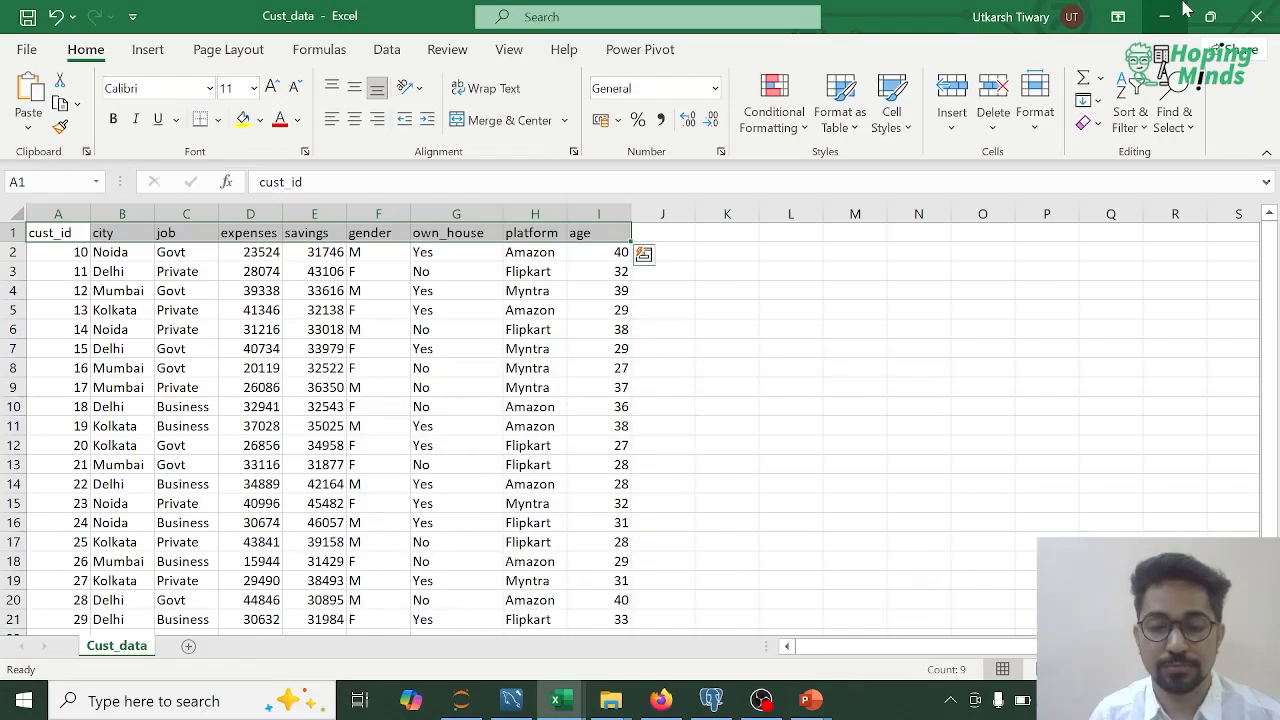
Switch to the open Ship_Performance workbook in Excel.
click(1180, 14)
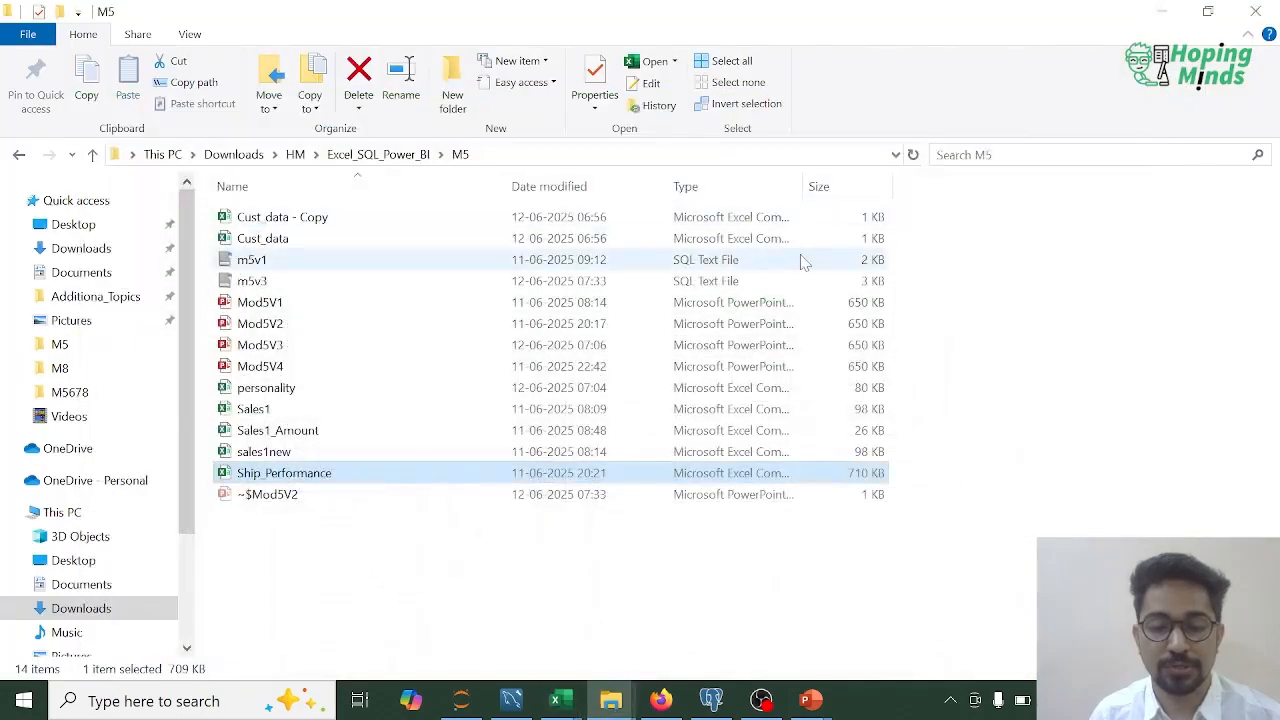
click(570, 706)
click(668, 605)
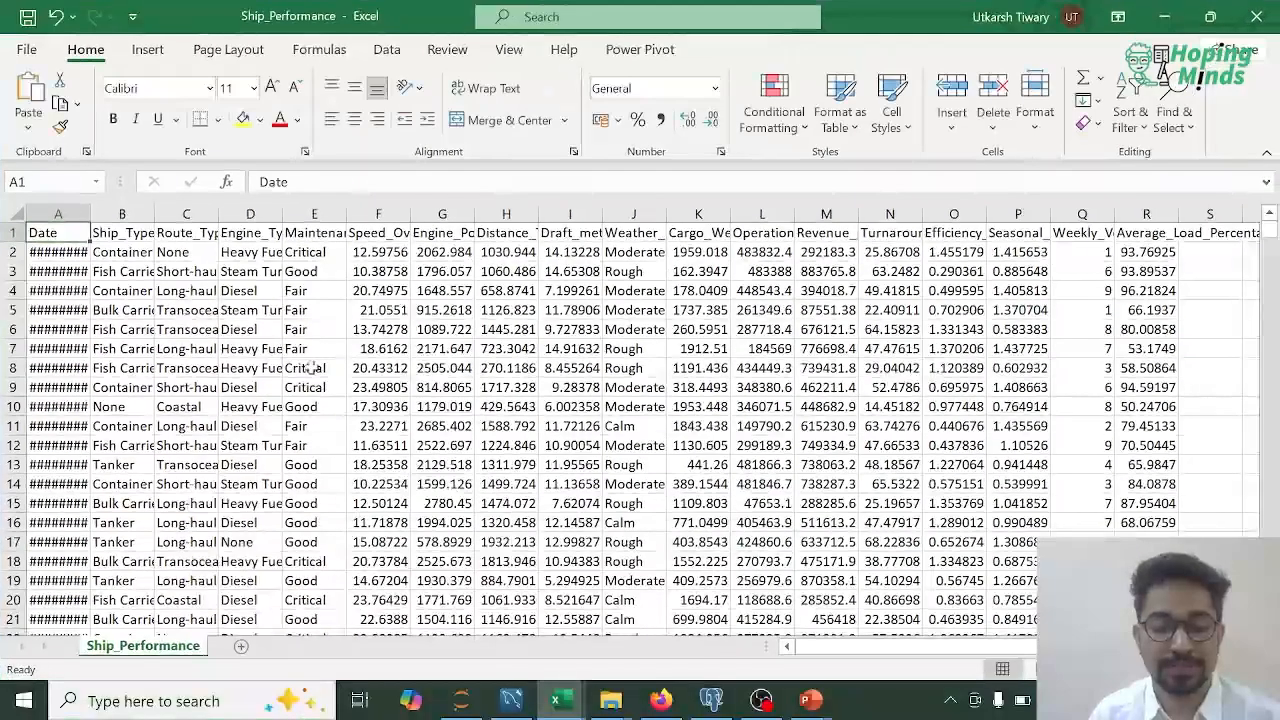
Widen the columns from Date through Seasonal_Impact in the Ship_Performance sheet to show more of their headers and values.
drag(91, 214, 280, 213)
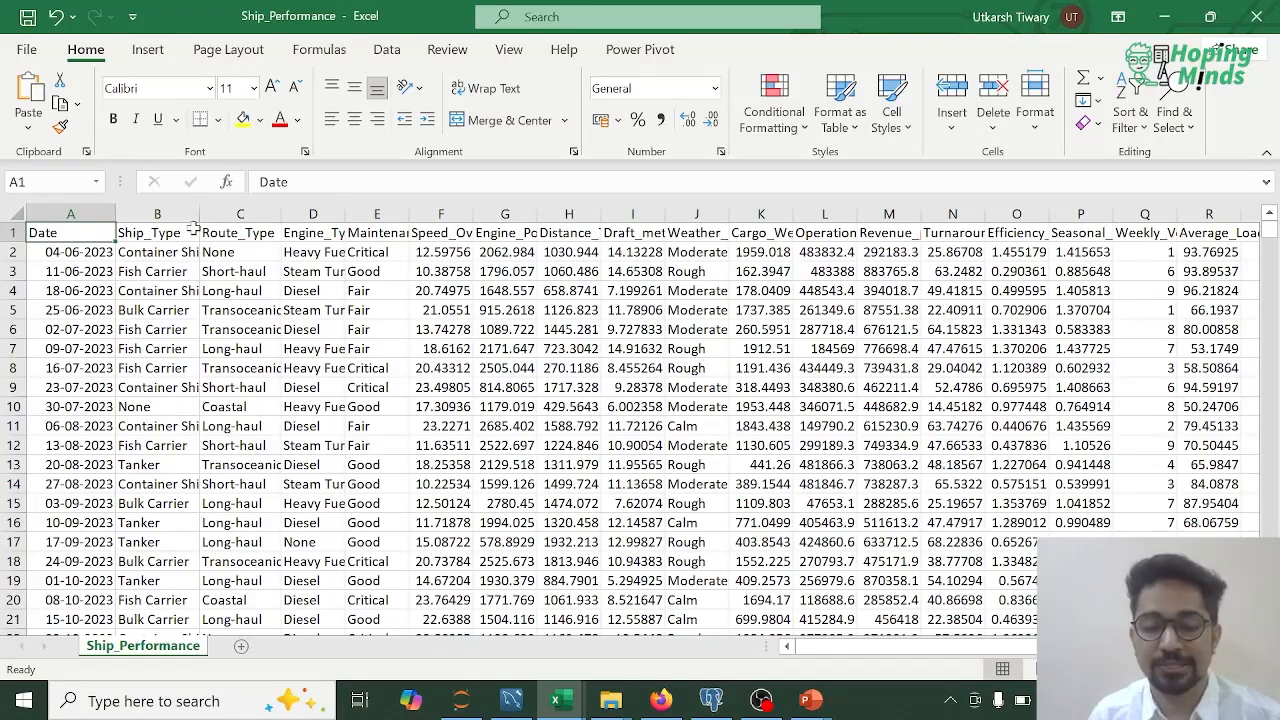
drag(345, 213, 1074, 213)
scroll(802, 219, right, 2)
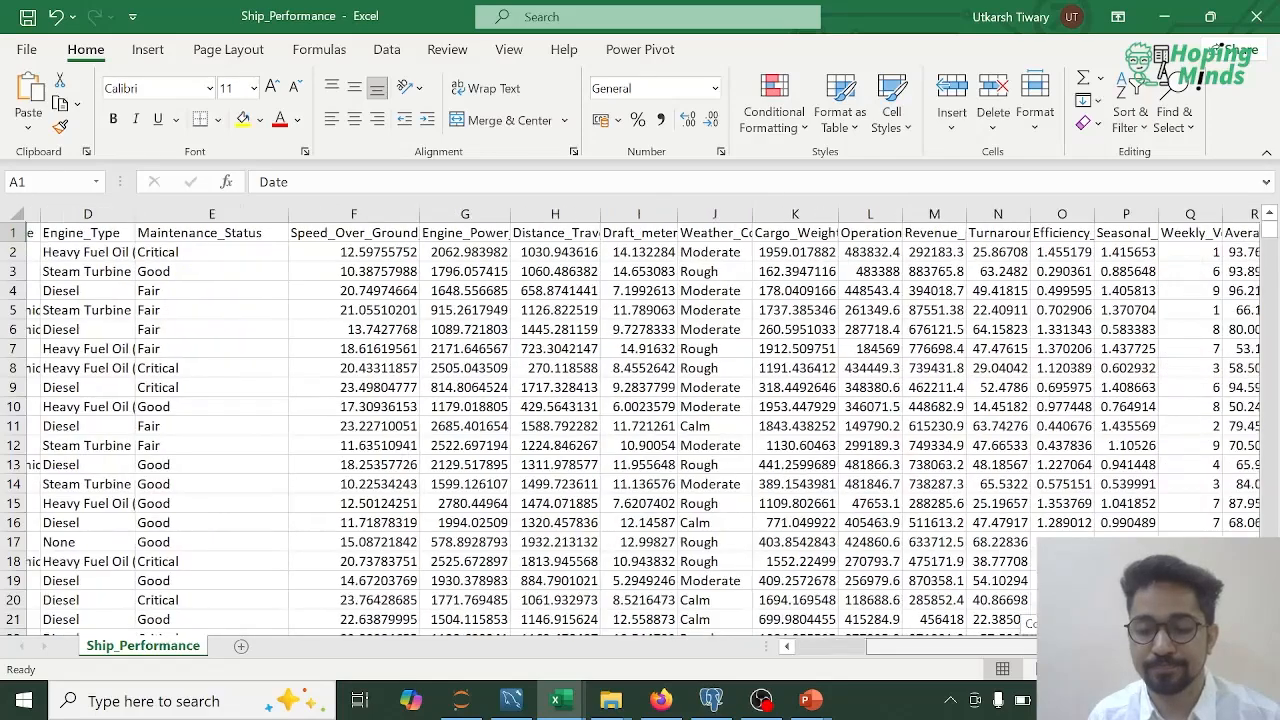
drag(802, 215, 1075, 210)
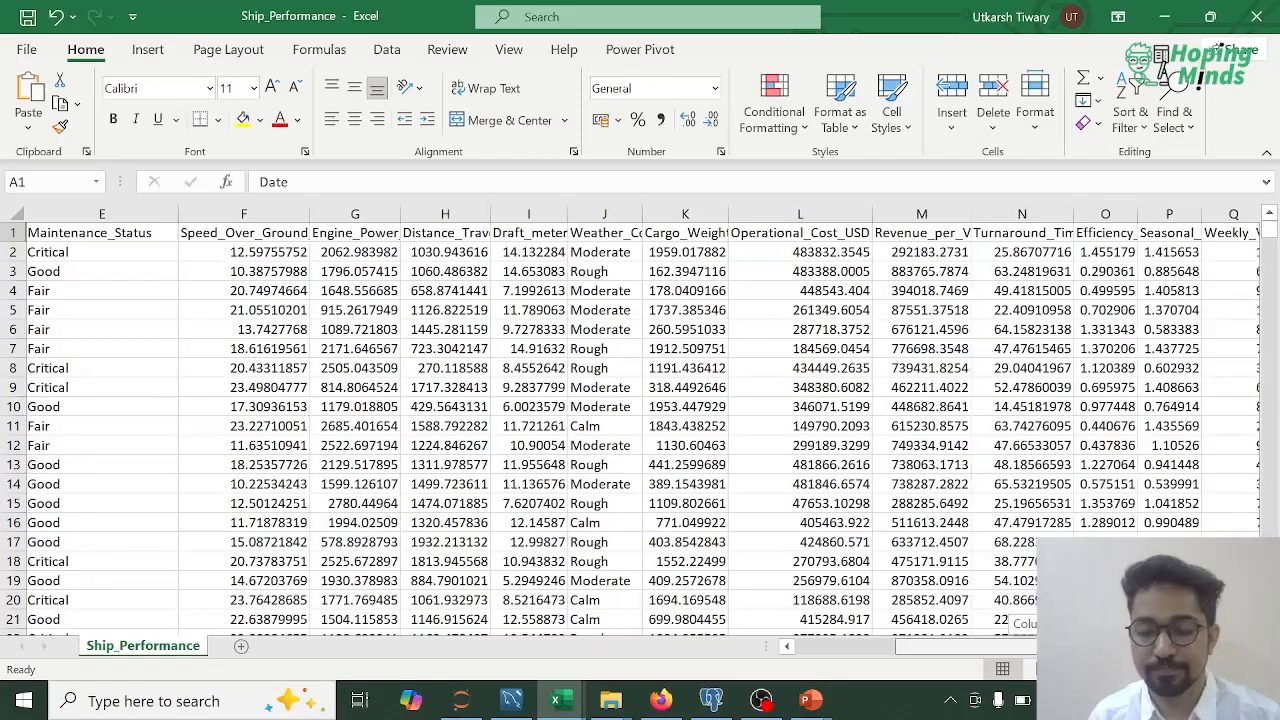
scroll(1053, 372, right, 1)
drag(988, 216, 1117, 213)
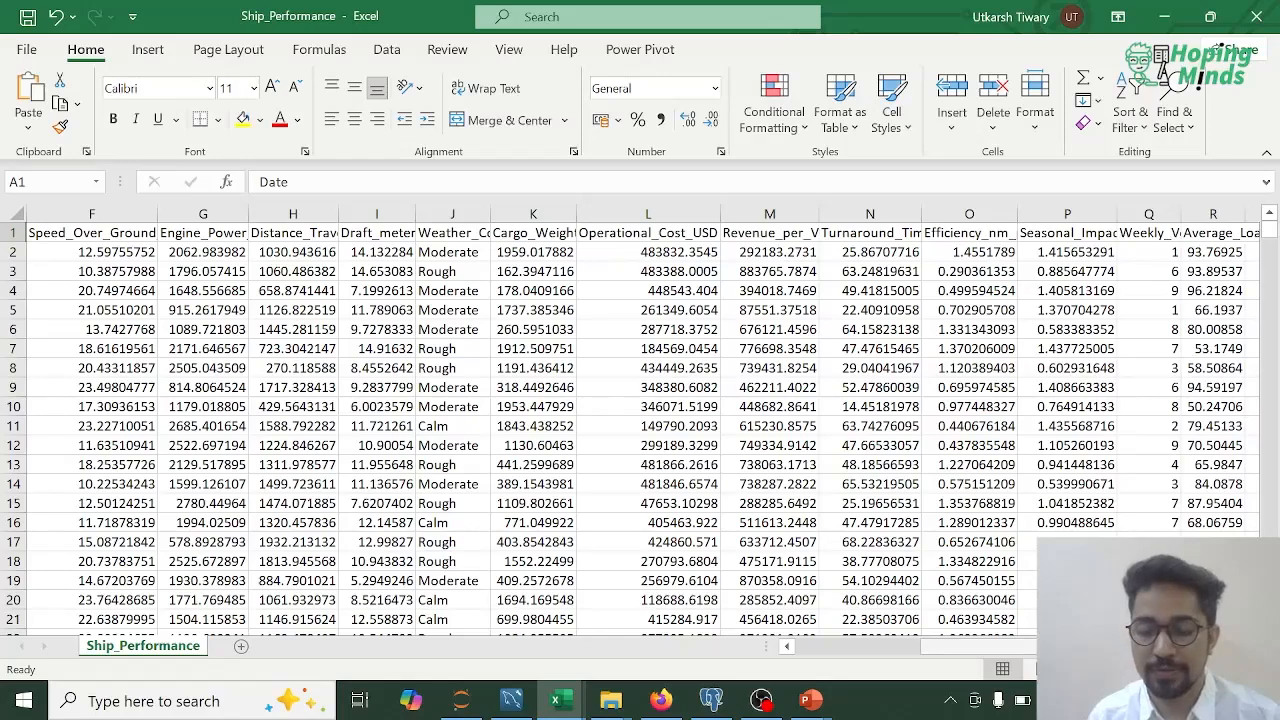
Widen the weekly voyage column and the Average_Load_Percentage column at the end of the Ship_Performance data.
scroll(828, 300, right, 3)
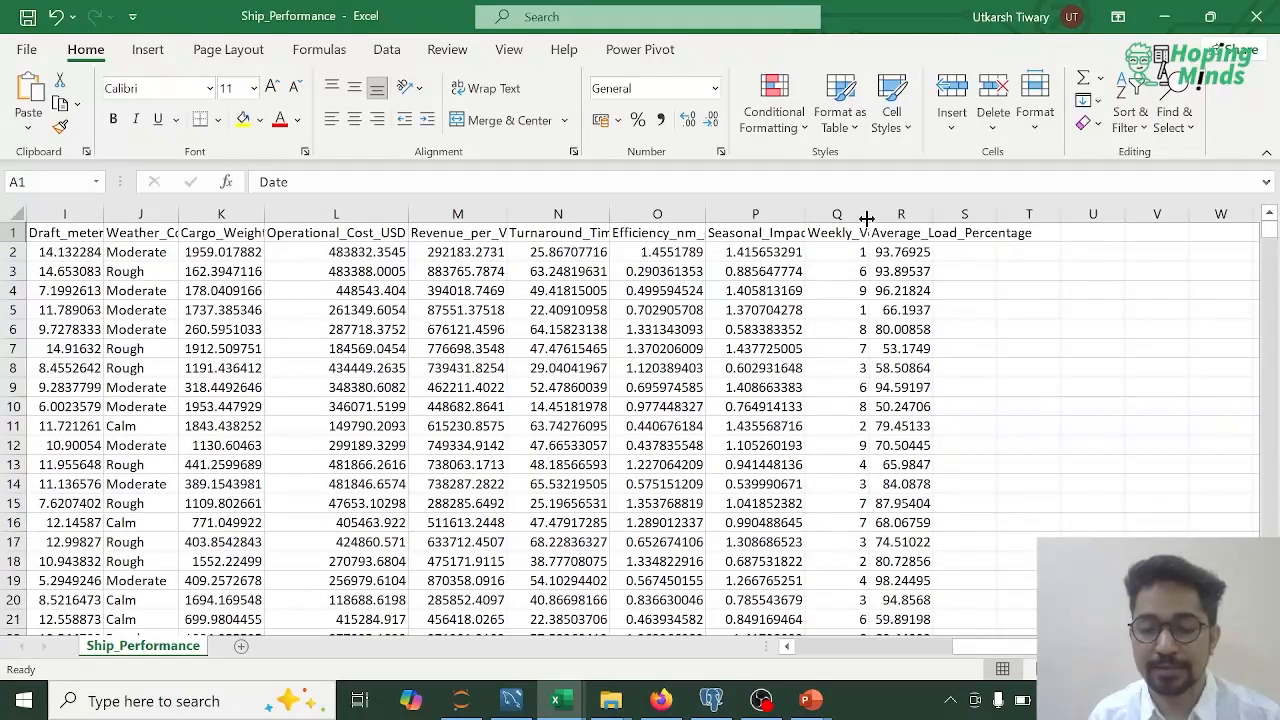
drag(866, 212, 906, 208)
click(958, 213)
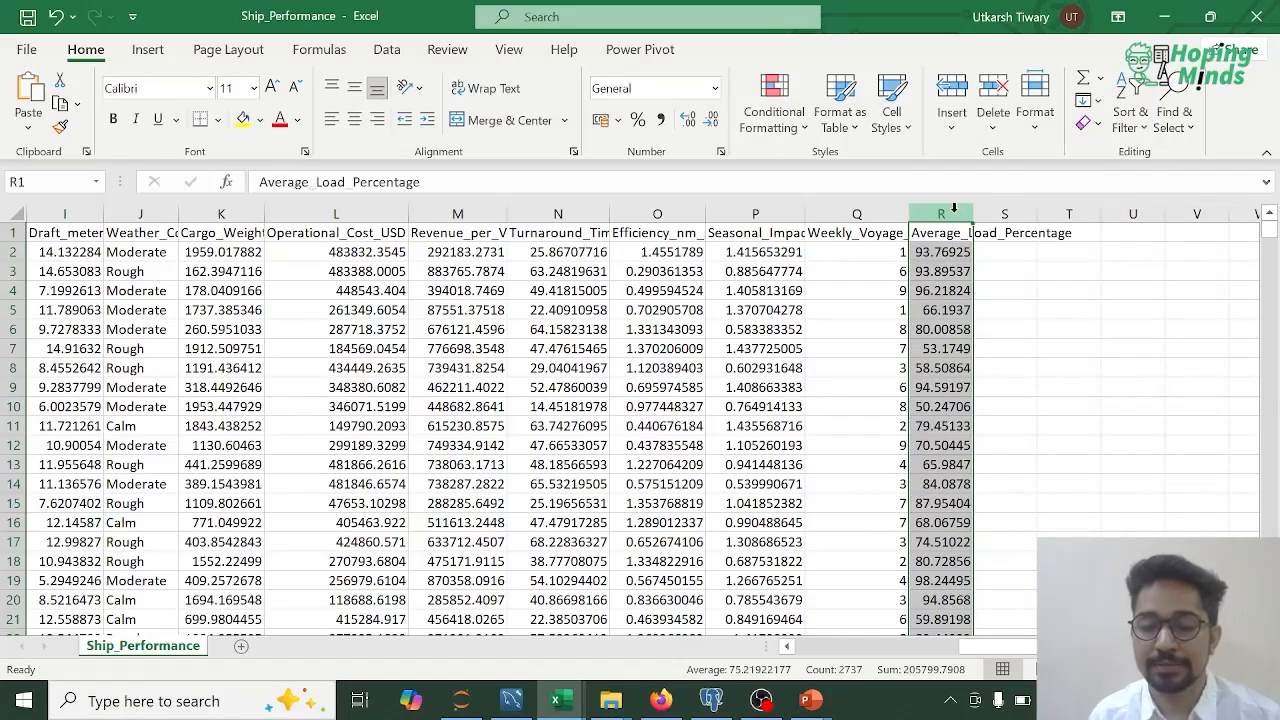
click(1034, 286)
drag(970, 204, 1091, 211)
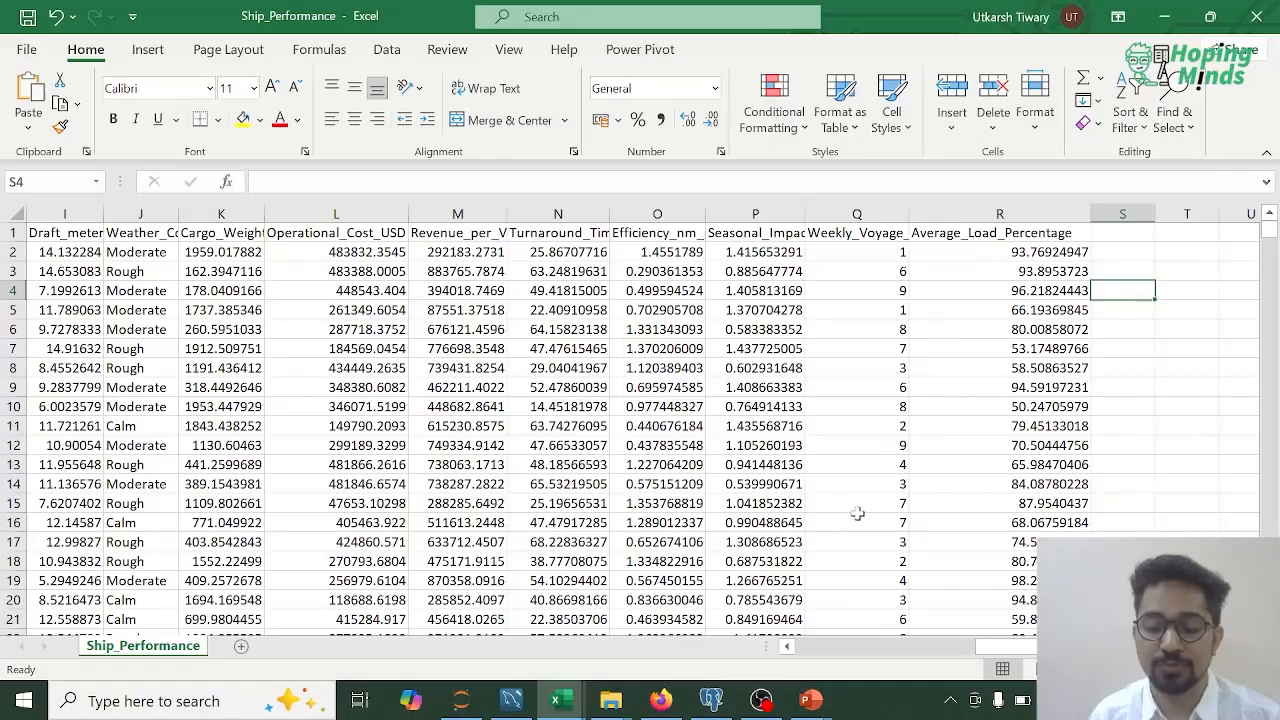
Examine the Ship_Performance records from the first row to the last dated entry, and return to the start of the data.
drag(1011, 648, 817, 646)
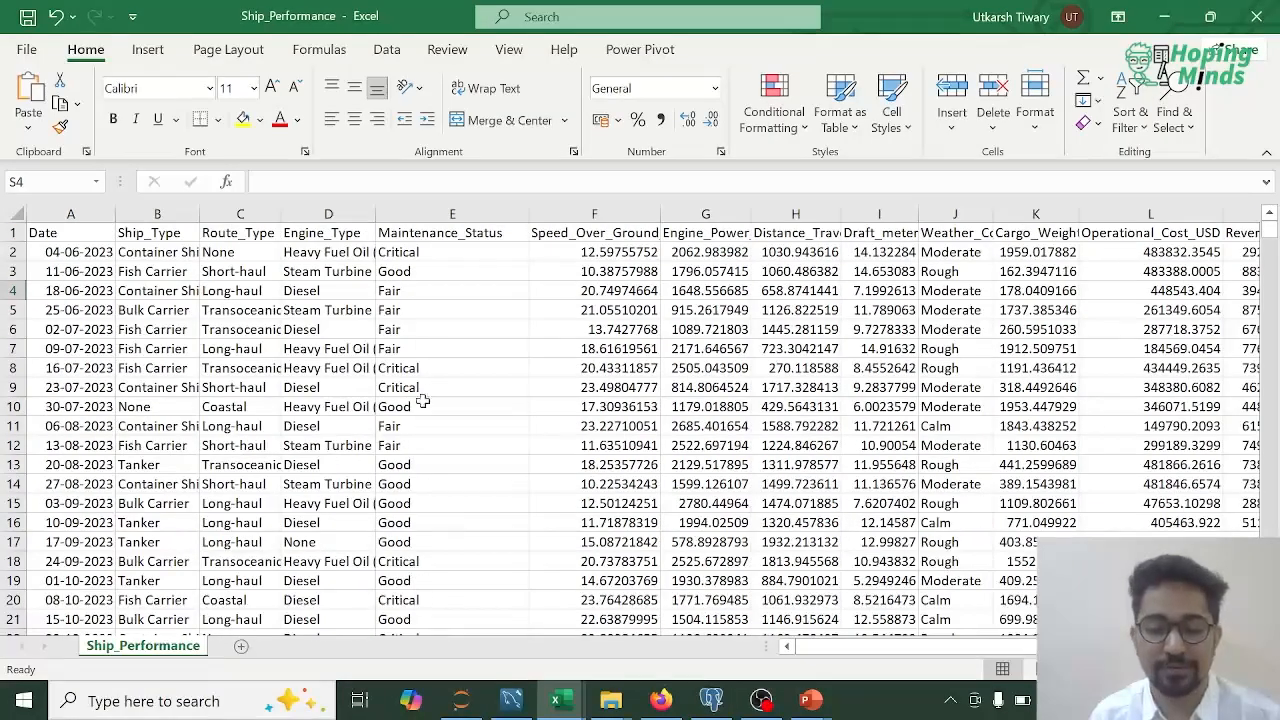
scroll(528, 403, down, 12)
scroll(528, 403, up, 12)
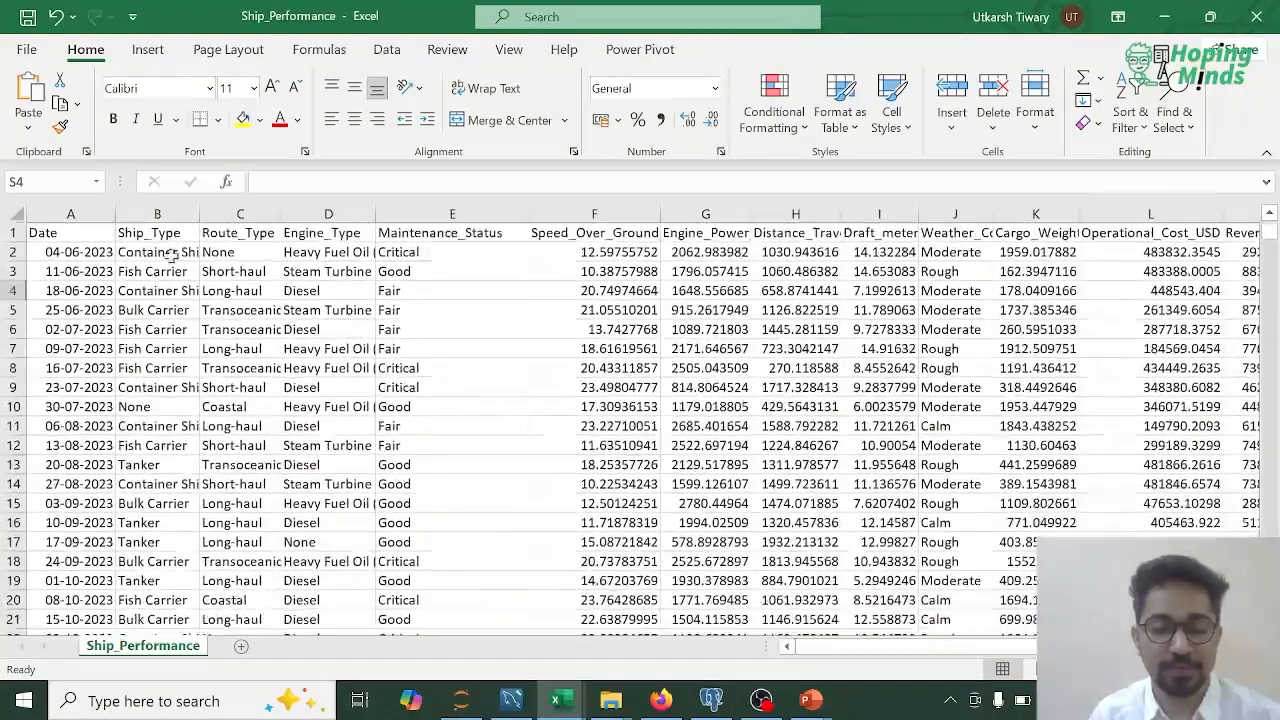
click(85, 233)
key(ctrl+shift+Down)
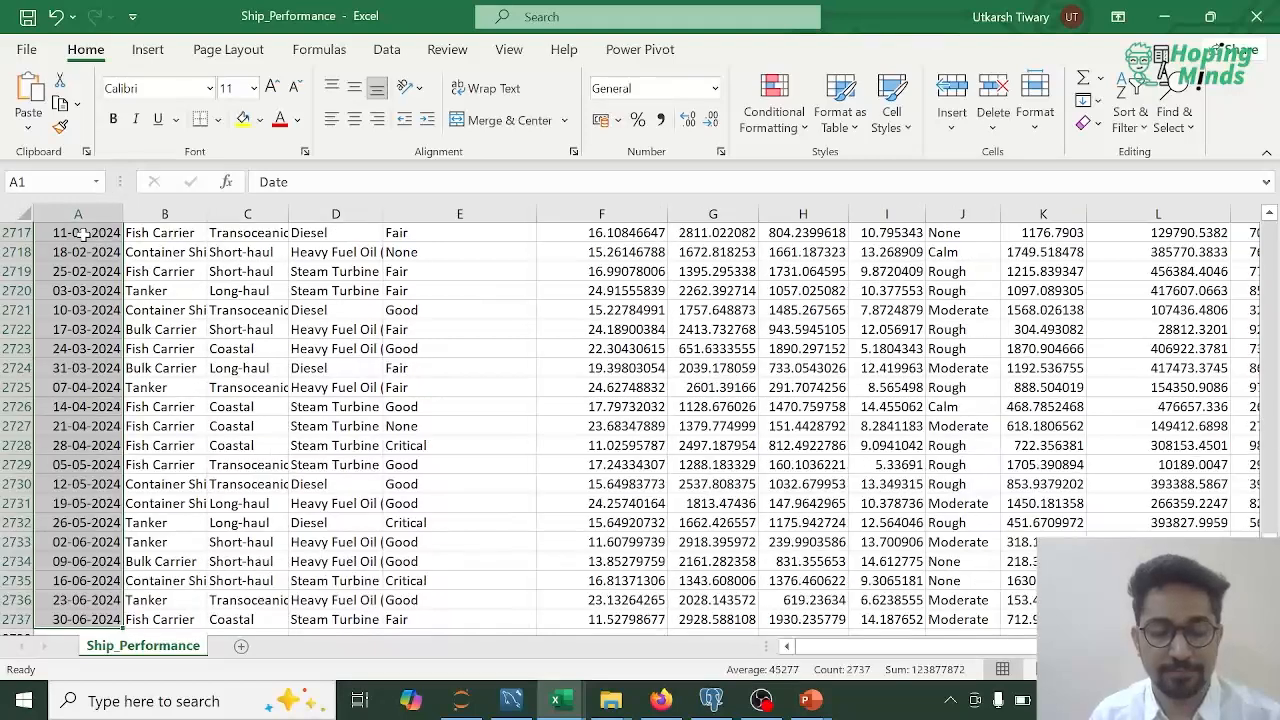
click(172, 386)
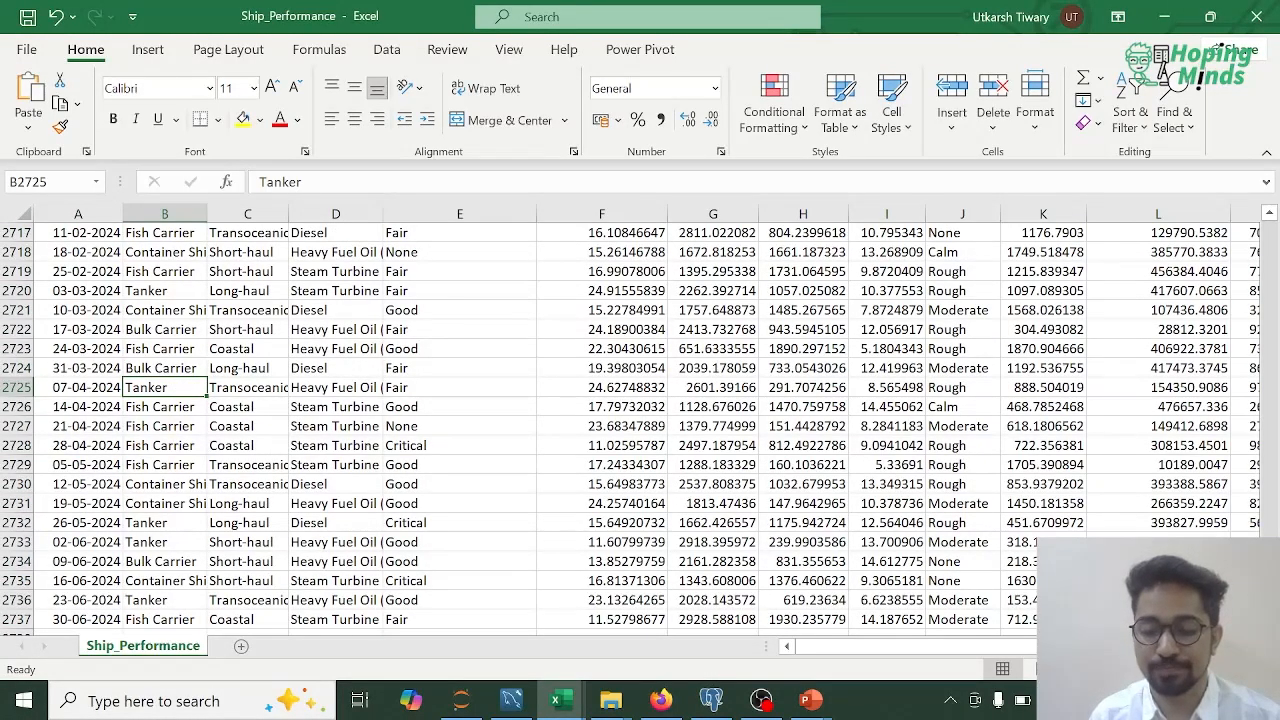
drag(1269, 612, 1269, 228)
click(548, 291)
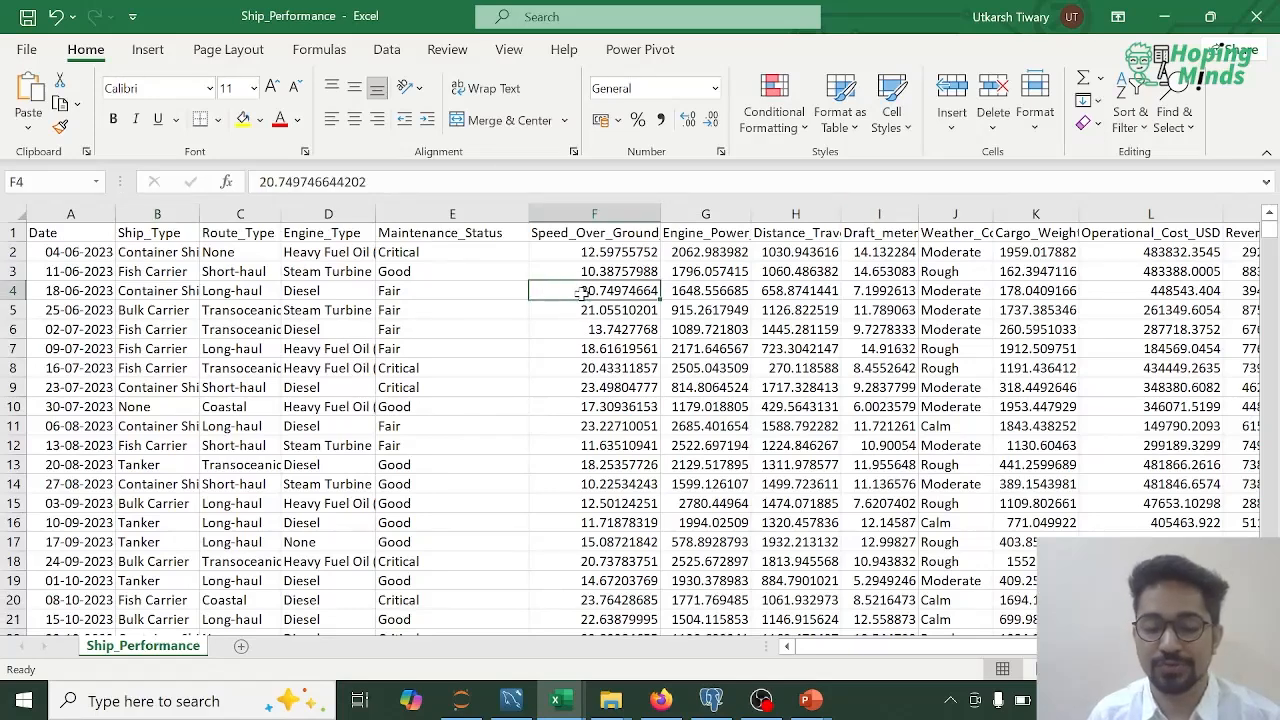
Switch to the M5 folder in File Explorer and widen the Type column to read the full file types.
mouse_move(610, 700)
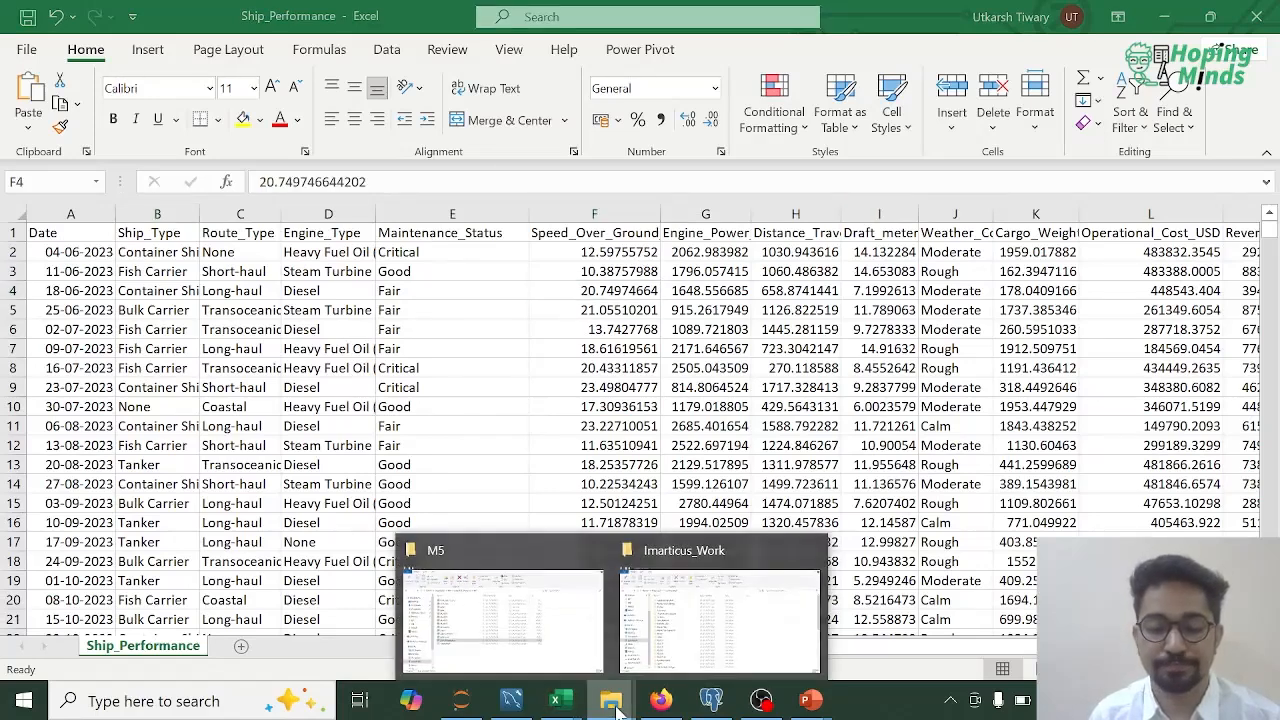
click(583, 648)
click(474, 591)
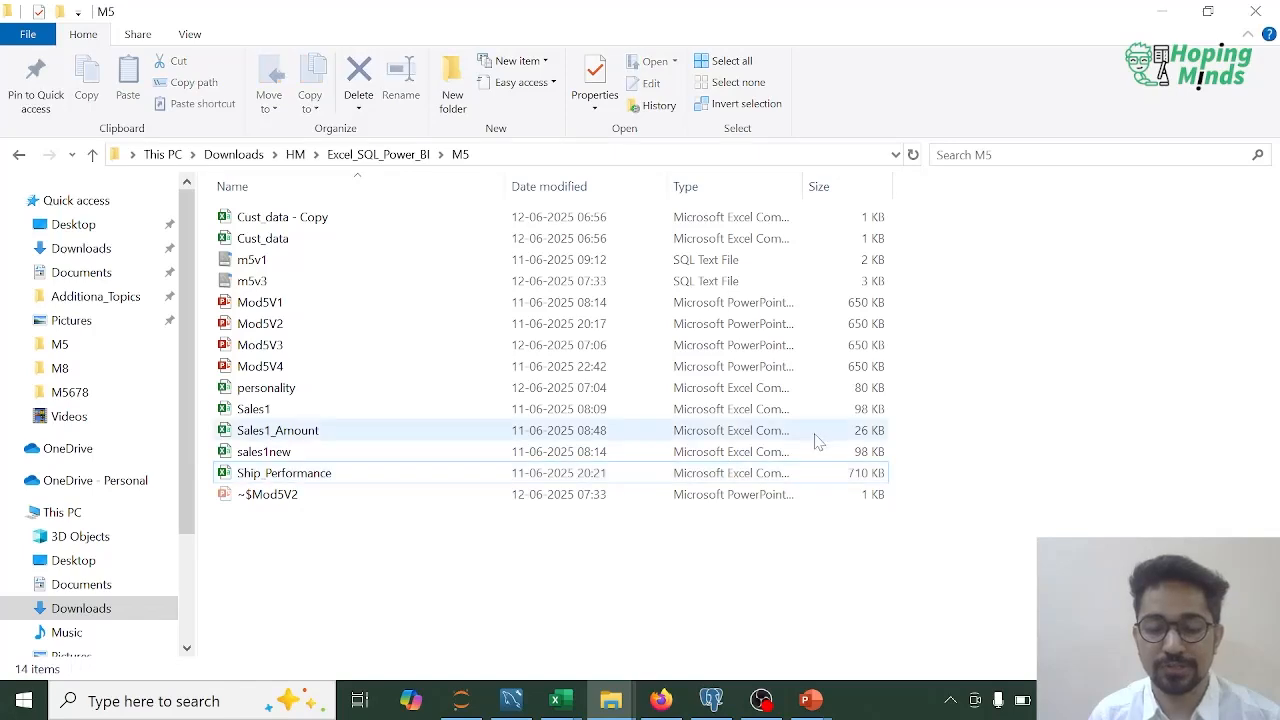
drag(801, 190, 869, 186)
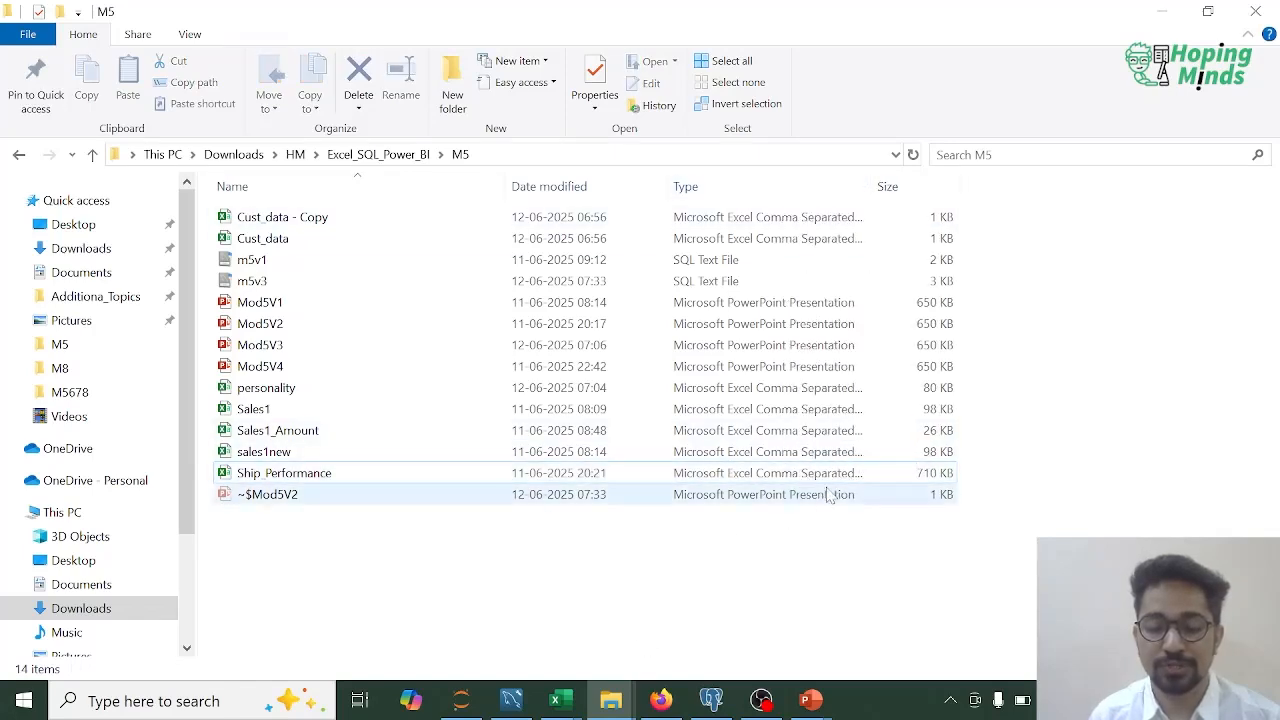
Switch to MySQL Workbench and run the statement "use db_demo1;" to make db_demo1 the active schema.
click(511, 700)
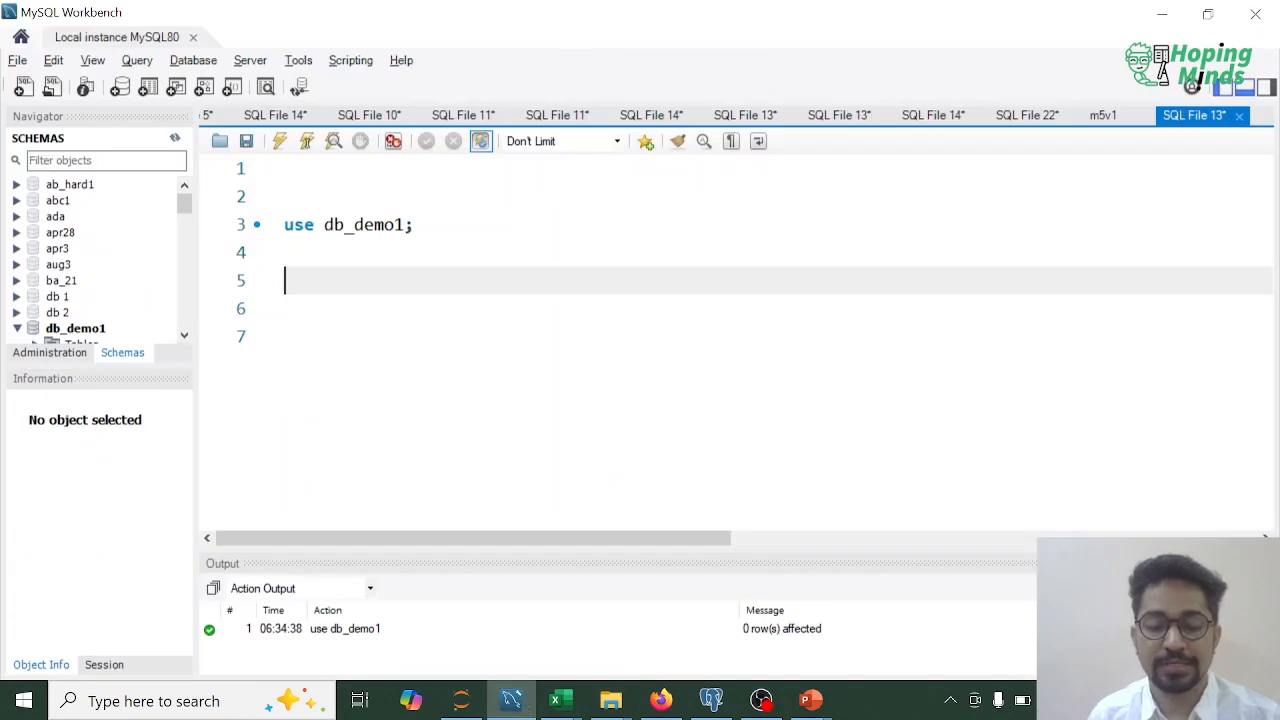
key(Up)
key(Up)
key(shift+End)
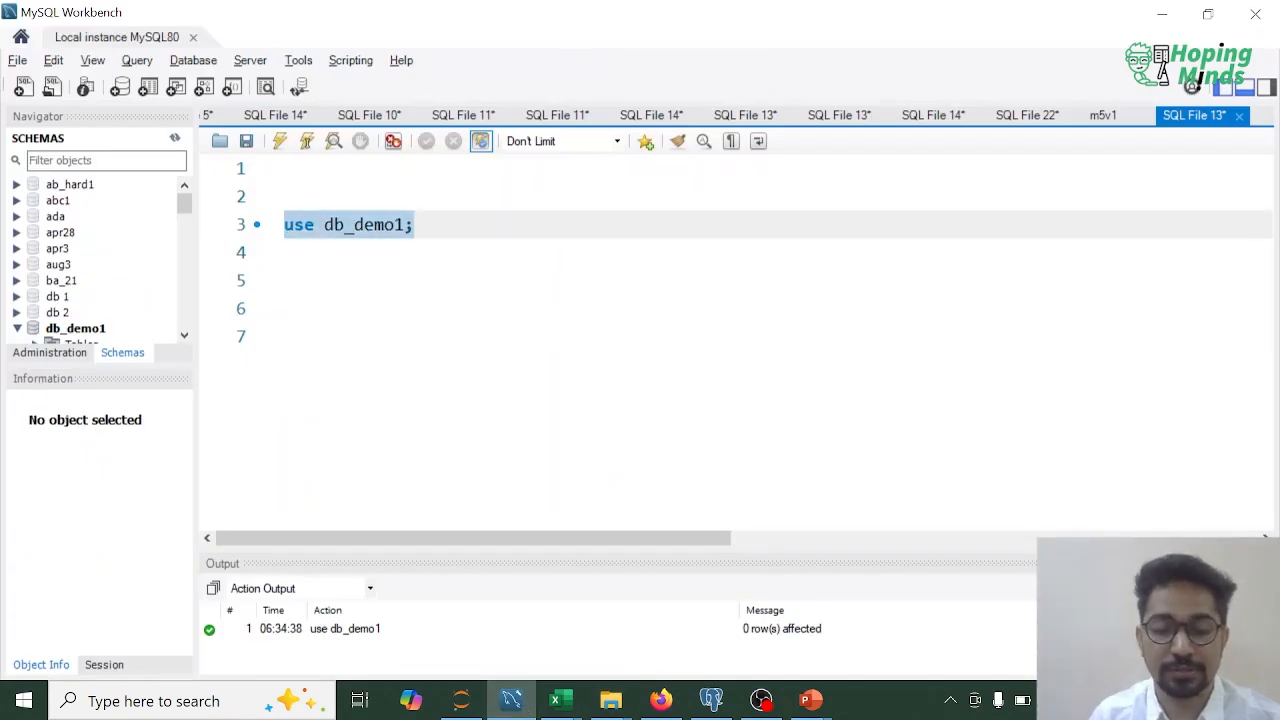
key(ctrl+Return)
key(Down)
key(Down)
key(Down)
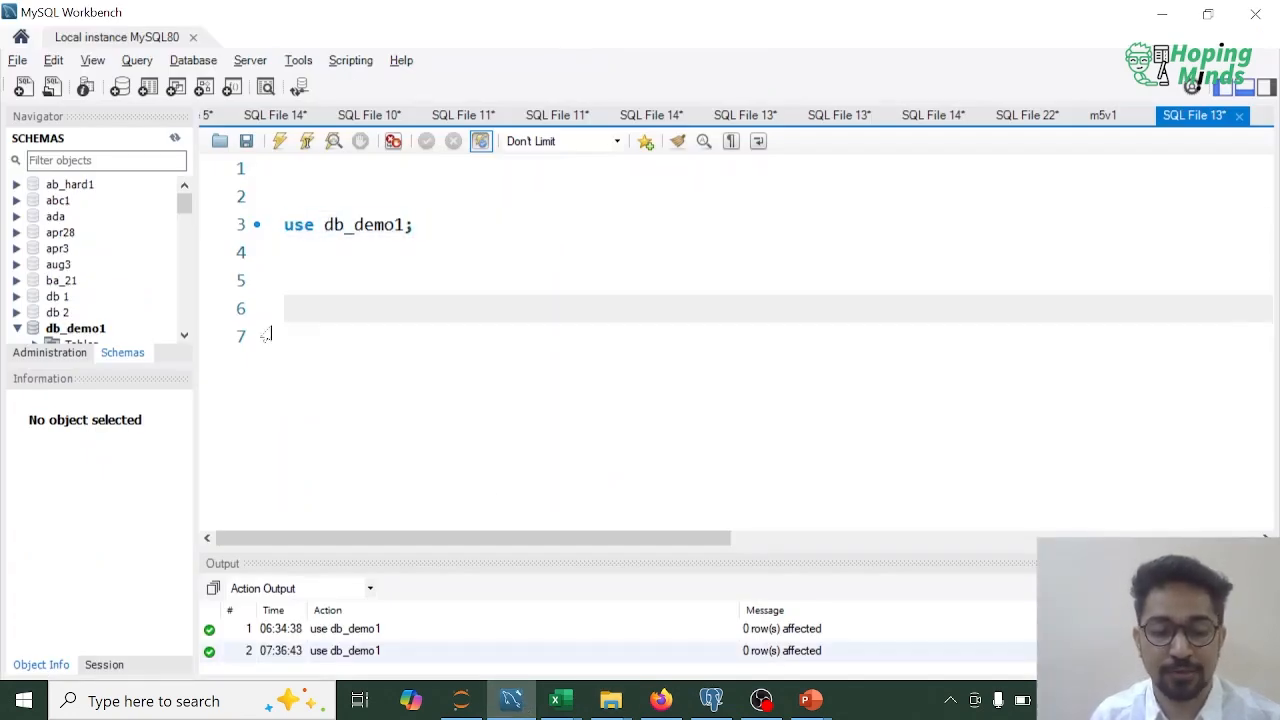
Start the Table Data Import Wizard for the tables of the db_demo1 schema.
scroll(185, 335, down, 1)
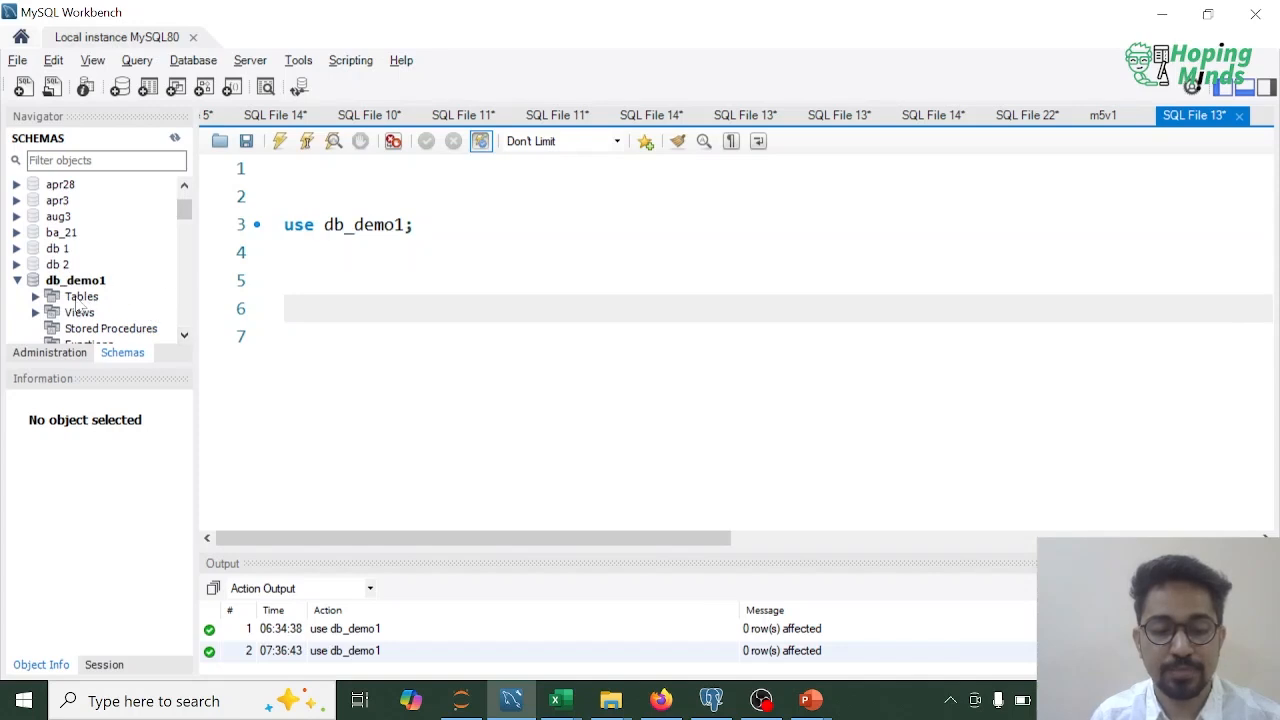
click(80, 297)
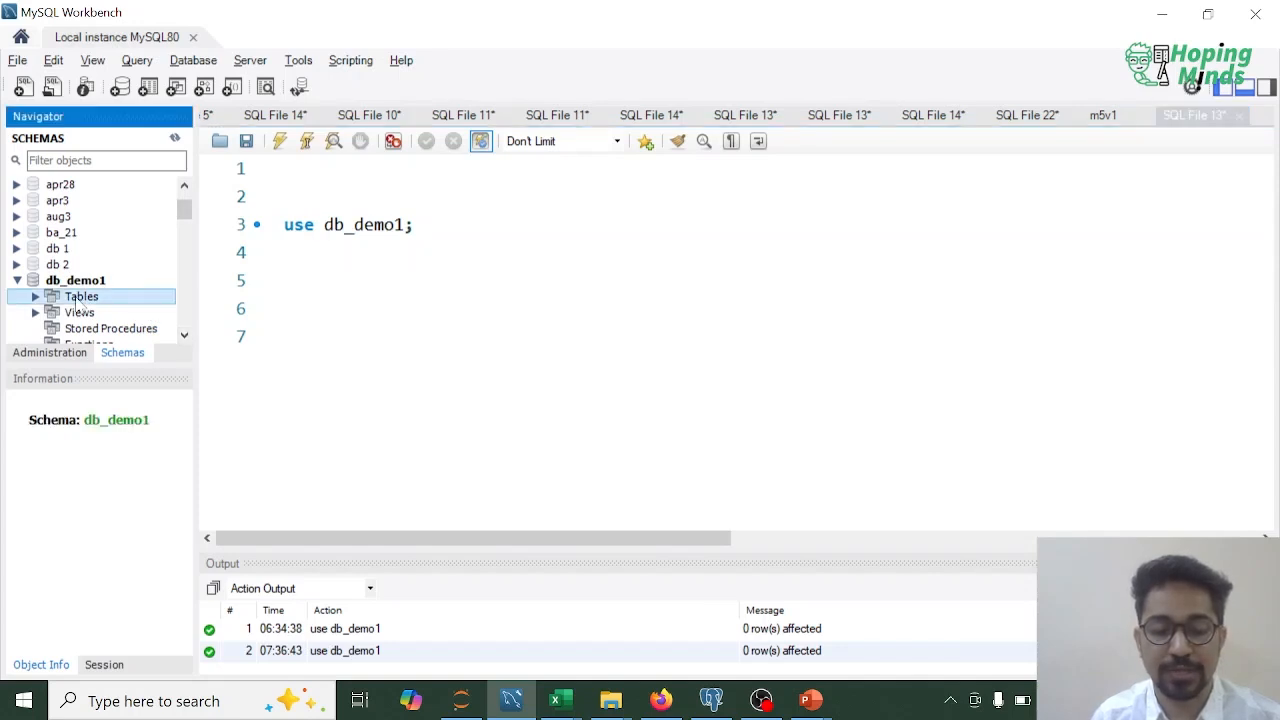
right_click(78, 302)
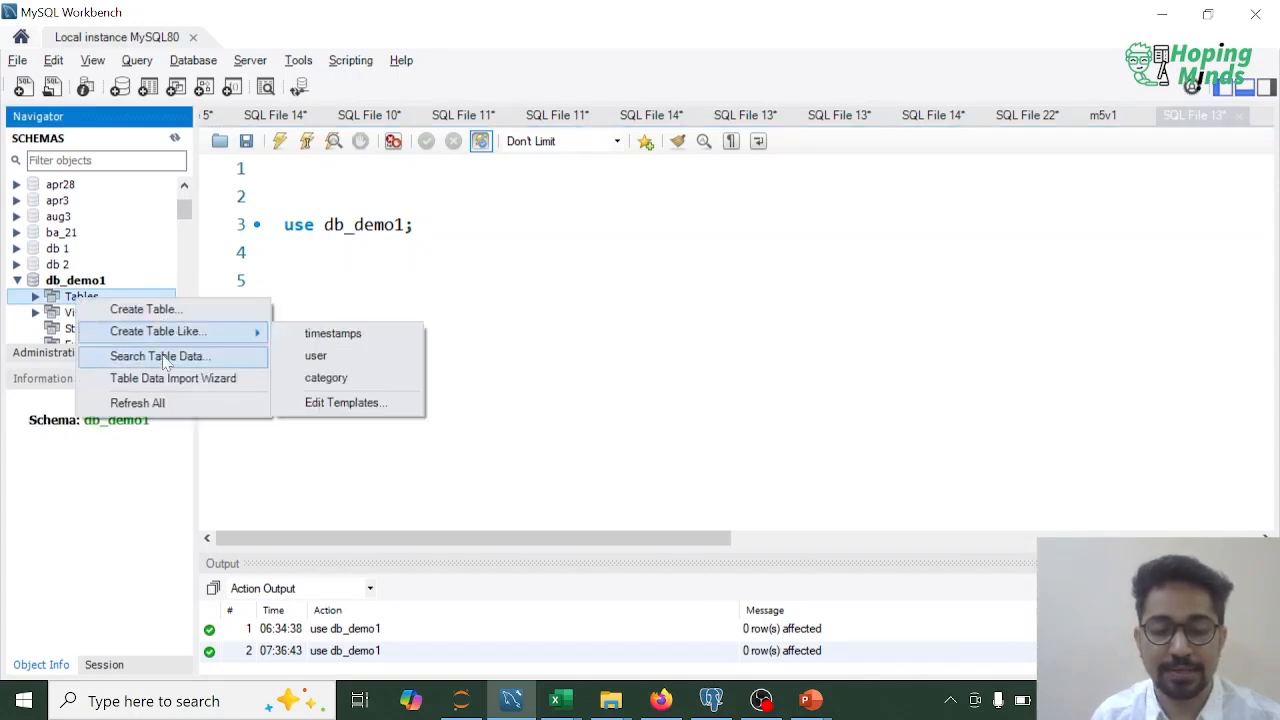
click(157, 379)
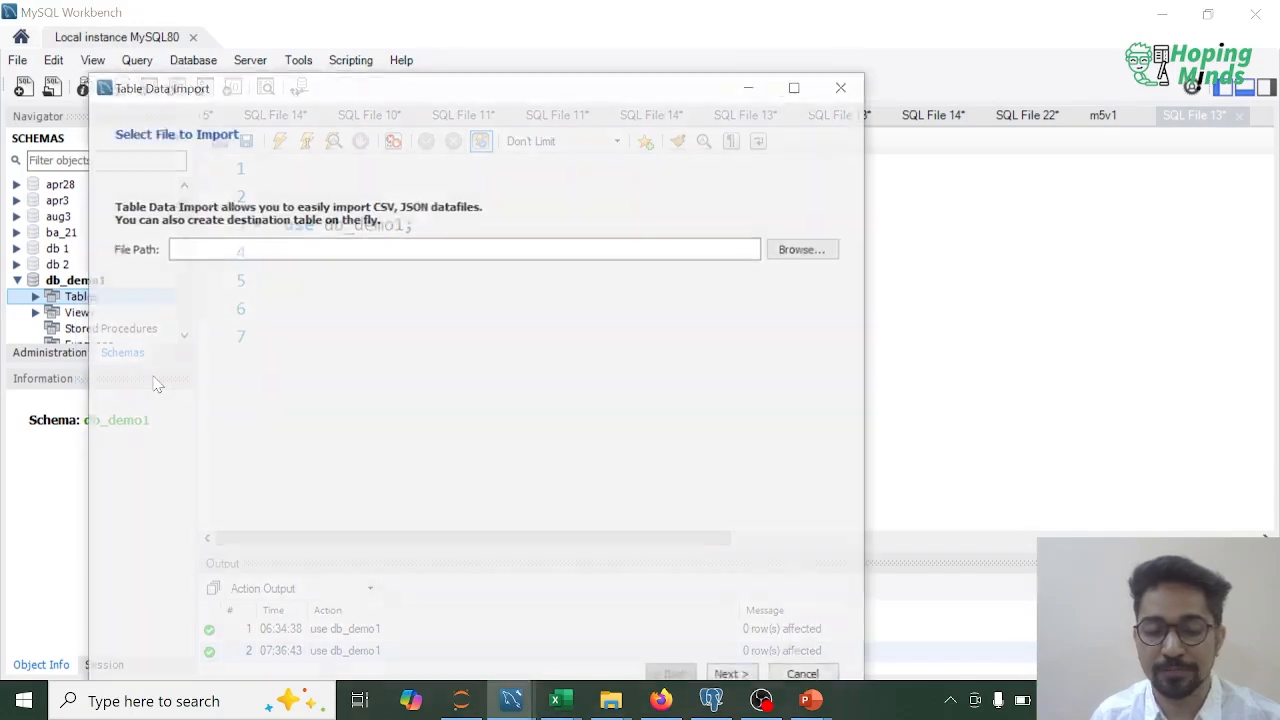
Choose Ship_Performance.csv from the M5 folder as the file to import and proceed to the import settings.
click(805, 250)
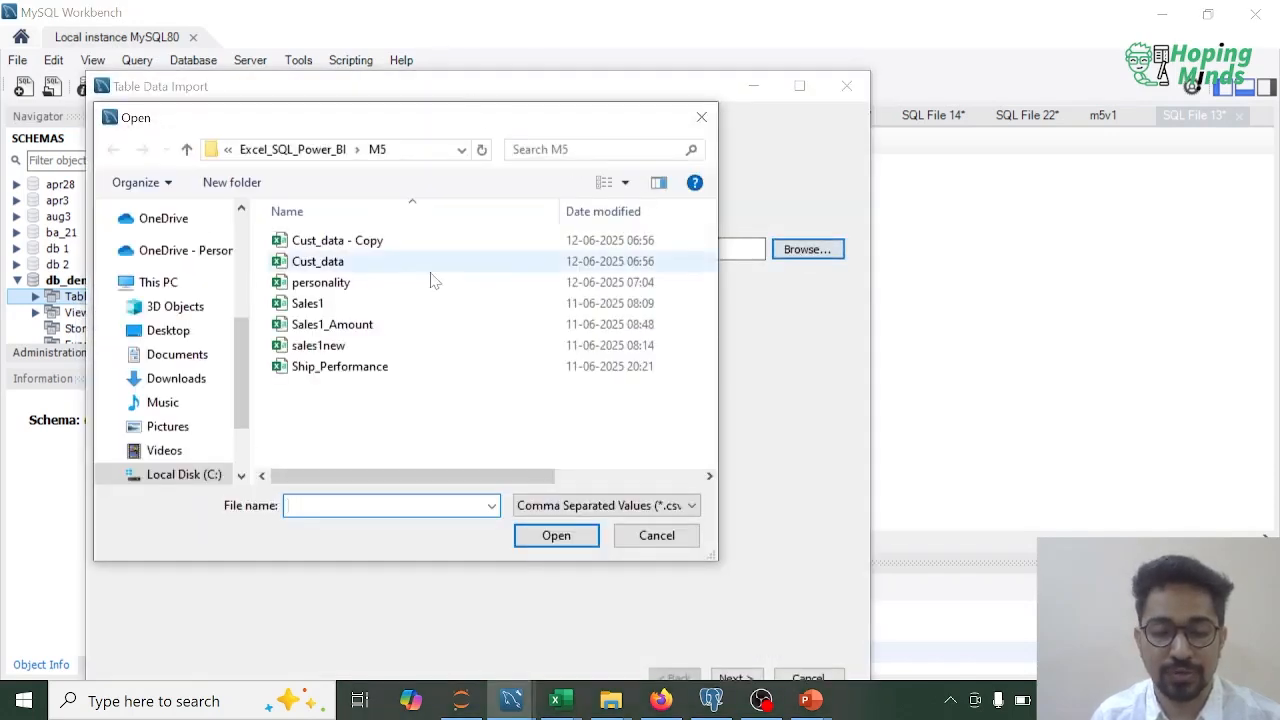
click(343, 368)
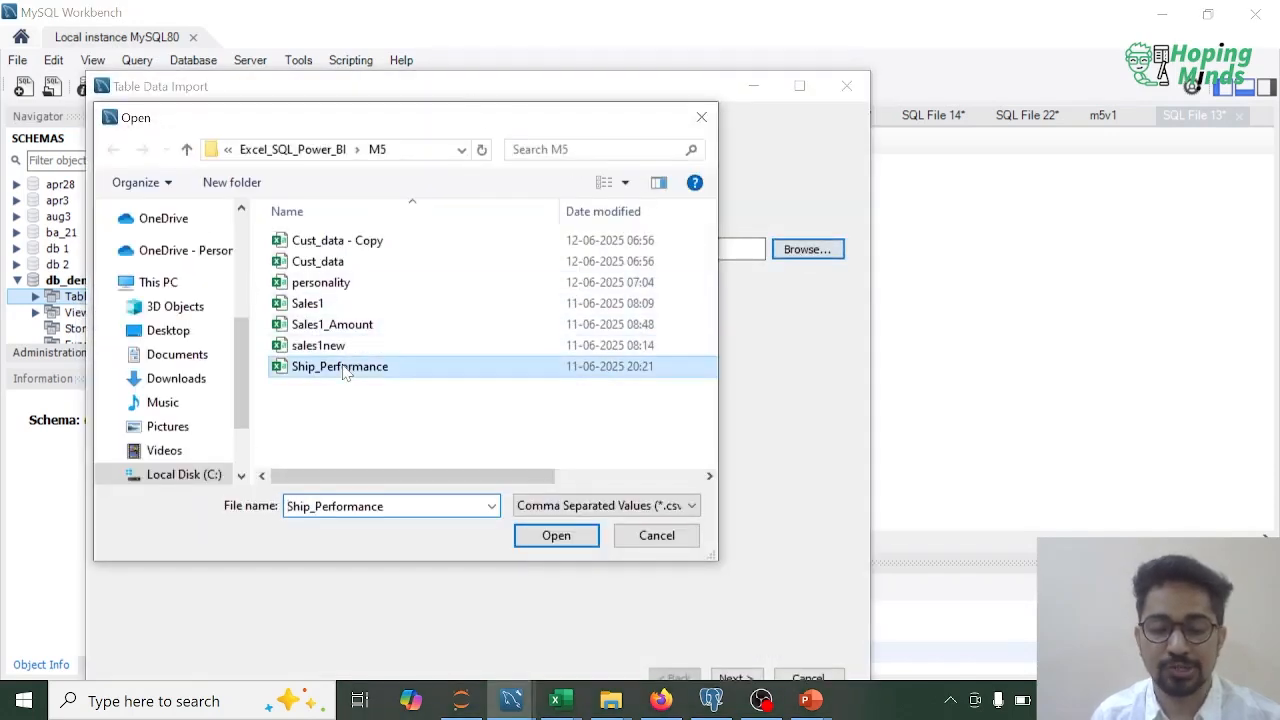
click(556, 536)
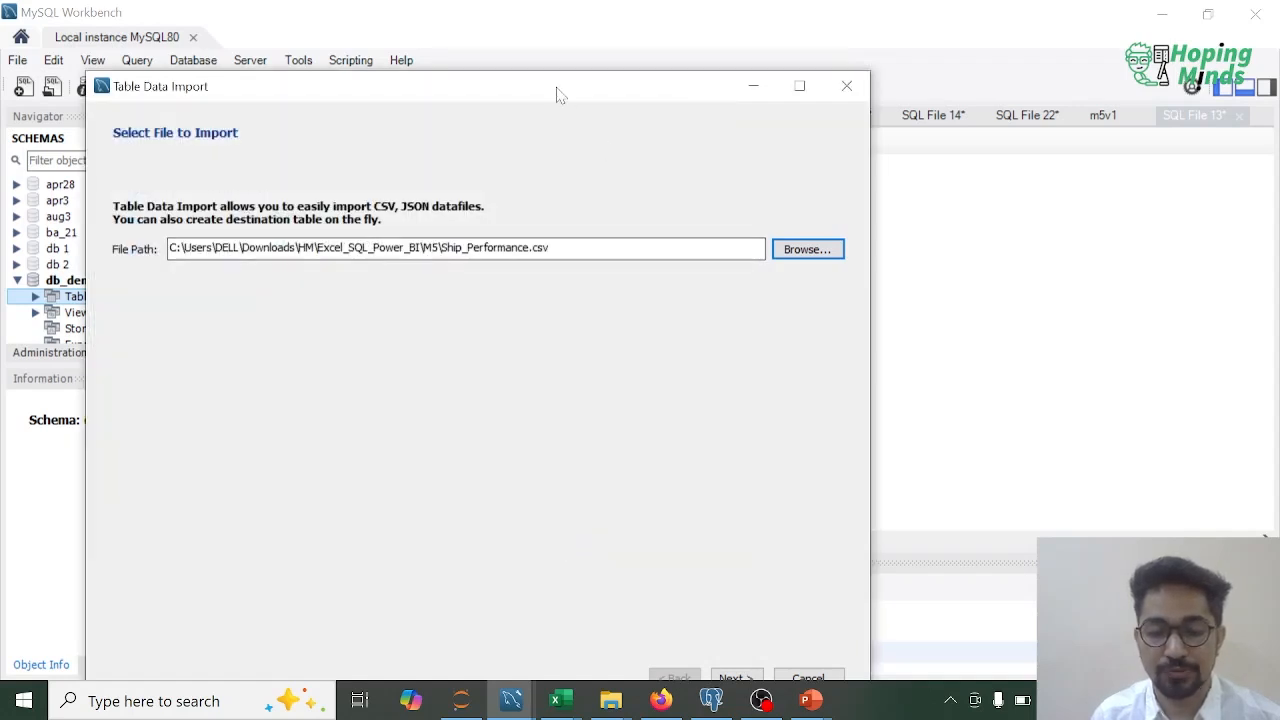
drag(560, 95, 665, 40)
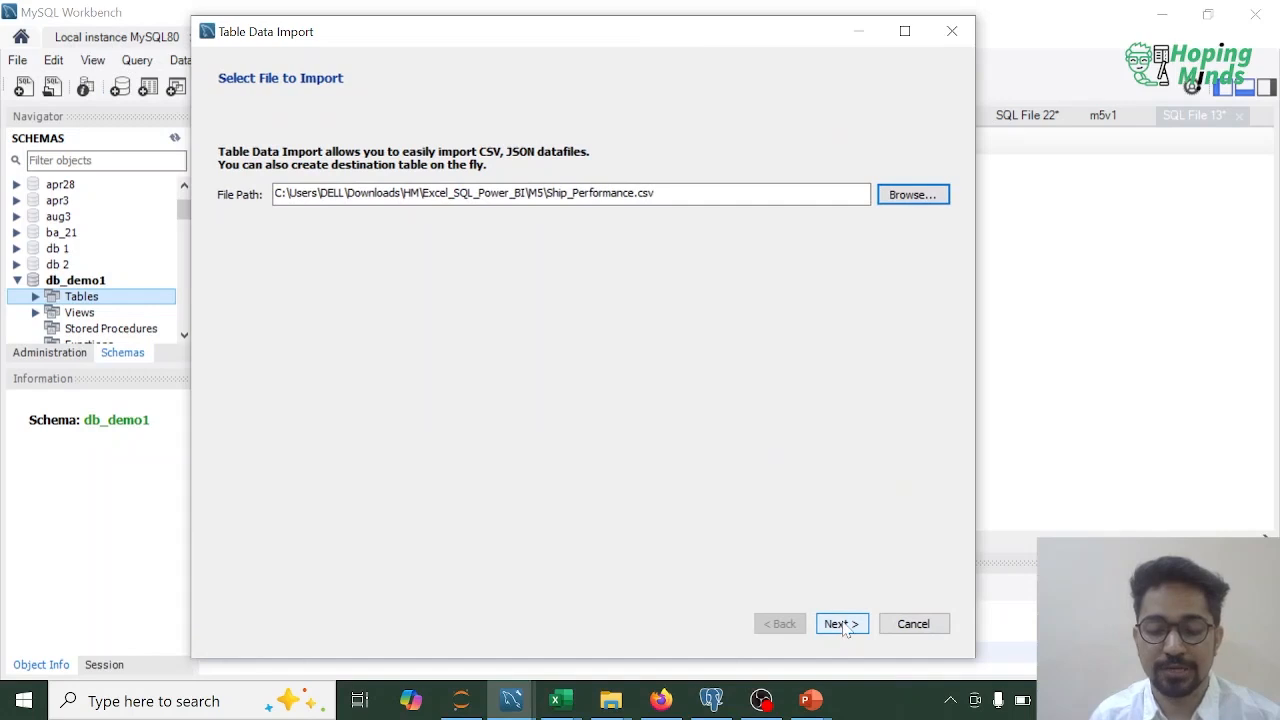
click(843, 625)
click(862, 625)
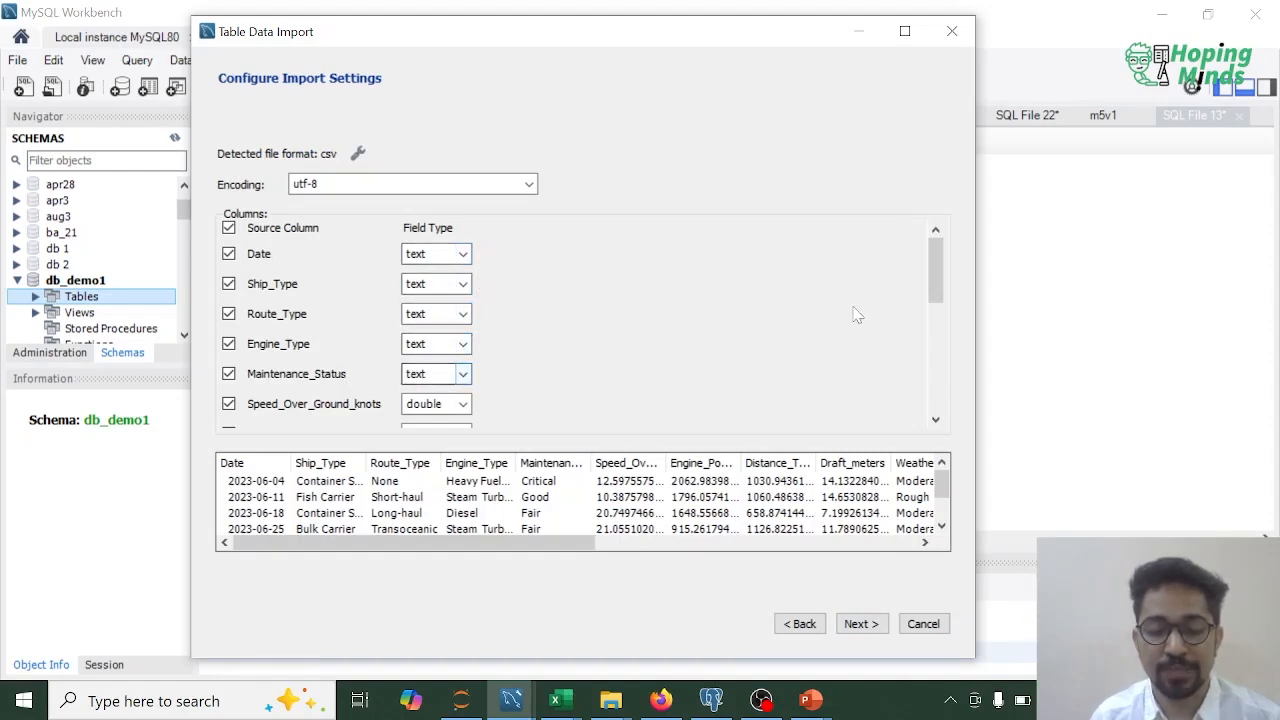
Review the field types of all source columns, accept the utf-8 import settings, and show the import's message log.
drag(940, 282, 943, 315)
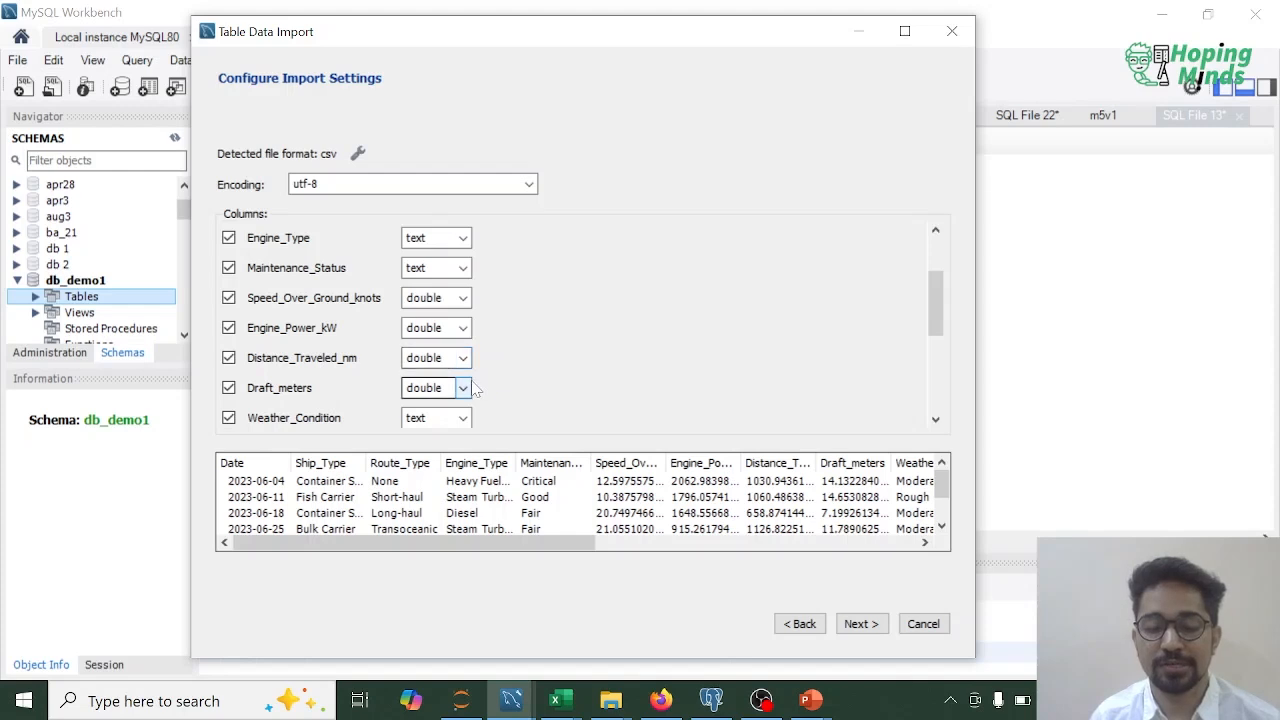
drag(931, 309, 941, 344)
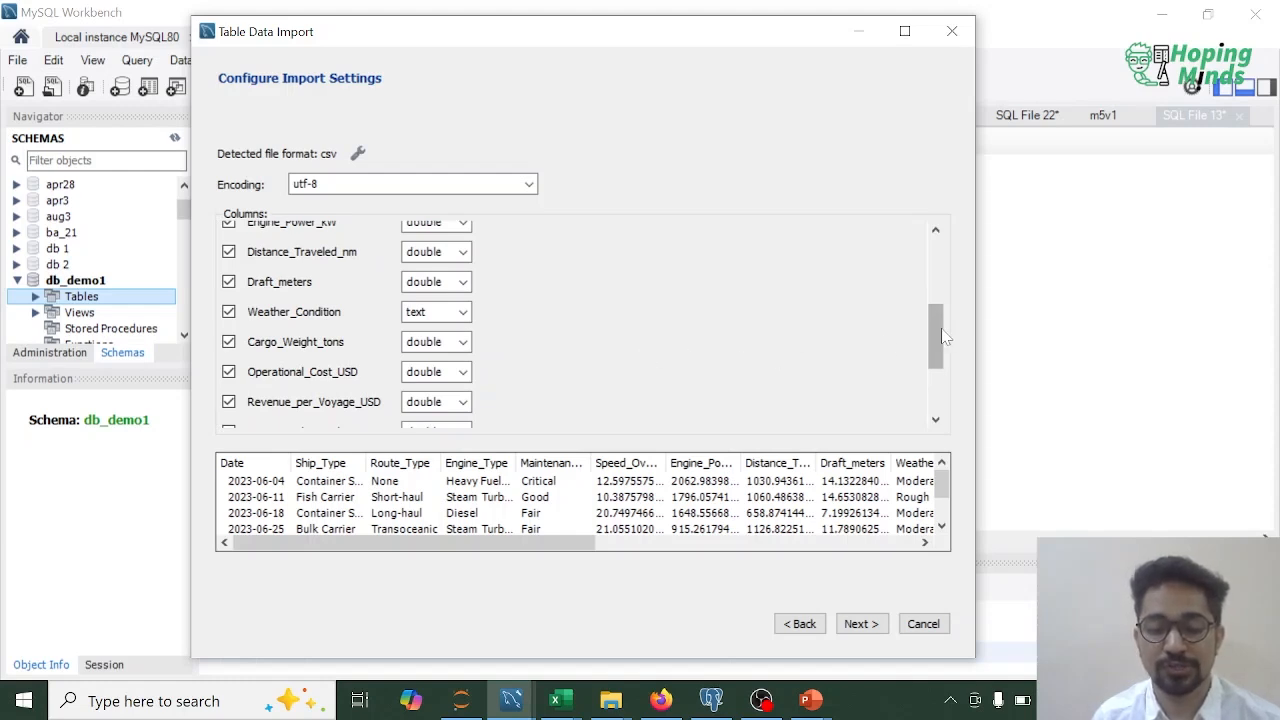
drag(938, 341, 938, 385)
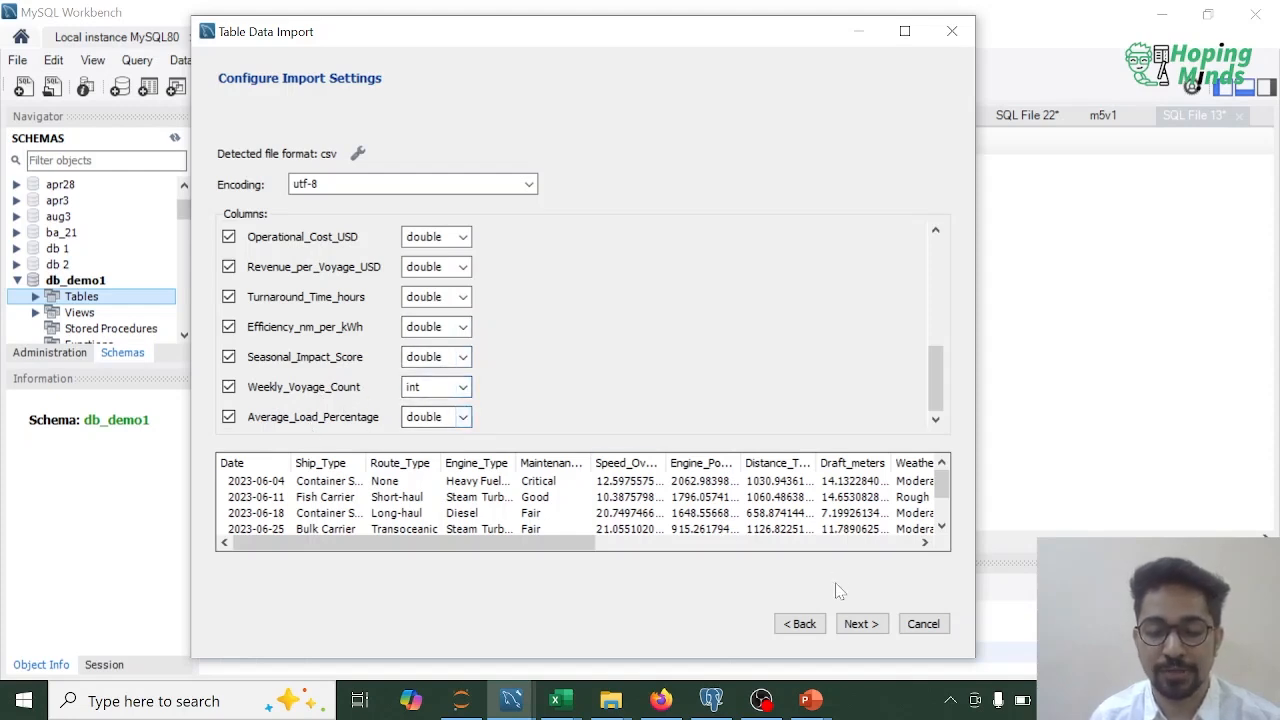
drag(560, 543, 350, 550)
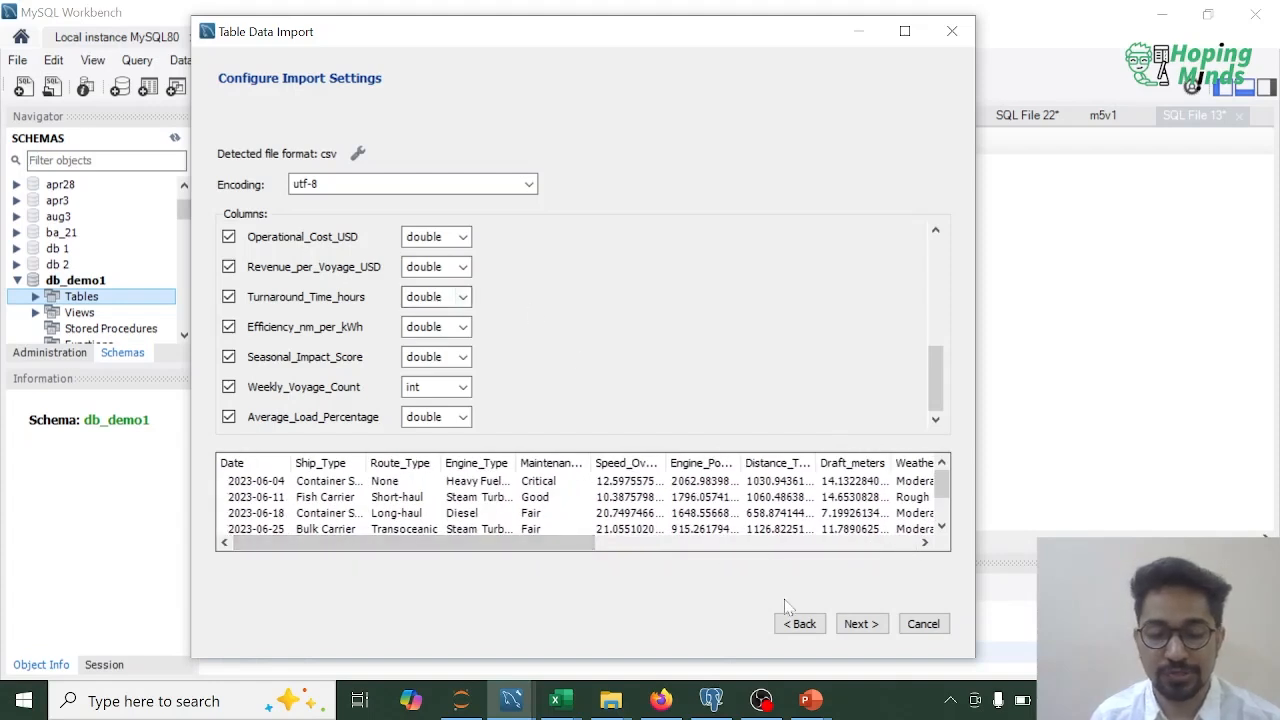
click(862, 624)
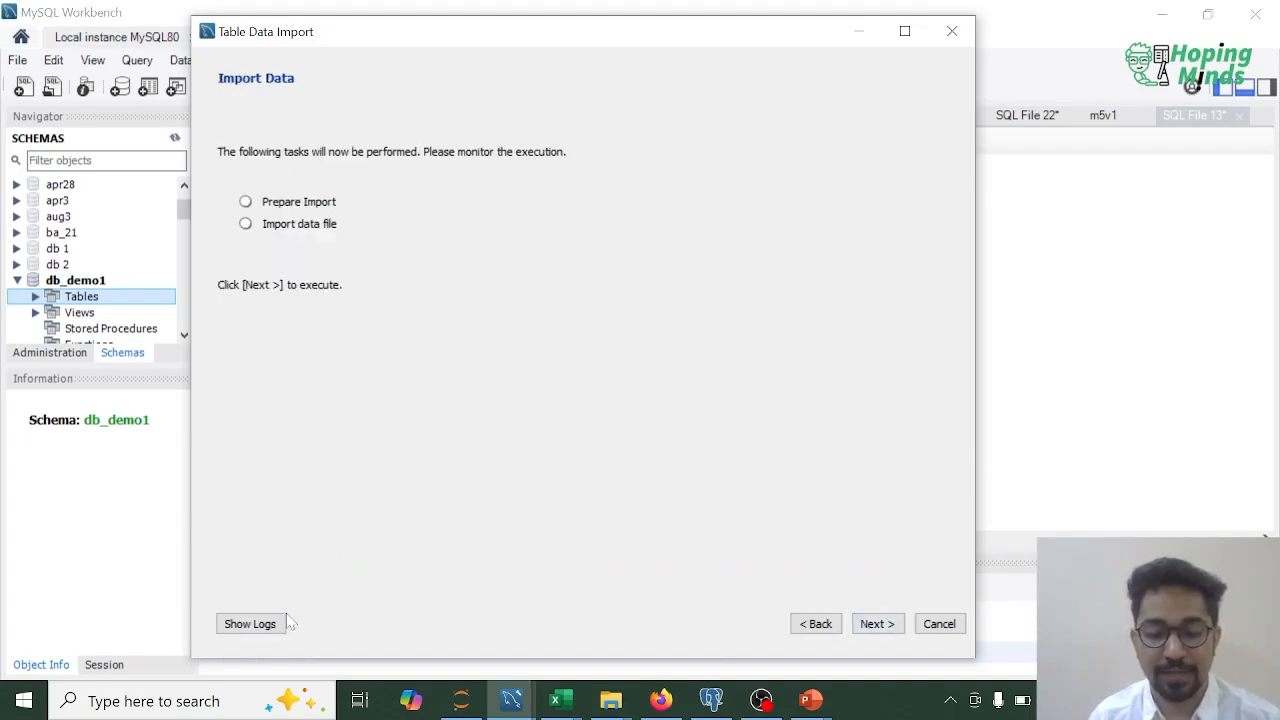
click(255, 624)
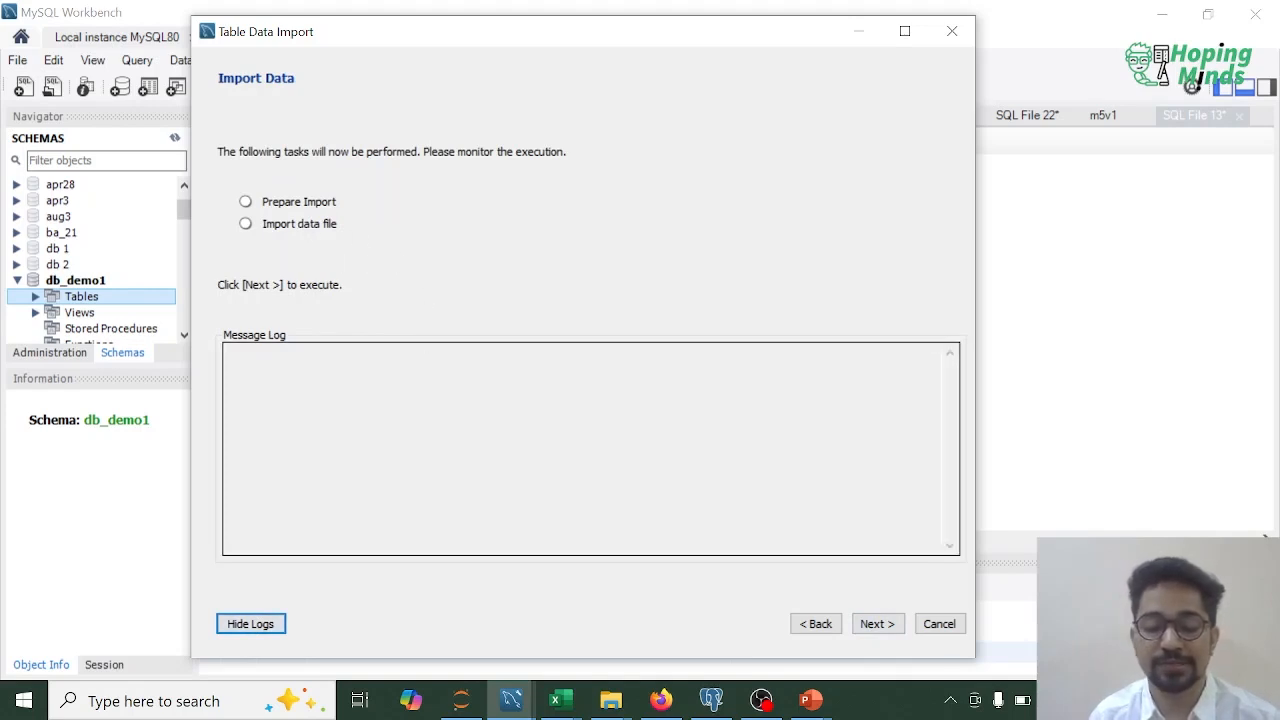
Recheck the import settings, execute the import of Ship_Performance.csv, and proceed to the import results.
click(816, 624)
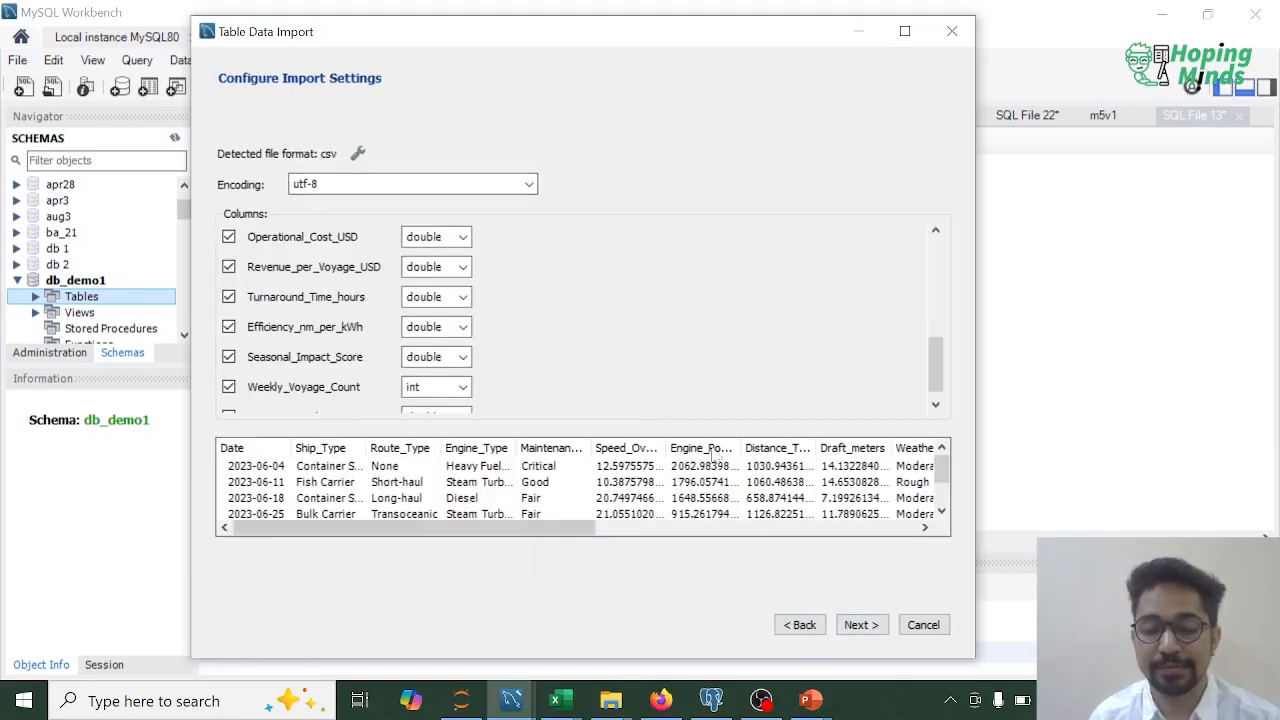
click(860, 625)
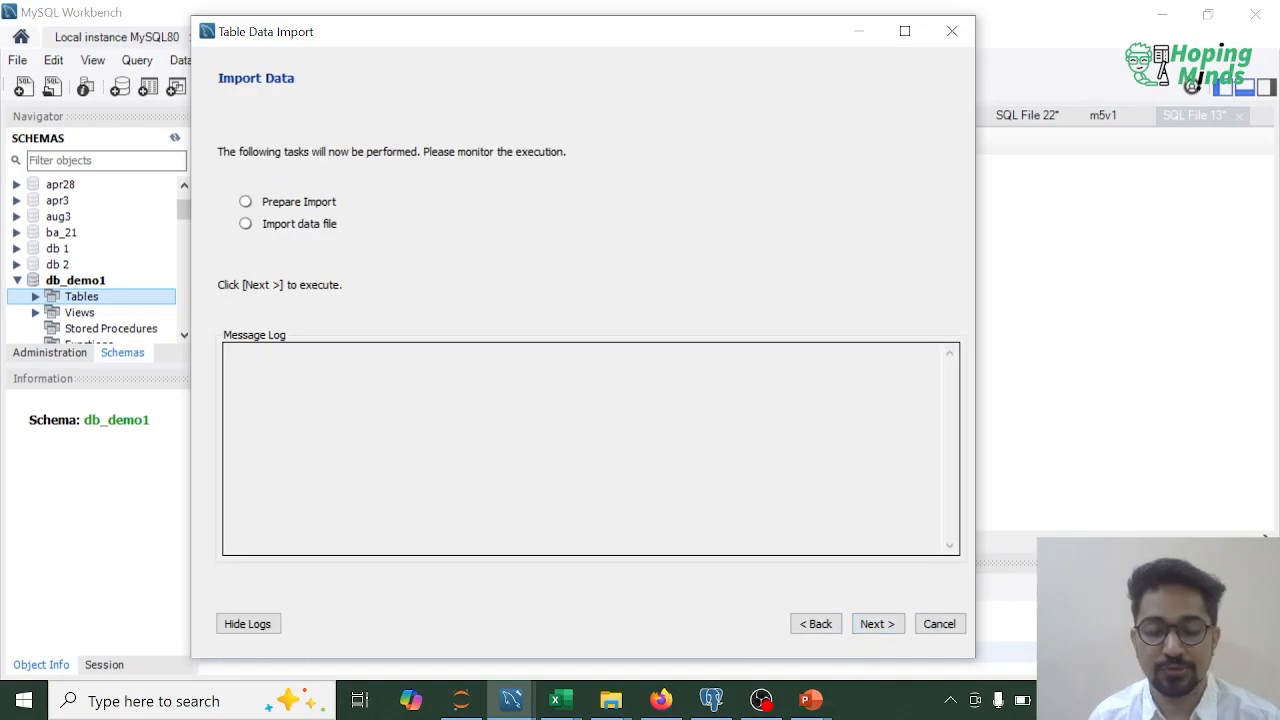
click(878, 625)
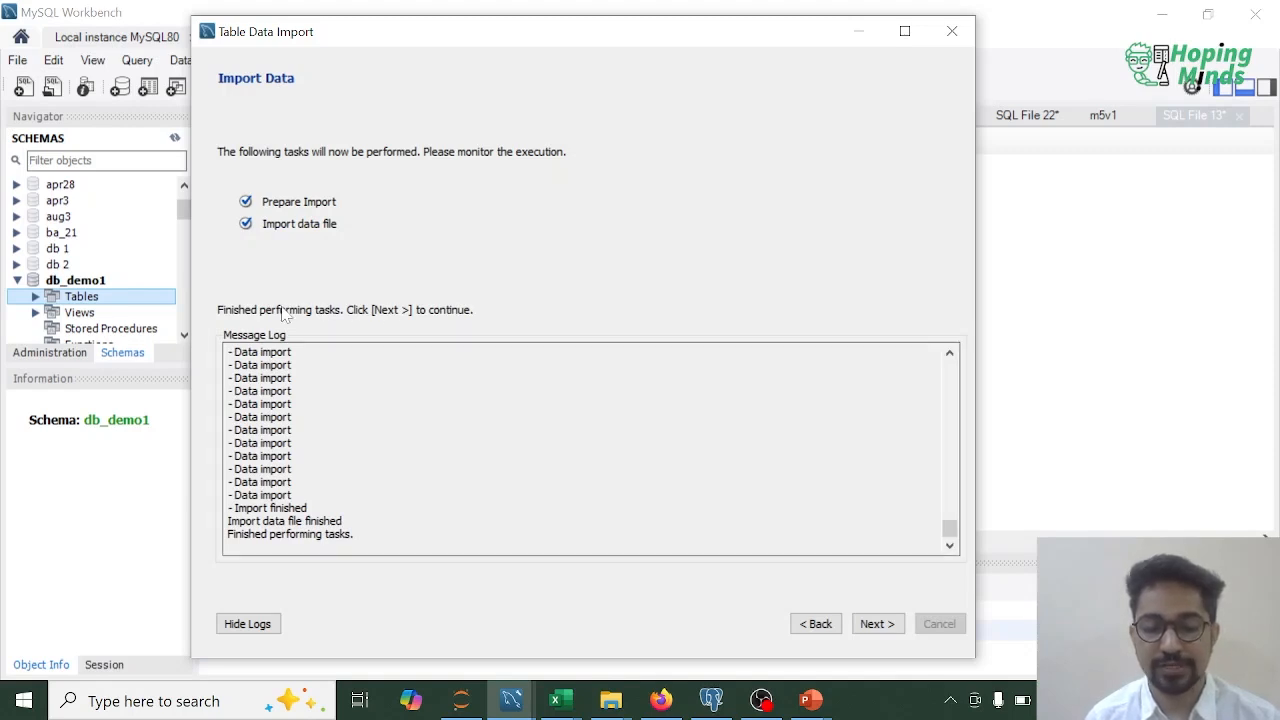
click(876, 624)
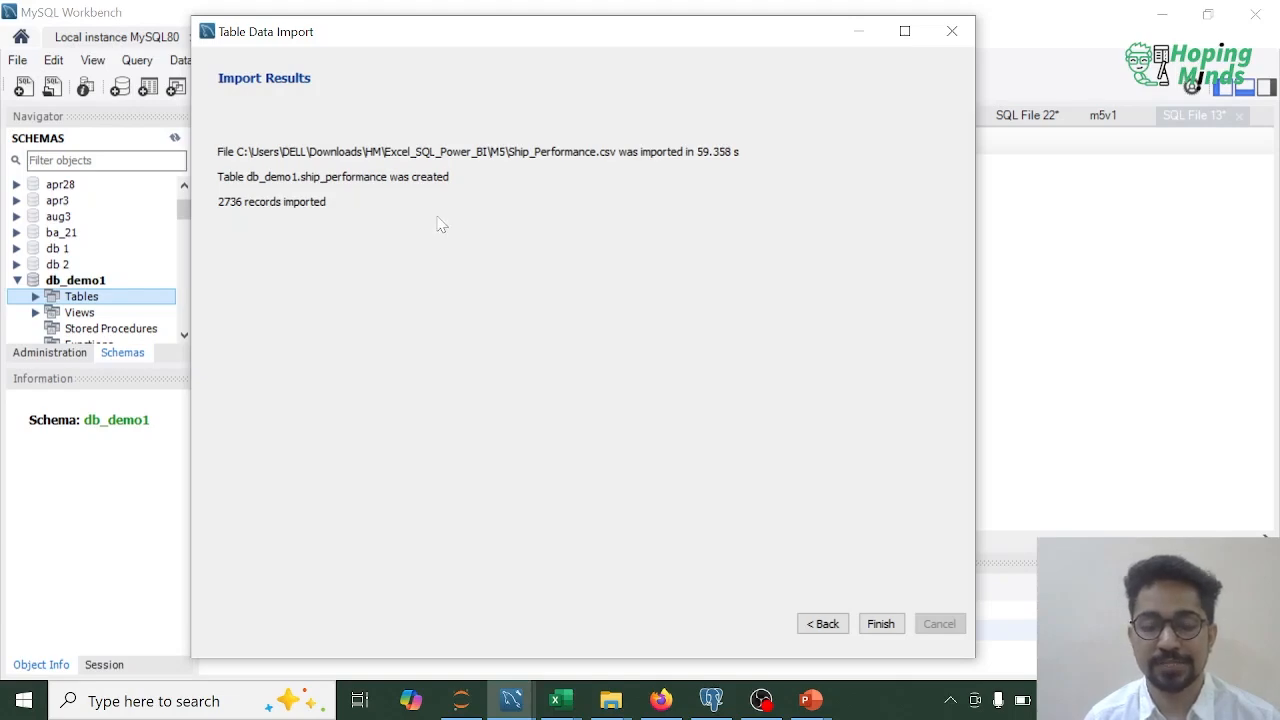
Switch to the Ship_Performance workbook in Excel and select the entire Date column from its header to check the row count.
click(558, 703)
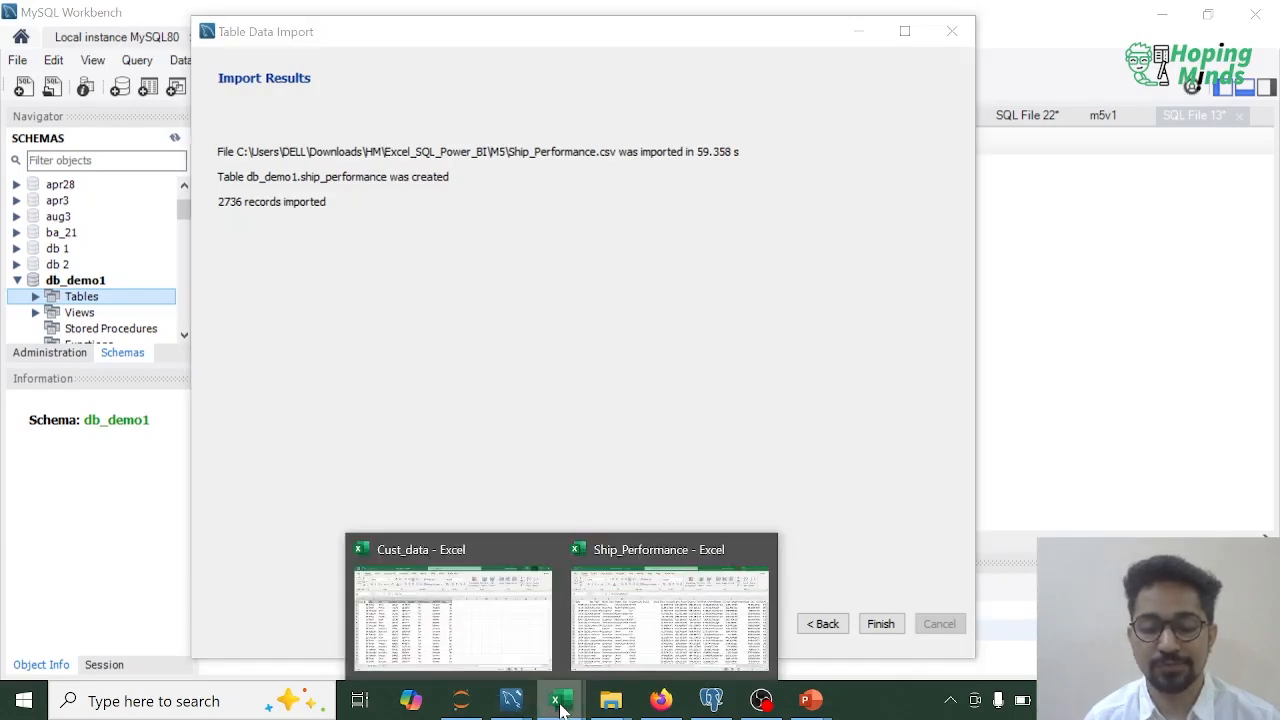
click(636, 628)
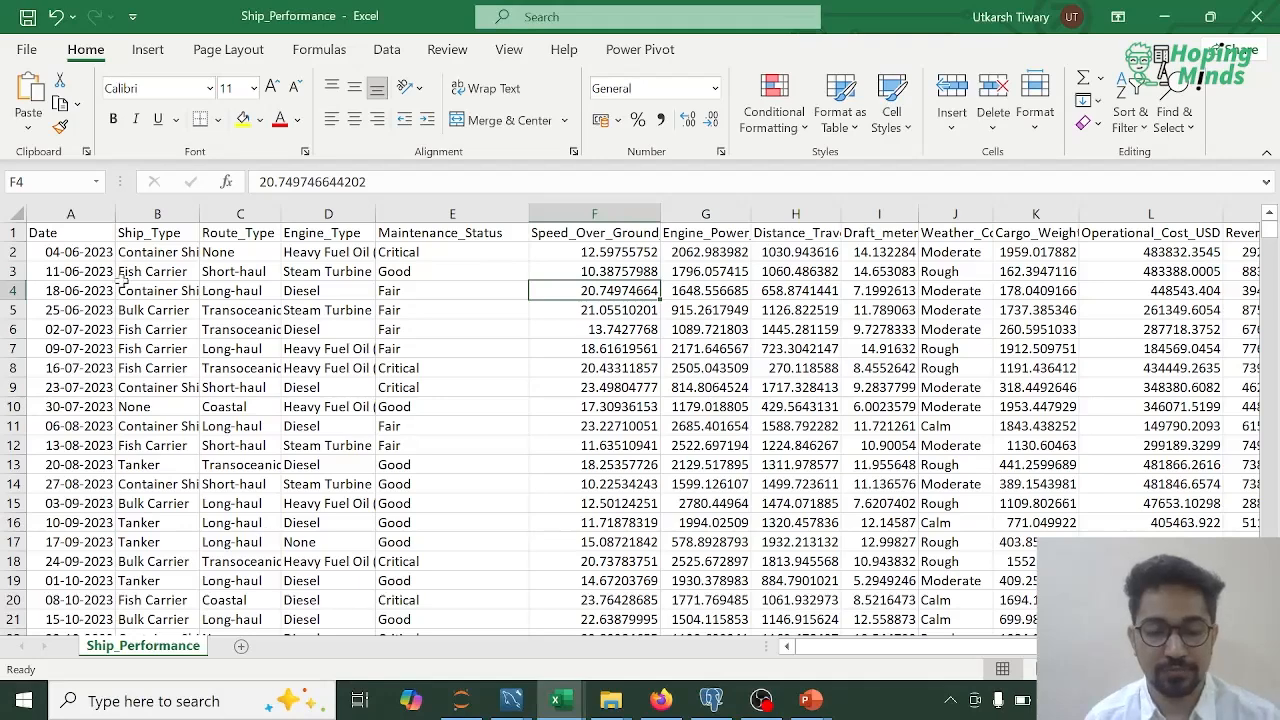
click(72, 237)
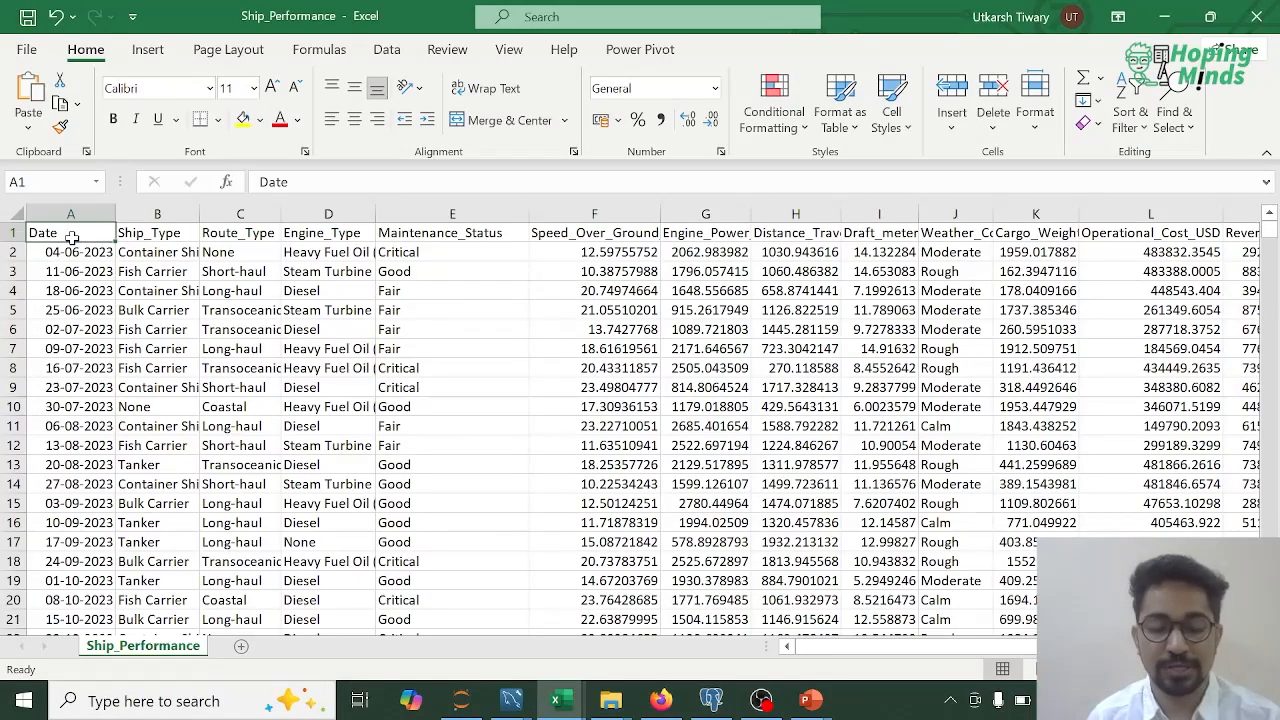
key(ctrl+shift+Down)
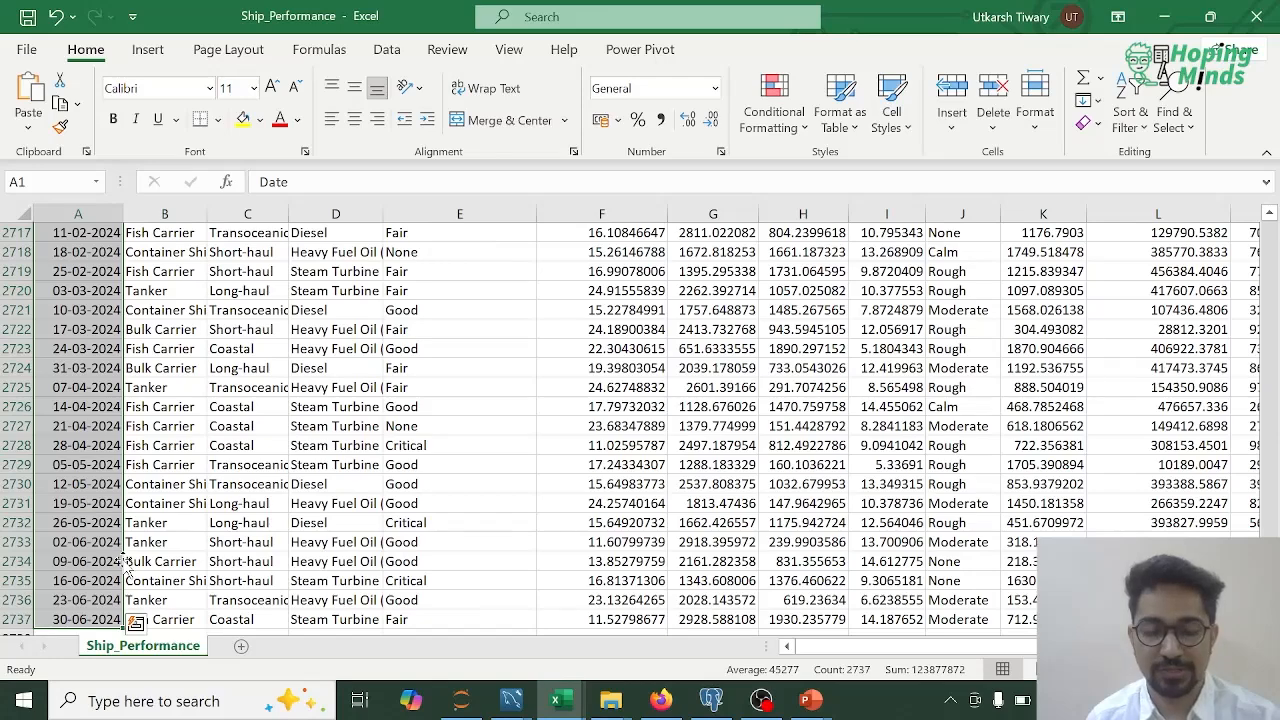
Return to the Table Data Import wizard, finish it, and bring up the MySQL Workbench query editor.
key(alt+Tab)
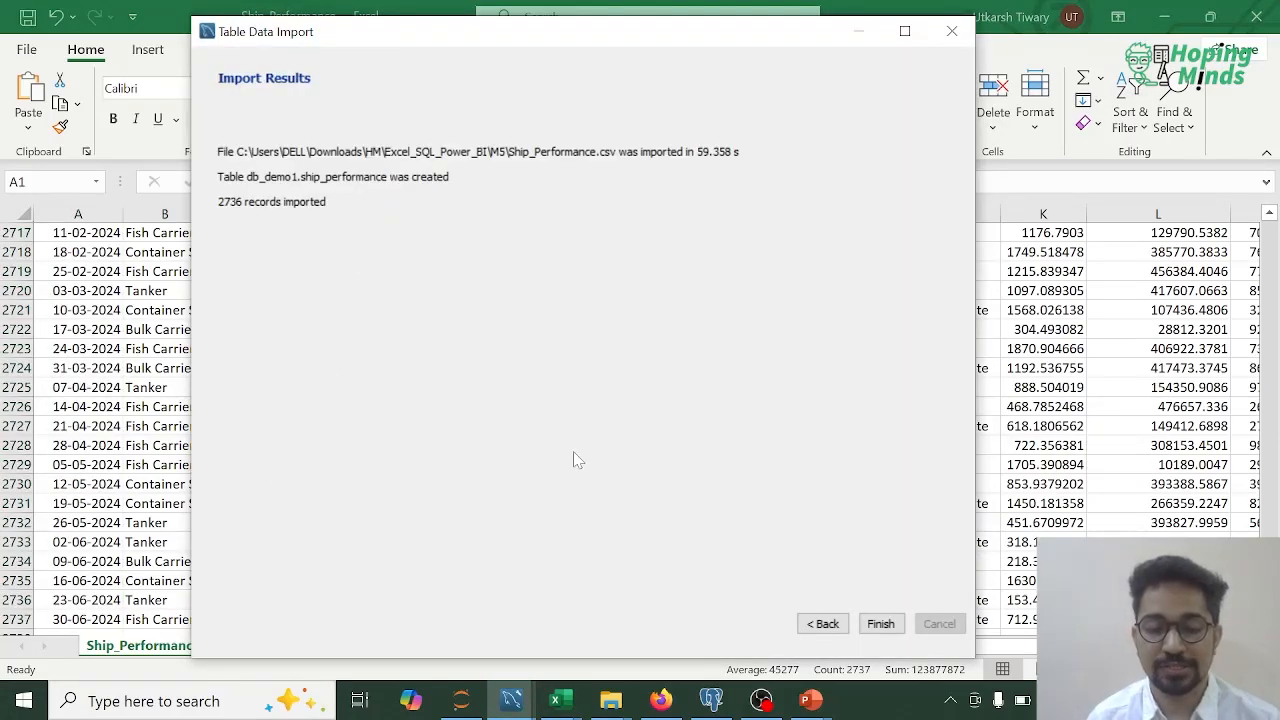
click(876, 622)
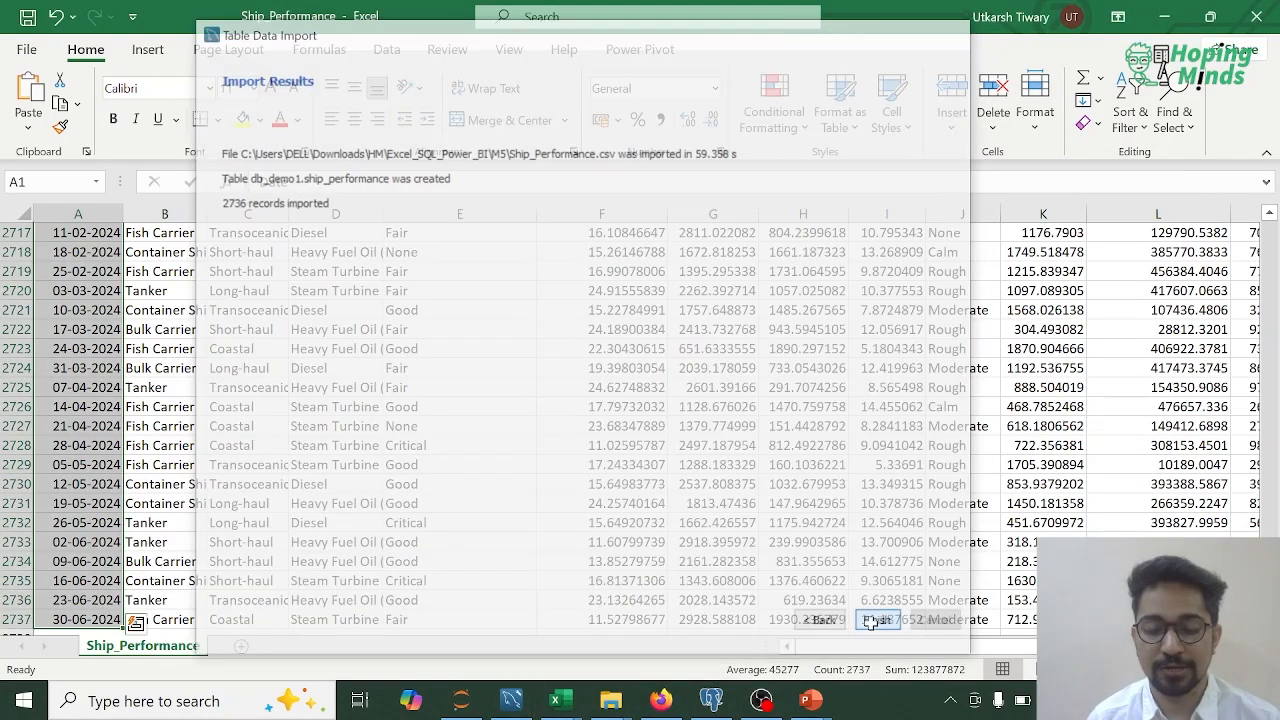
click(511, 700)
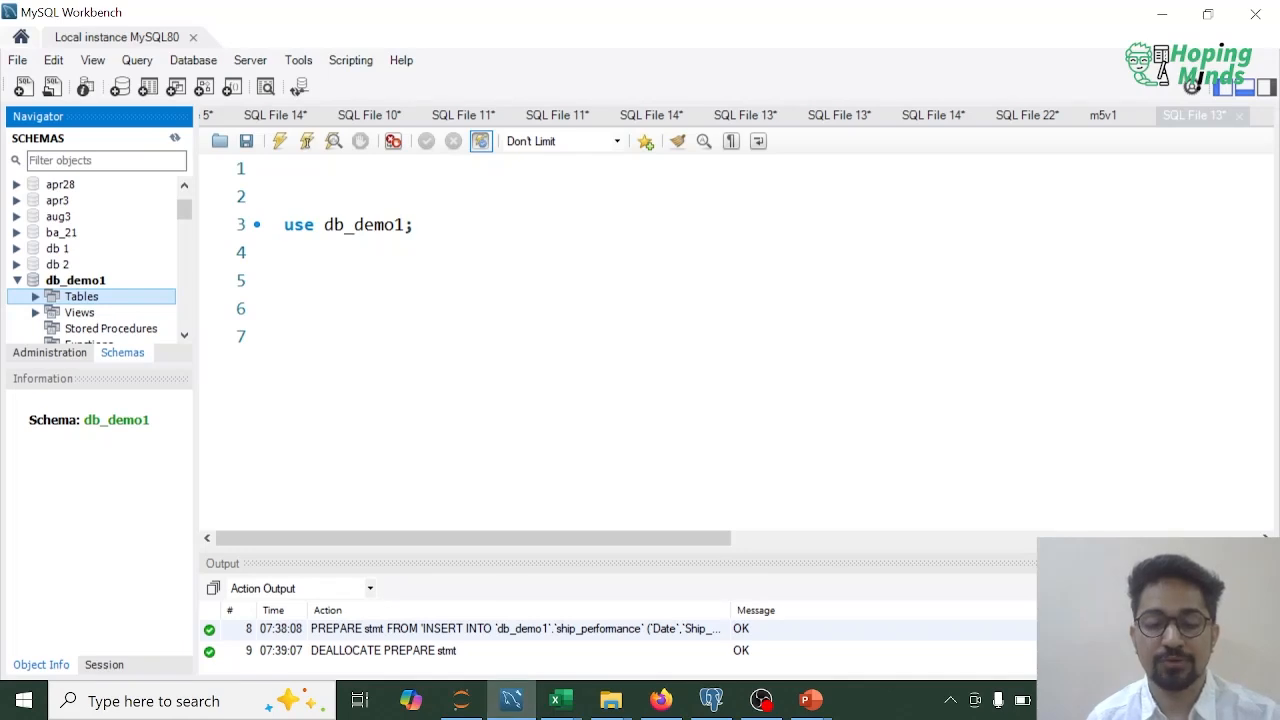
Add the statement "show tables;" below "use db_demo1;" and run it to list the schema's tables.
key(Return)
key(Return)
key(Up)
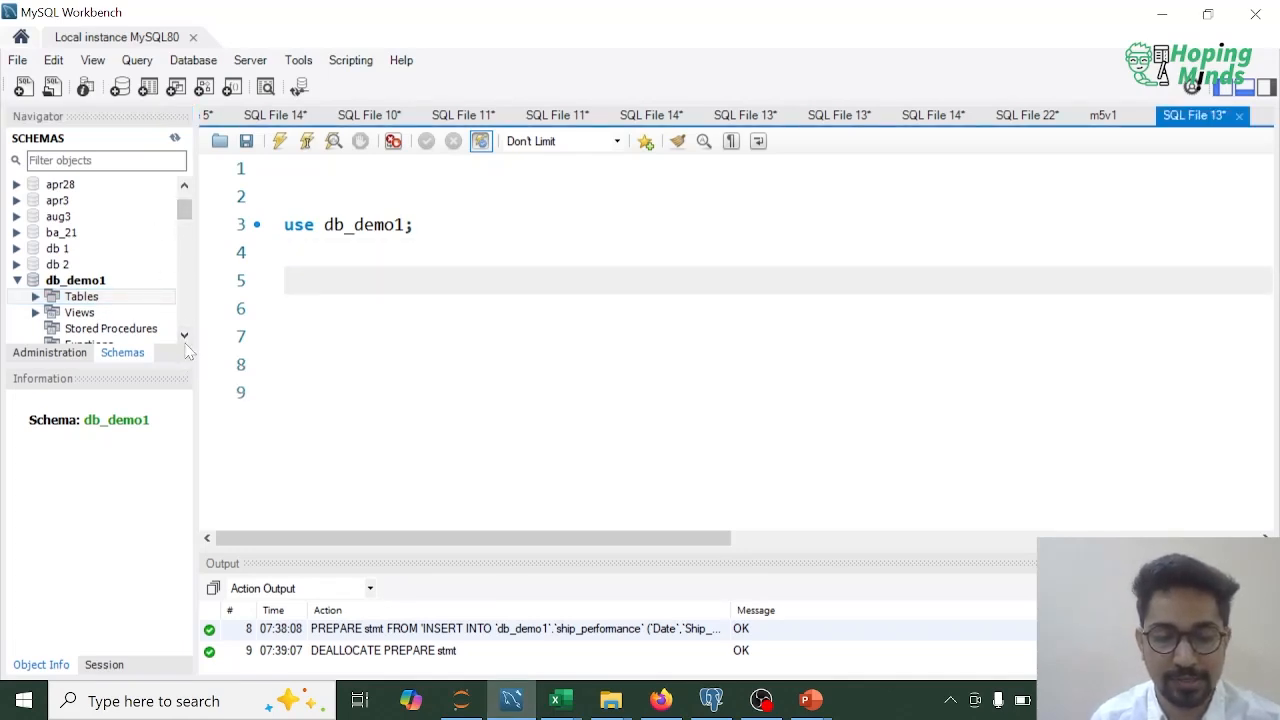
double_click(185, 337)
click(185, 337)
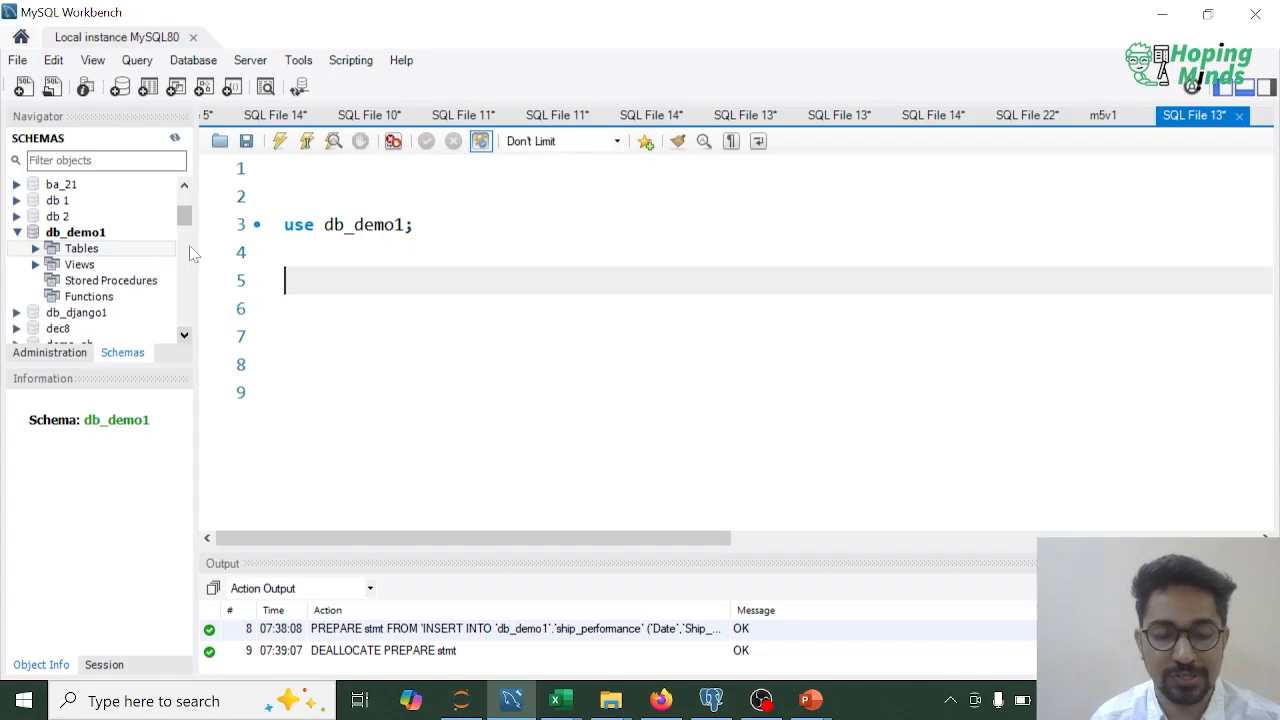
click(176, 140)
click(34, 251)
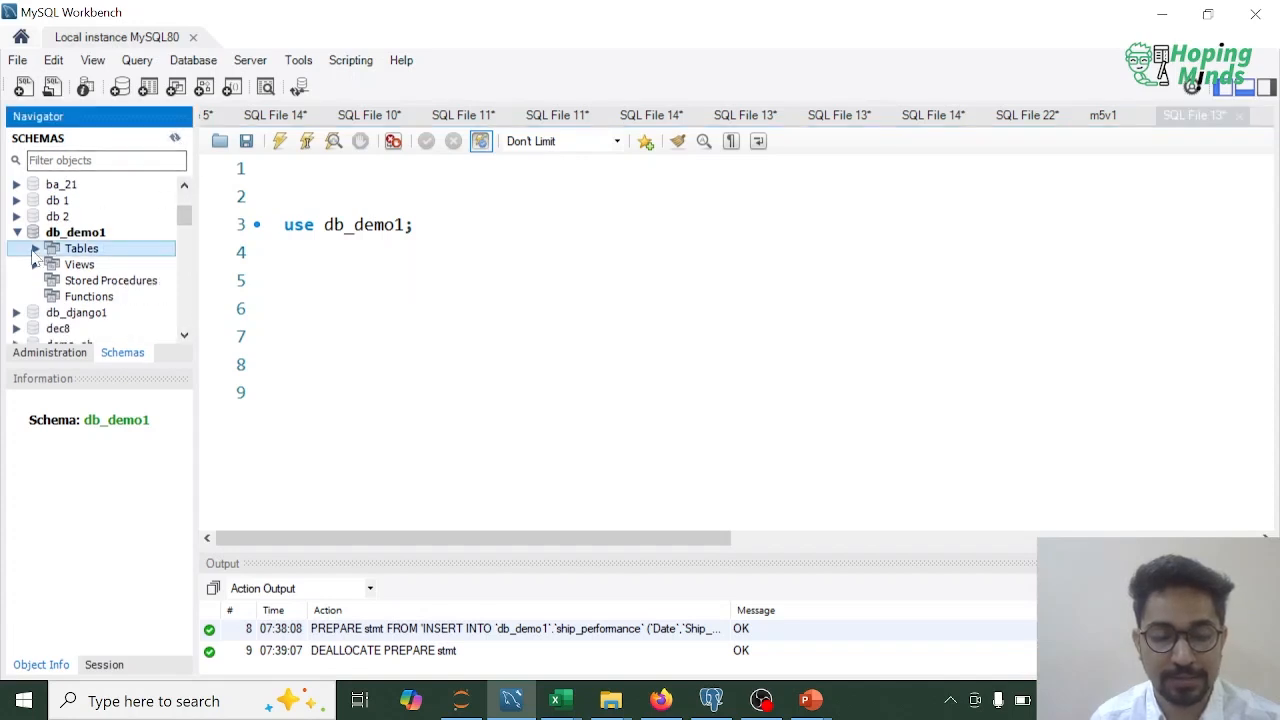
click(286, 281)
text(show tables;)
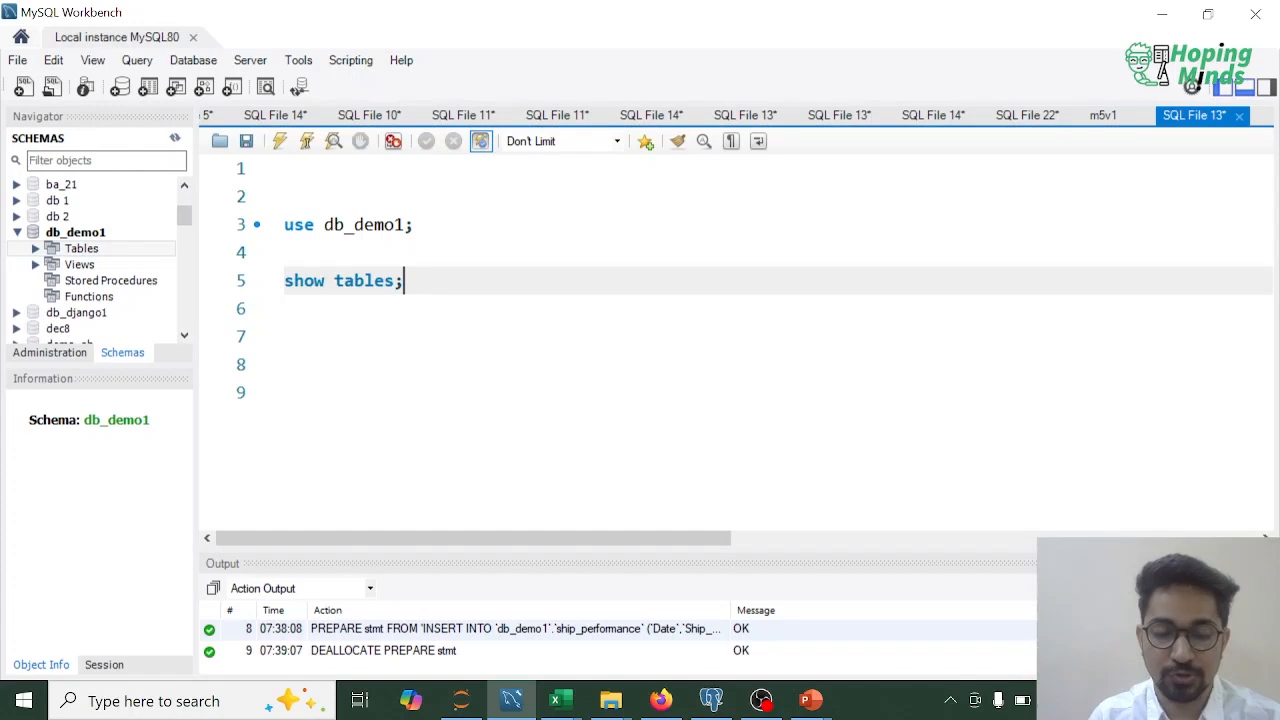
key(ctrl+Return)
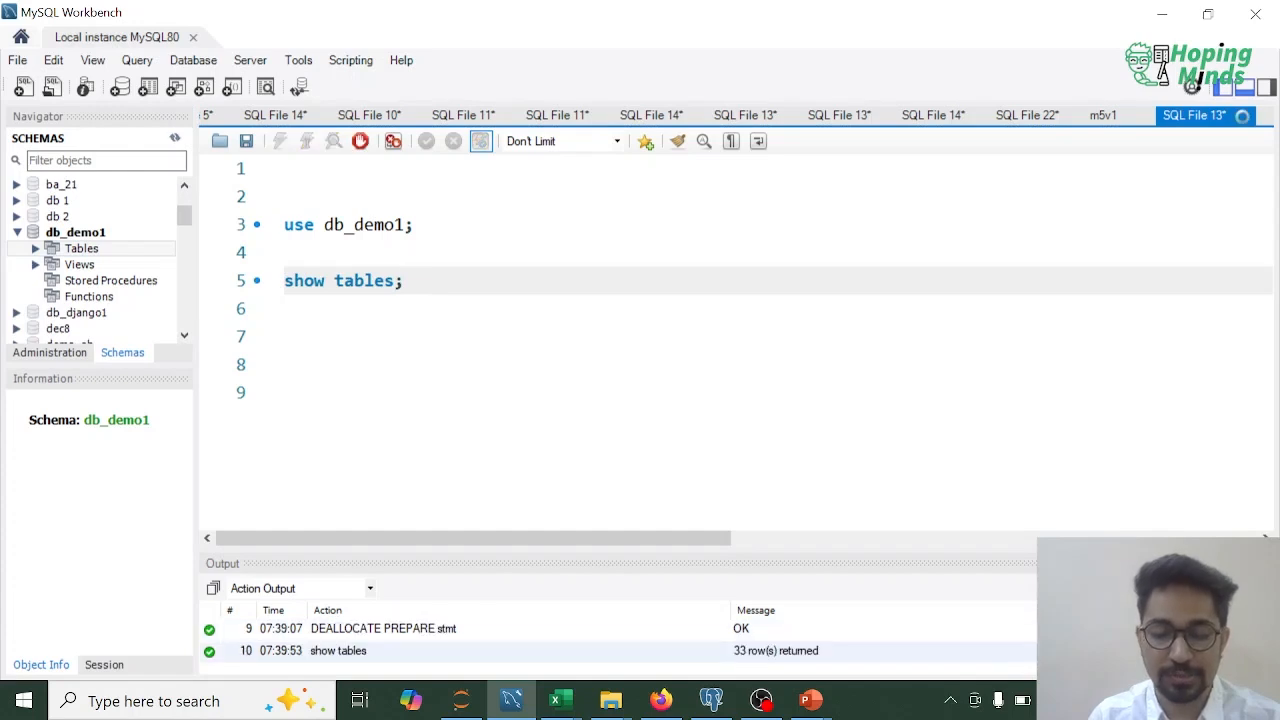
key(Return)
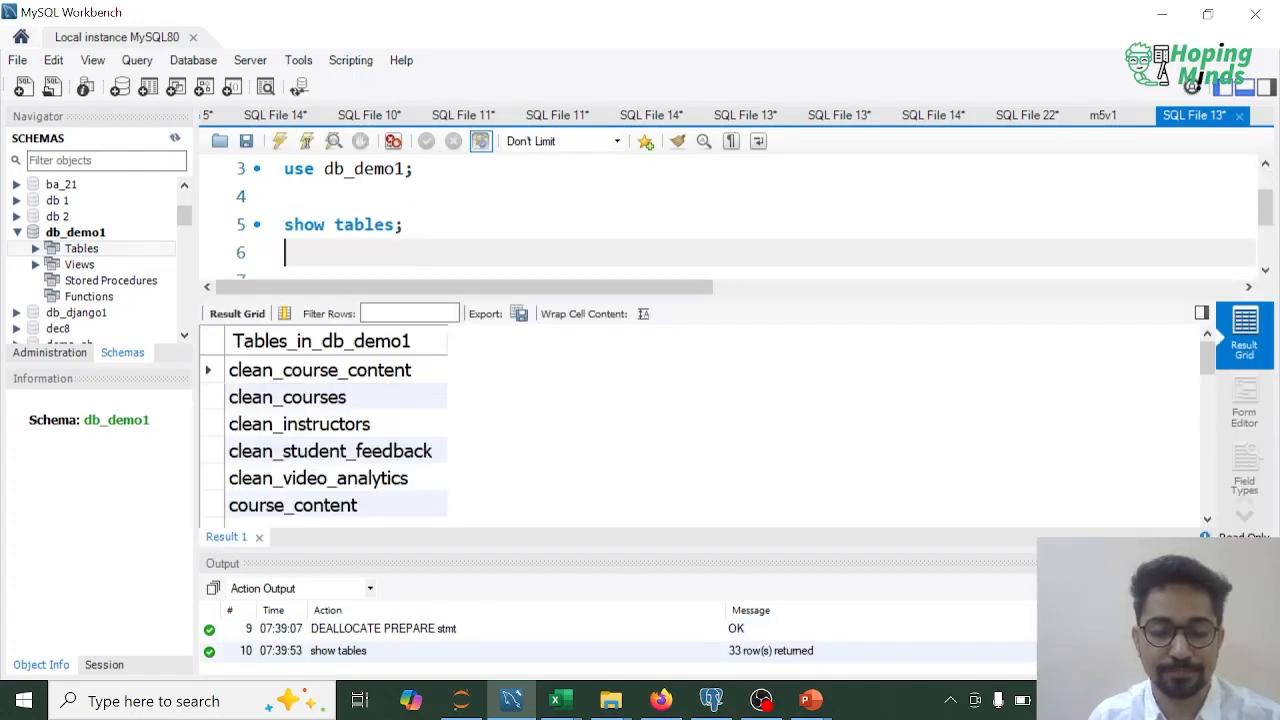
Look through the listed tables of db_demo1 for ship_performance and select its row.
scroll(360, 420, down, 8)
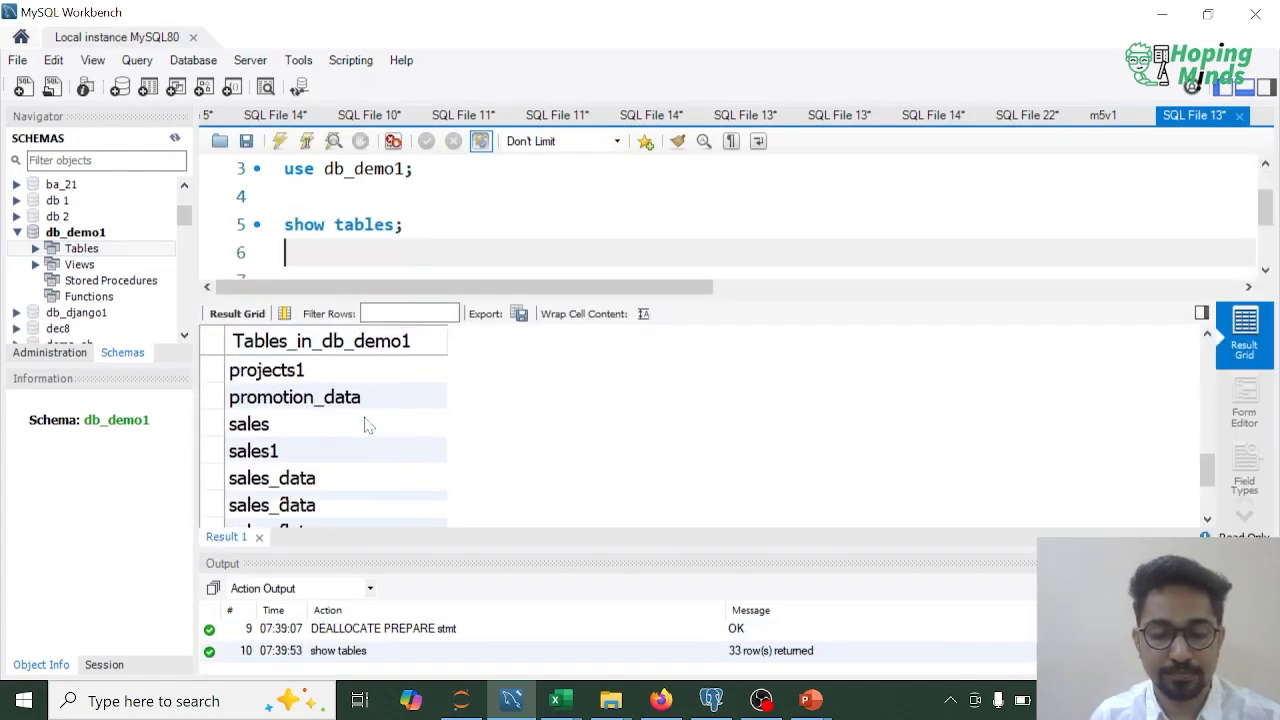
scroll(368, 425, up, 2)
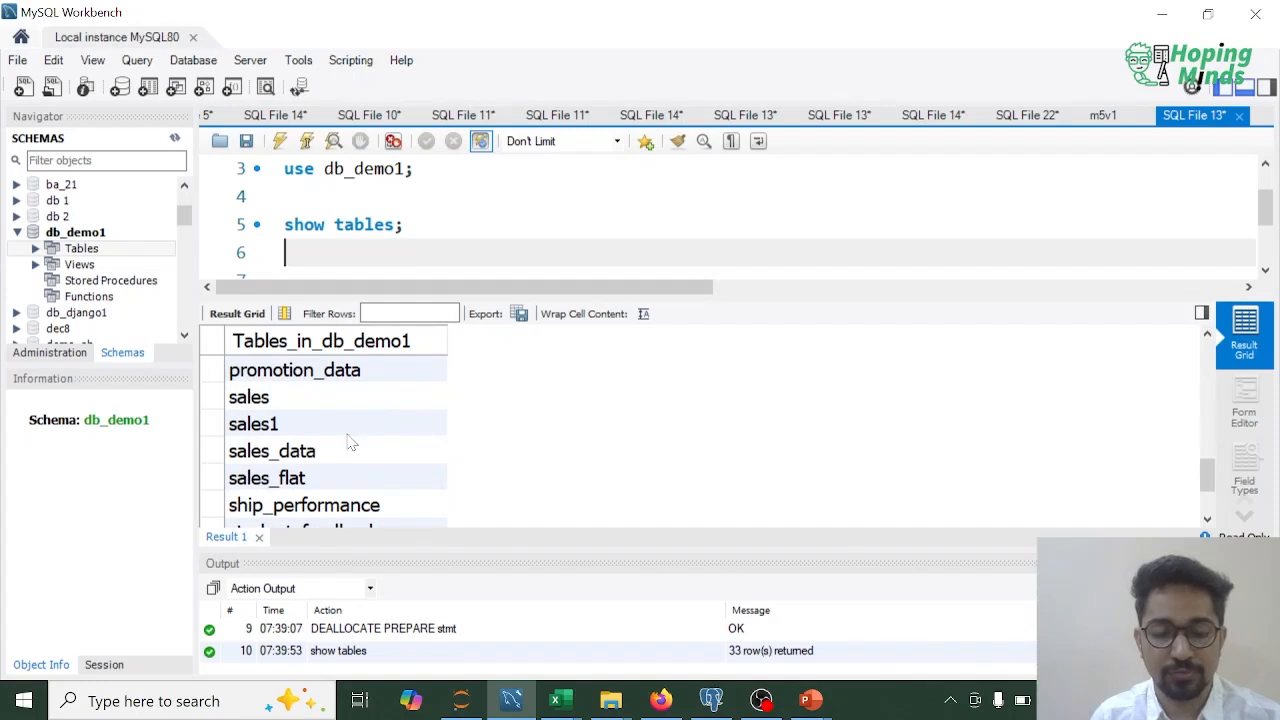
scroll(352, 440, down, 2)
click(345, 424)
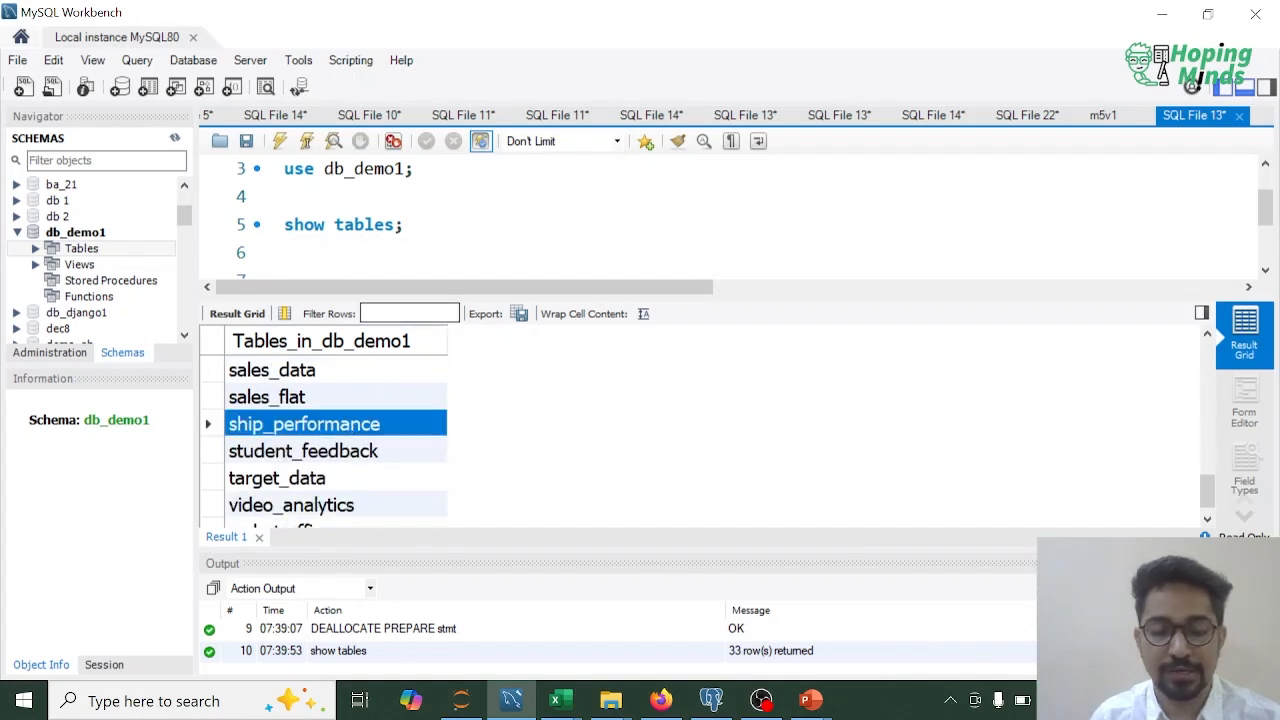
Add the query "select * from ship_performance;" below "show tables;" and run it.
click(402, 224)
key(Return)
key(Return)
text(select )
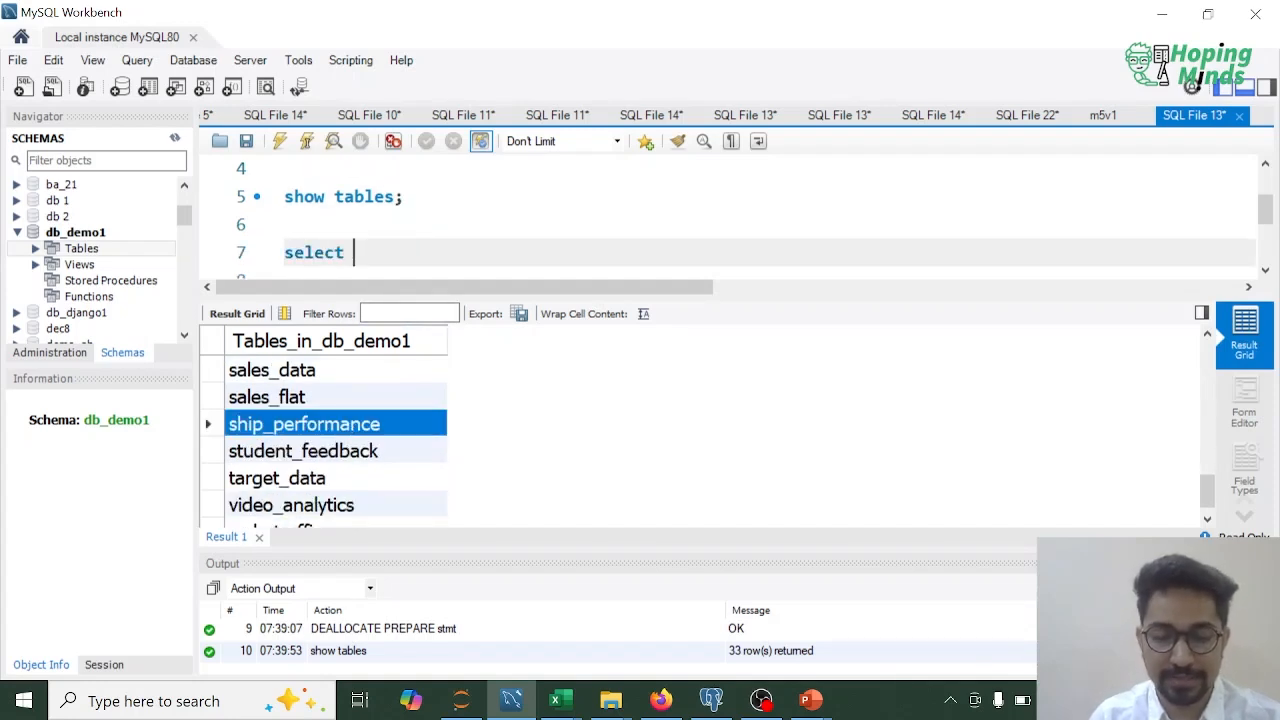
text(* from ship)
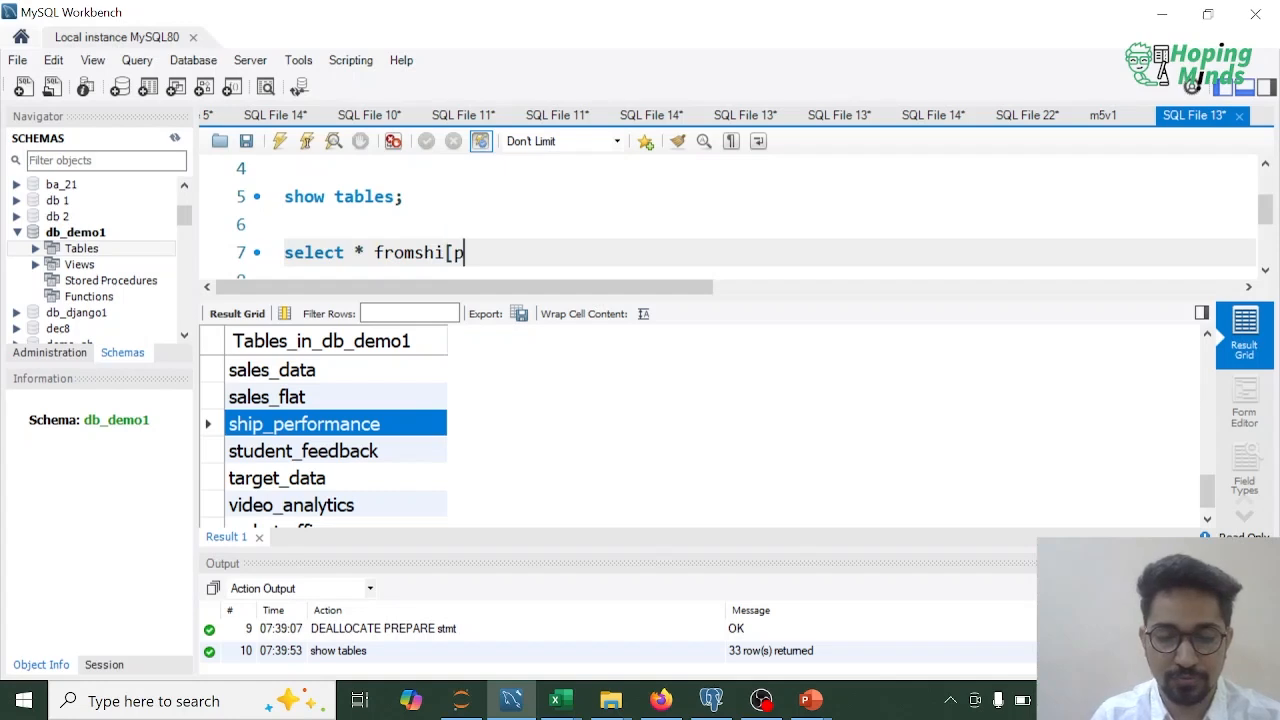
key(BackSpace)
key(BackSpace)
key(BackSpace)
key(BackSpace)
text(ship_)
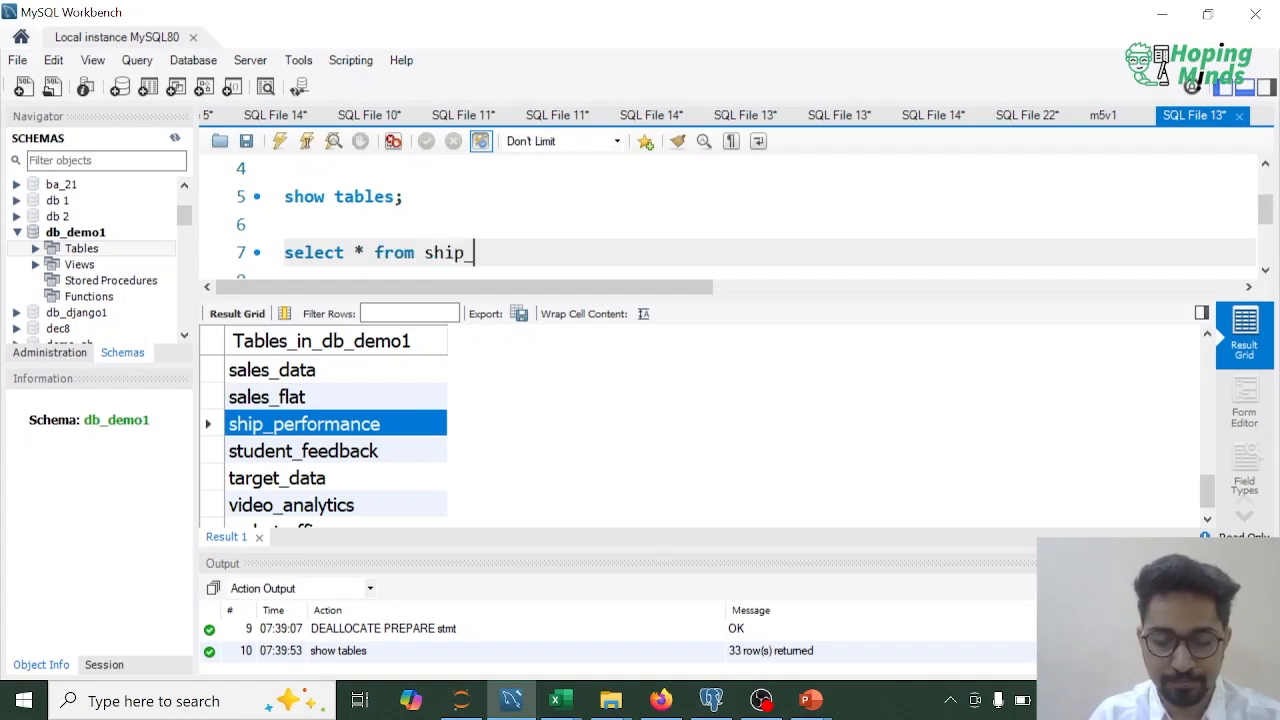
text(performance;)
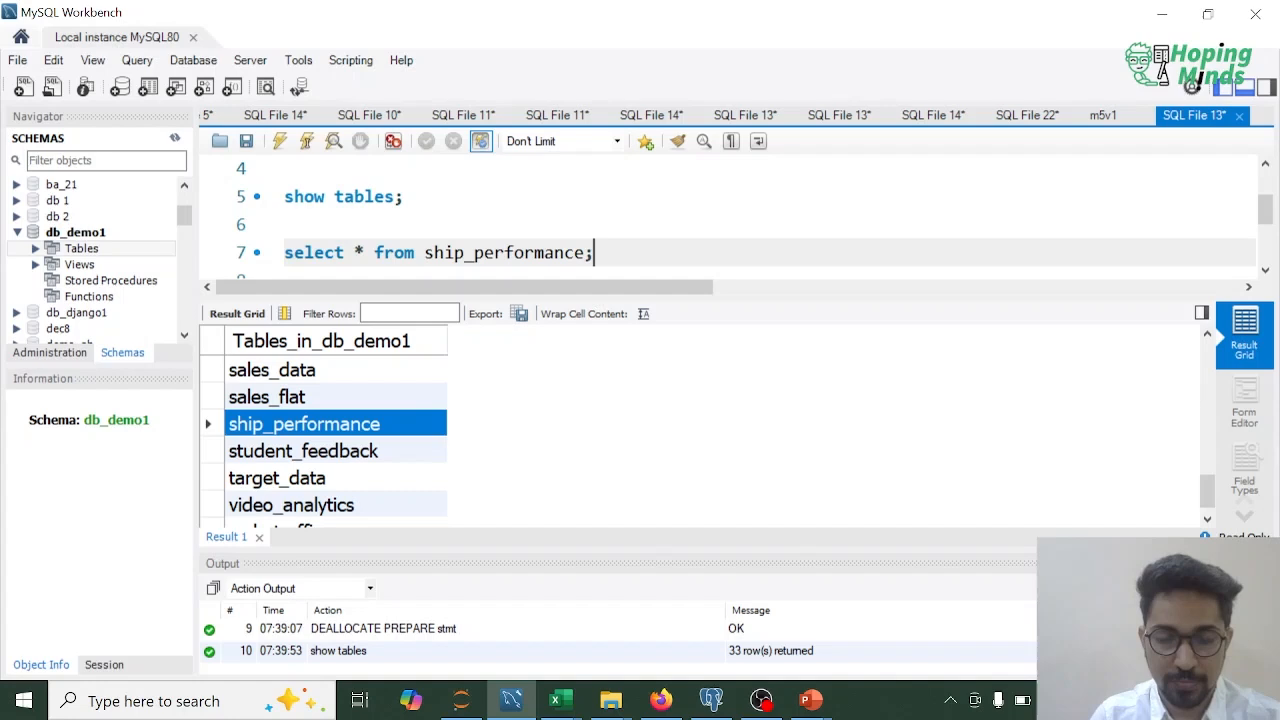
key(ctrl+Return)
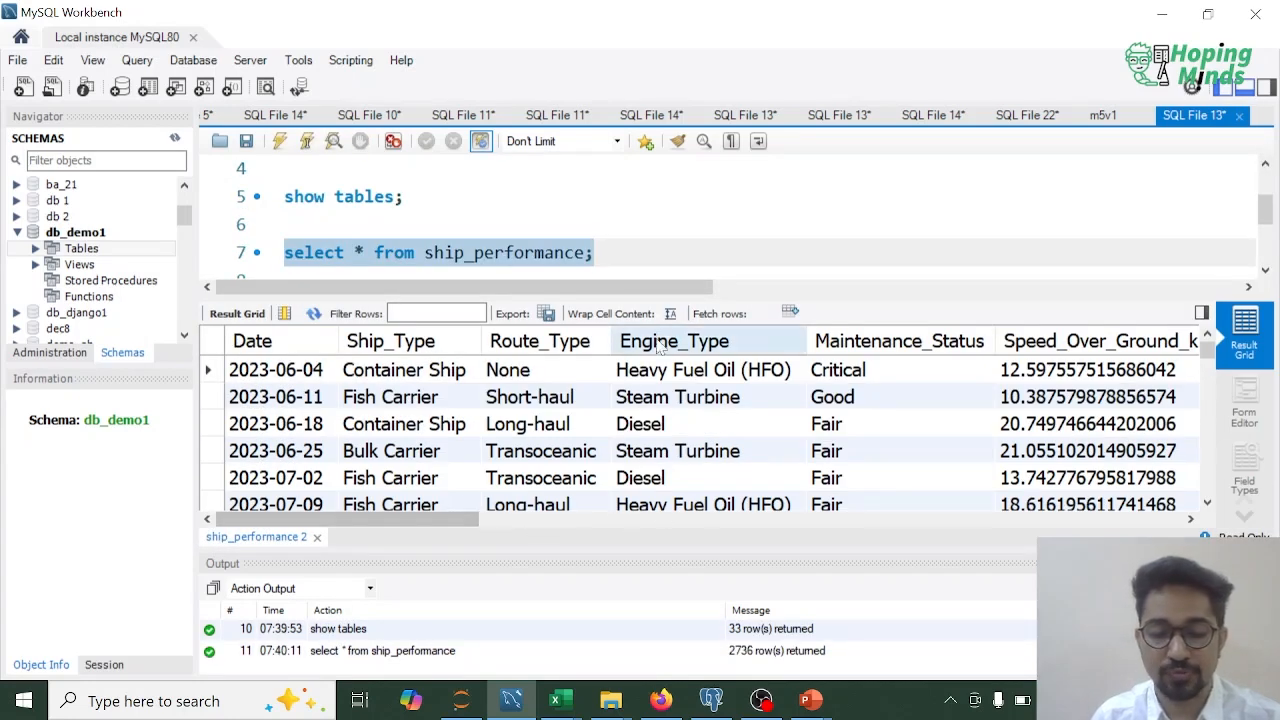
Start a # comment line directly below the select query, listing the columns date, ship_type, route_type and engine_type.
click(595, 252)
key(Return)
key(Return)
key(Up)
text(#)
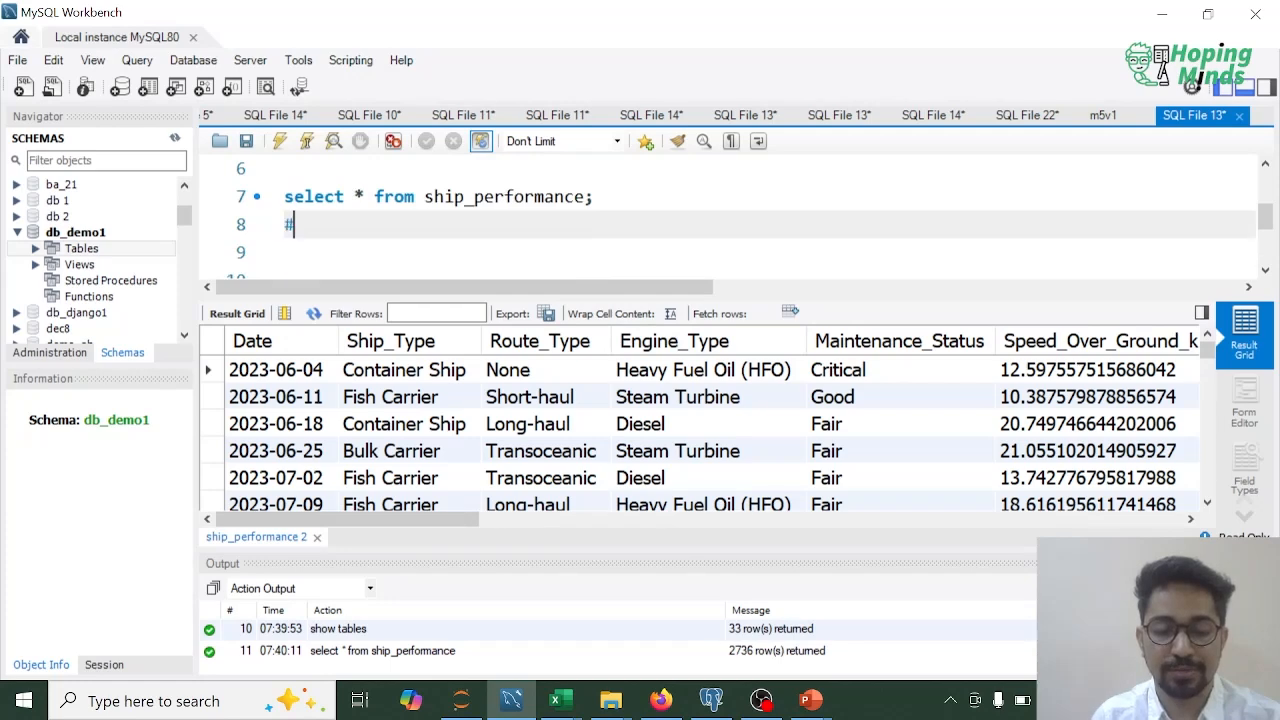
text( date, ship_type,)
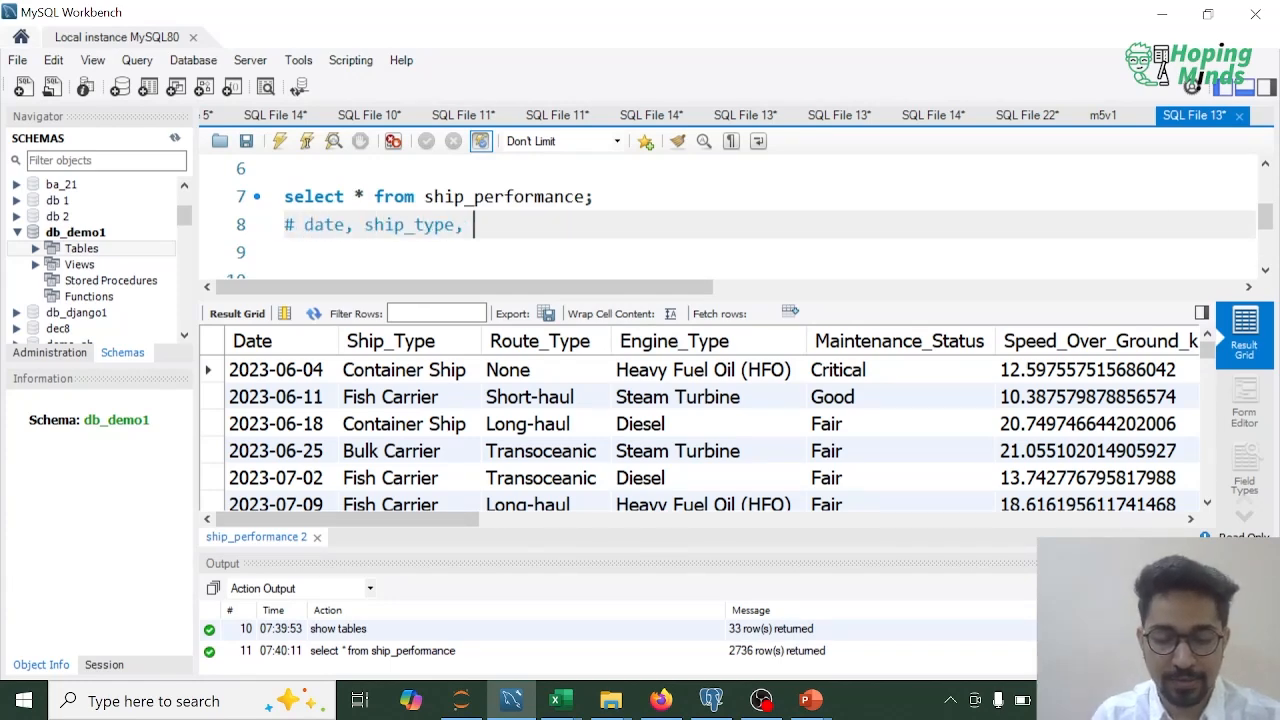
text( route_ty)
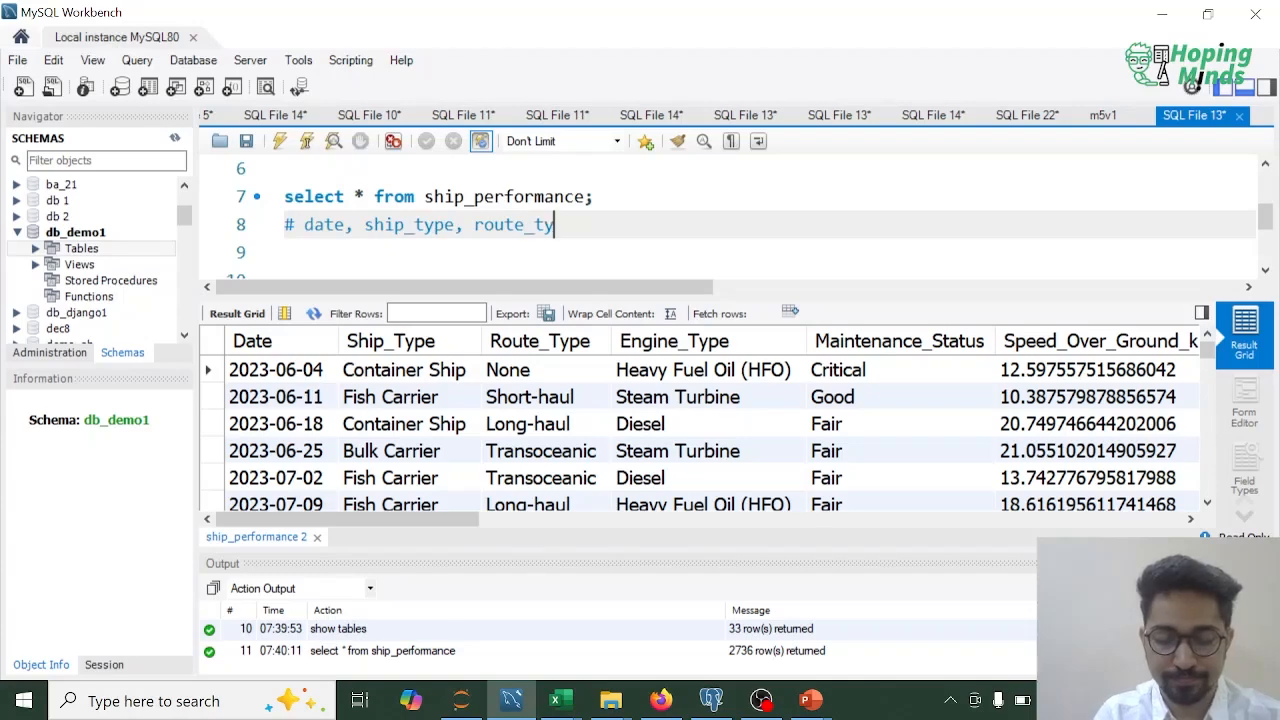
text(pe, engin)
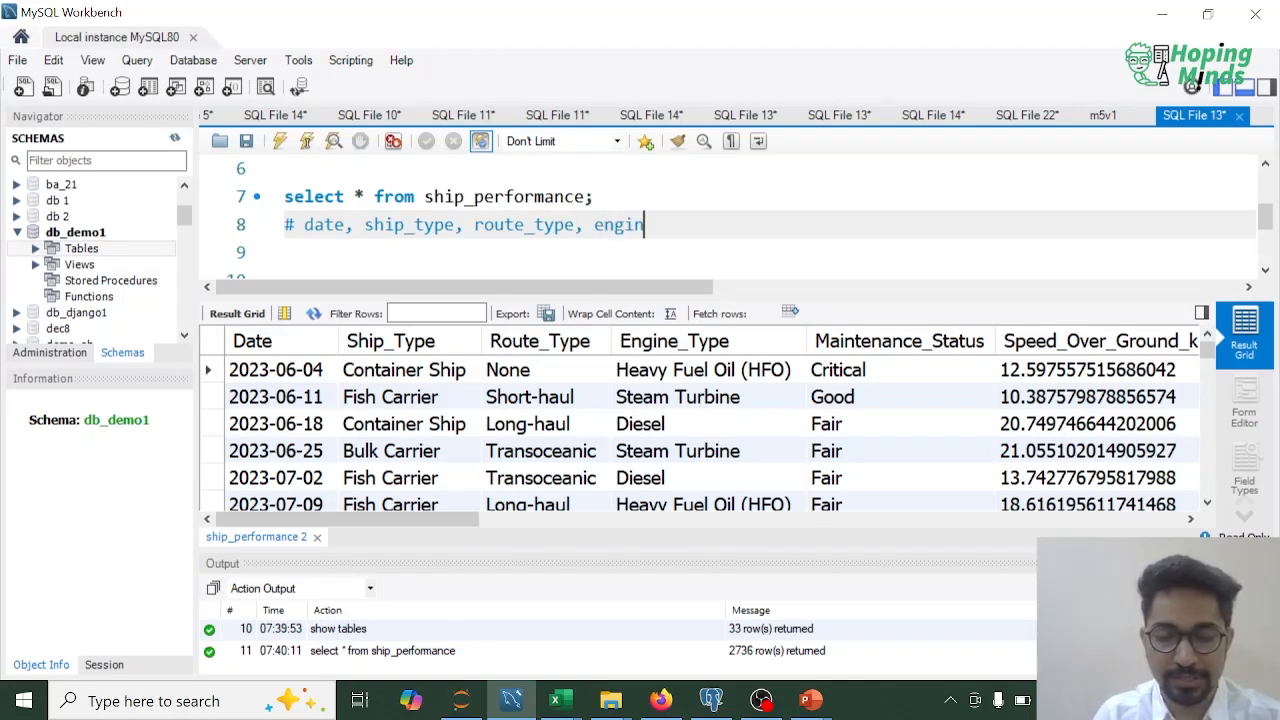
text(e_type, m)
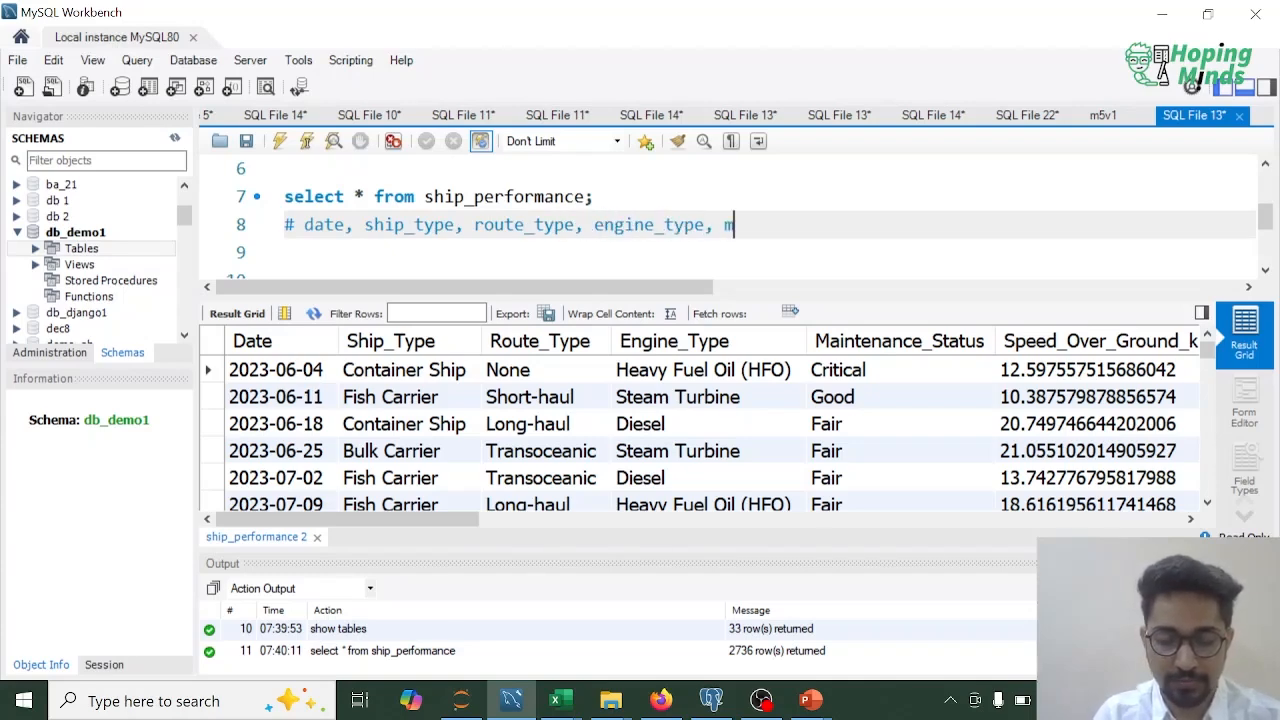
Extend the first comment line with the columns maintenance_status and speed_over_ground_knots, ending it with a comma.
text(aint)
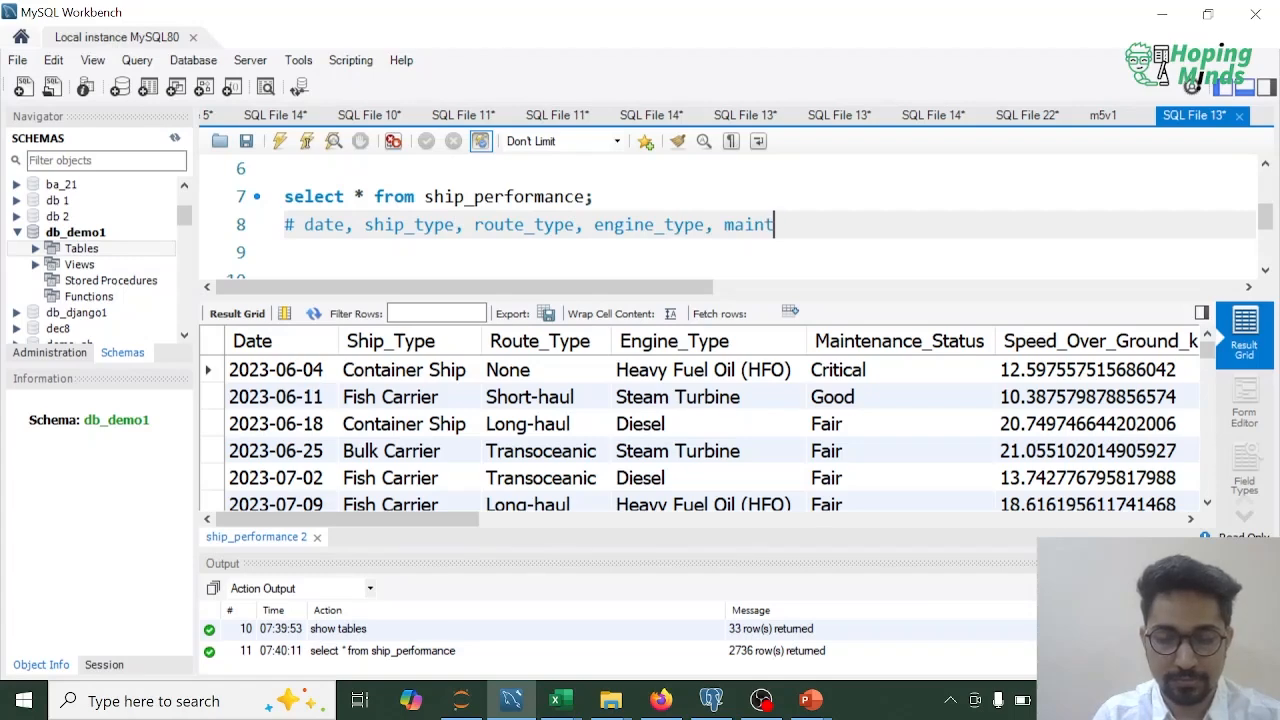
text(enance_s)
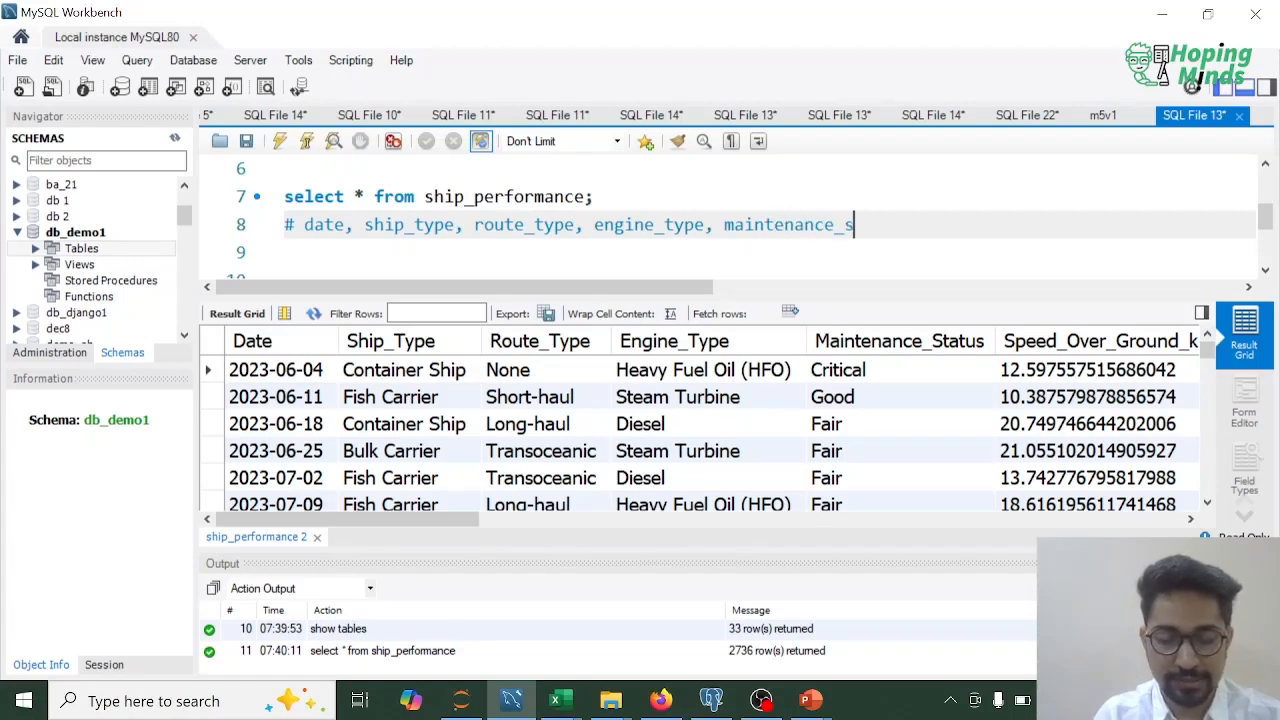
text(tatus, )
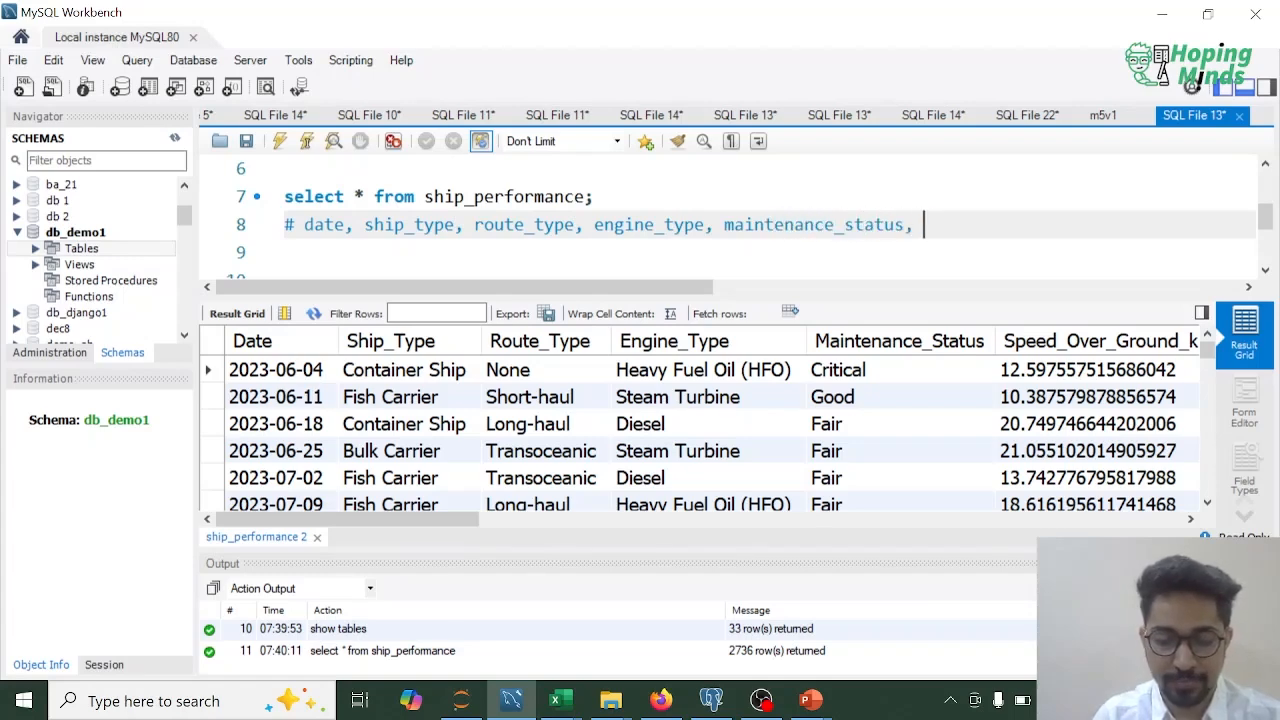
text(speed_o)
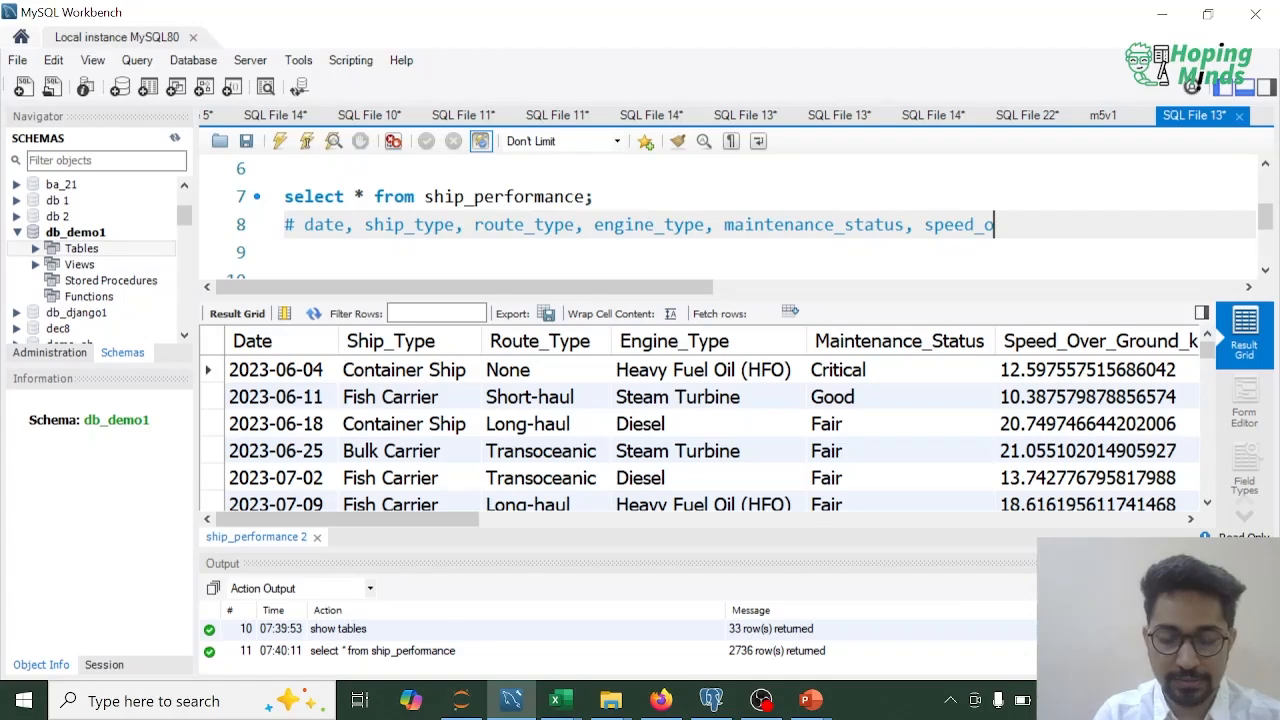
text(ver_ground)
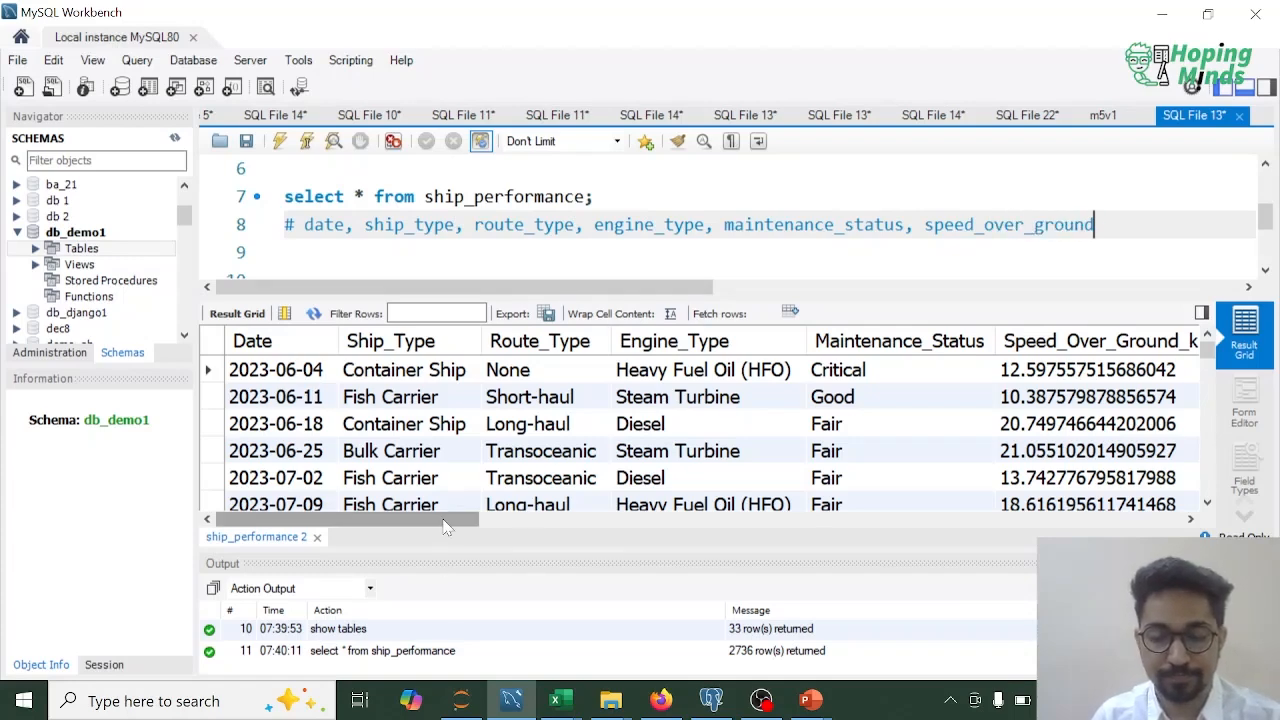
drag(447, 527, 583, 527)
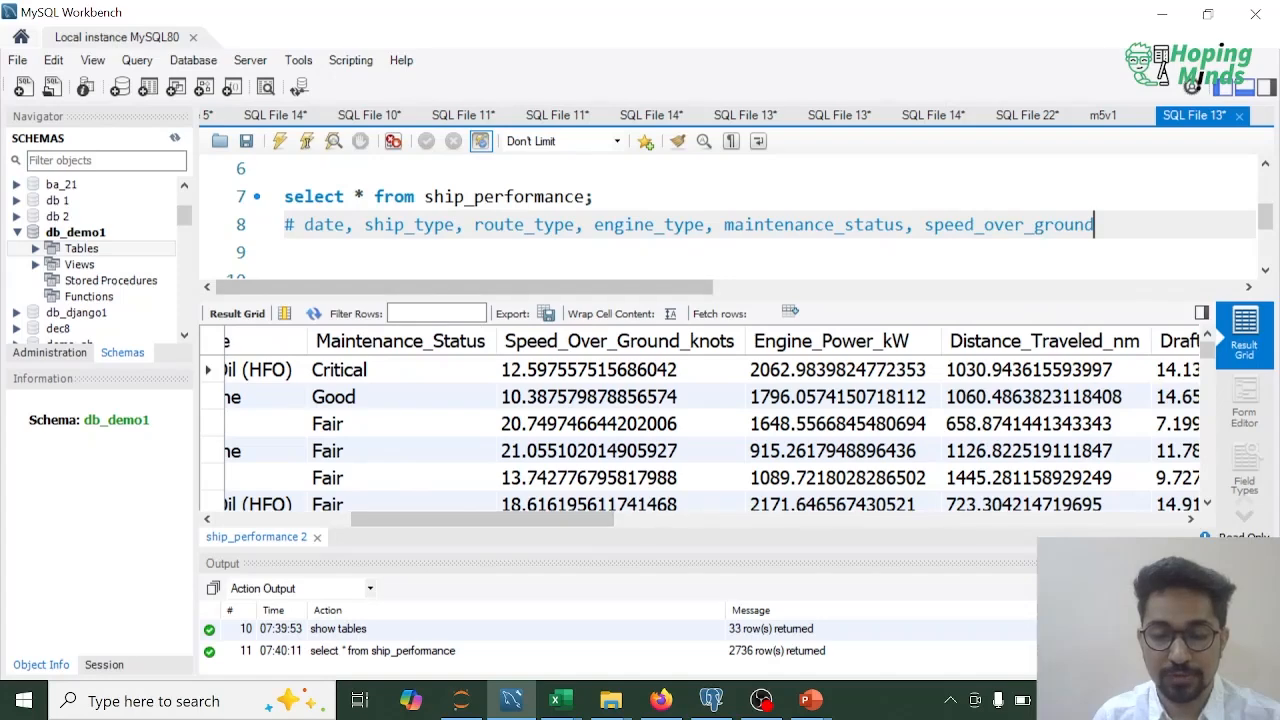
text(_knots)
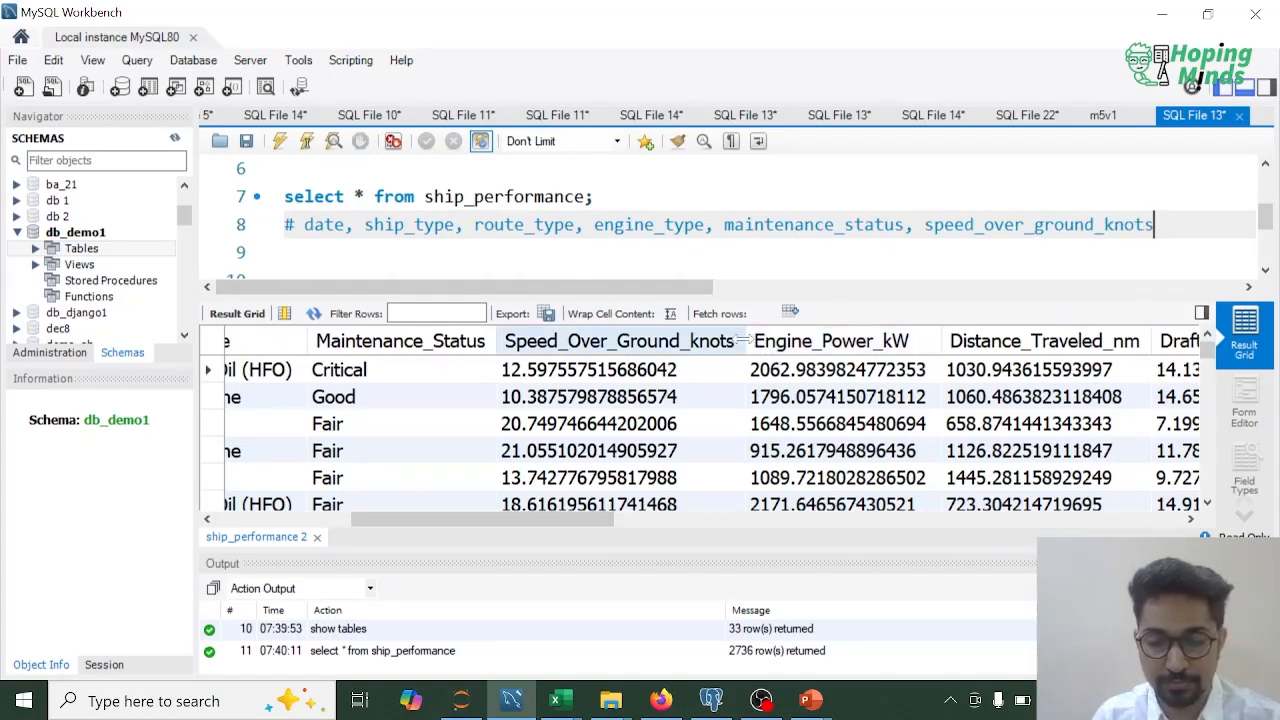
mouse_move(745, 341)
mouse_down()
mouse_move(782, 341)
mouse_move(748, 341)
mouse_up()
click(1158, 225)
text(,)
Start a second # comment line listing the columns engine_power_kw and distance_traveled_nm.
key(Return)
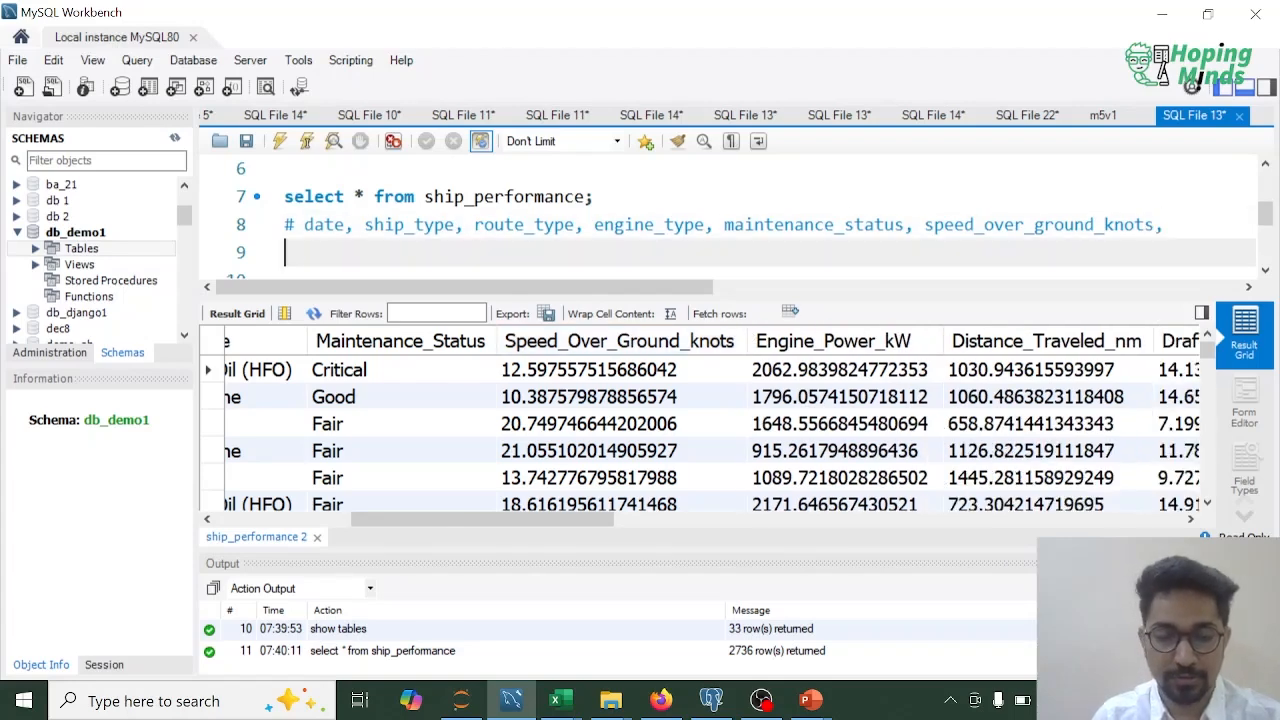
text(# engin)
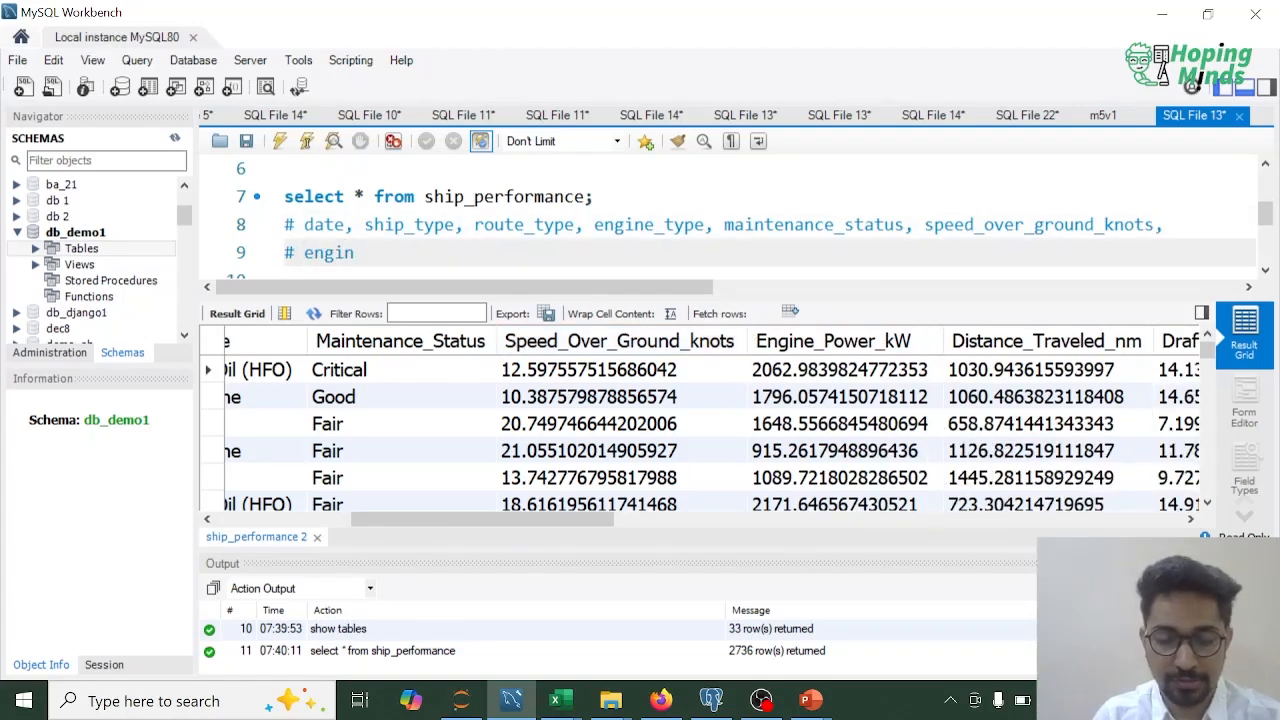
text(e_power_)
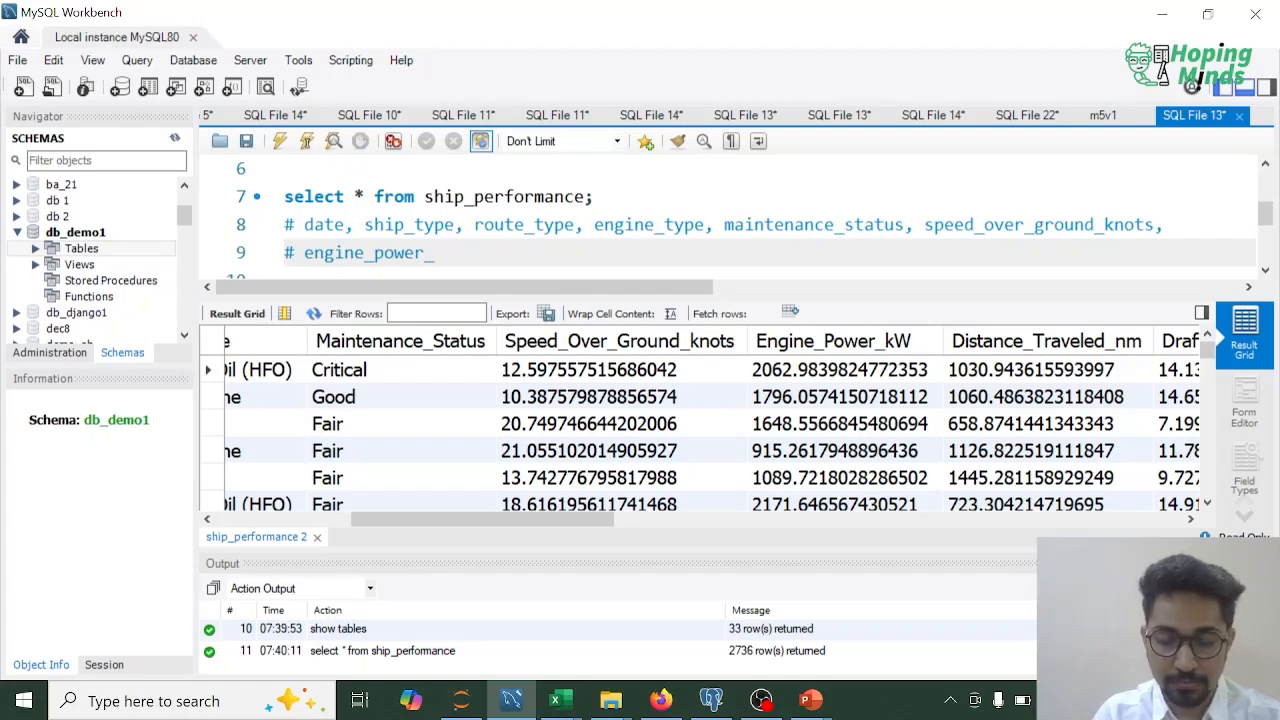
text(kw, )
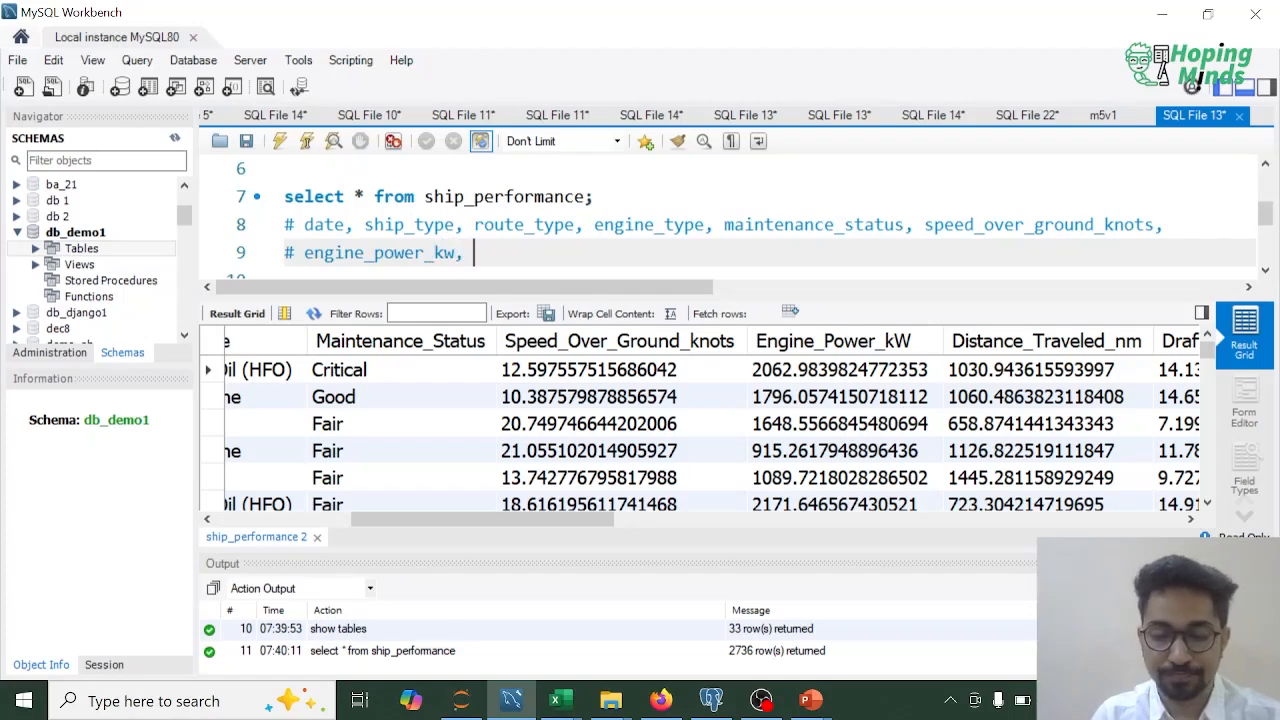
text(distance_tran)
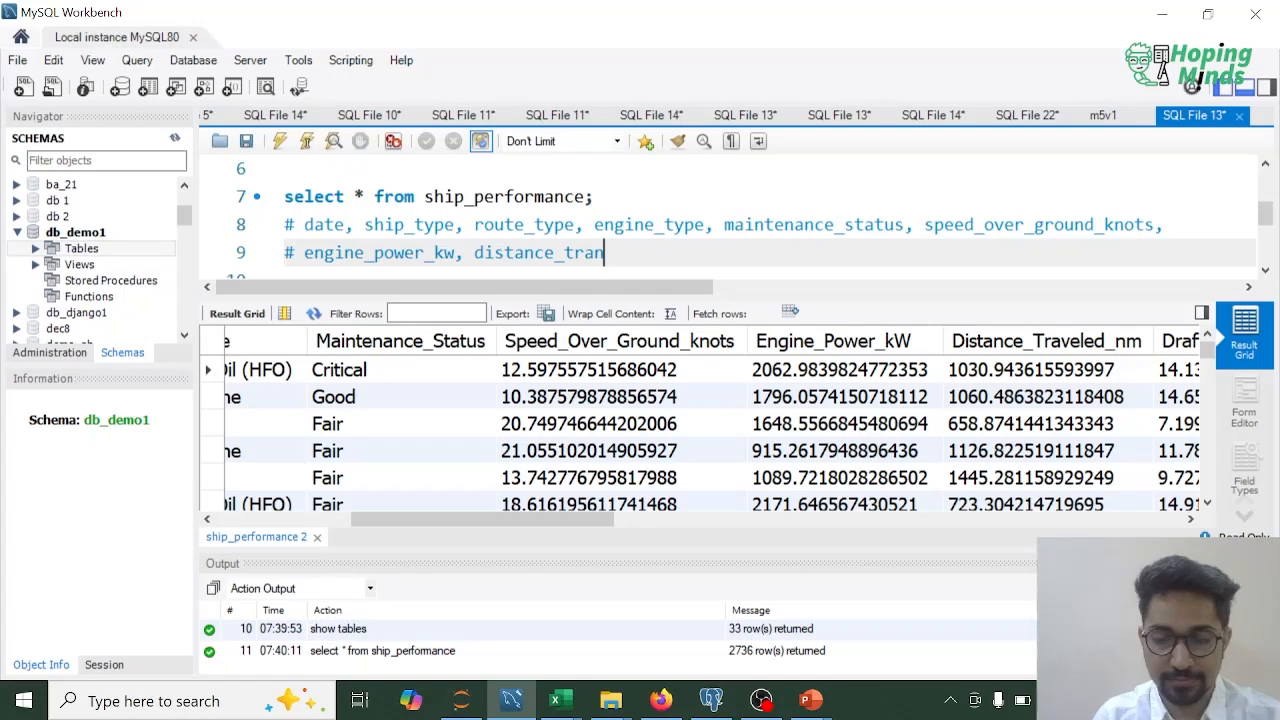
key(BackSpace)
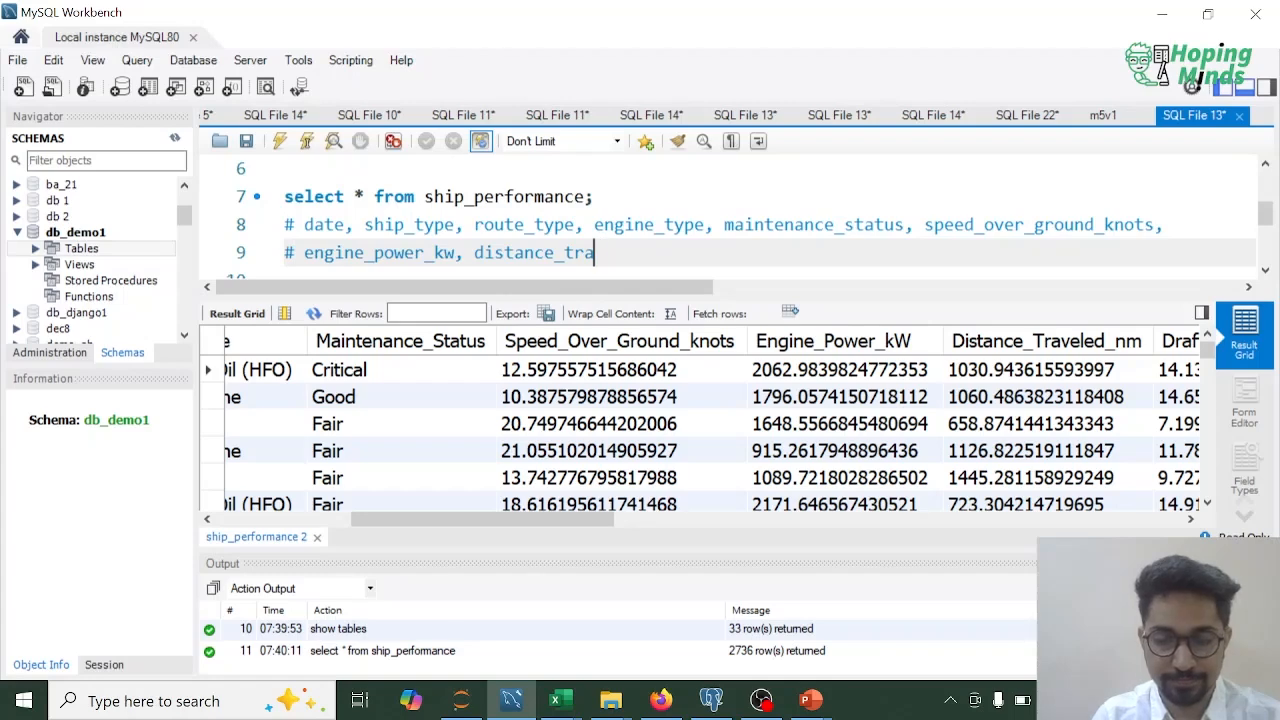
text(veled)
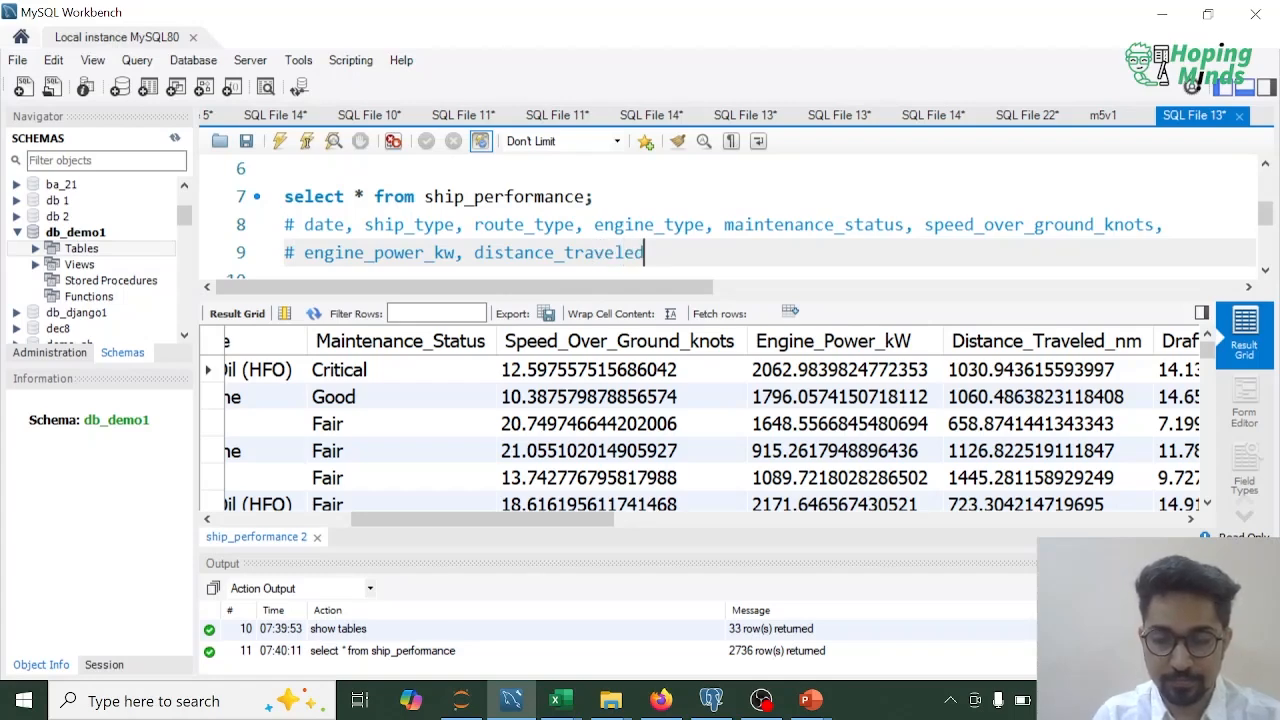
text(_nm,)
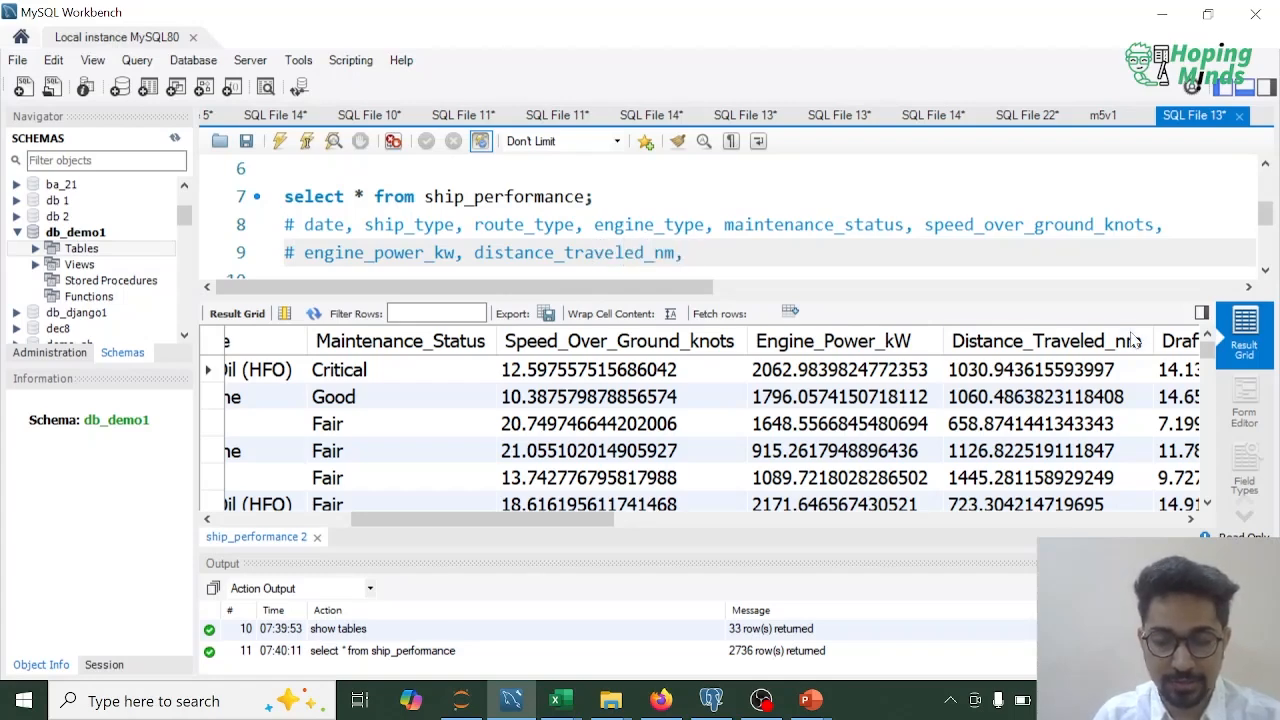
Extend the second comment line with the columns draft_meters, weather_condition and cargo_weight_tons.
drag(588, 520, 800, 522)
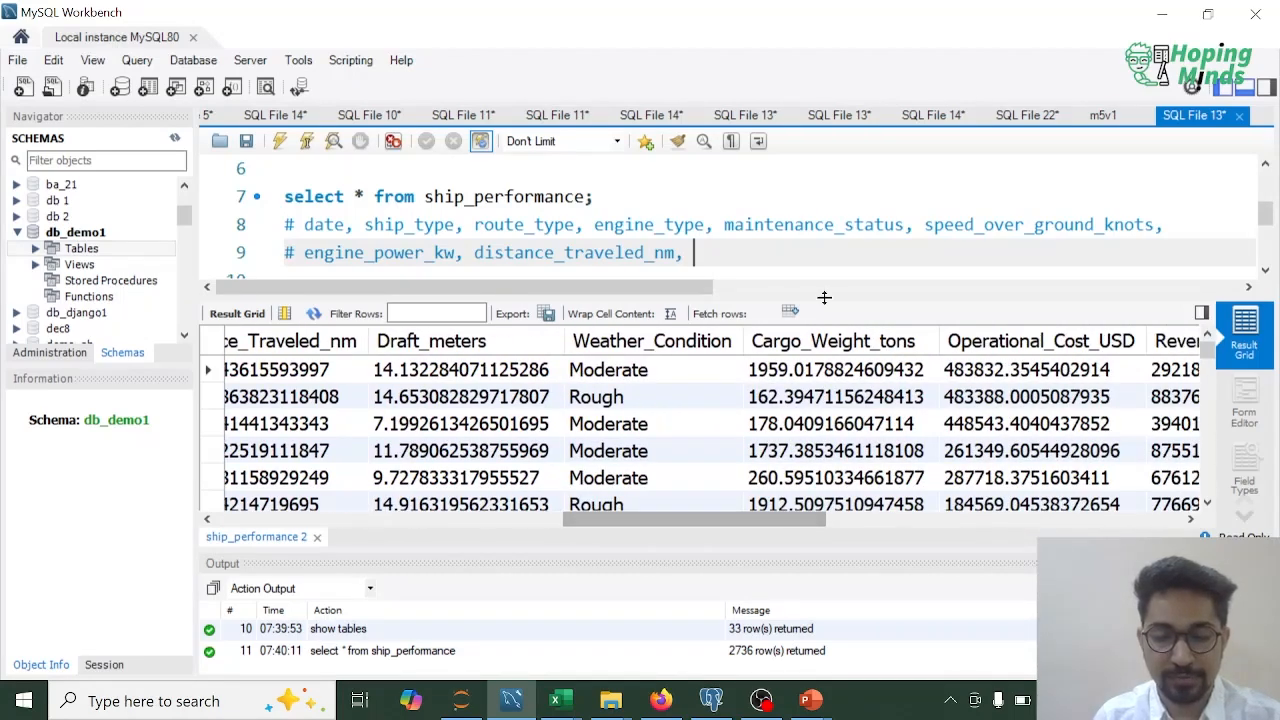
text(draft_meter)
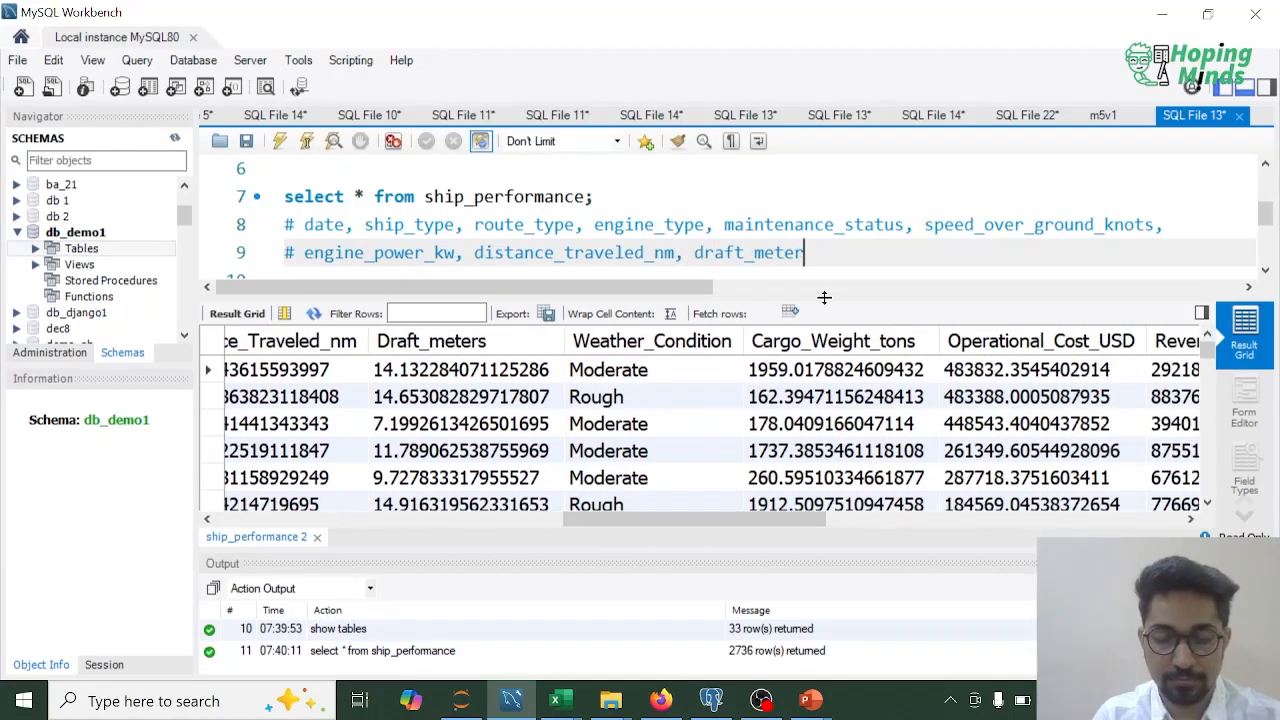
text(s, w)
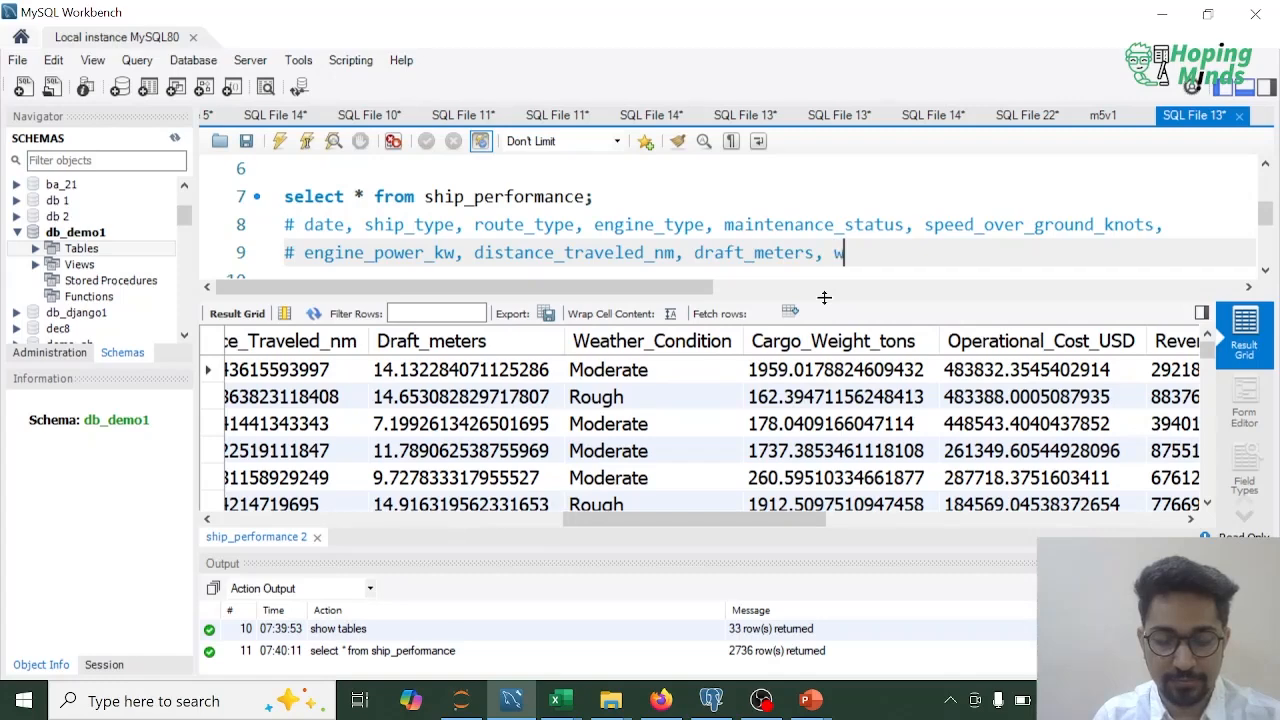
text(eather_condi)
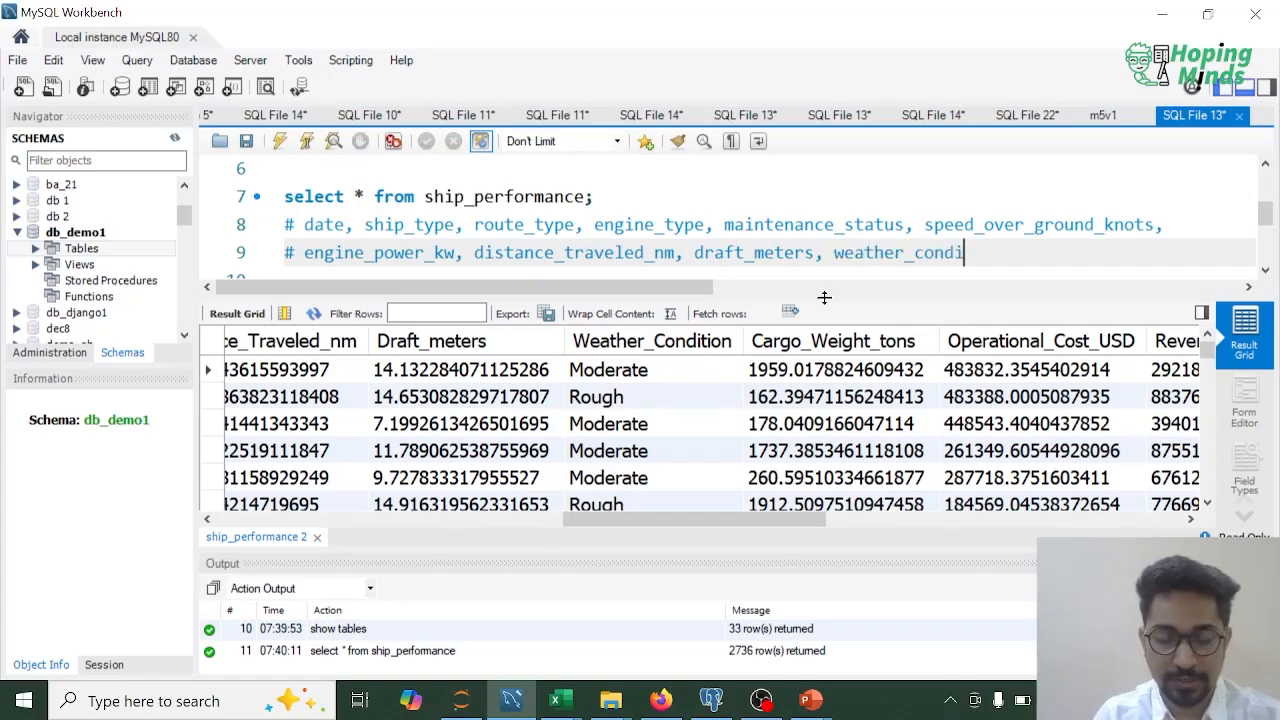
text(tion, car)
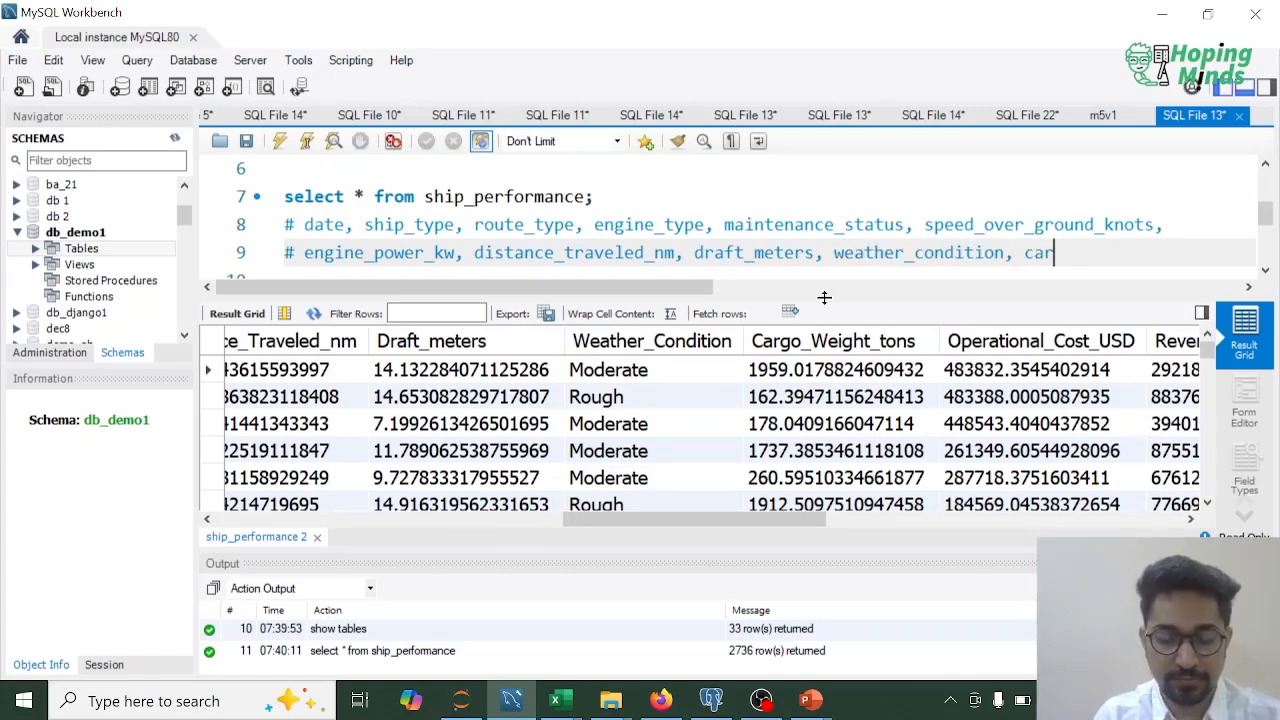
text(go_weight_tons,)
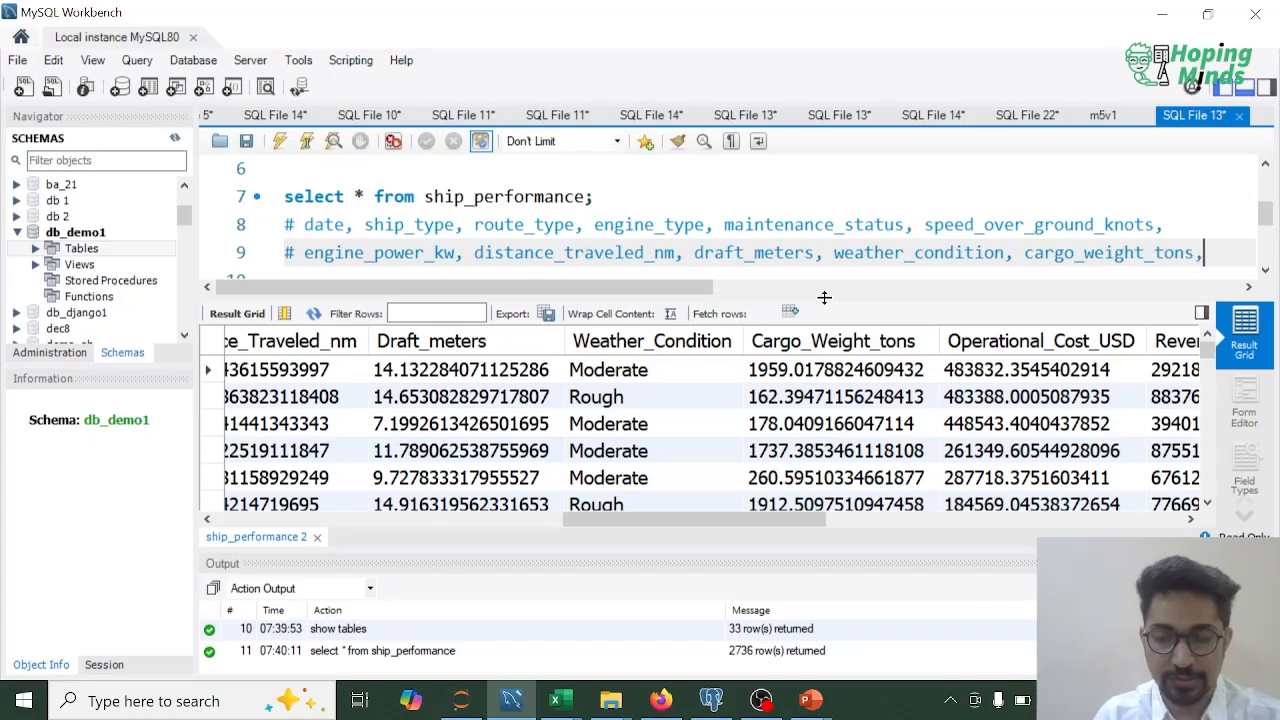
Start a third # comment line listing the columns operational_cost_USD and Revenue_per_voyage_USD, followed by a comma.
key(Return)
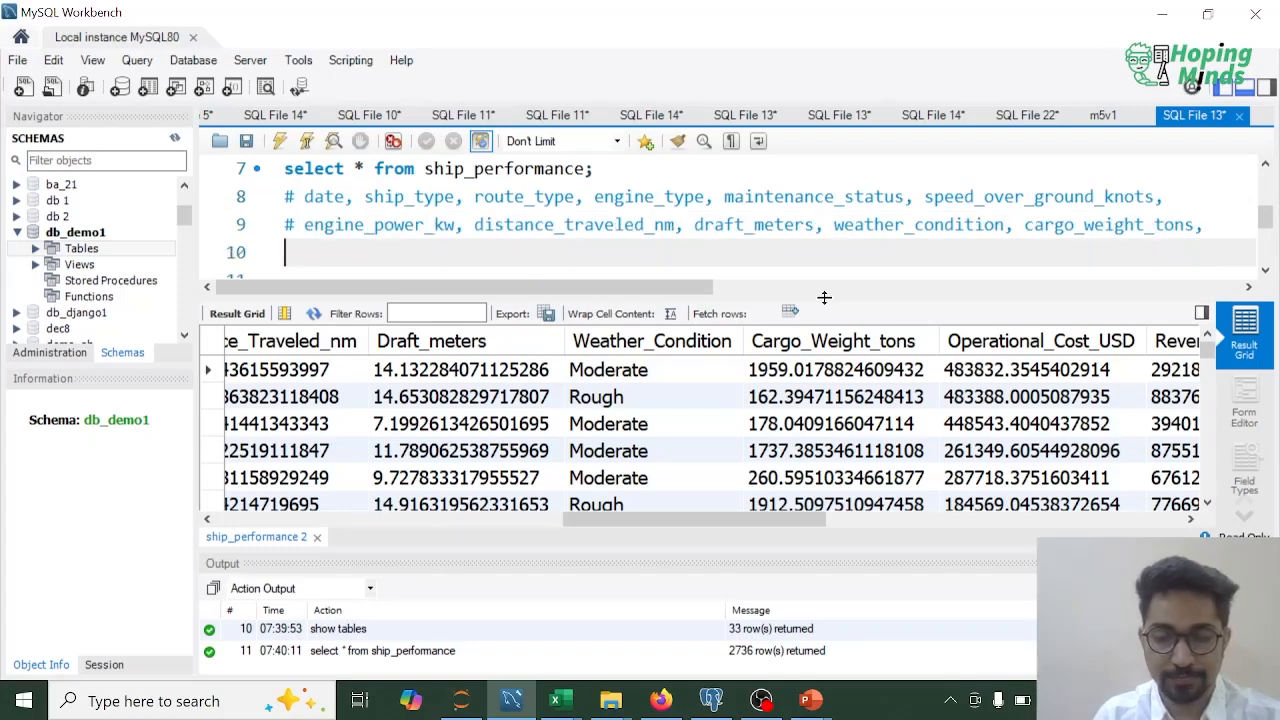
text(#)
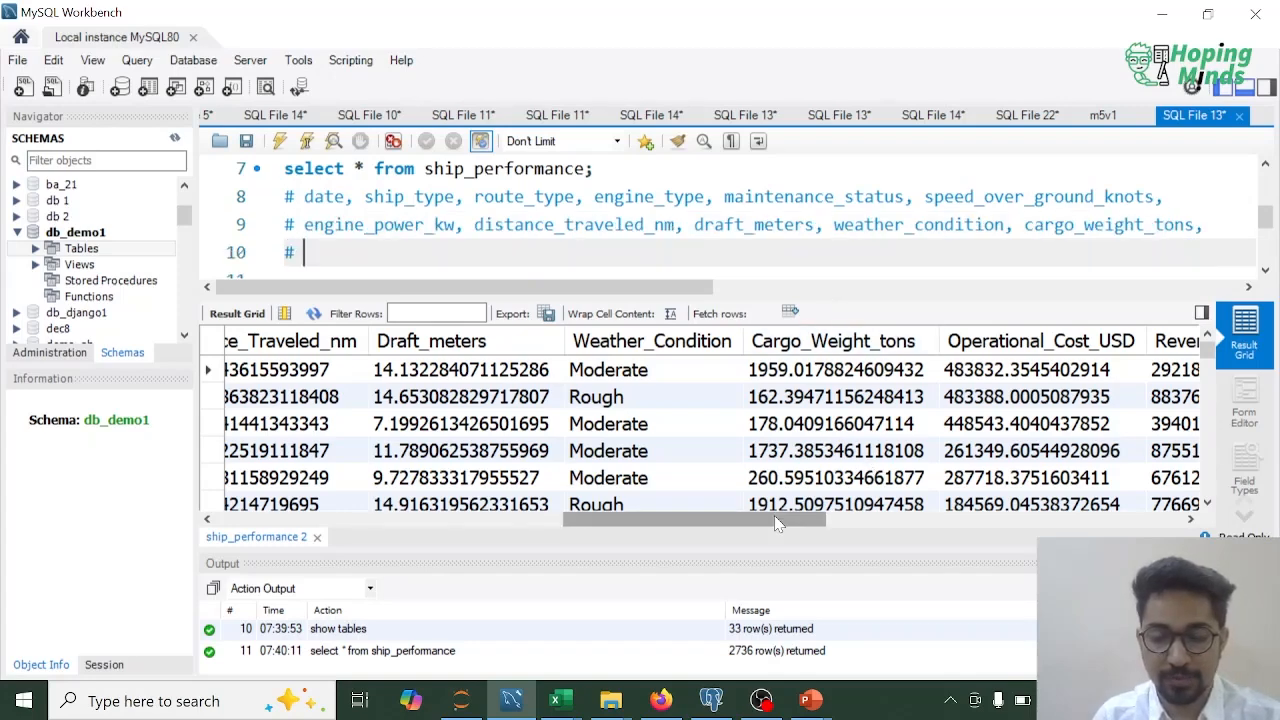
drag(774, 515, 862, 516)
text(ope)
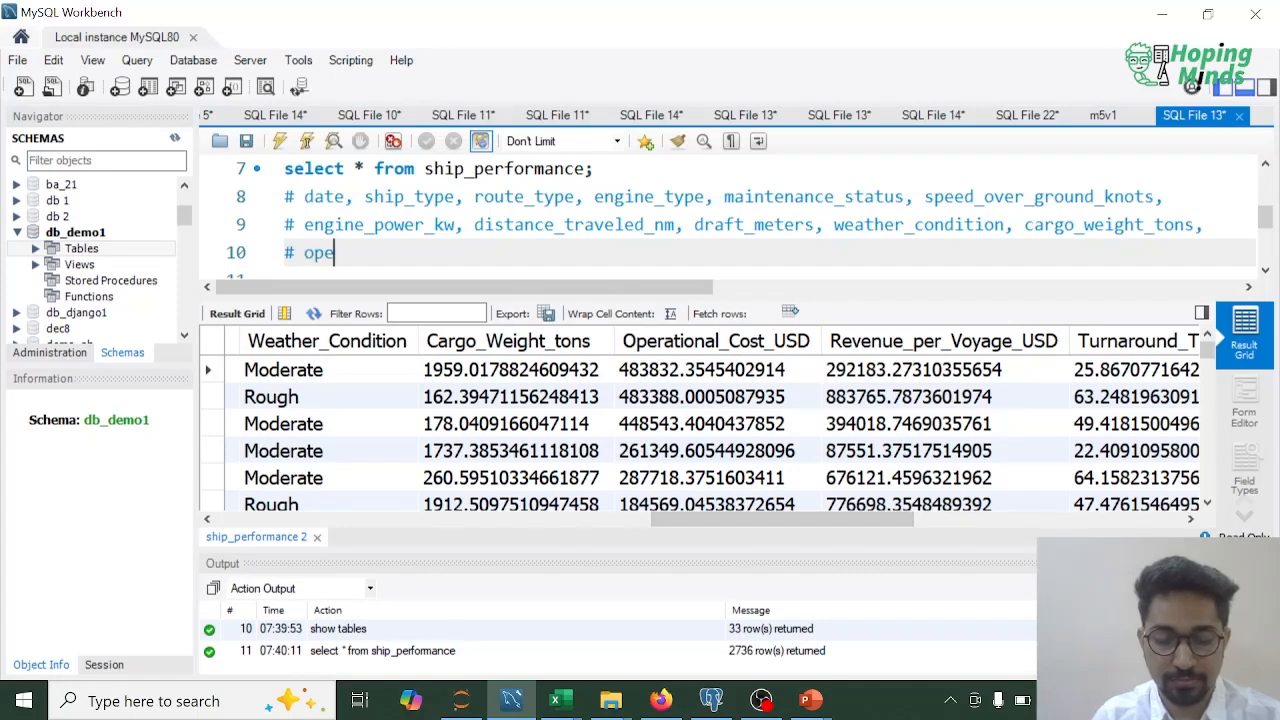
text(rational_co)
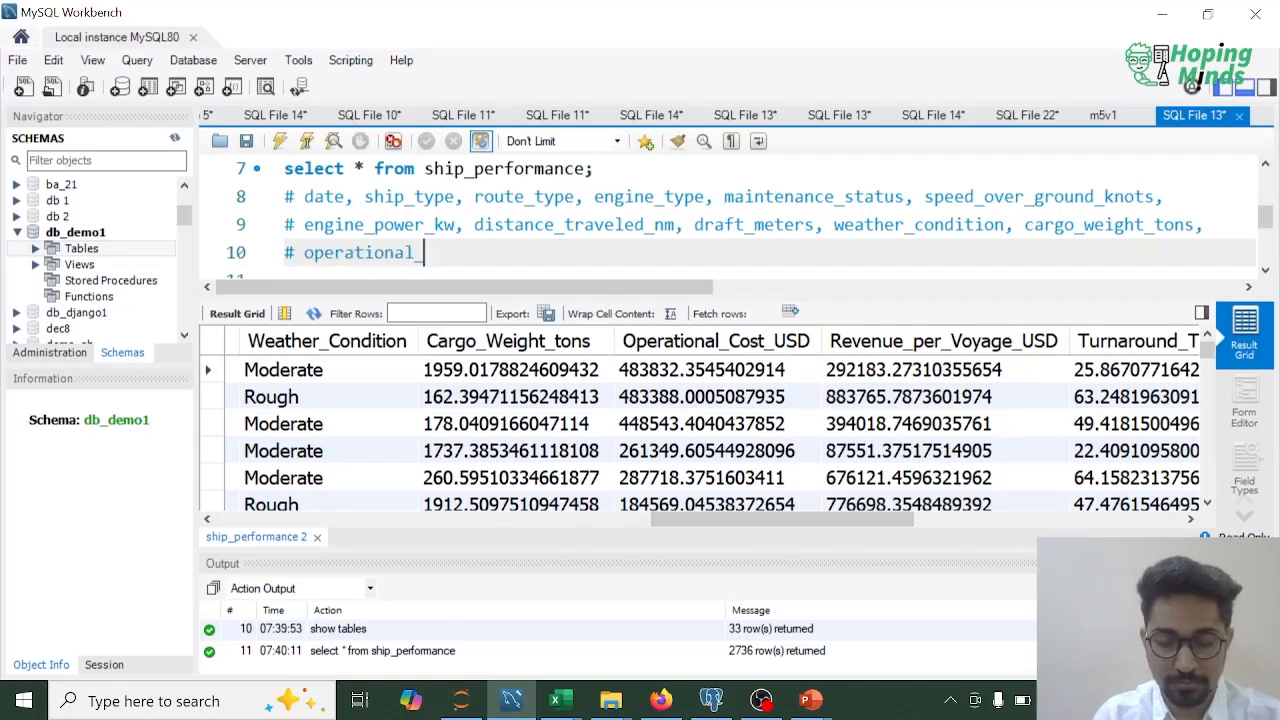
text(_U)
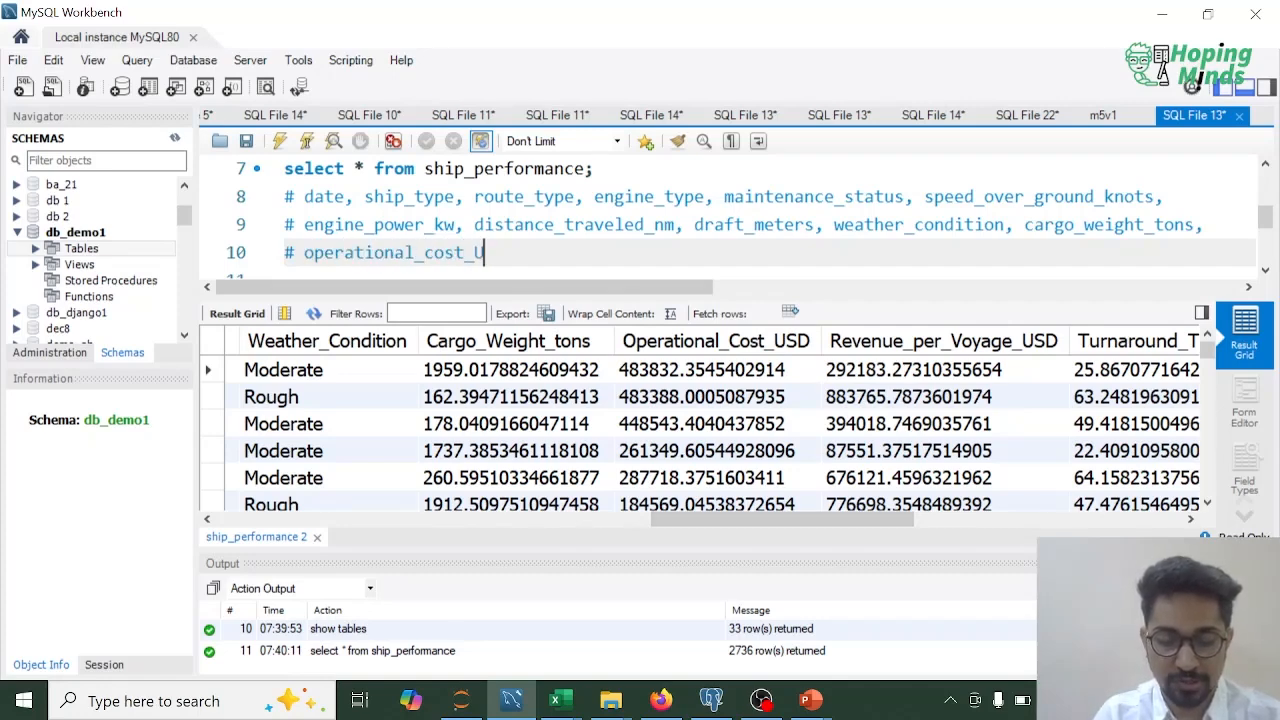
text(SD, Revenu)
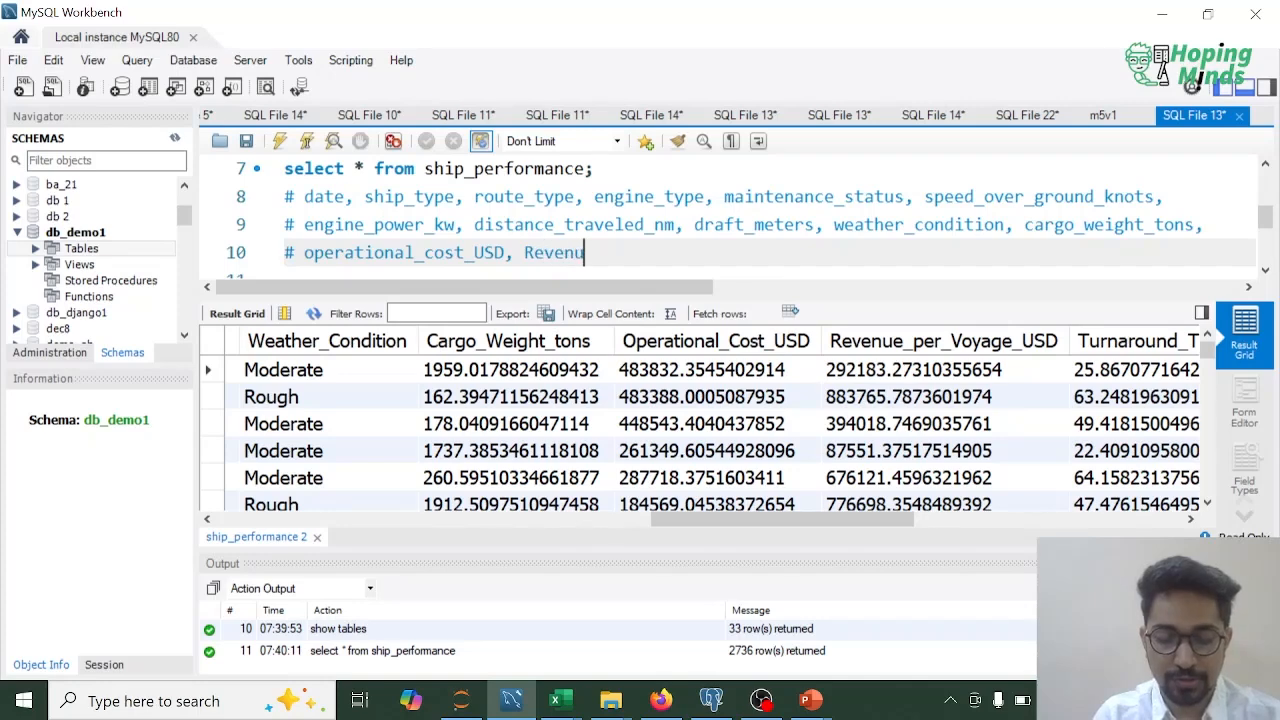
text(e_per_vo)
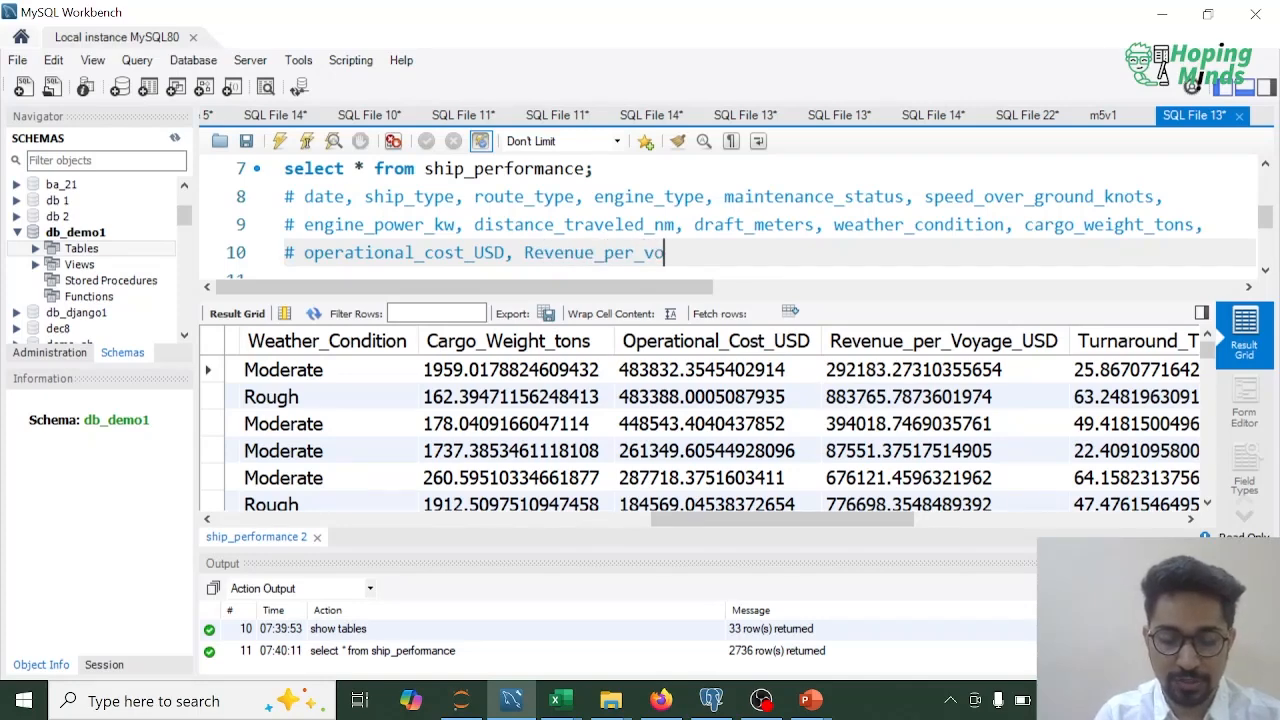
text(yage_USD,)
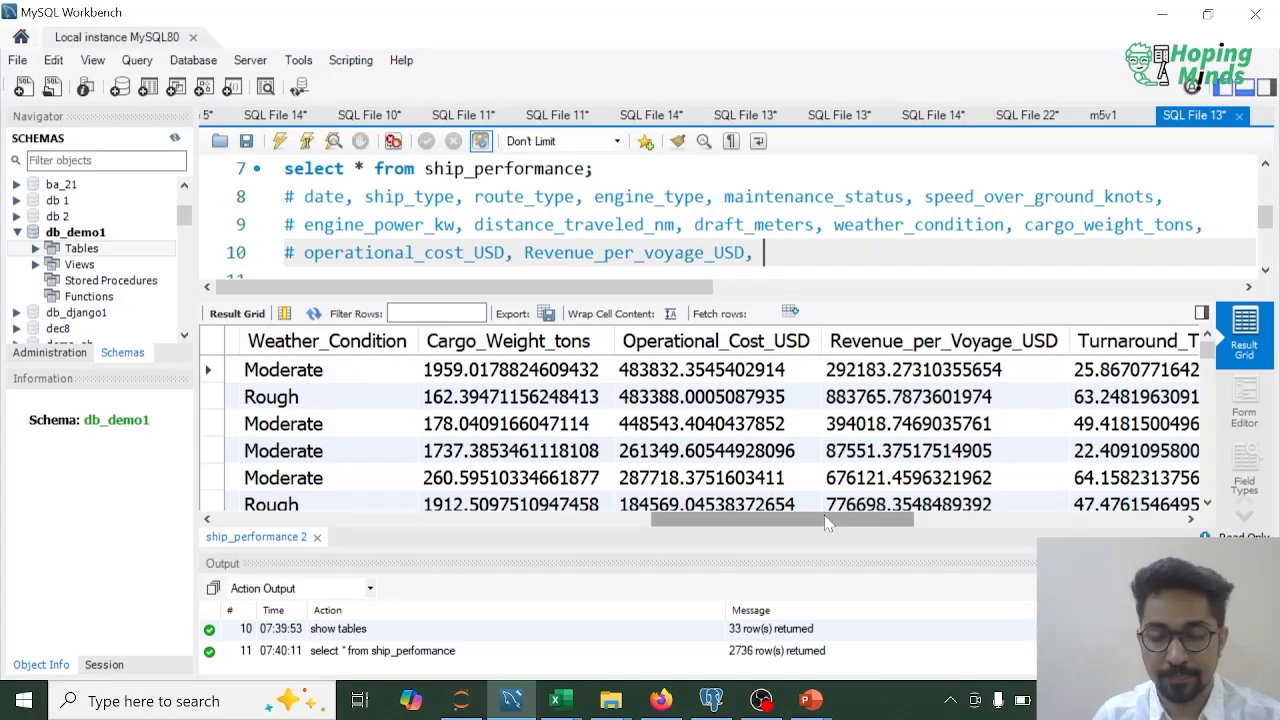
Extend the third comment line with the columns turnaournd_time_hours and efficiency_nm_per_kWh, ending it with a comma.
scroll(828, 520, right, 5)
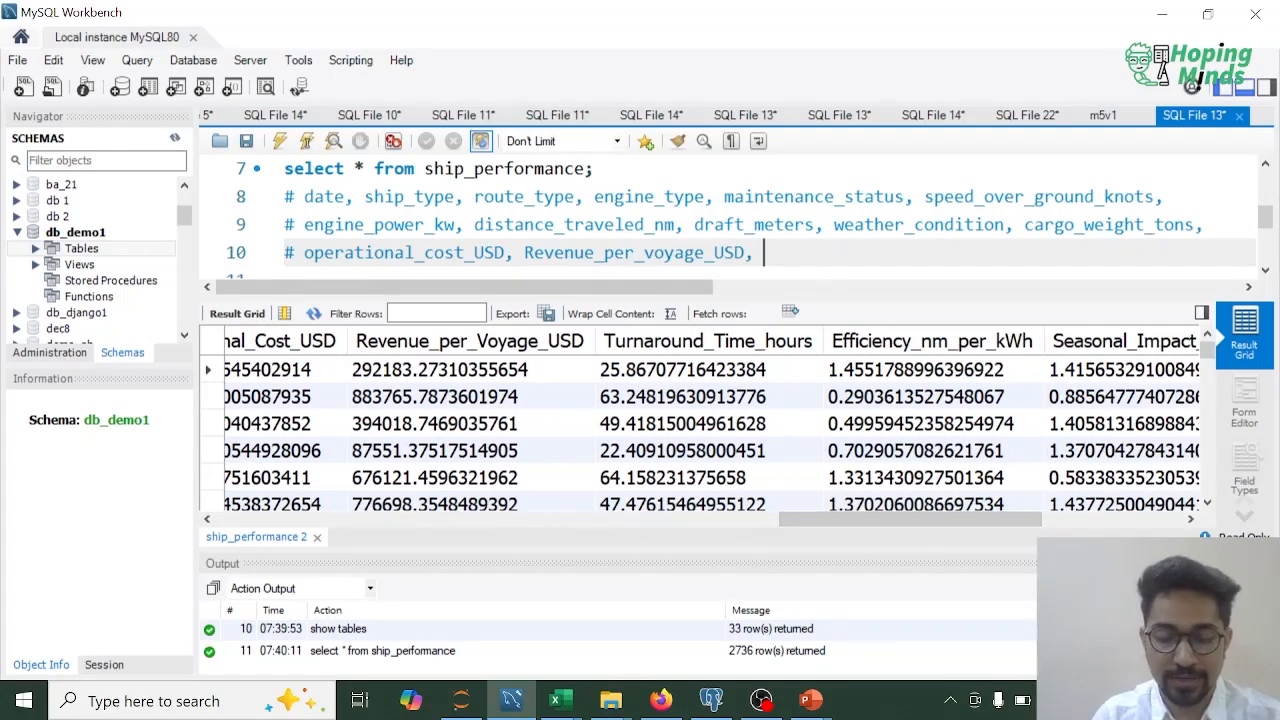
text(tru)
key(BackSpace)
key(BackSpace)
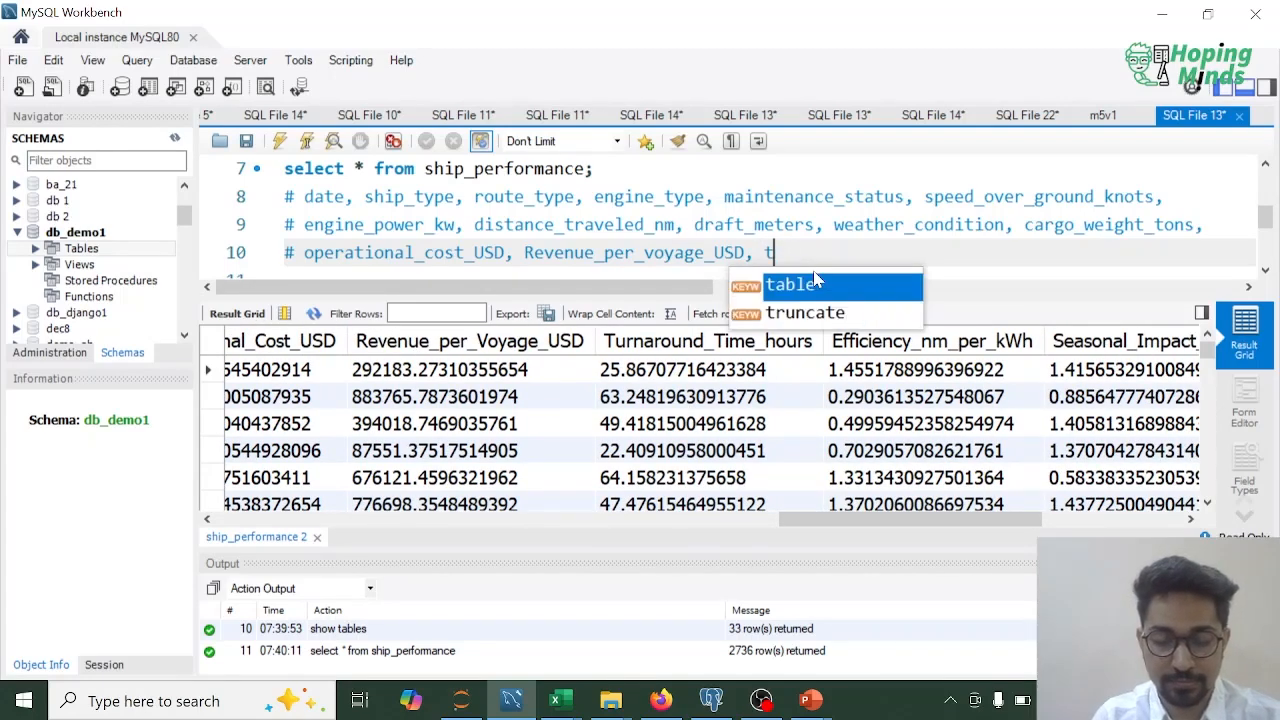
text(urnaourn)
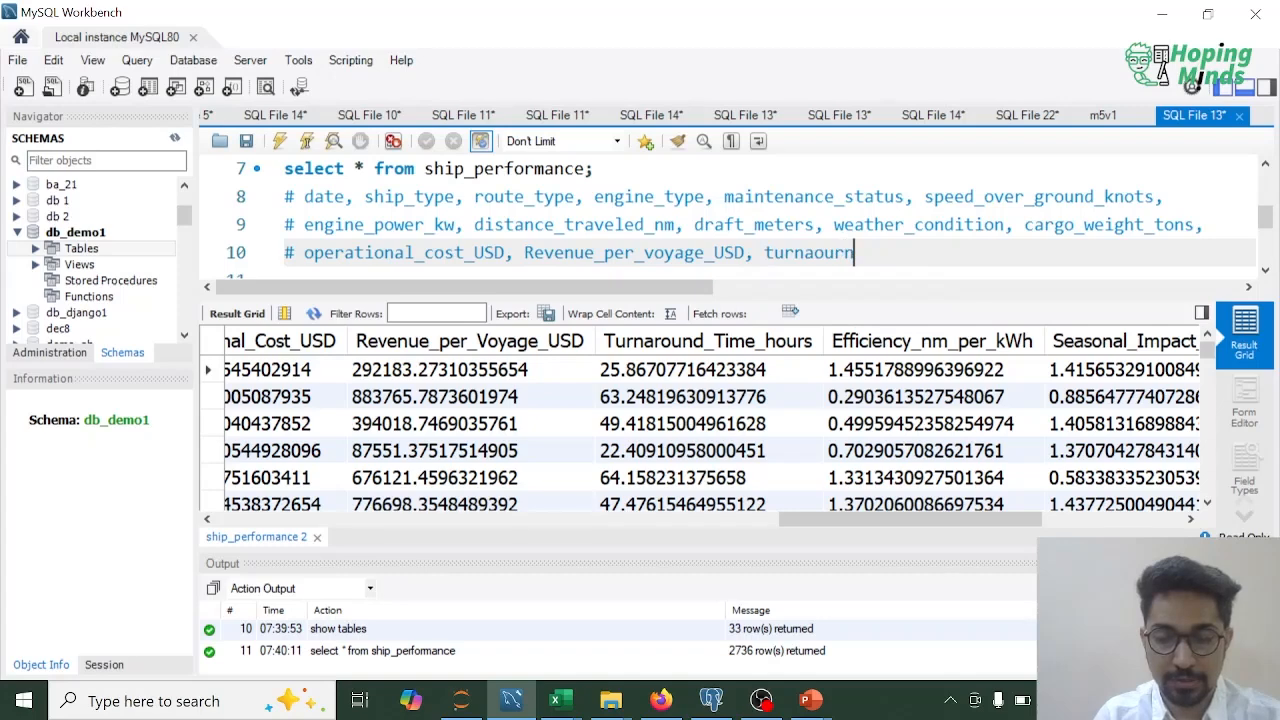
text(d)
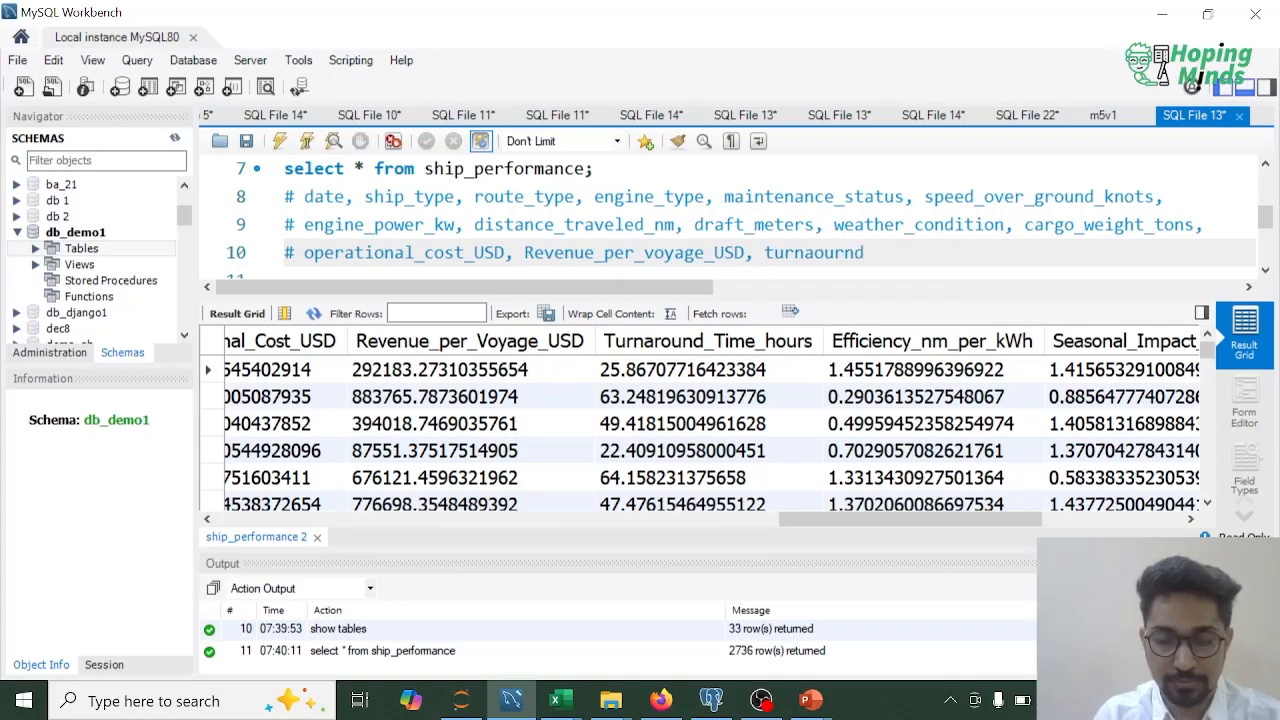
text(_time_hour)
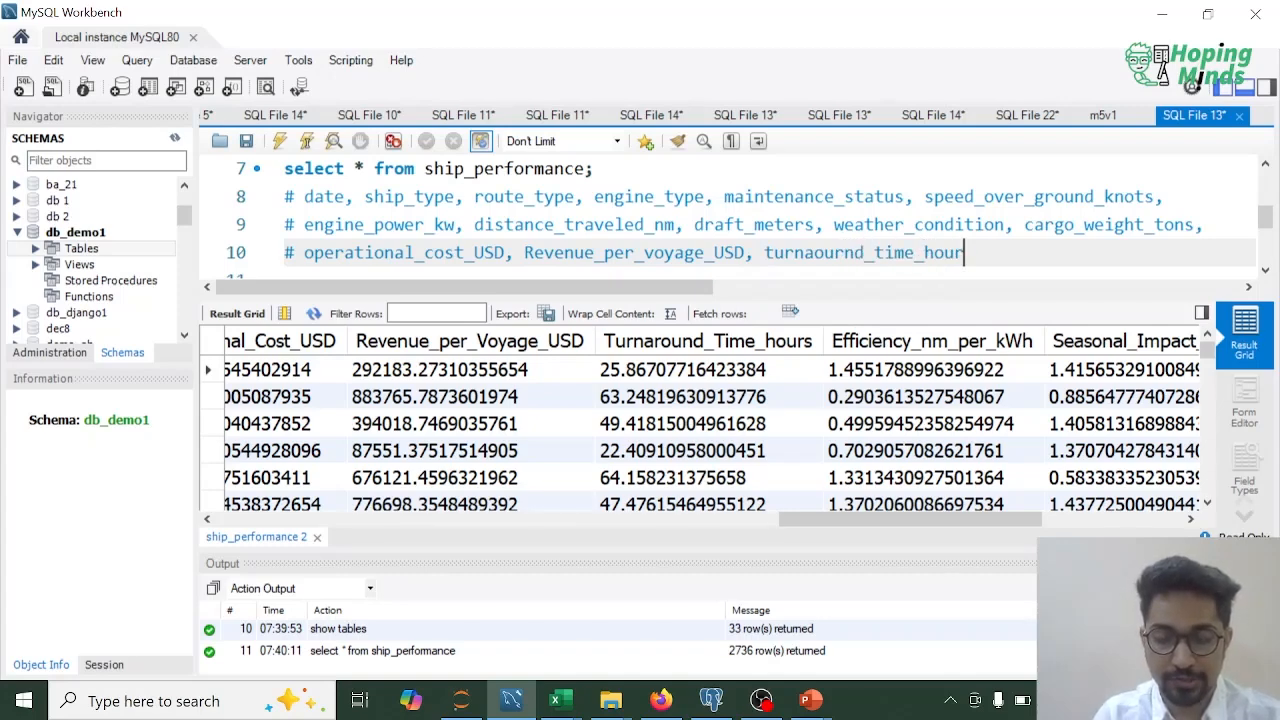
text(s, effi)
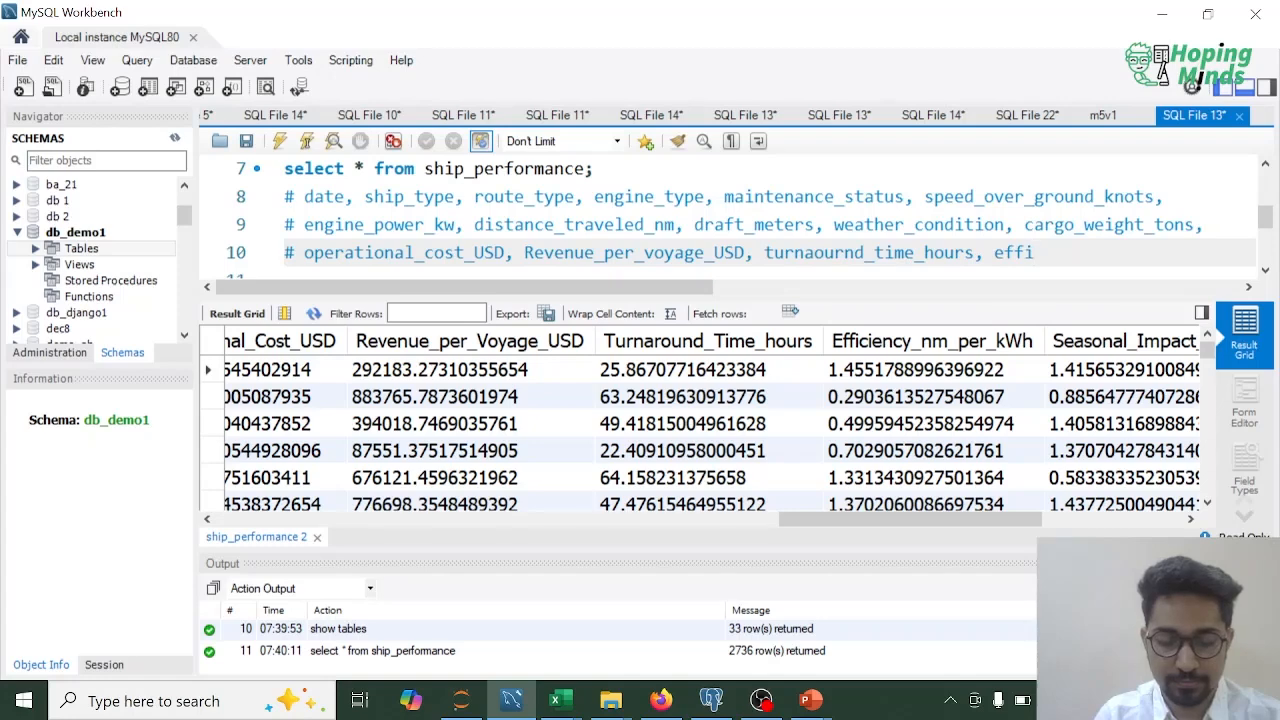
text(ciency_n)
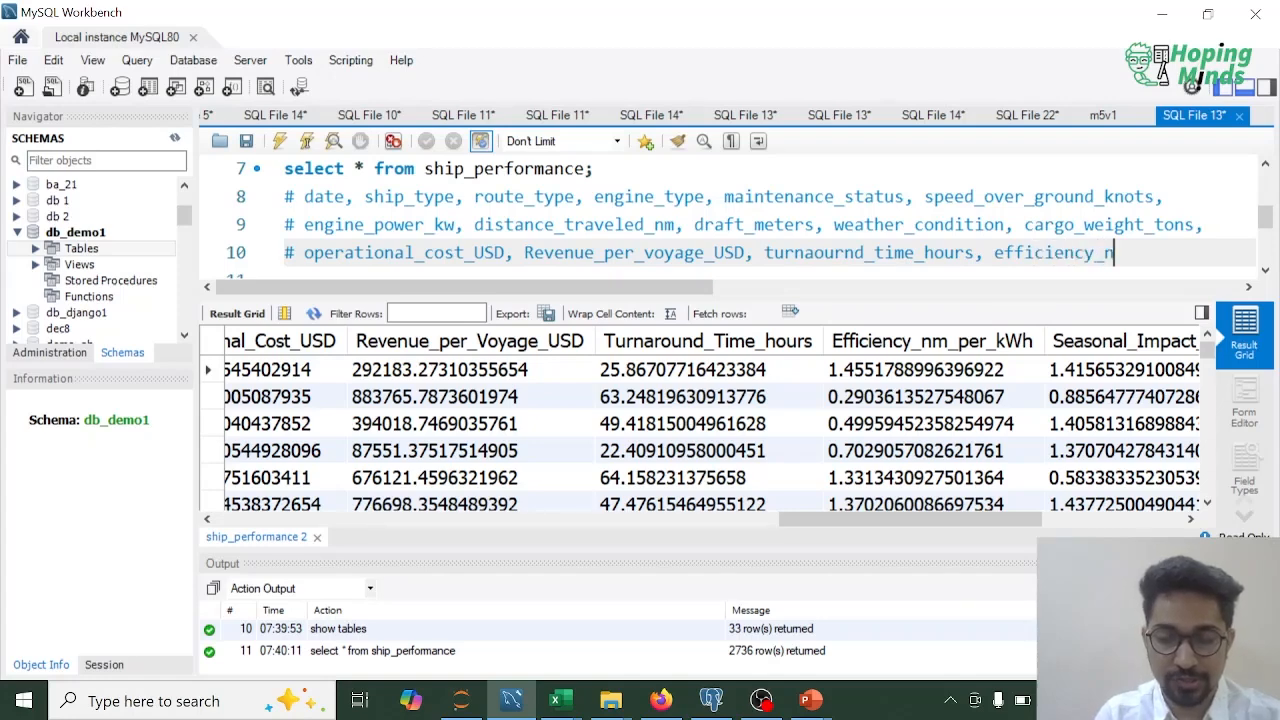
text(m_per_k)
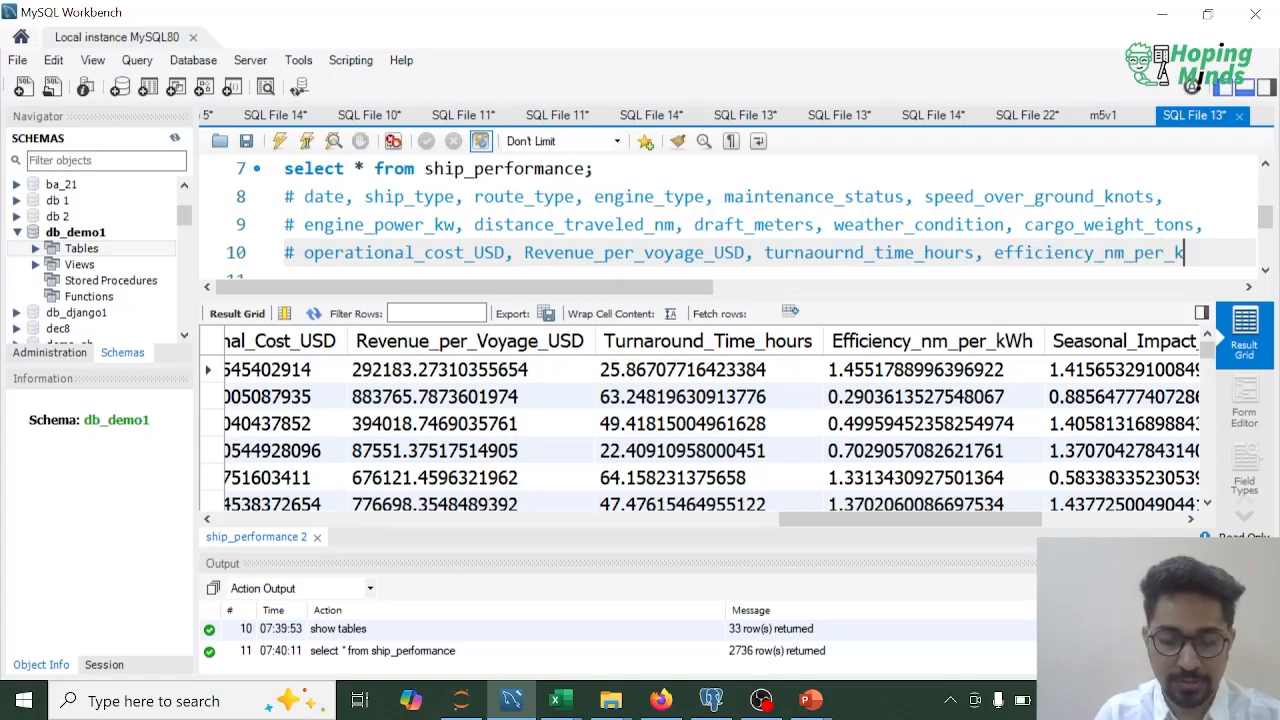
text(Wh,)
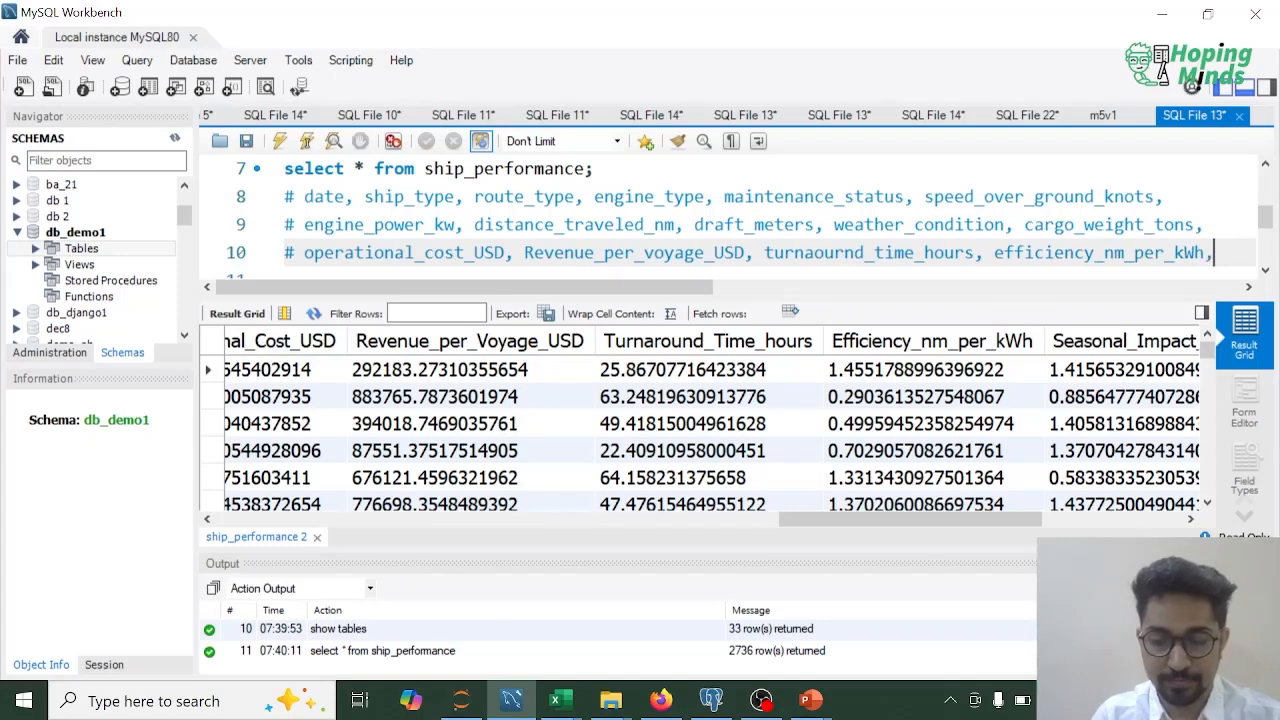
Start a fourth # comment line with the column seasonal_impact_score, followed by a comma.
key(Return)
text(# sea)
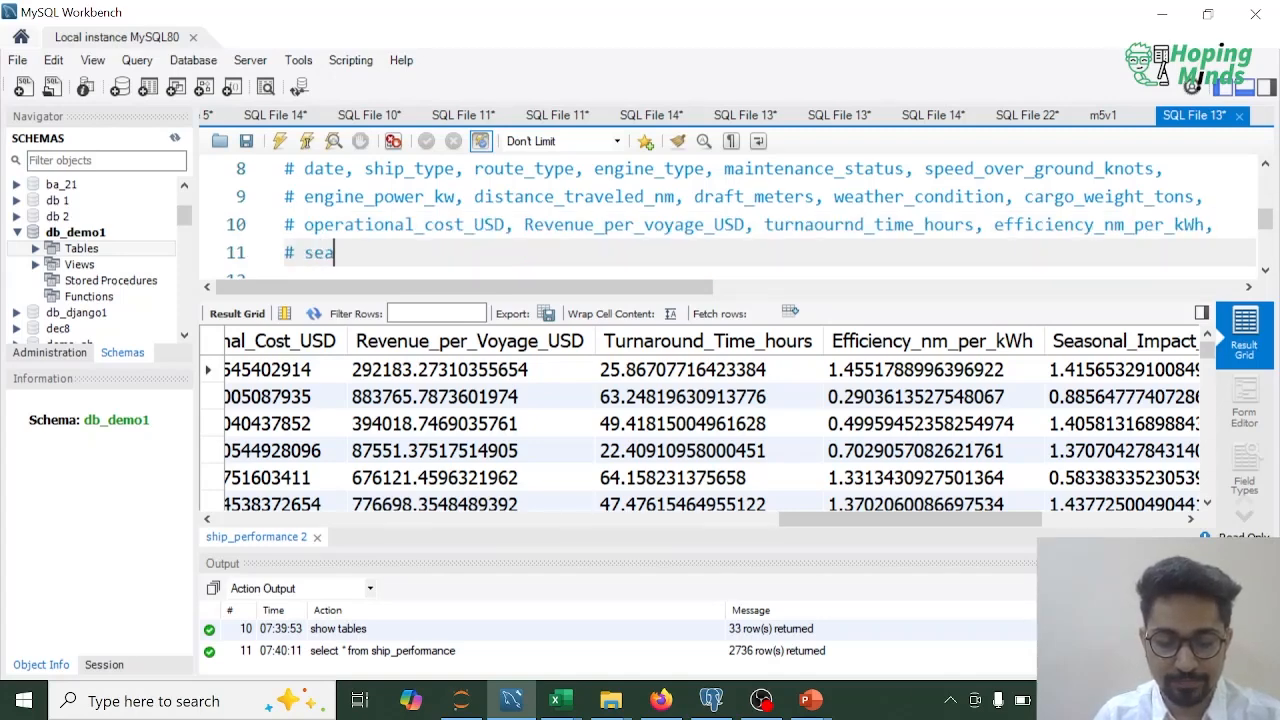
text(sonal_impact,)
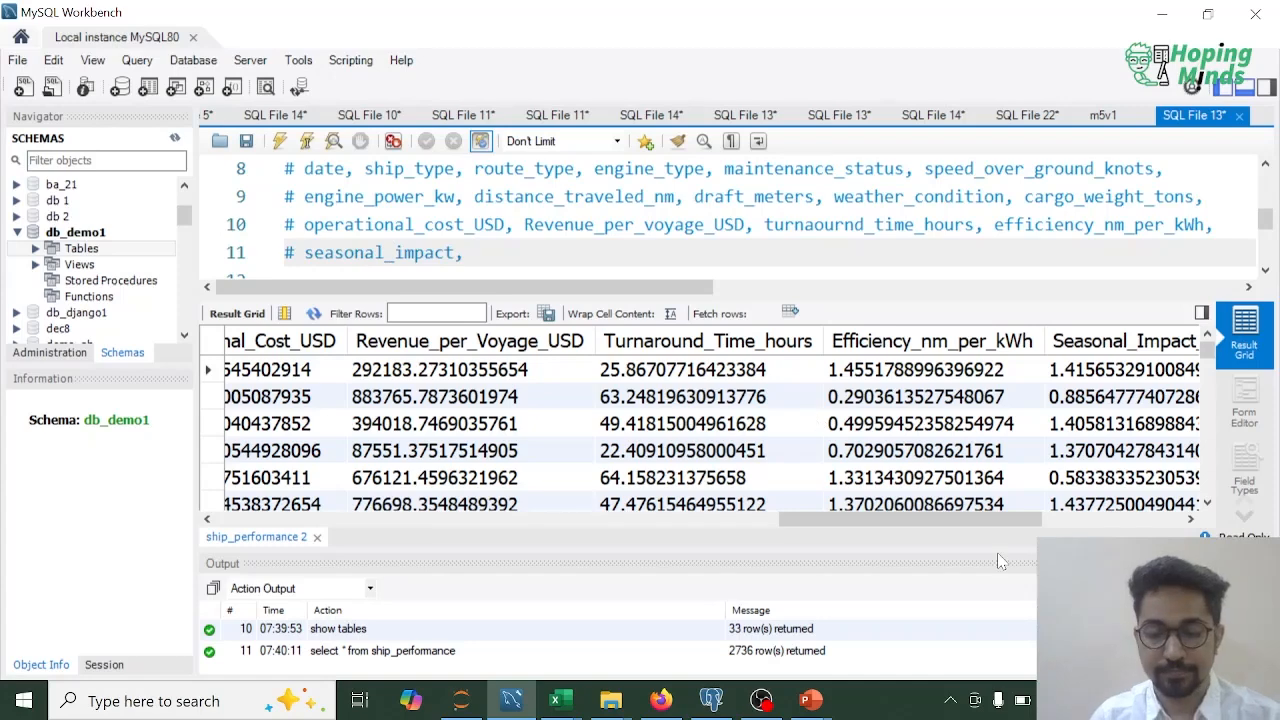
drag(970, 520, 1063, 525)
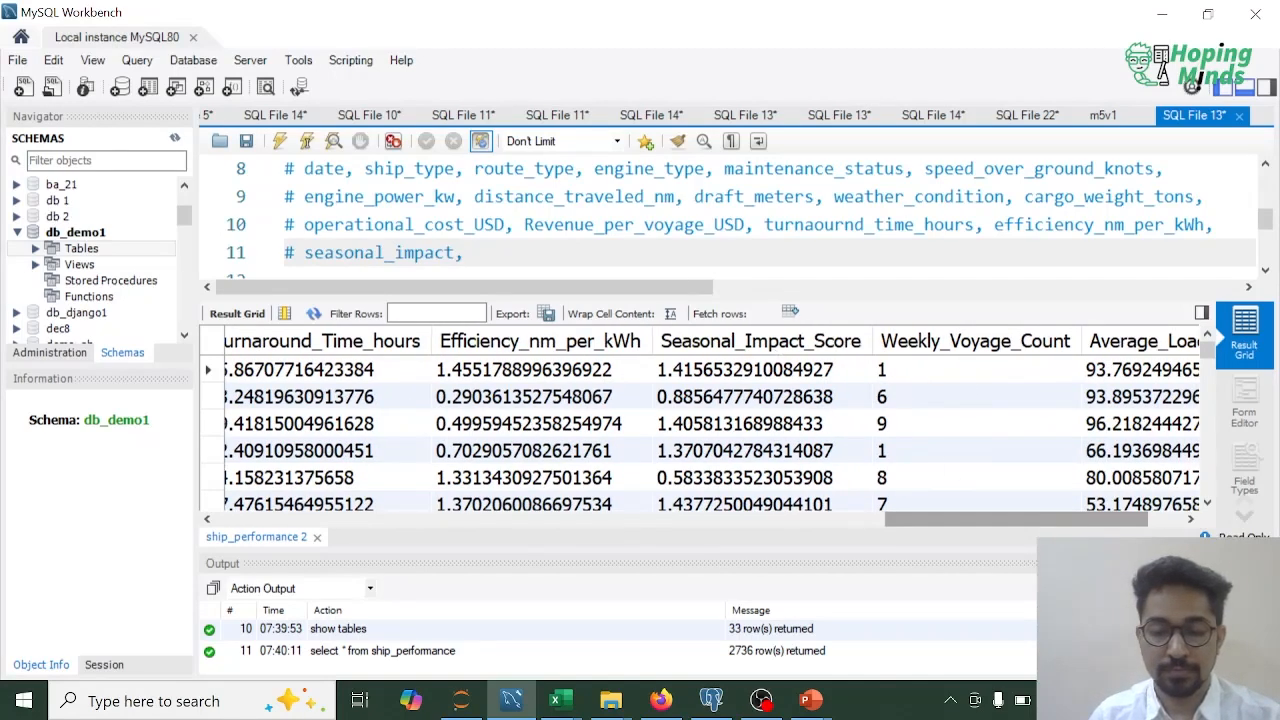
key(BackSpace)
key(BackSpace)
text(_score, )
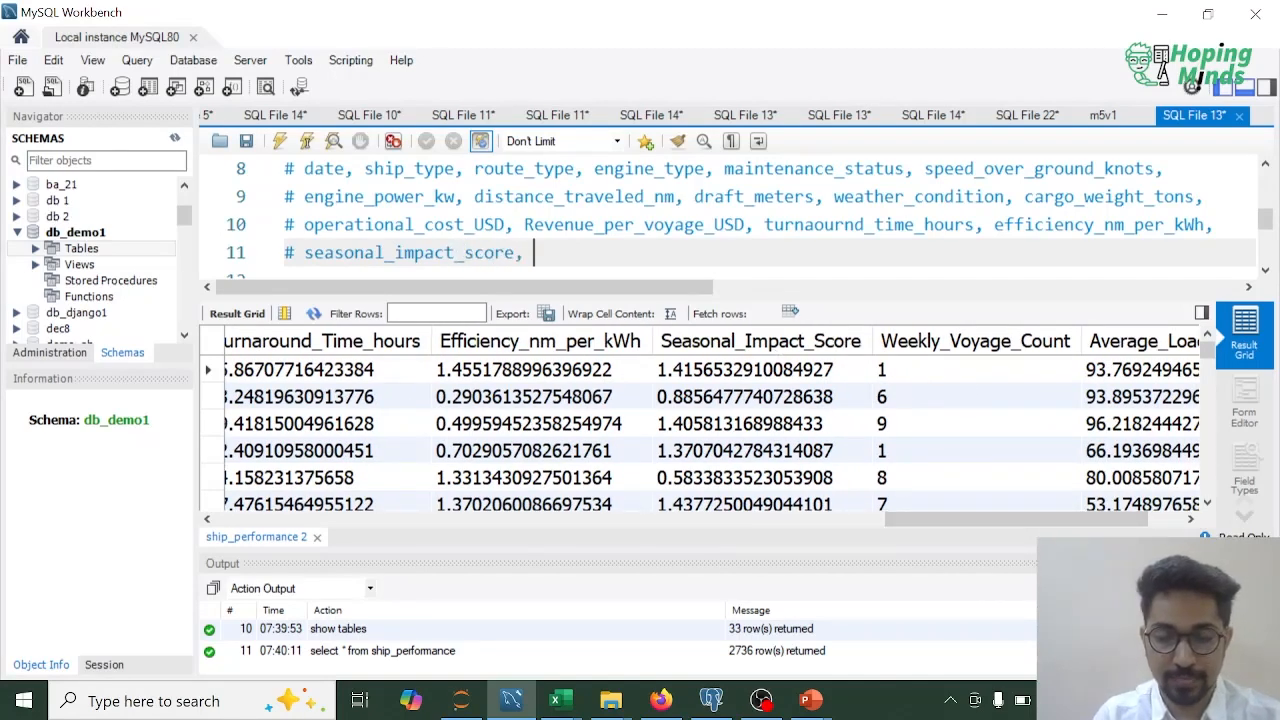
Add the column weekly_voyage_count to the fourth comment line, followed by a comma.
text(weekly_yo)
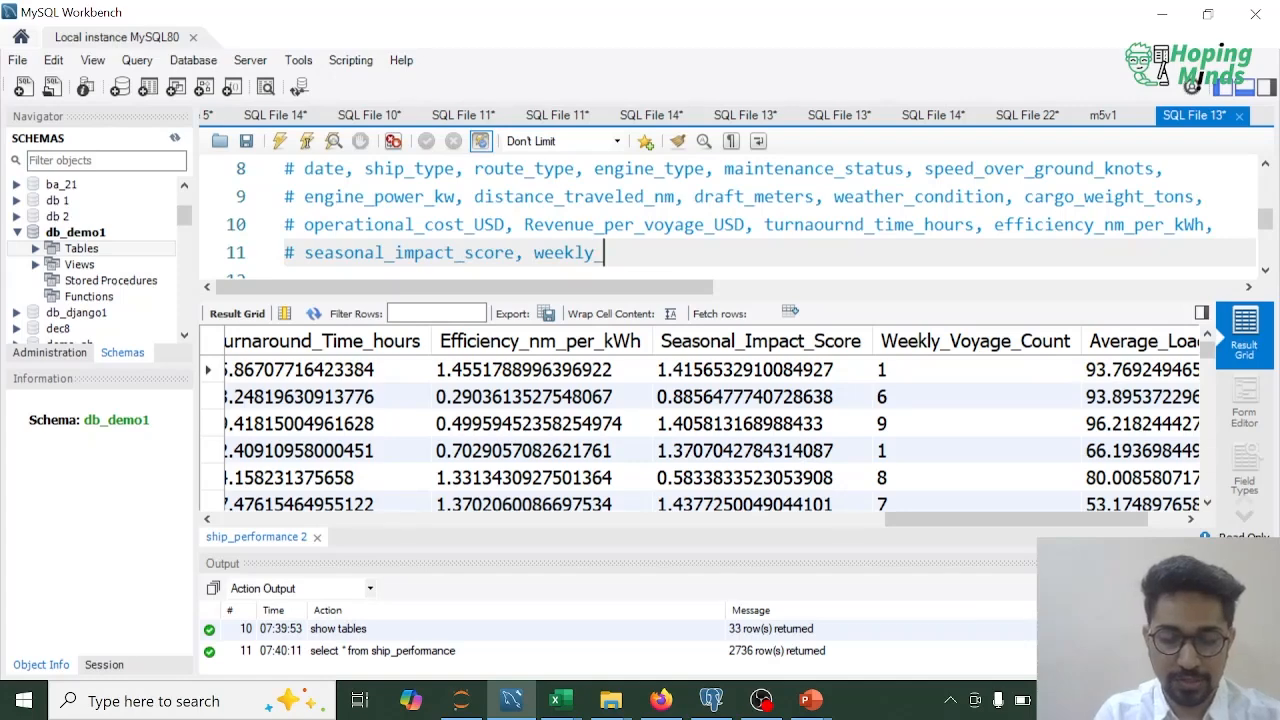
key(BackSpace)
key(BackSpace)
text(vo)
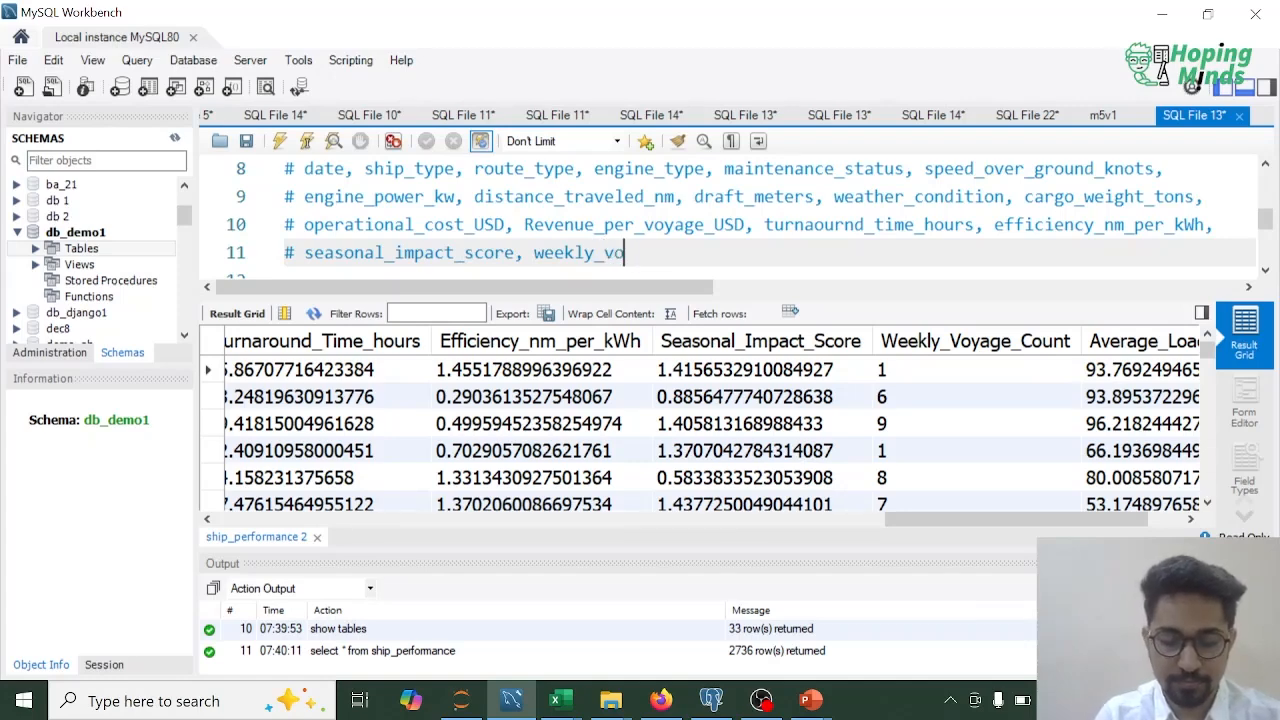
text(yage_co)
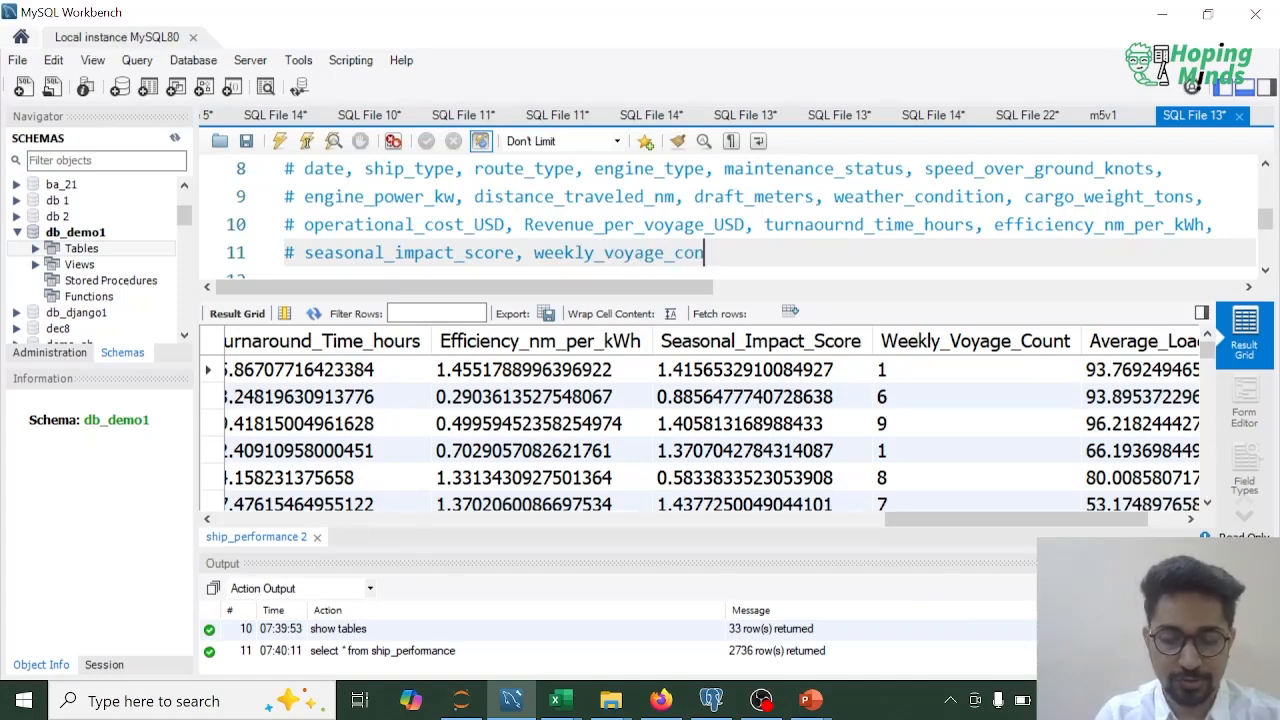
text(unt,)
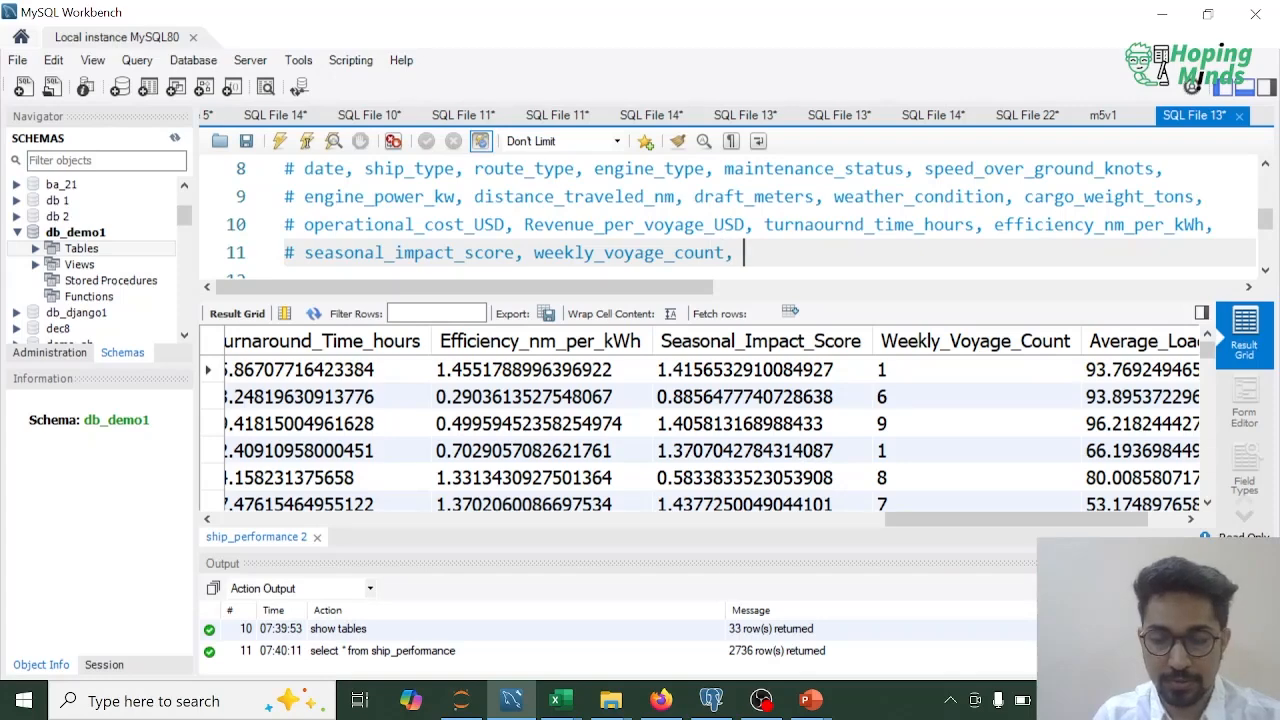
Finish the fourth comment line with average_load_percentage, leave a blank line below it, and close the ship_performance result set.
drag(1033, 521, 1067, 521)
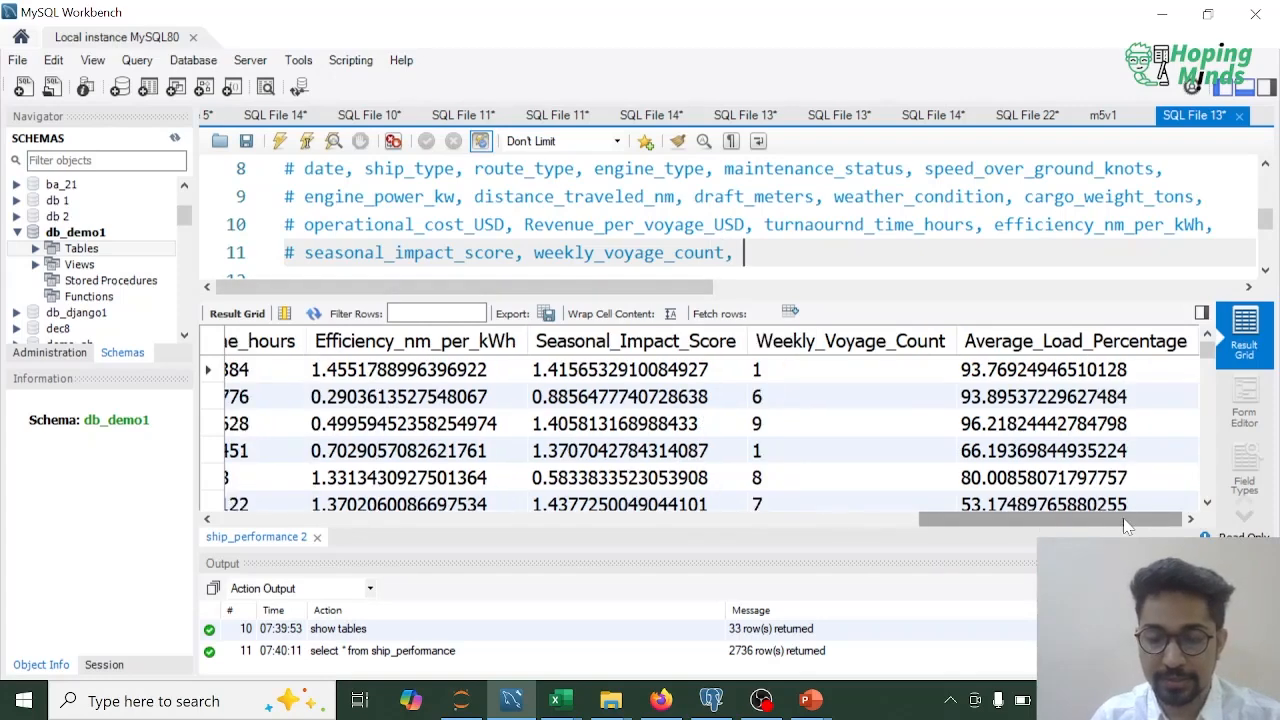
text(averag)
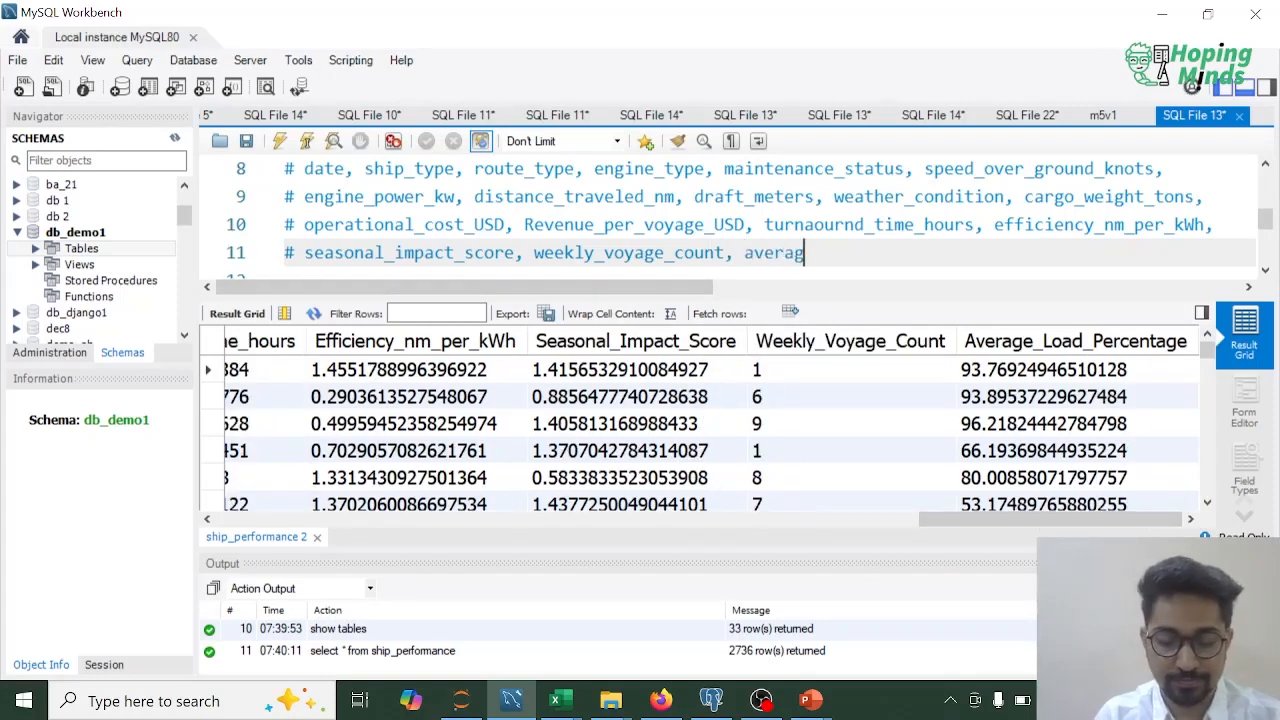
text(e_load_percentage)
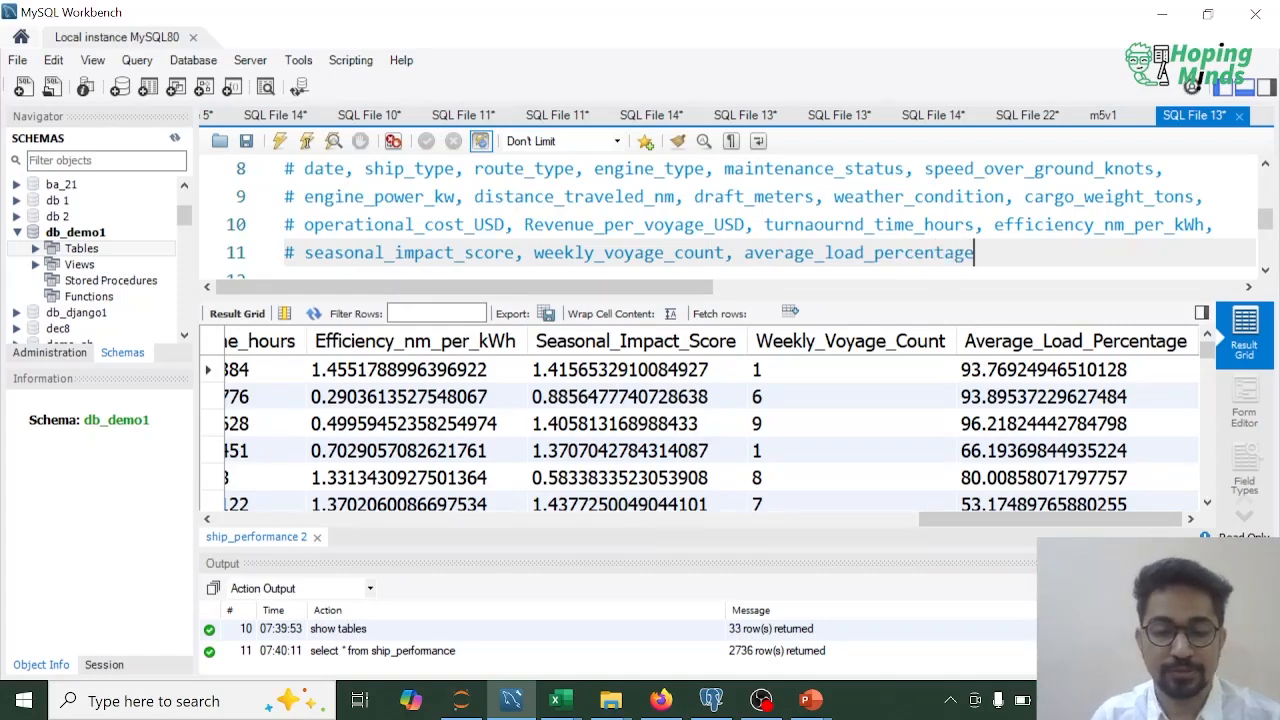
key(Return)
key(Return)
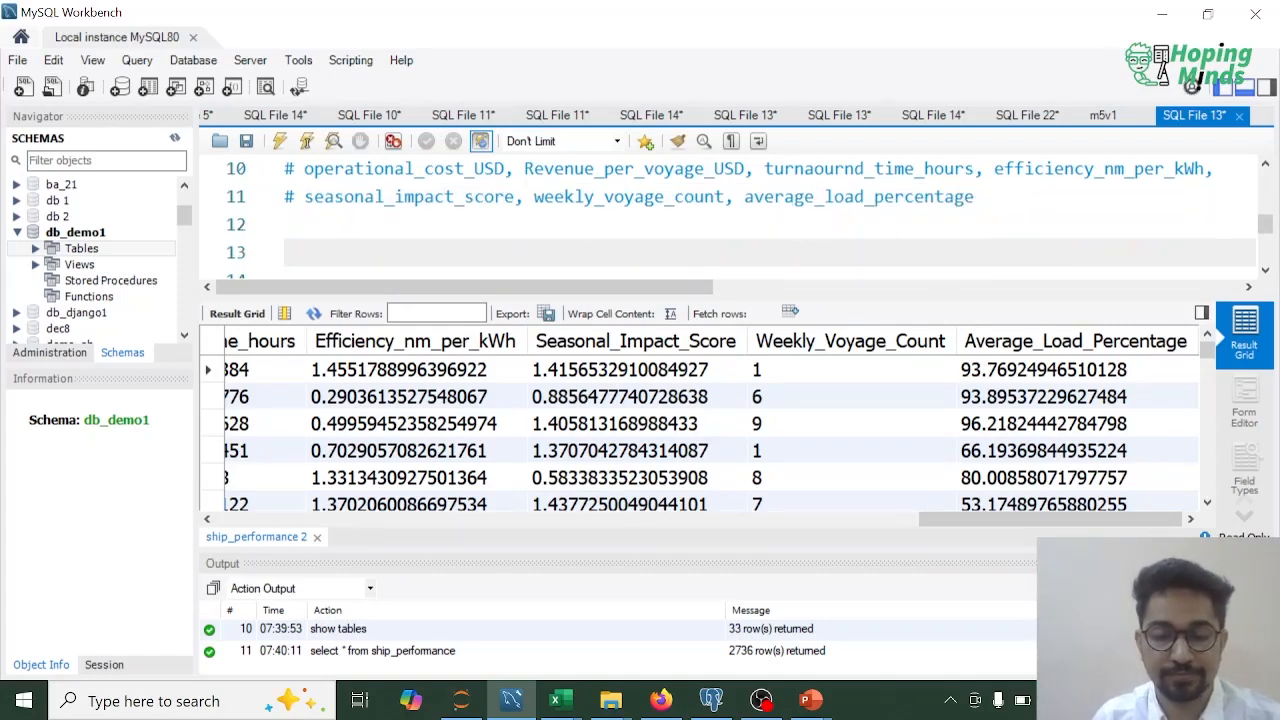
click(316, 538)
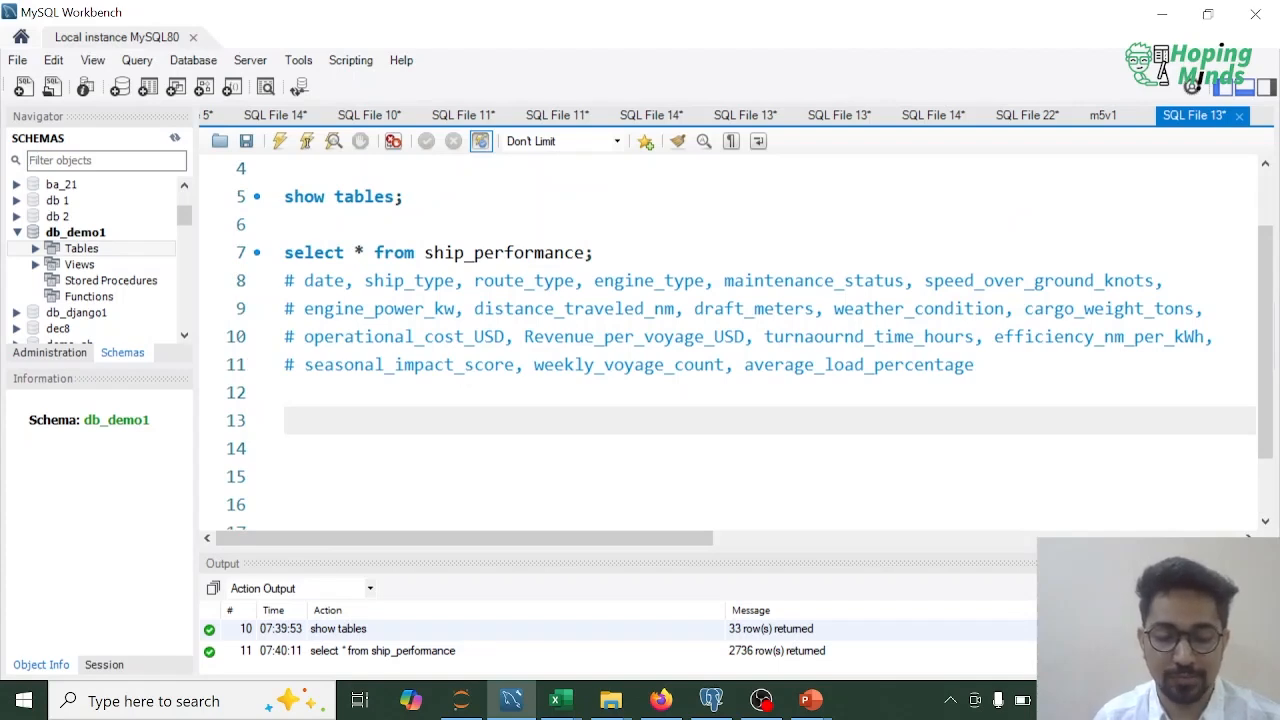
Begin an alter table statement on line 13, below the column comments.
text(alyter)
key(BackSpace)
key(BackSpace)
key(BackSpace)
key(BackSpace)
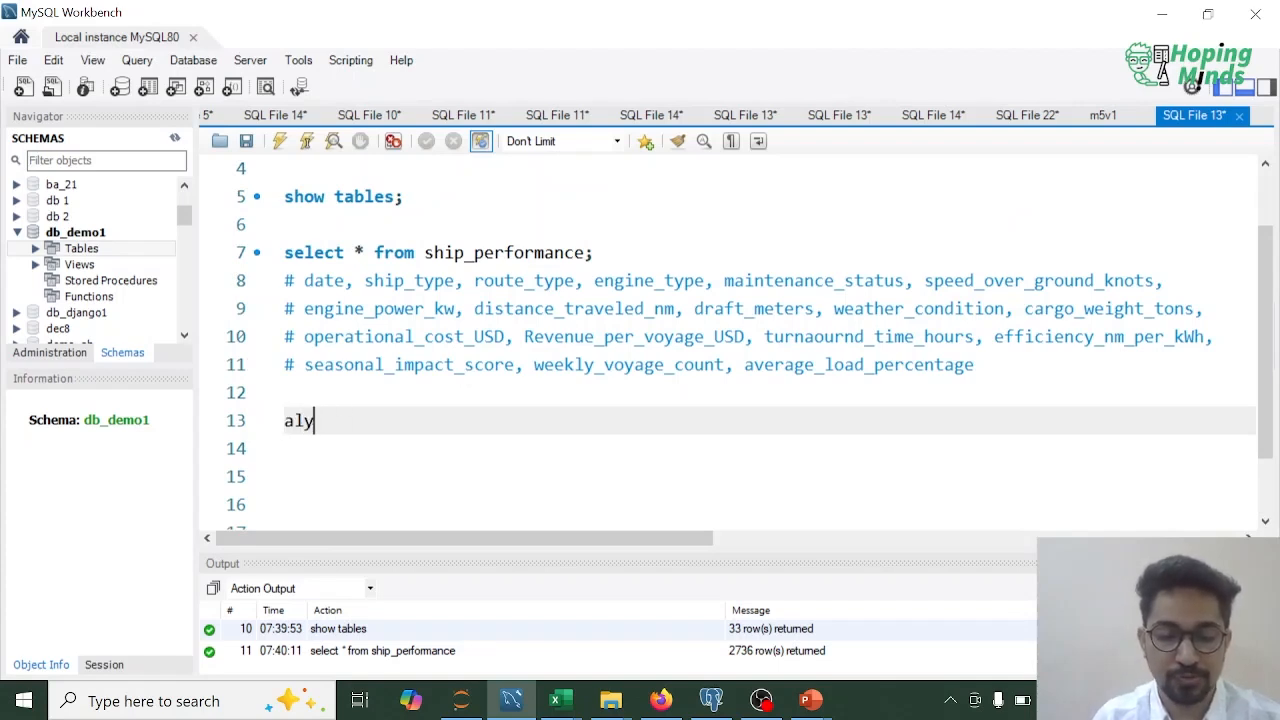
text(ter)
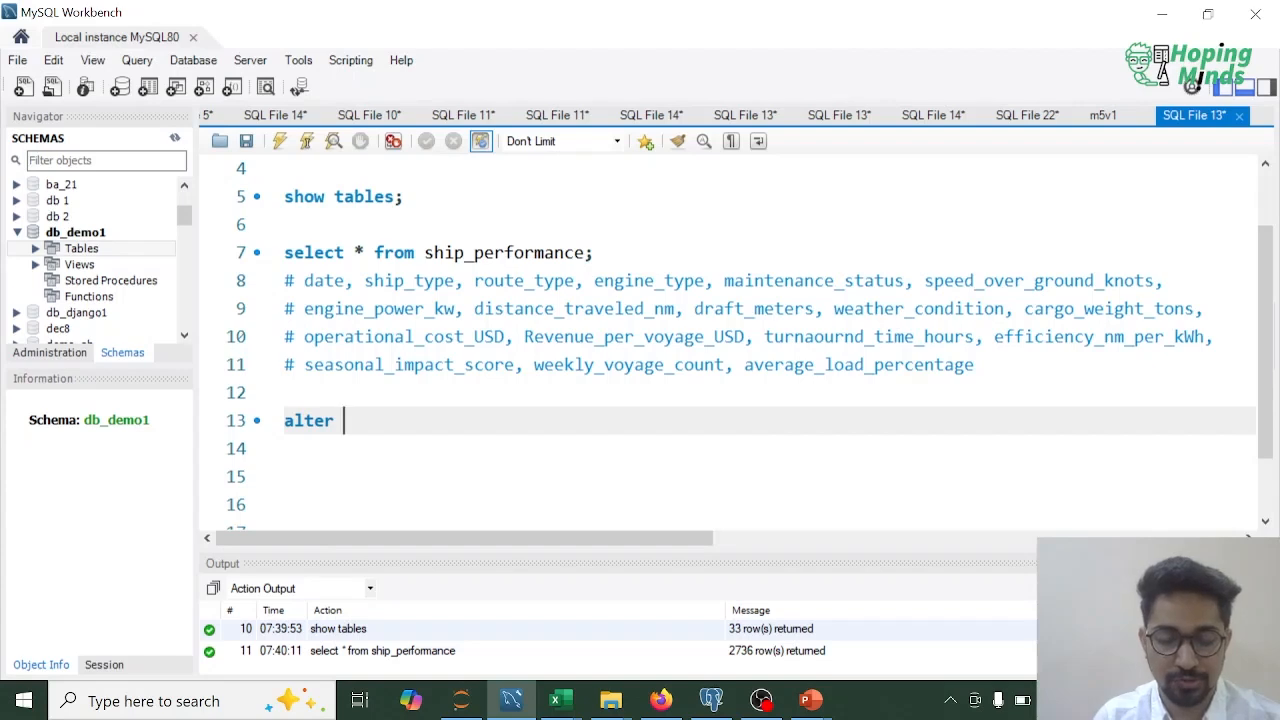
text( table)
Add ship_performance as the table name of the alter table statement on line 13.
click(514, 253)
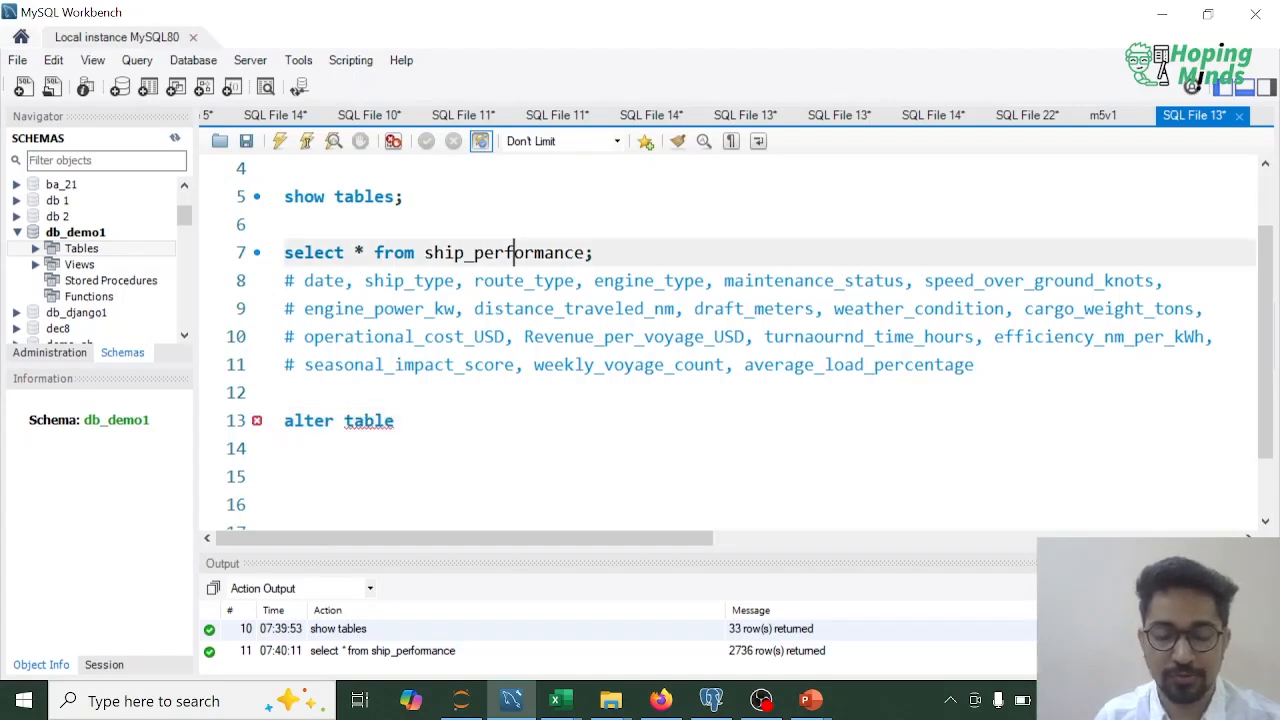
double_click(514, 253)
key(ctrl+c)
click(406, 421)
key(ctrl+v)
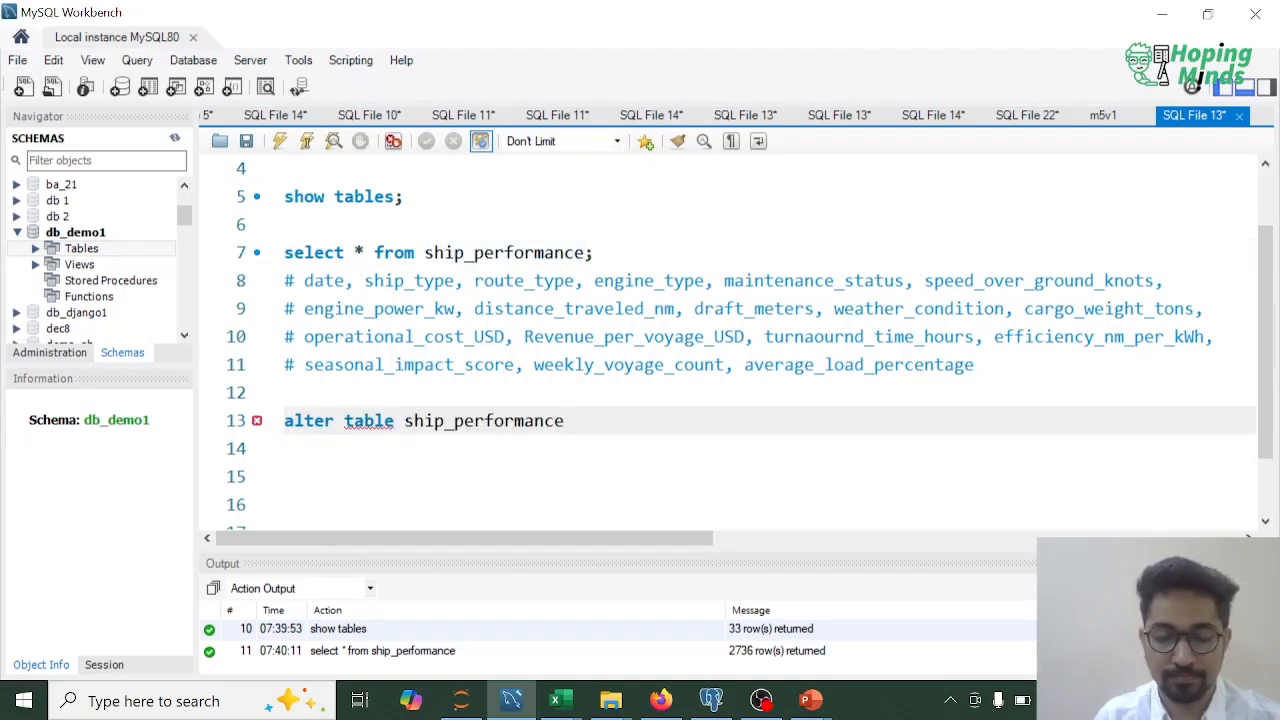
Add the rename column clause after the table name on line 13.
text(rename colum)
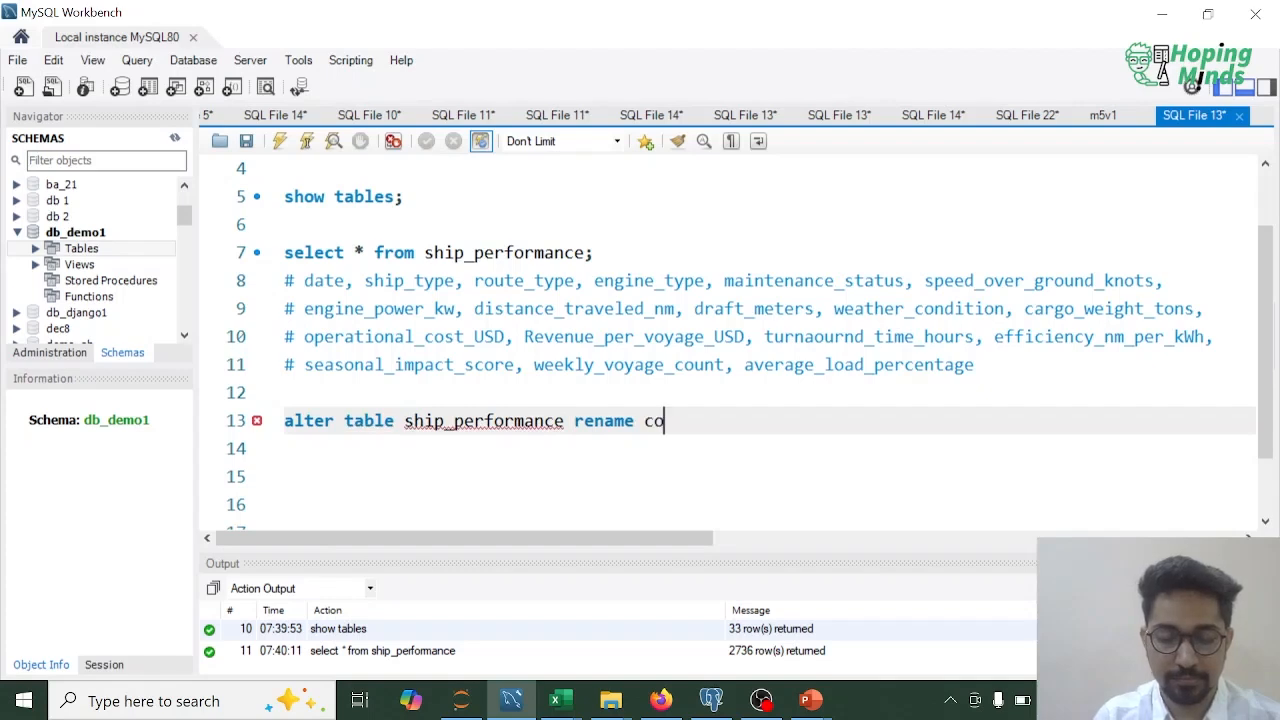
key(BackSpace)
key(BackSpace)
key(BackSpace)
key(BackSpace)
key(BackSpace)
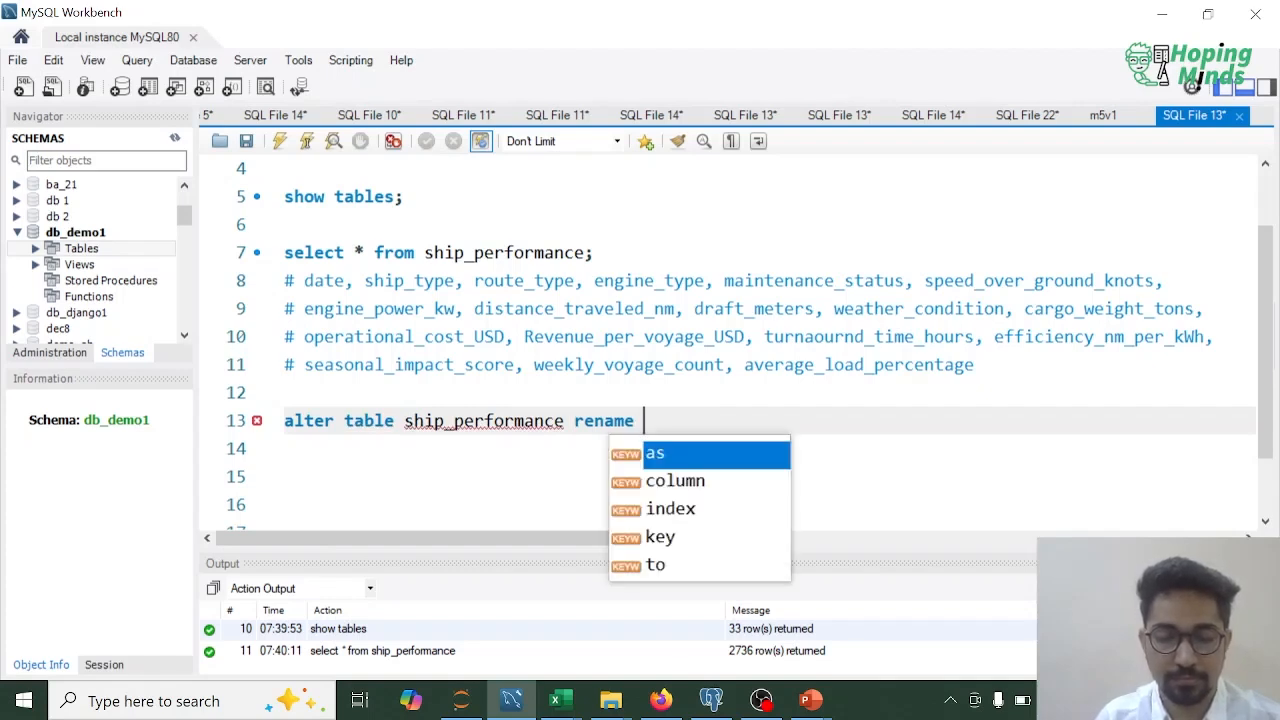
text(columnn)
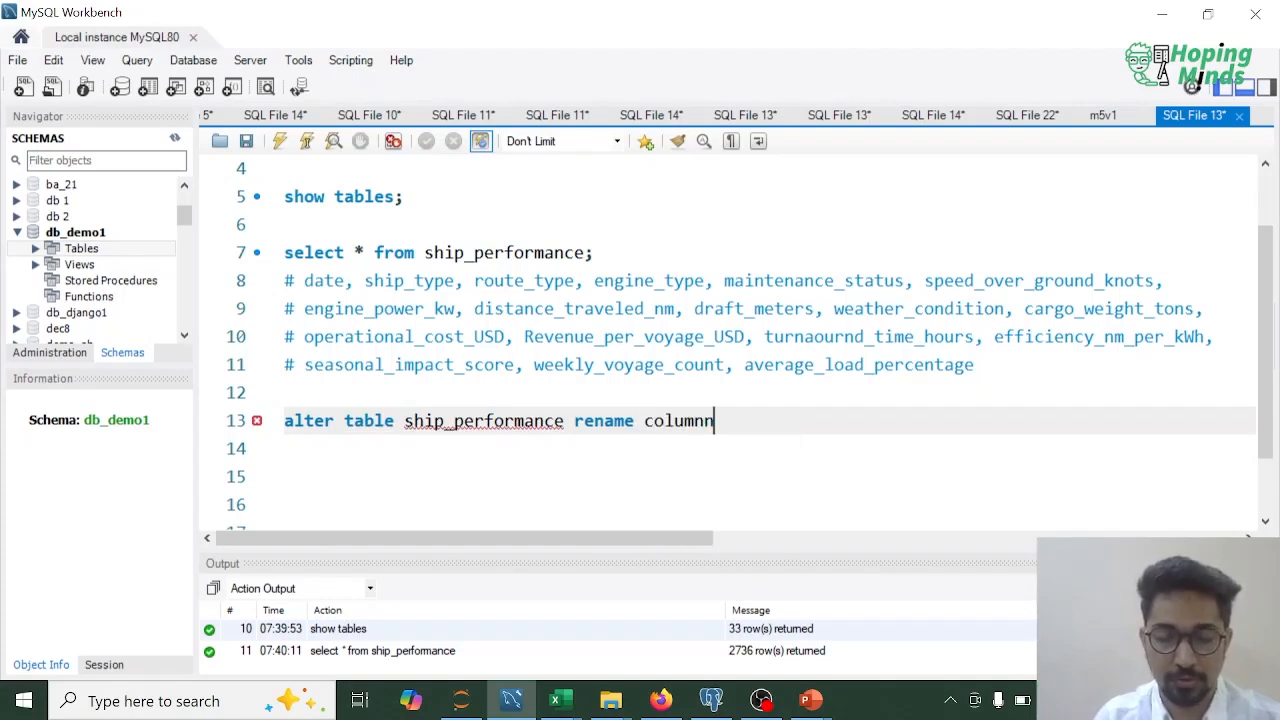
key(BackSpace)
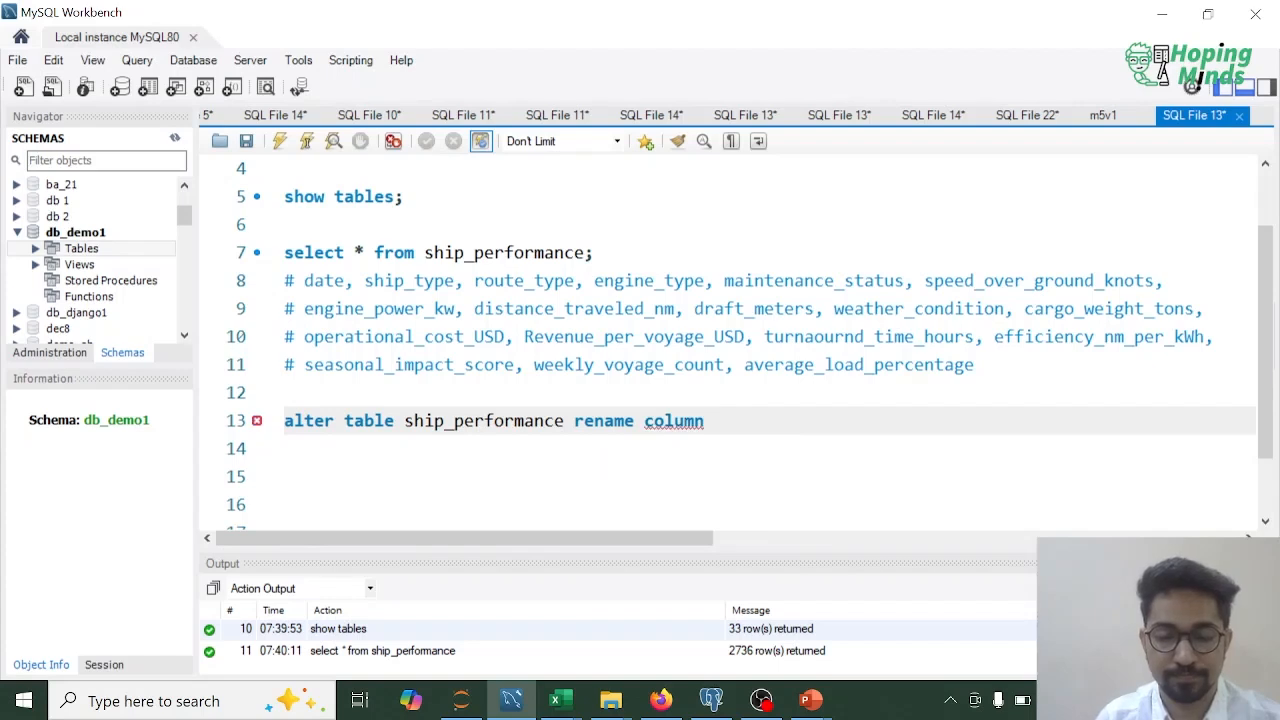
Enter maintenance_status as the column being renamed on line 13, followed by the keyword to.
drag(724, 281, 905, 281)
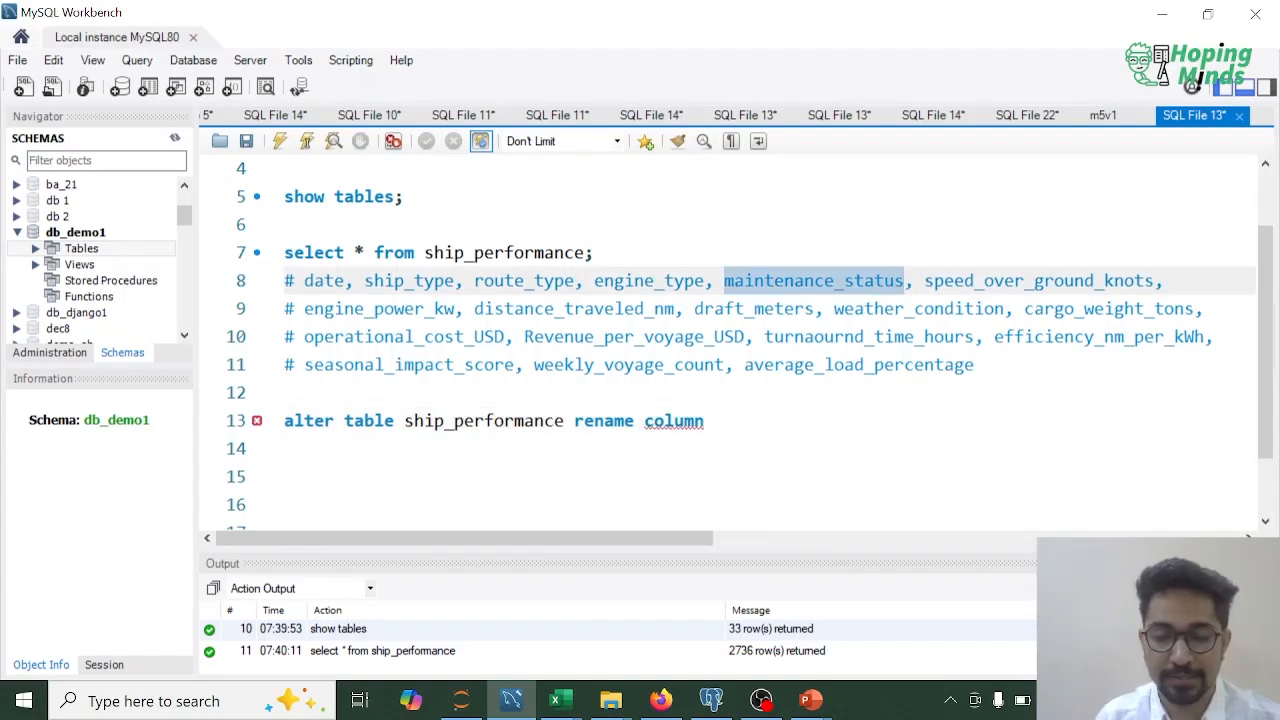
click(706, 421)
key(ctrl+v)
text(t)
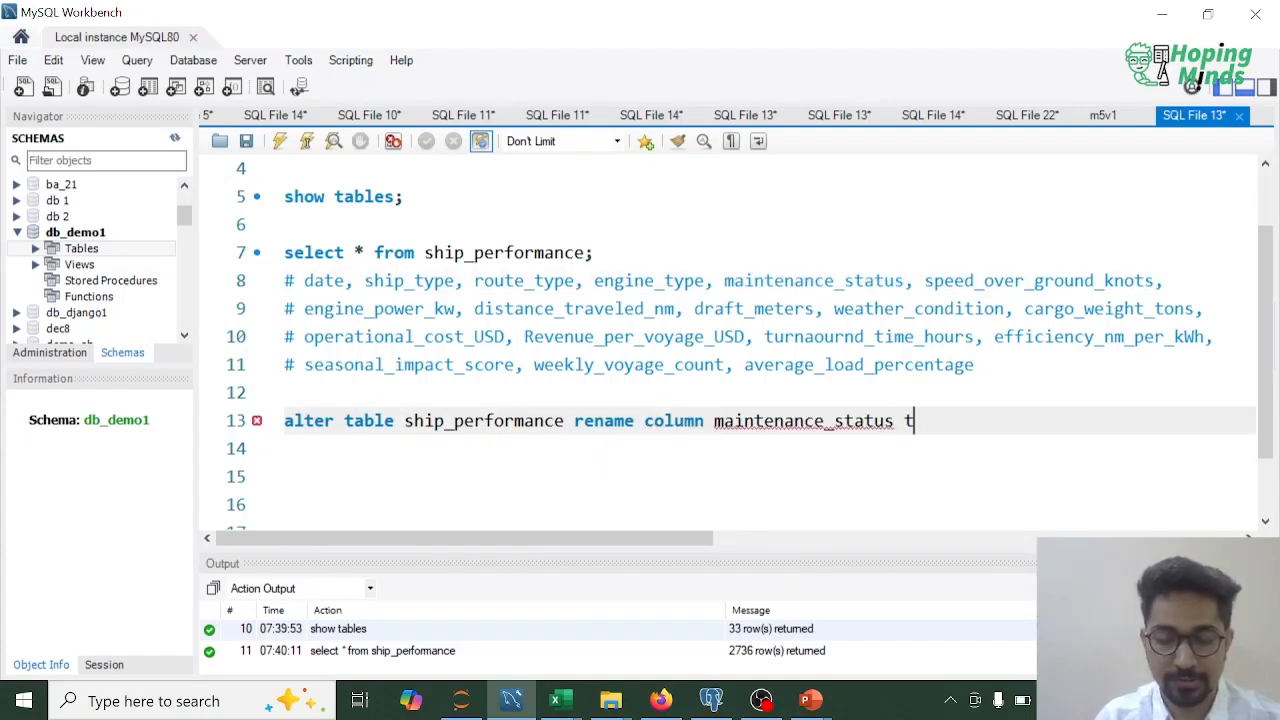
text(o)
key(Left)
key(Left)
key(Left)
key(Left)
key(Left)
key(Left)
key(Left)
key(Left)
key(Left)
key(Left)
key(Right)
key(Right)
key(Right)
key(Right)
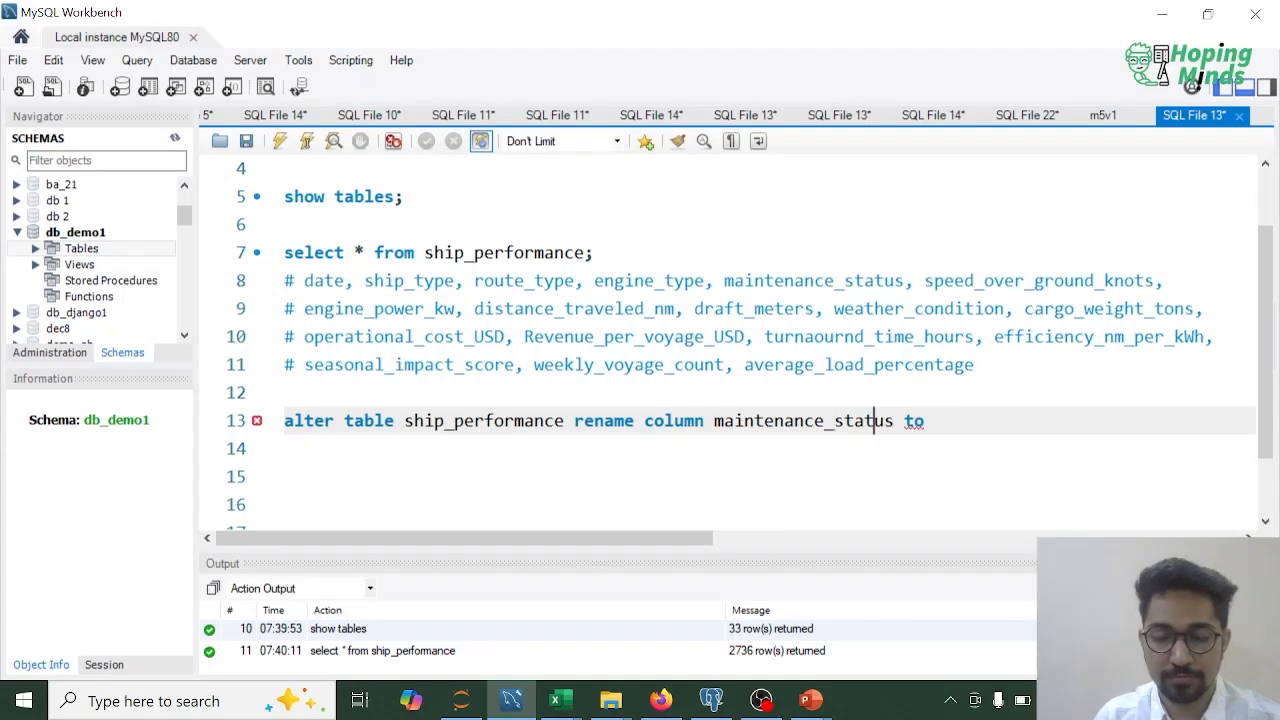
key(Right)
key(Right)
key(Right)
key(Right)
key(Right)
key(Right)
text('')
key(Left)
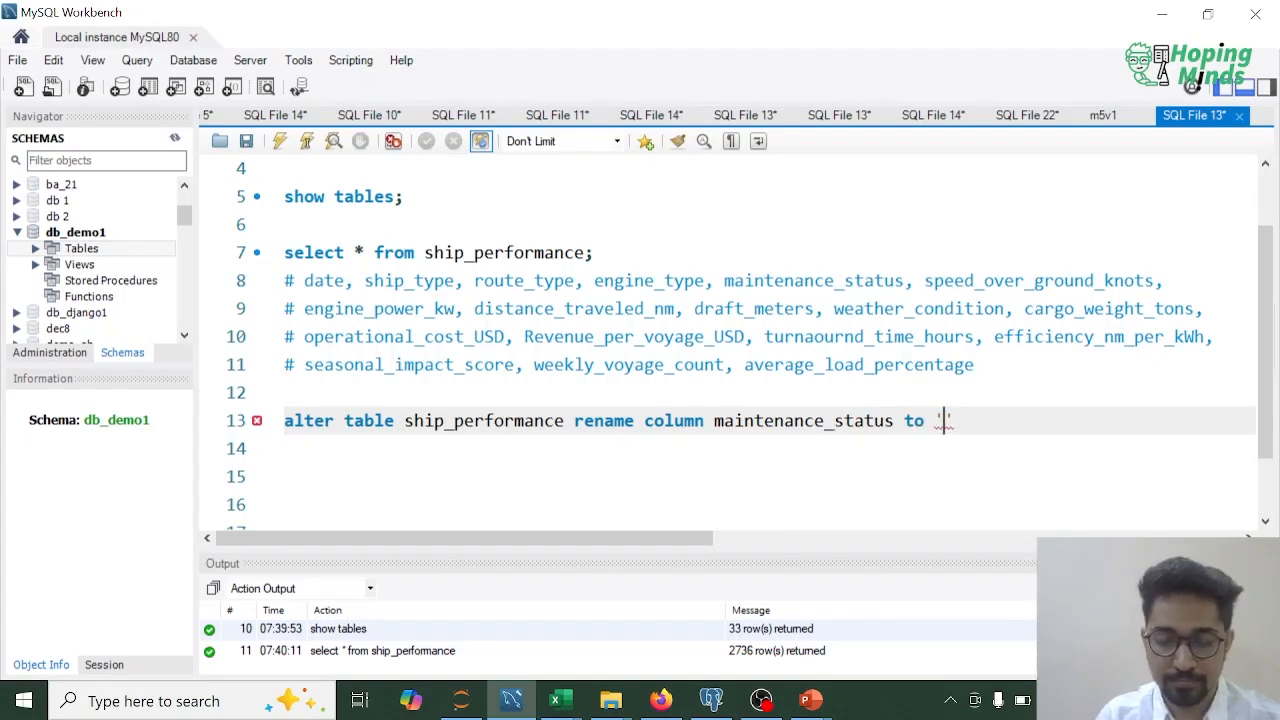
text(main)
key(Delete)
key(BackSpace)
key(BackSpace)
key(BackSpace)
key(BackSpace)
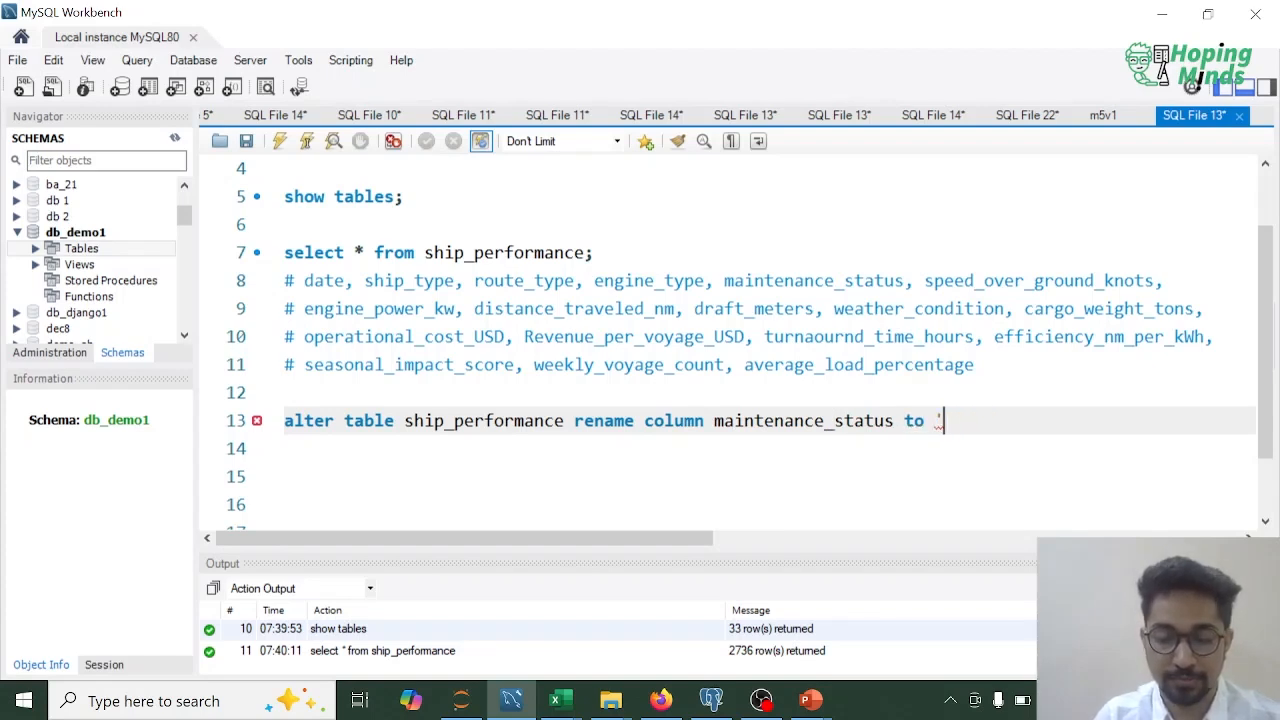
key(BackSpace)
Finish the statement with the new column name mstatus and a semicolon, and run it.
text(m)
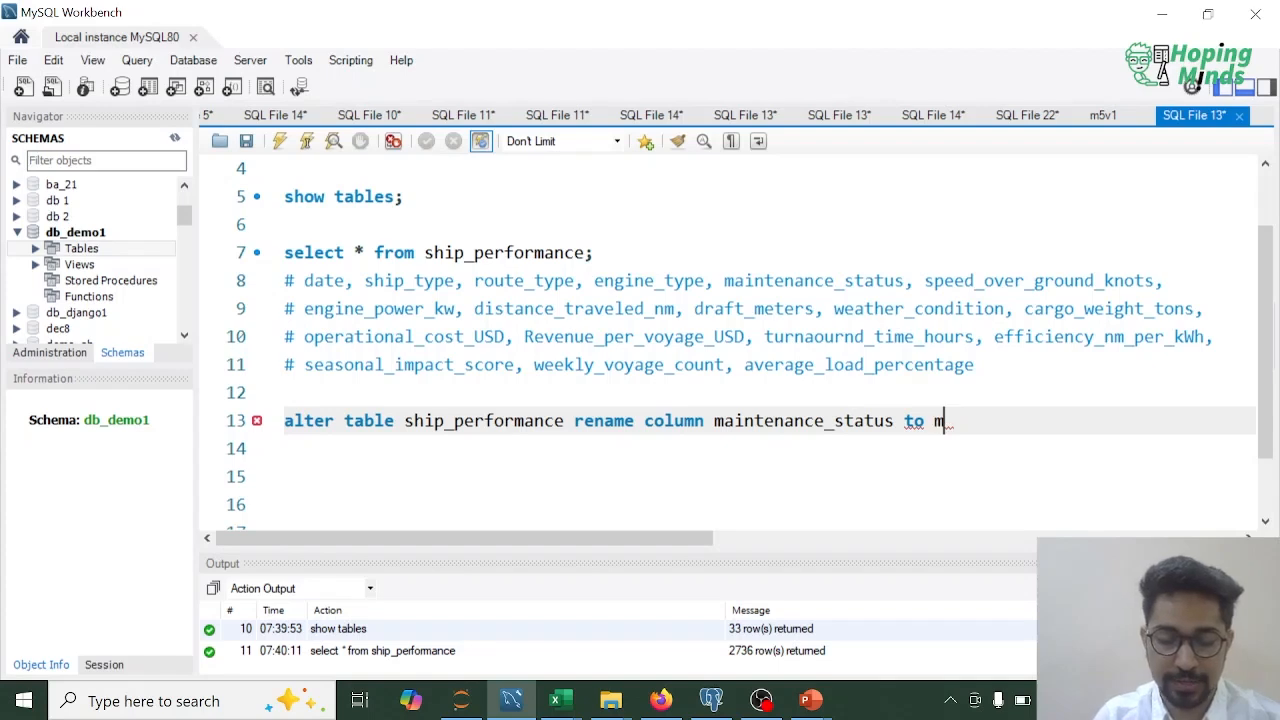
text(status;)
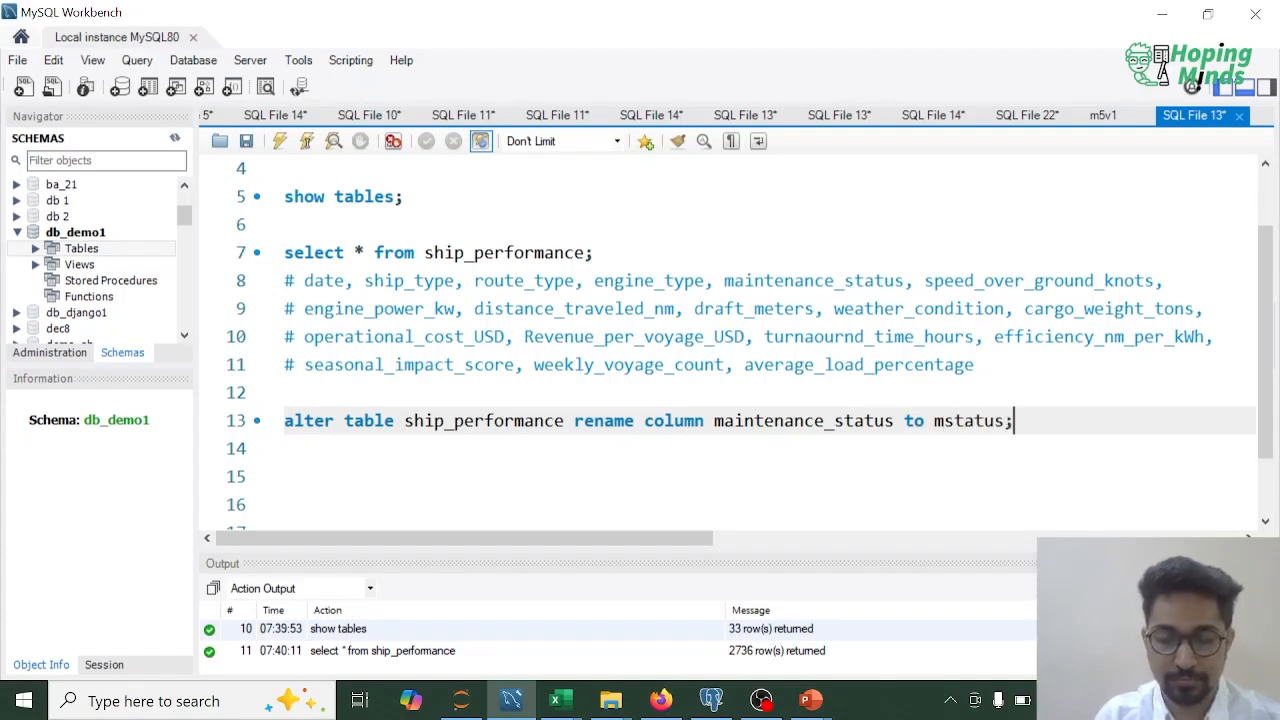
key(shift+Home)
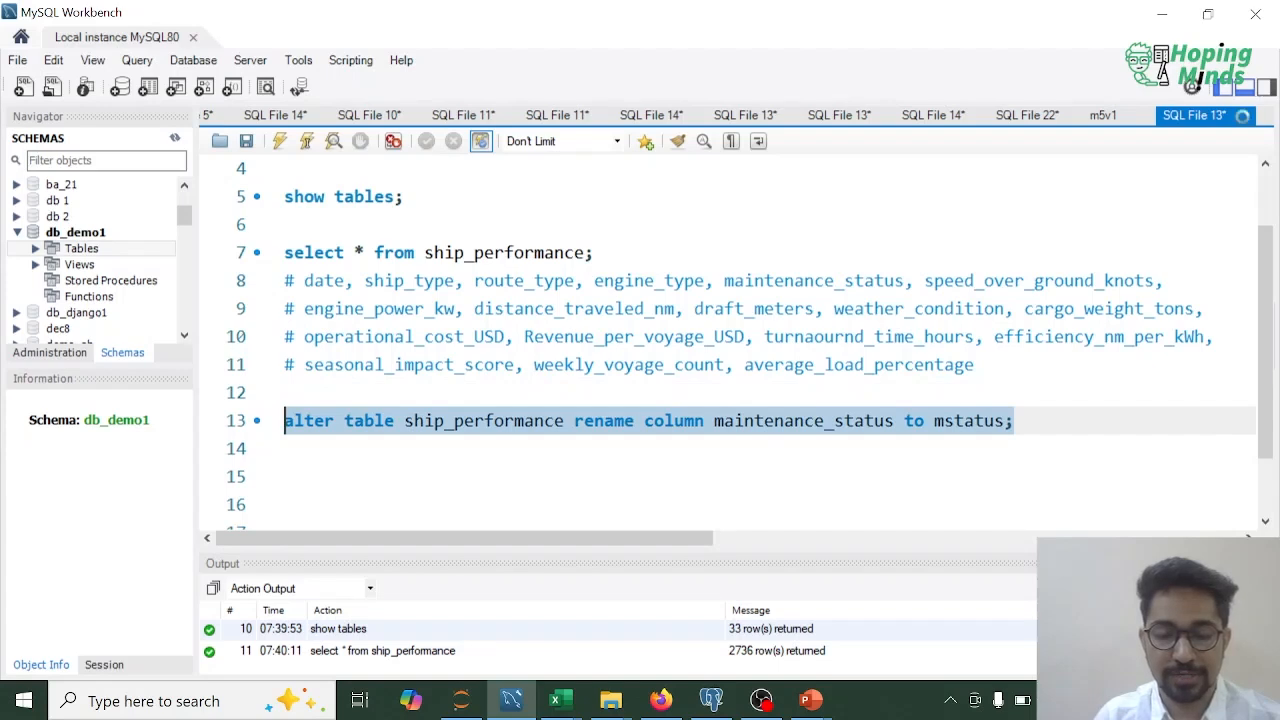
key(ctrl+Return)
Duplicate the maintenance_status rename statement onto line 14 and change its source column to speed_over_ground_knots.
key(ctrl+c)
key(Down)
key(ctrl+v)
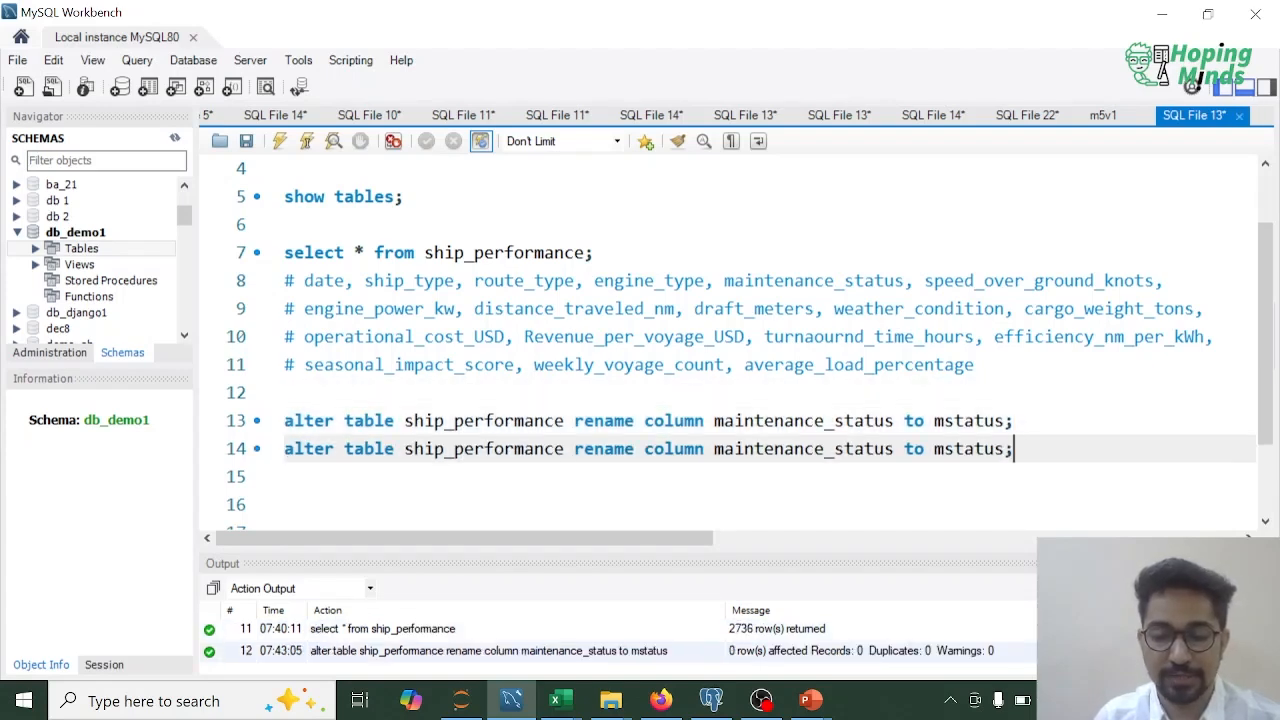
double_click(1039, 281)
key(ctrl+c)
double_click(804, 449)
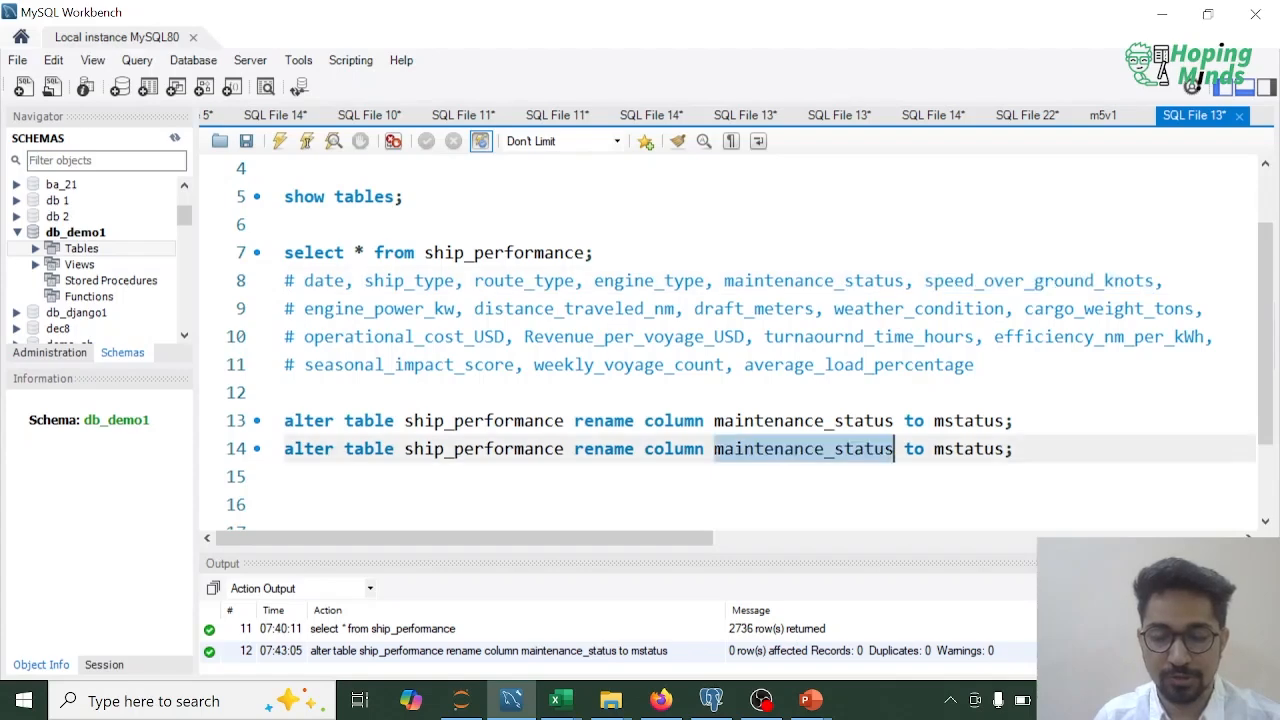
key(ctrl+v)
Set the new column name on line 14 to sogk and run that statement.
double_click(1018, 449)
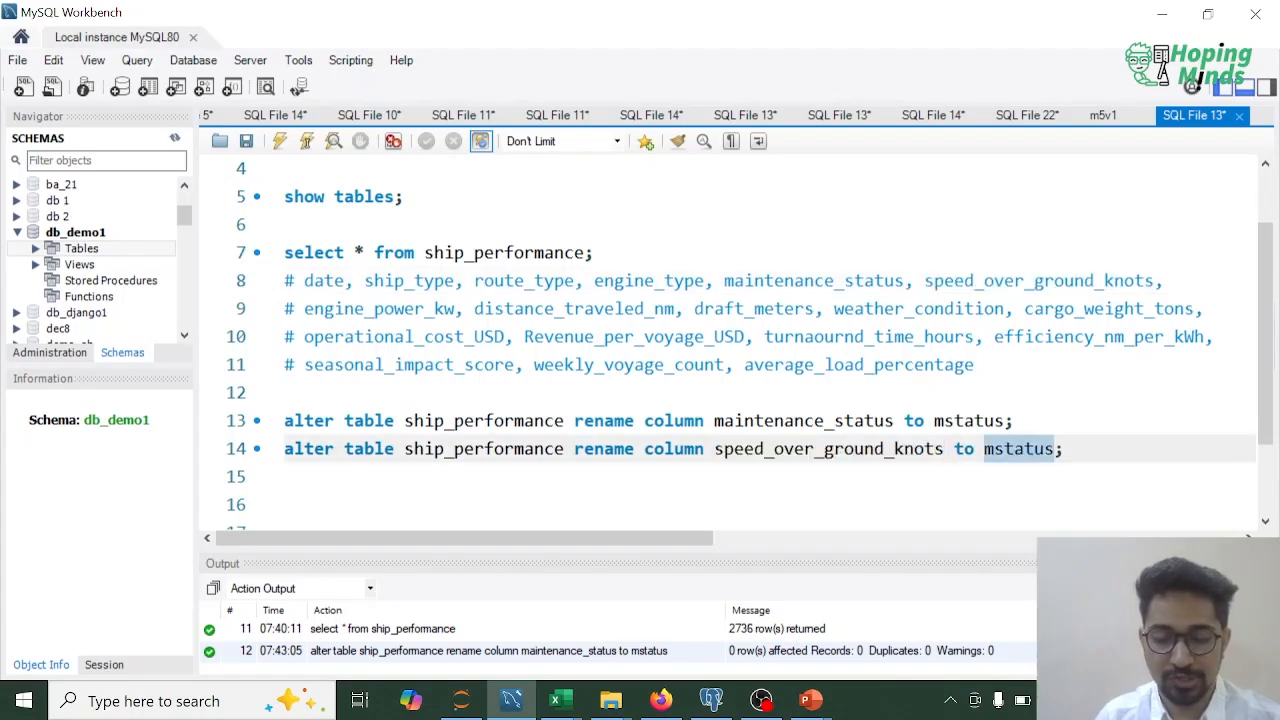
text(sogk)
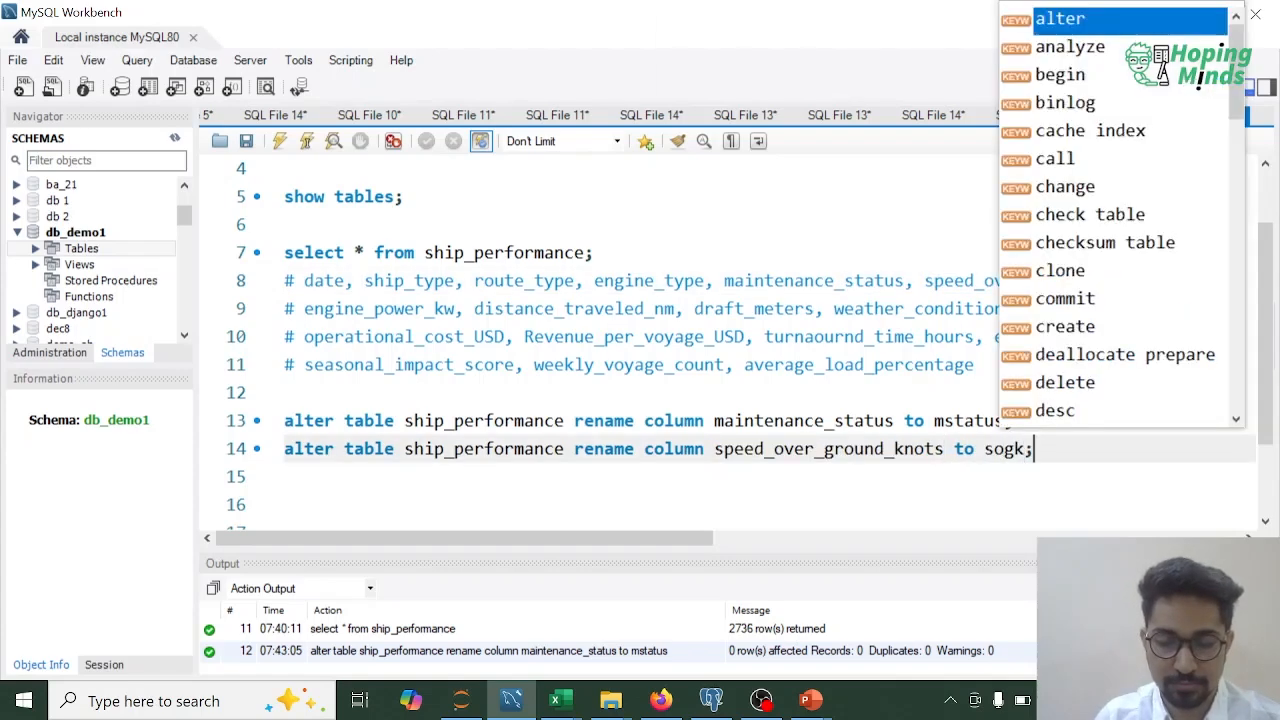
key(ctrl+Return)
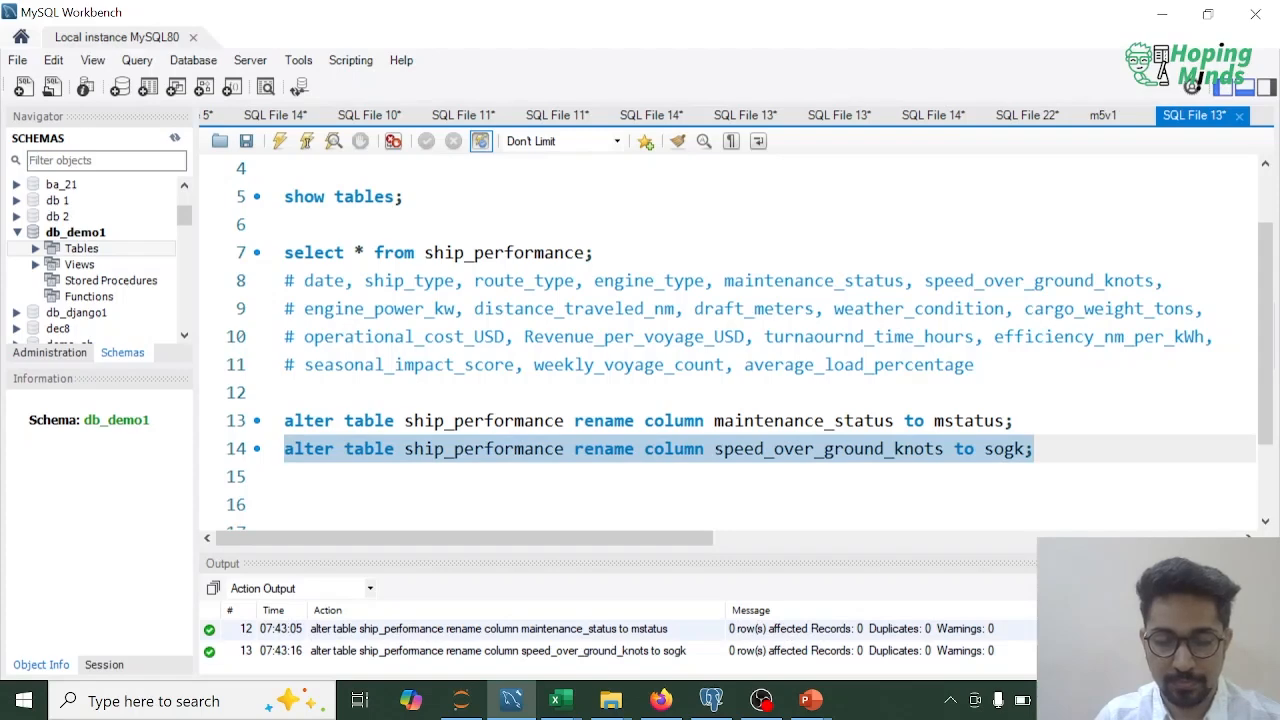
Duplicate the speed_over_ground_knots rename statement onto line 15.
key(Right)
key(Return)
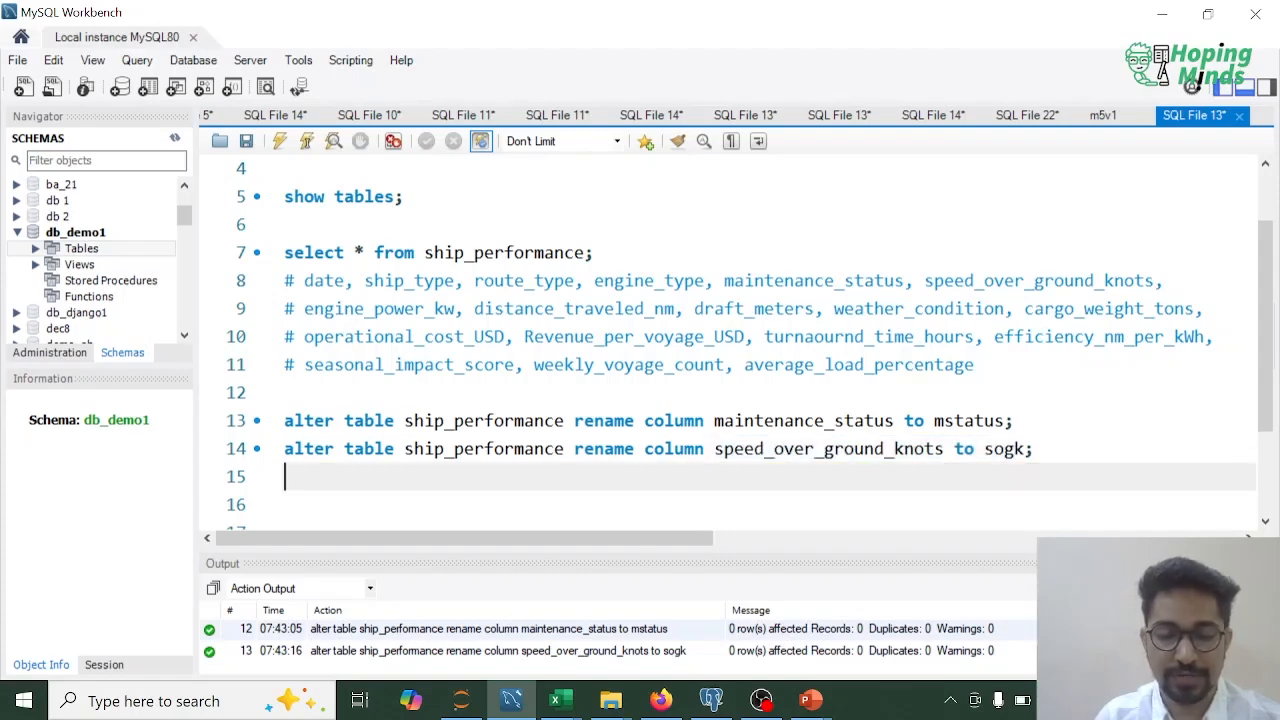
double_click(380, 309)
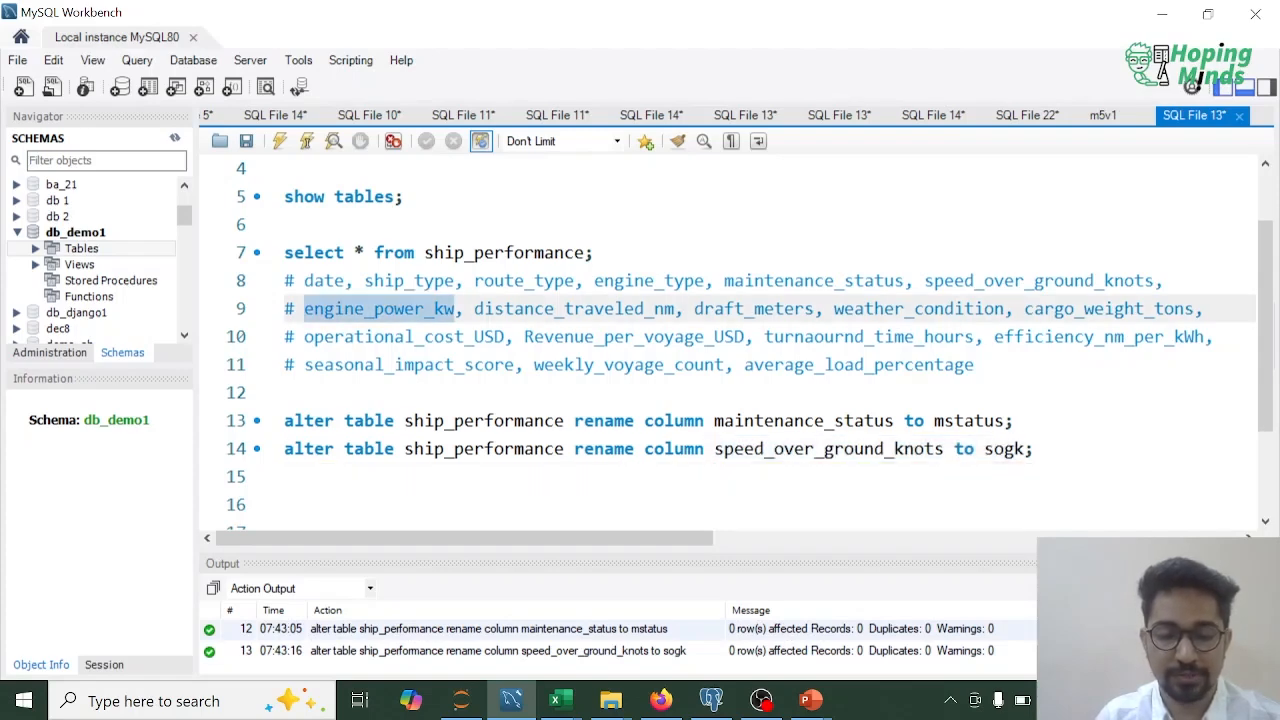
click(1036, 449)
key(shift+Home)
key(ctrl+c)
key(Right)
key(Return)
key(ctrl+v)
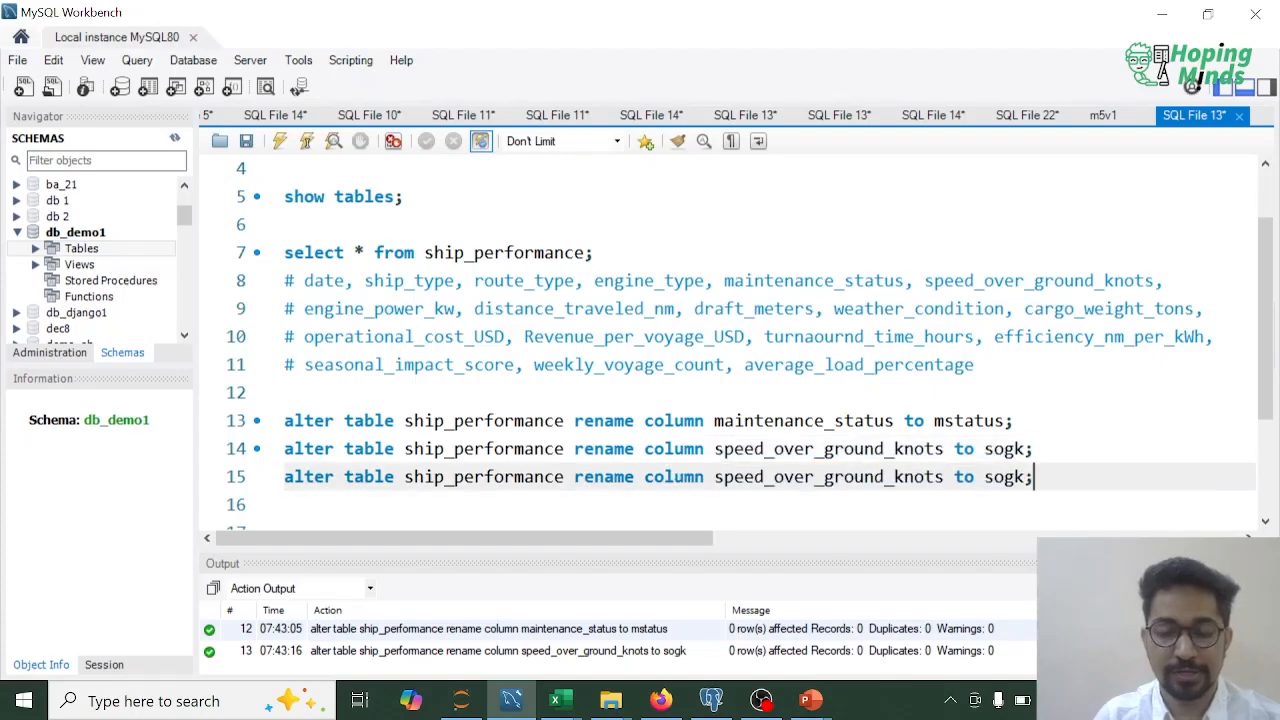
Change line 15 to rename engine_power_kw to ep_kw and run that statement.
double_click(452, 309)
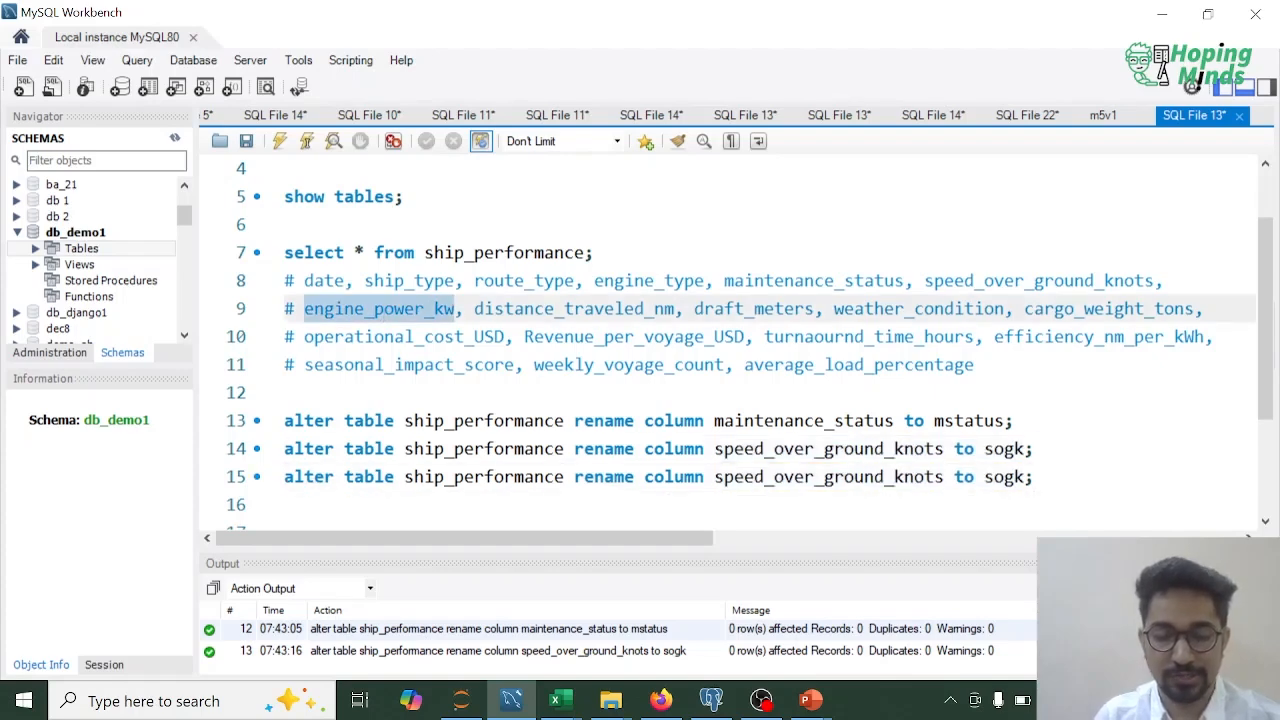
key(ctrl+c)
double_click(865, 477)
key(ctrl+v)
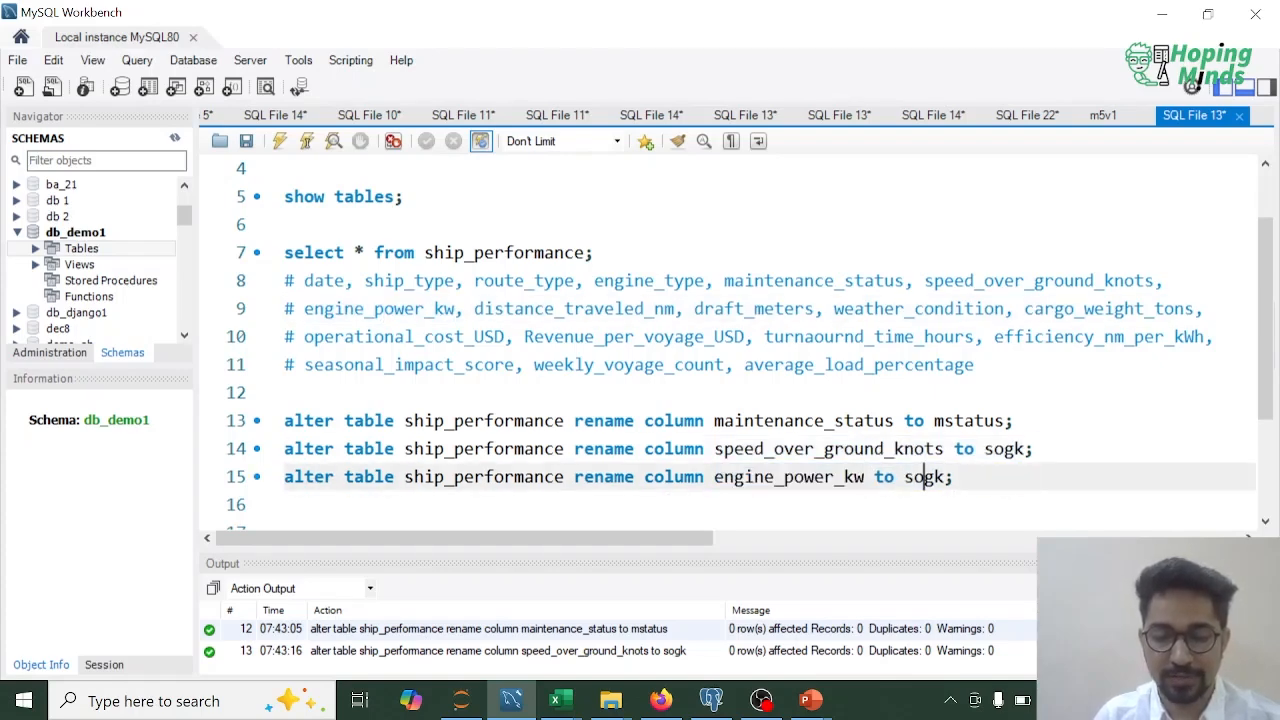
double_click(922, 477)
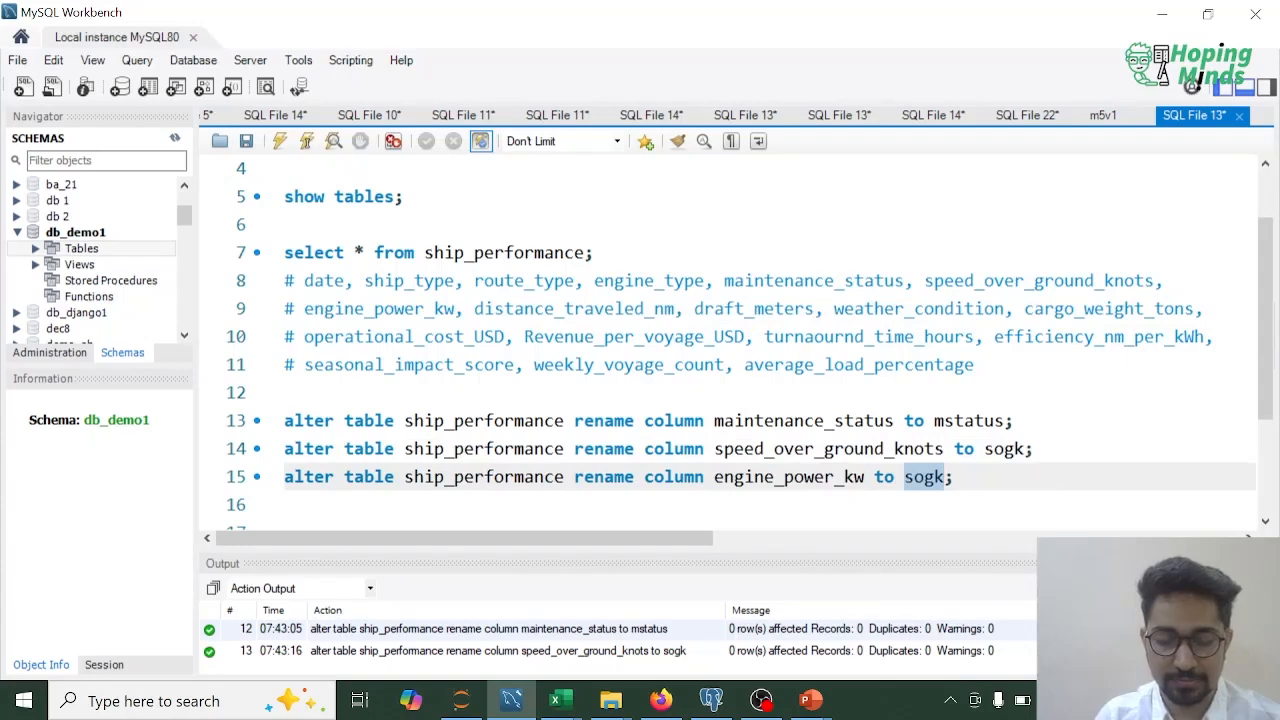
text(ep_kw)
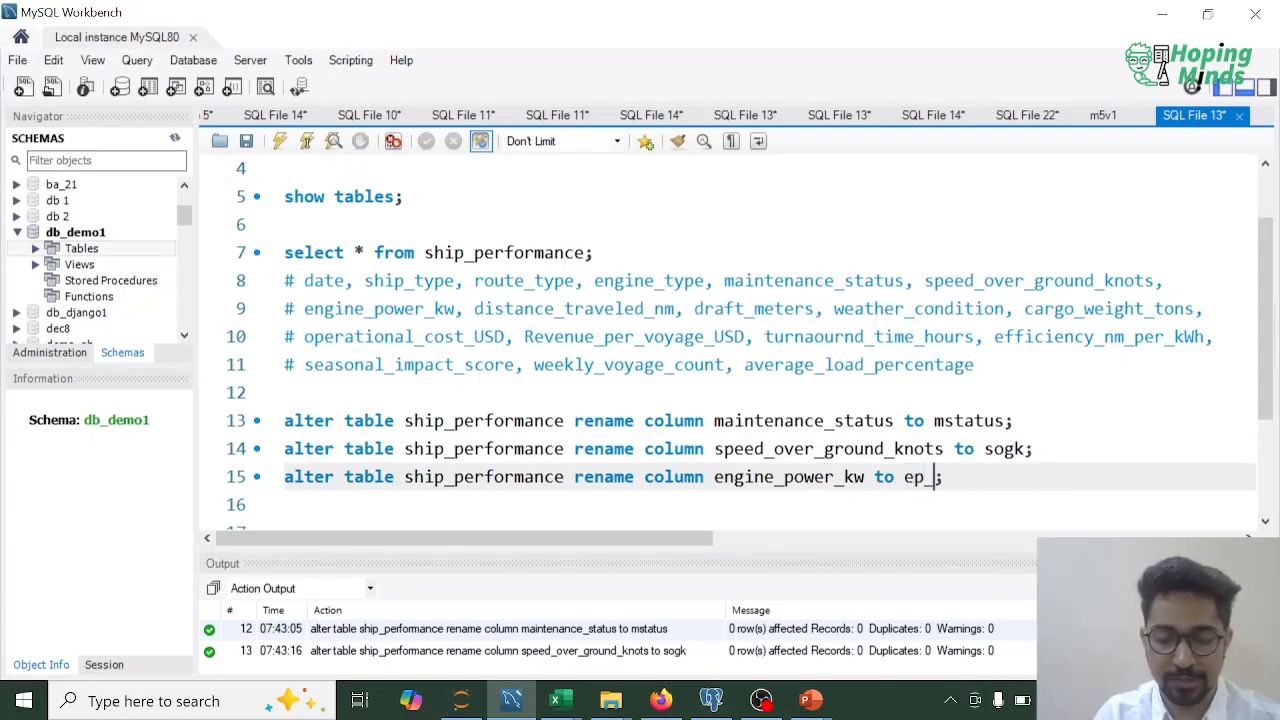
key(shift+Home)
key(ctrl+Return)
key(Right)
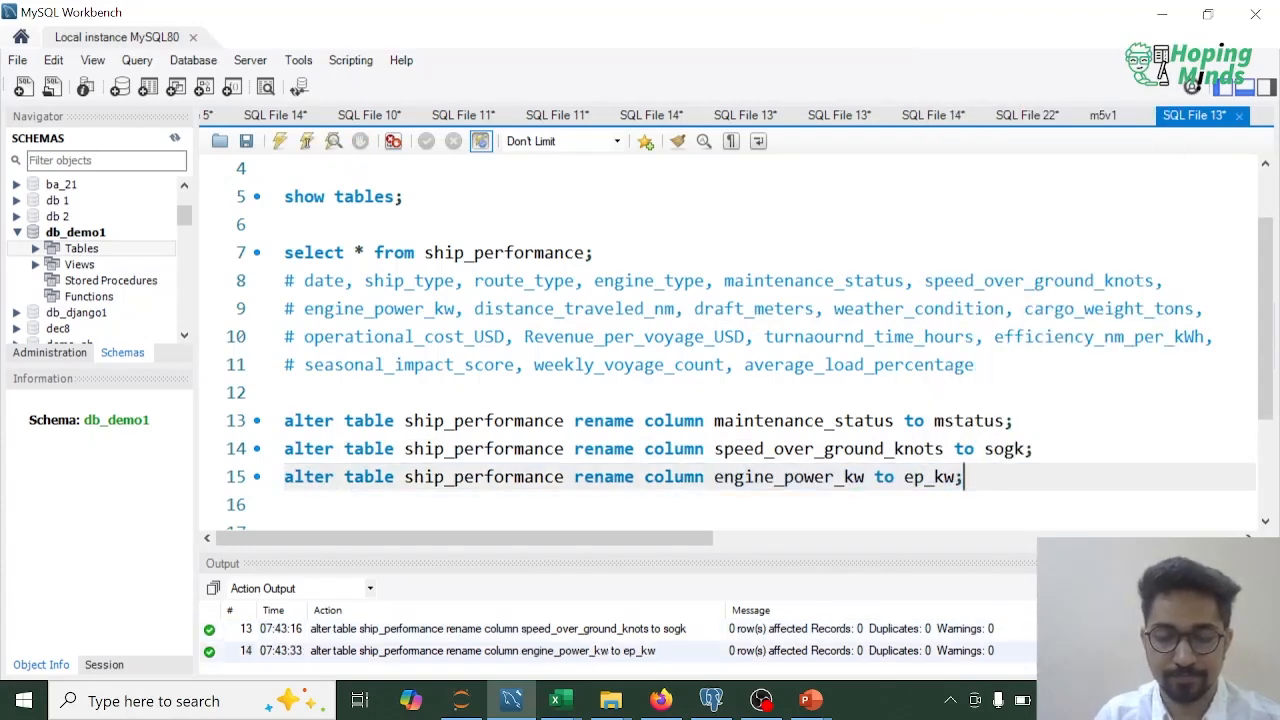
Duplicate the engine_power_kw rename statement onto line 16.
key(Return)
key(Up)
key(shift+Down)
key(shift+Left)
key(ctrl+c)
key(Down)
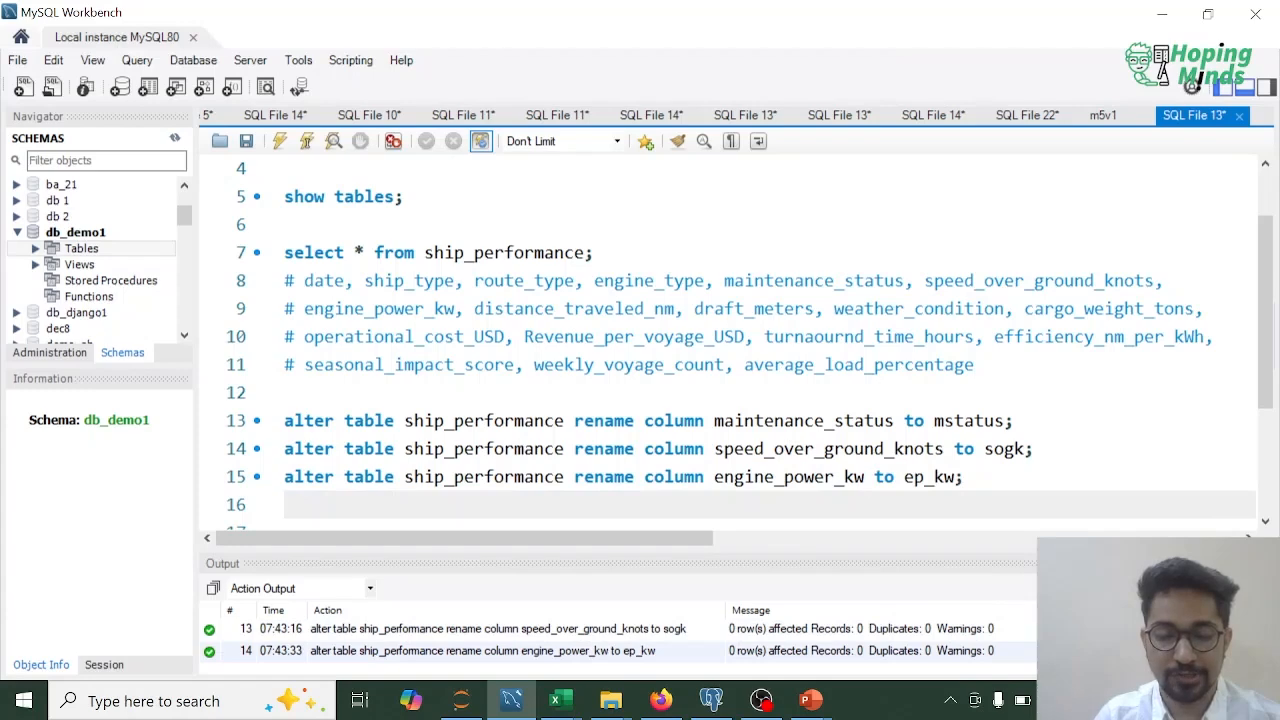
key(ctrl+v)
Change the source column on line 16 to distance_traveled_nm.
double_click(574, 309)
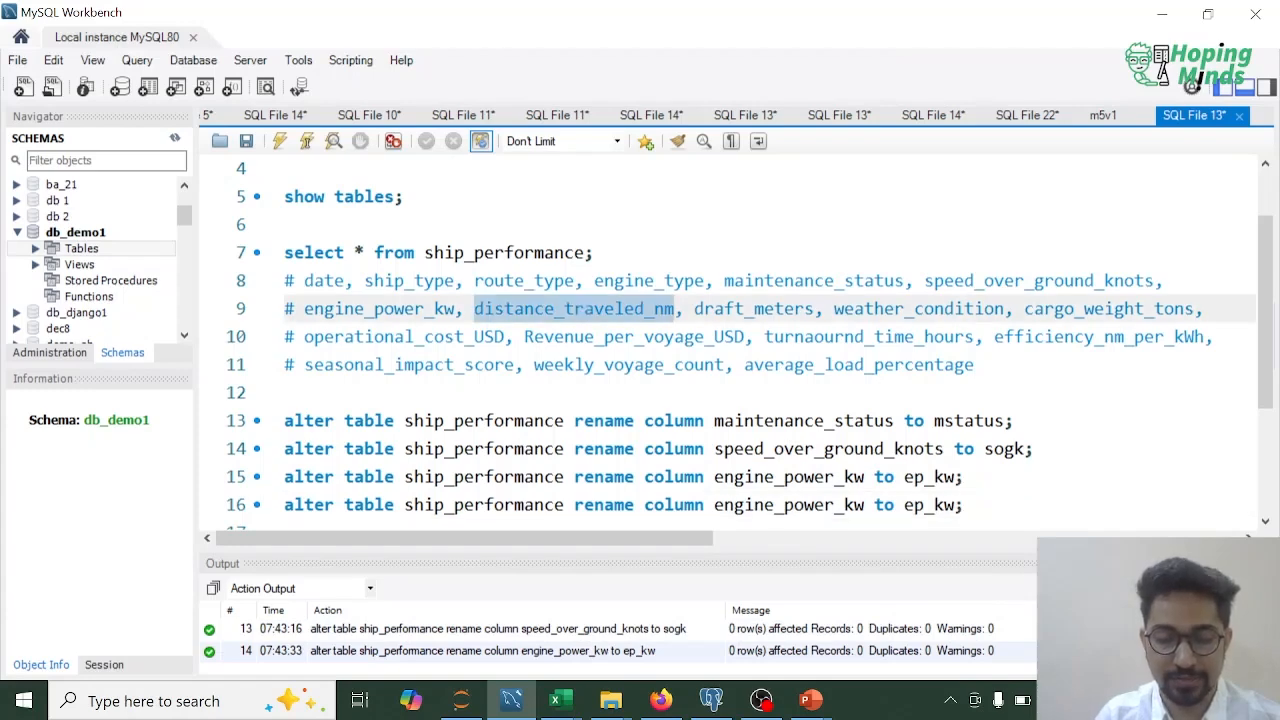
double_click(790, 505)
key(ctrl+v)
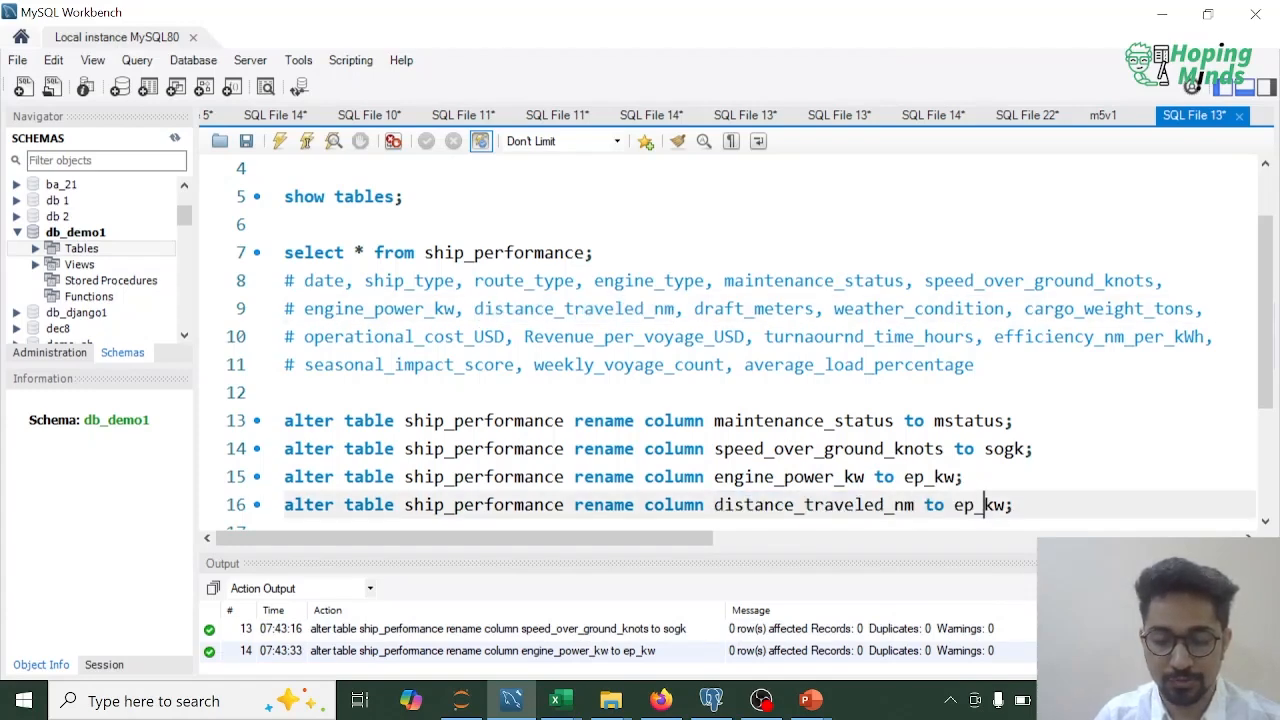
Set the new column name on line 16 to dist_km, end it with a semicolon, and run the statement.
key(Right)
key(Right)
key(Right)
key(Right)
key(Right)
key(BackSpace)
key(BackSpace)
key(BackSpace)
key(BackSpace)
key(BackSpace)
key(BackSpace)
key(BackSpace)
key(BackSpace)
text(ist_+km)
key(Left)
key(Left)
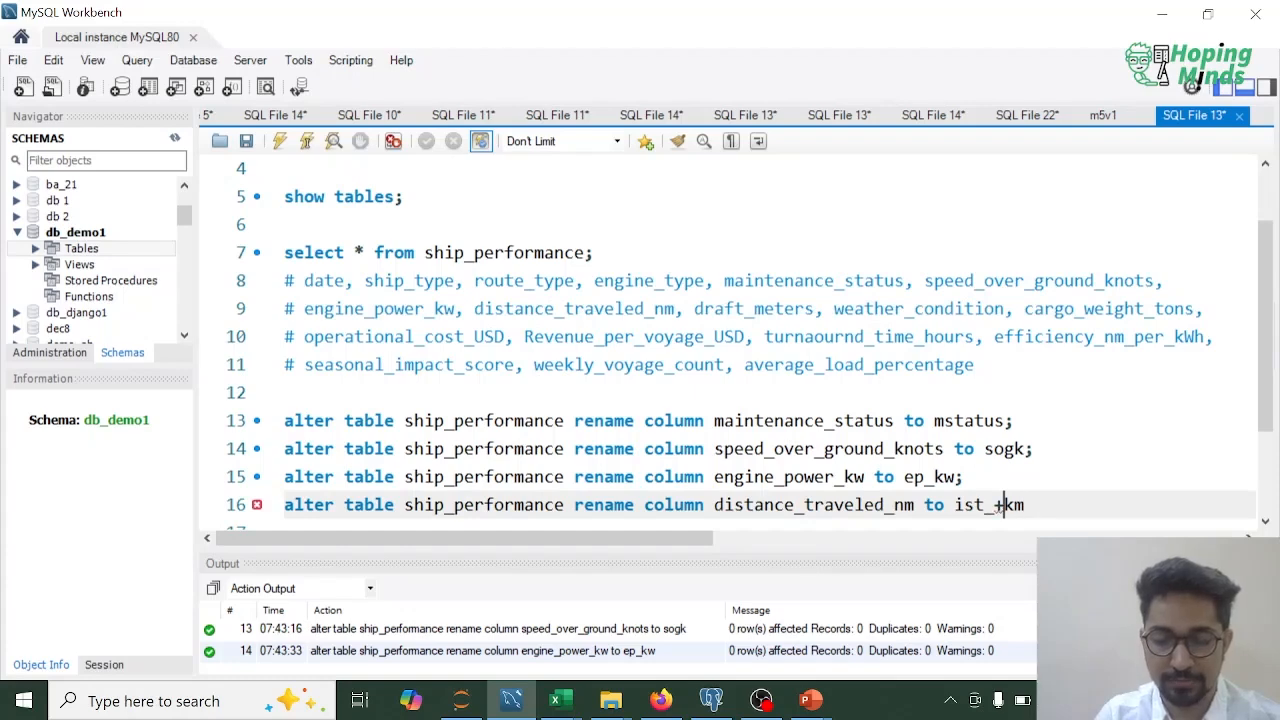
key(BackSpace)
key(Left)
key(Left)
key(Left)
key(Left)
text(d)
key(End)
text(;)
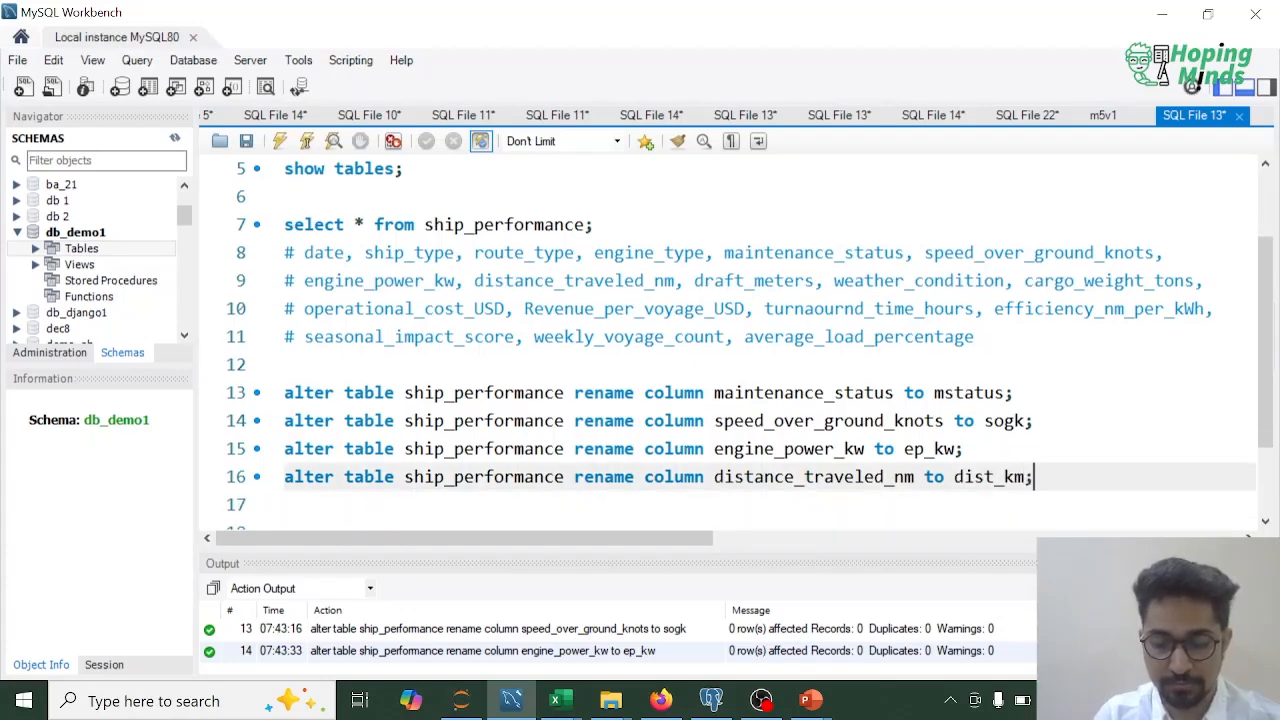
key(ctrl+Return)
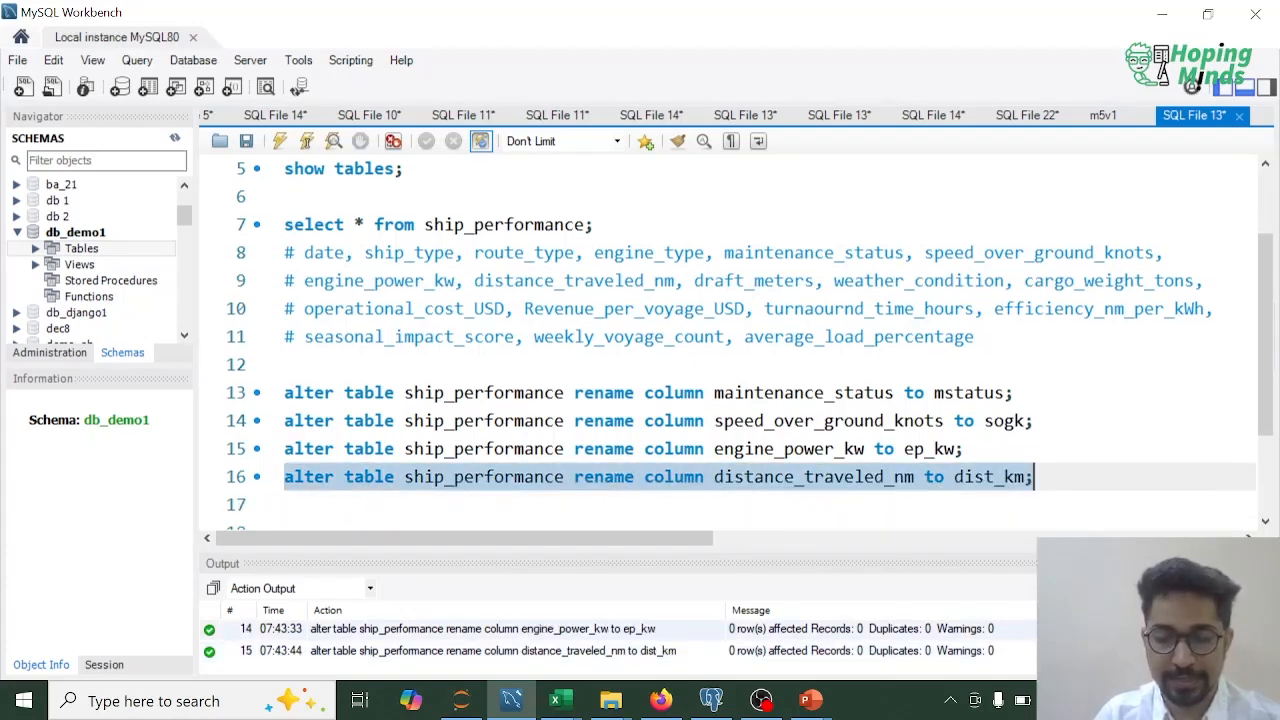
Duplicate the distance_traveled_nm rename statement onto line 17 and change its source column to weather_condition.
key(Down)
key(ctrl+v)
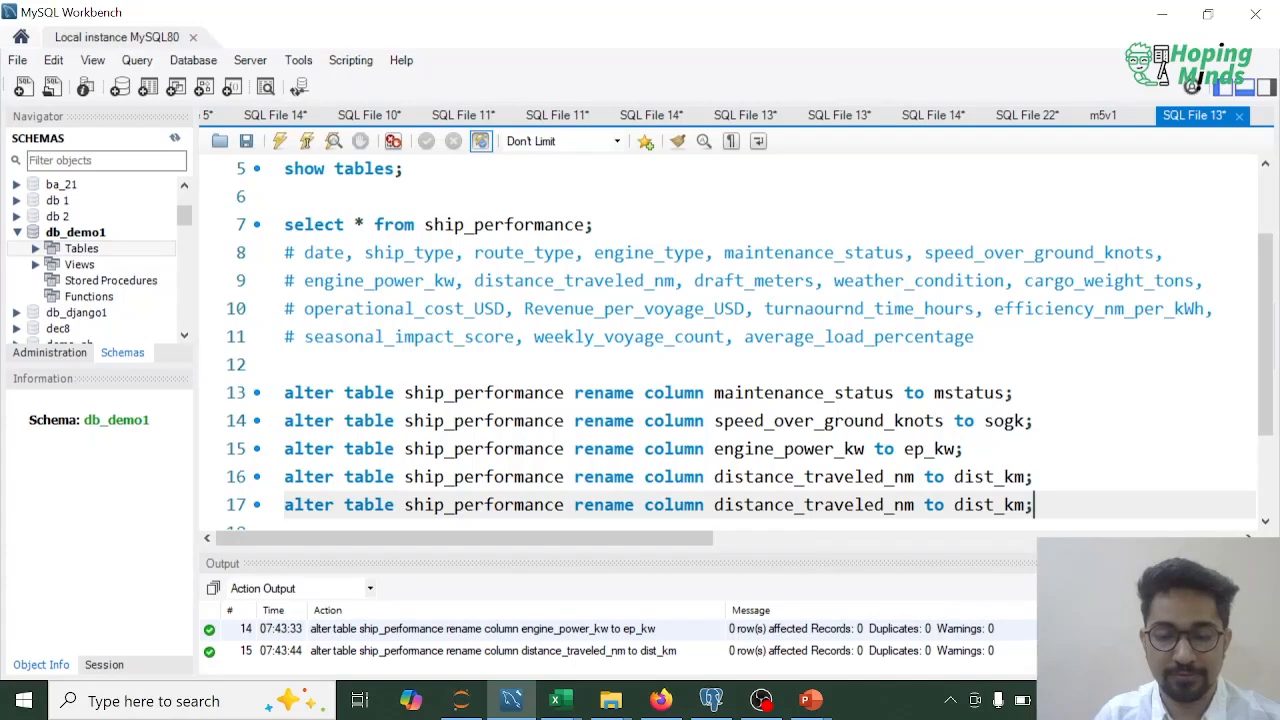
scroll(730, 340, down, 1)
double_click(918, 196)
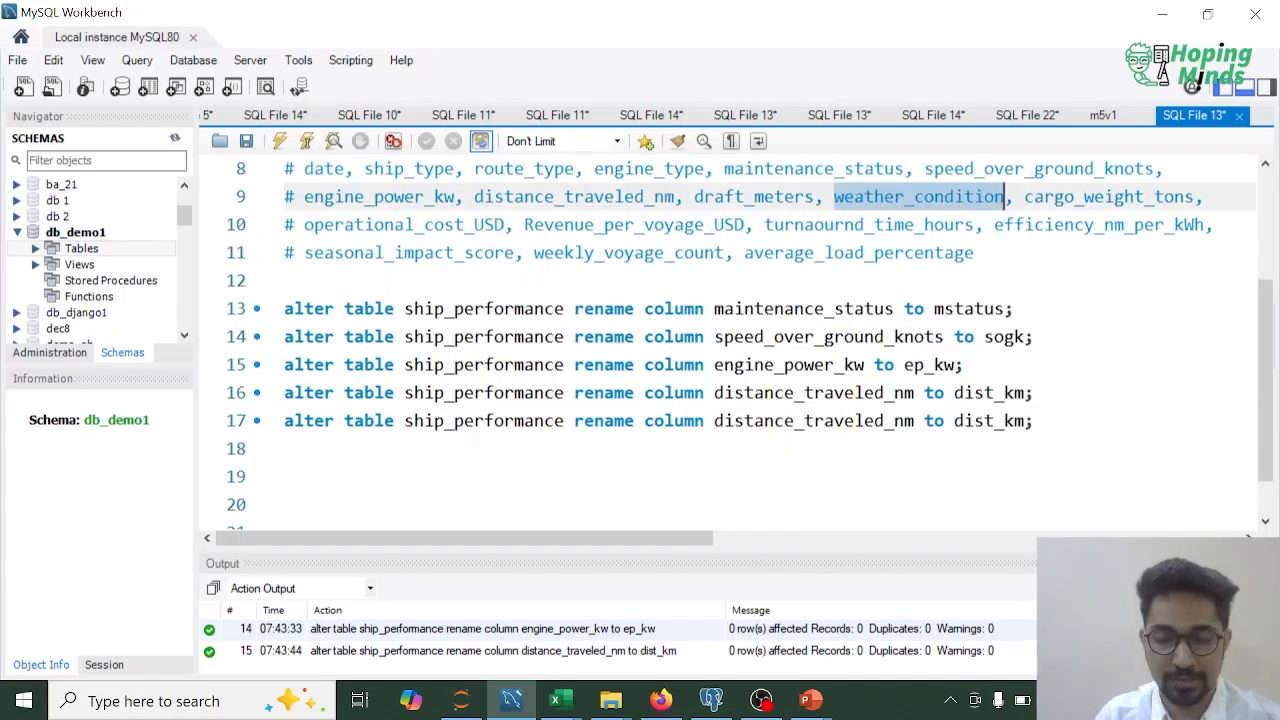
double_click(814, 421)
key(ctrl+v)
Set the new column name on line 17 to weather and run that statement.
double_click(958, 421)
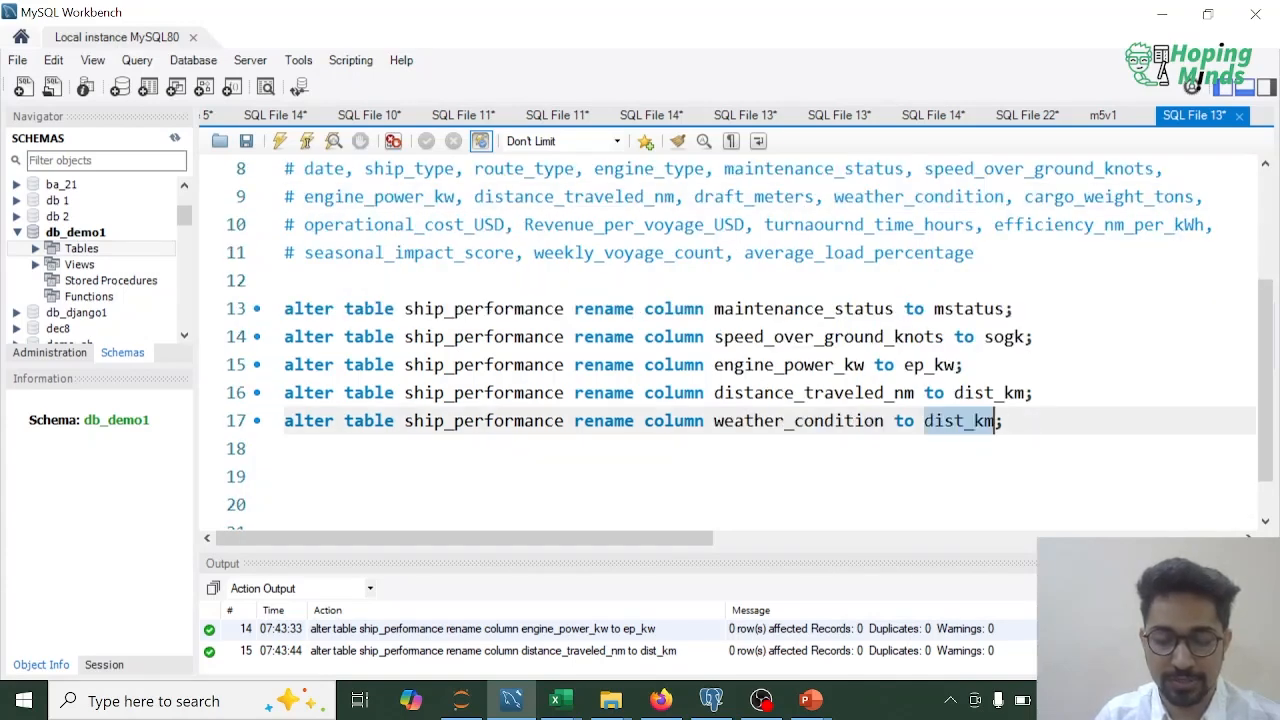
text(weather)
triple_click(992, 421)
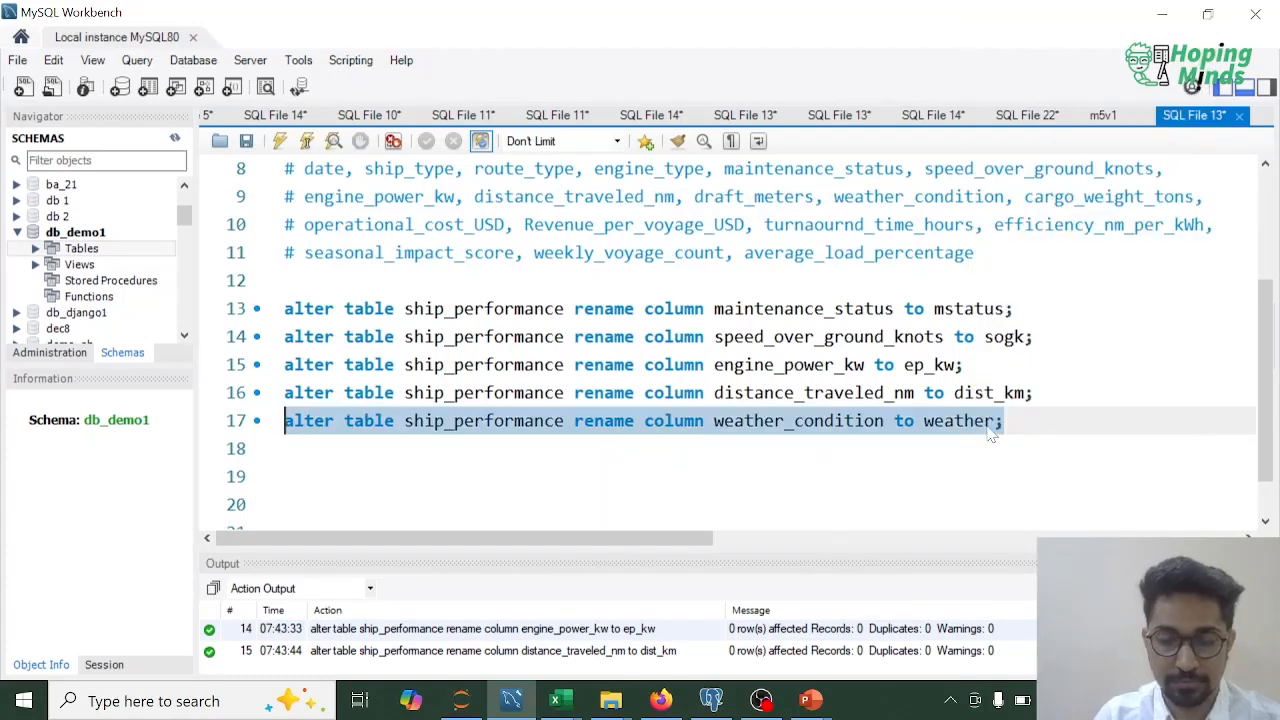
key(ctrl+Return)
click(990, 428)
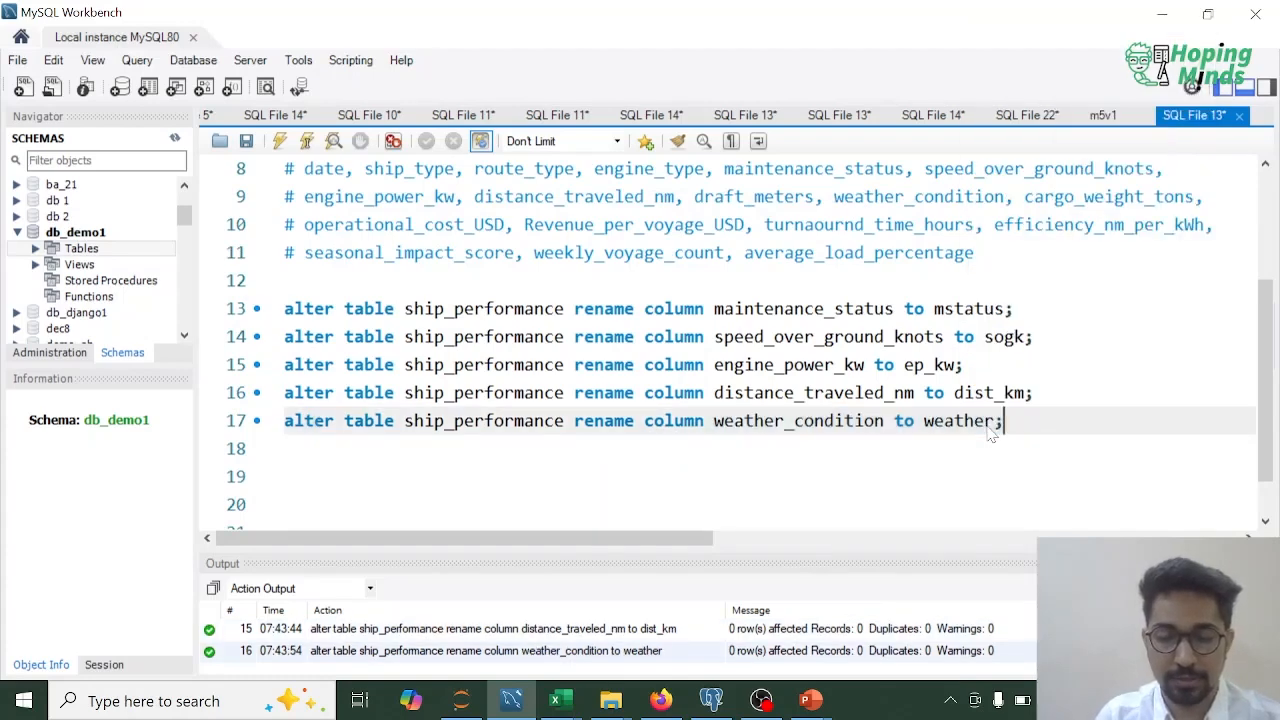
Duplicate the weather_condition rename statement onto lines 18 and 19, and change line 18's source column to cargo_weight_tons.
key(ctrl+d)
key(ctrl+d)
double_click(1194, 197)
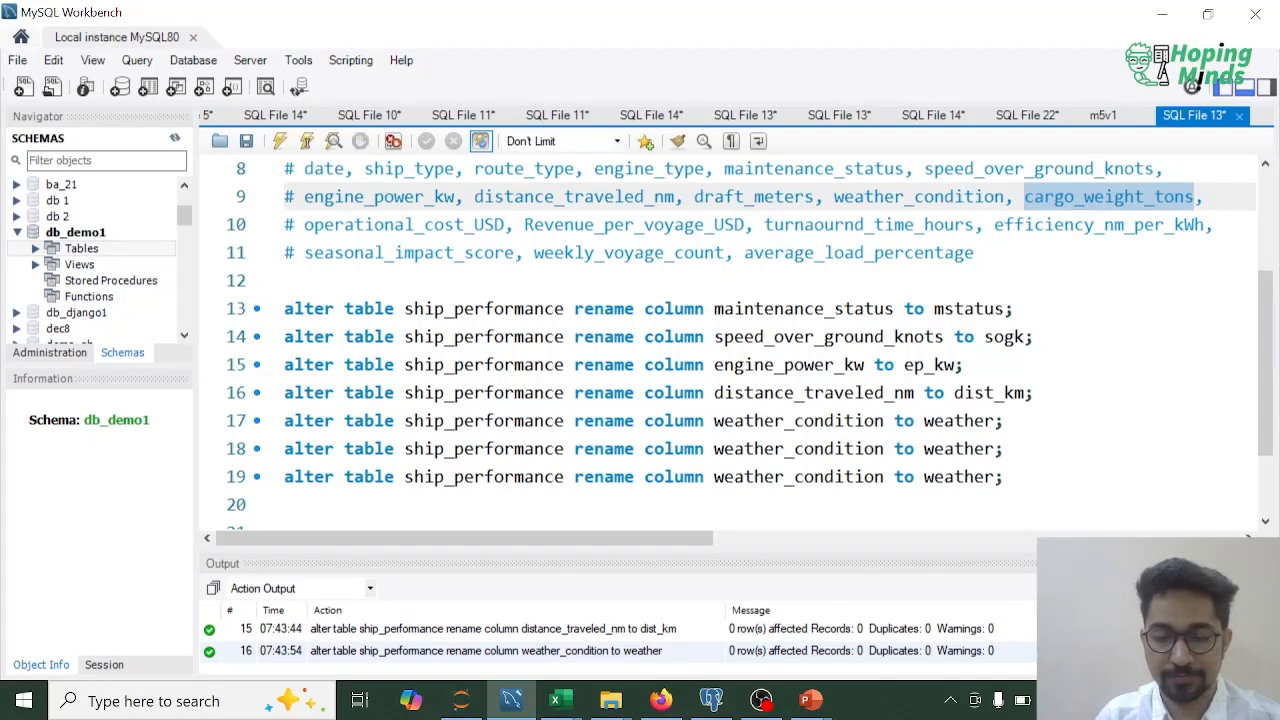
double_click(798, 448)
key(ctrl+v)
Set the new column name on line 18 to cargo_wt and run that statement.
double_click(958, 448)
text(cargo_w)
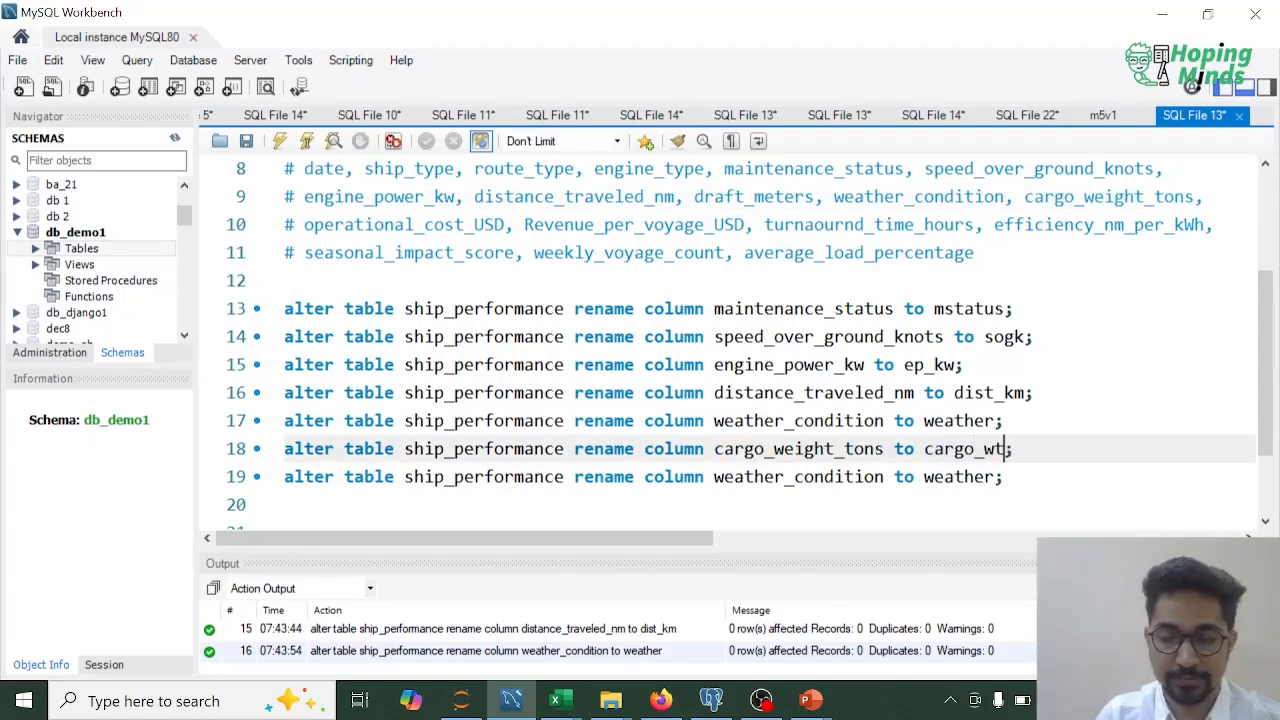
text(t)
key(End)
key(shift+Home)
key(ctrl+shift+Return)
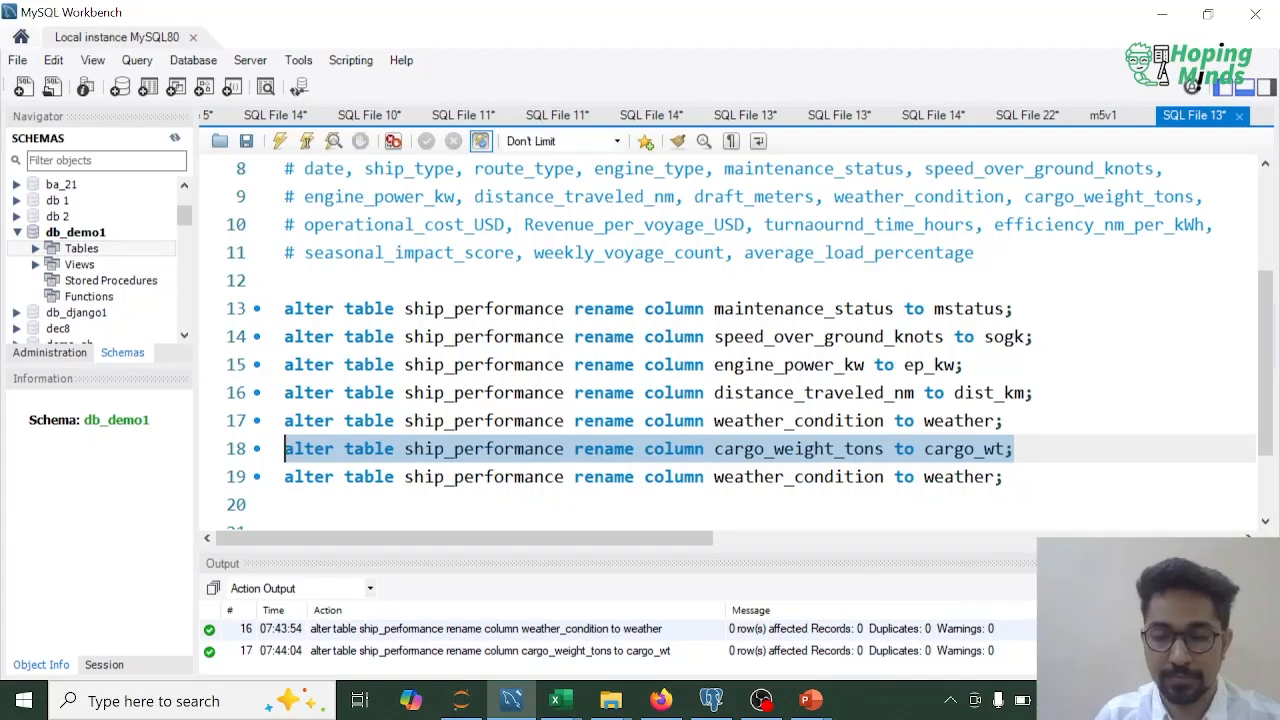
Change line 19 to rename the column operational_cost_USD to Op_cost.
double_click(466, 224)
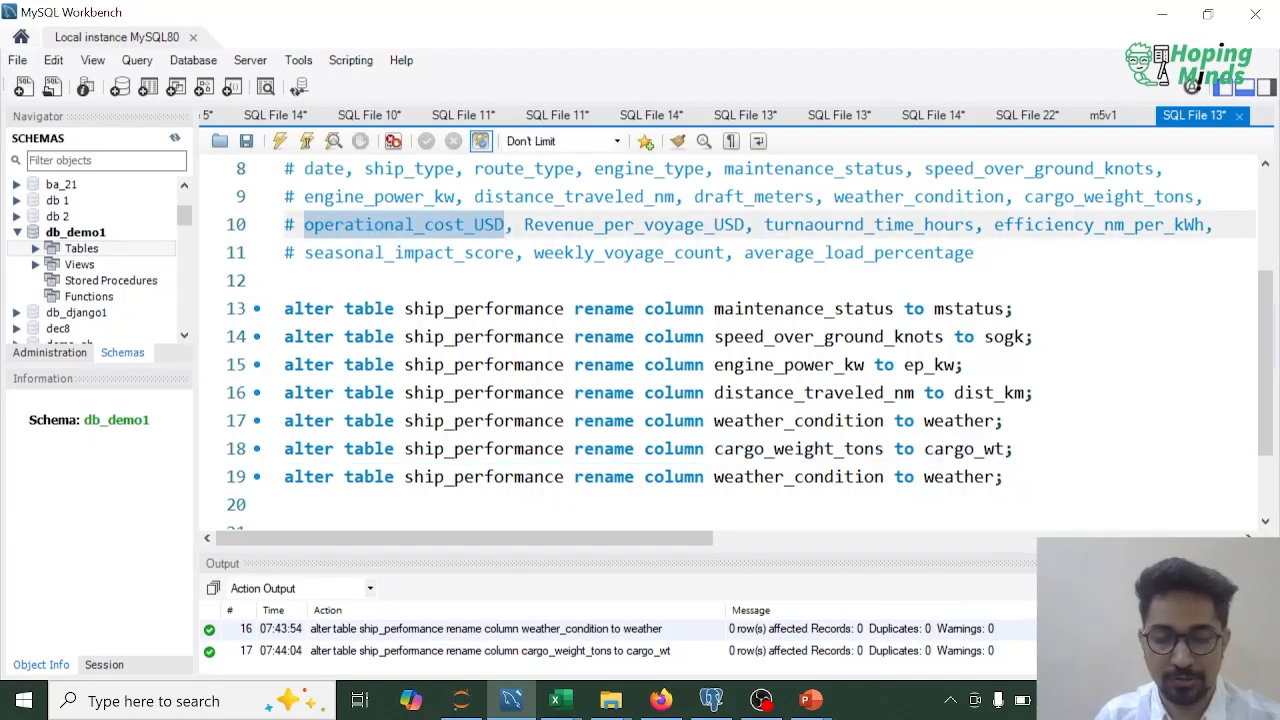
double_click(800, 477)
key(ctrl+v)
double_click(1003, 477)
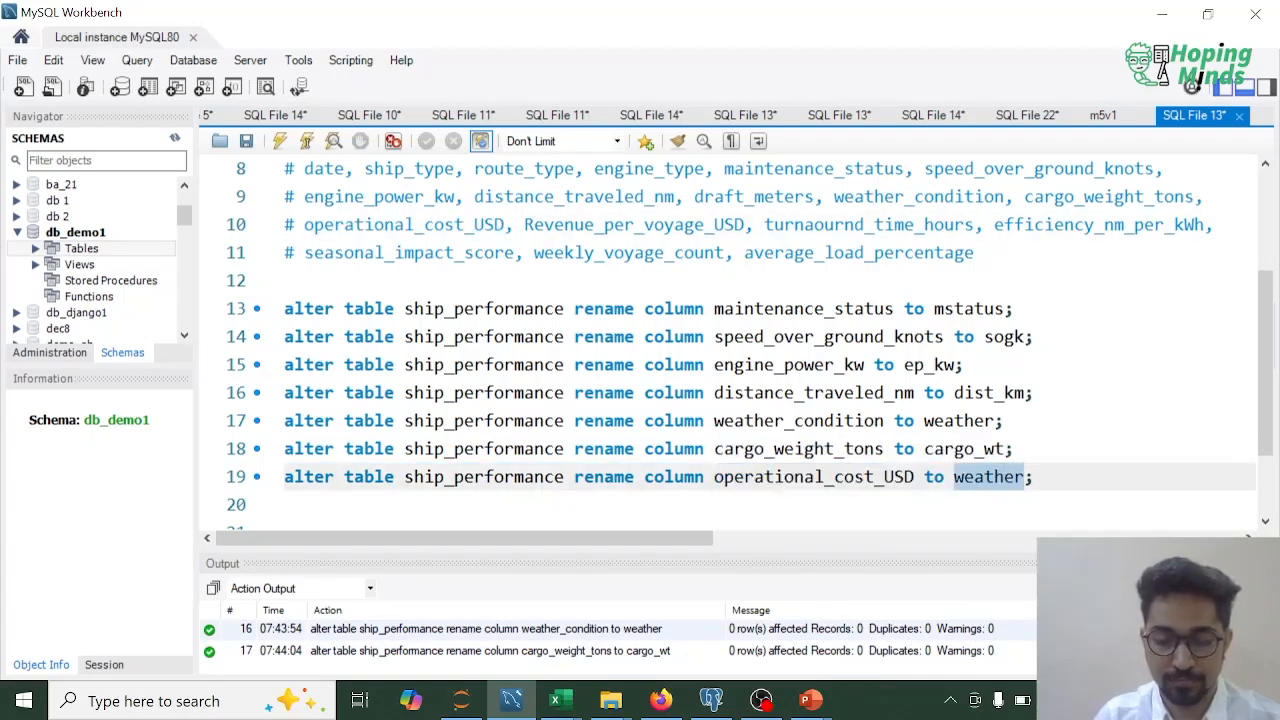
text(Op_cost)
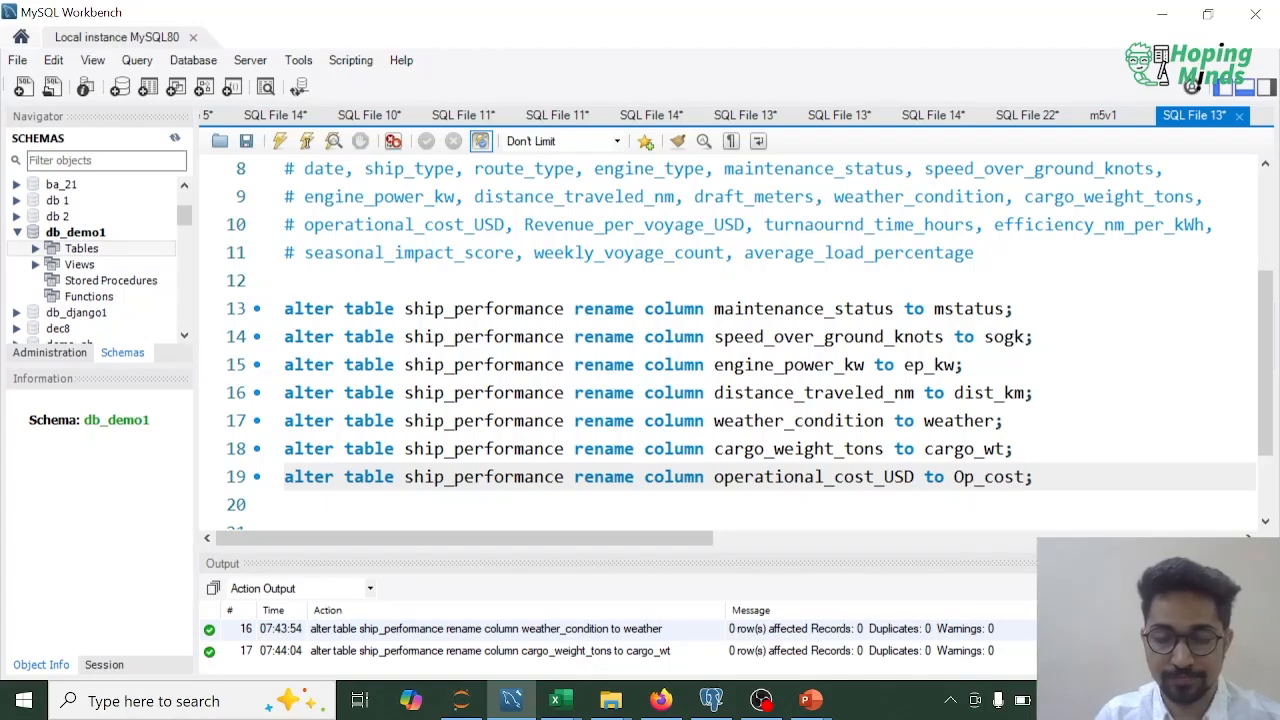
Change the new column name on line 19 to lowercase op_cost and run that statement.
key(Left)
key(Left)
key(Left)
key(Left)
key(Left)
key(BackSpace)
key(BackSpace)
text(op)
key(Home)
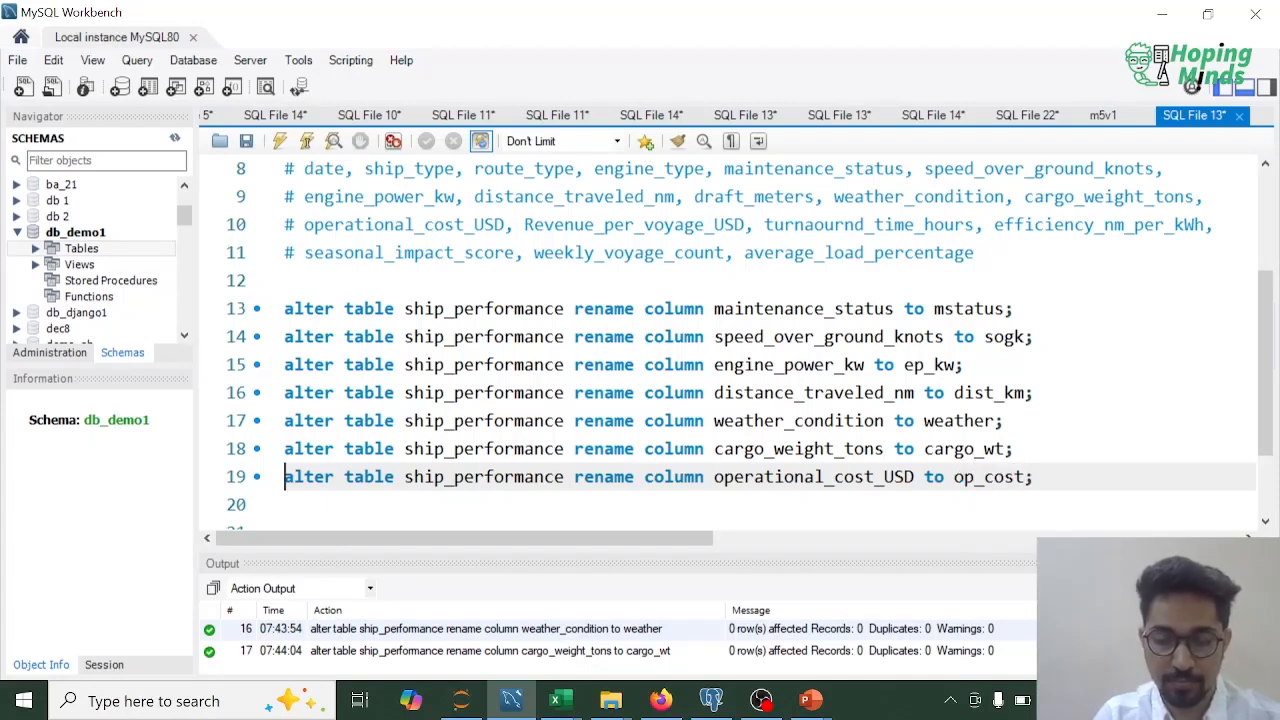
key(shift+End)
key(ctrl+Return)
key(End)
key(Down)
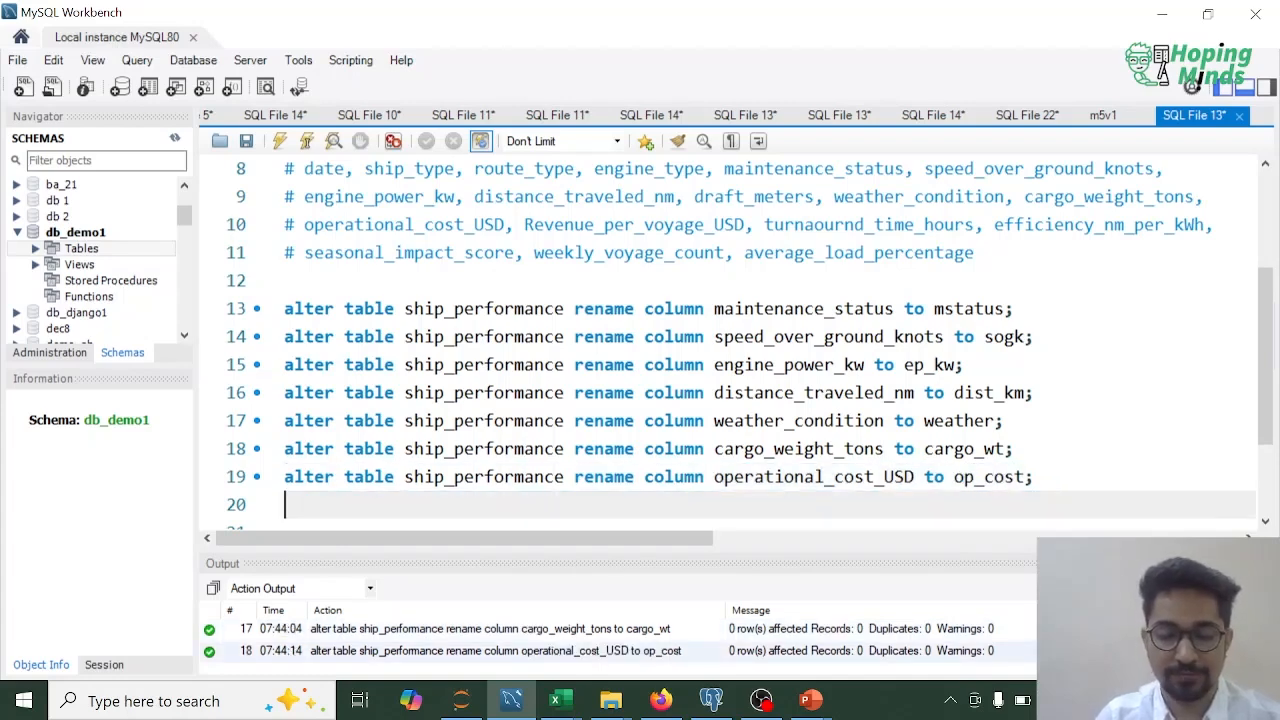
Duplicate the operational_cost_USD rename statement onto line 20 and change its source column to Revenue_per_voyage_USD.
key(Up)
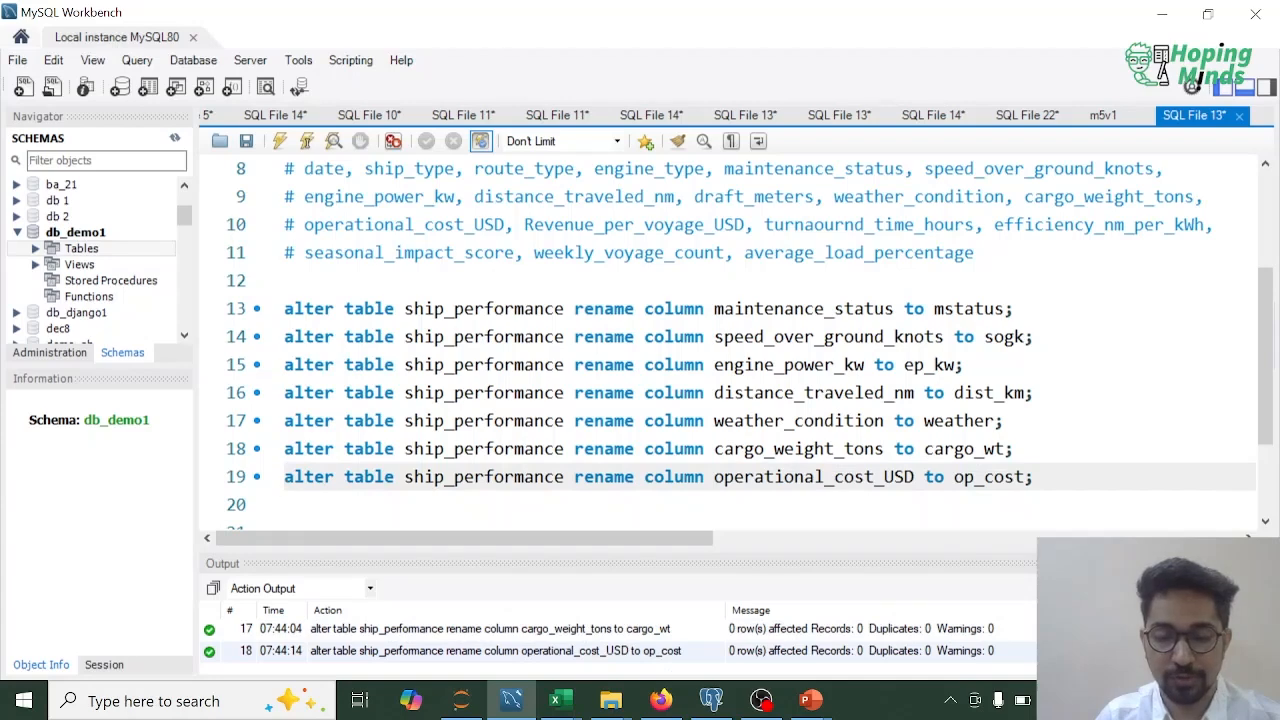
key(shift+End)
key(ctrl+c)
key(End)
key(Down)
key(ctrl+v)
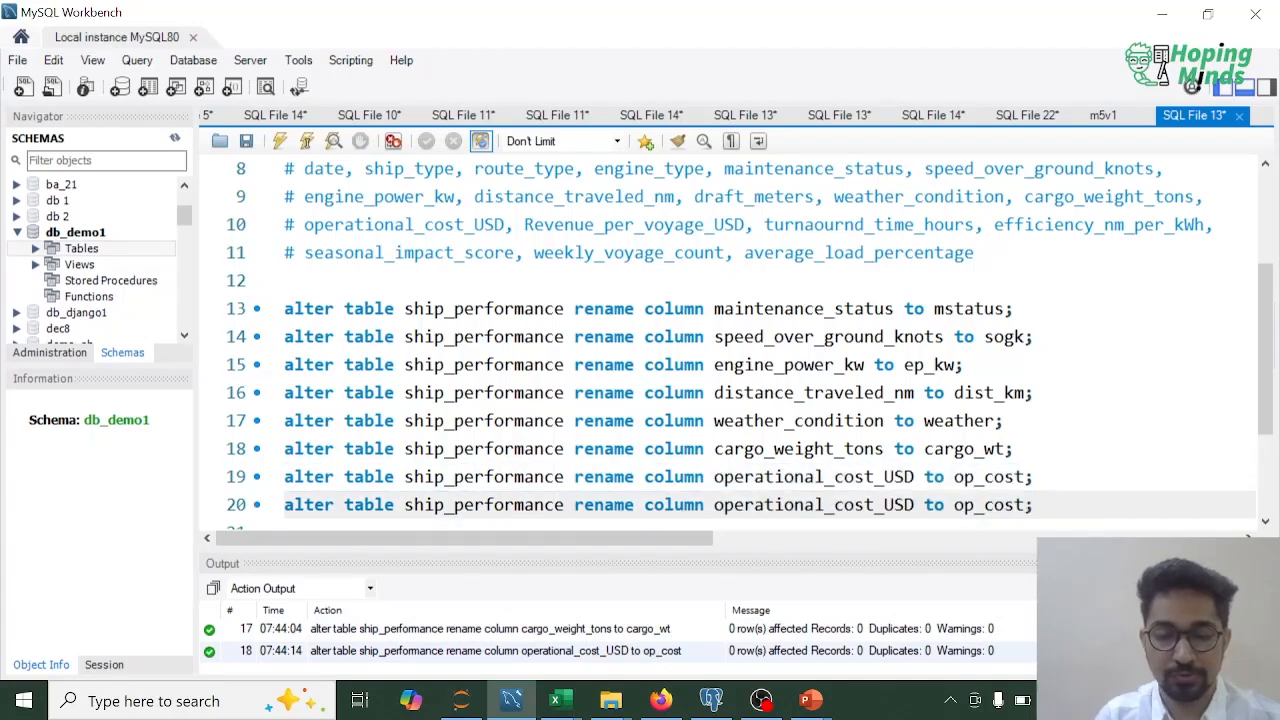
double_click(614, 224)
double_click(814, 505)
key(ctrl+v)
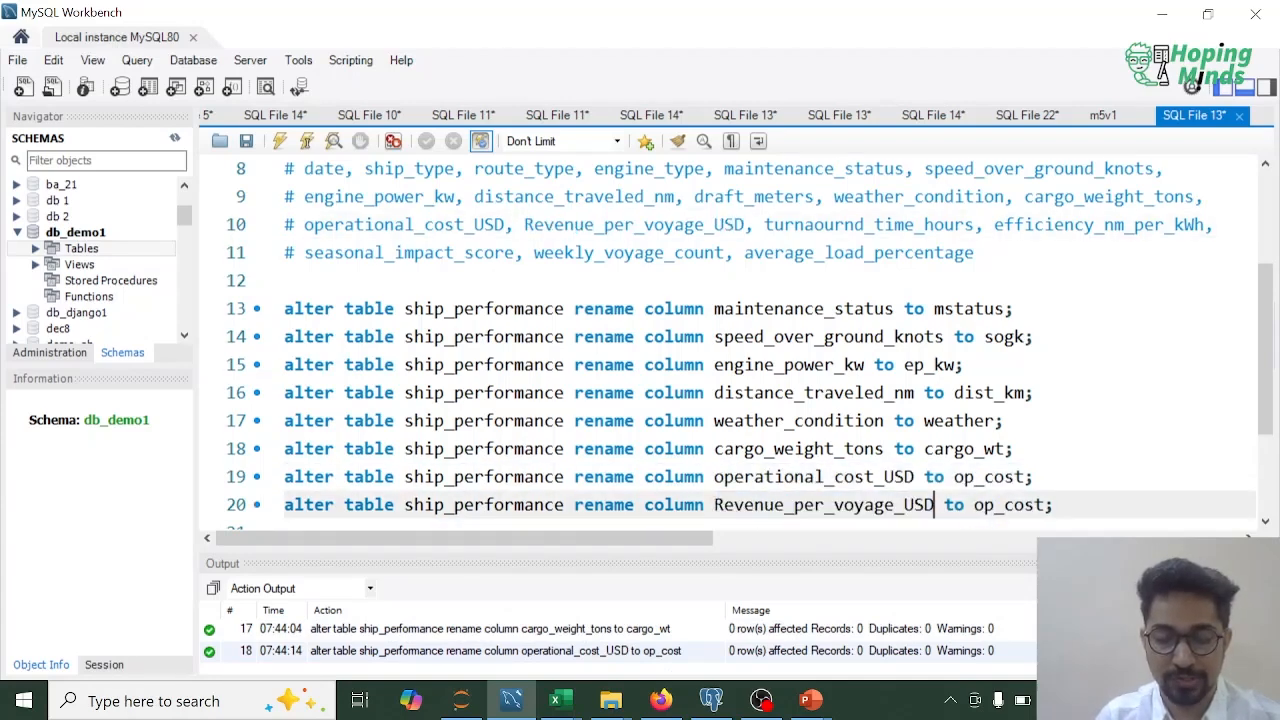
Set the new column name on line 20 to rev_per_voy, run that statement, and add blank lines below it.
double_click(985, 505)
text(rev)
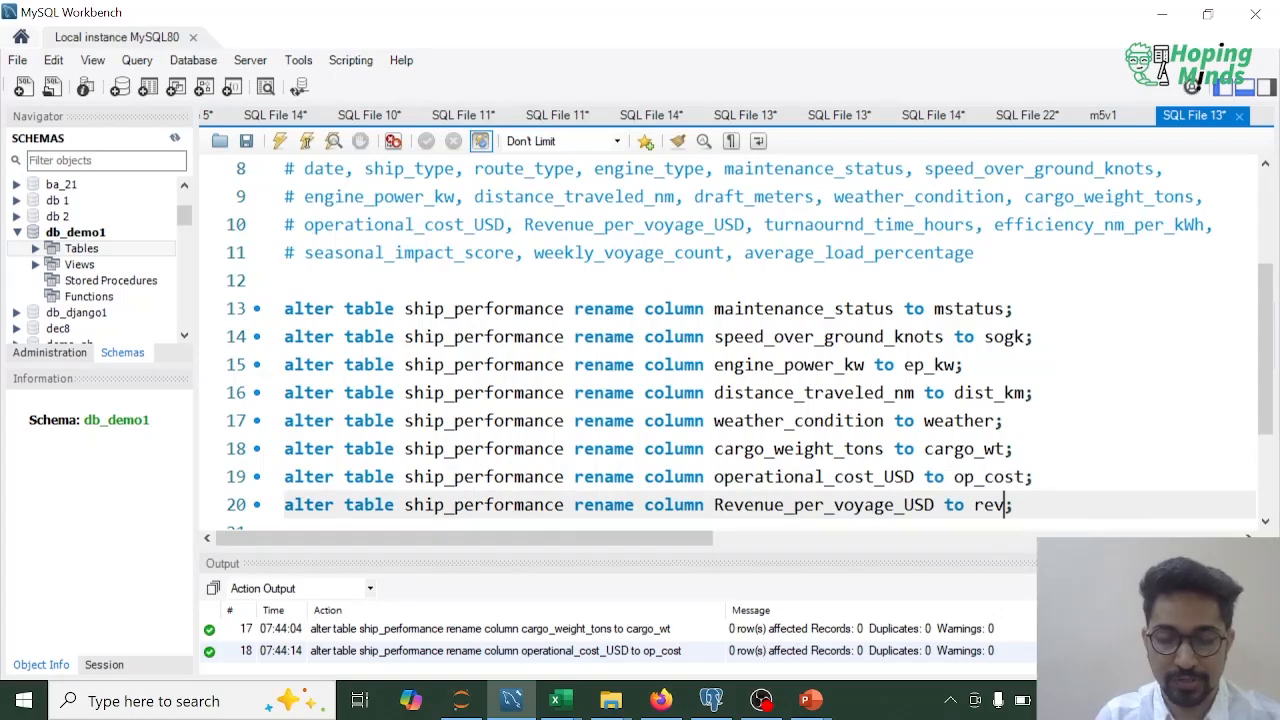
text(_)
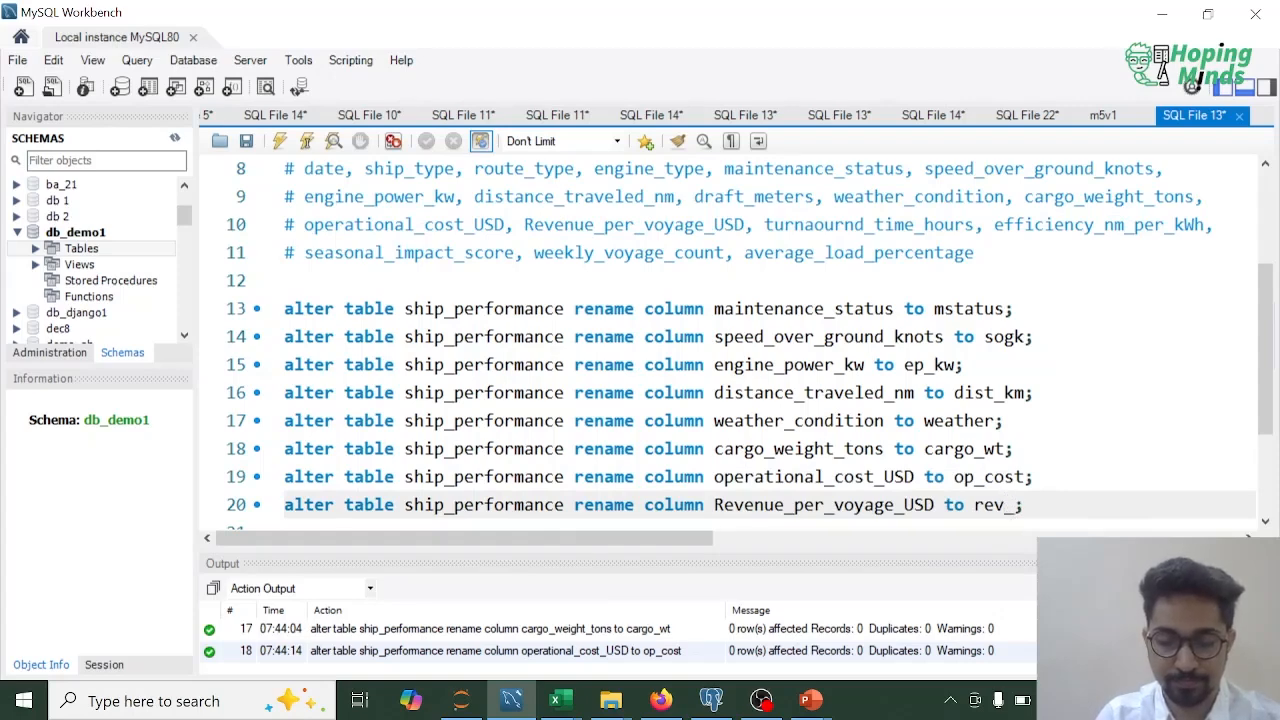
text(per_voy)
key(End)
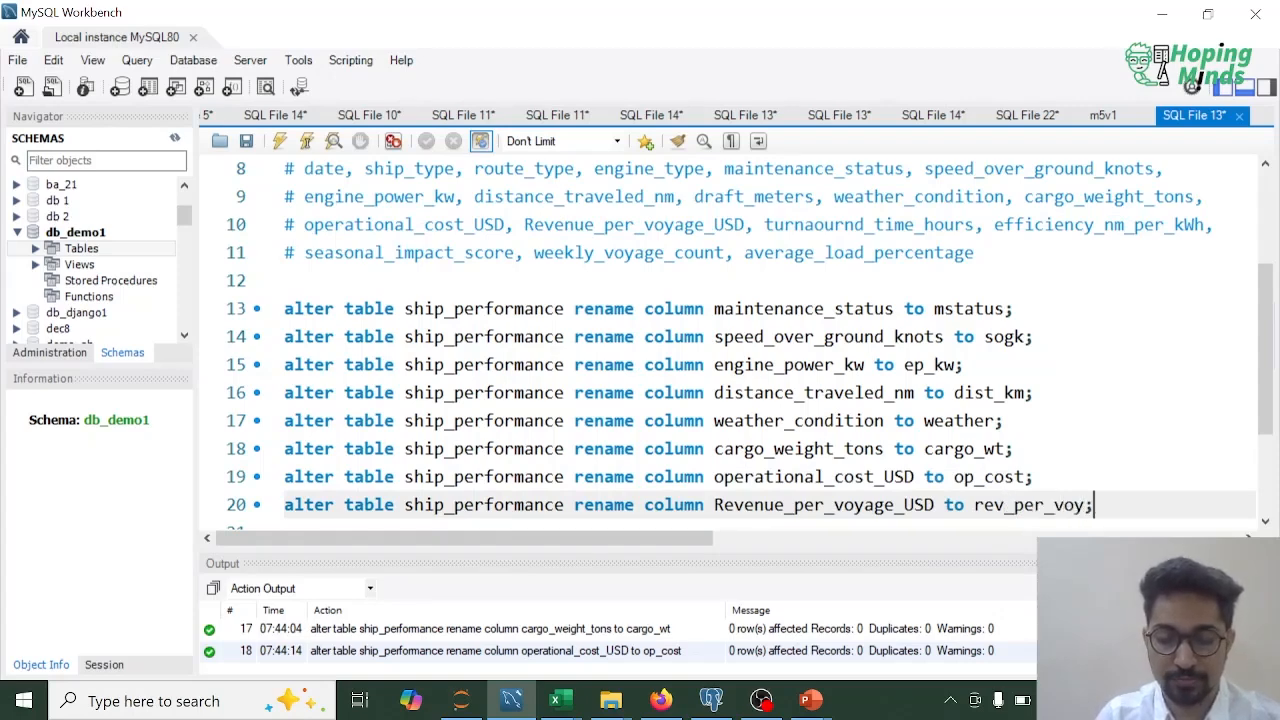
key(ctrl+Return)
key(Return)
key(Return)
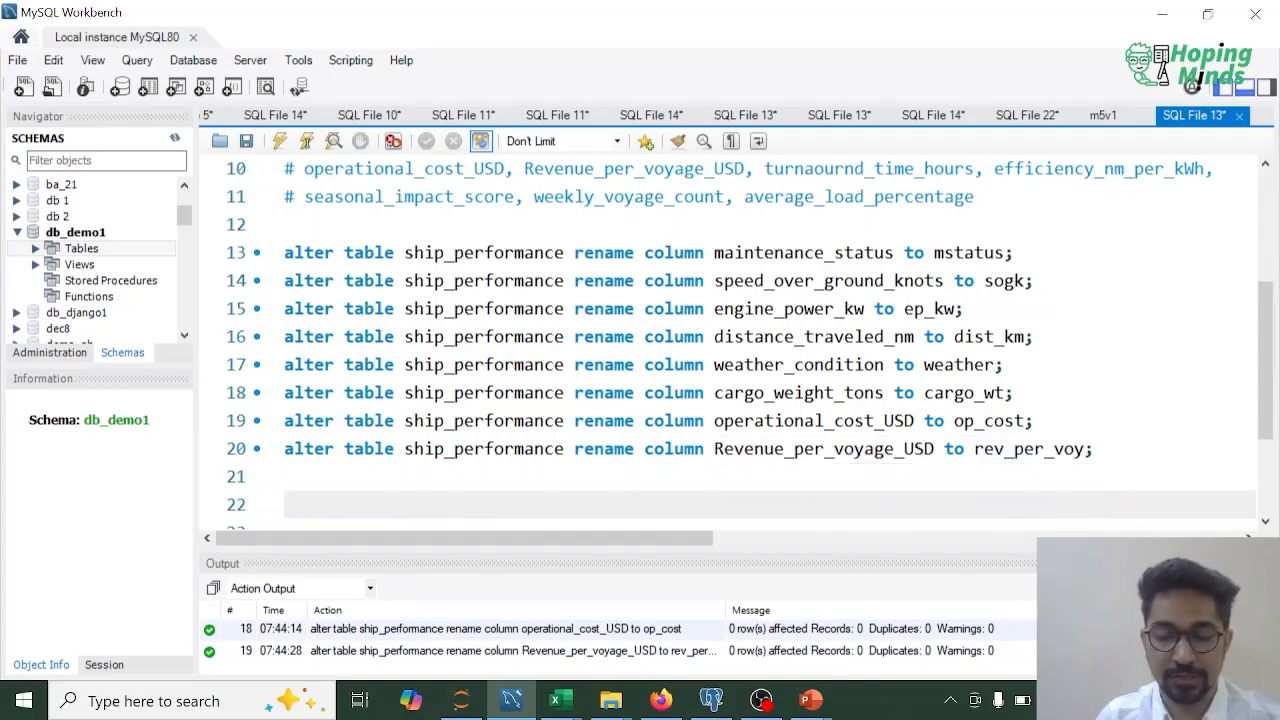
Duplicate the Revenue_per_voyage_USD rename statement onto line 21 and change its source column to turnaournd_time_hours.
key(Left)
key(Left)
key(shift+Home)
key(ctrl+c)
key(Down)
key(ctrl+v)
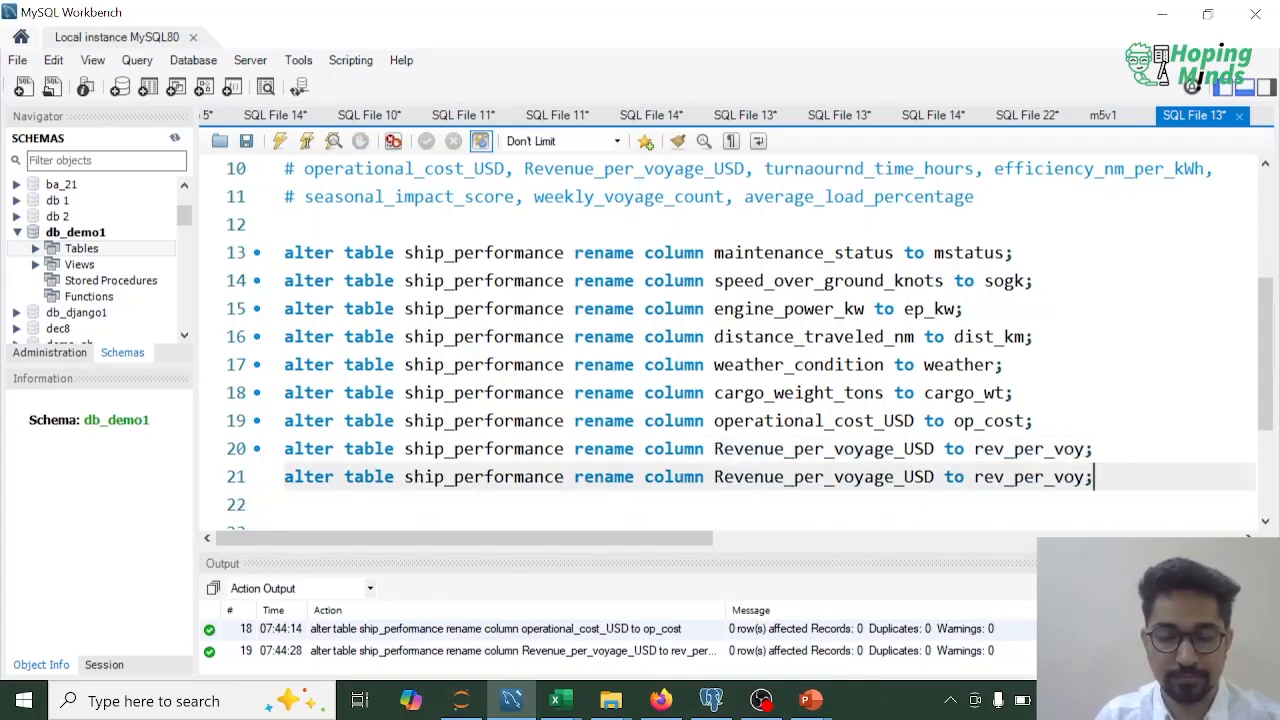
double_click(868, 169)
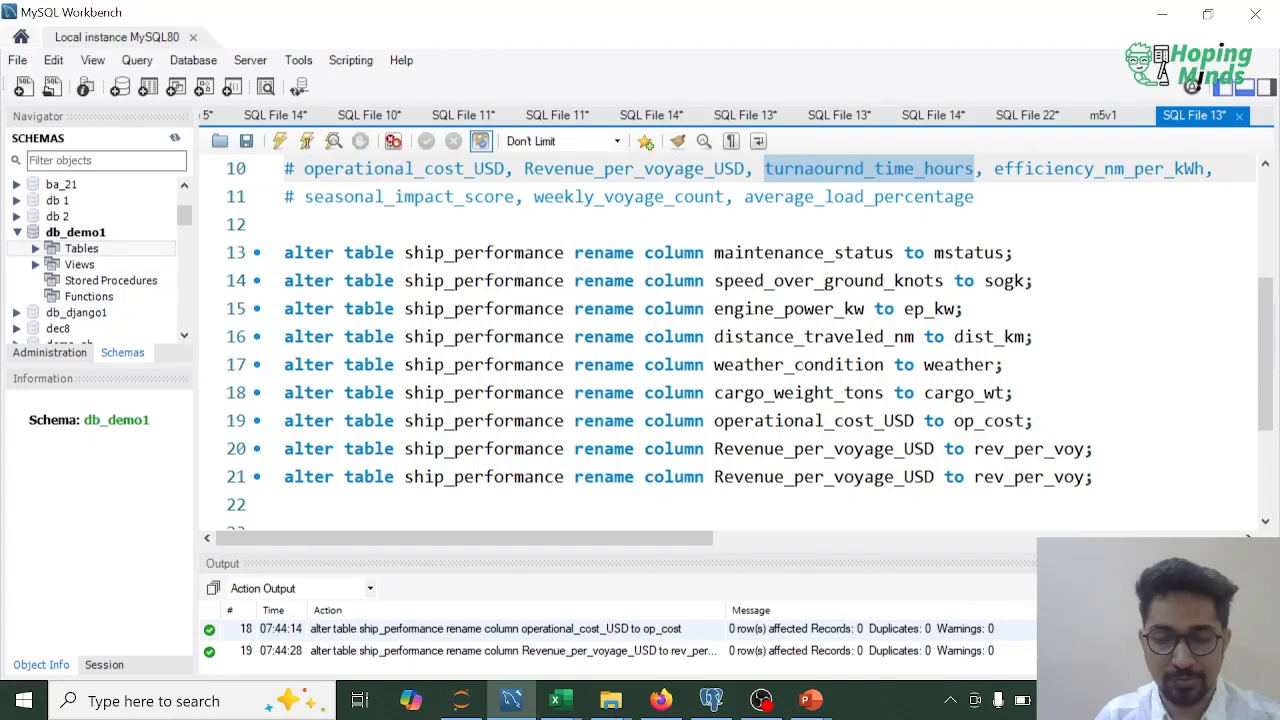
double_click(745, 477)
key(ctrl+v)
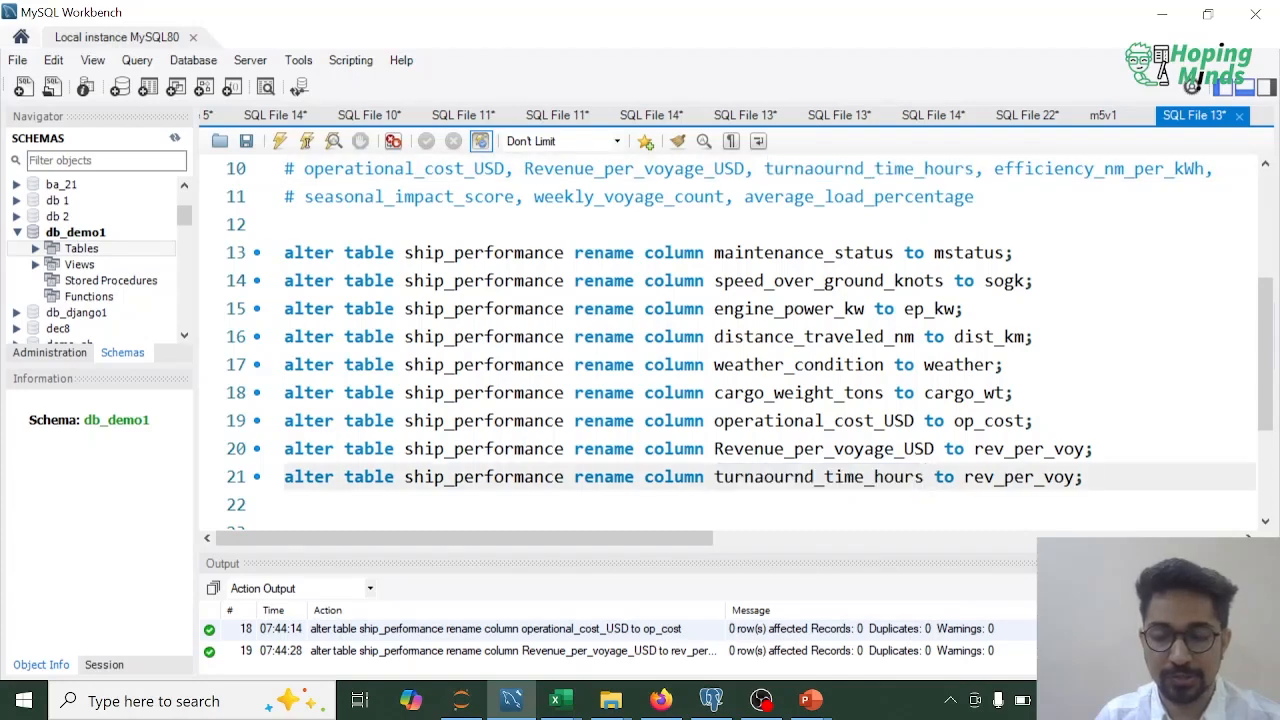
Set the new column name on line 21 to TAT_hrs and try to run that statement.
double_click(1004, 477)
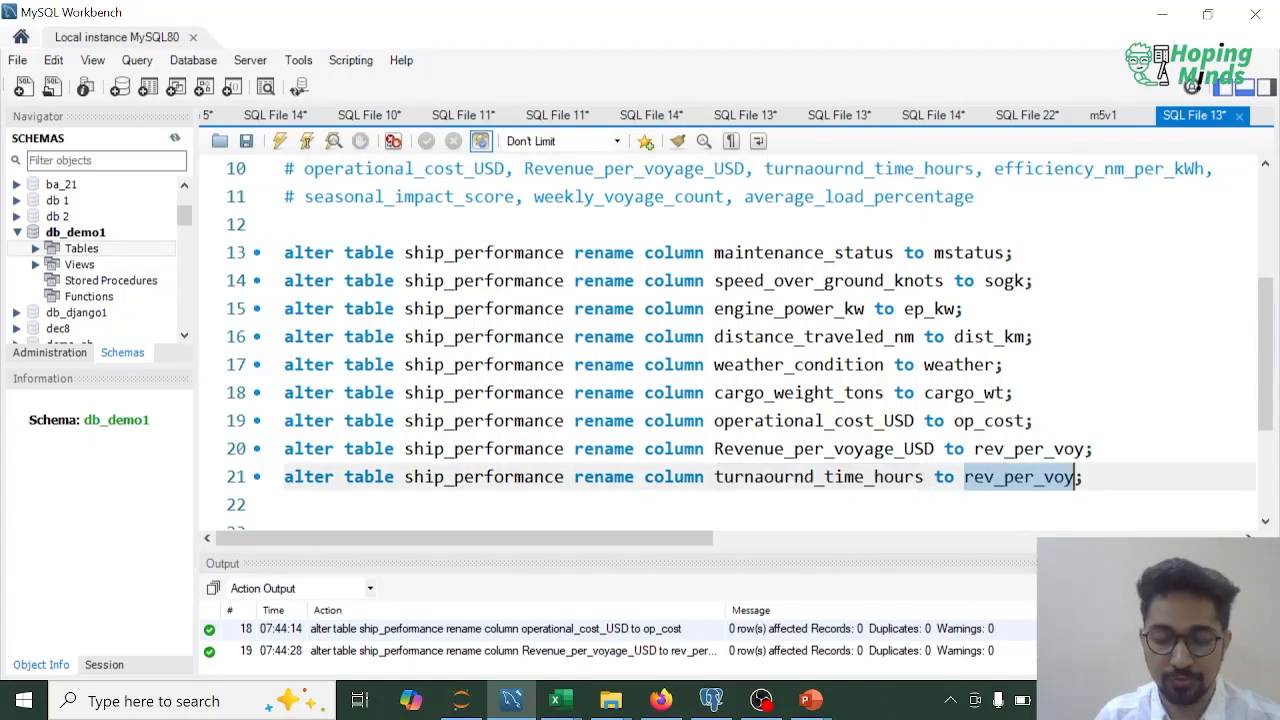
text(TA)
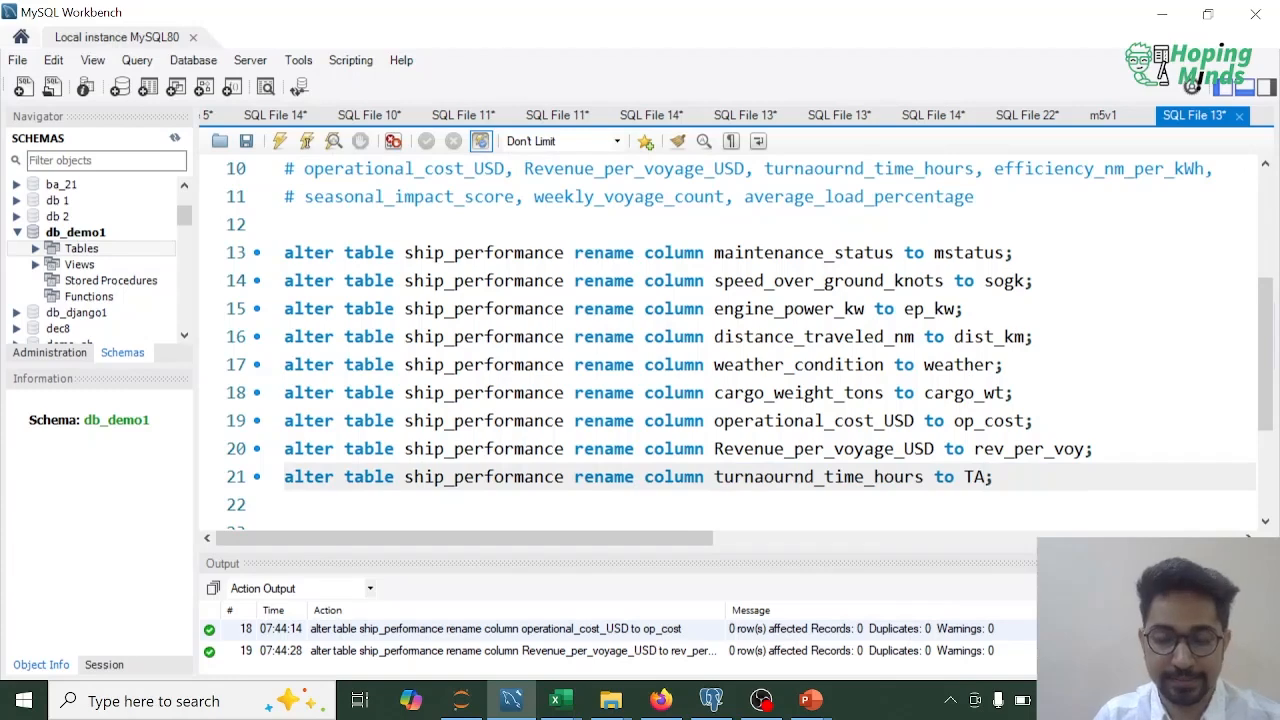
text(T_hrs)
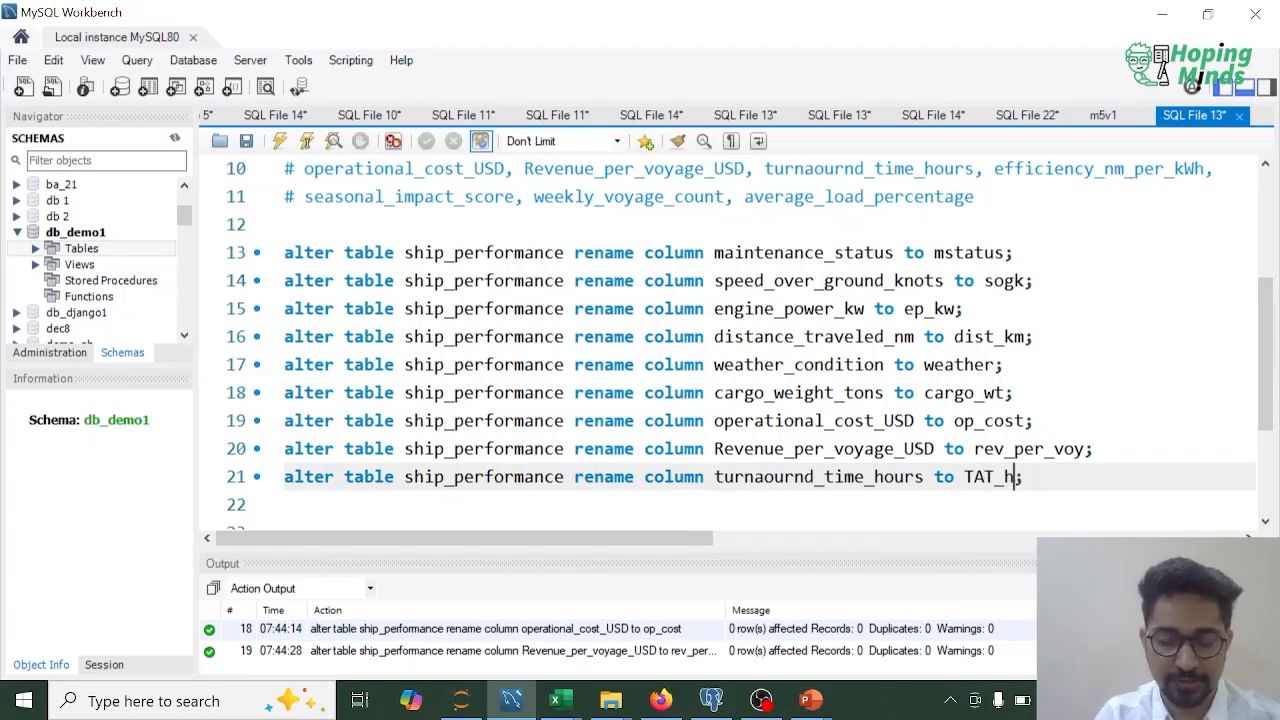
key(End)
key(shift+Home)
key(ctrl+shift+Return)
key(End)
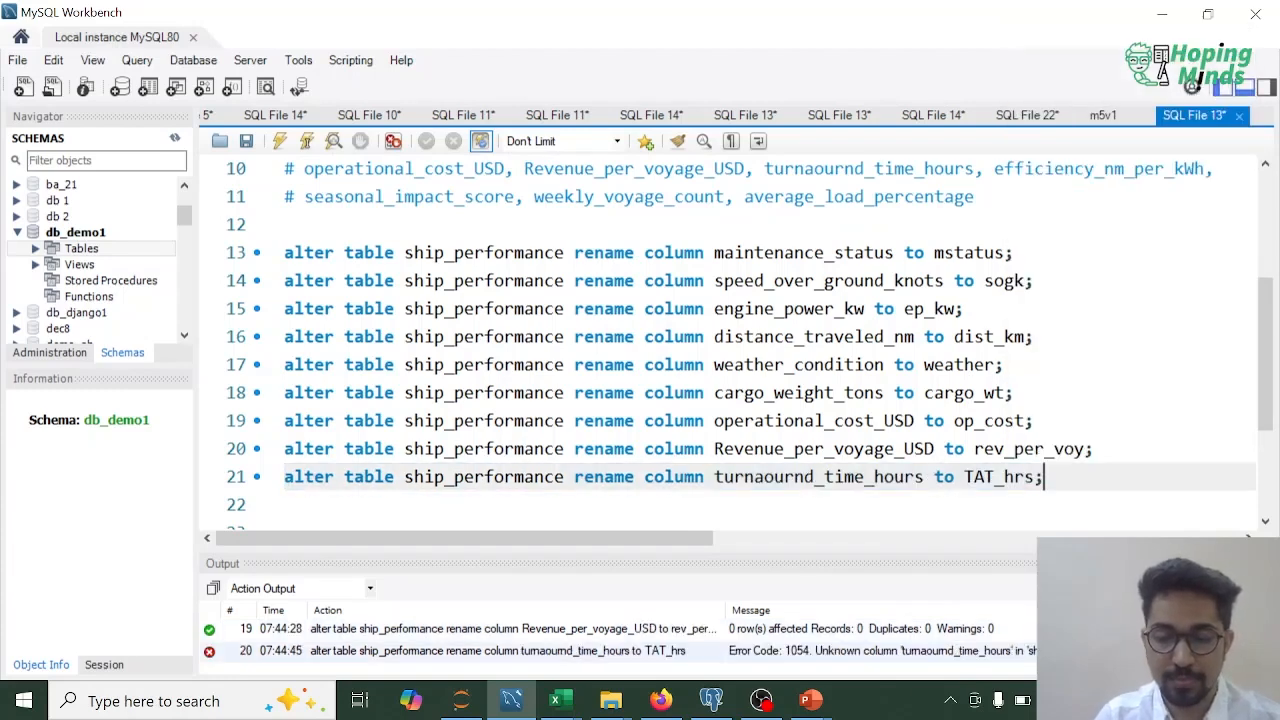
Duplicate the turnaournd_time_hours rename statement onto line 22 and change its source column to efficiency_nm_per_kWh.
key(Return)
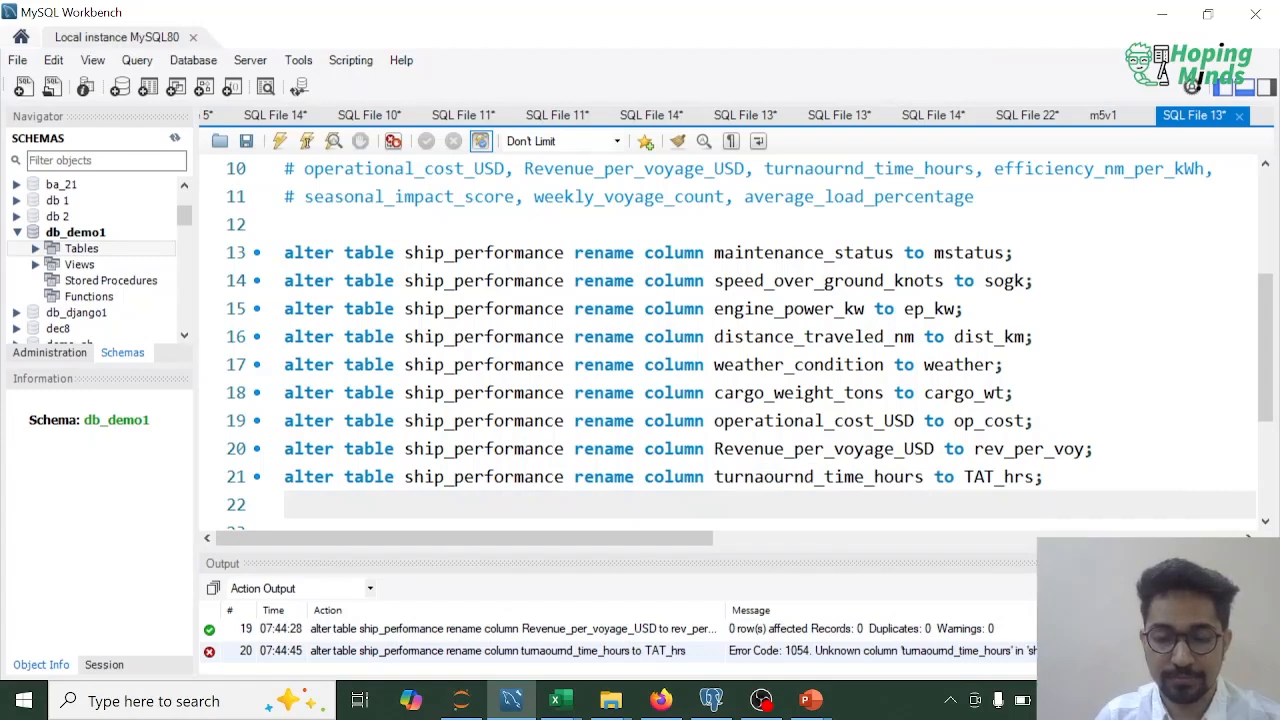
key(Left)
key(shift+Home)
key(ctrl+c)
key(End)
key(Return)
key(ctrl+v)
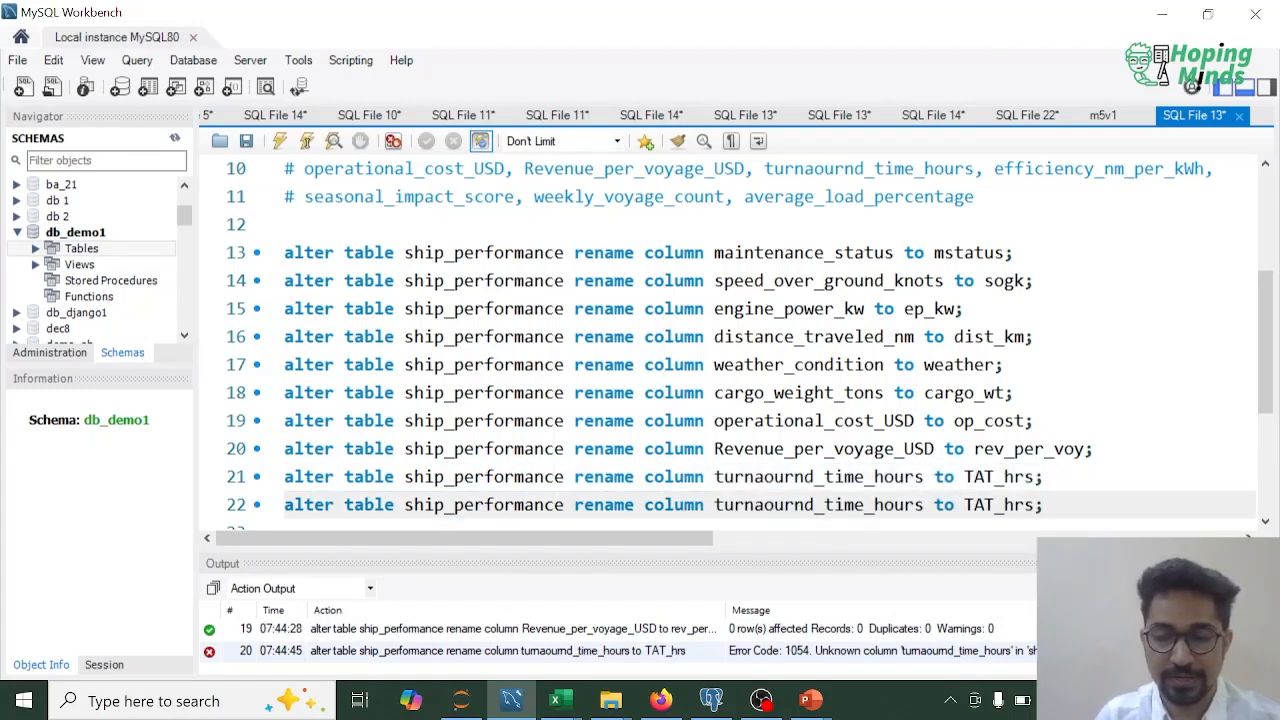
double_click(1099, 169)
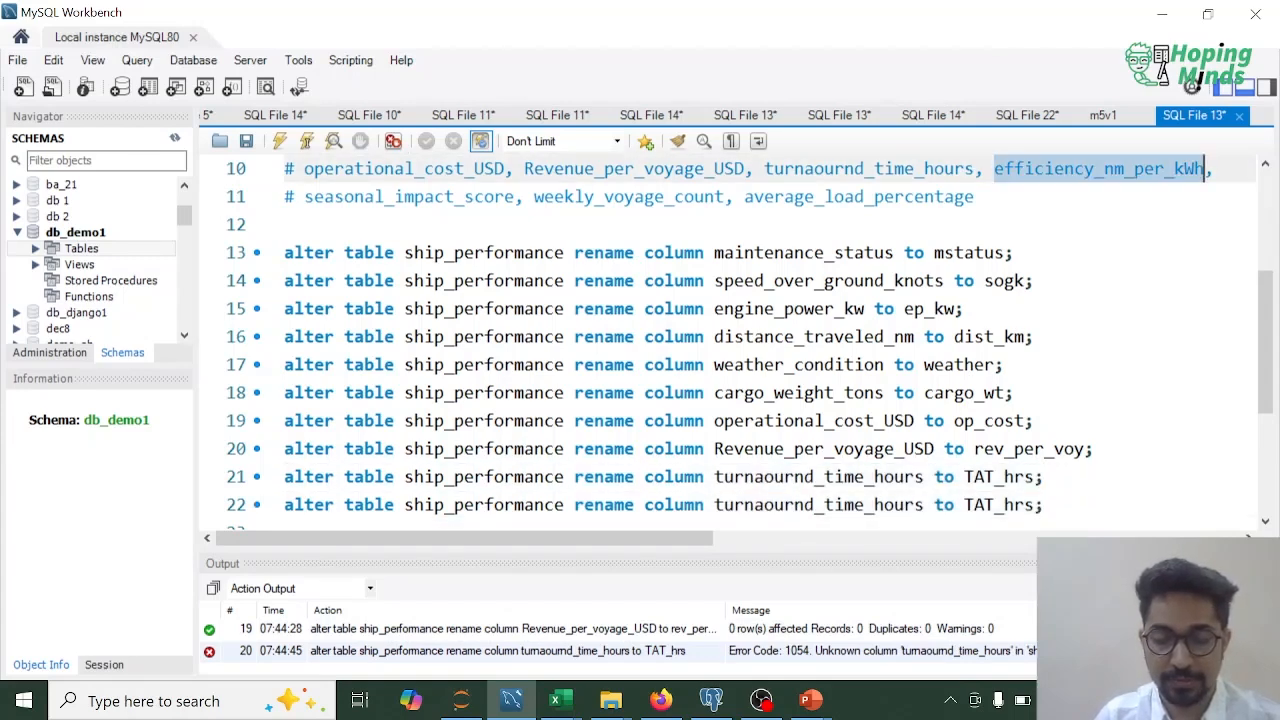
double_click(819, 505)
key(ctrl+v)
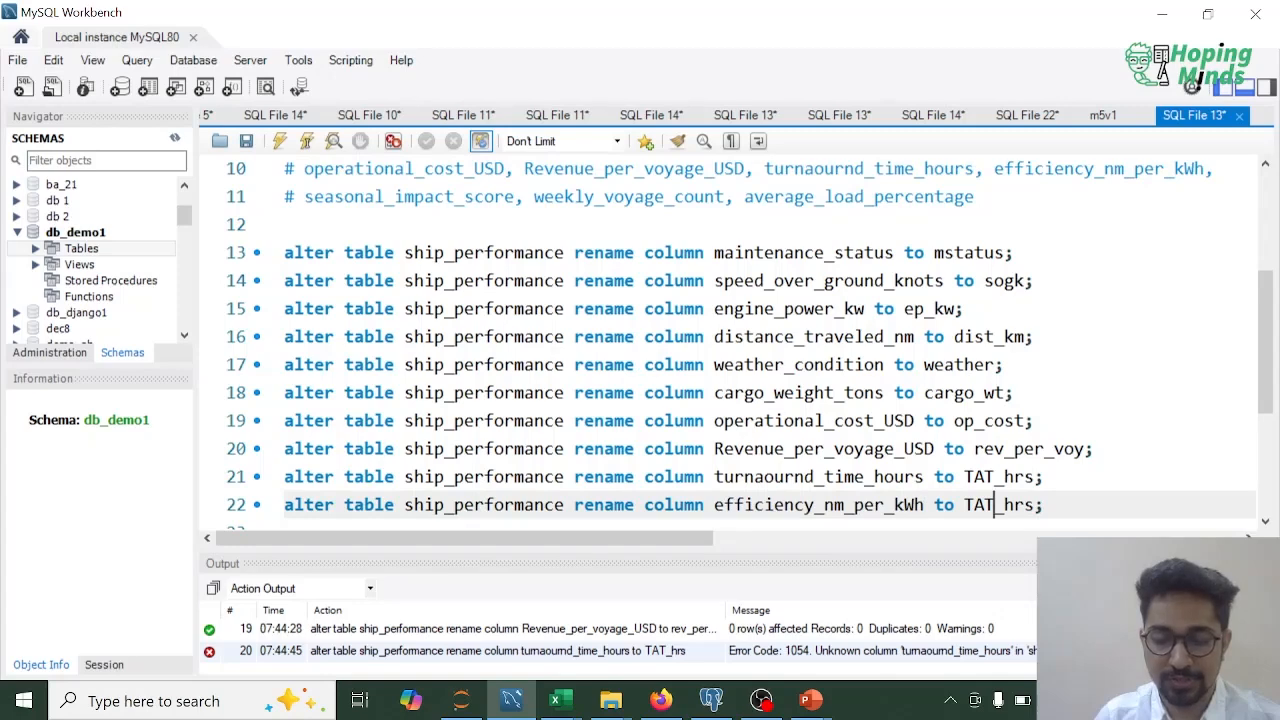
Set the new column name on line 22 to eff_nm_per_kWh and run that rename statement.
double_click(995, 505)
text(eff)
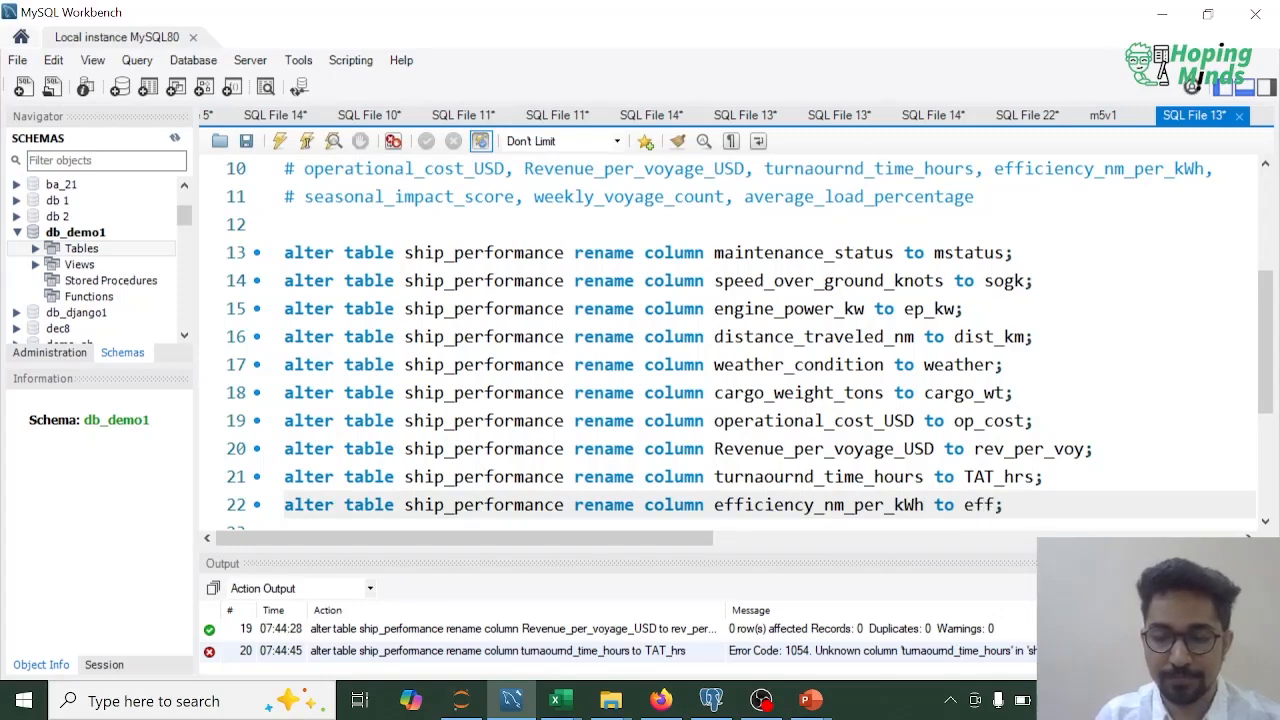
text(_)
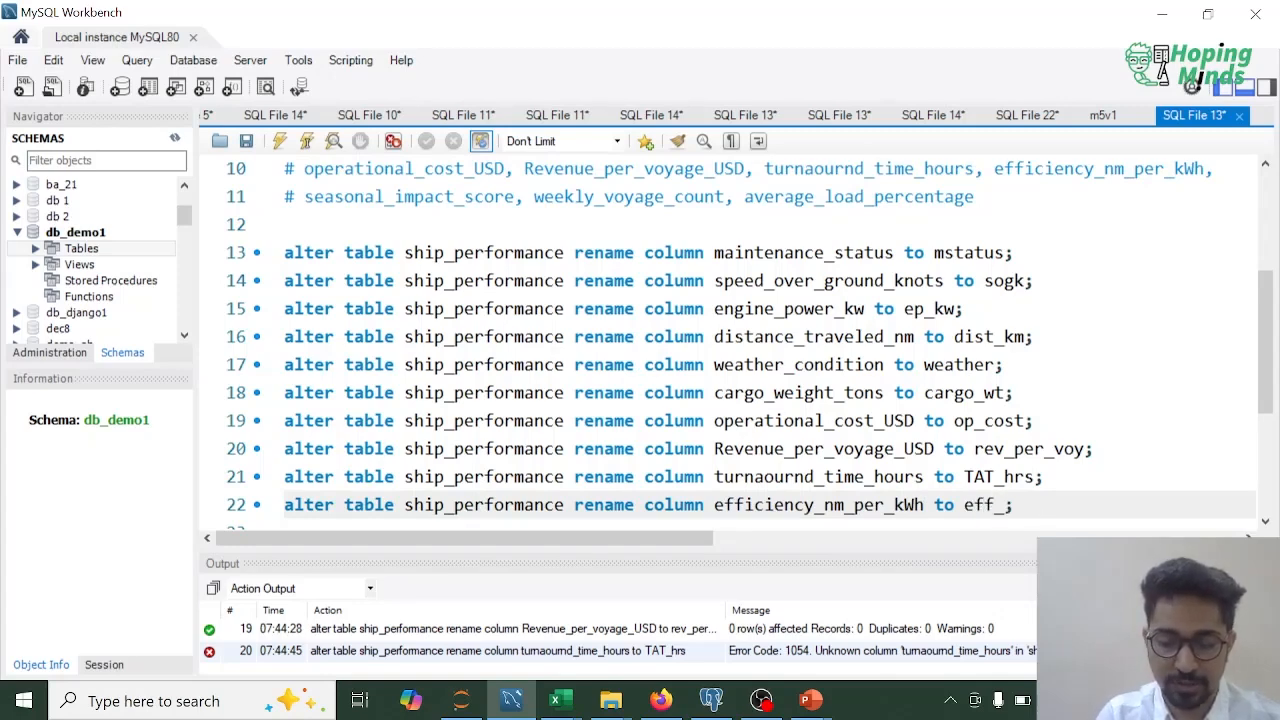
text(nm_)
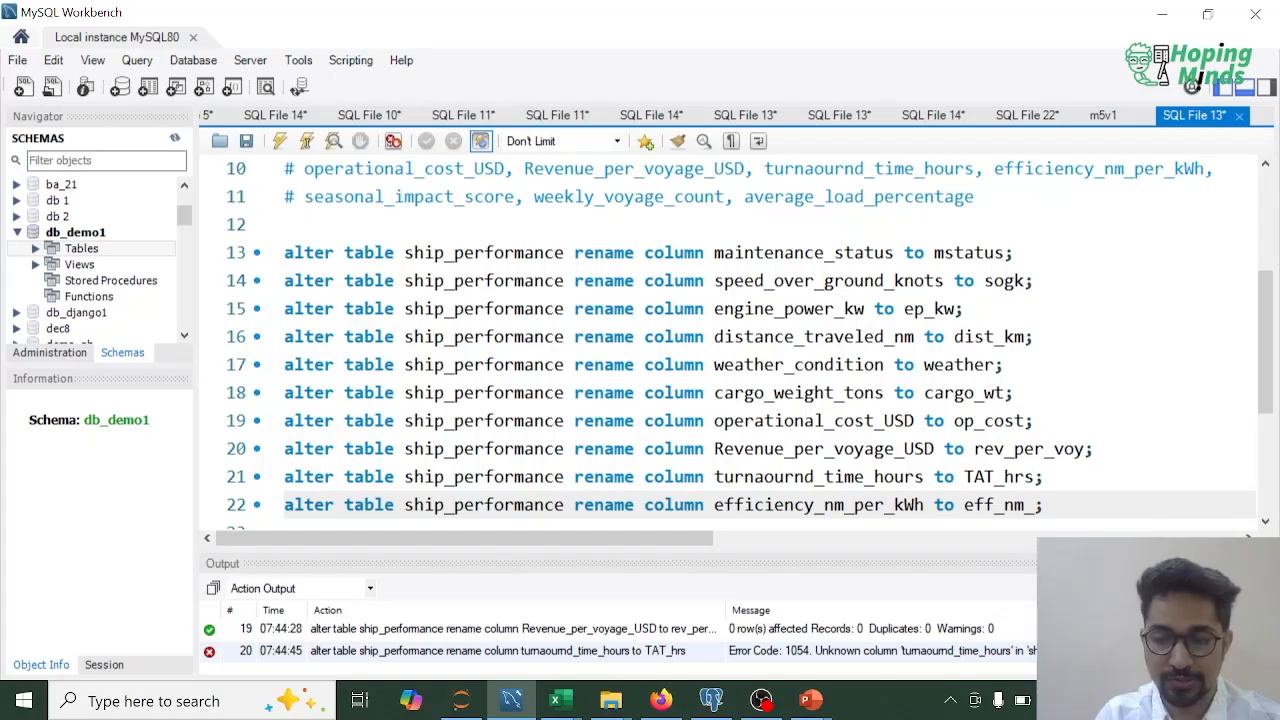
text(per_k)
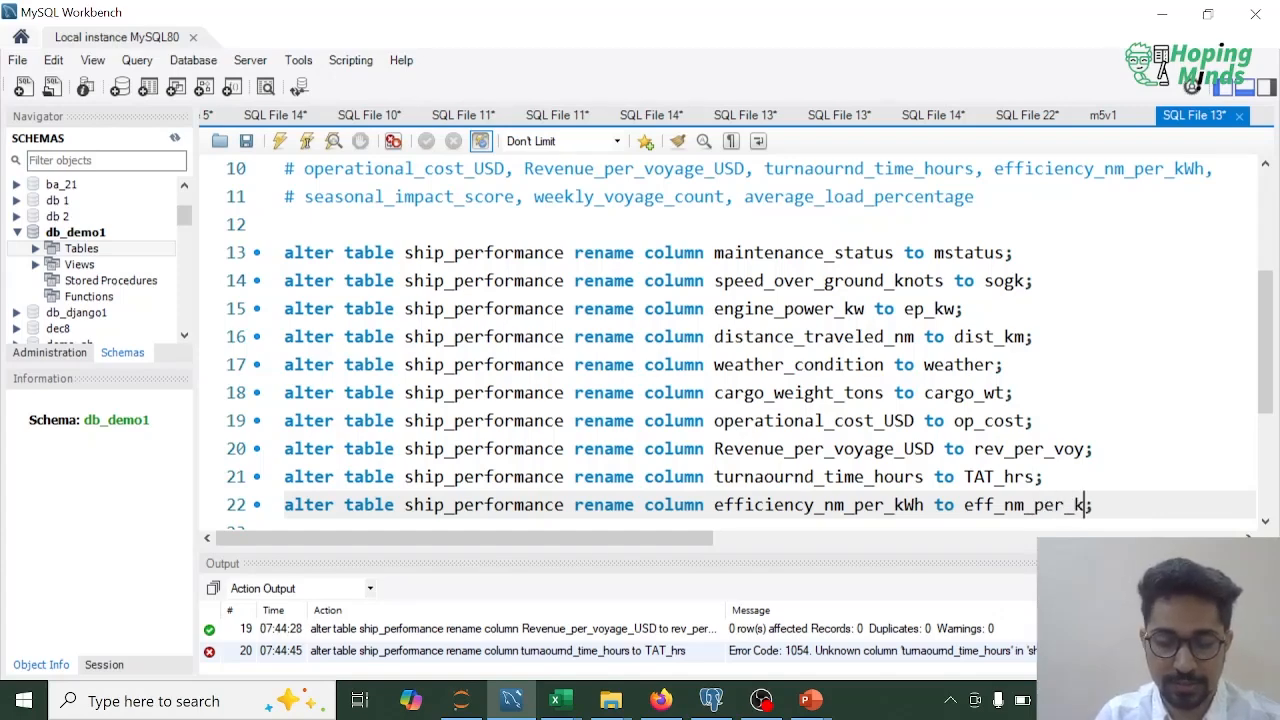
text(Wh)
key(Right)
key(Escape)
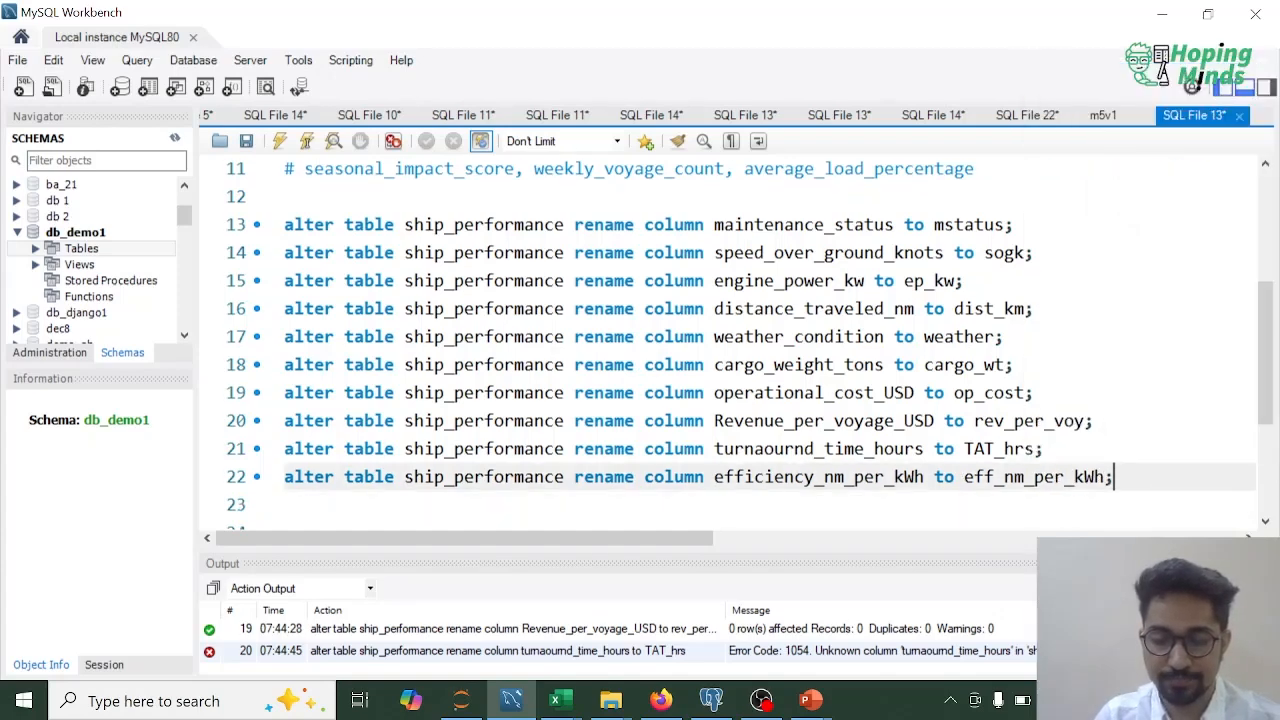
key(shift+Home)
key(ctrl+Return)
key(Left)
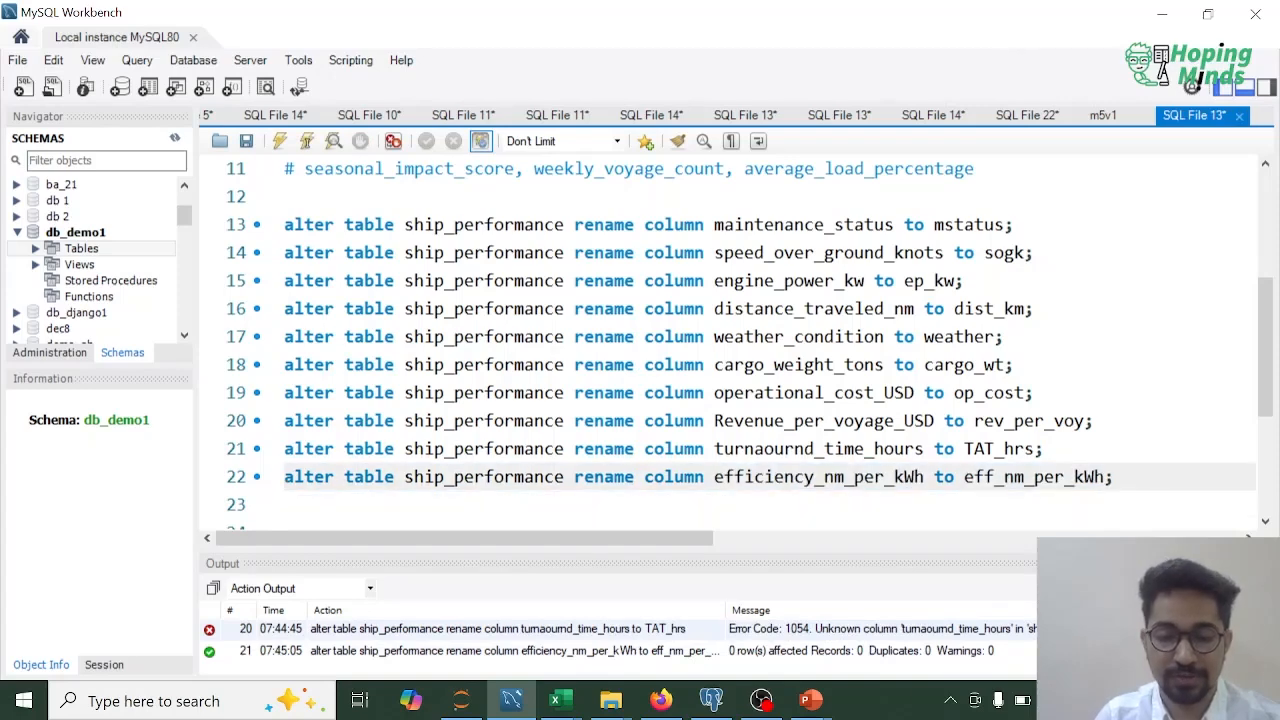
Duplicate the efficiency_nm_per_kWh rename statement onto line 23 and change its source column to seasonal_impact_score.
key(ctrl+d)
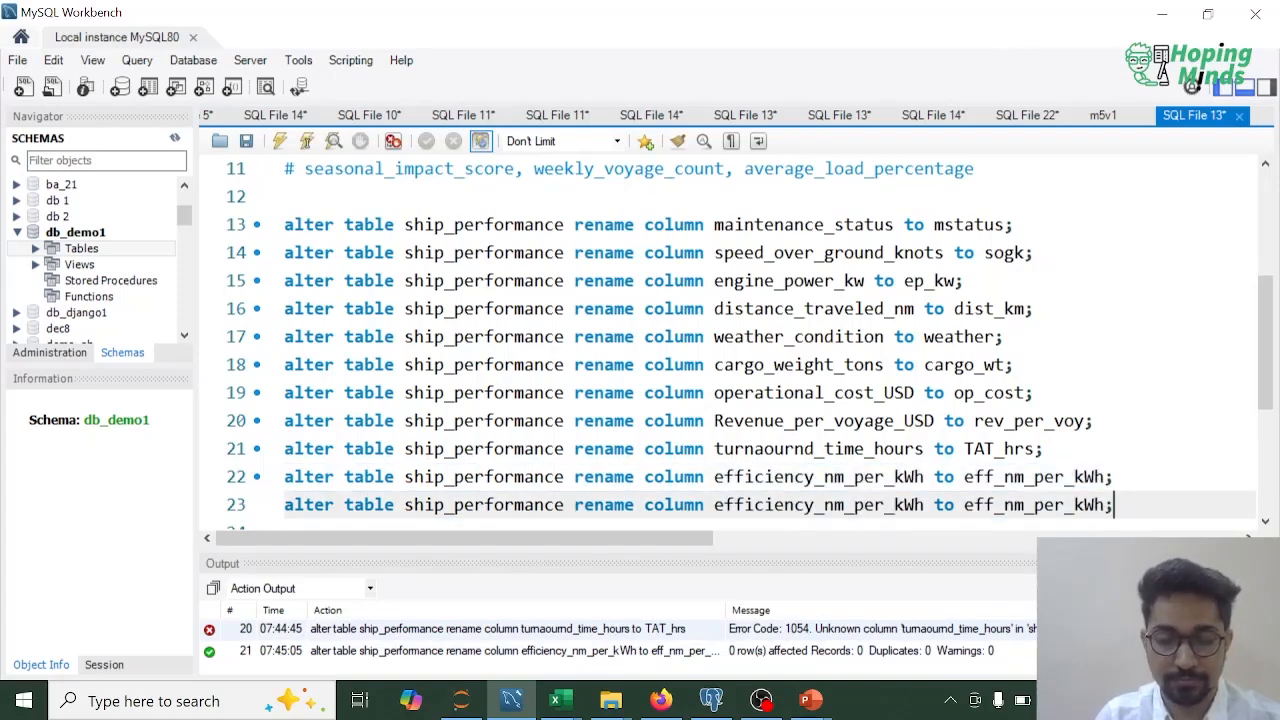
double_click(409, 169)
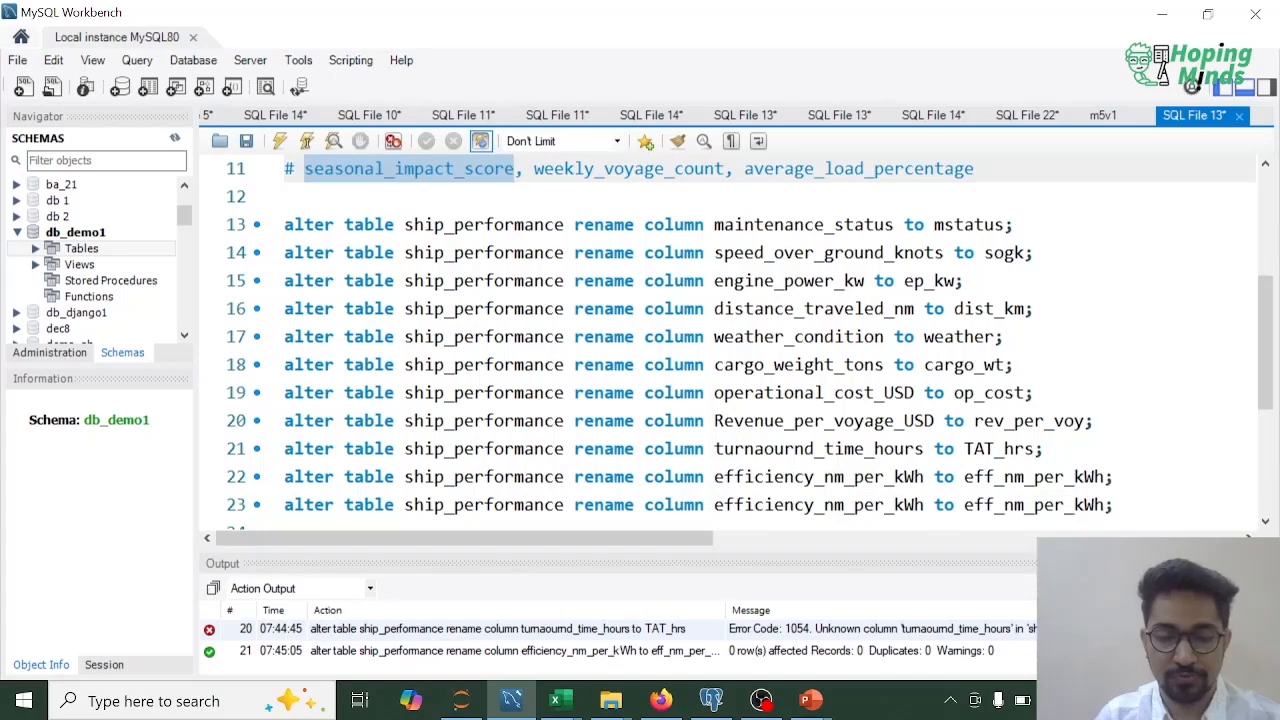
double_click(818, 505)
key(ctrl+v)
Set the new column name on line 23 to seas_im_score and run that rename statement.
double_click(1034, 505)
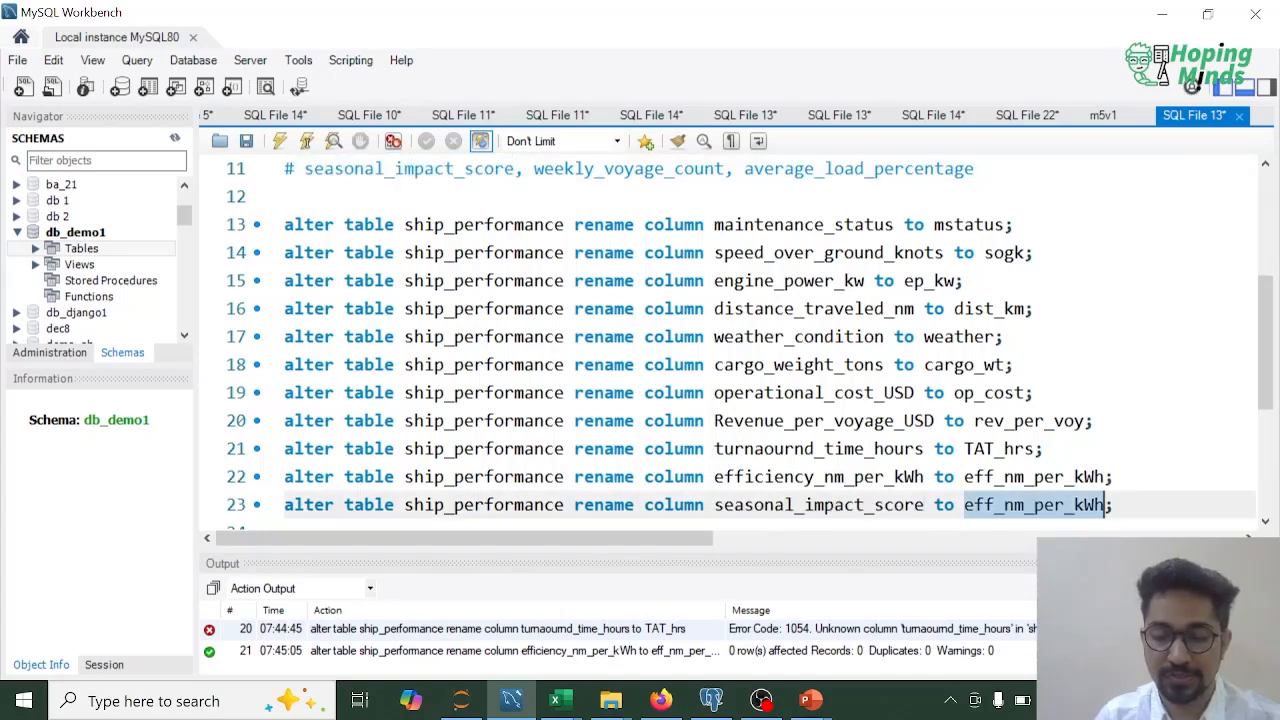
text(sea)
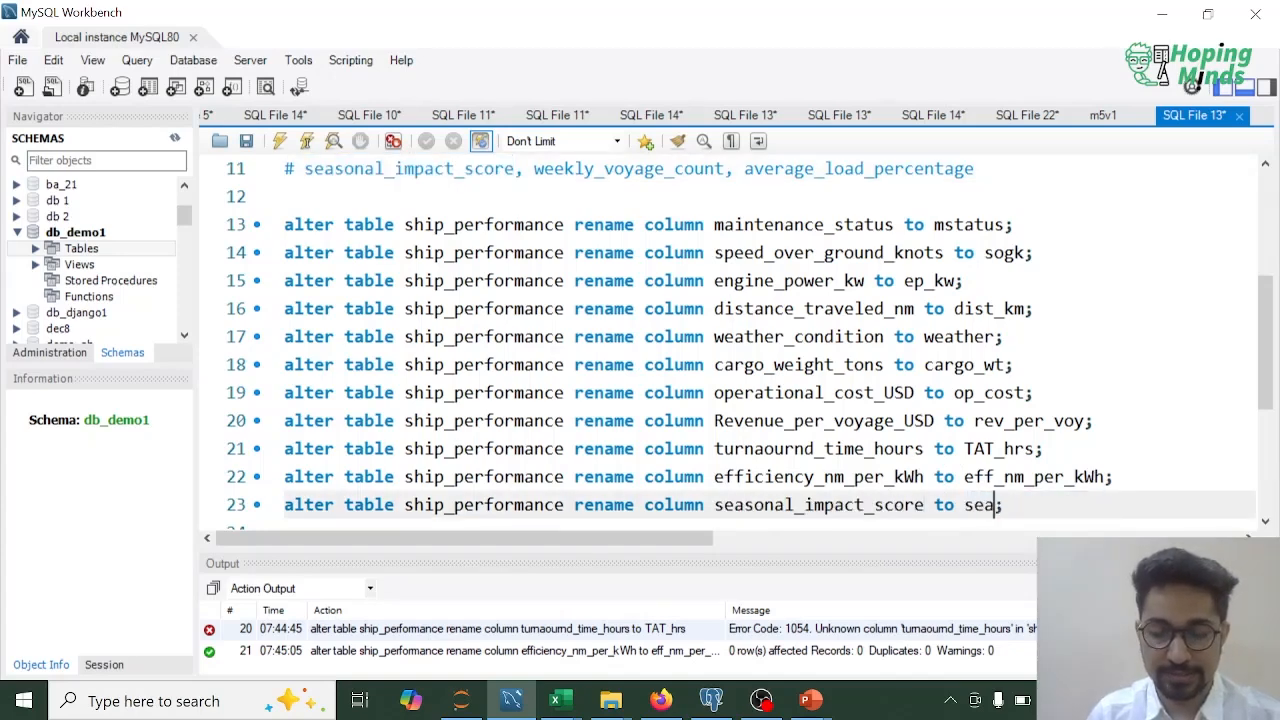
text(s_)
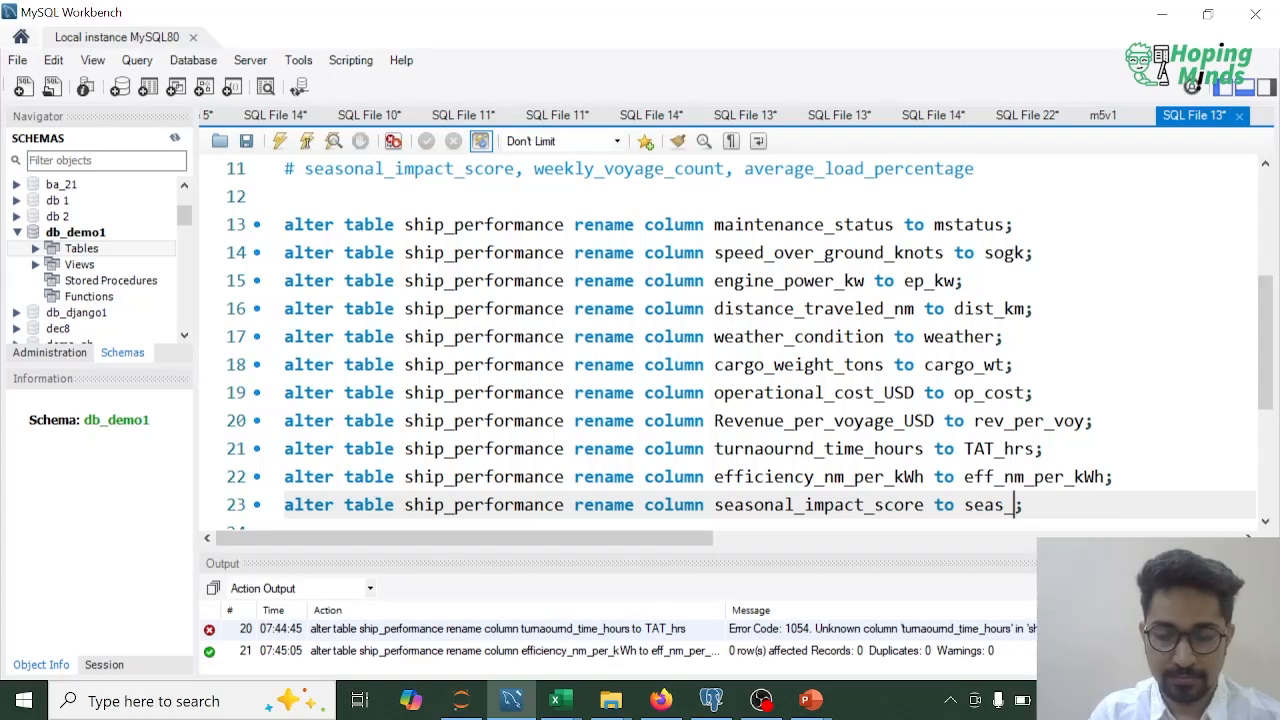
text(im_score)
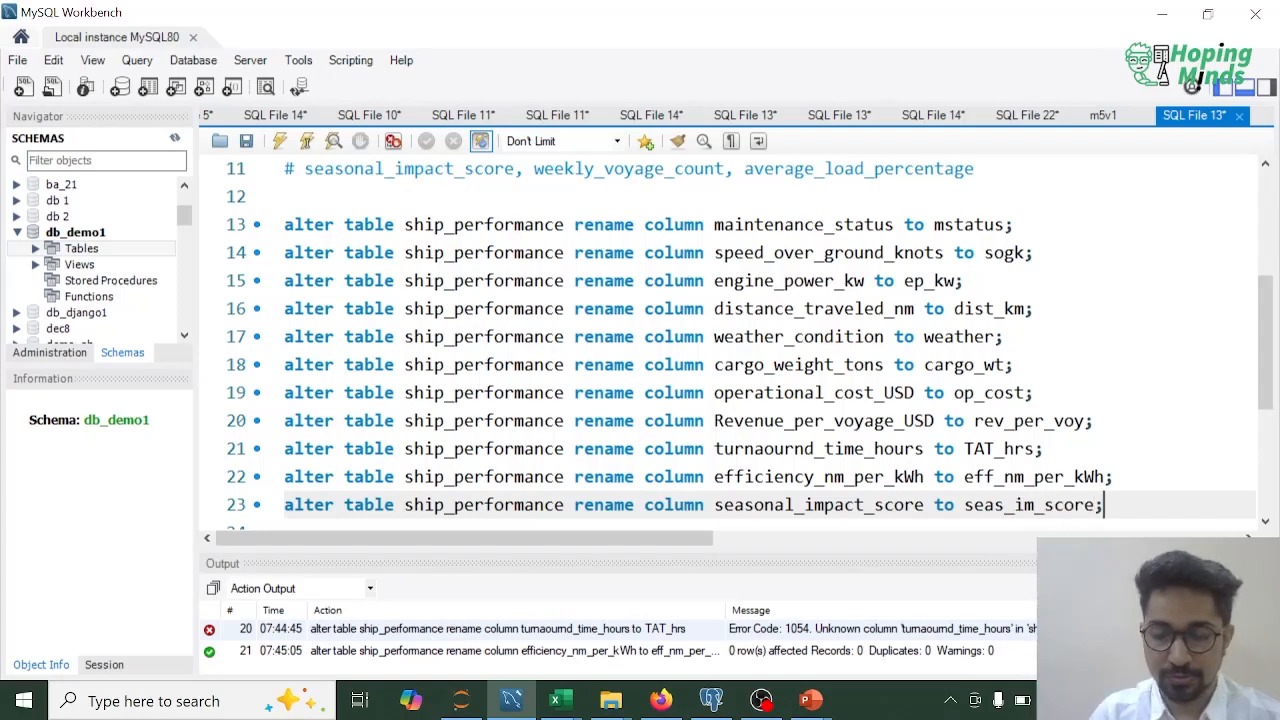
key(shift+Home)
key(ctrl+Return)
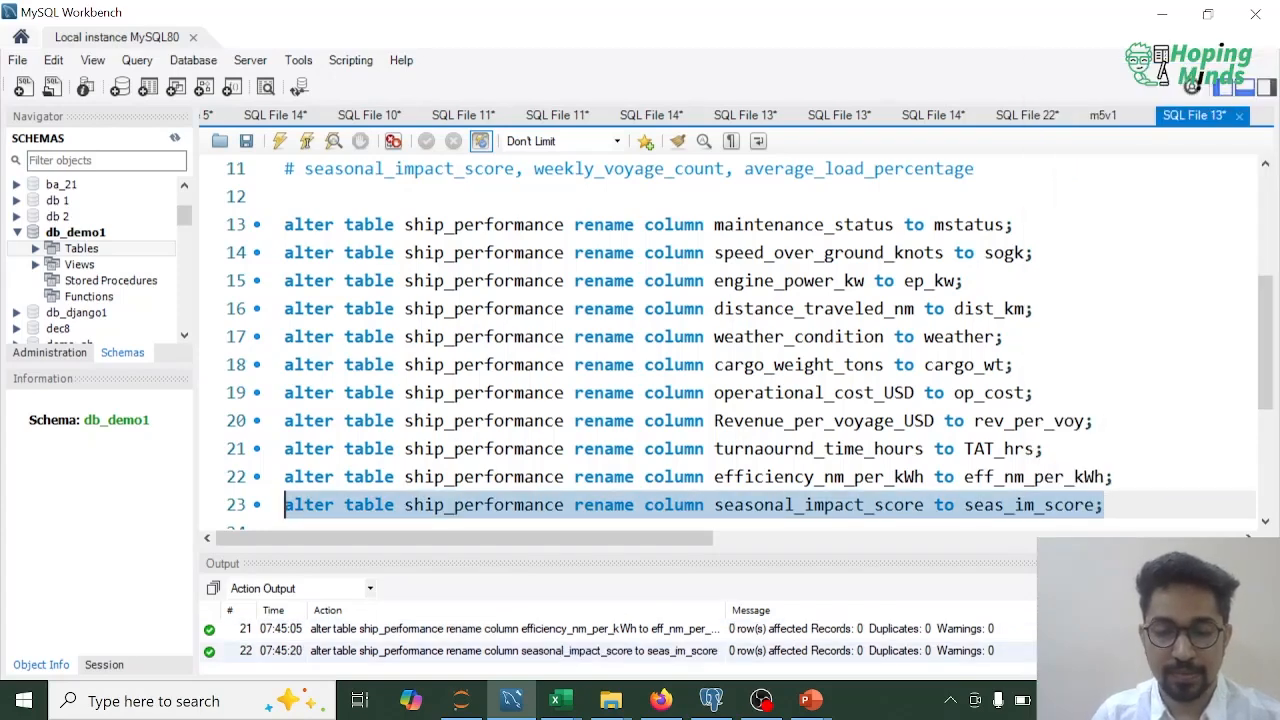
Duplicate the seasonal_impact_score rename statement onto line 24.
double_click(630, 169)
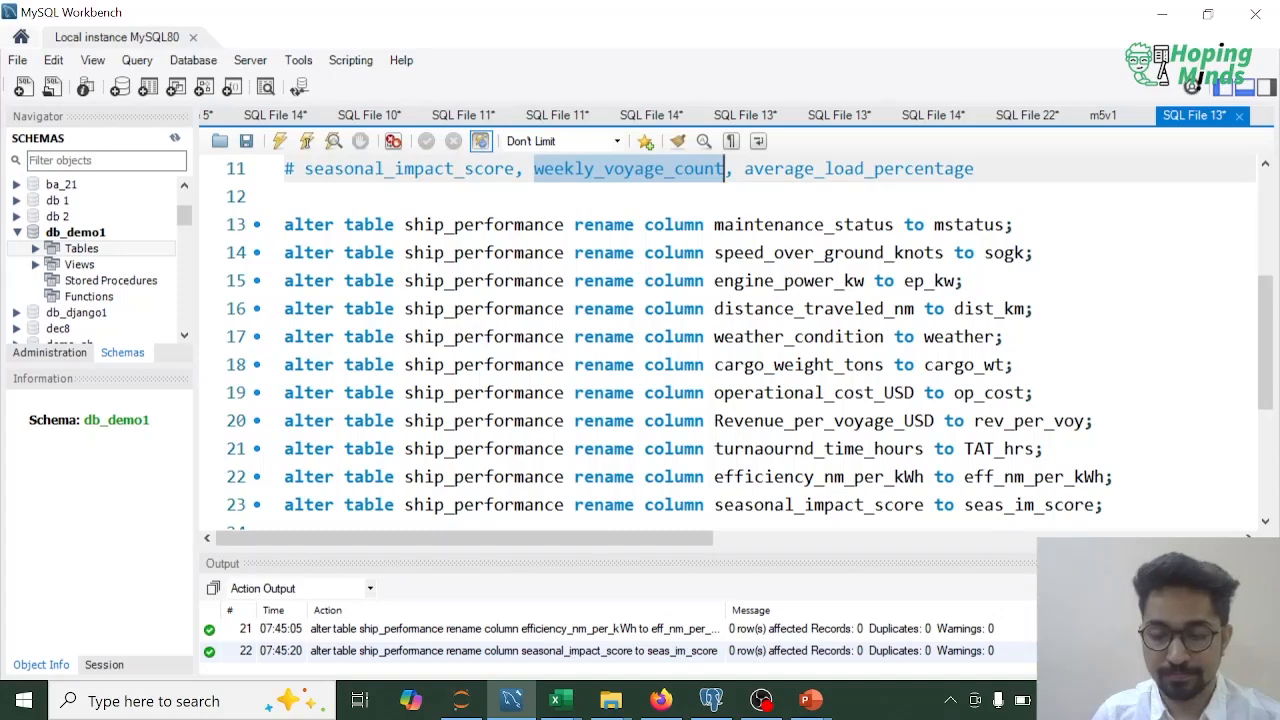
click(1106, 505)
key(shift+Home)
key(ctrl+c)
key(End)
key(Return)
key(ctrl+v)
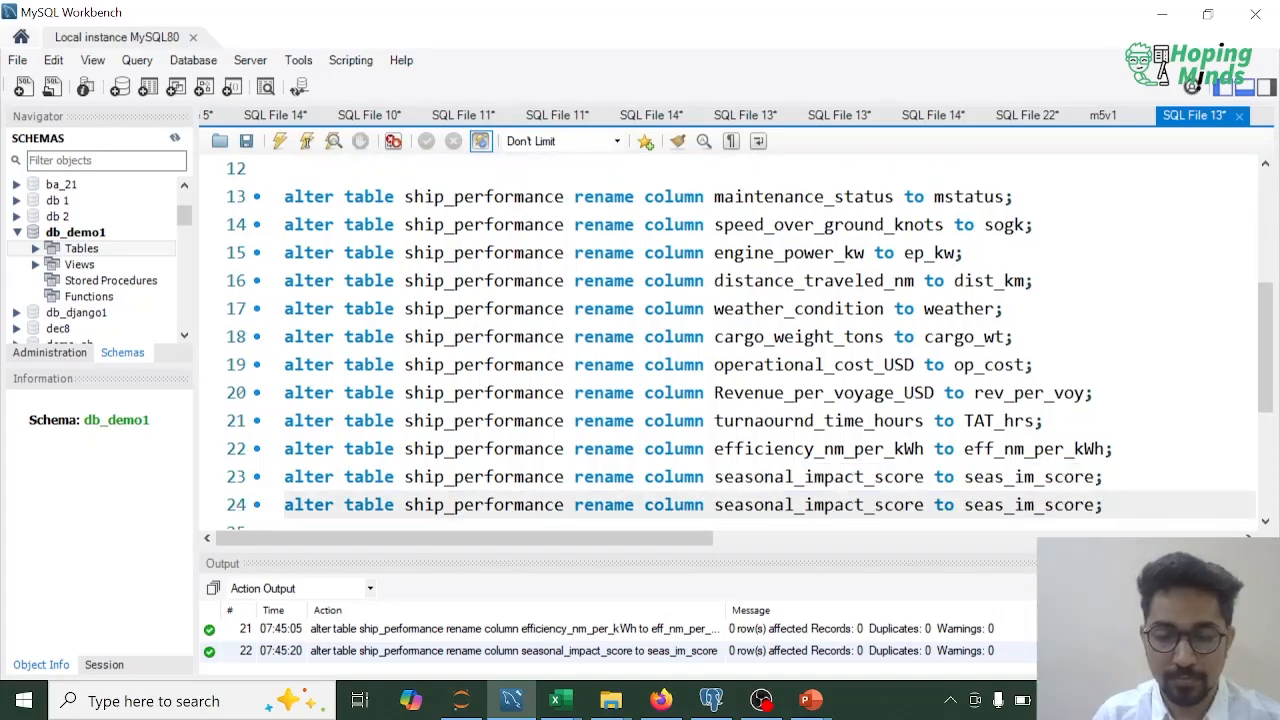
Replace the source column on line 24 with weekly_voyage_count, copied from the column name comments.
scroll(730, 345, up, 1)
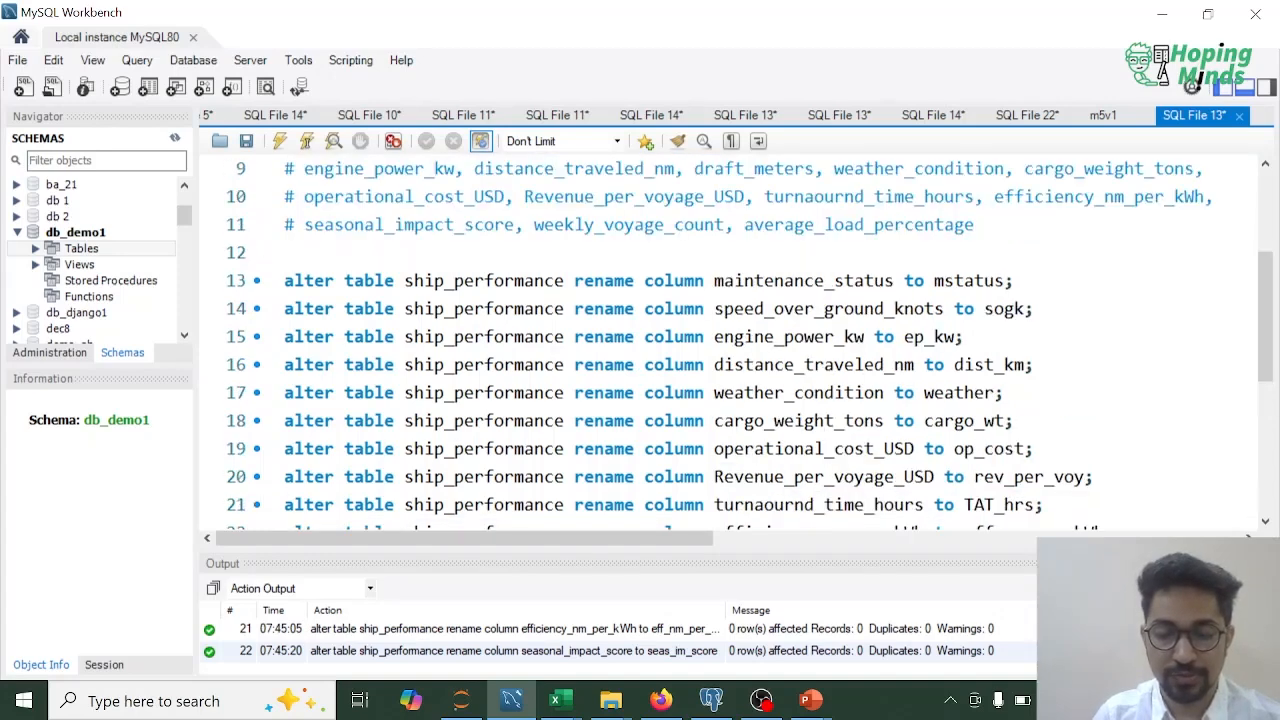
double_click(630, 225)
scroll(730, 345, down, 2)
double_click(794, 420)
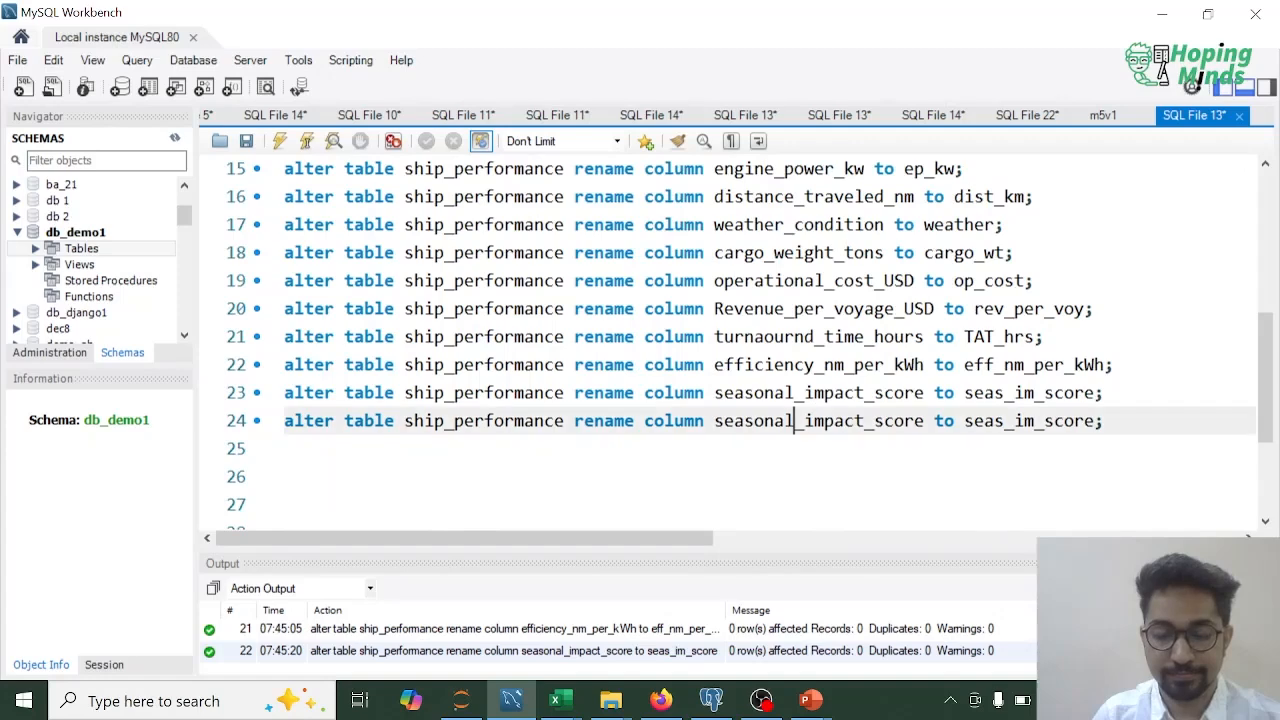
key(ctrl+v)
Set the new column name on line 24 to wv_count and run that rename statement.
double_click(1010, 421)
key(BackSpace)
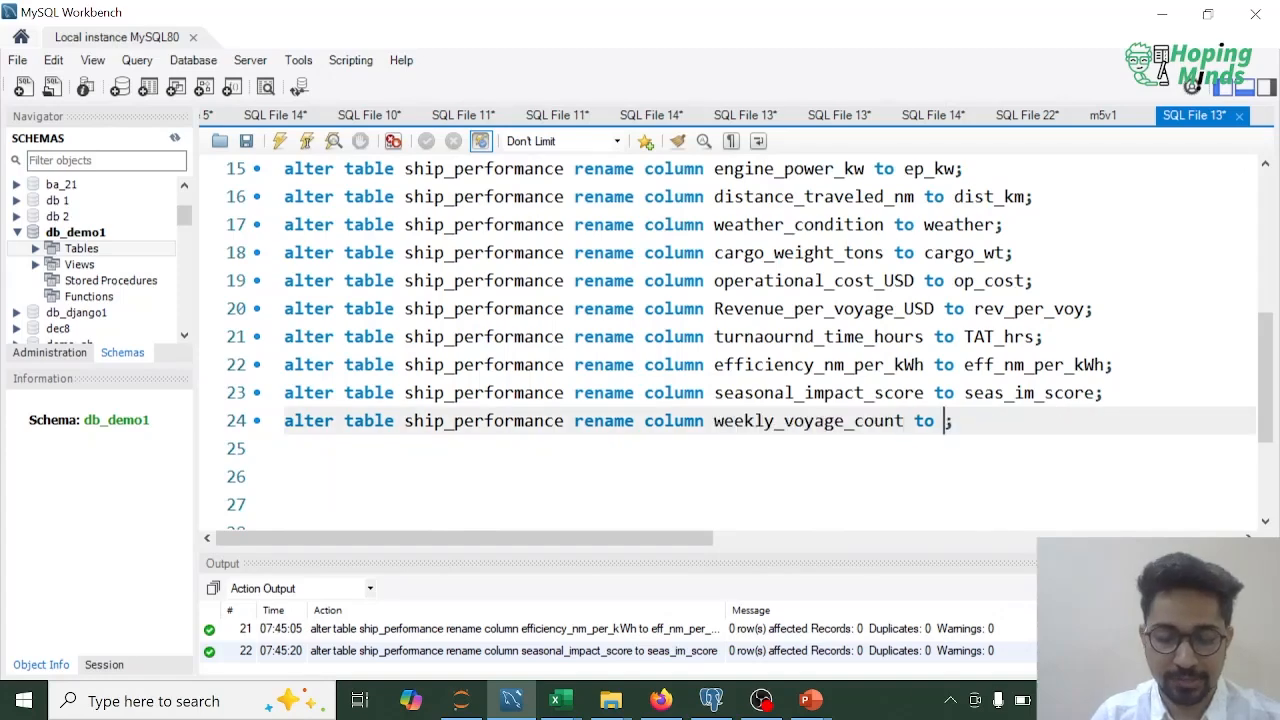
text(wv_count)
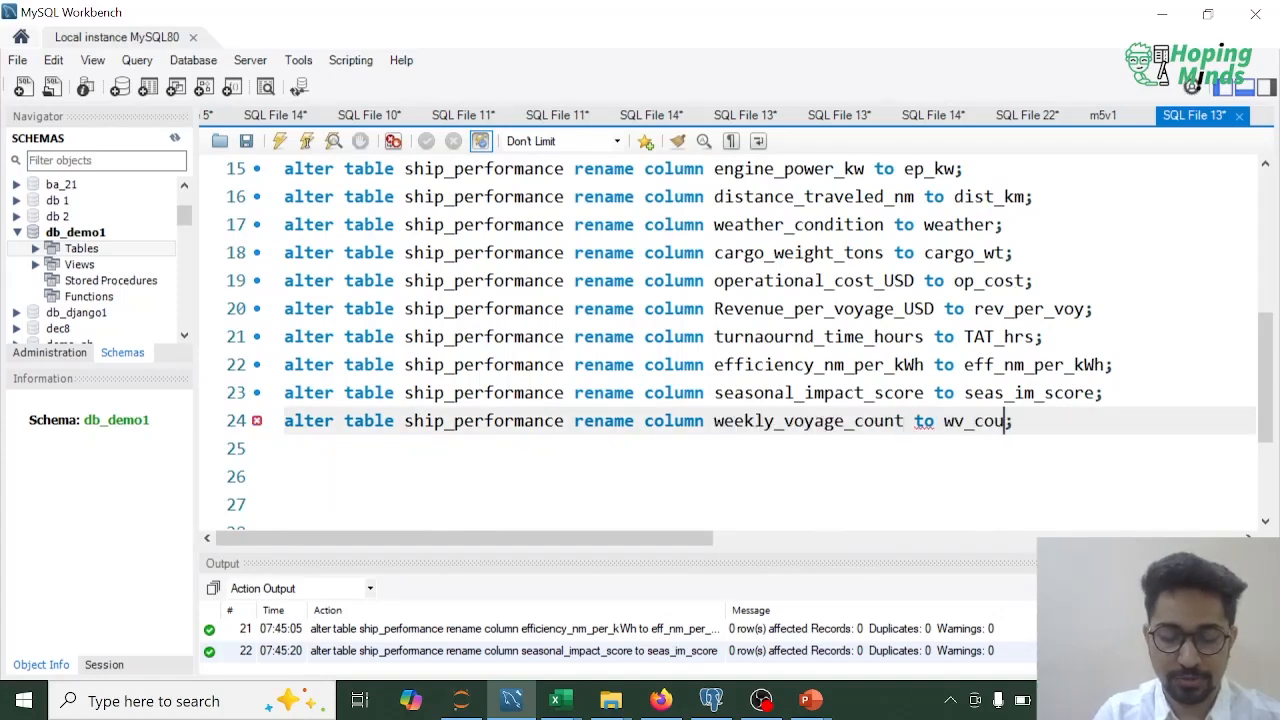
key(Left)
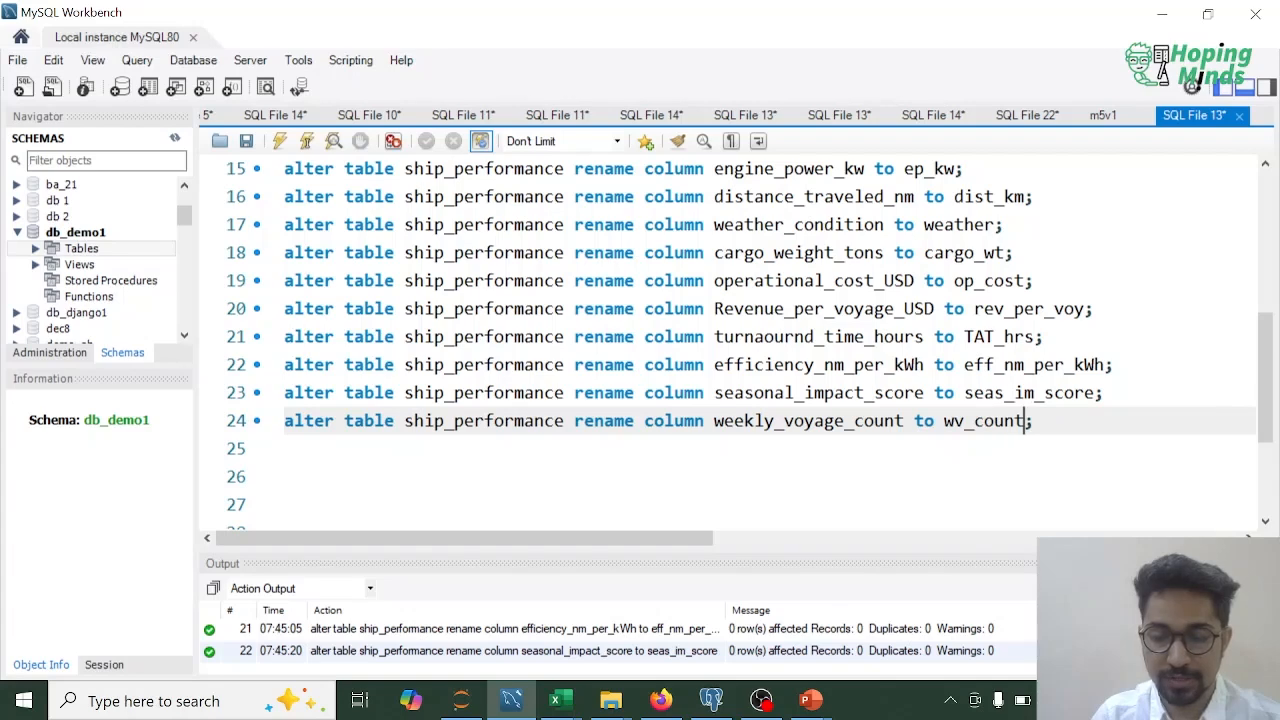
key(ctrl+Return)
key(Down)
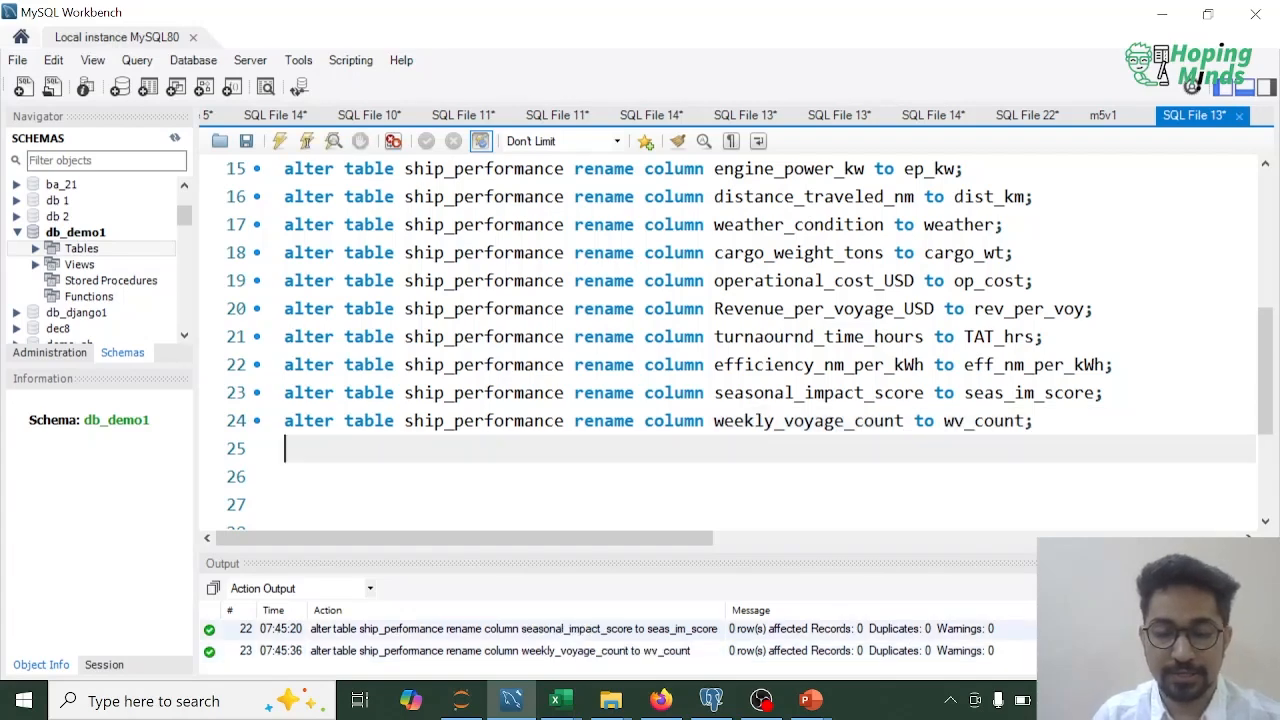
Duplicate the weekly_voyage_count rename statement onto line 25.
scroll(740, 340, up, 2)
double_click(860, 225)
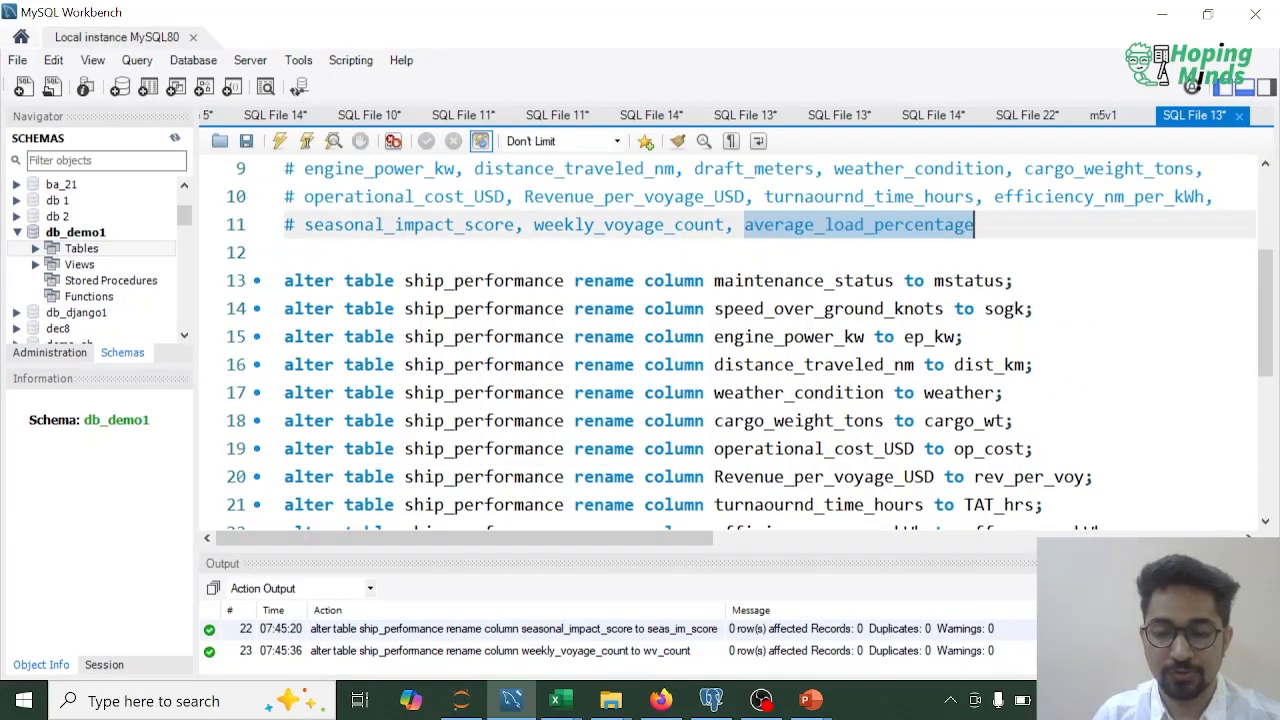
scroll(860, 300, down, 1)
click(1040, 505)
key(shift+Home)
key(ctrl+c)
key(Down)
key(ctrl+v)
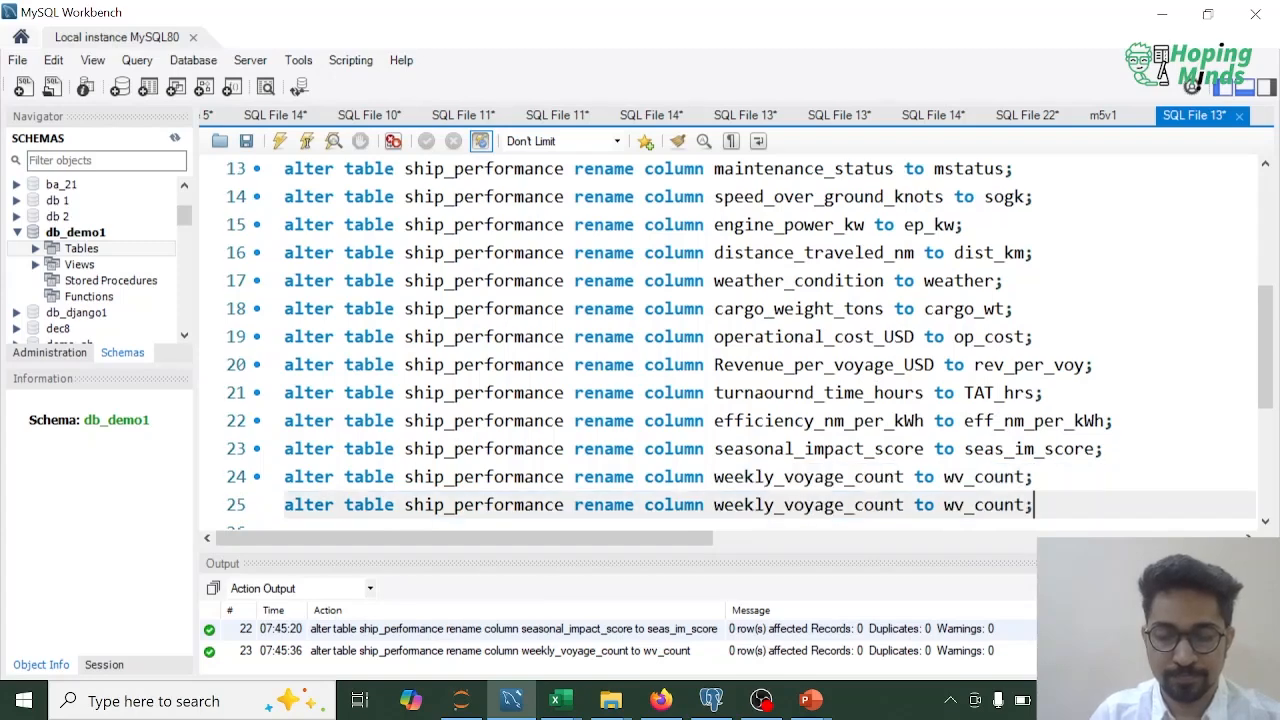
Replace the source column on line 25 with average_load_percentage, copied from the column name comments.
scroll(740, 340, up, 1)
double_click(858, 197)
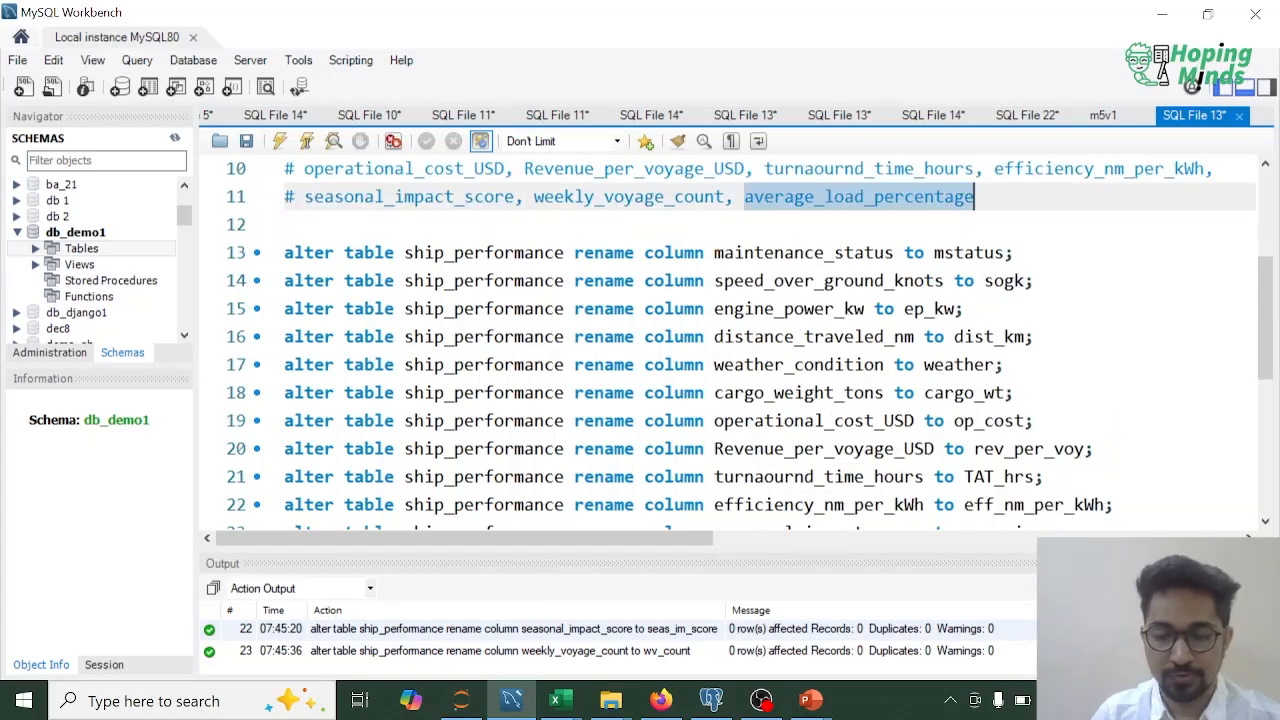
scroll(858, 300, down, 1)
scroll(700, 340, down, 2)
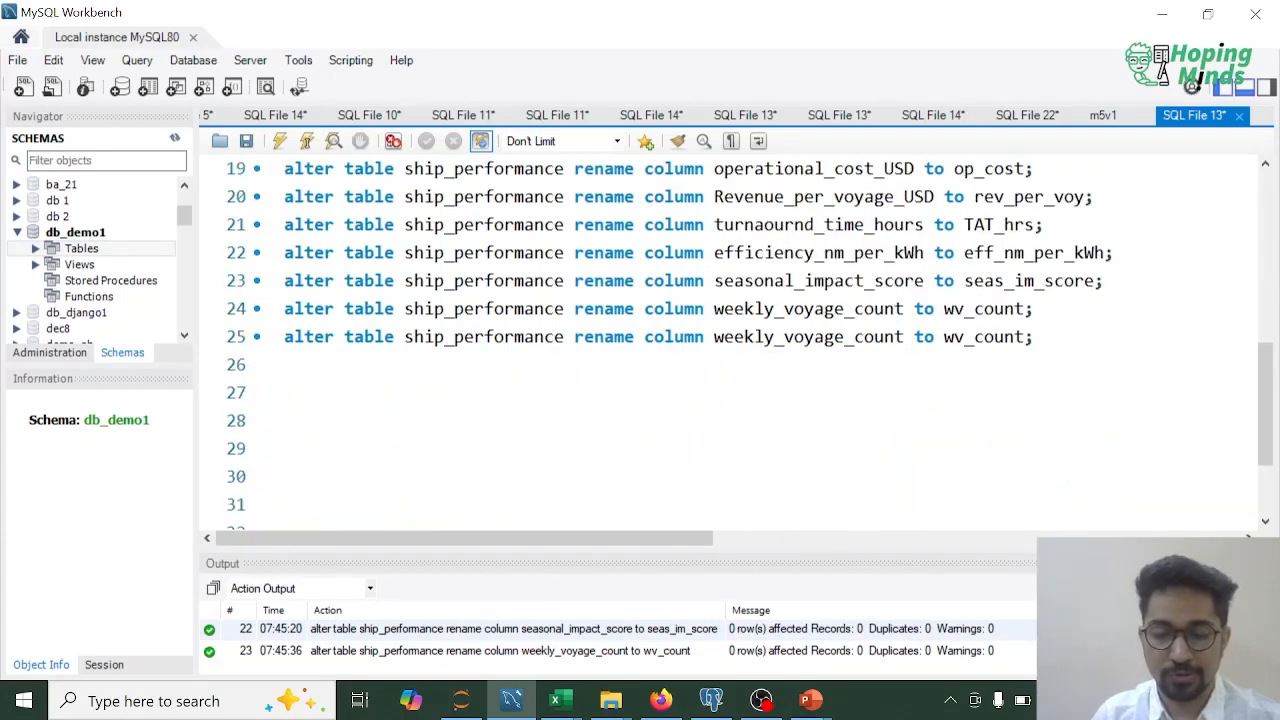
double_click(808, 337)
key(ctrl+v)
Set the new column name on line 25 to al_per and run that rename statement.
double_click(1034, 337)
key(BackSpace)
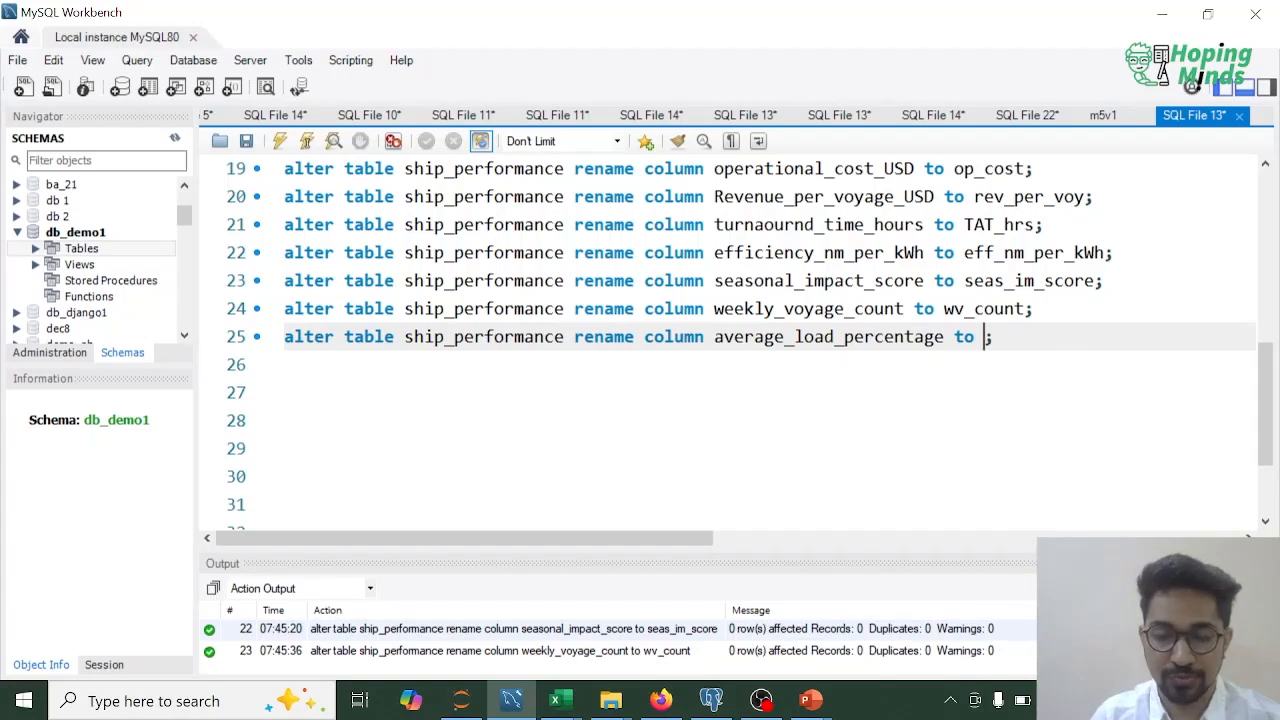
text(alper)
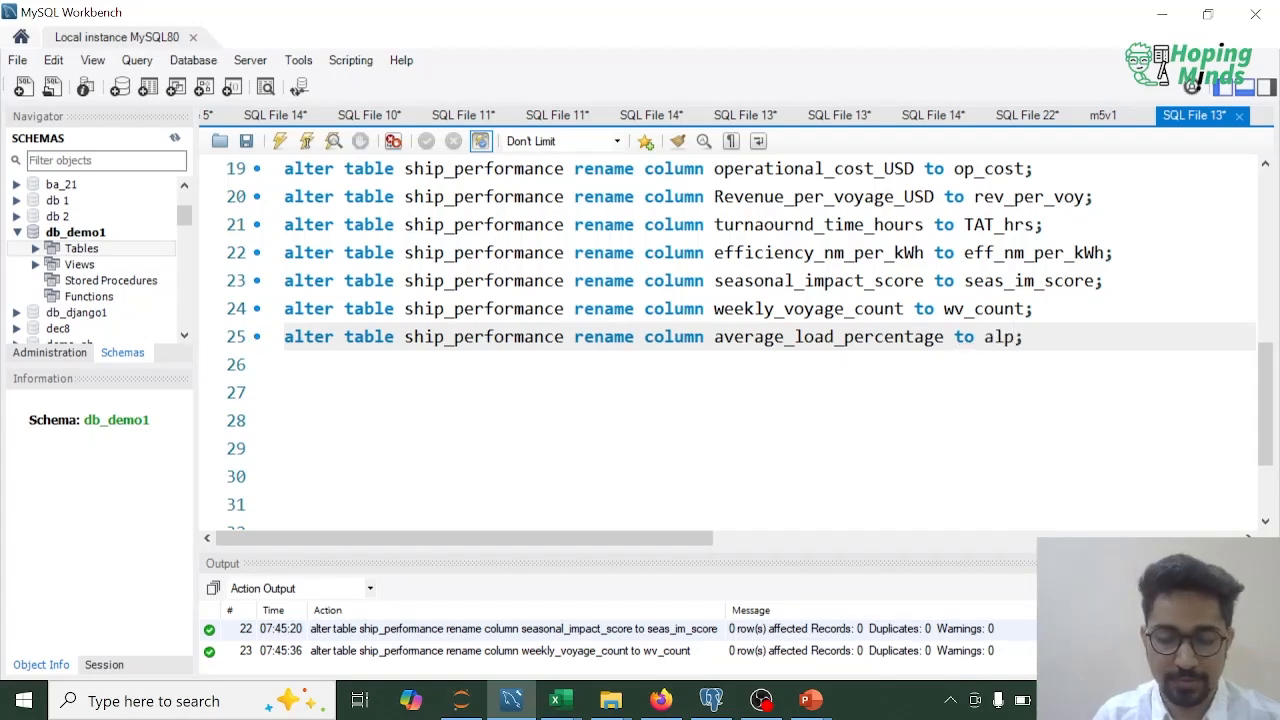
key(Left)
key(Left)
text(_)
key(End)
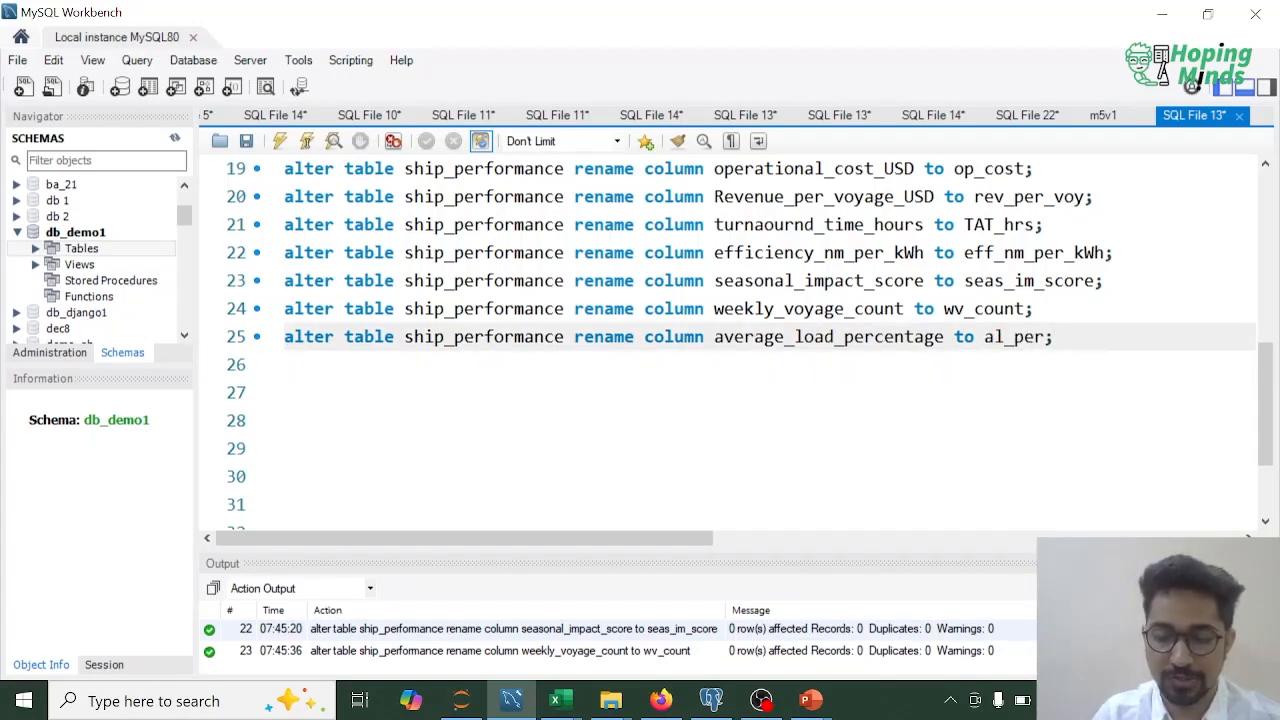
key(ctrl+Return)
Write the query "select * from ship_performance;" on line 27, leaving one blank line below the rename statements.
key(Down)
key(Down)
text(se)
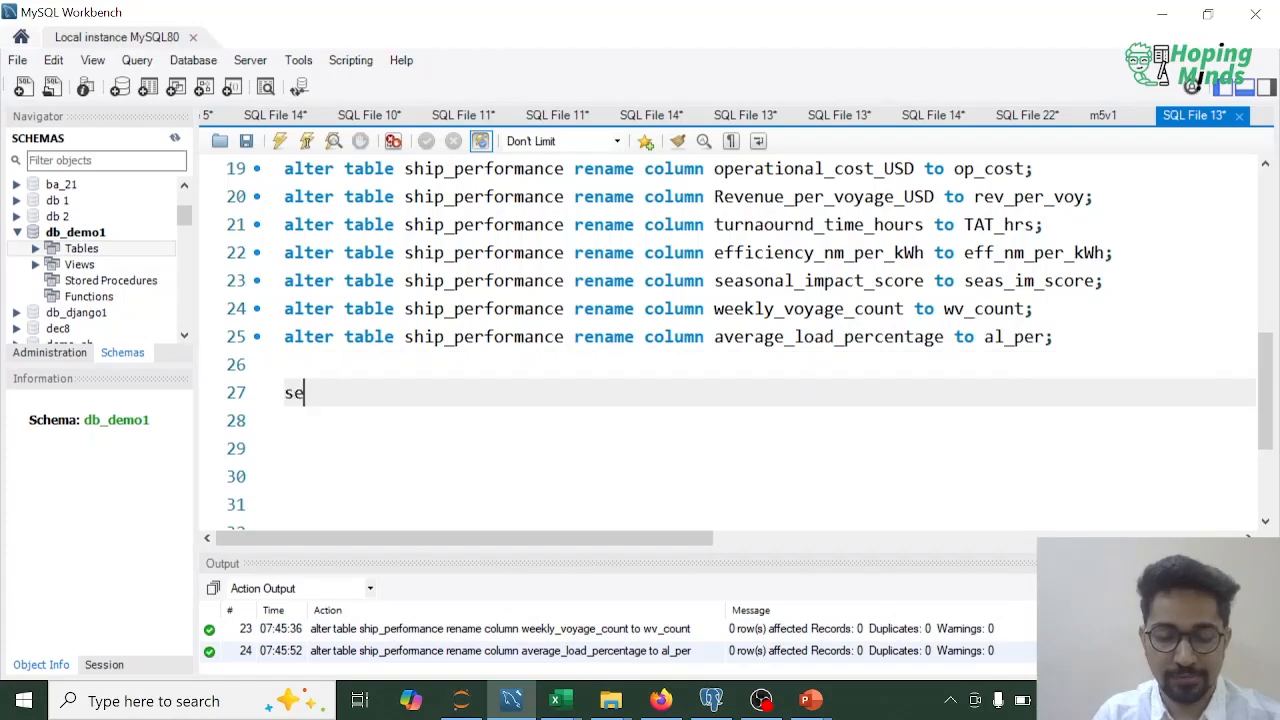
text(lect * from sji)
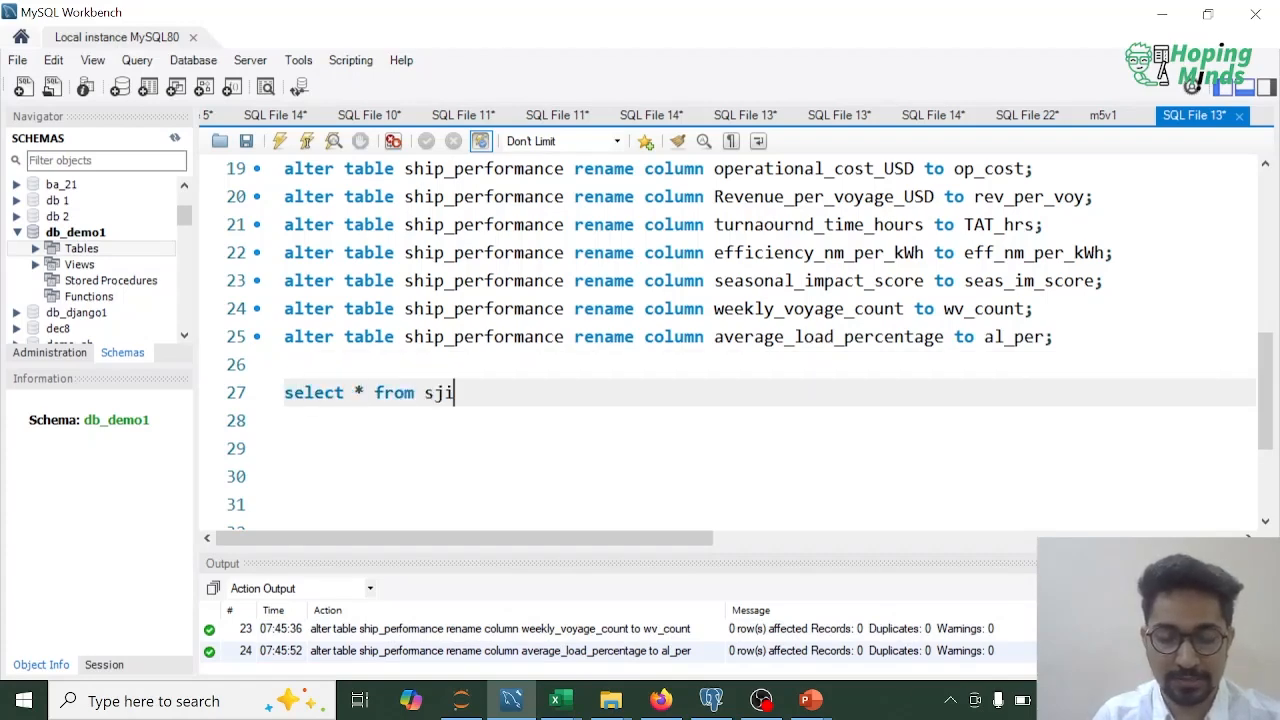
text(p)
key(BackSpace)
key(BackSpace)
key(BackSpace)
text(hip)
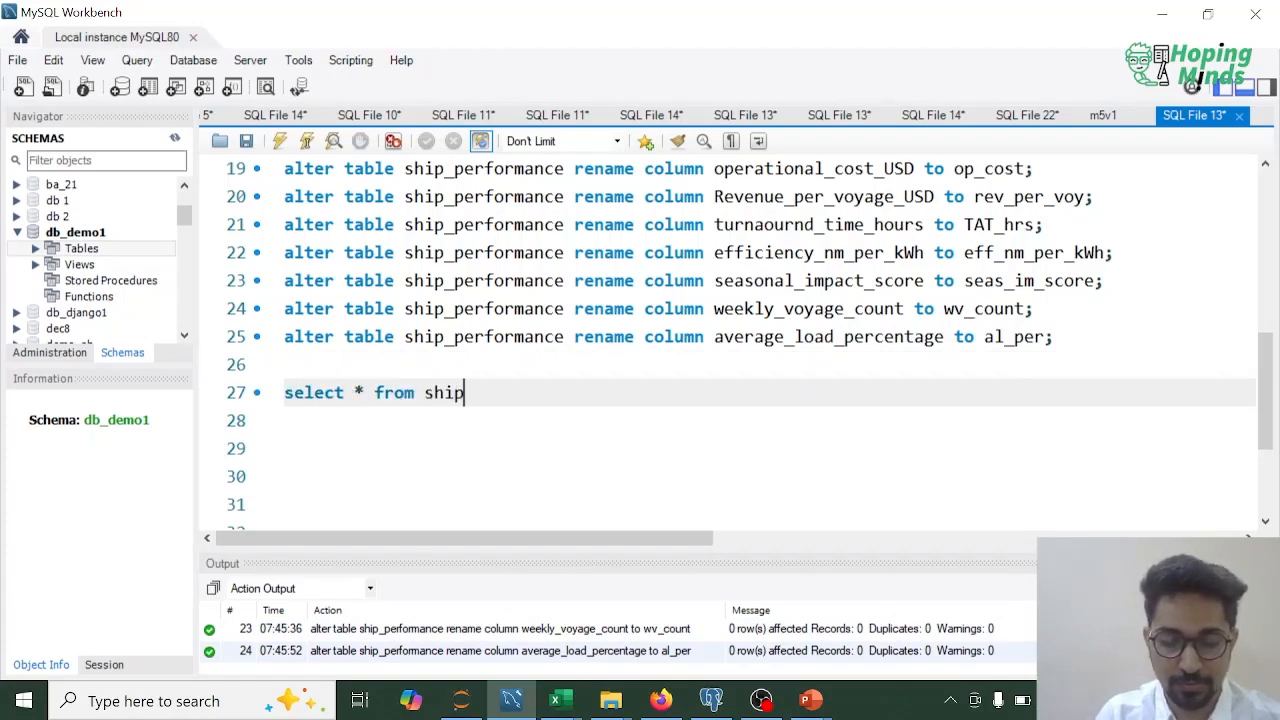
text(+perfor)
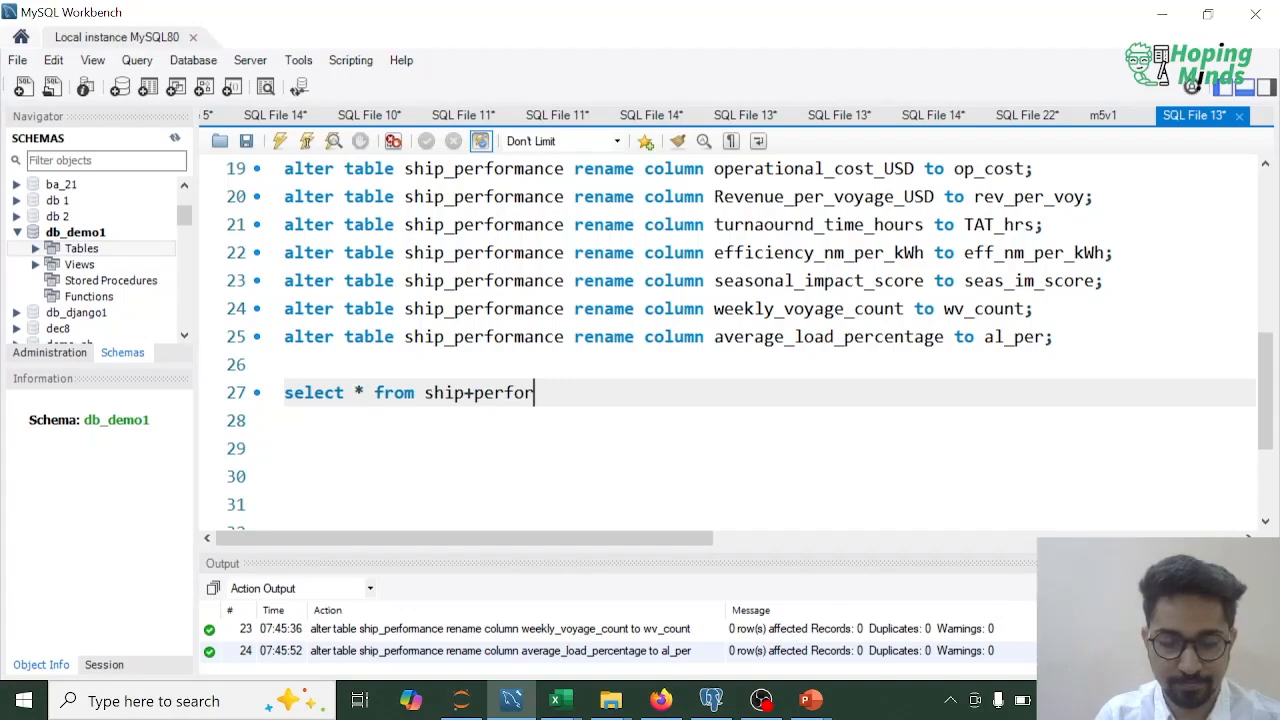
text(mance;)
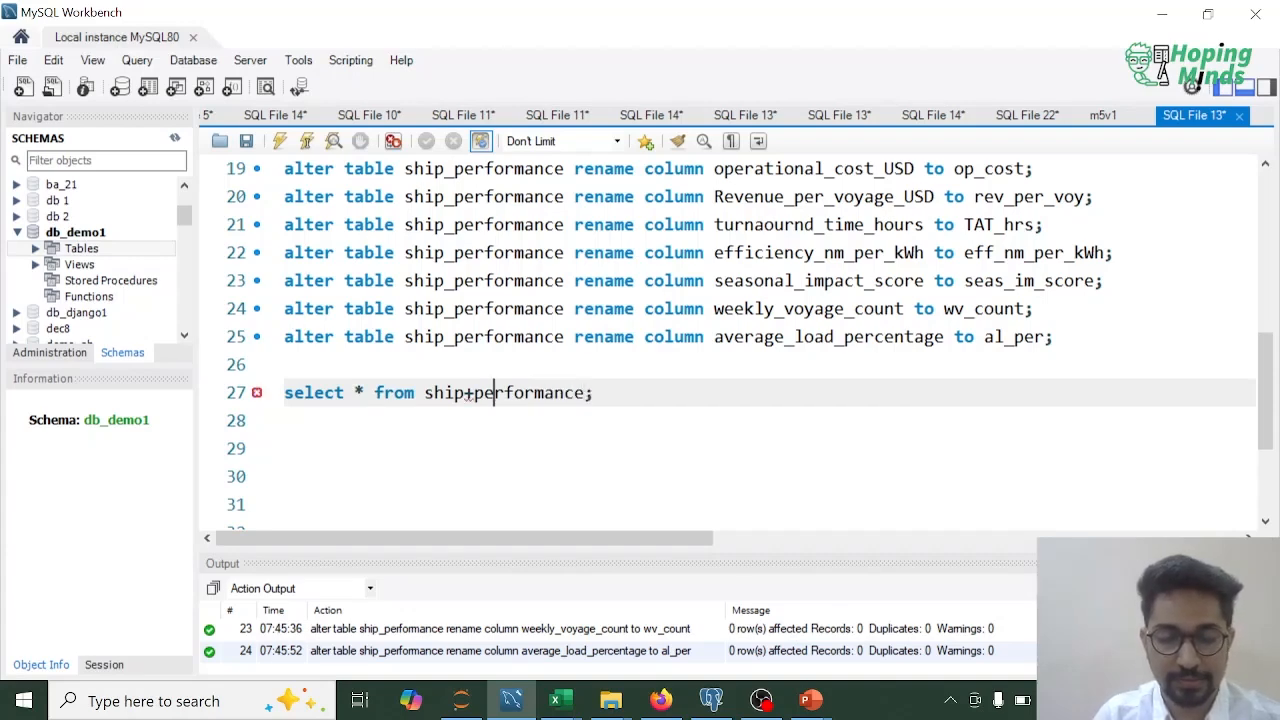
key(BackSpace)
text(_)
Run only the select query on line 27 to list the ship_performance table with its renamed columns.
key(Home)
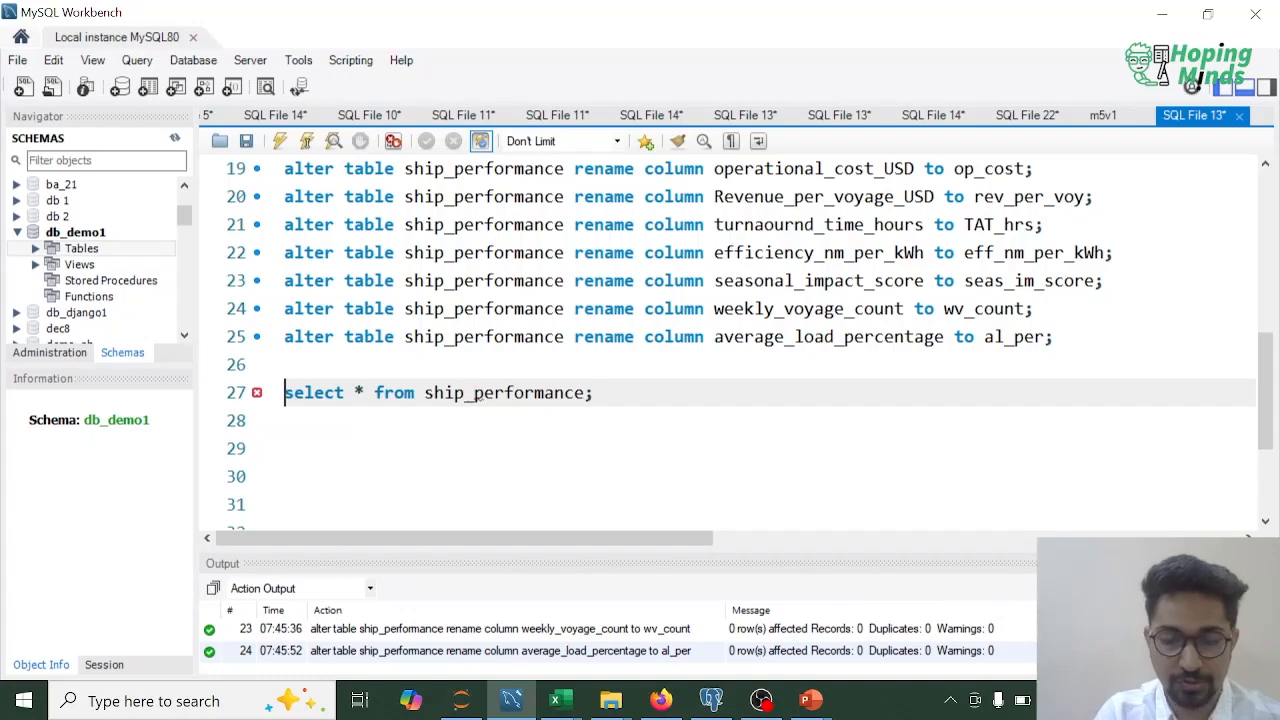
key(shift+End)
key(ctrl+Return)
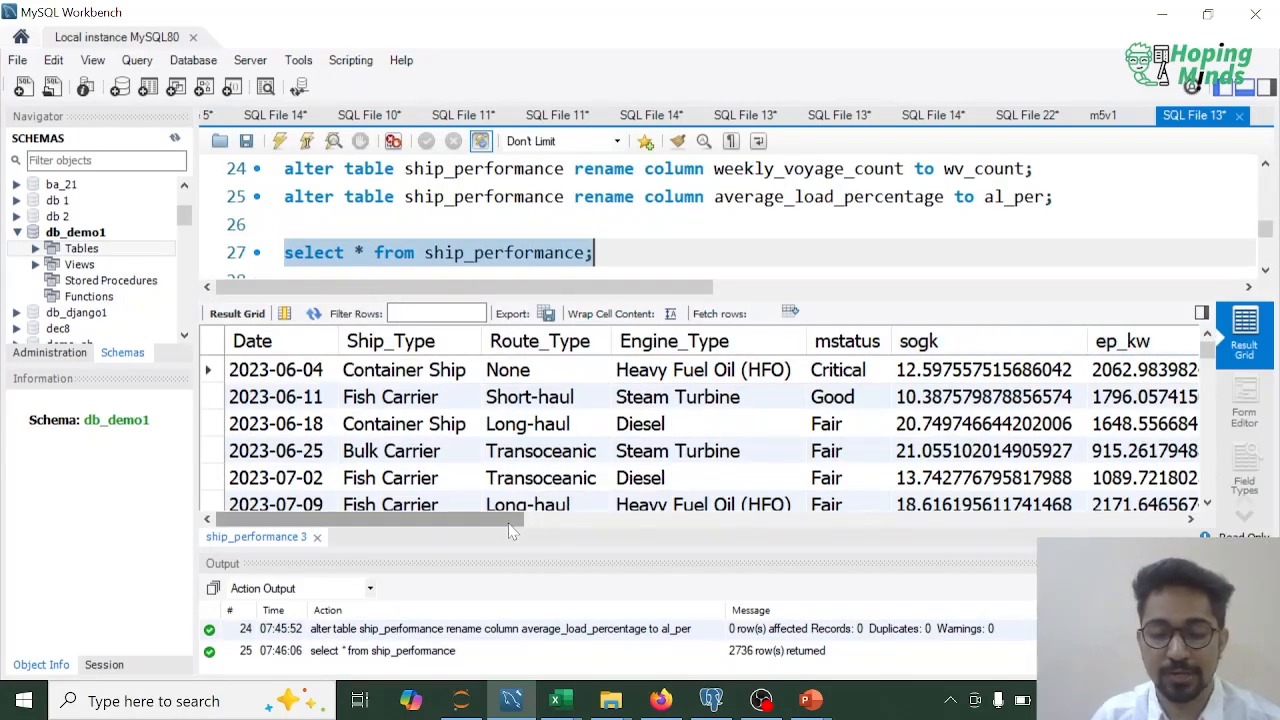
Check the column headers in the ship_performance results and try to run only the rename statement on line 21.
drag(514, 519, 1018, 527)
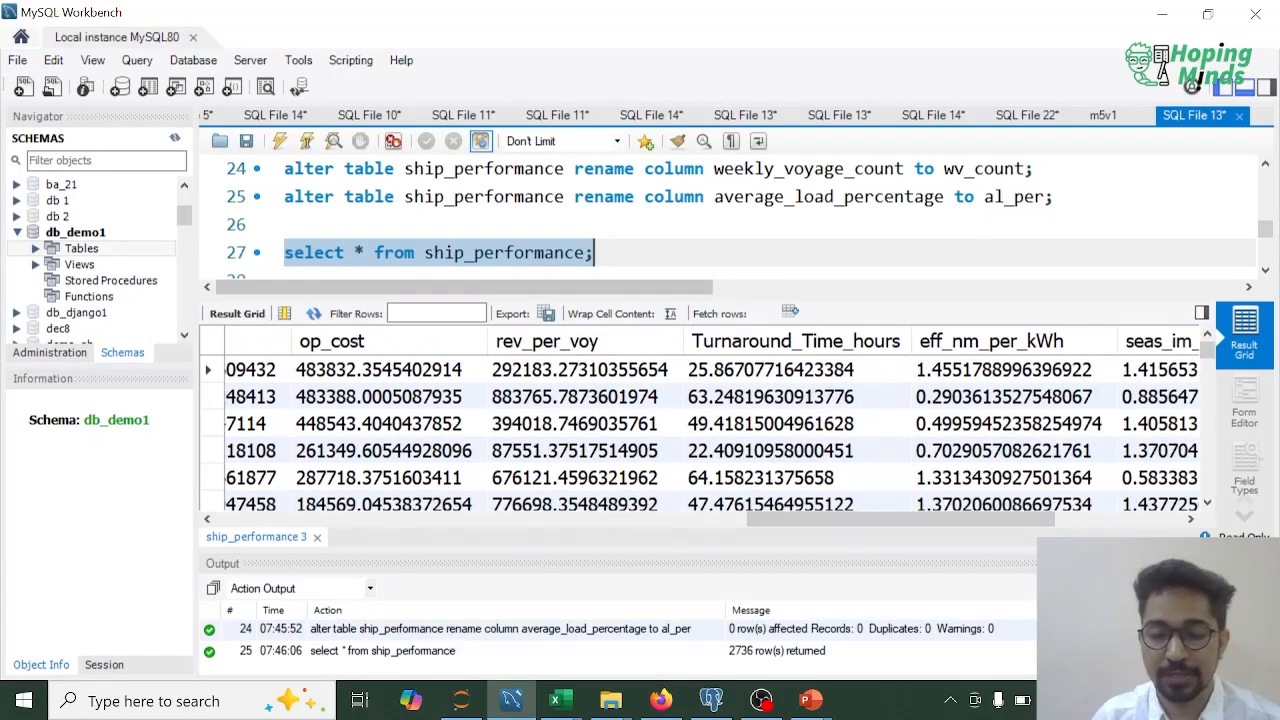
scroll(730, 210, up, 1)
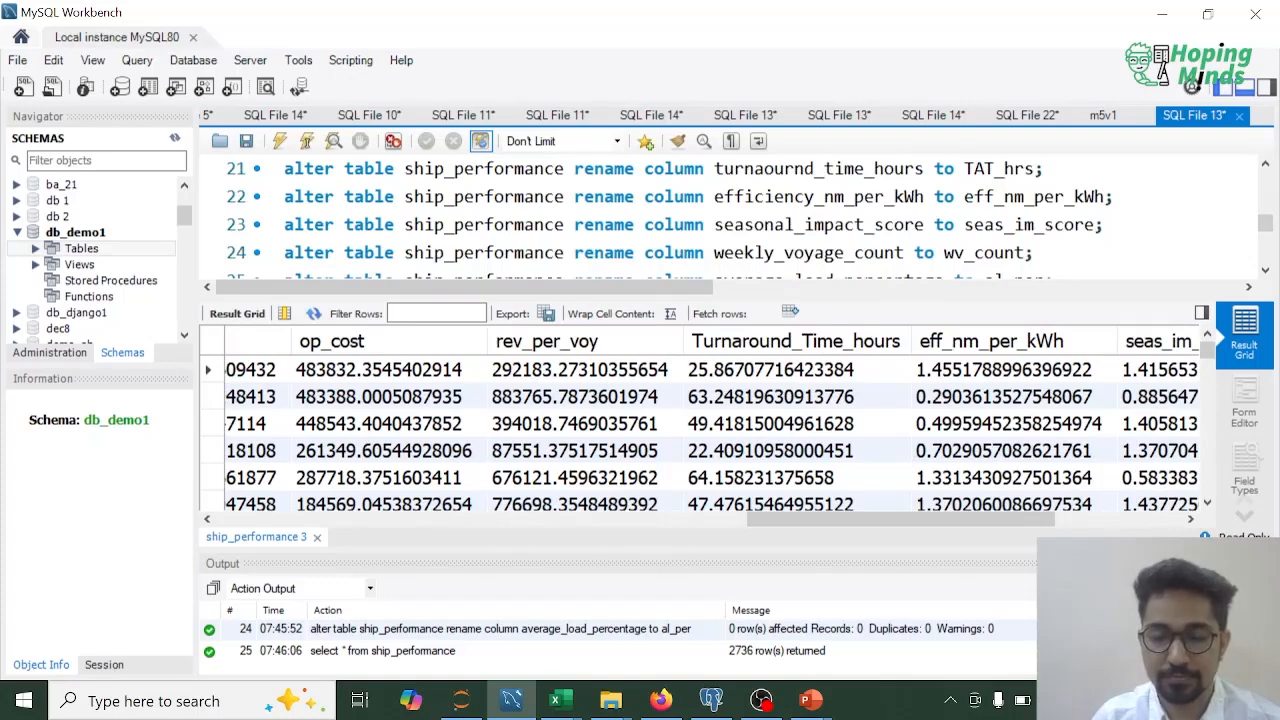
click(1050, 169)
key(shift+Home)
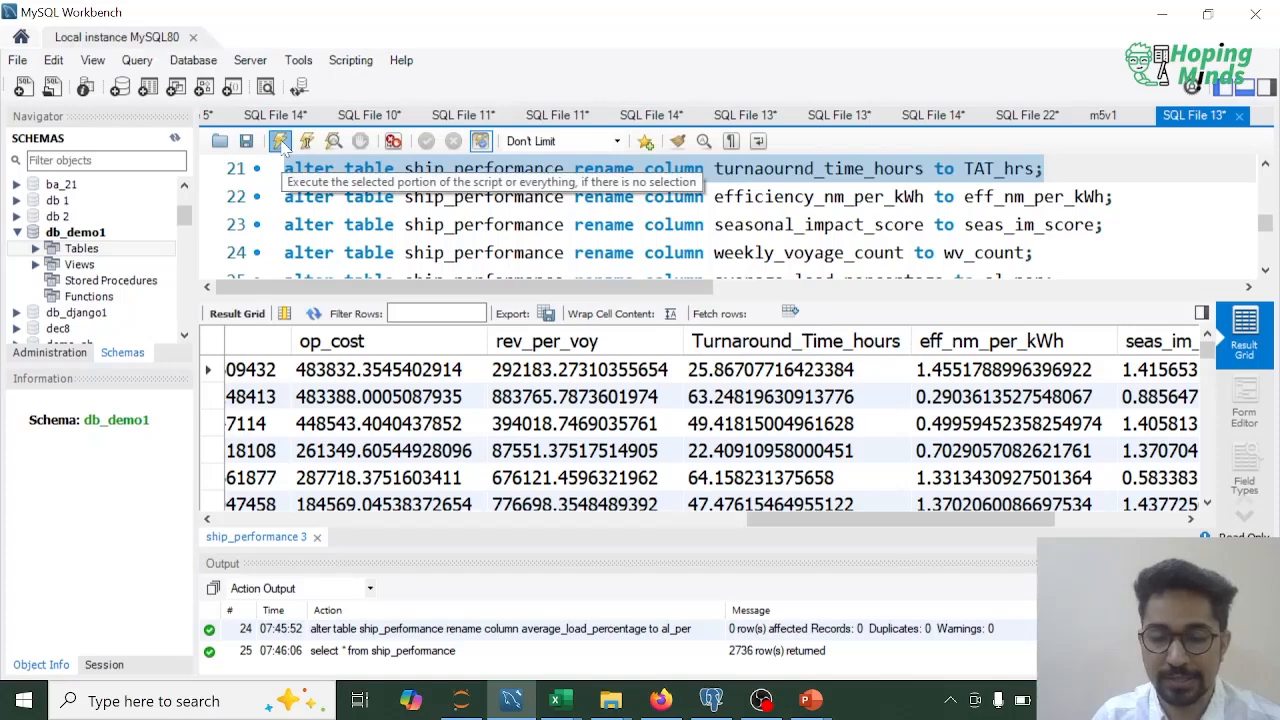
click(281, 143)
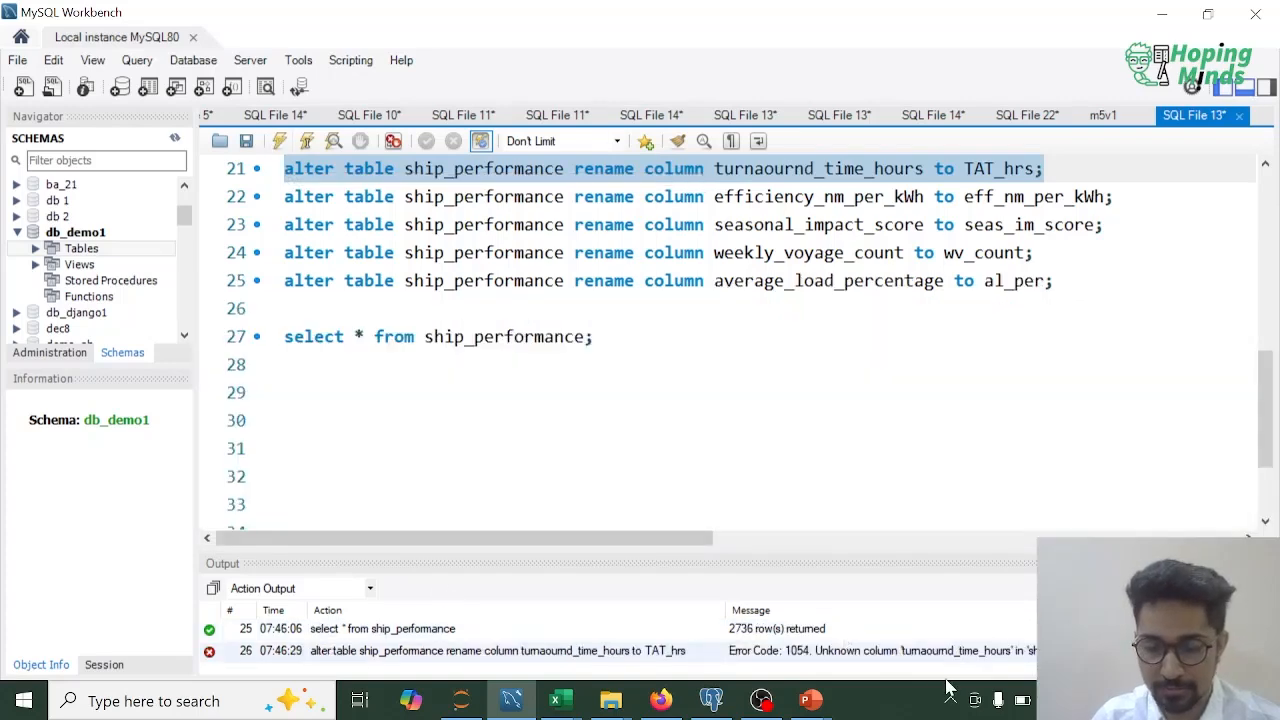
Correct the source column on line 21 to turnaround_time_hours and run only that rename statement.
click(596, 337)
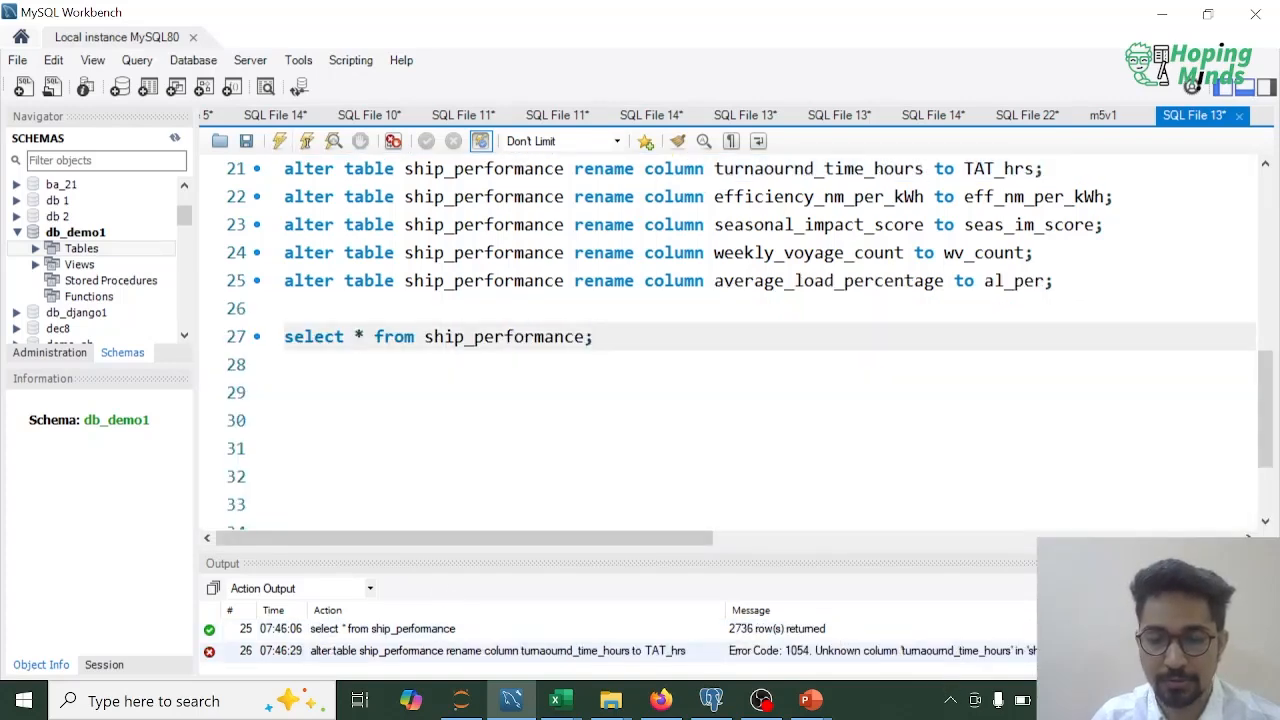
click(774, 169)
key(BackSpace)
key(BackSpace)
key(Right)
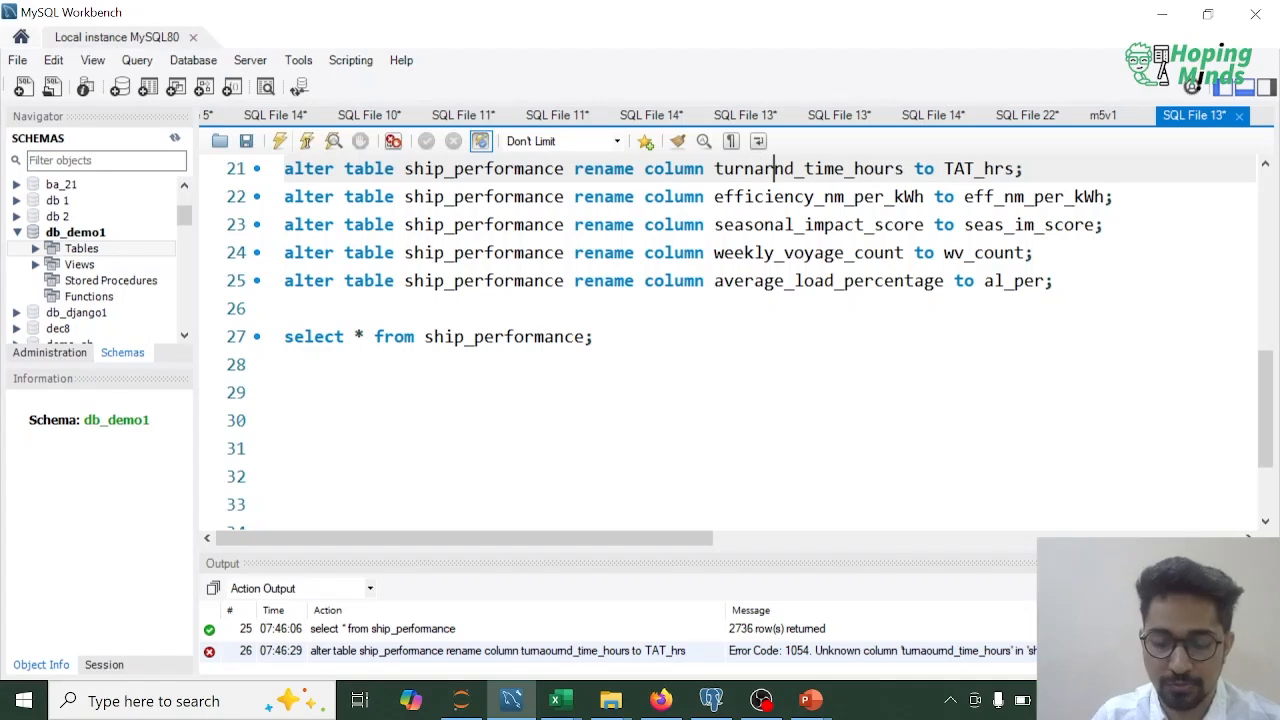
text(oun)
key(BackSpace)
key(Home)
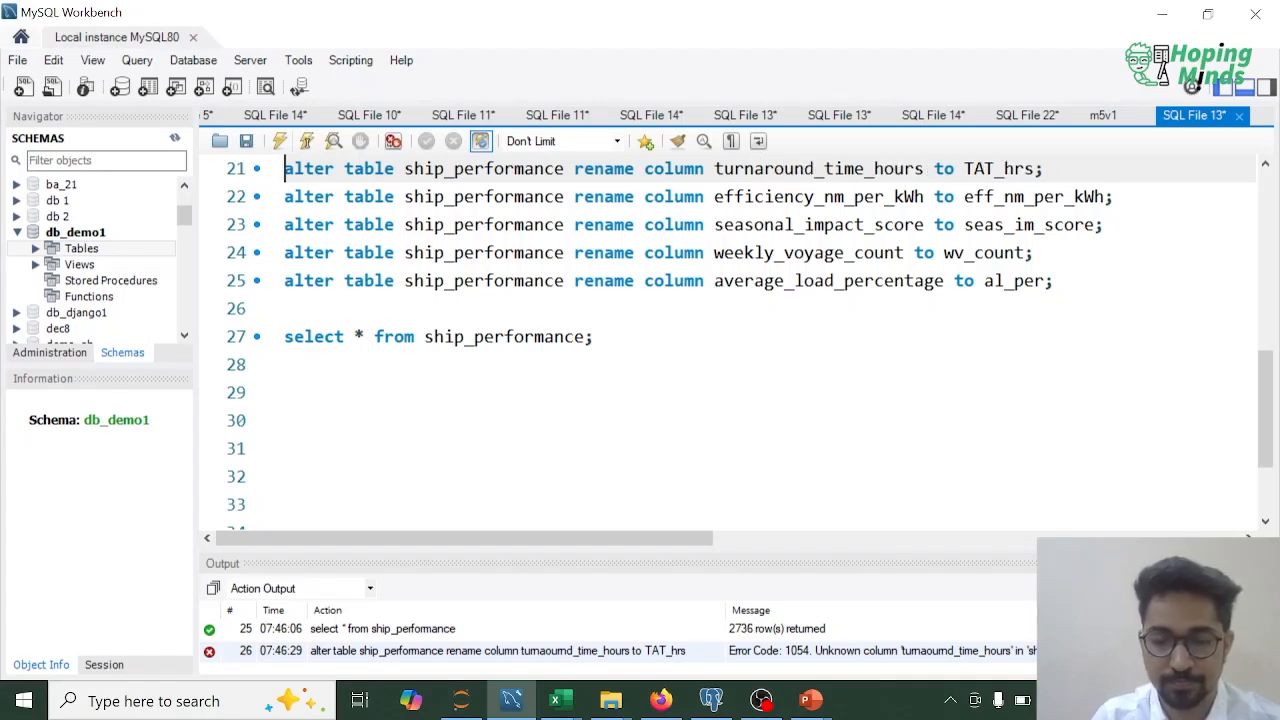
key(shift+End)
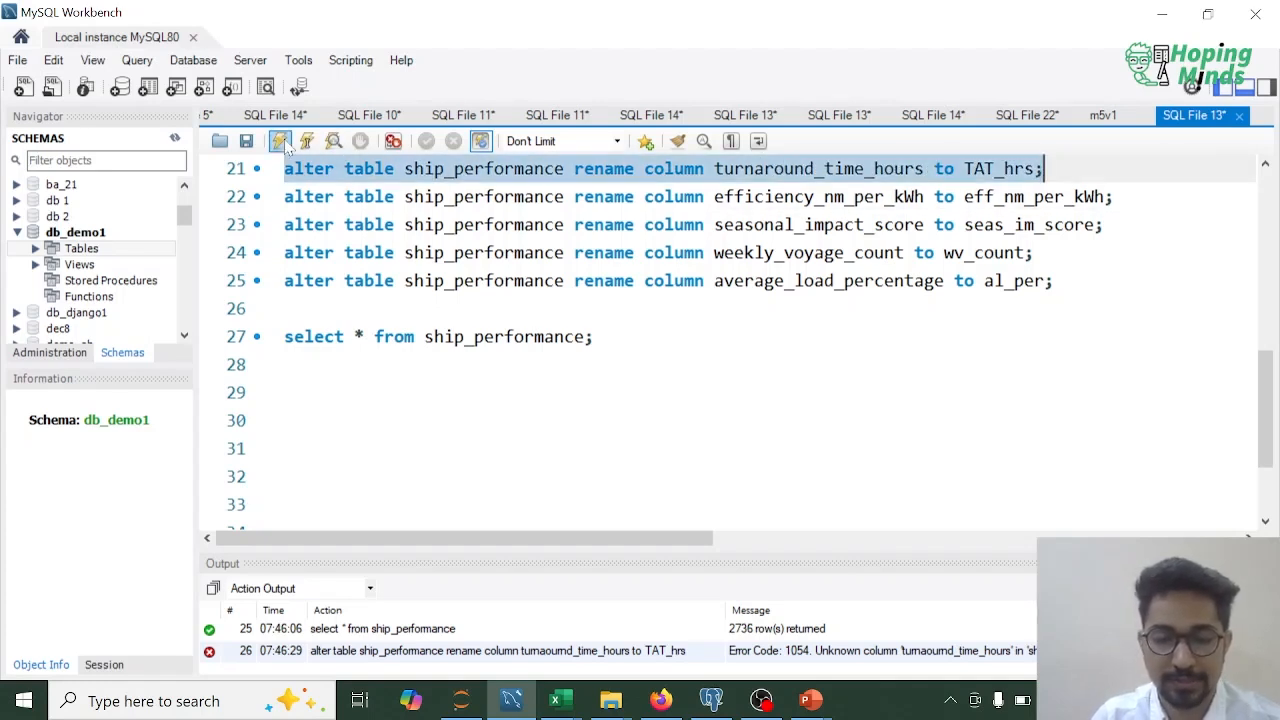
click(281, 142)
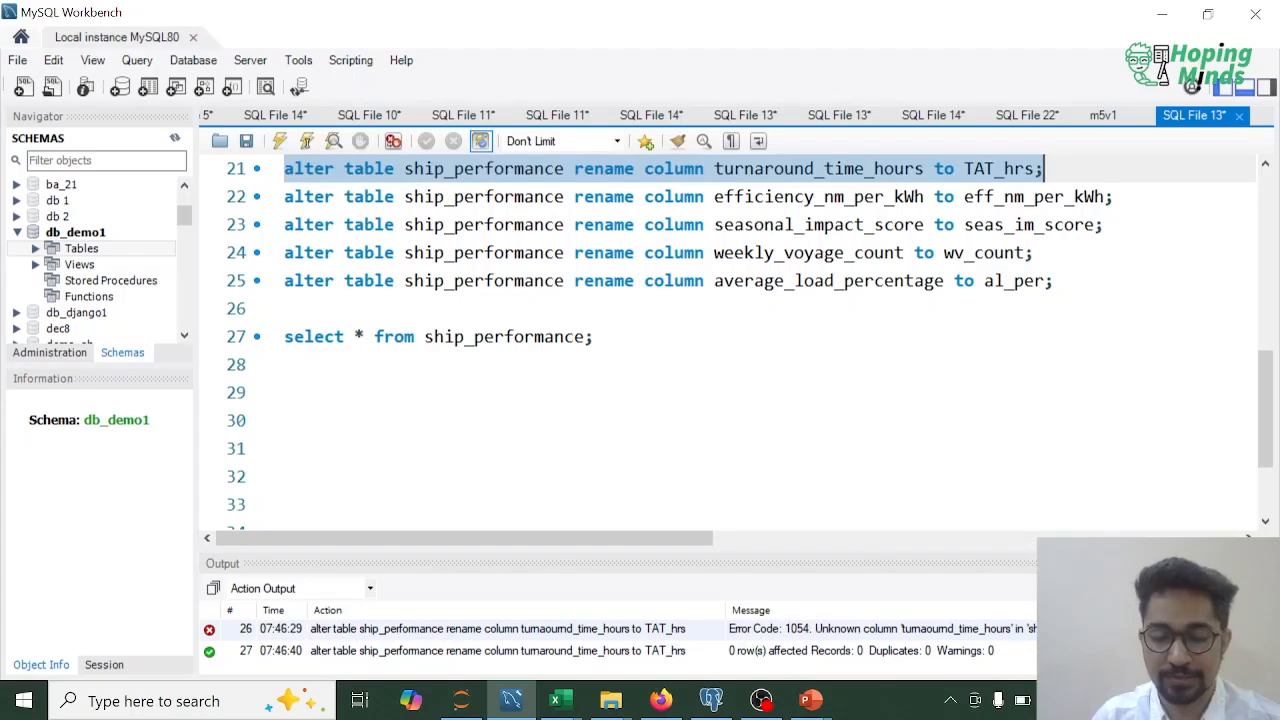
Run only the select query on line 27 and examine the last columns of the result for the new names.
click(600, 337)
key(shift+Home)
key(ctrl+shift+Return)
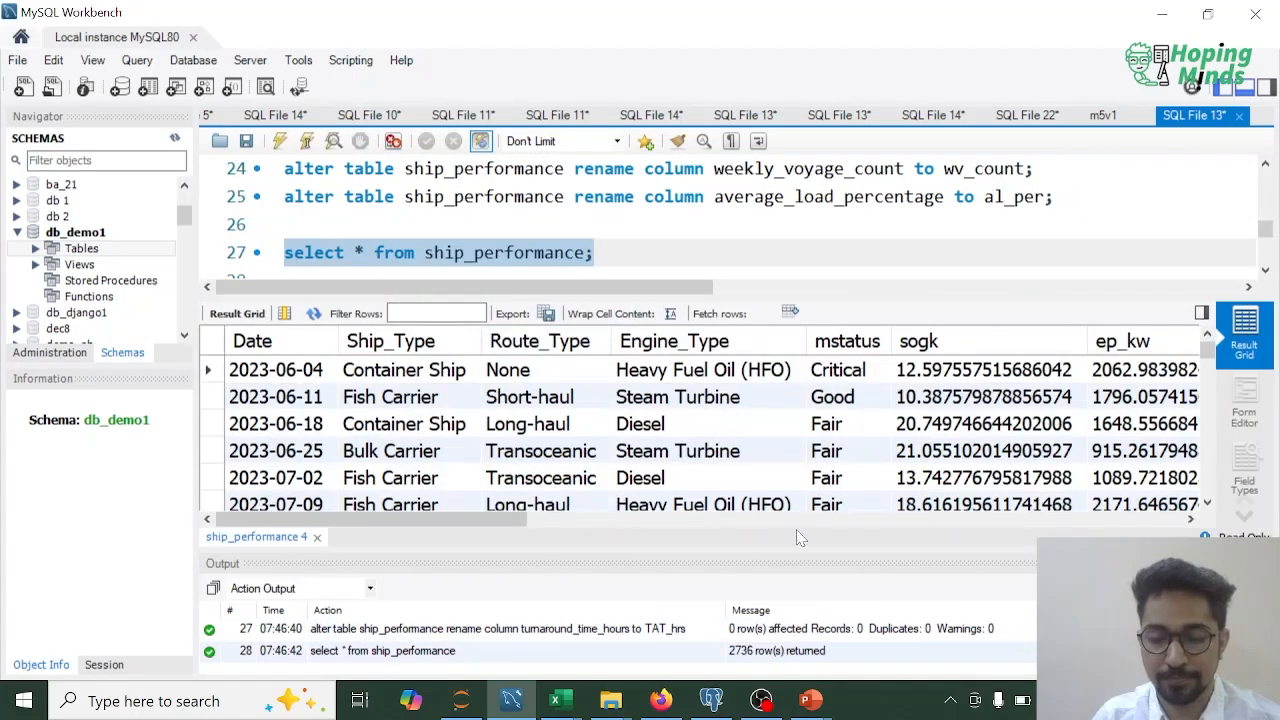
drag(490, 520, 1150, 522)
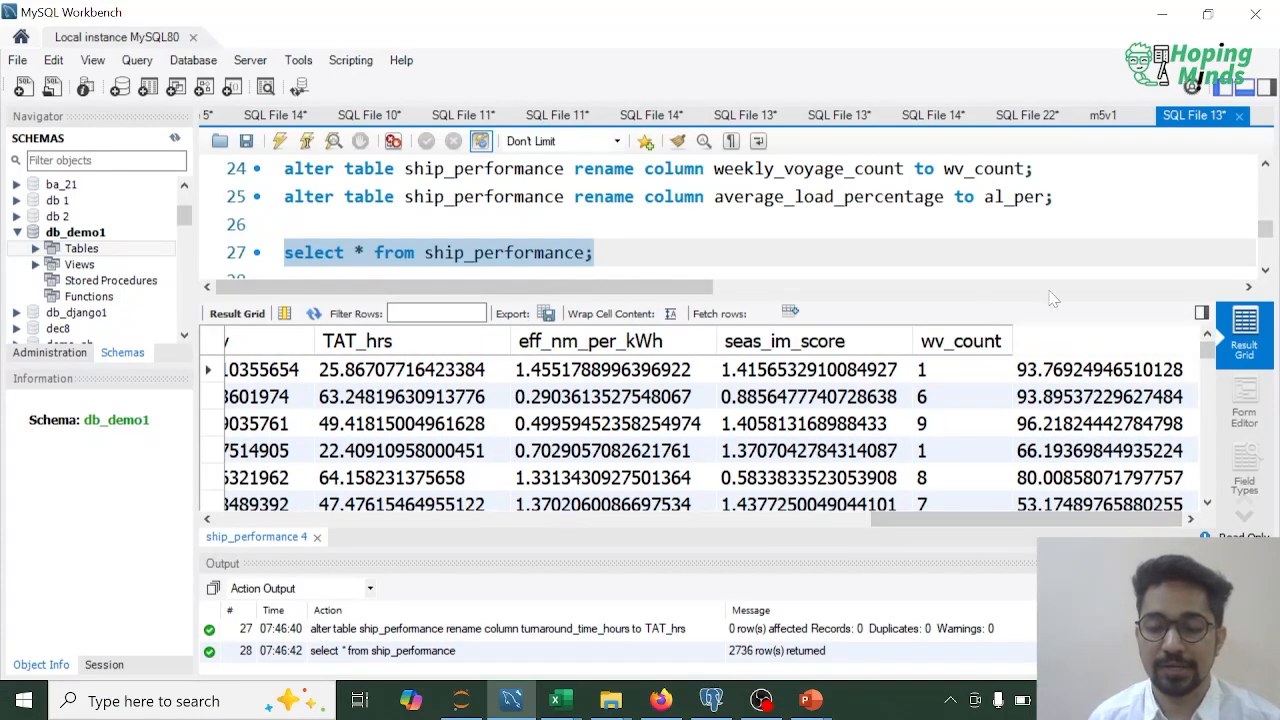
Add blank lines below the select query on line 27 and run that query again.
key(Right)
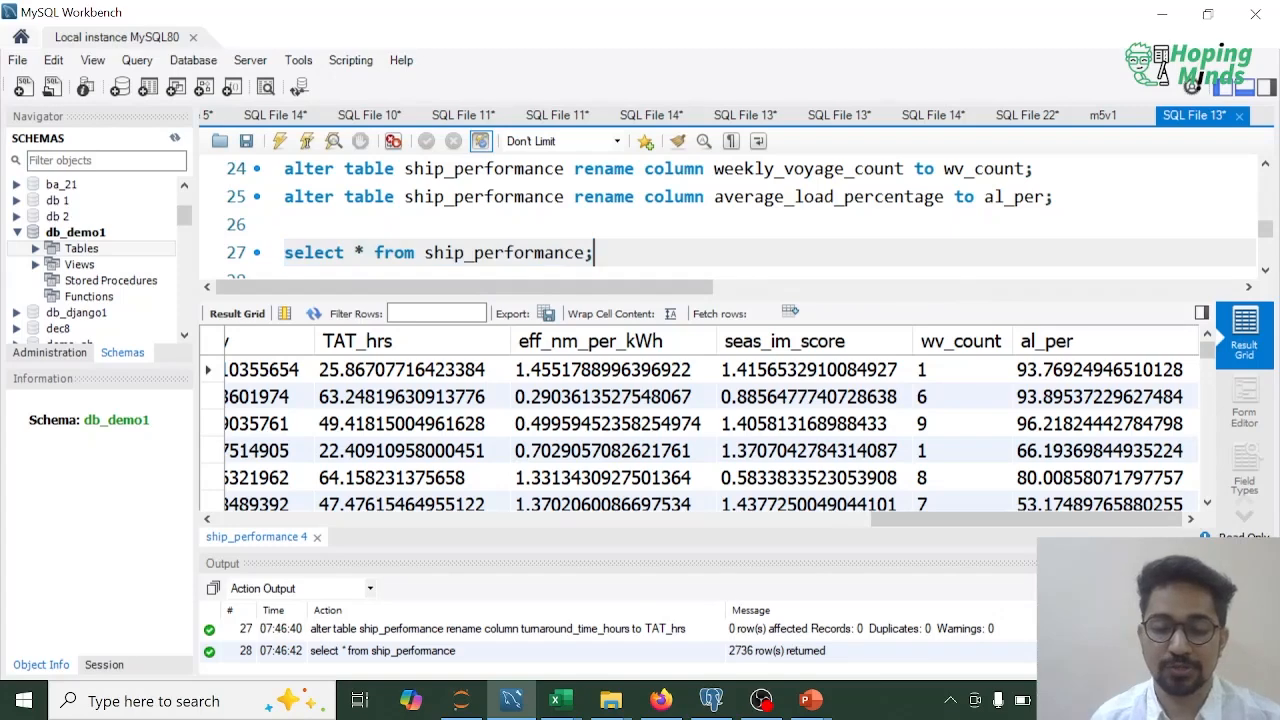
key(Return)
key(Return)
key(Up)
key(Up)
key(shift+End)
key(ctrl+Return)
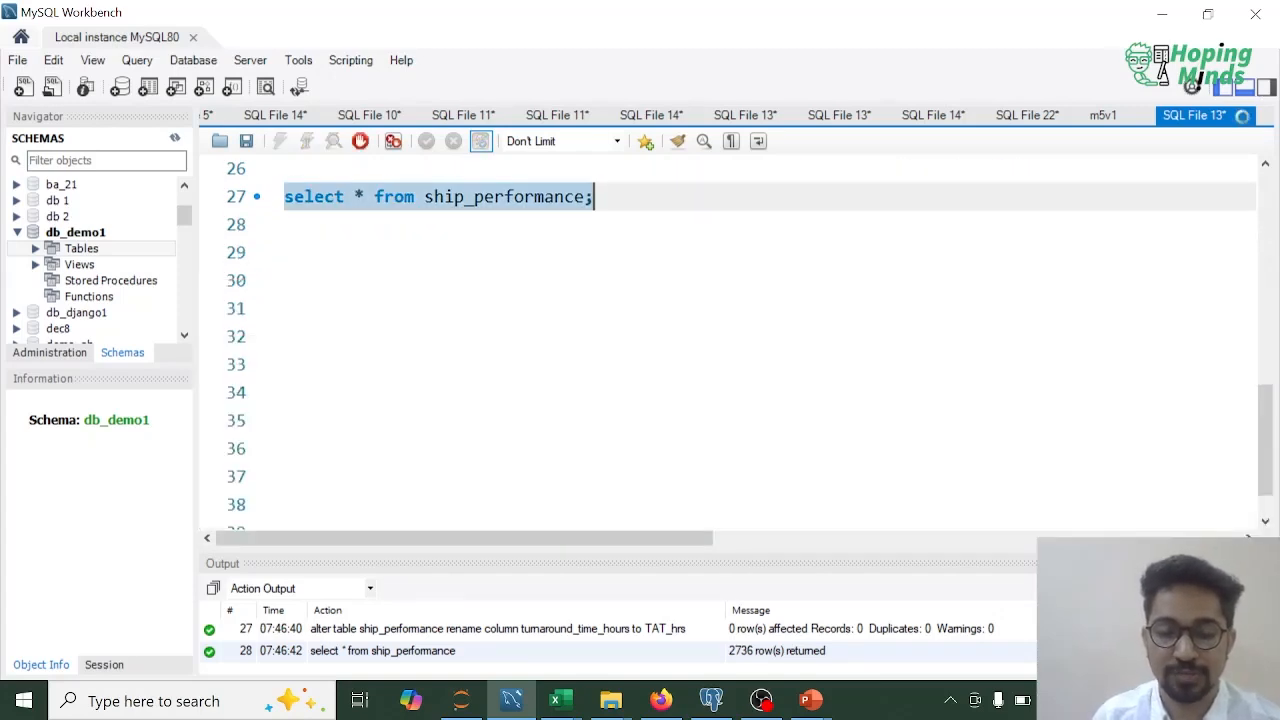
drag(497, 523, 469, 528)
Add the comment "# 1) Count of different ship type" on line 29, below the select query.
key(Right)
key(Return)
key(Return)
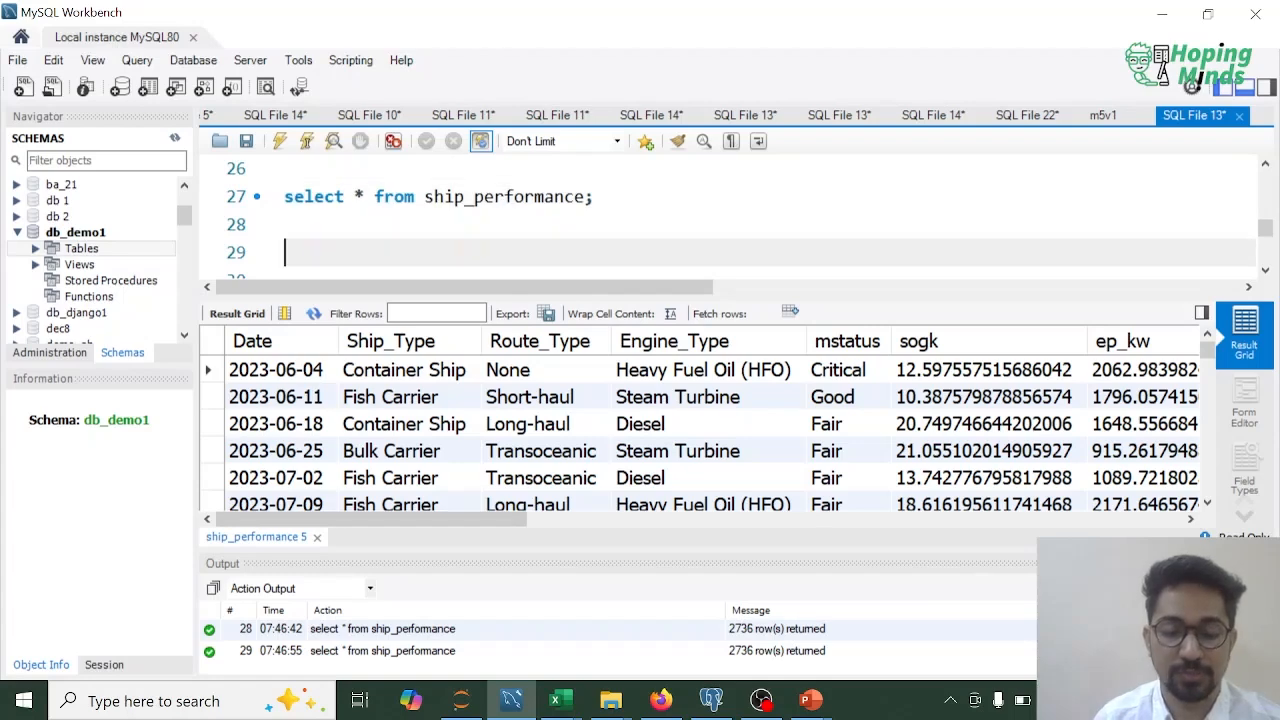
text(# )
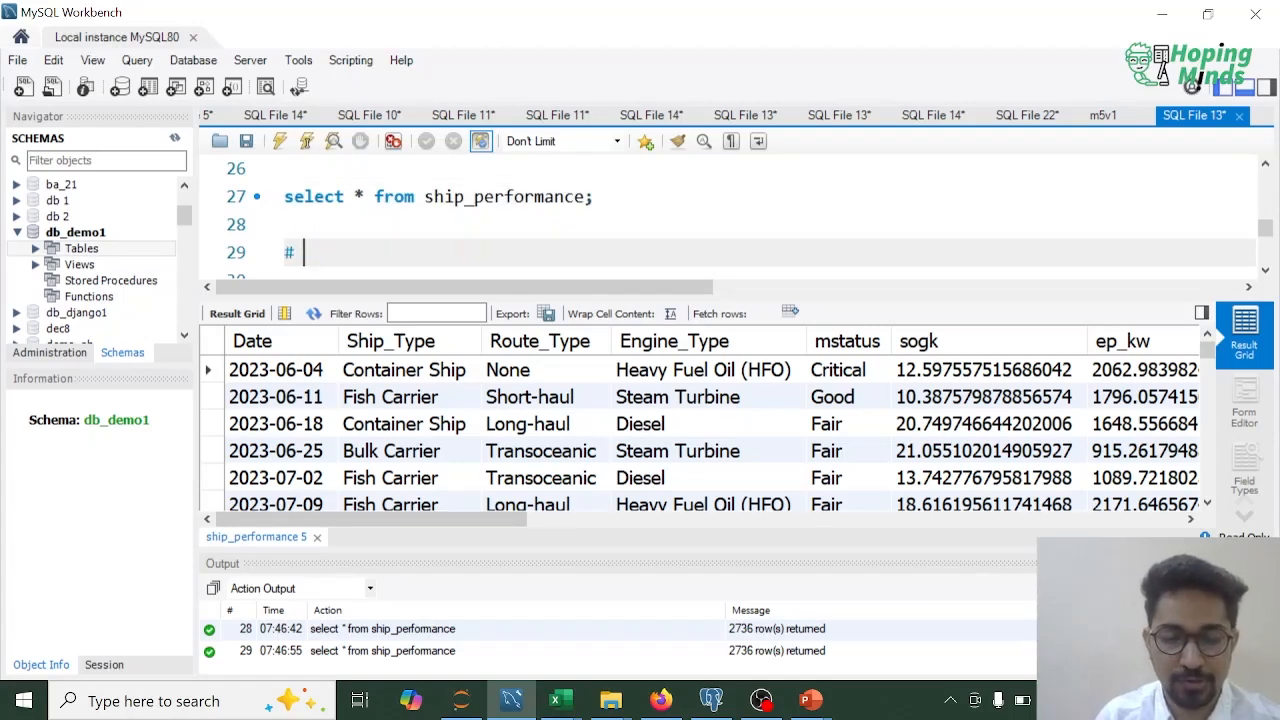
text(1) Coun)
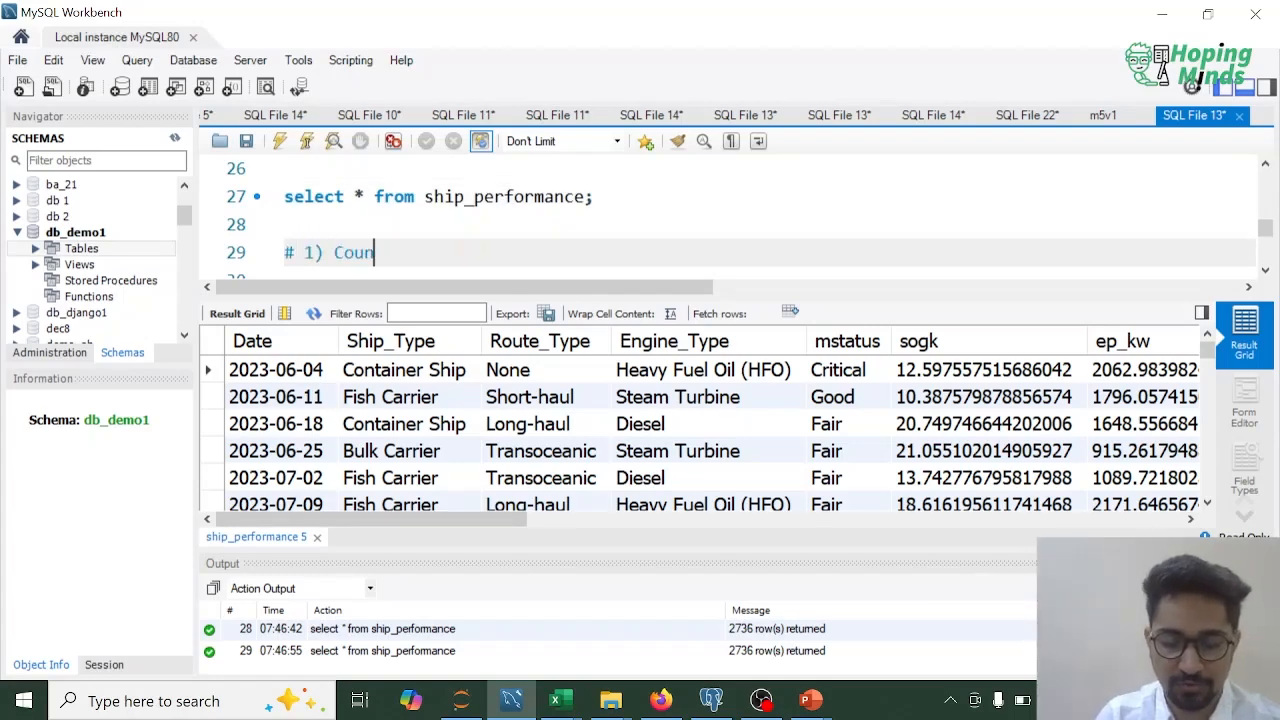
text(t of different )
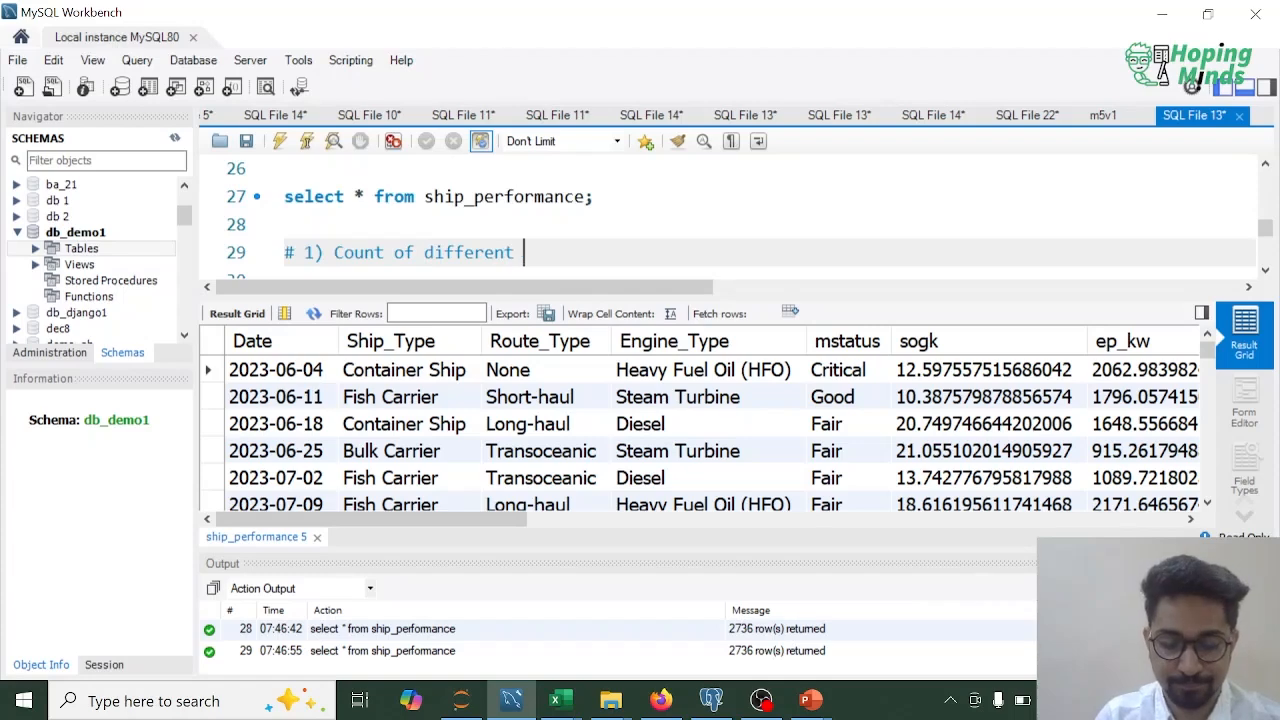
text(ship type)
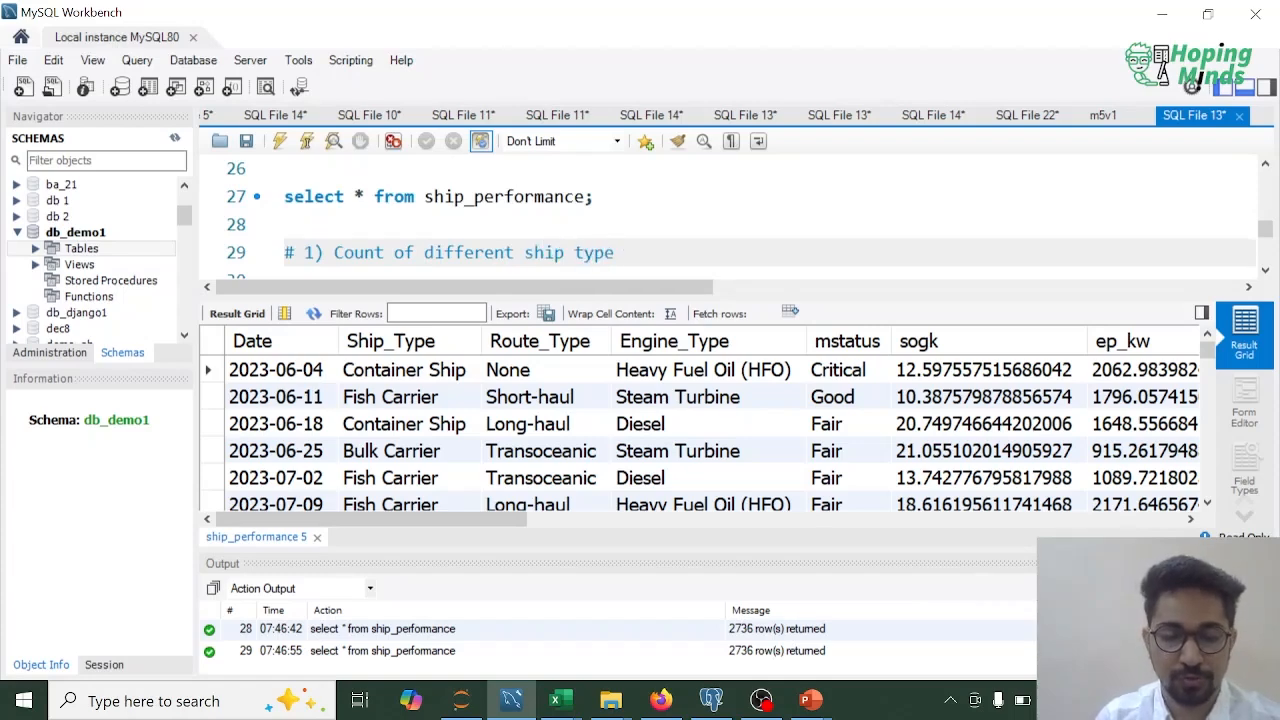
Write "select ship_type, count(ship_type) from ship_performance" on line 30, directly below the comment.
key(Return)
text(s)
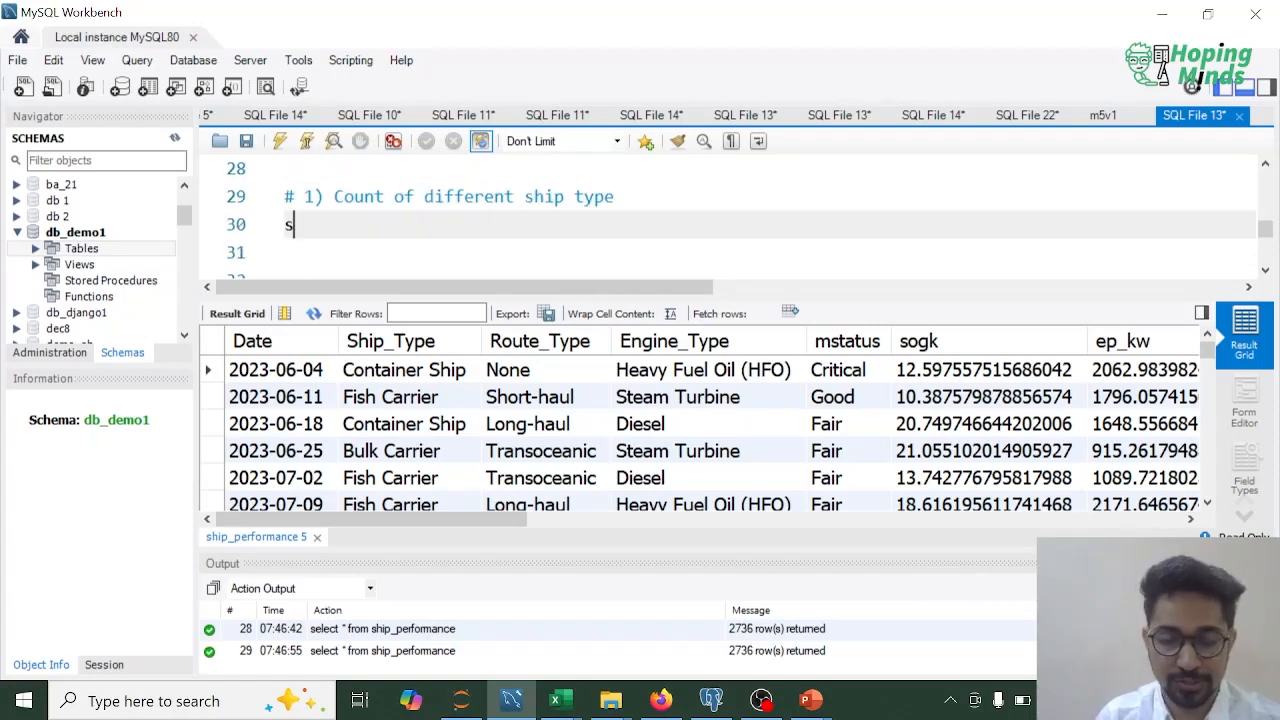
text(elect count)
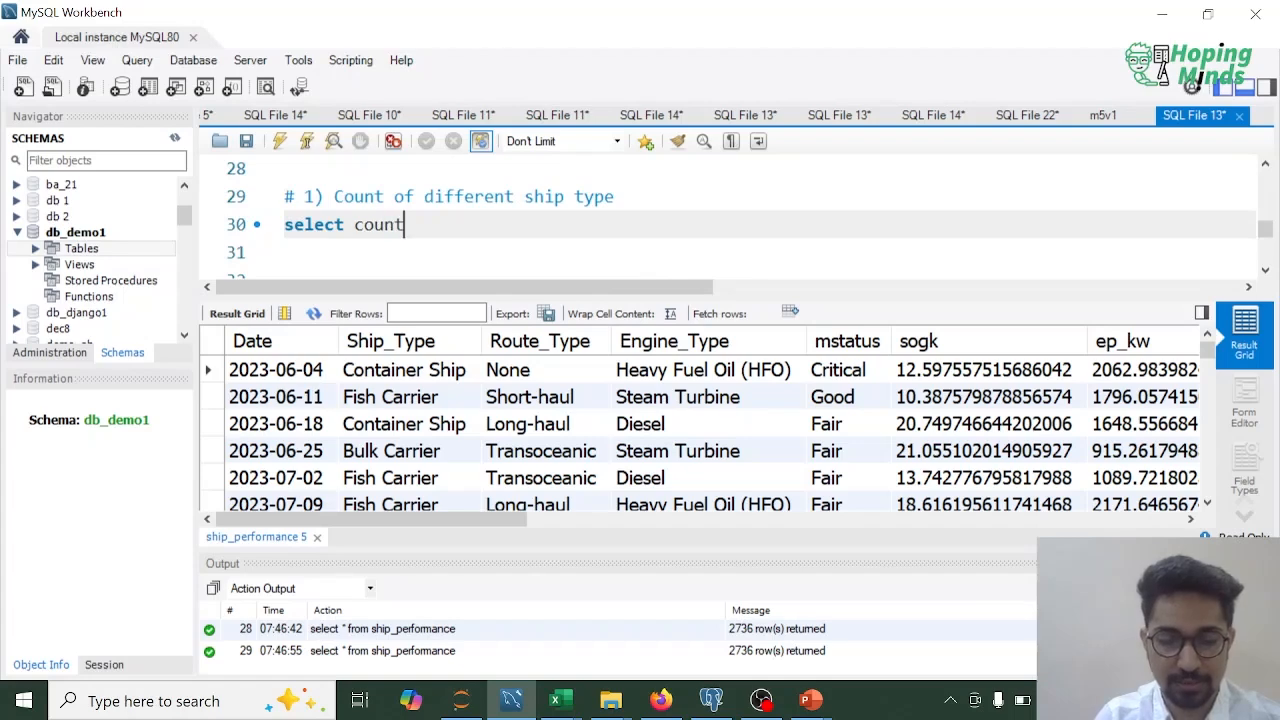
key(BackSpace)
key(BackSpace)
key(BackSpace)
key(BackSpace)
key(BackSpace)
text(ship_)
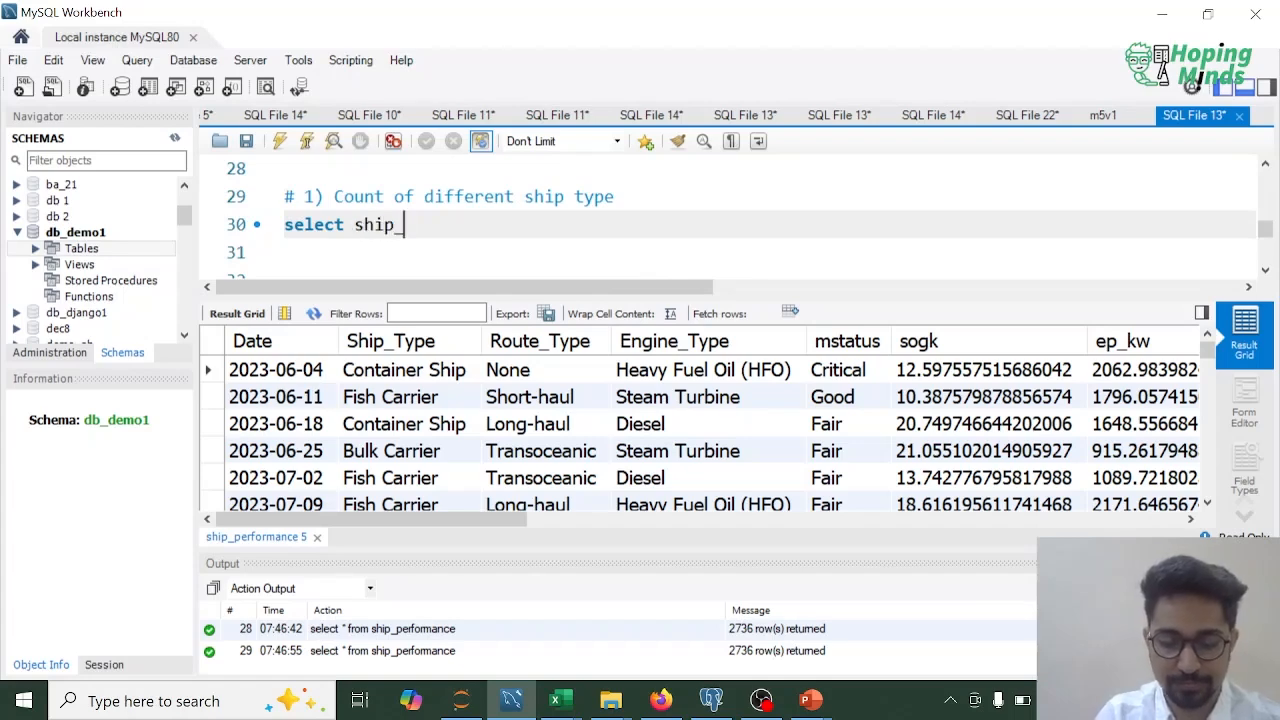
text(type, count()
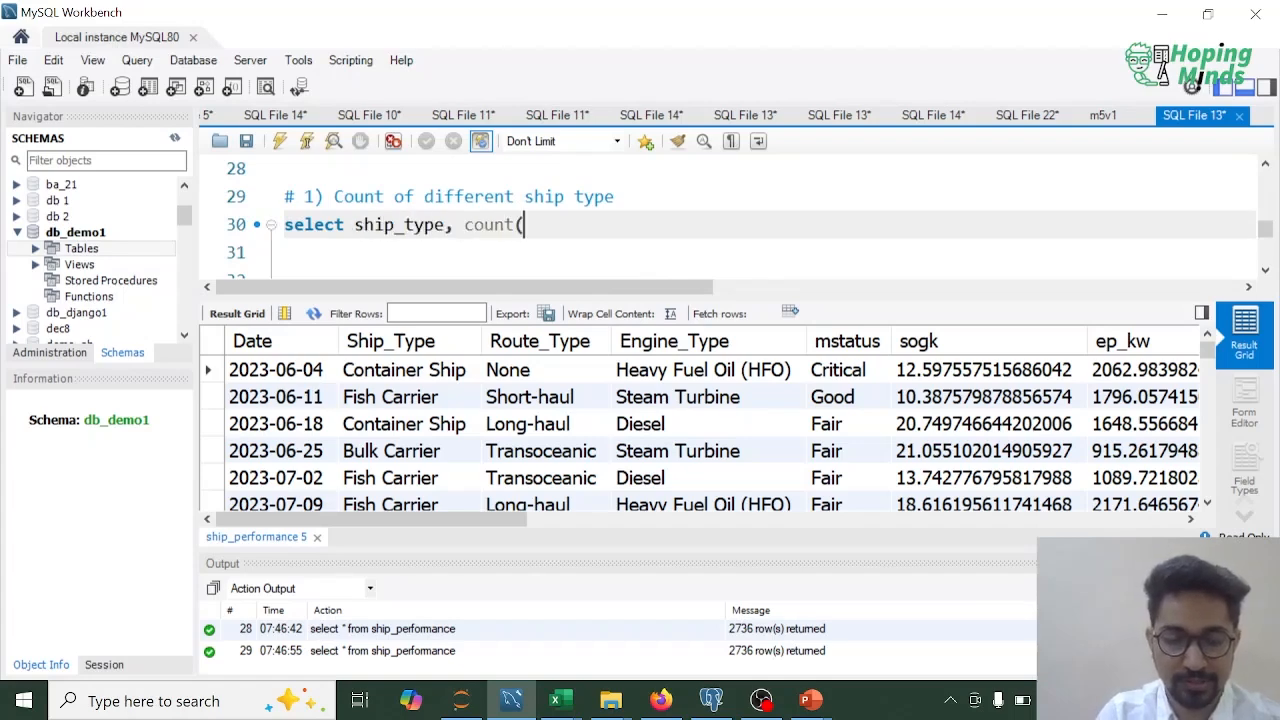
text(ship_type)
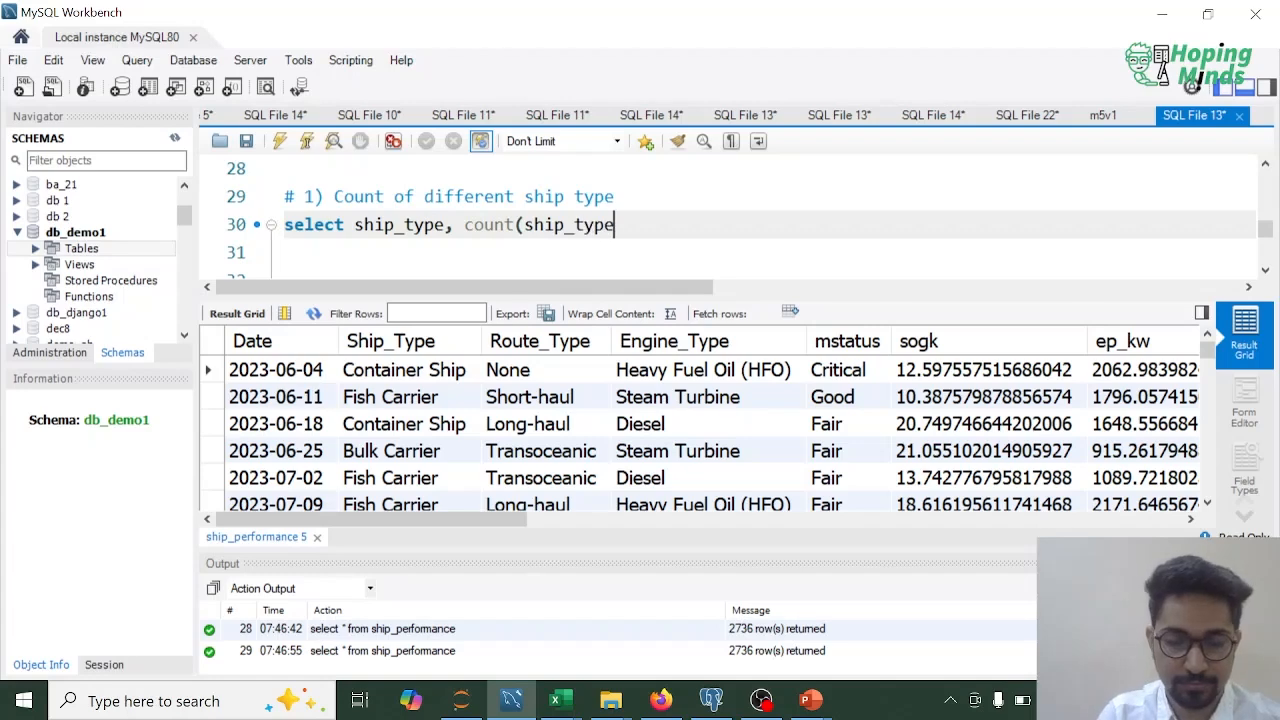
text())
key(Return)
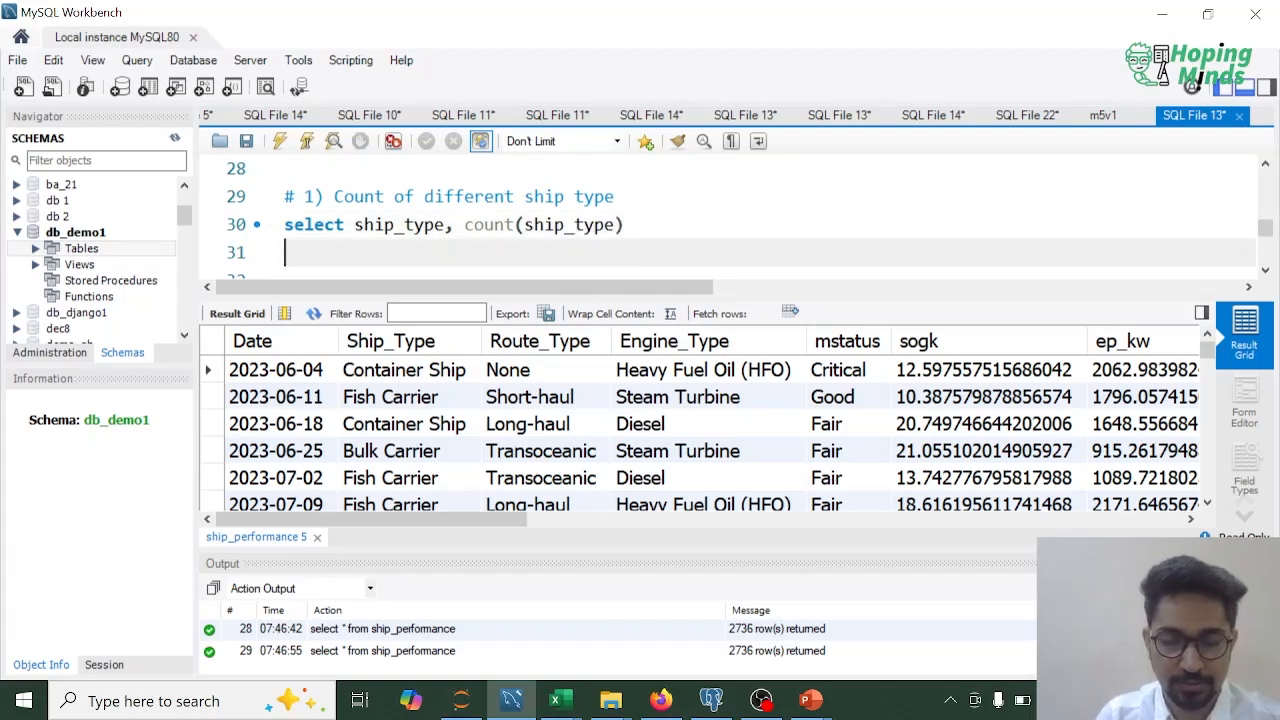
key(BackSpace)
text(from ship_)
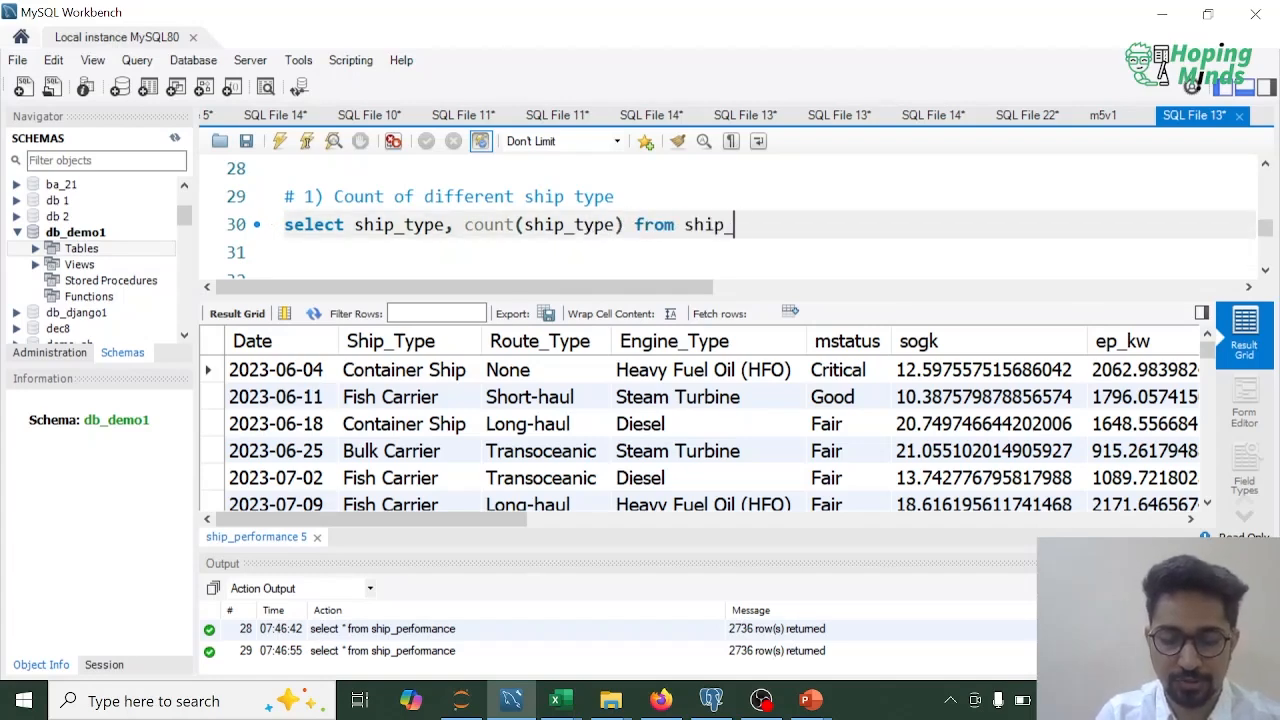
text(performa)
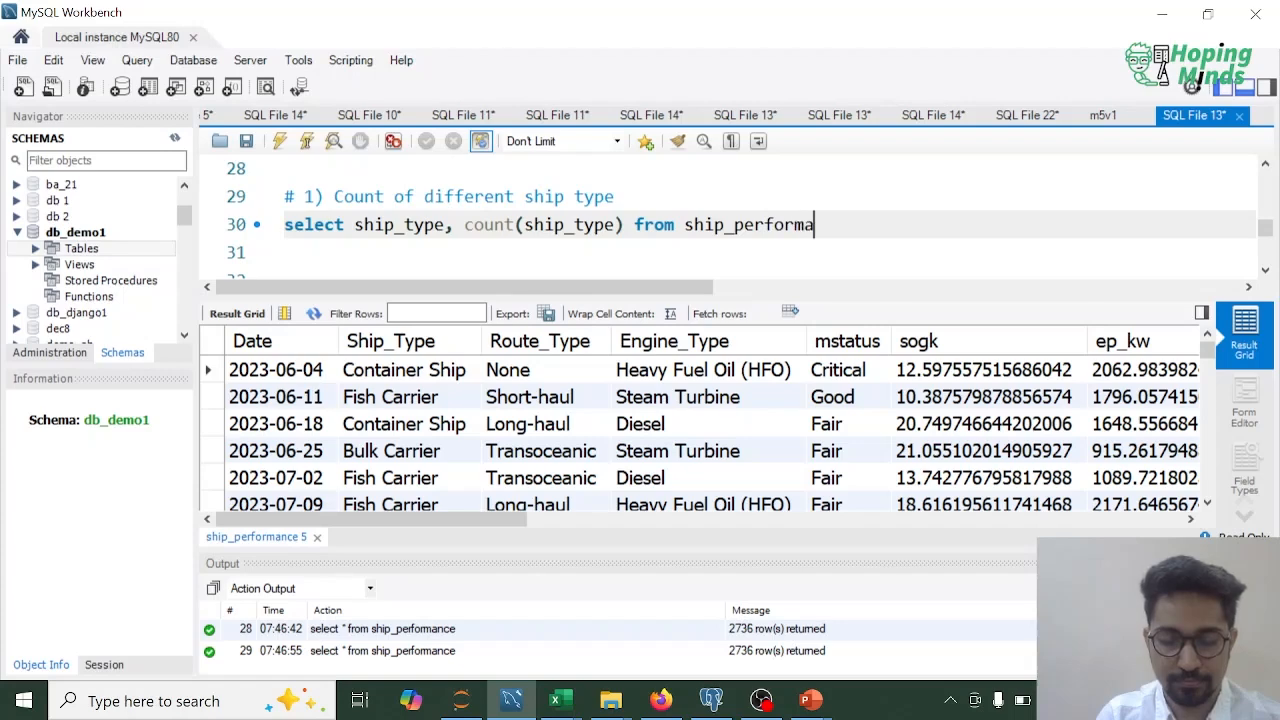
text(nce)
Finish the query with "group by ship_type;" on line 31 and run only this two-line query.
key(Return)
text(group )
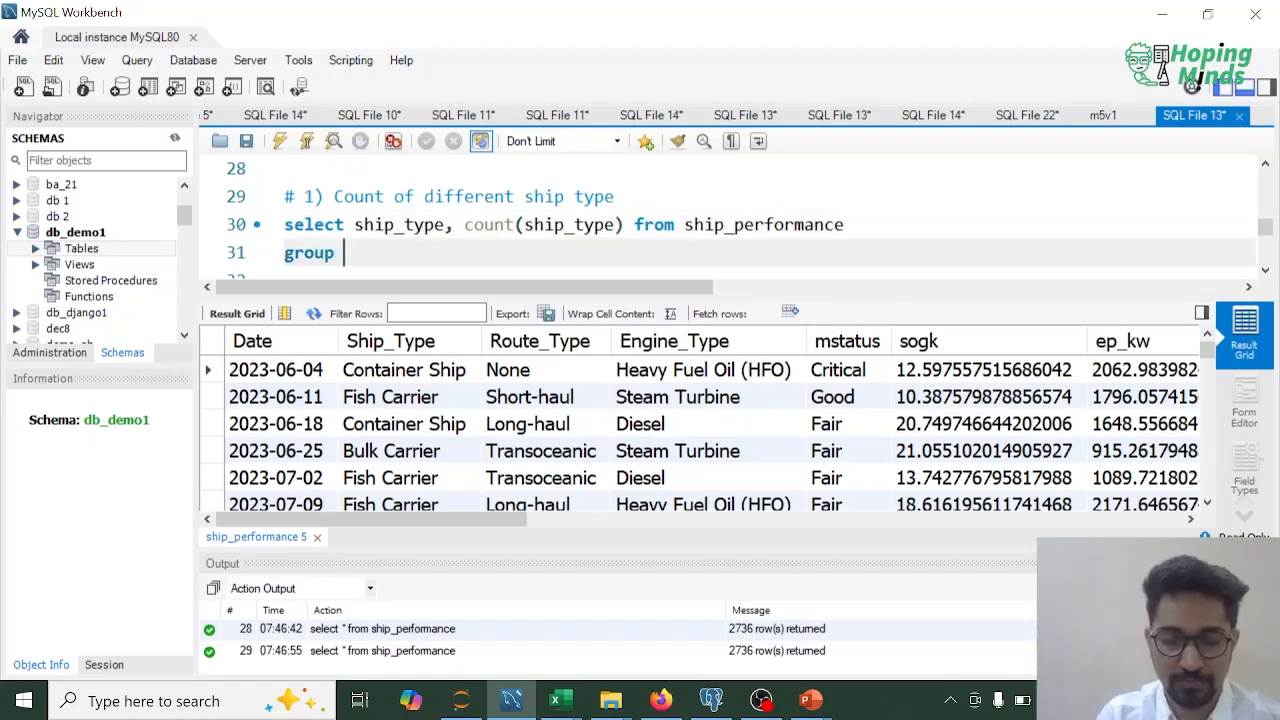
text(by ship_)
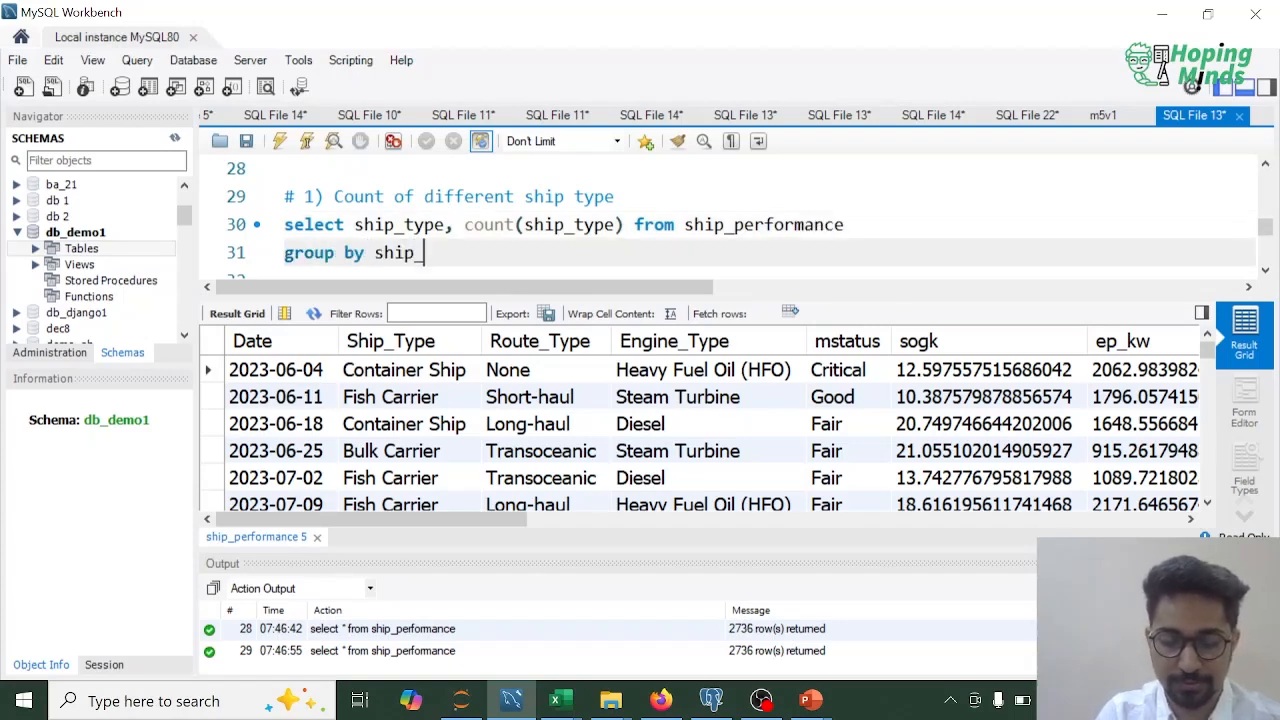
text(type;)
key(shift+Home)
key(shift+Up)
key(ctrl+Return)
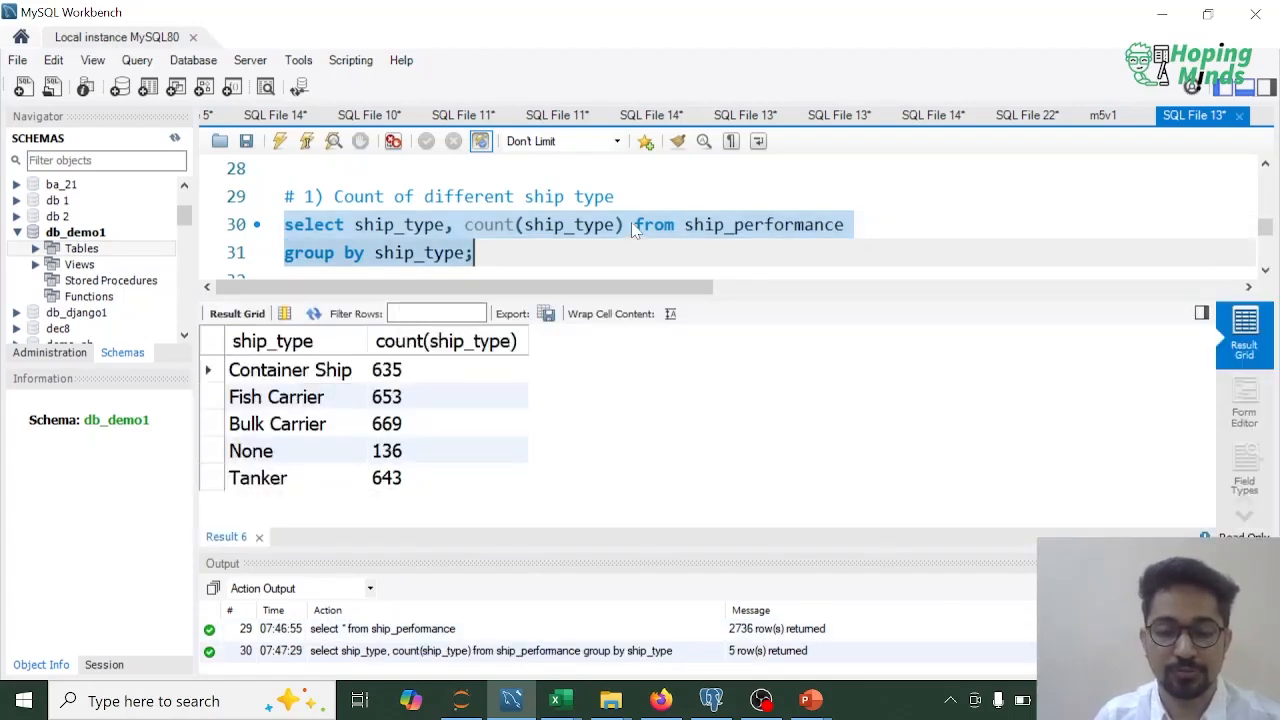
Give the count(ship_type) expression on line 30 the alias Count_Ship_Type.
click(634, 228)
text(as Count)
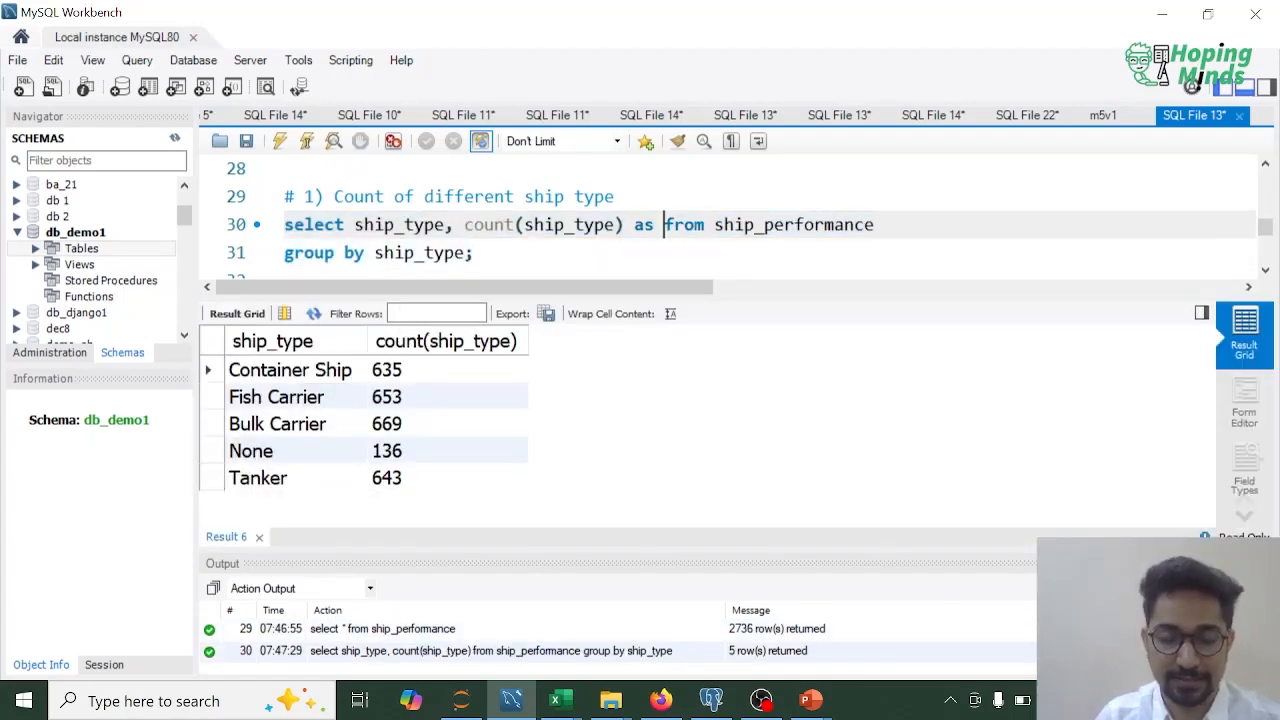
text(_Ship_T)
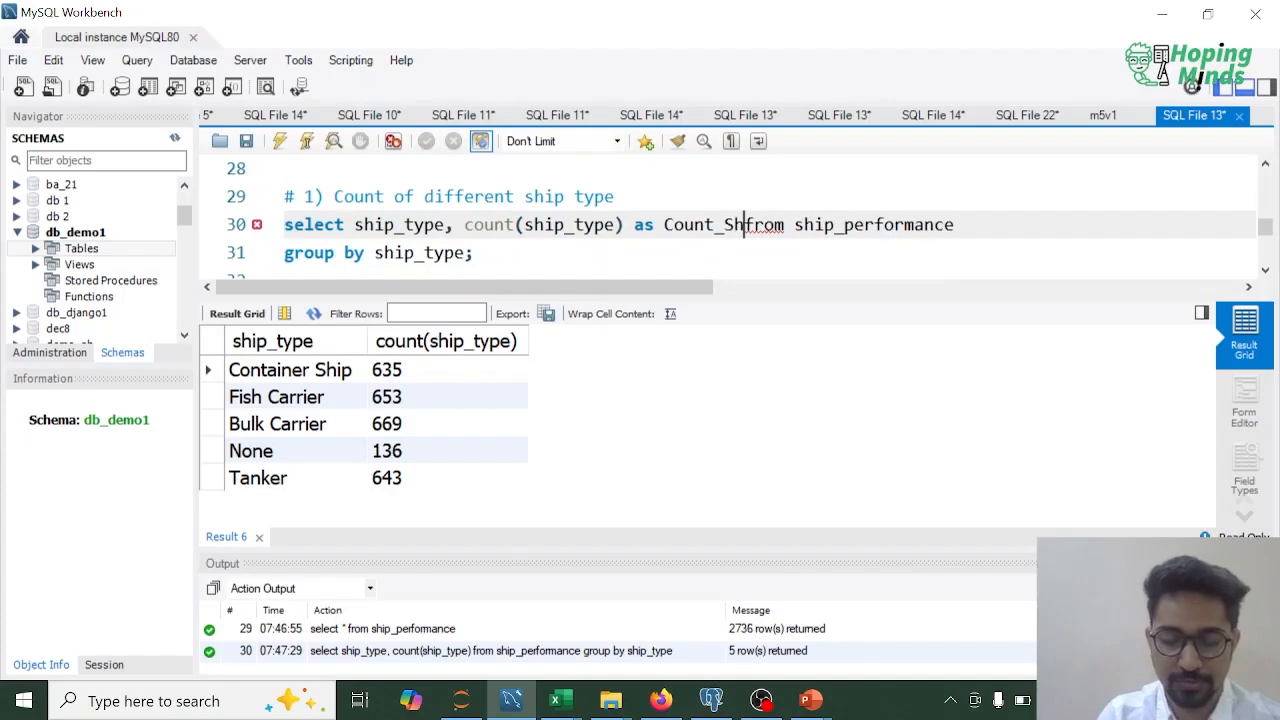
text(Ype)
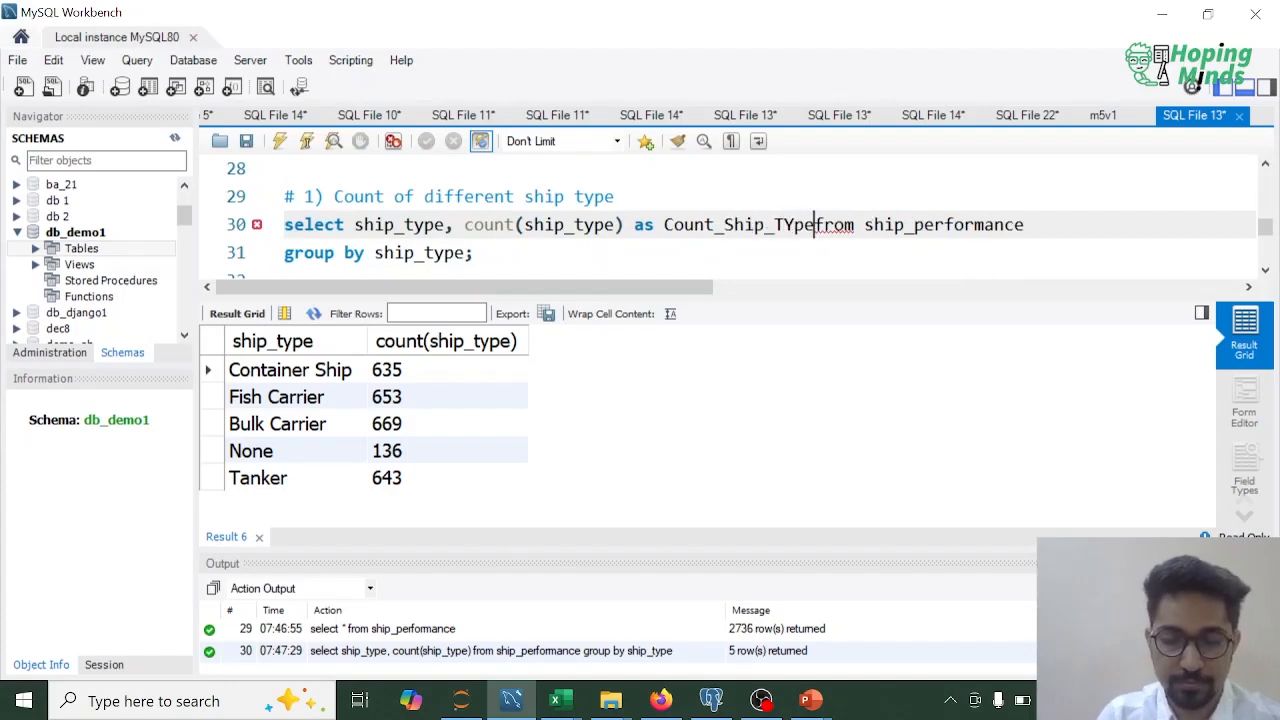
key(Left)
key(Left)
key(Left)
key(BackSpace)
text(y)
Run only the ship type count query on lines 30 and 31 with its new alias.
key(Home)
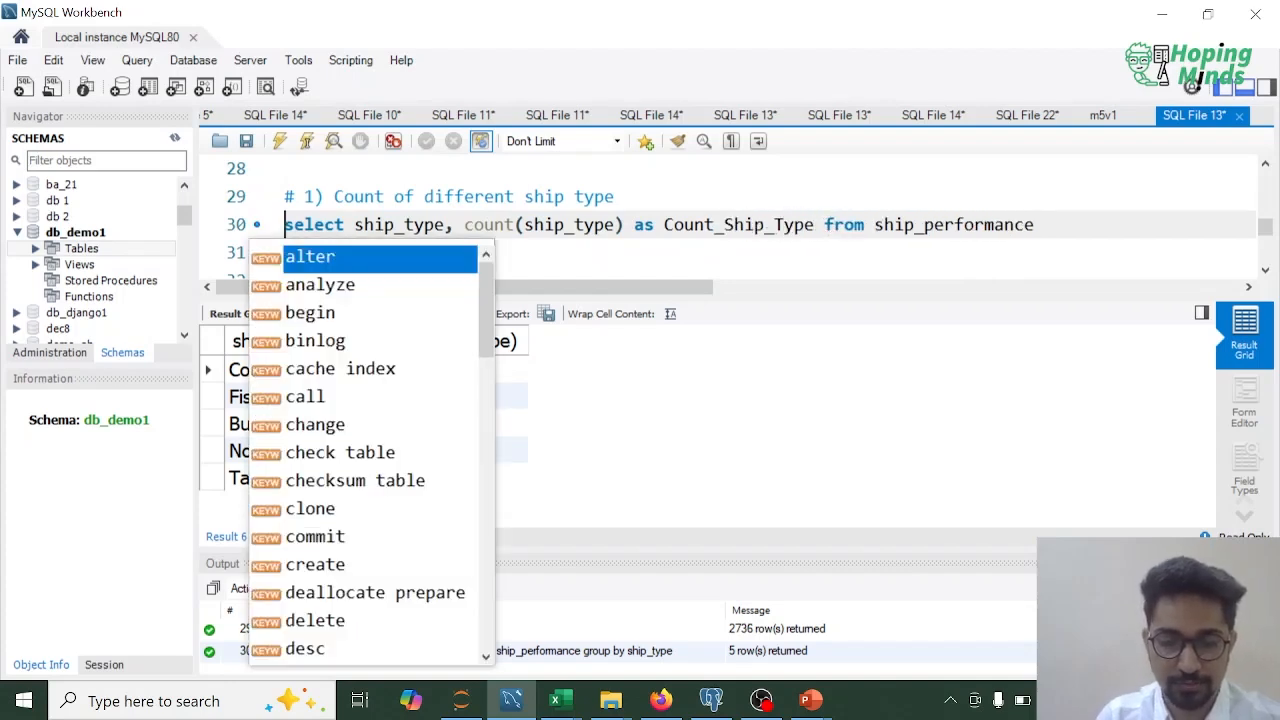
key(shift+Down)
key(shift+Down)
key(shift+Left)
key(ctrl+shift+Return)
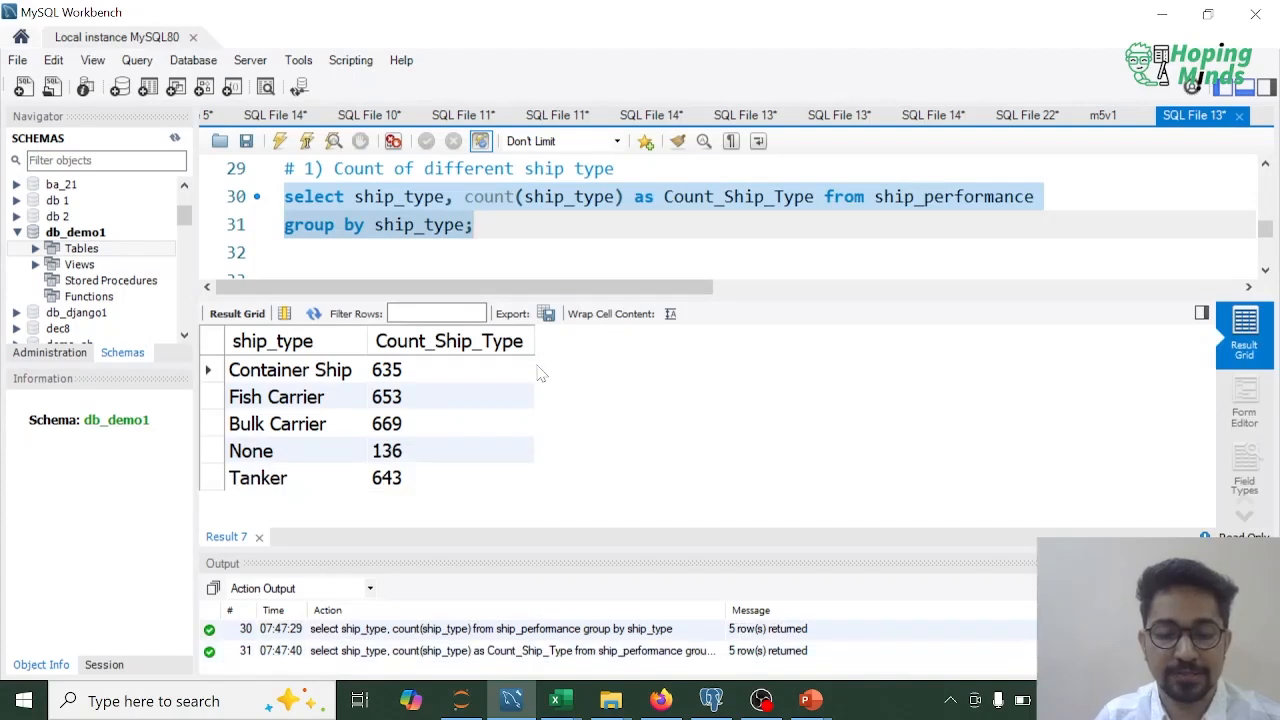
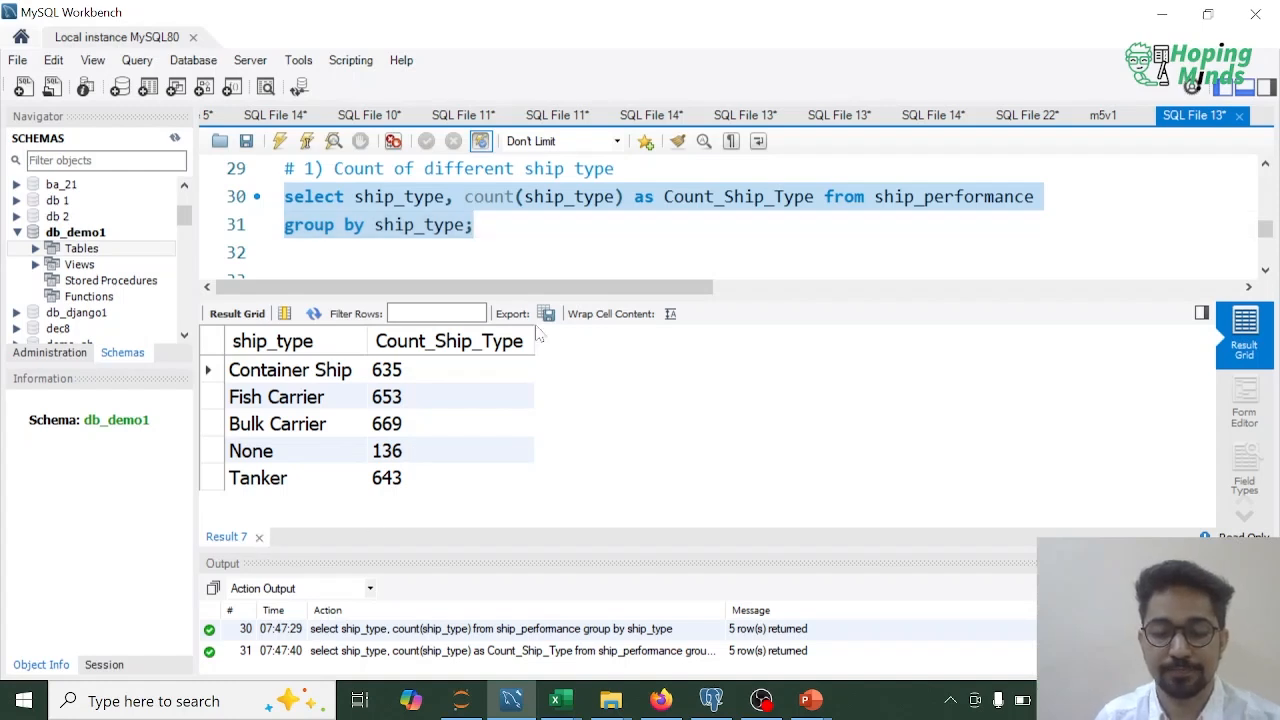
Close the ship type count result, run only "select * from ship_performance;" on line 27, and look through the table's columns.
click(260, 538)
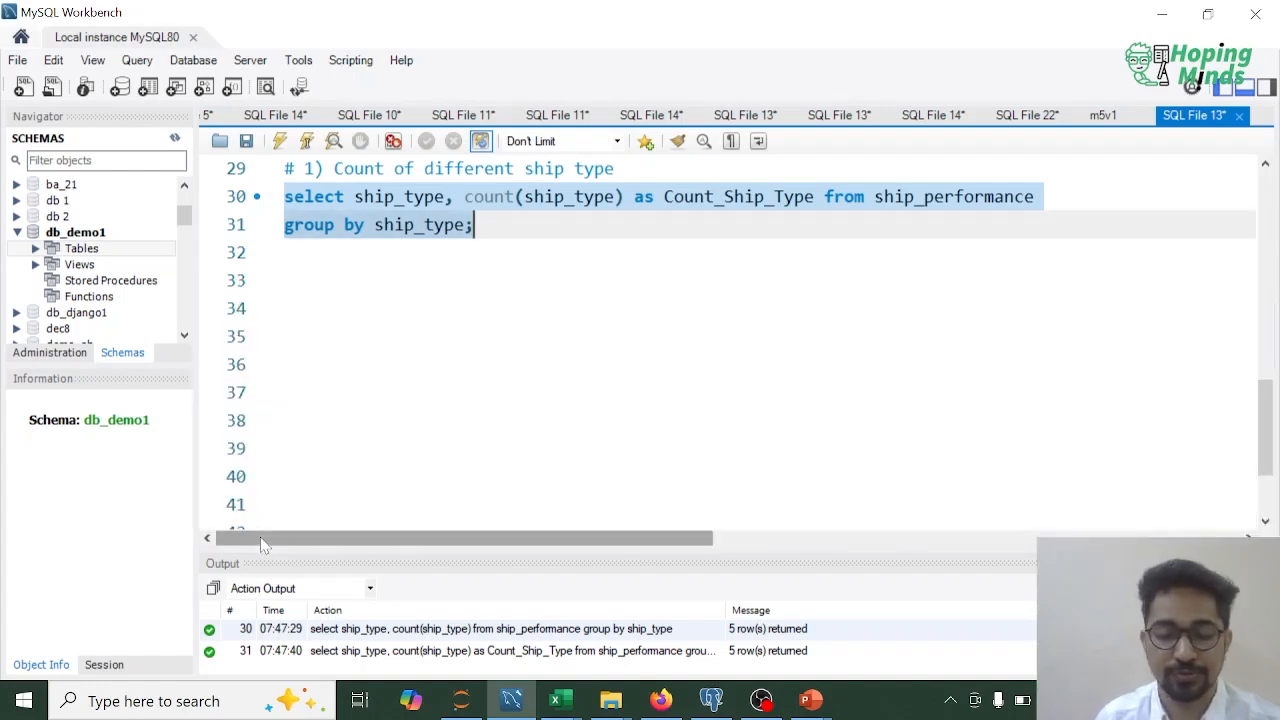
click(450, 309)
scroll(450, 309, up, 2)
click(593, 280)
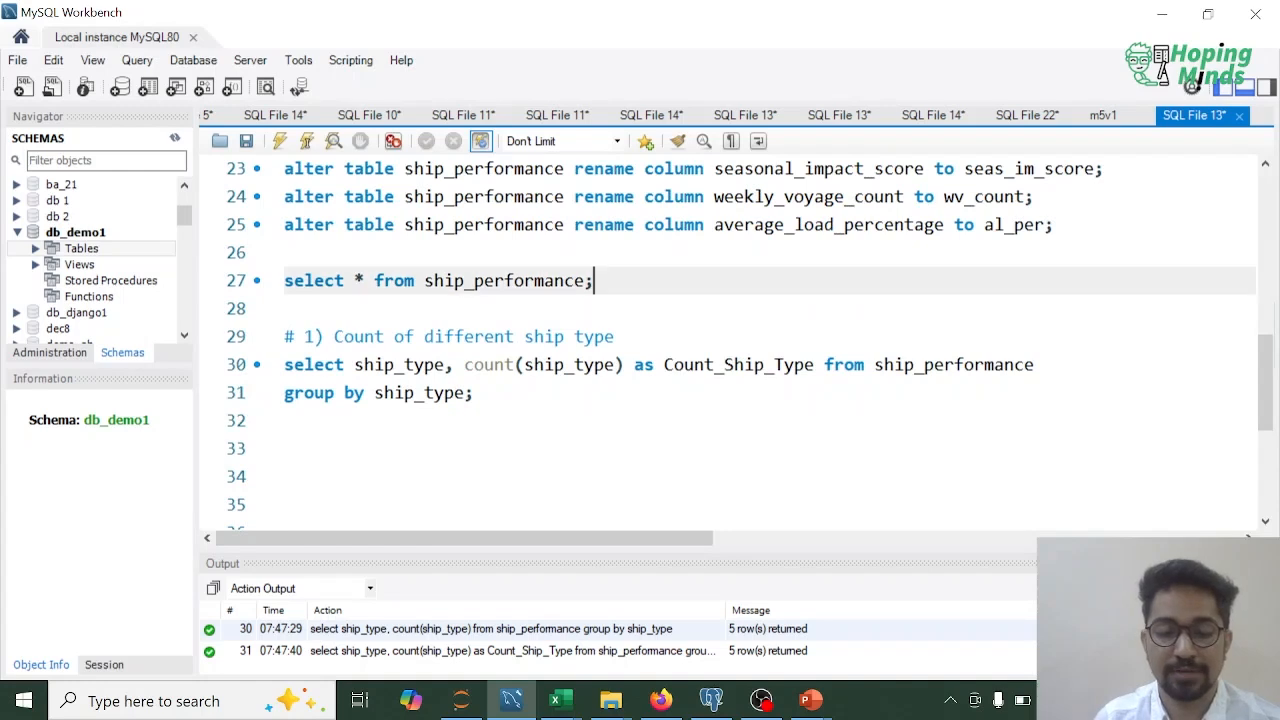
key(ctrl+Return)
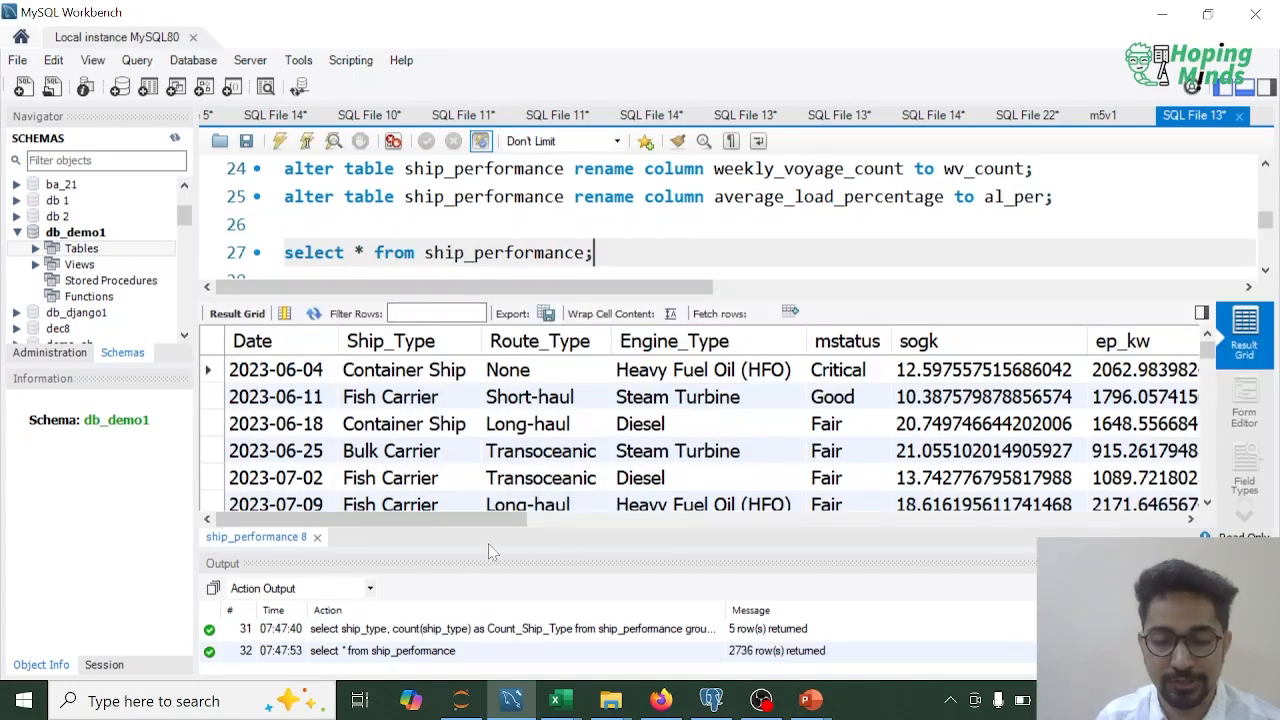
drag(488, 520, 604, 531)
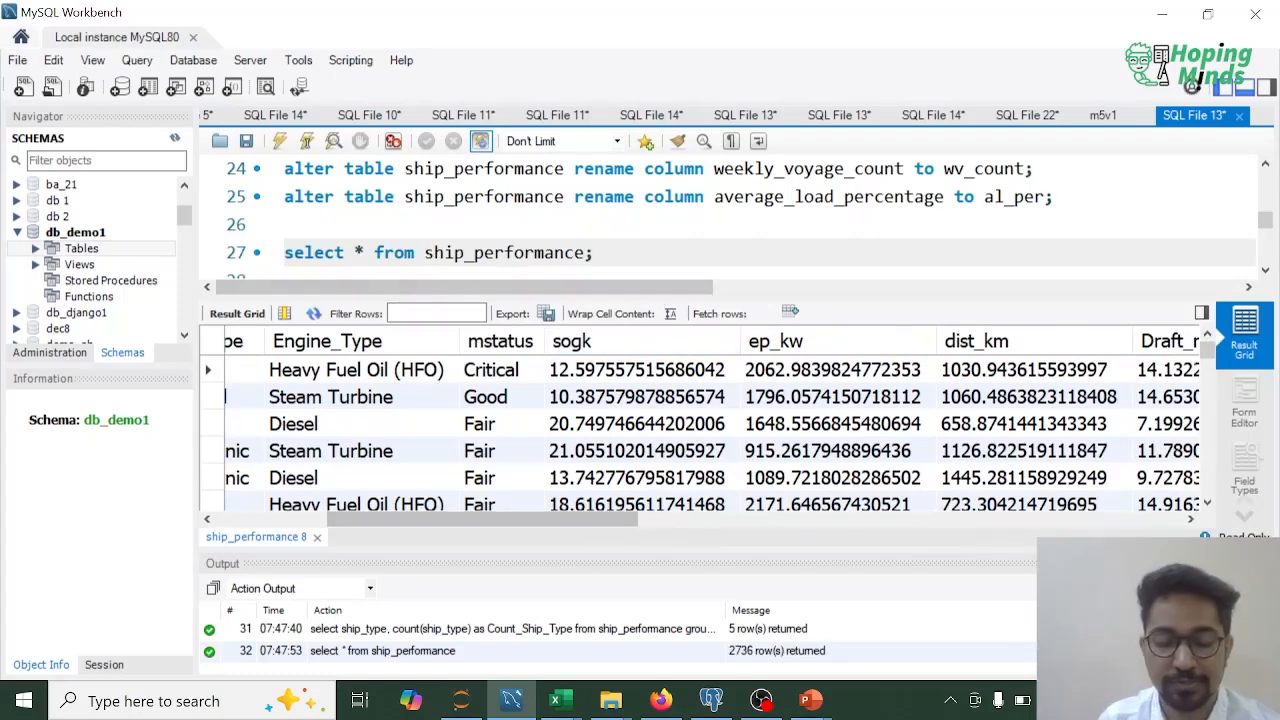
drag(540, 521, 422, 527)
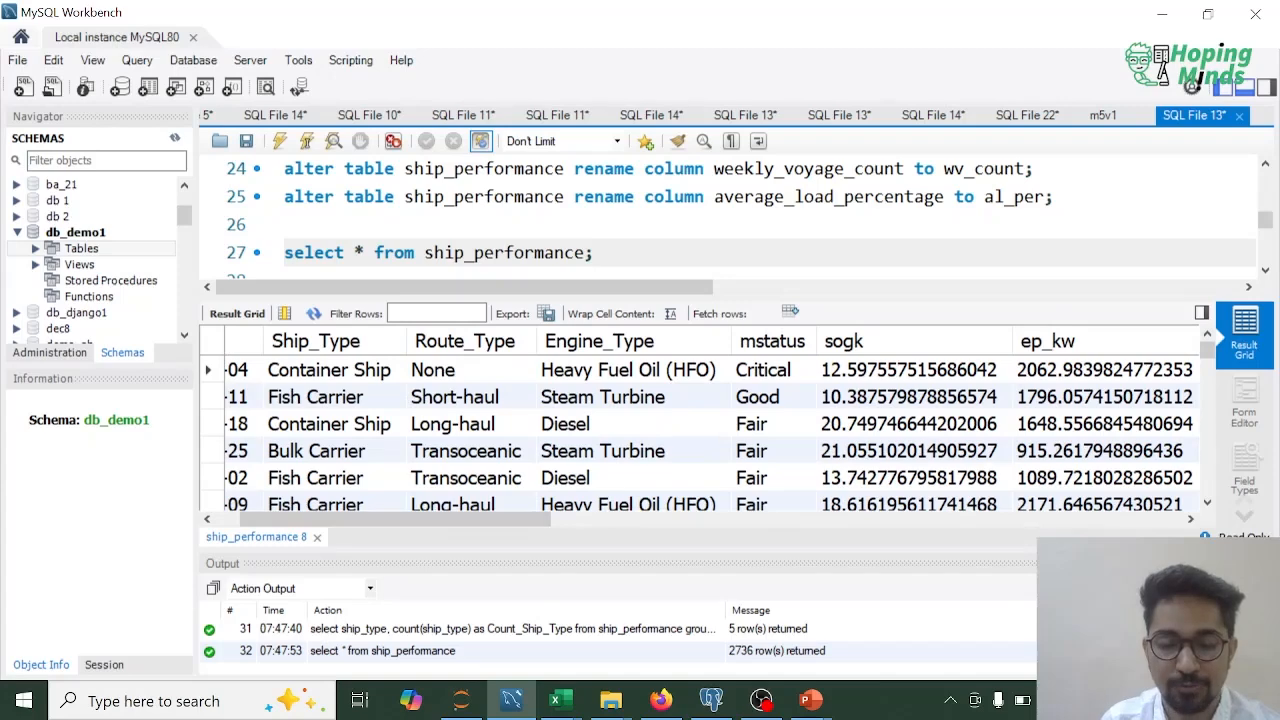
Add the comment "# 2) Ship type wise count of maintenance status" on line 33, leaving a blank line below the previous query.
scroll(730, 210, down, 1)
scroll(728, 216, down, 1)
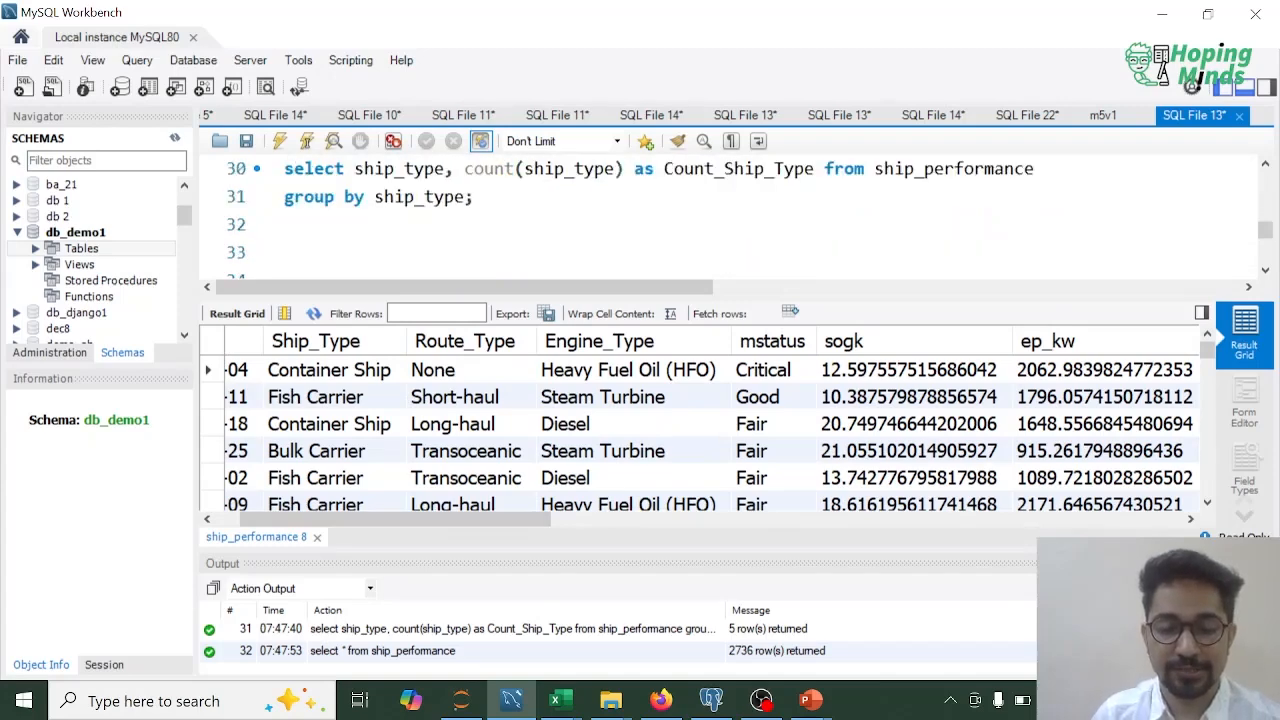
click(476, 197)
key(Return)
key(Return)
text(# 2) )
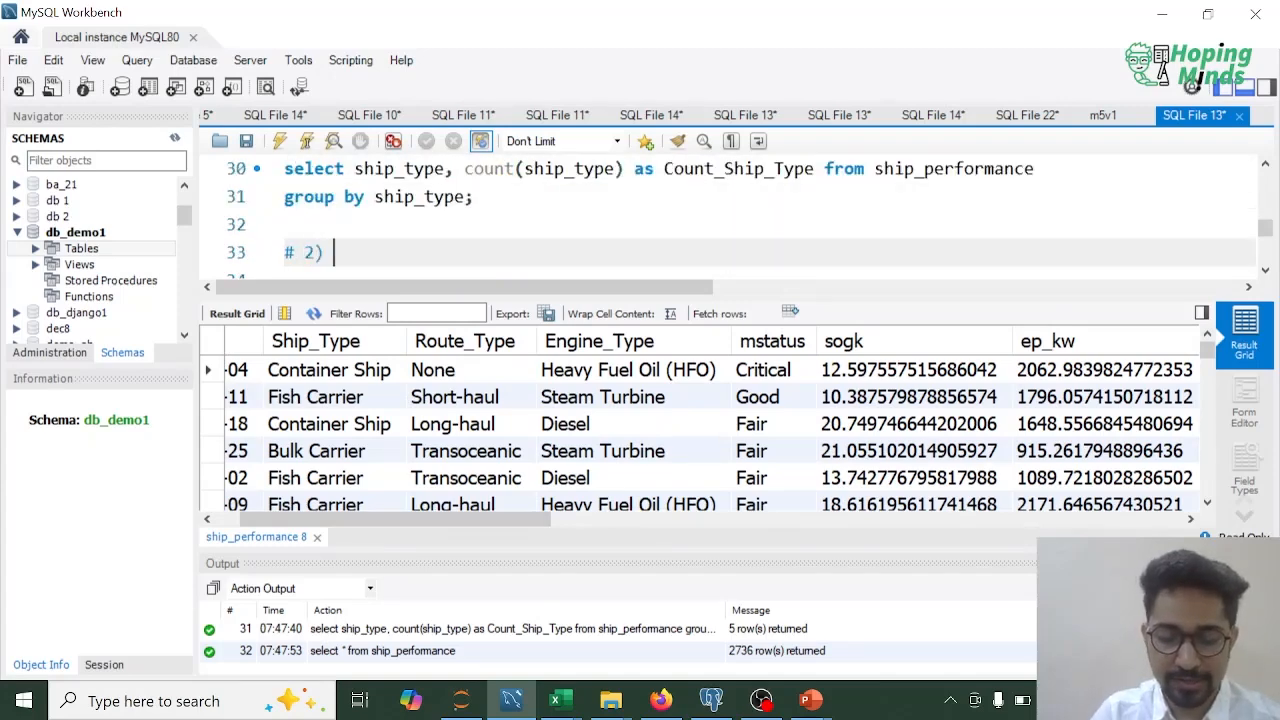
text(Ship type w)
key(BackSpace)
text(ty)
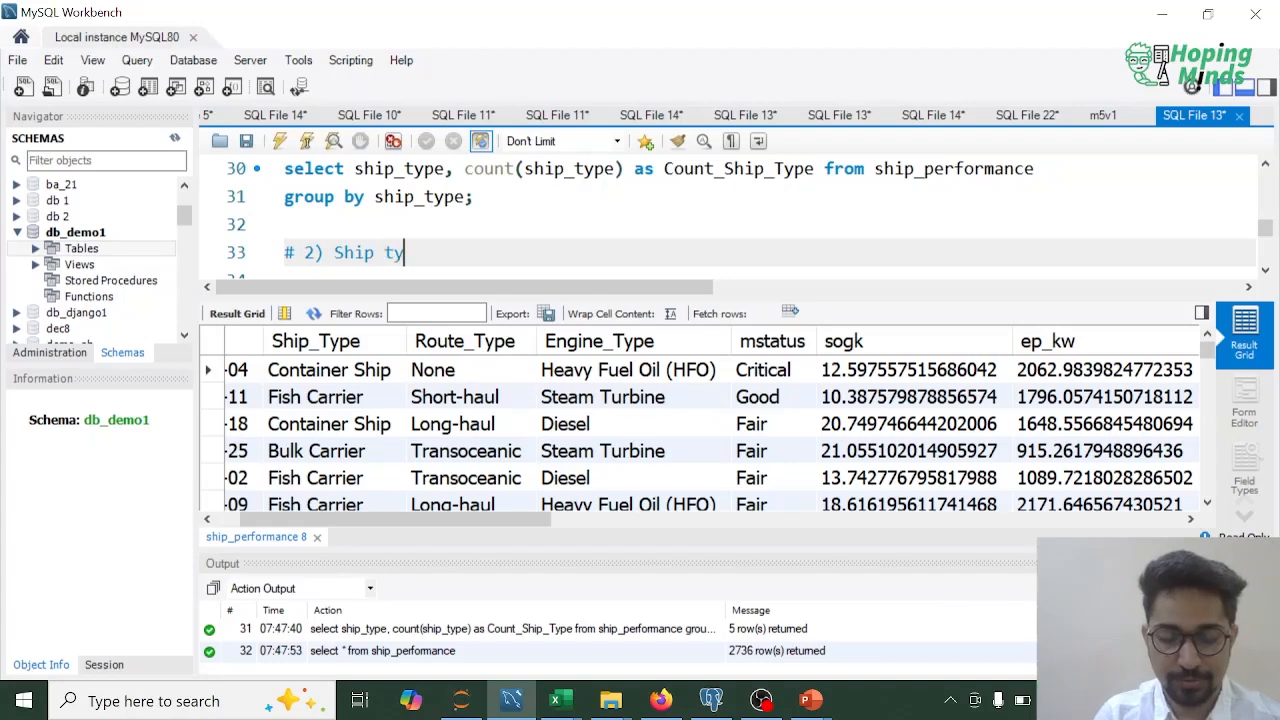
text(pe wise coun)
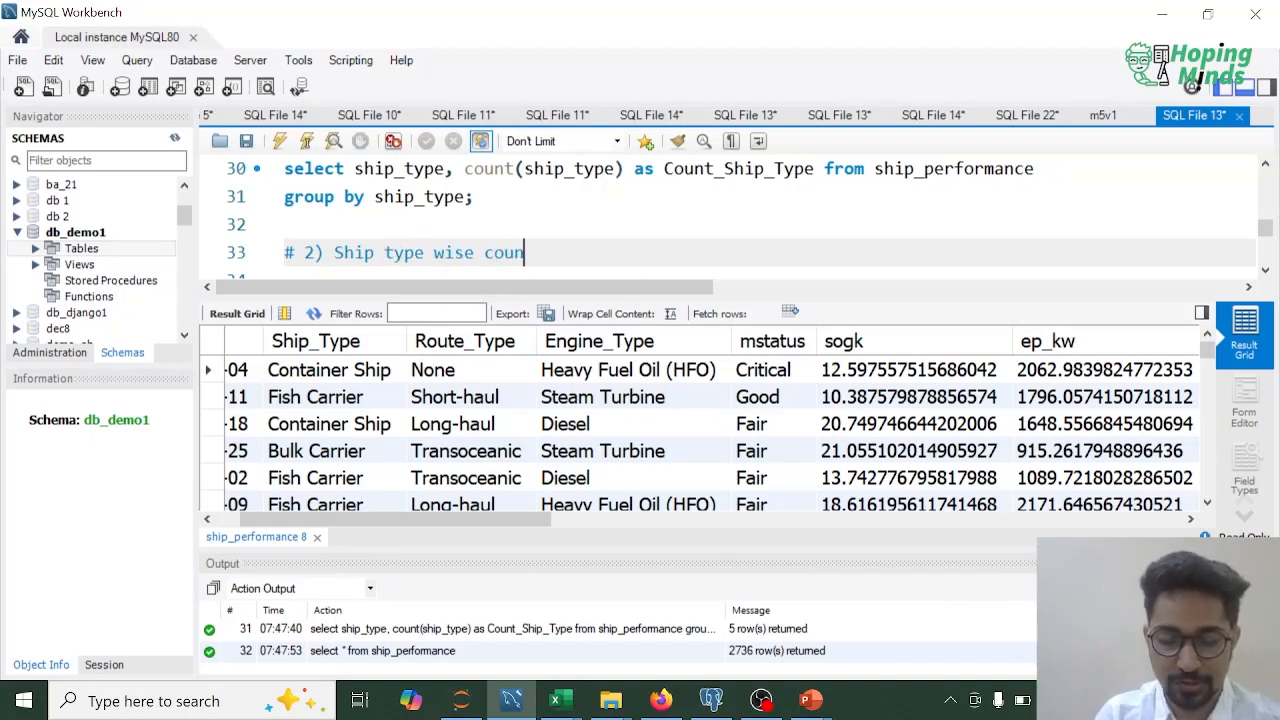
text(t of main)
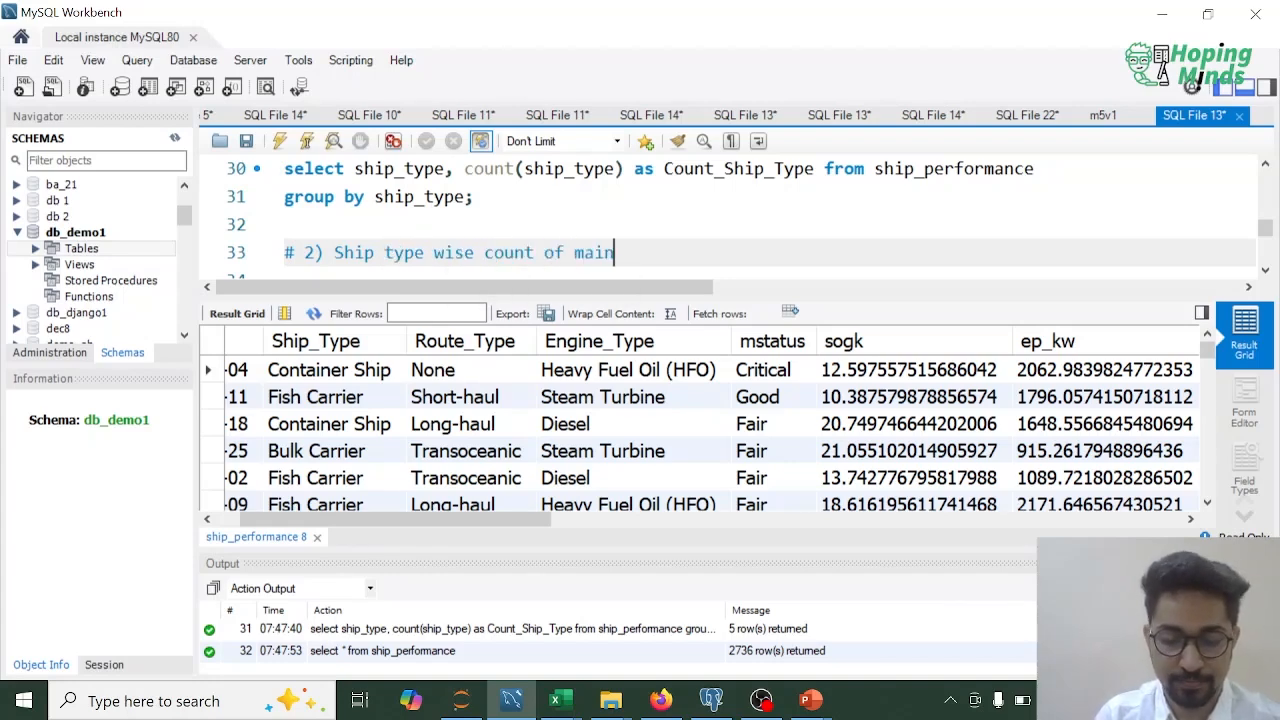
text(tenance status)
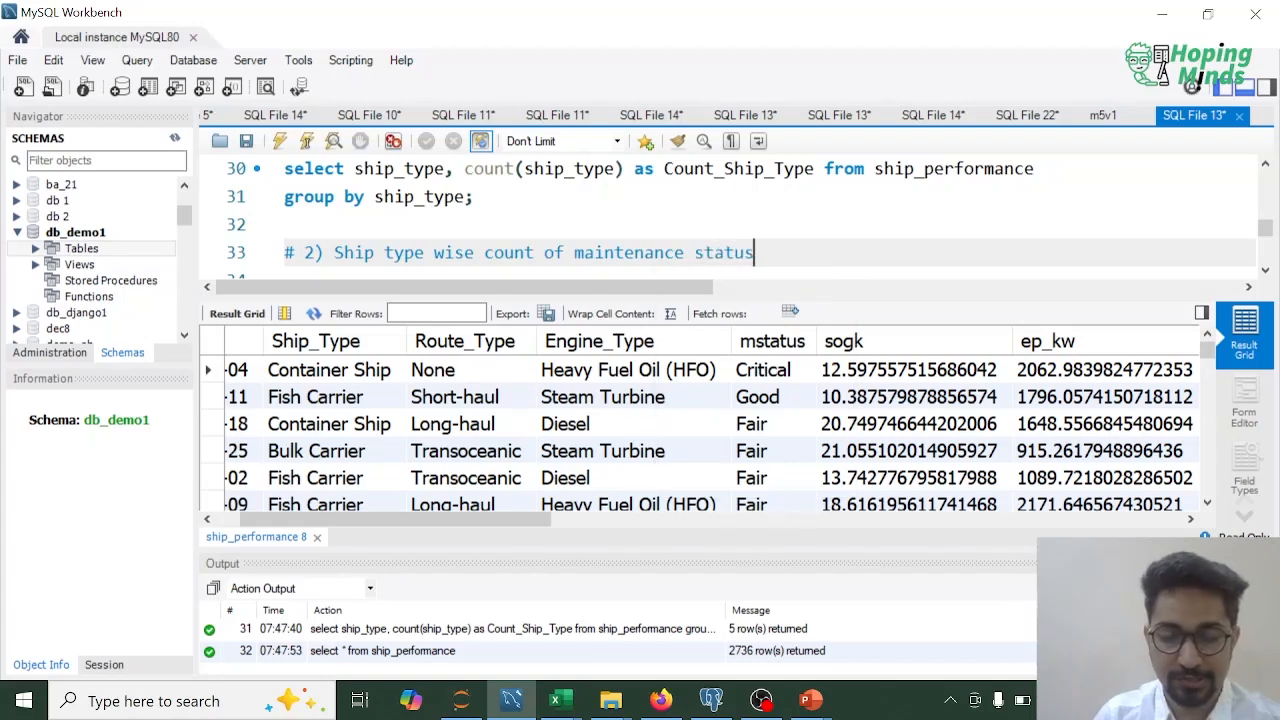
Write "select ship_type, mstatus, count(mstatus) as Count_main_Status" on line 35, leaving a blank line below the comment.
key(Return)
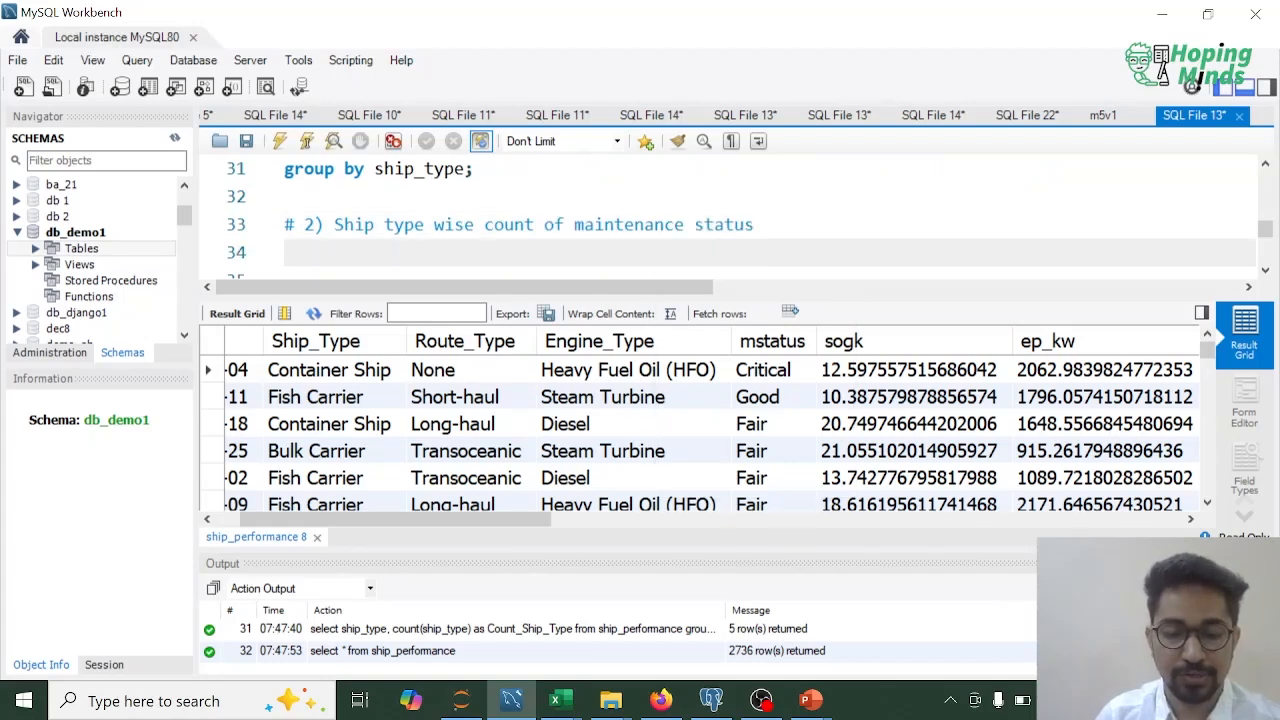
key(Return)
text(seelct)
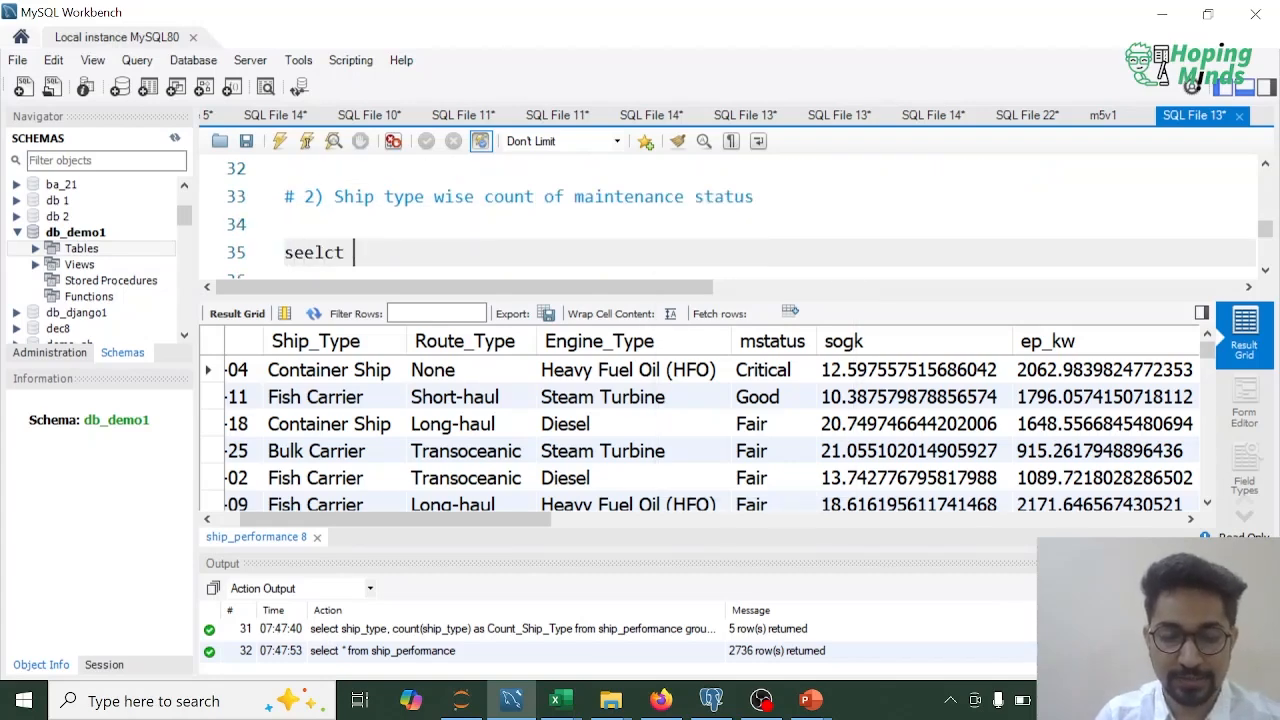
key(BackSpace)
key(Right)
text(e)
key(End)
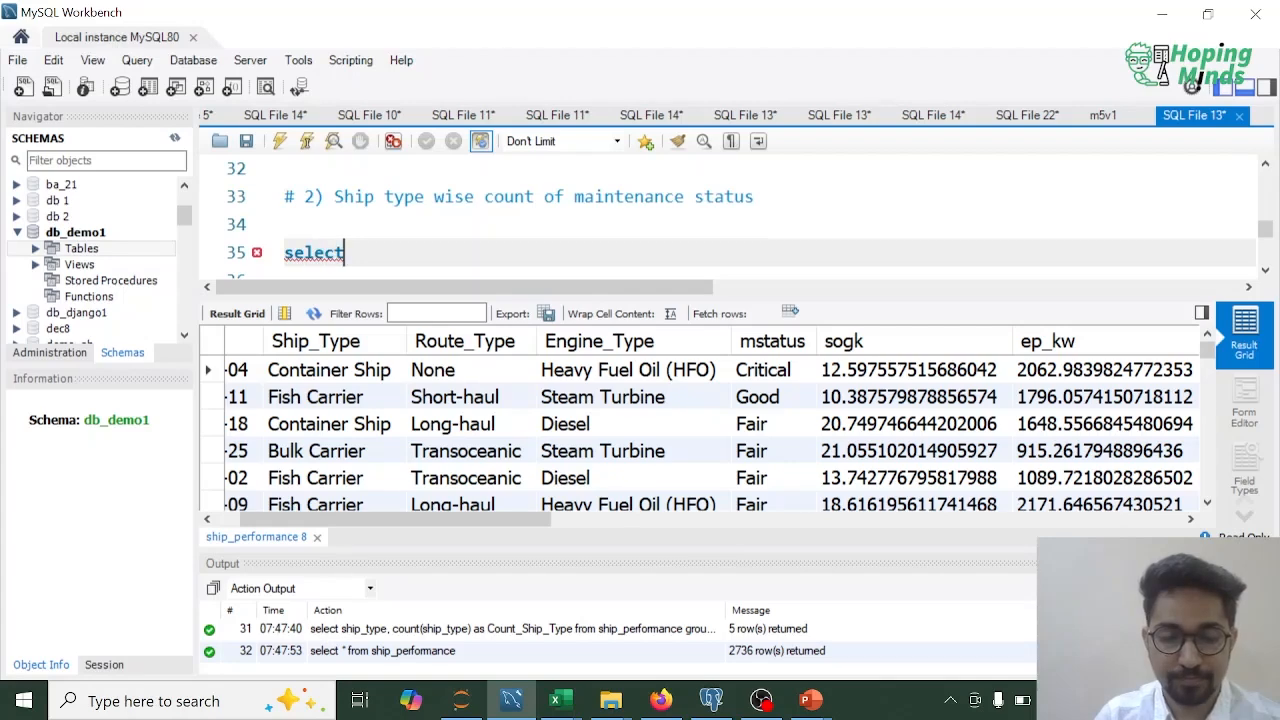
text(ship_typ)
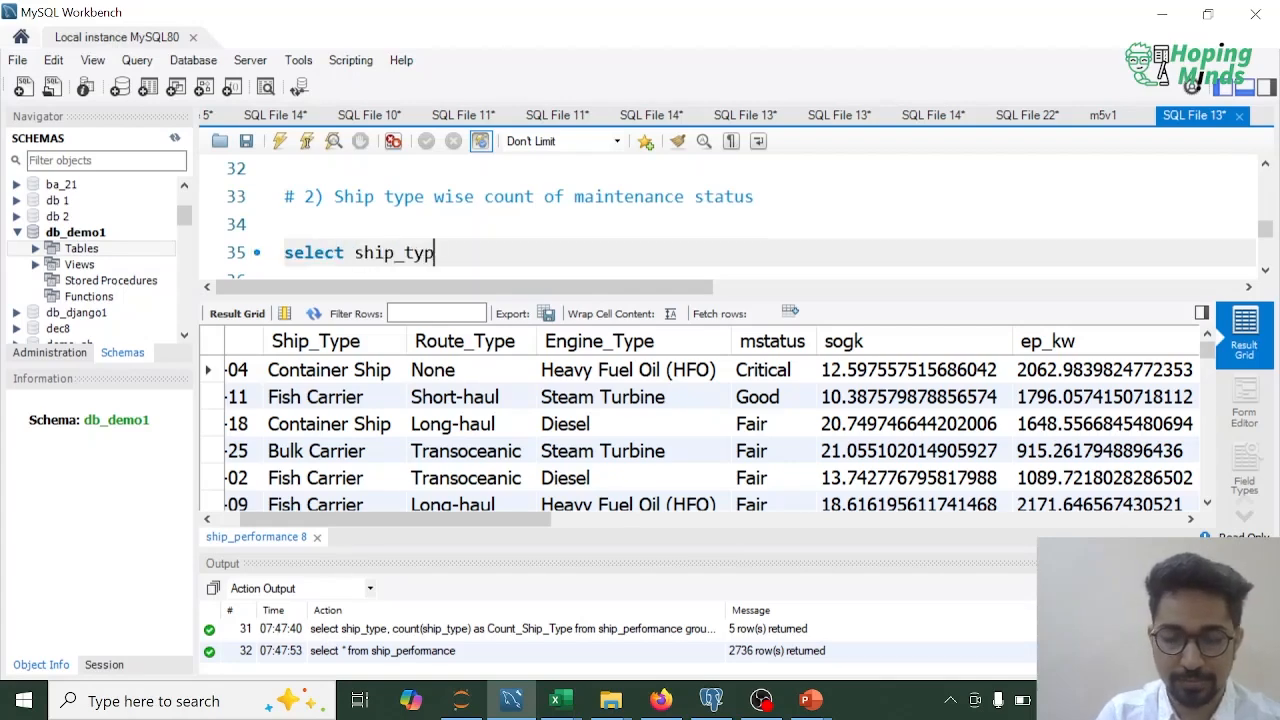
text(e, msta)
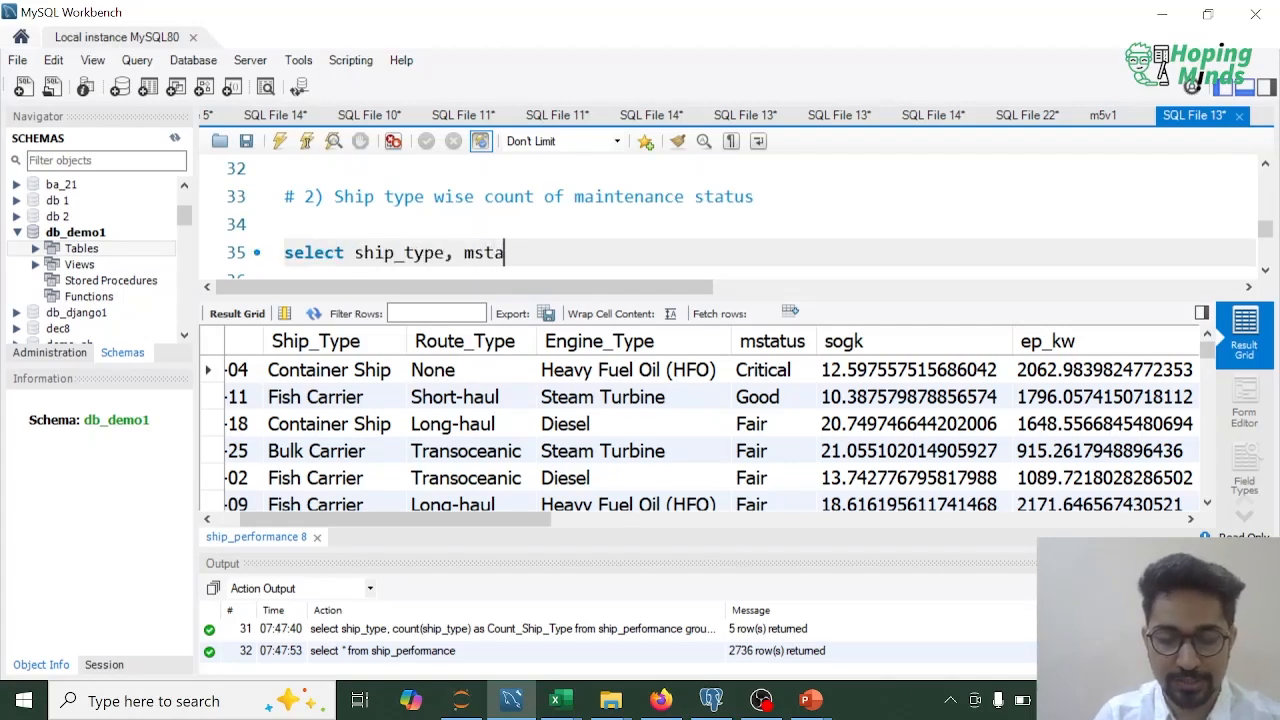
text(tus, coun)
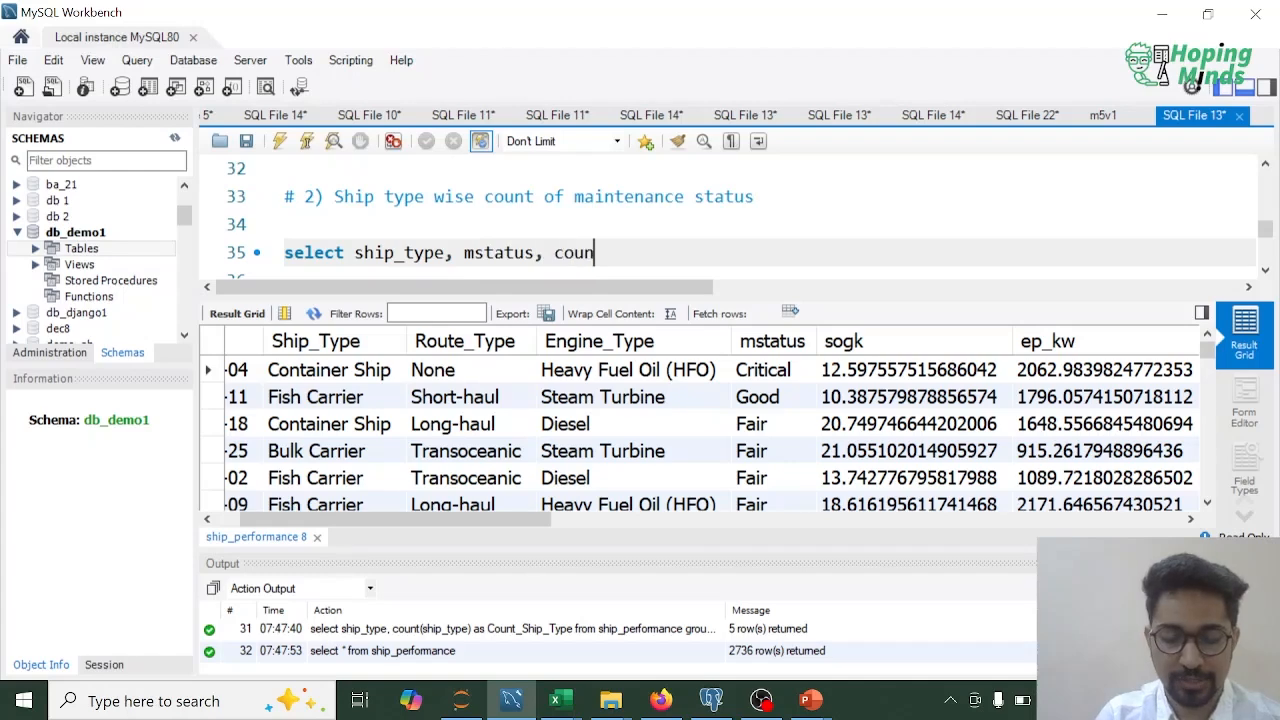
text(t(msta)
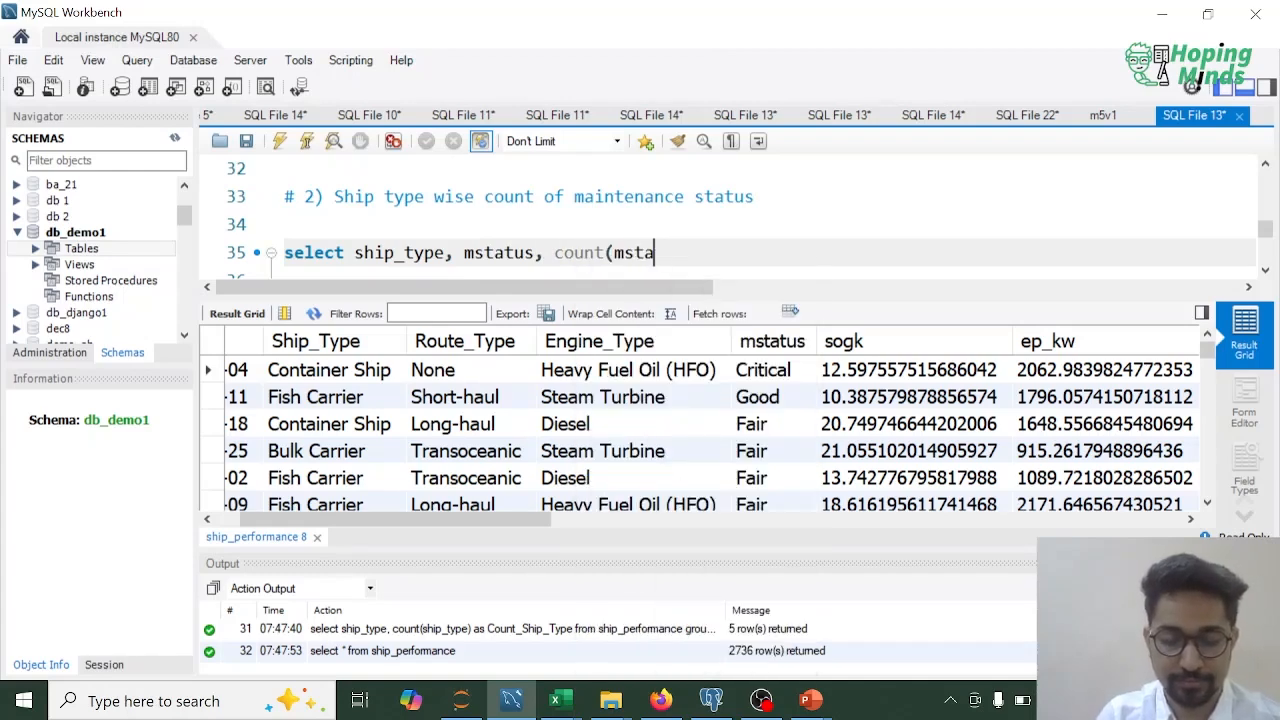
text(utus) as Co)
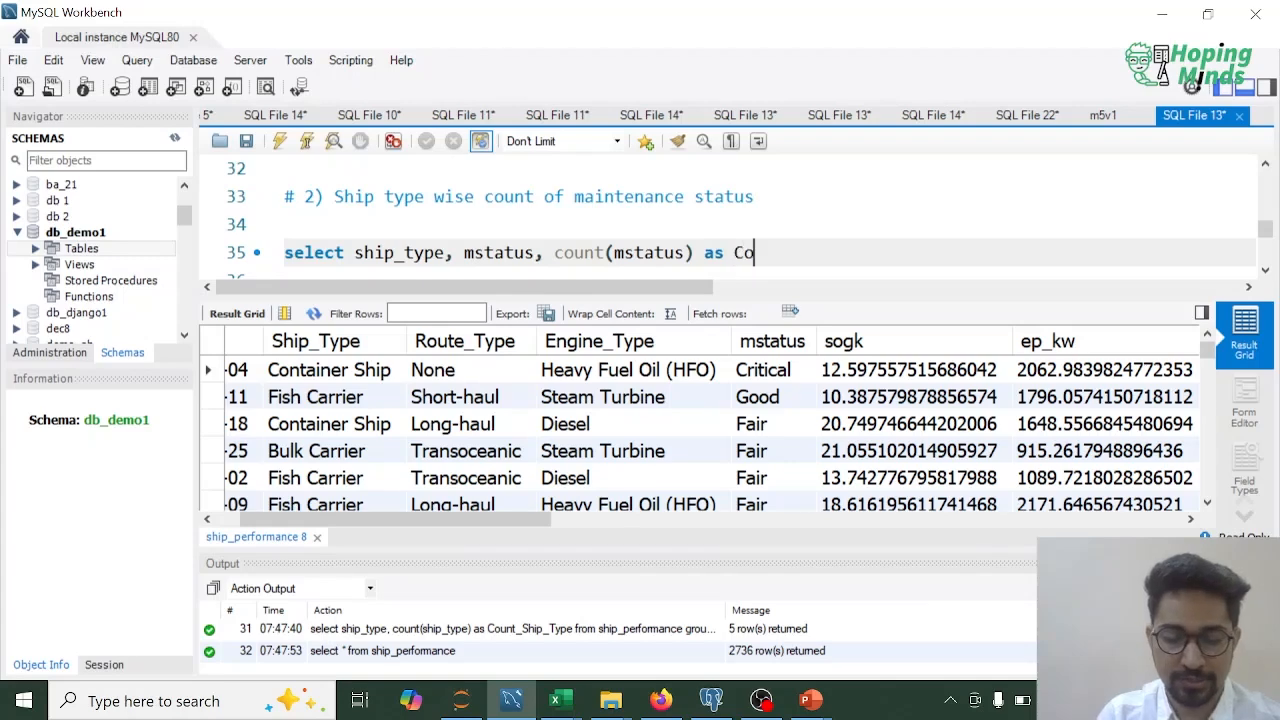
text(unt_main_)
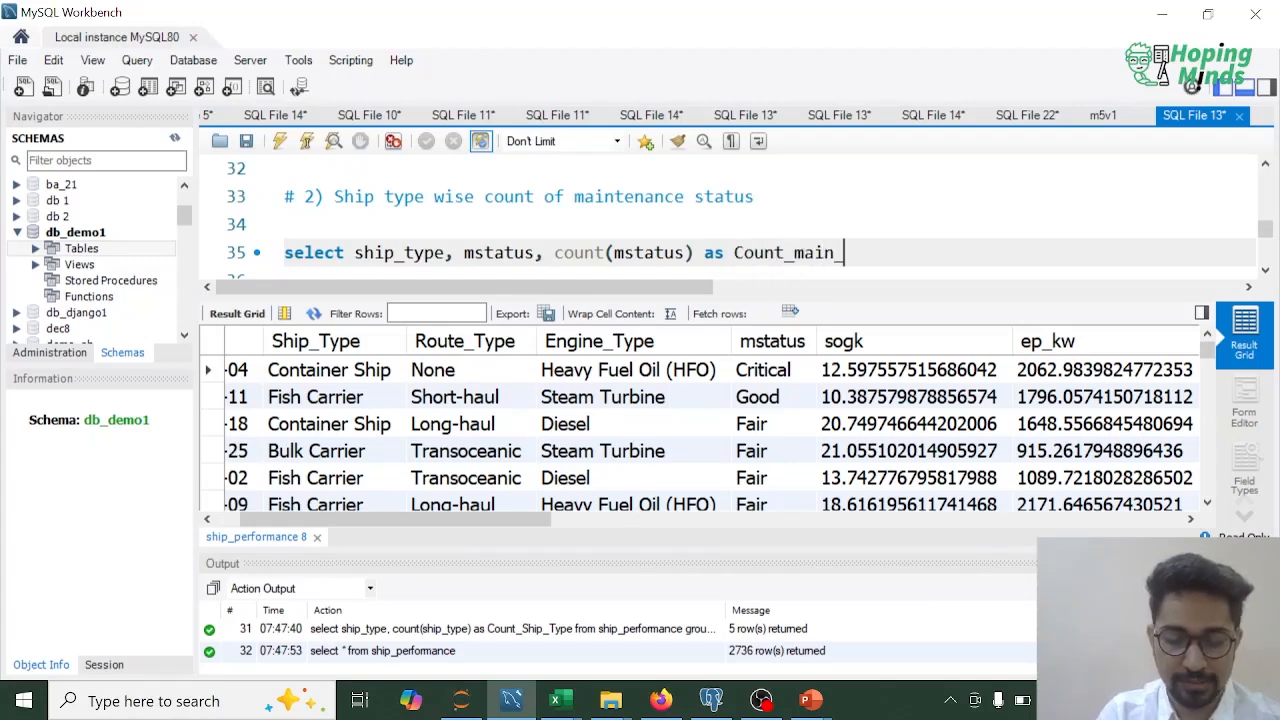
text(Status)
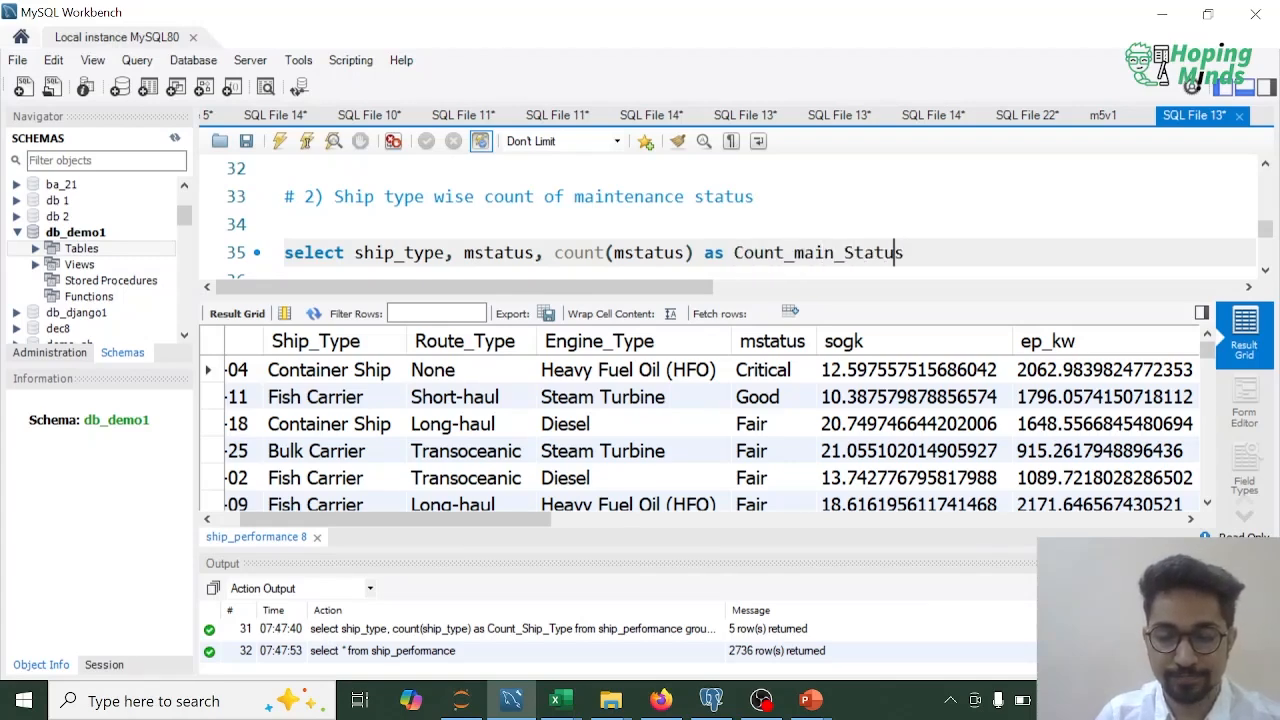
Capitalise the m of "main" in the count alias on line 35 so it reads Count_Main_Status.
key(Left)
key(Left)
key(Left)
key(Left)
key(BackSpace)
text(M)
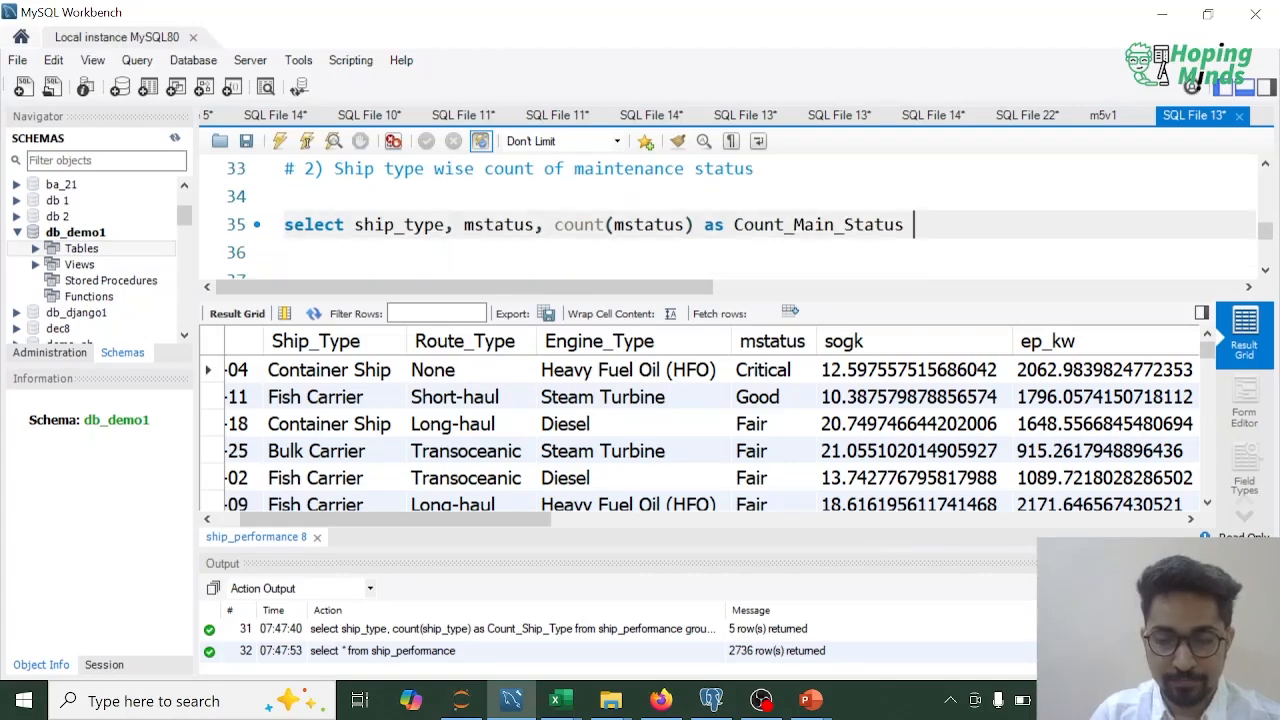
key(End)
text(forfro)
key(BackSpace)
key(BackSpace)
key(BackSpace)
key(BackSpace)
key(BackSpace)
key(BackSpace)
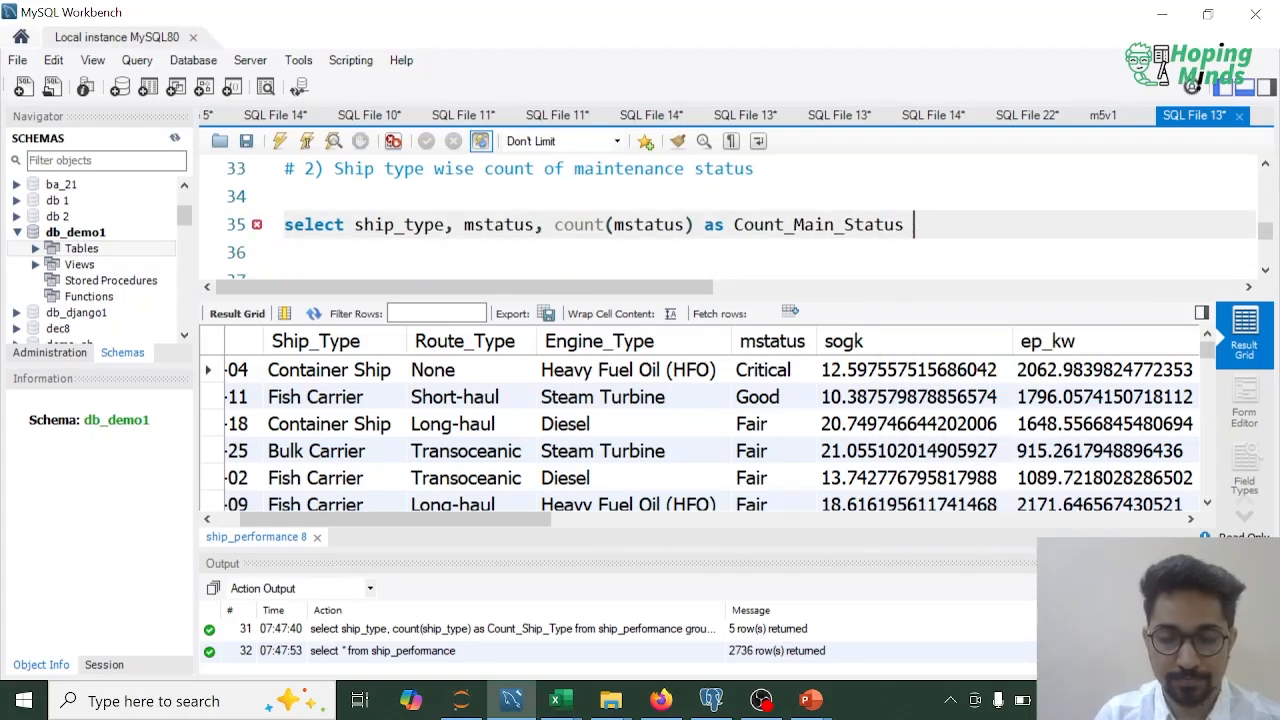
Continue the query with "from ship_performance" on line 36 and "group by ship_type, mstatus;" on line 37.
key(Return)
text(from)
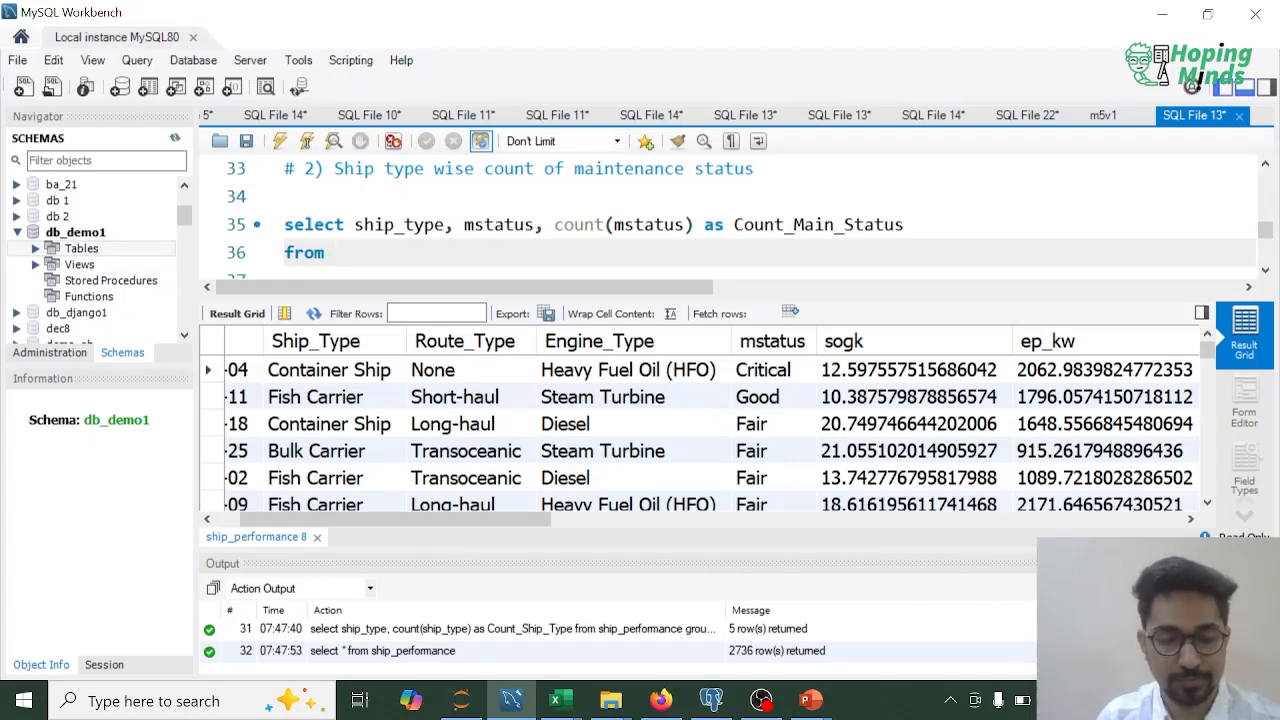
text(ship_pe)
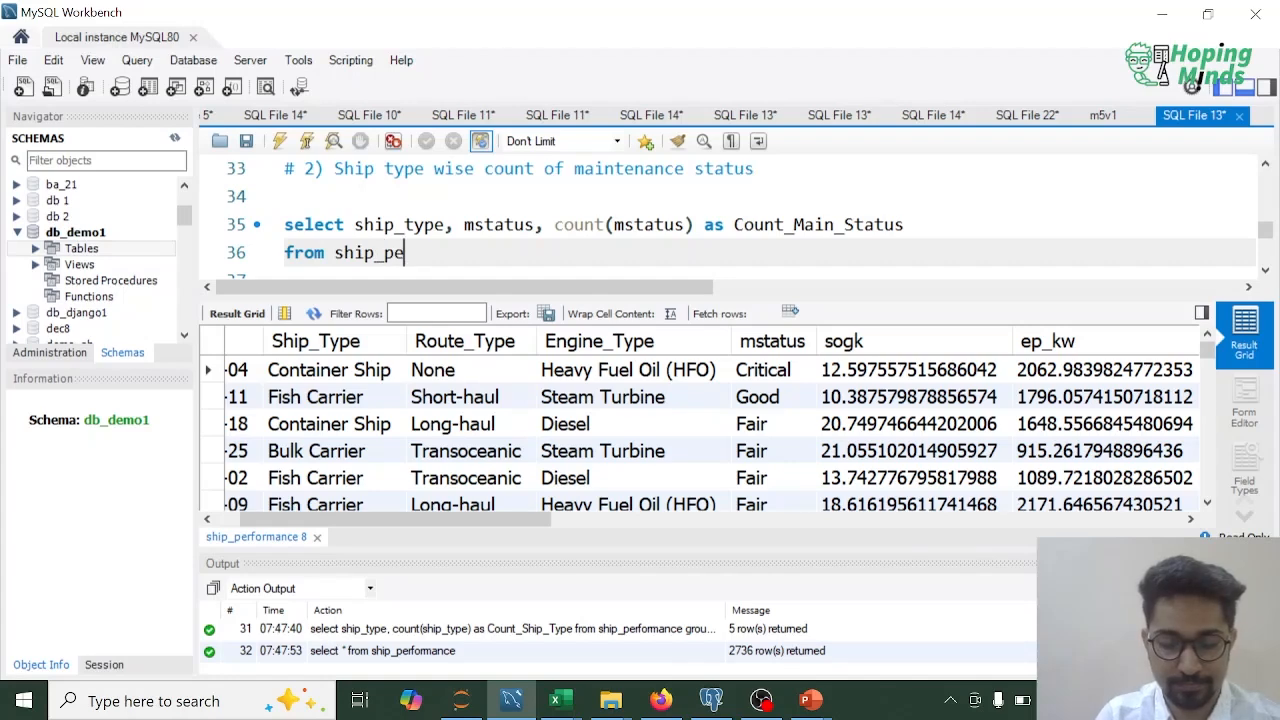
text(rformance)
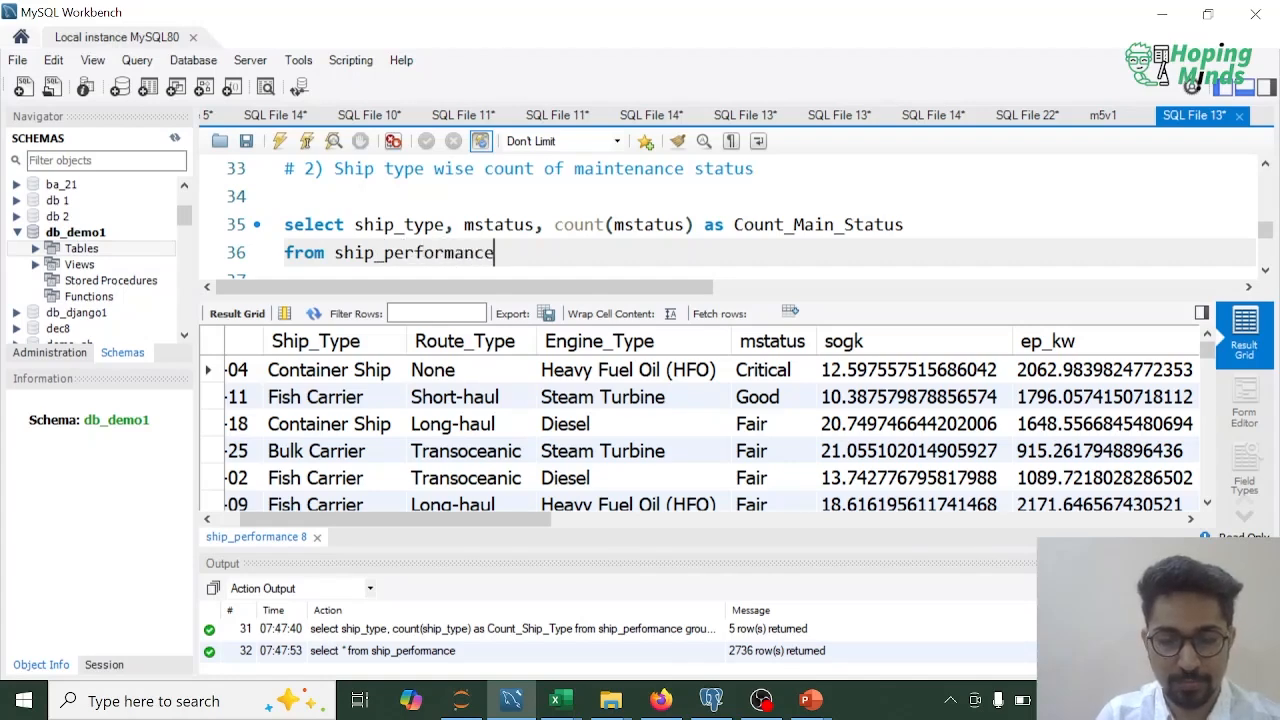
key(Return)
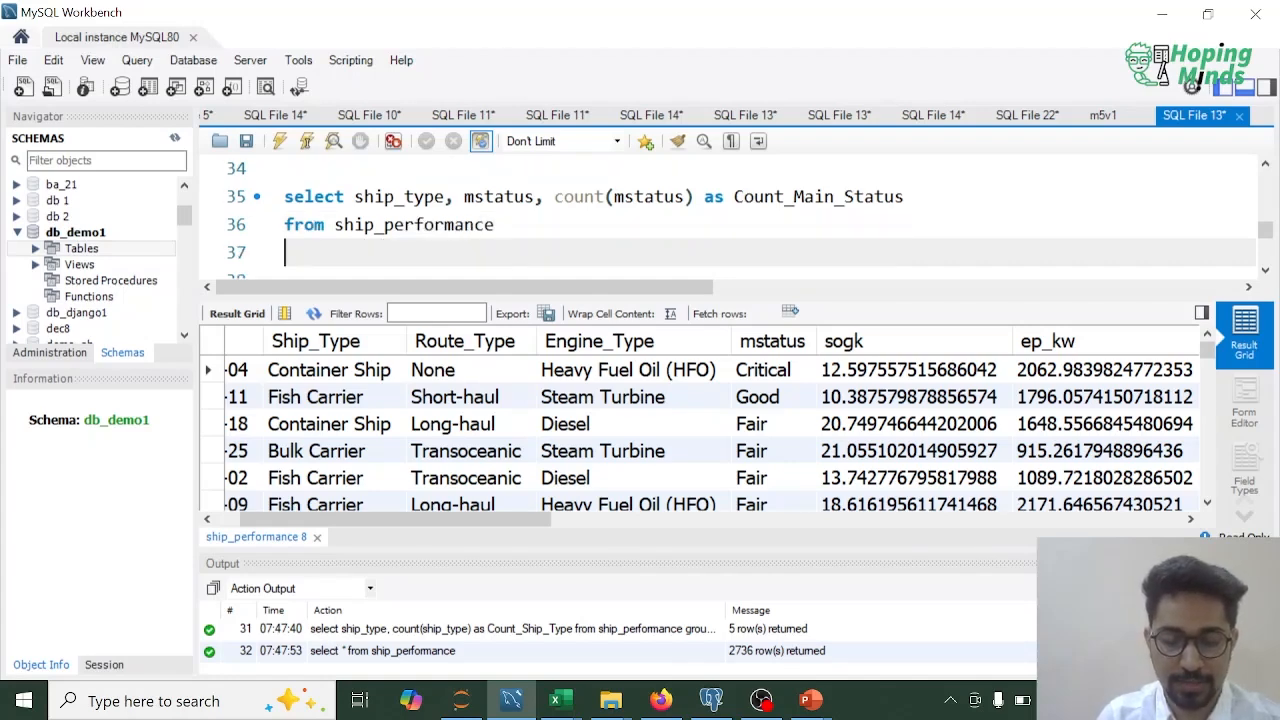
text(group by sh)
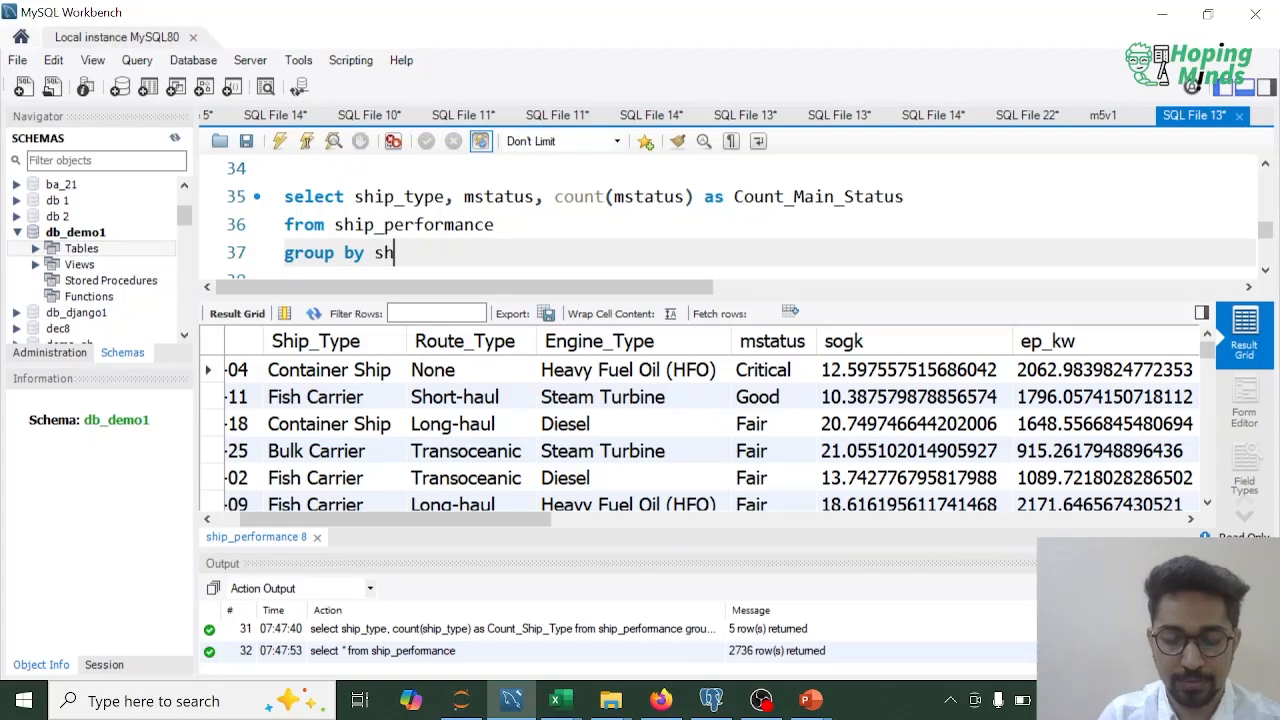
text(ip_type, )
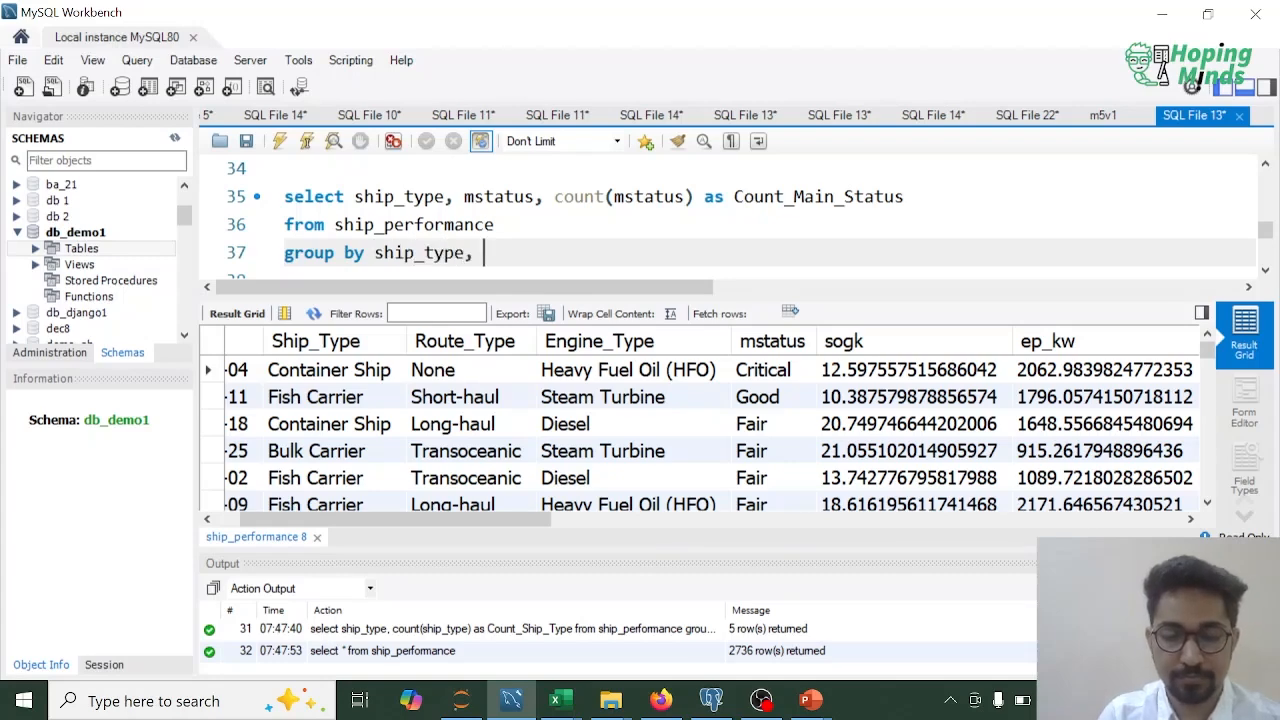
text(mstatus;)
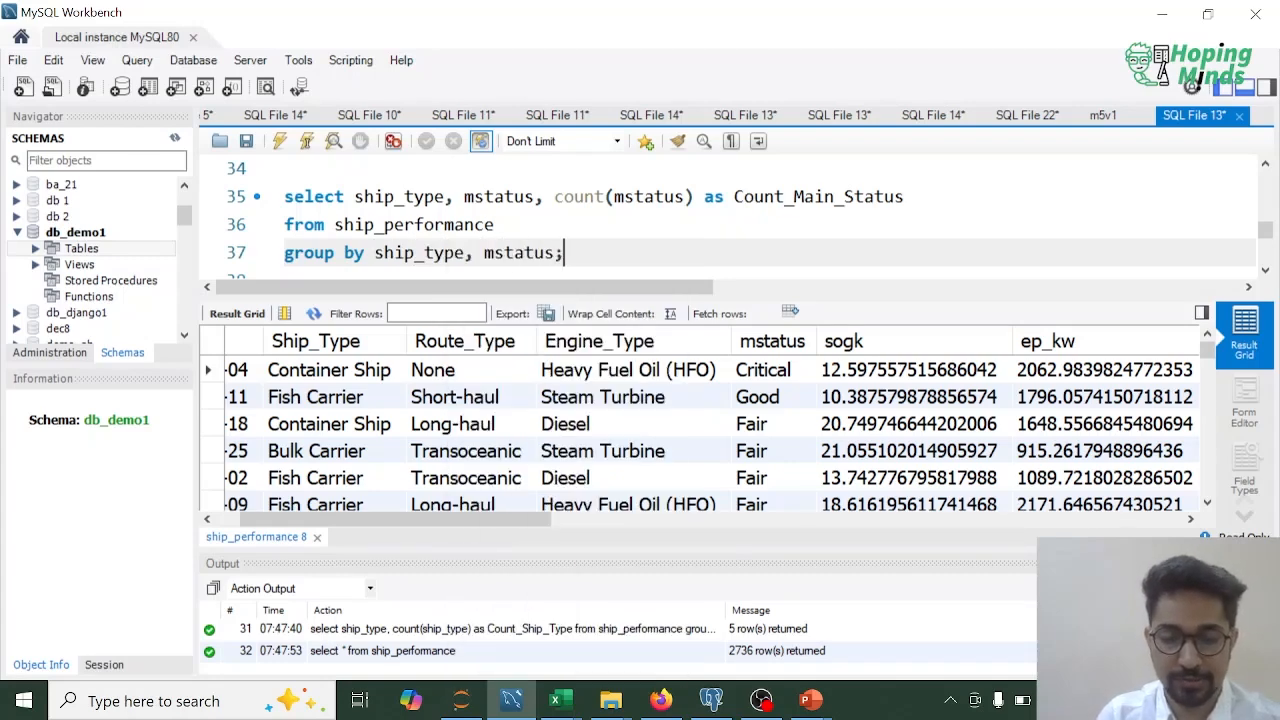
Run only the maintenance status count query on lines 35 to 37.
key(shift+Up)
key(shift+Up)
key(shift+Home)
key(ctrl+Return)
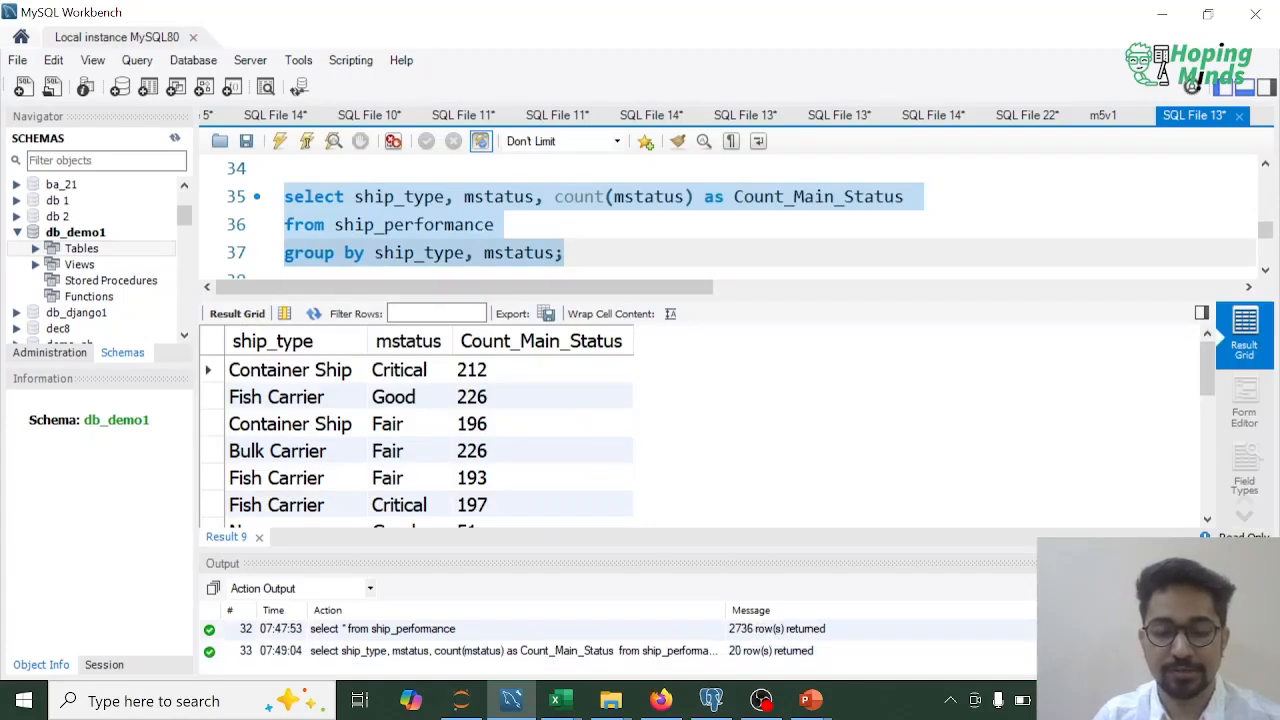
Remove the semicolon ending line 37 and add "order by ship_type;" on line 38 to sort the maintenance status counts.
click(598, 253)
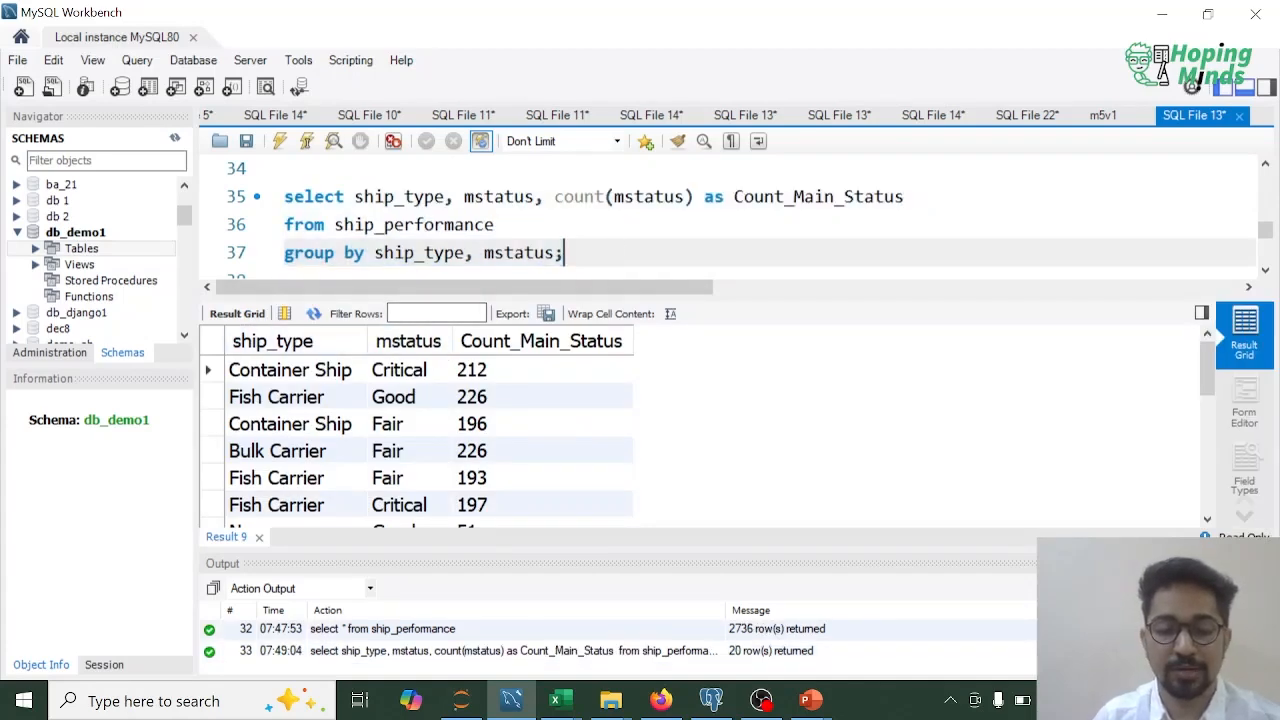
key(BackSpace)
key(Return)
text(groupn)
key(BackSpace)
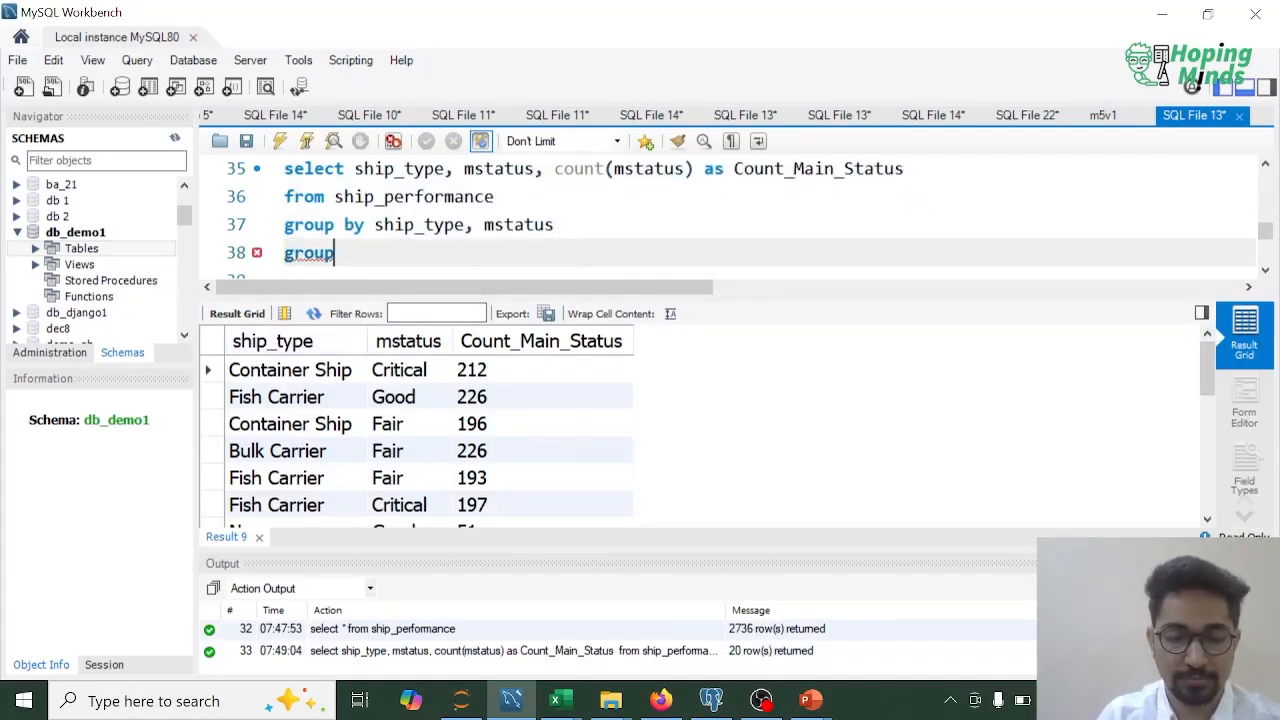
key(shift+Home)
text(order by )
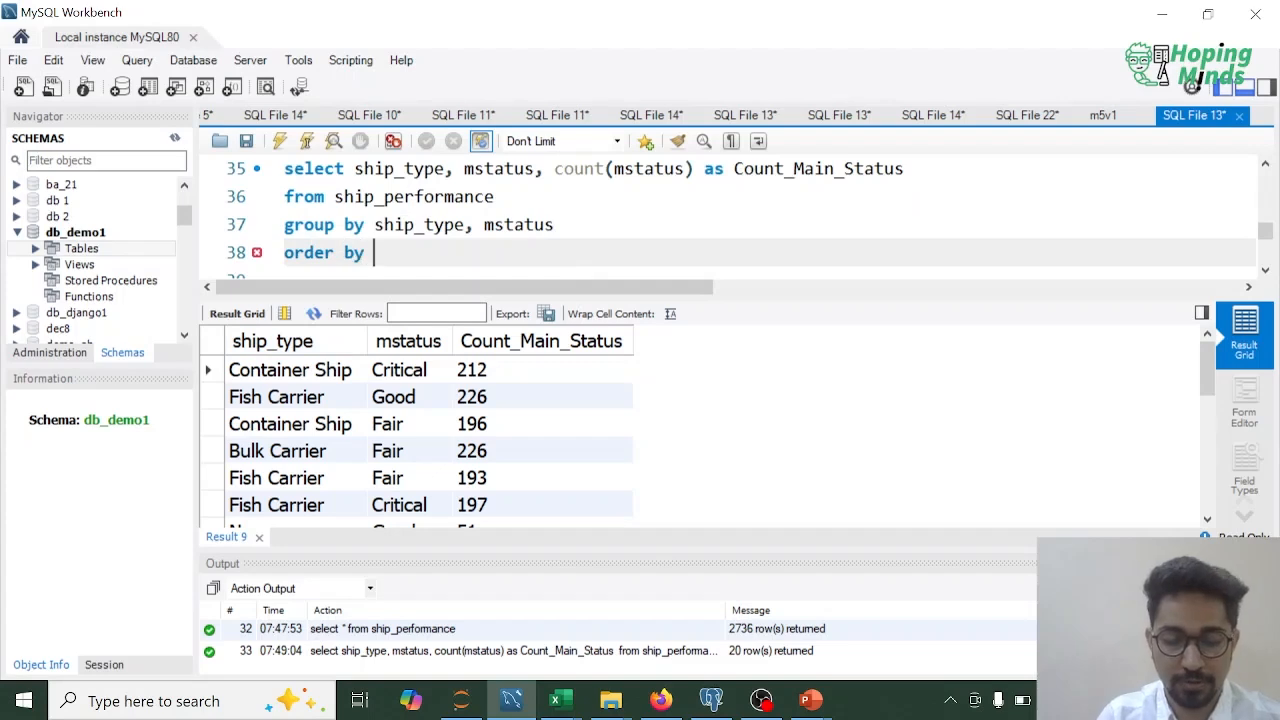
text(ship_type;)
Run only the sorted maintenance status count query on lines 35 to 38 and review the returned counts for each ship type.
key(shift+Up)
key(shift+Up)
key(shift+Up)
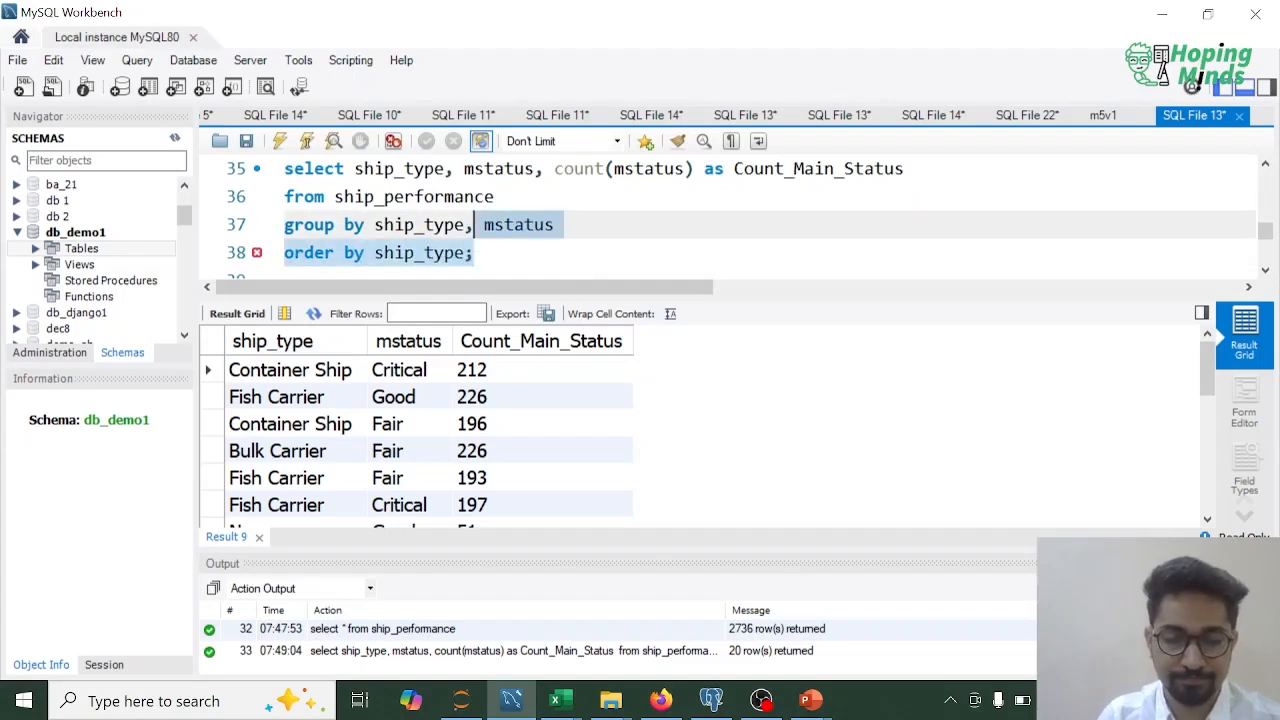
key(shift+Home)
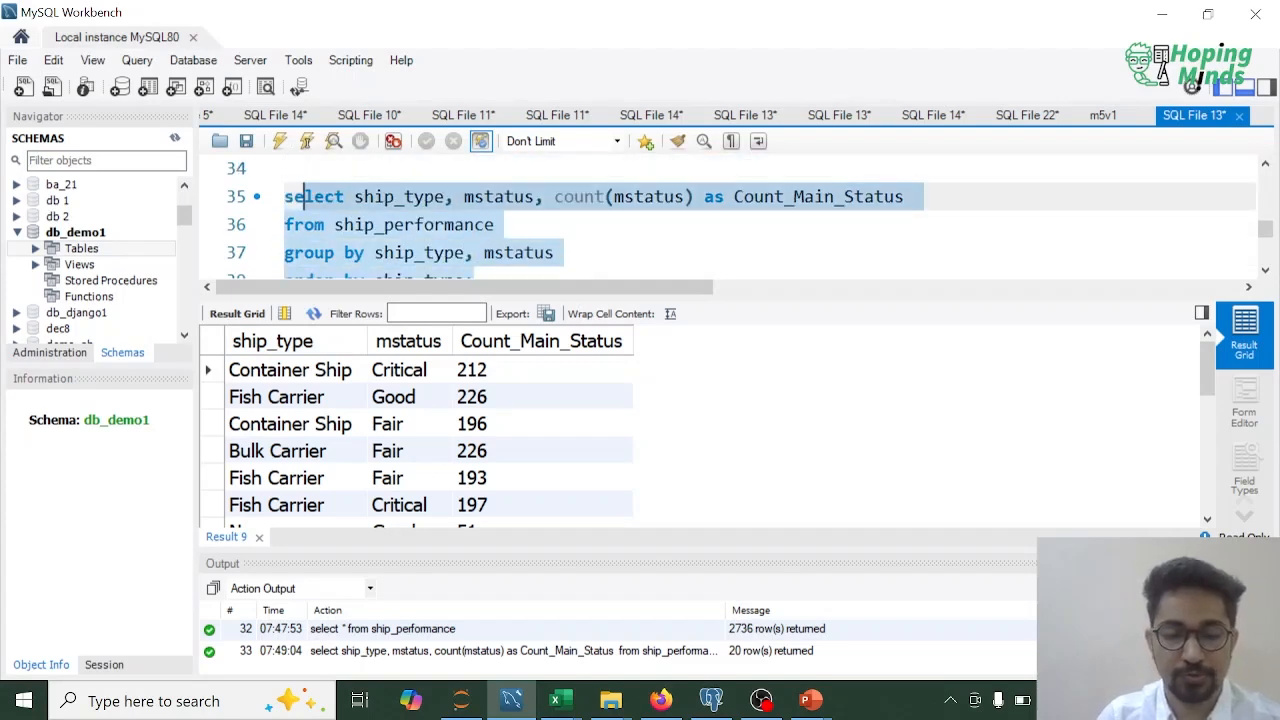
key(ctrl+Return)
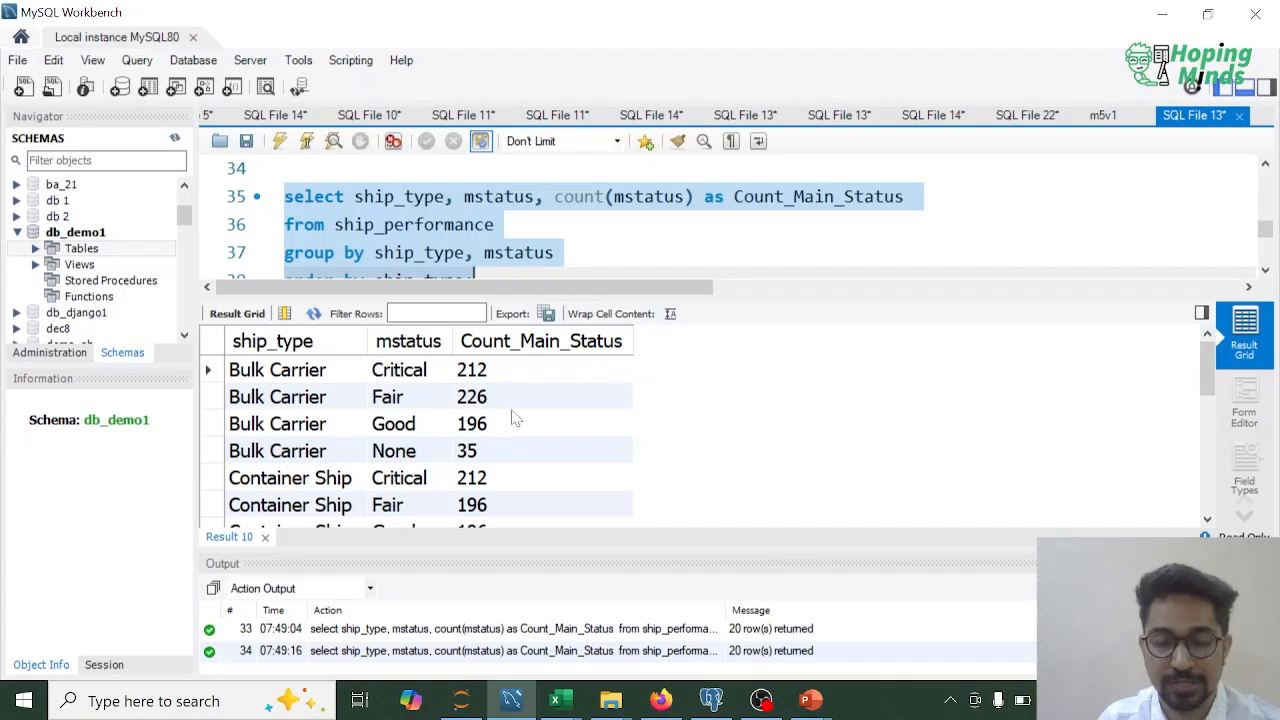
scroll(378, 422, down, 1)
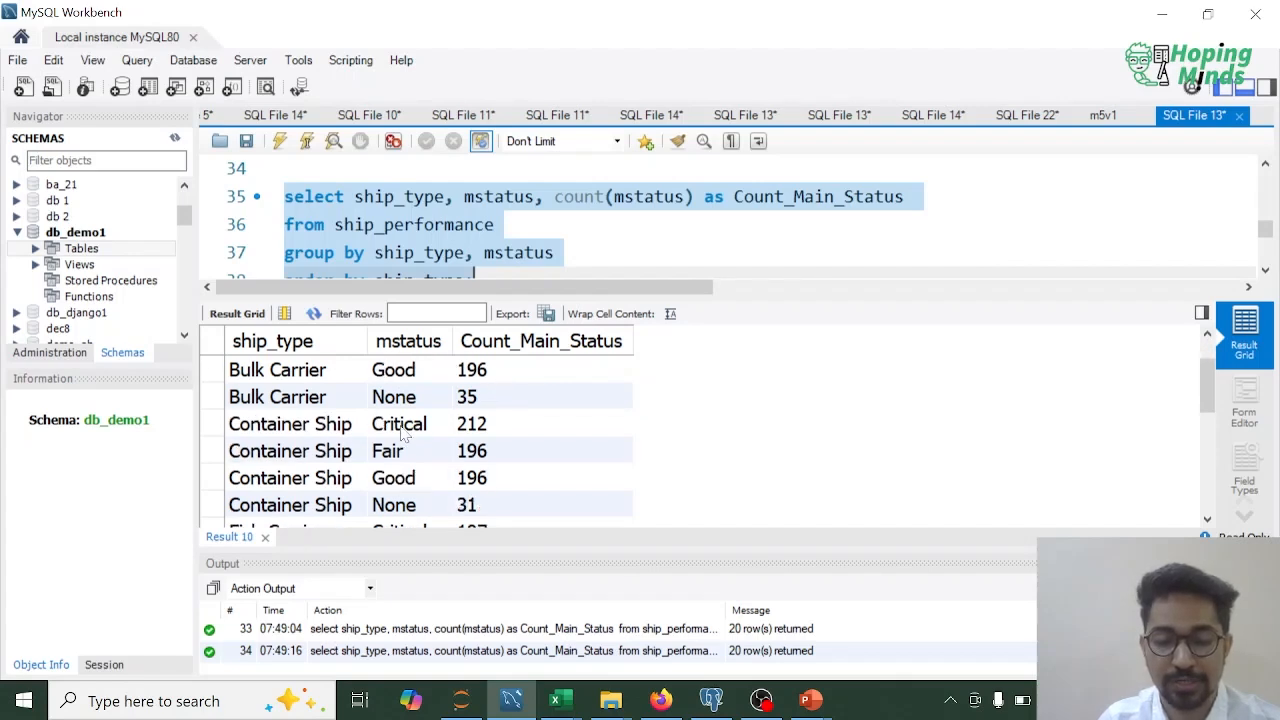
scroll(502, 432, down, 1)
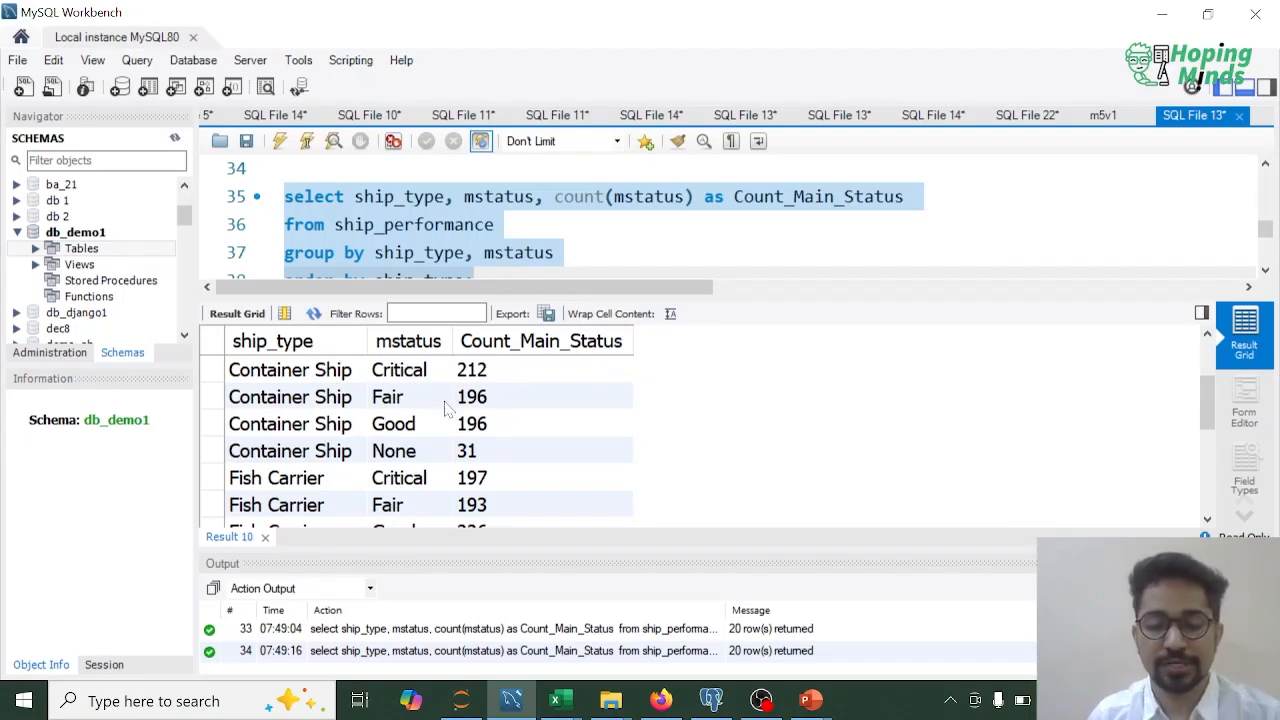
scroll(507, 426, down, 1)
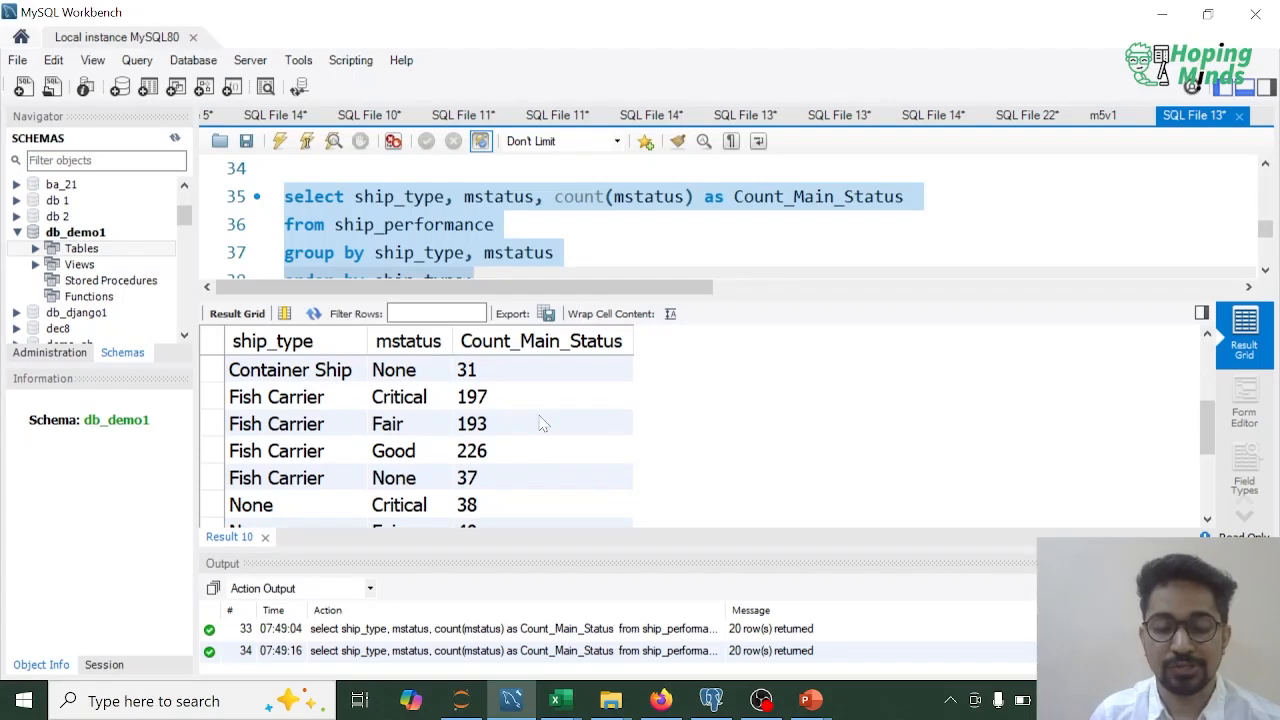
scroll(540, 424, down, 2)
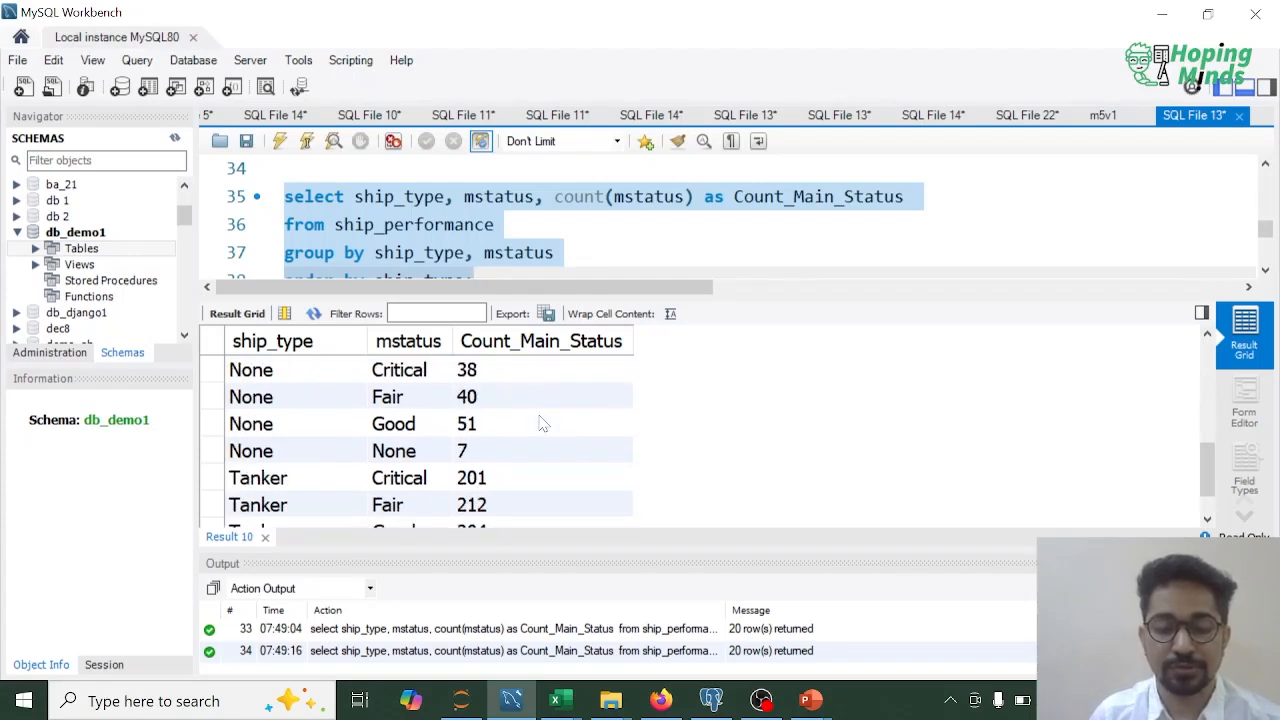
Add Count_Main_Status desc as the second sort key of the ship_type and mstatus count query and run the query.
scroll(540, 424, up, 1)
scroll(450, 458, down, 2)
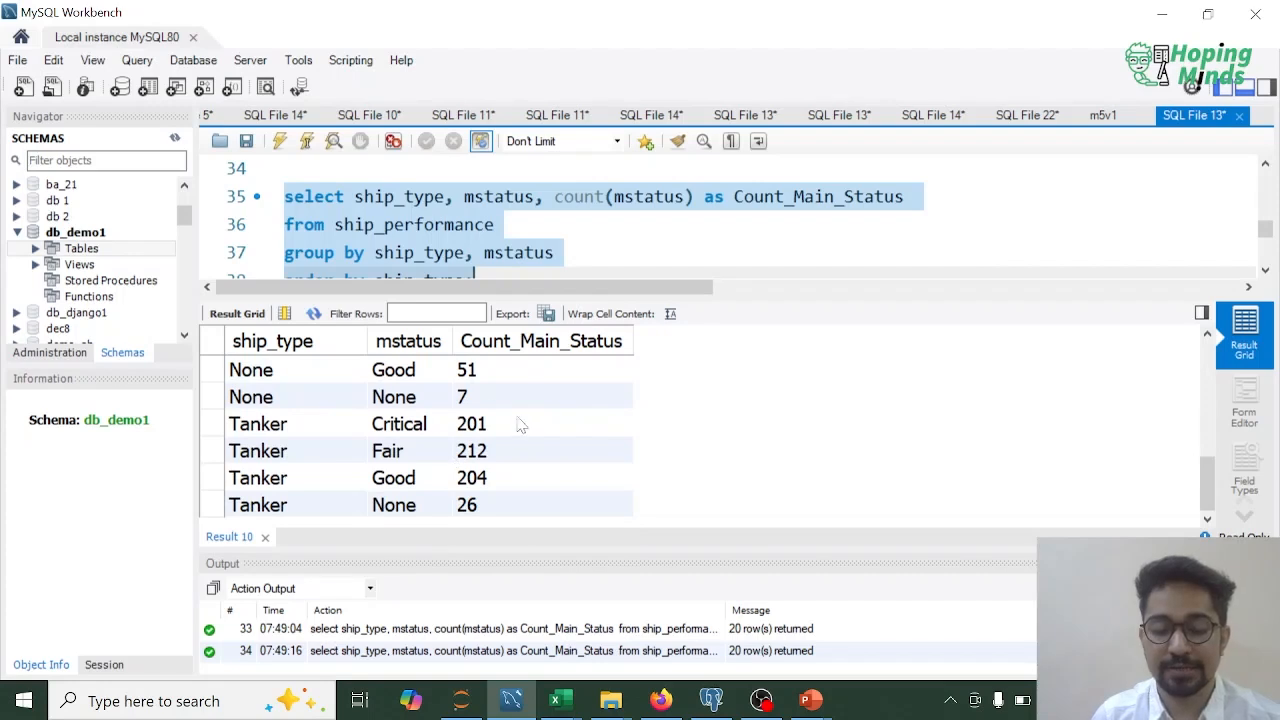
click(264, 538)
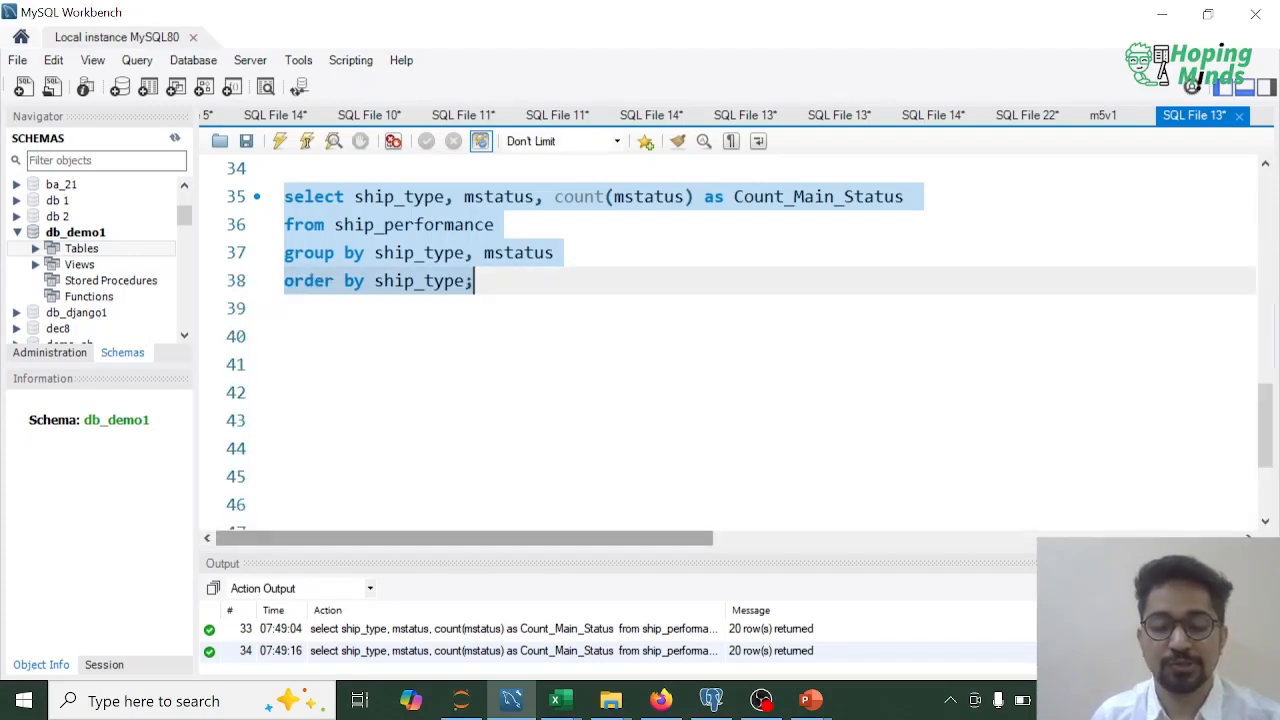
click(286, 308)
click(476, 281)
key(BackSpace)
text(,)
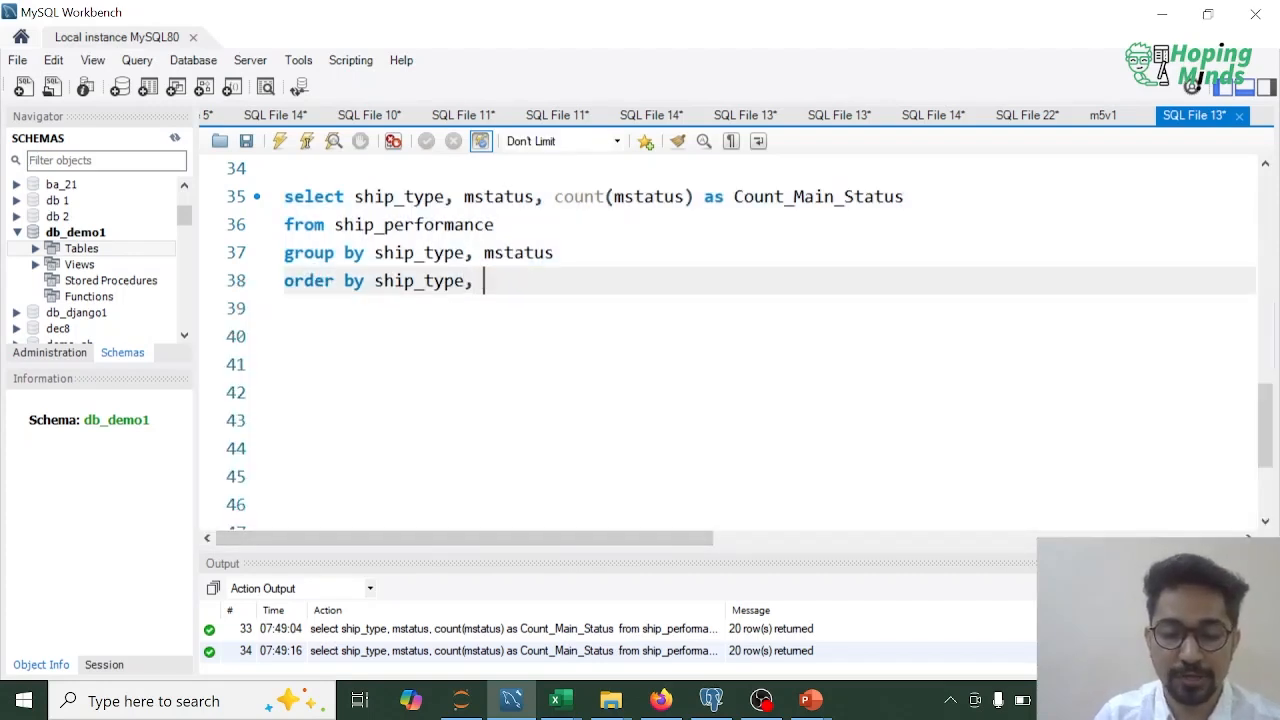
double_click(818, 197)
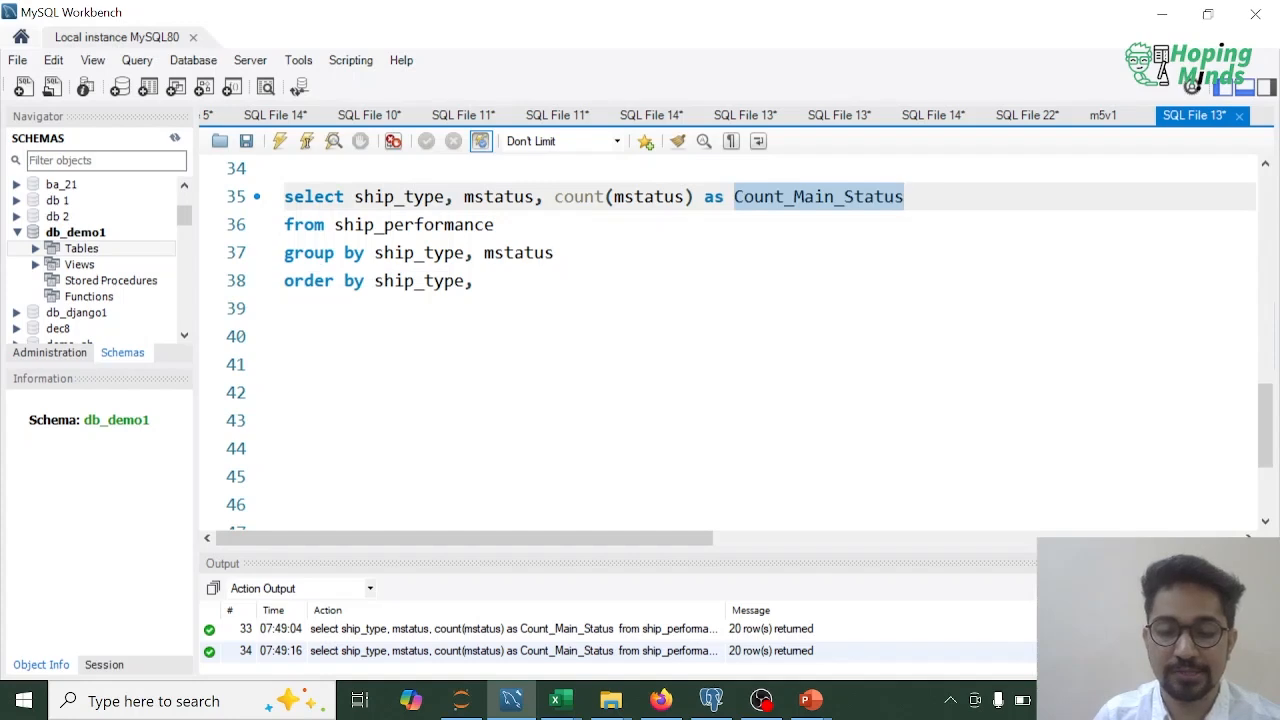
key(ctrl+c)
click(552, 281)
key(ctrl+v)
click(662, 281)
text(desc)
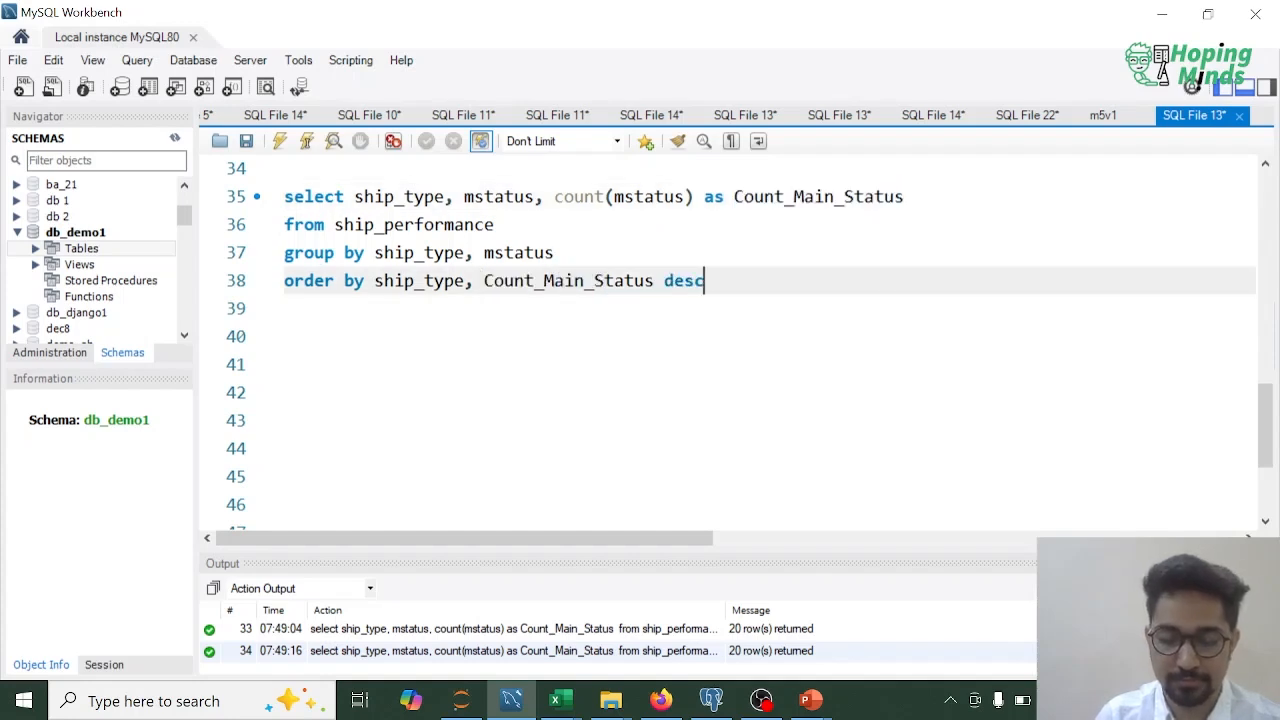
text(;)
drag(714, 281, 284, 197)
key(ctrl+Return)
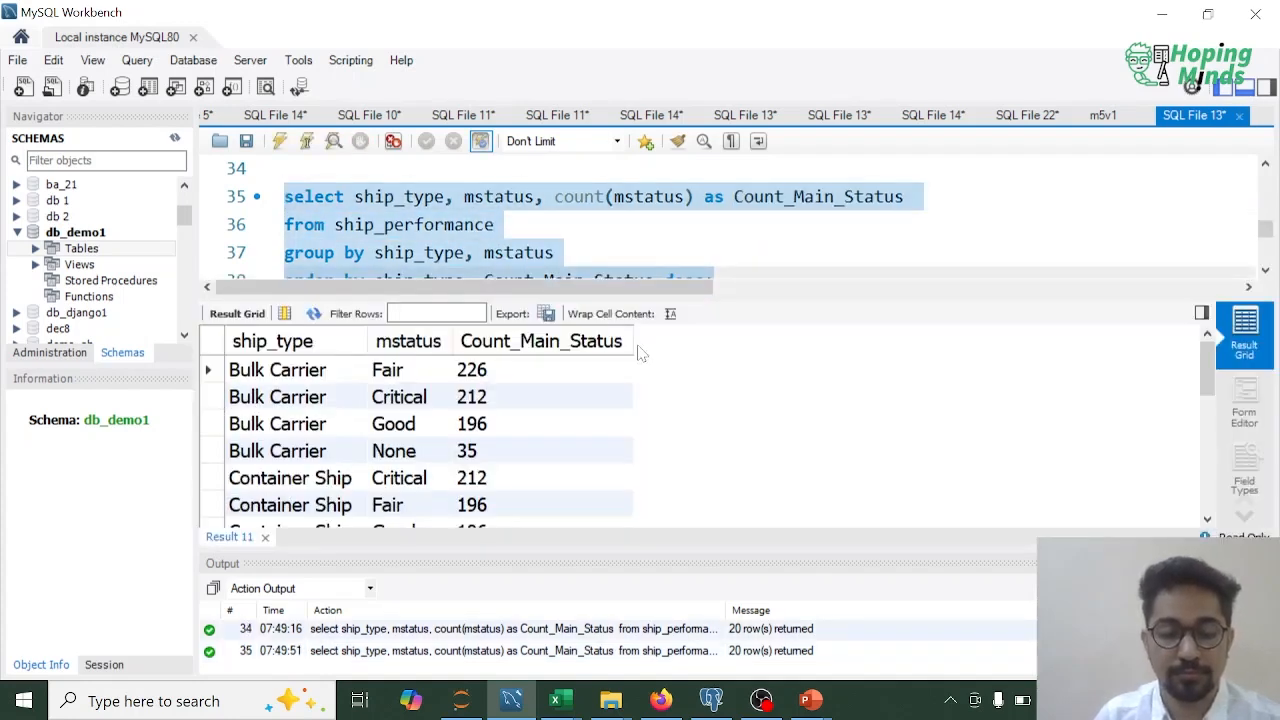
Examine the Count_Main_Status order within the Bulk Carrier and Container Ship rows, and close the result.
click(336, 370)
click(499, 372)
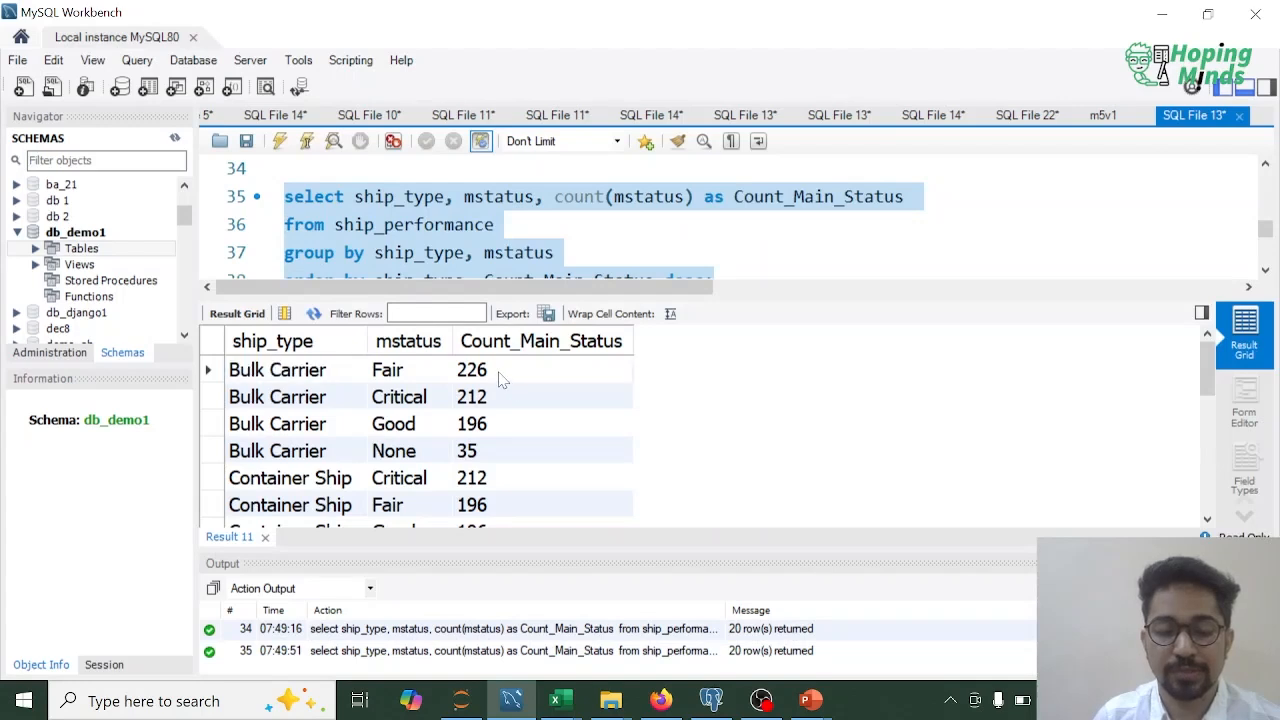
click(502, 376)
click(500, 400)
click(491, 423)
click(509, 456)
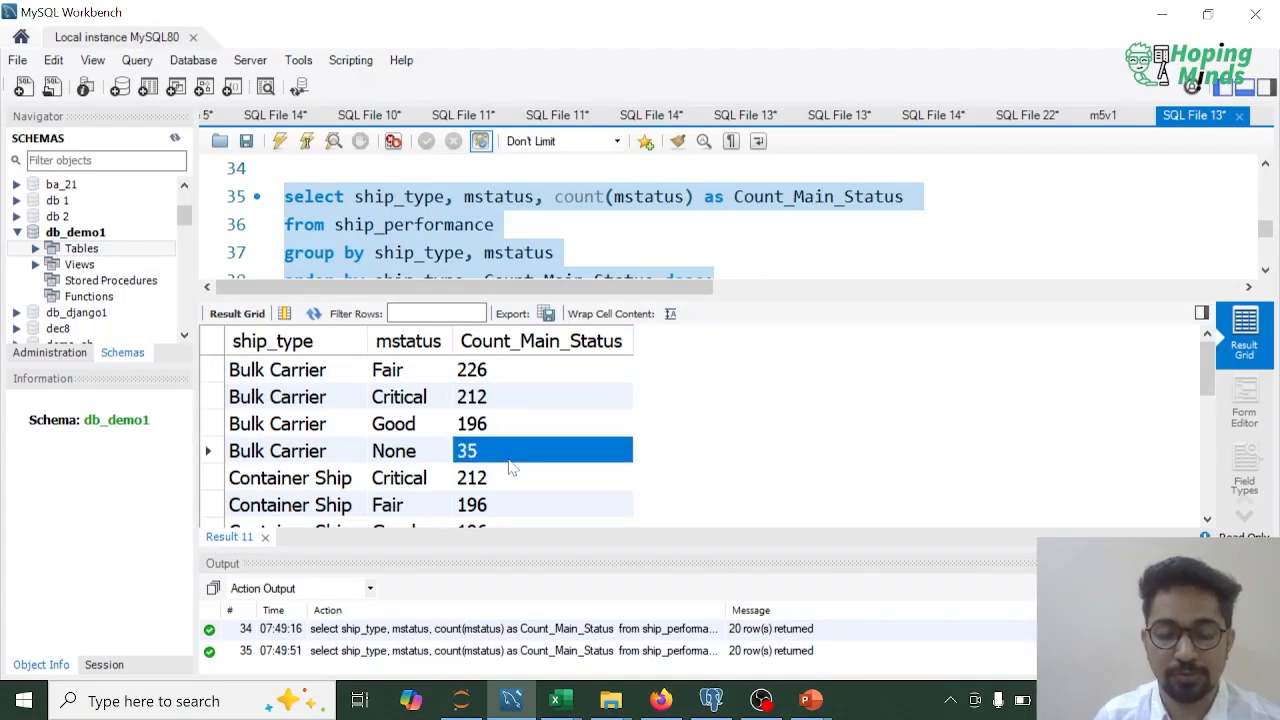
scroll(510, 468, down, 1)
click(510, 403)
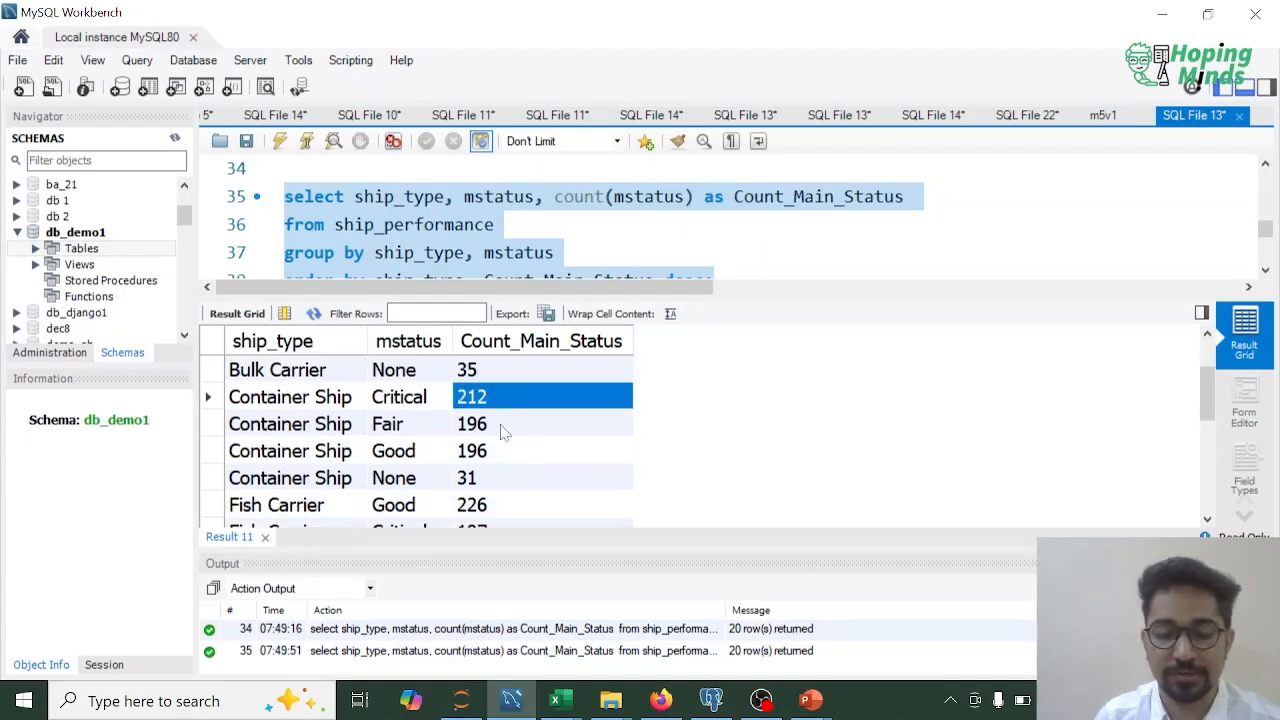
click(502, 432)
click(498, 457)
click(484, 481)
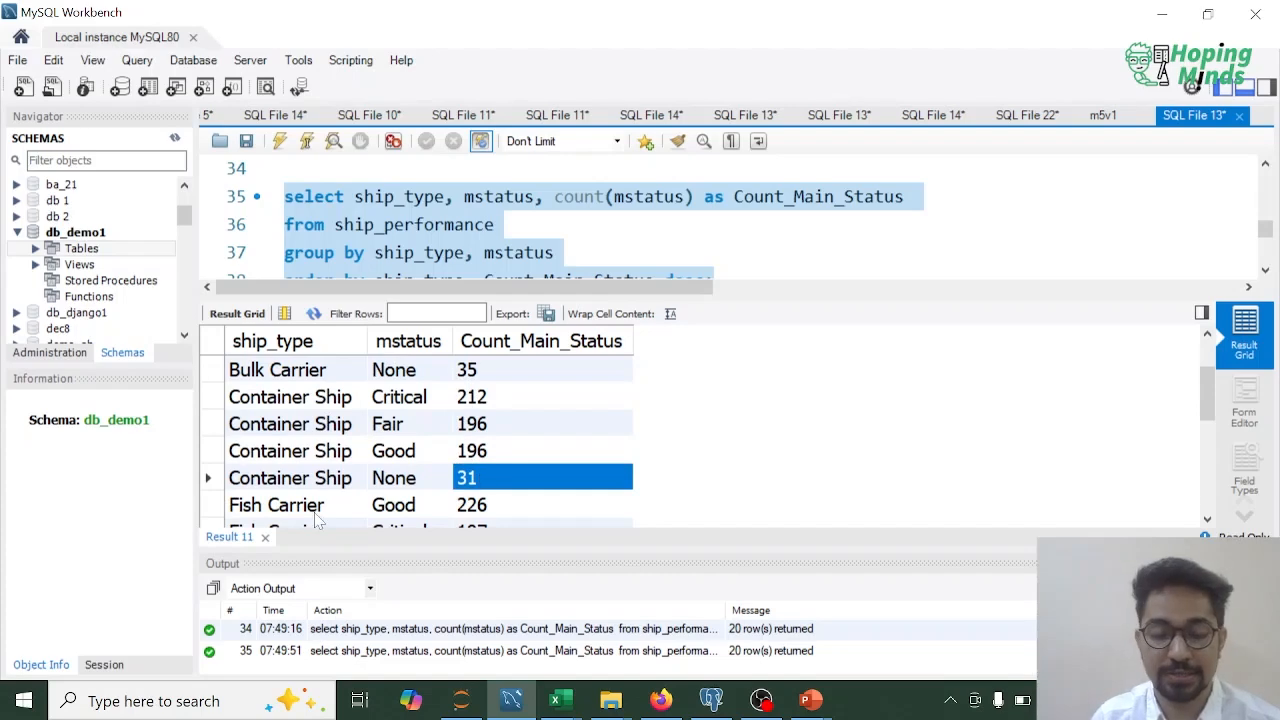
click(265, 537)
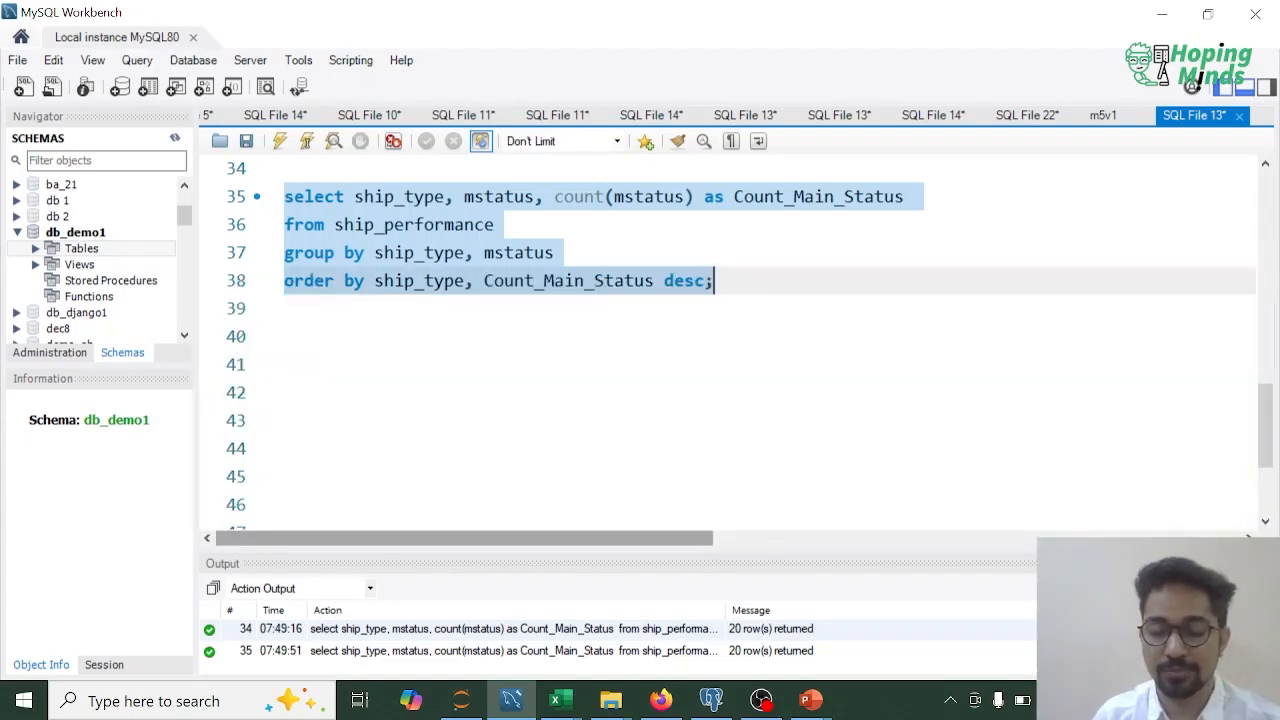
Run the existing select * from ship_performance query and look through the table's columns.
click(300, 420)
scroll(700, 340, up, 1)
scroll(730, 340, up, 3)
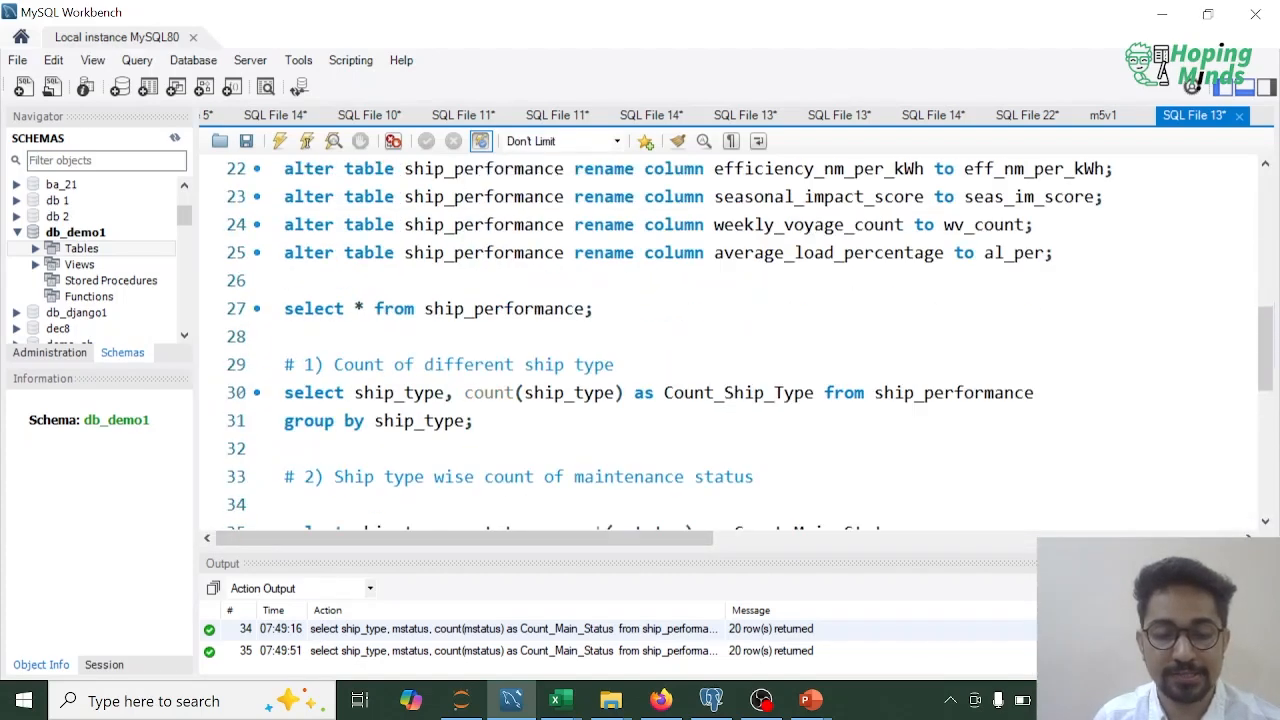
click(612, 312)
key(shift+Home)
key(ctrl+Return)
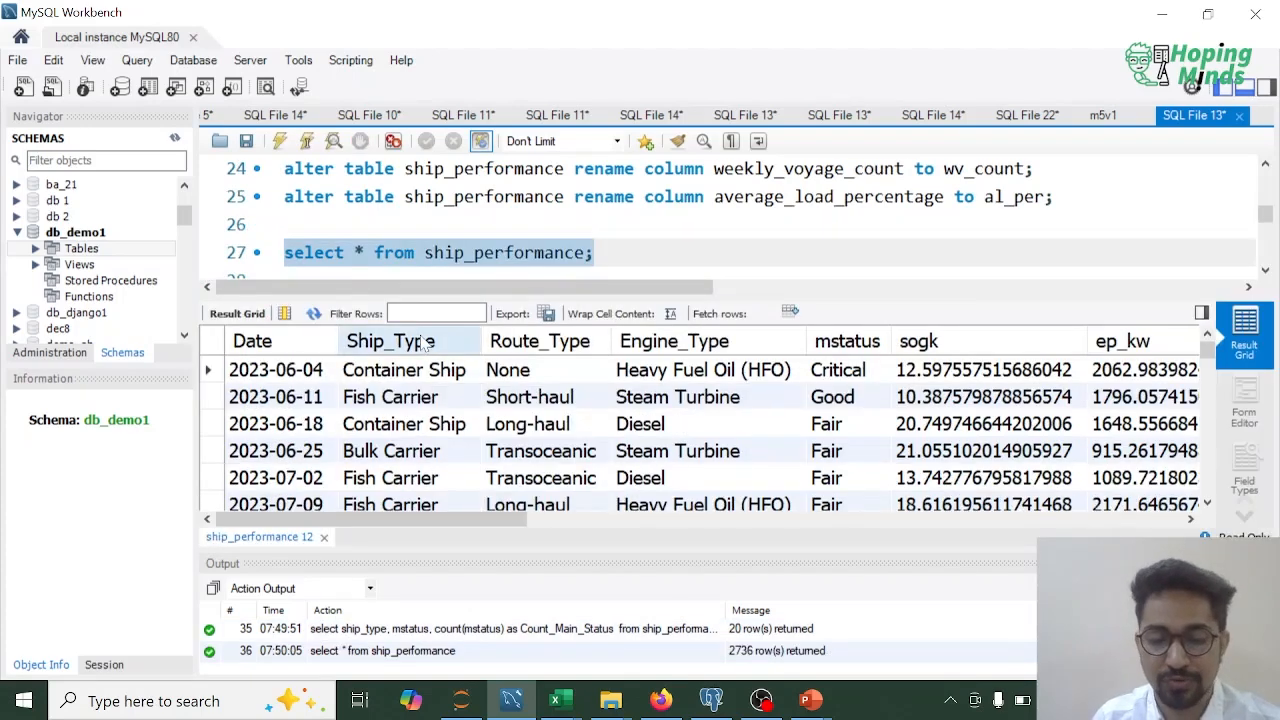
drag(506, 521, 1001, 524)
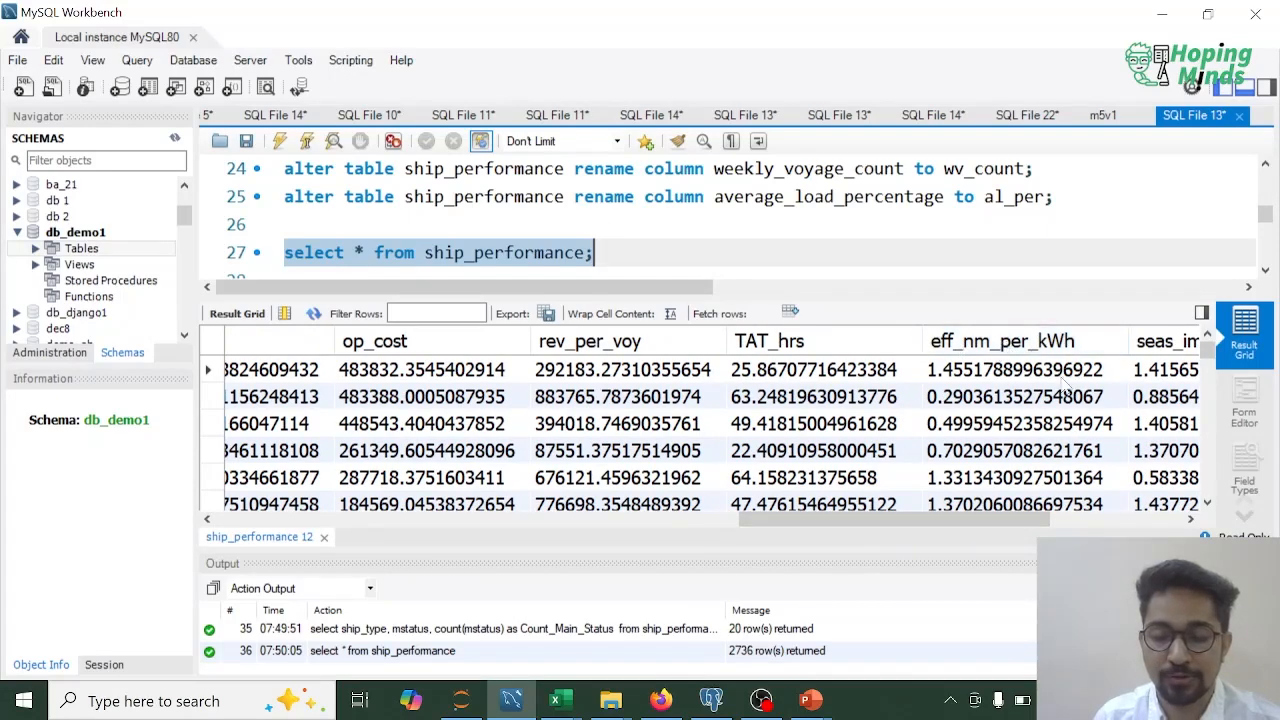
drag(997, 520, 477, 520)
Below the maintenance status count query, add the comment "#) Find engine_type wise avg efiiciency".
key(Down)
key(Down)
key(Down)
key(Down)
key(Down)
key(Down)
key(Down)
key(Down)
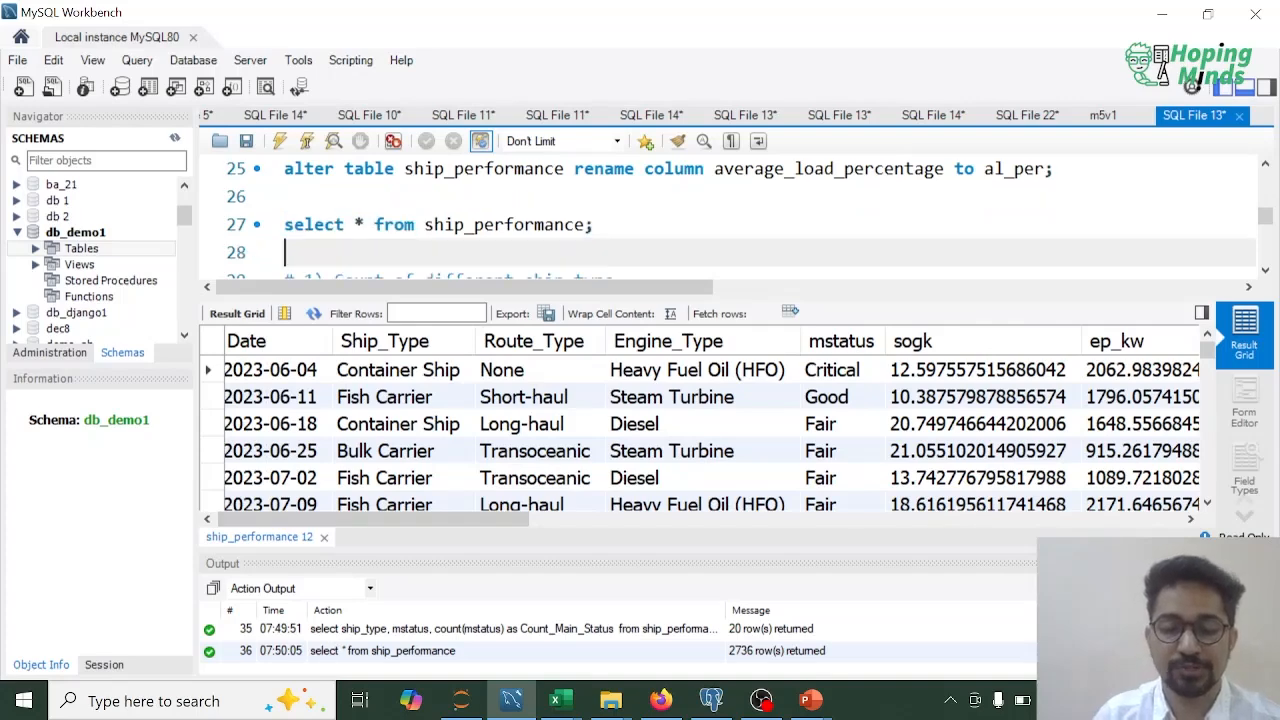
key(Down)
key(Down)
key(Down)
key(Down)
key(Down)
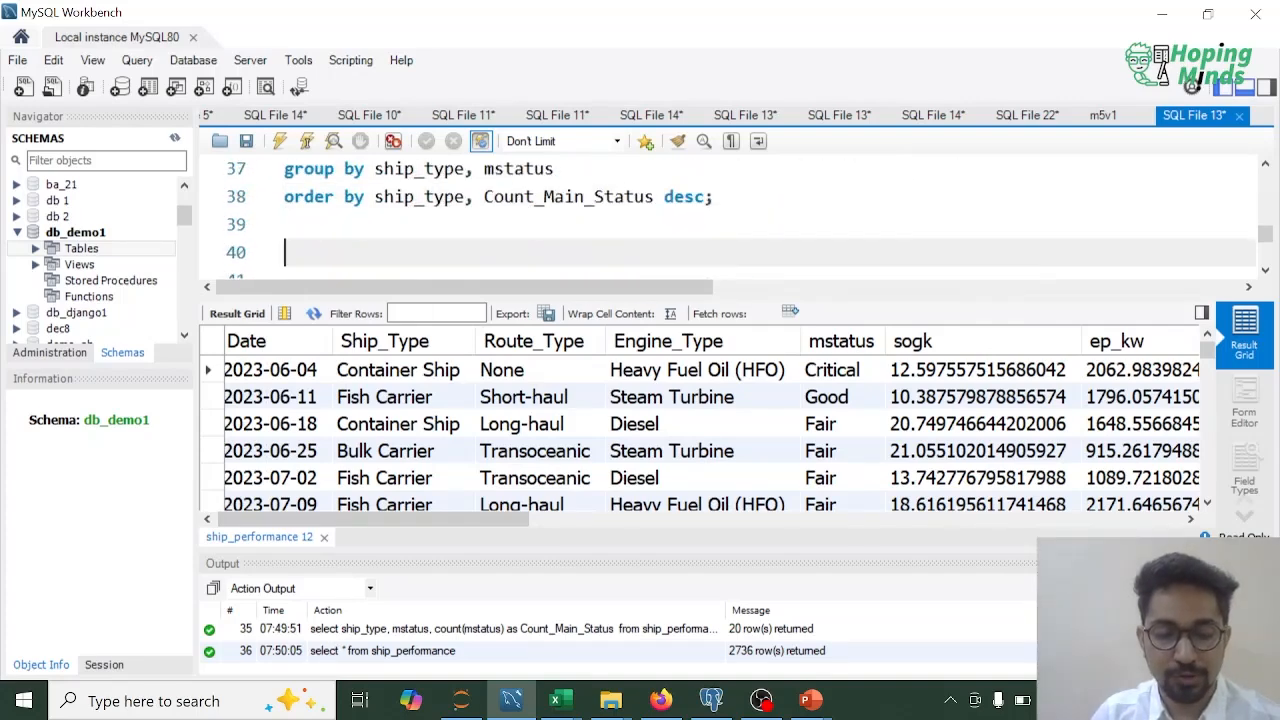
text(#) )
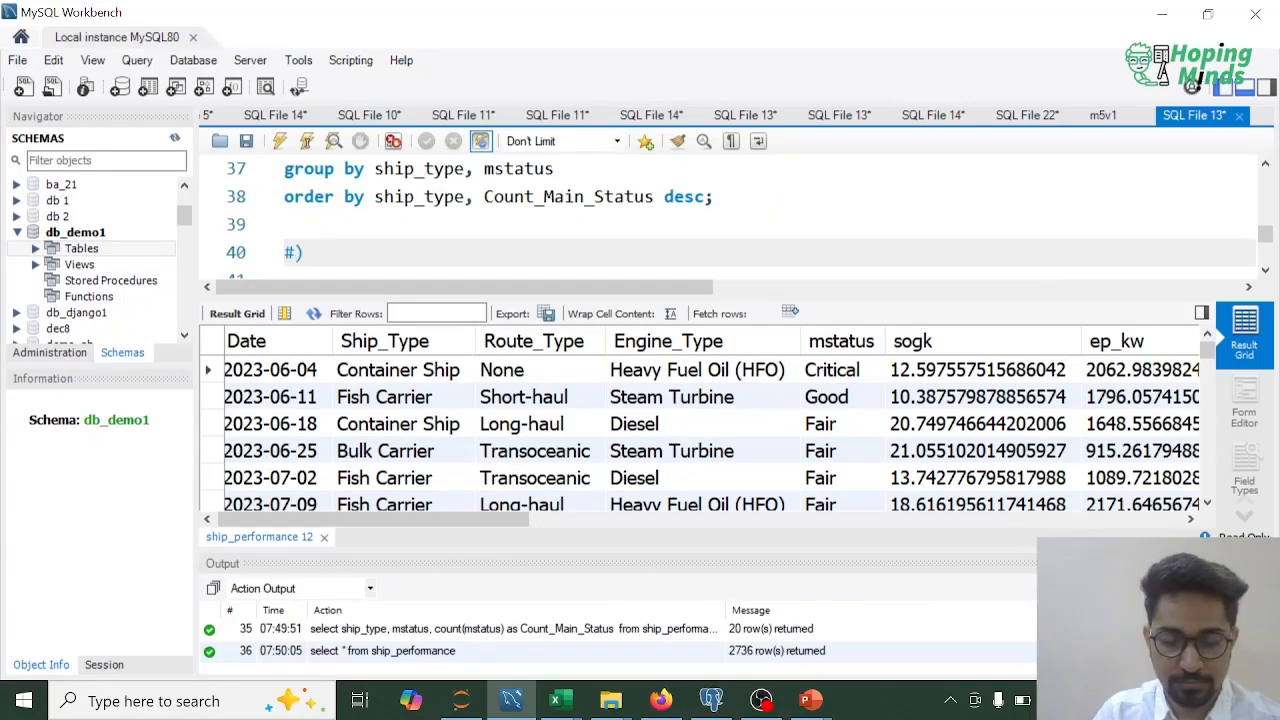
text(Find engine)
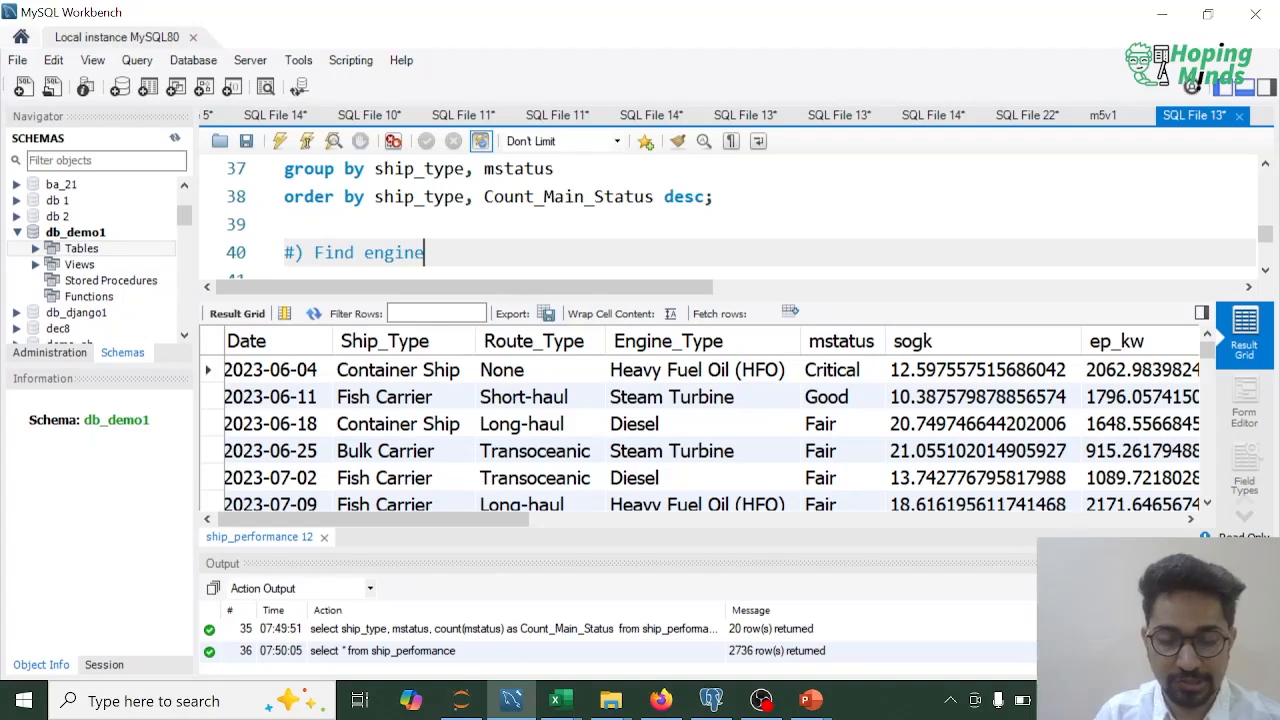
text(_typo)
key(BackSpace)
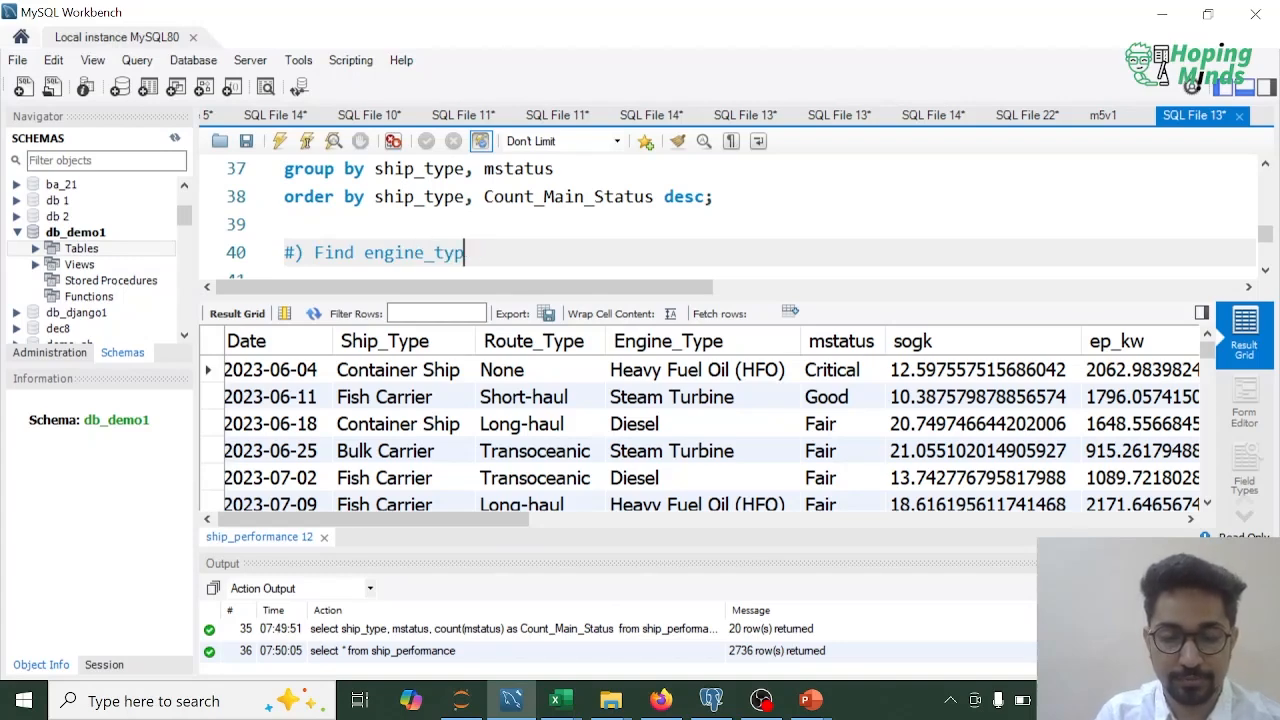
text(e wise efiicency)
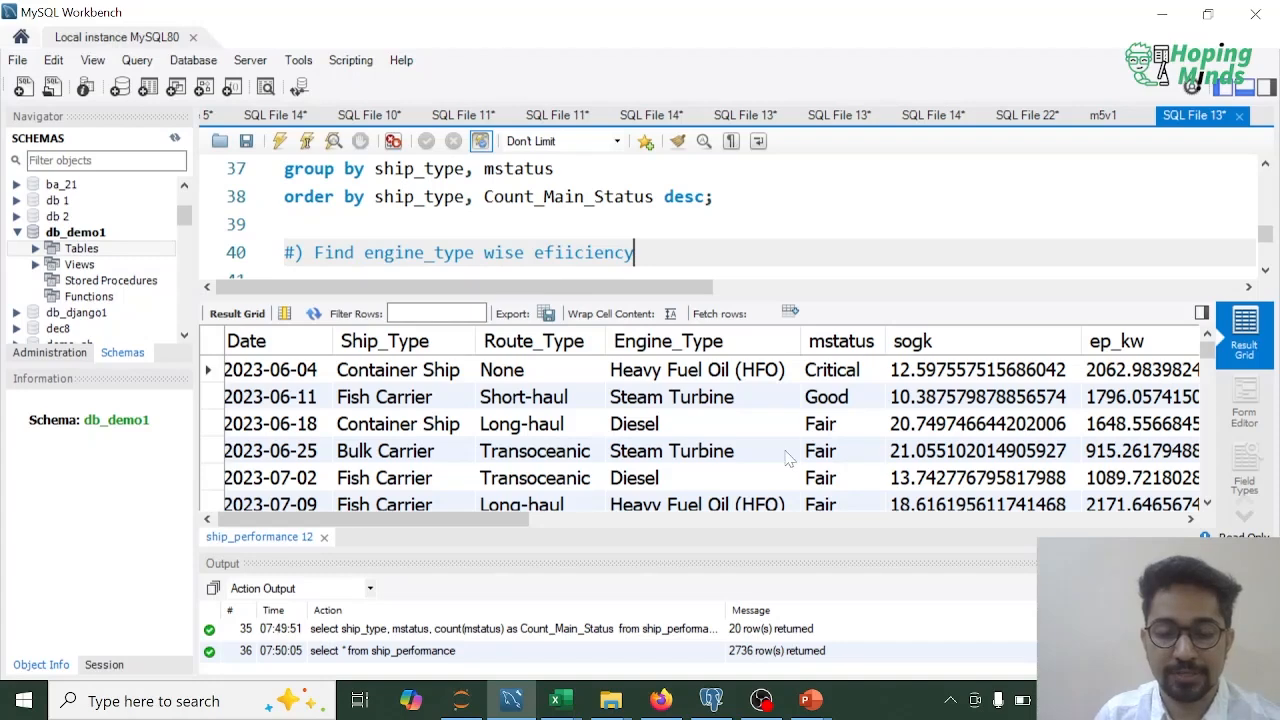
drag(483, 516, 676, 521)
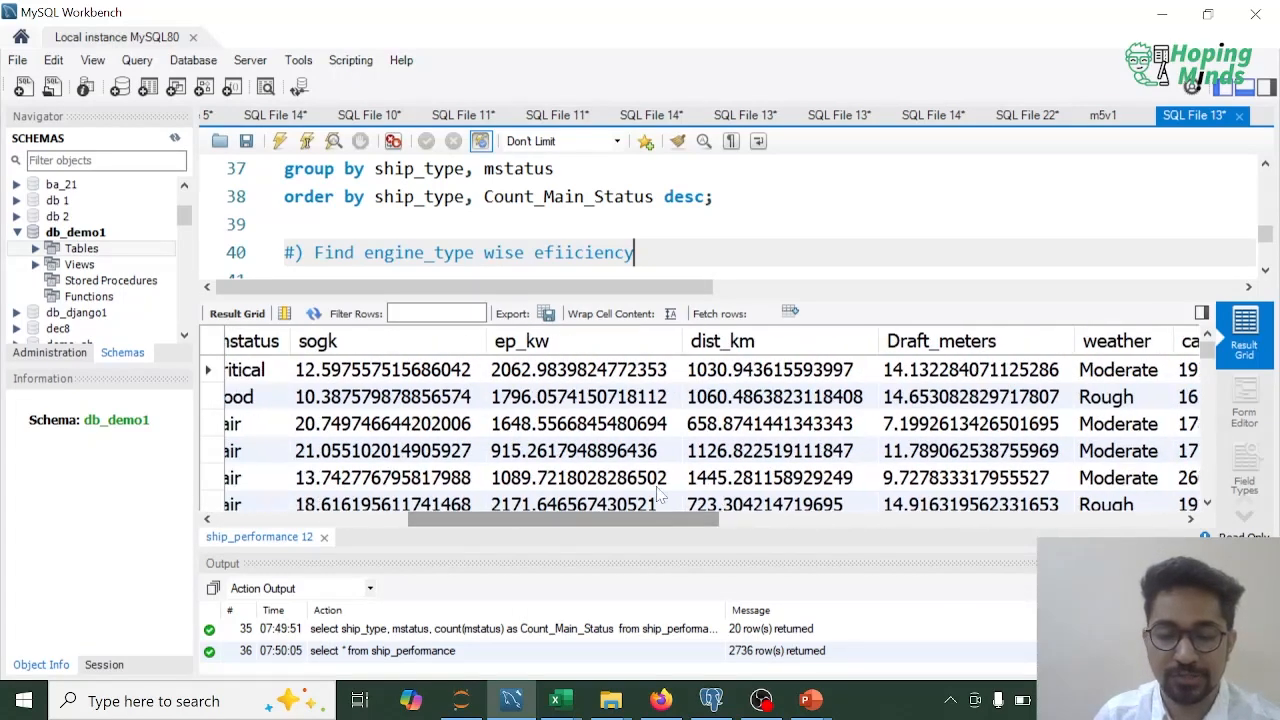
text(avg)
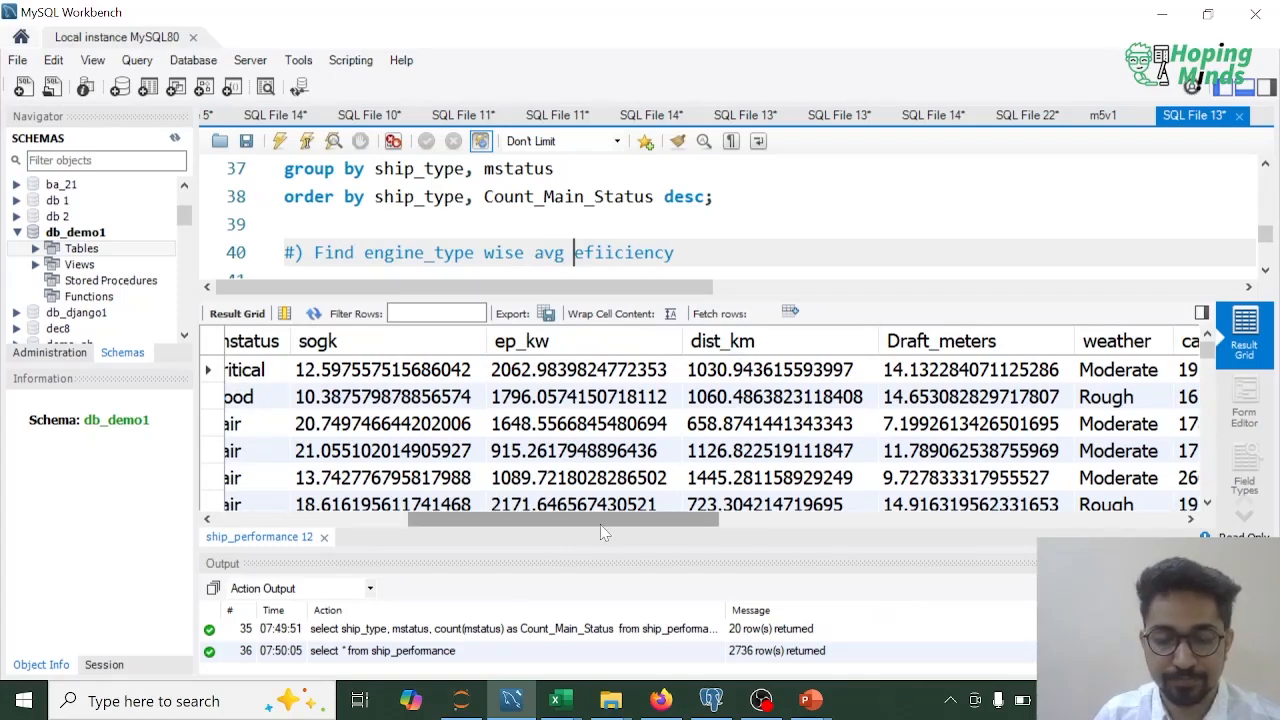
Start a statement line under the engine_type comment and number the comment as "# Q3)".
drag(600, 524, 406, 522)
click(702, 253)
key(Return)
key(Return)
key(Up)
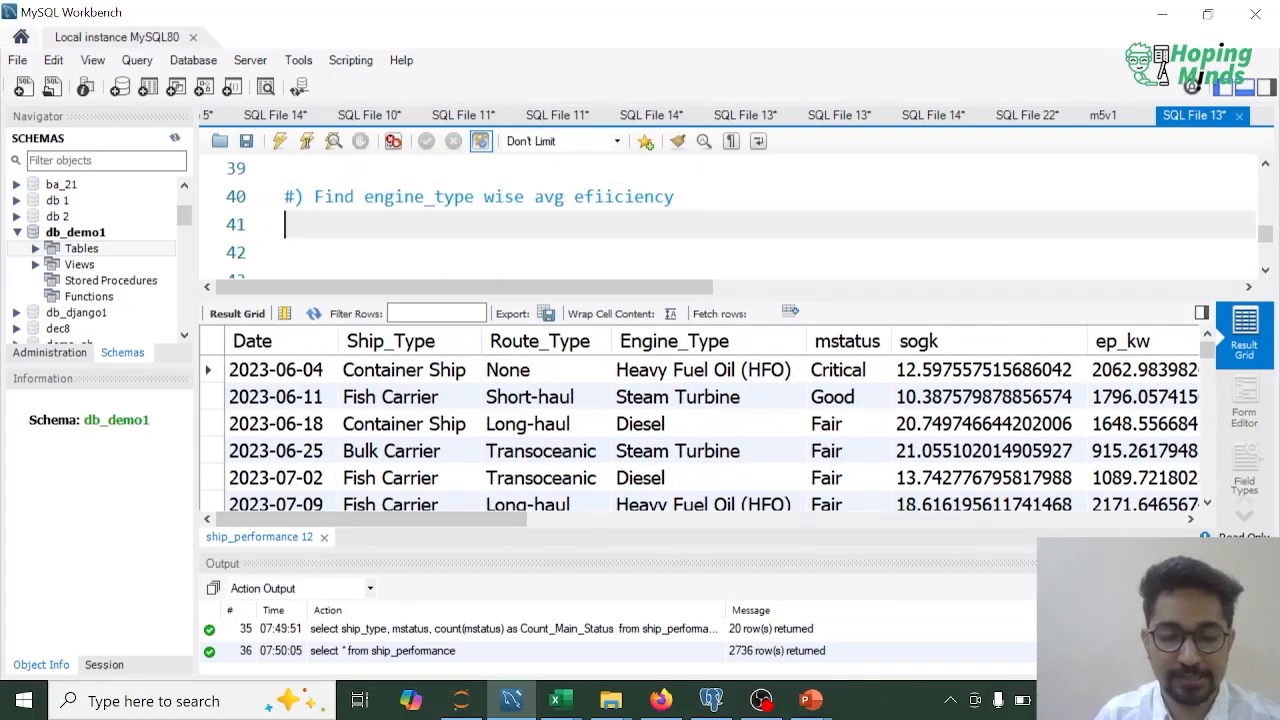
text(se)
key(Escape)
key(Up)
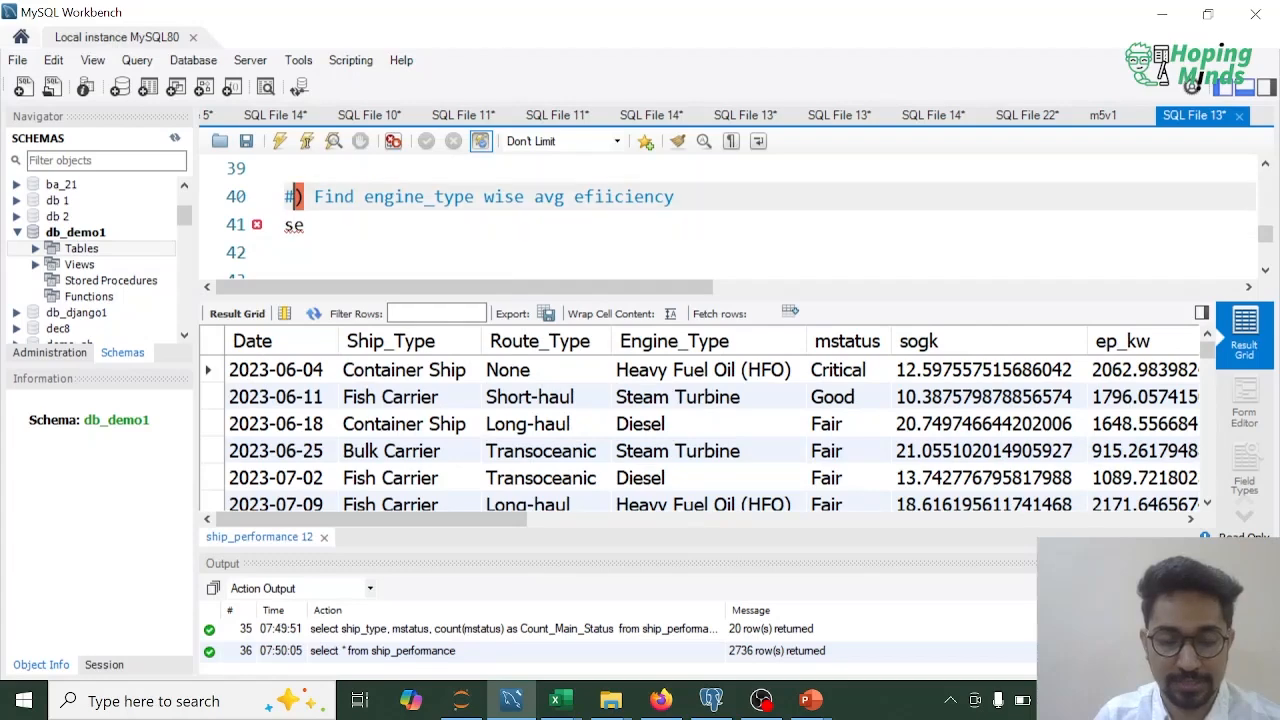
text(Q3)
key(Down)
key(Left)
key(Up)
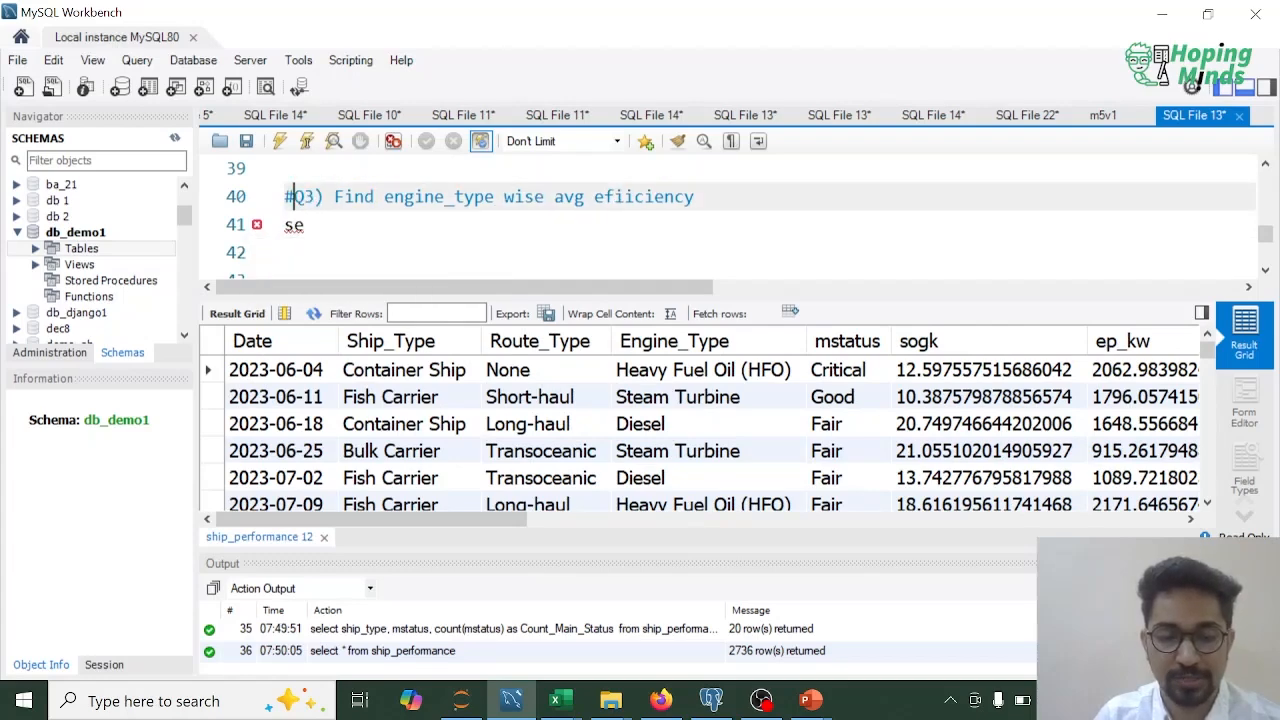
Begin the Q3 query with "select engine_type, avg".
key(Down)
text(lect )
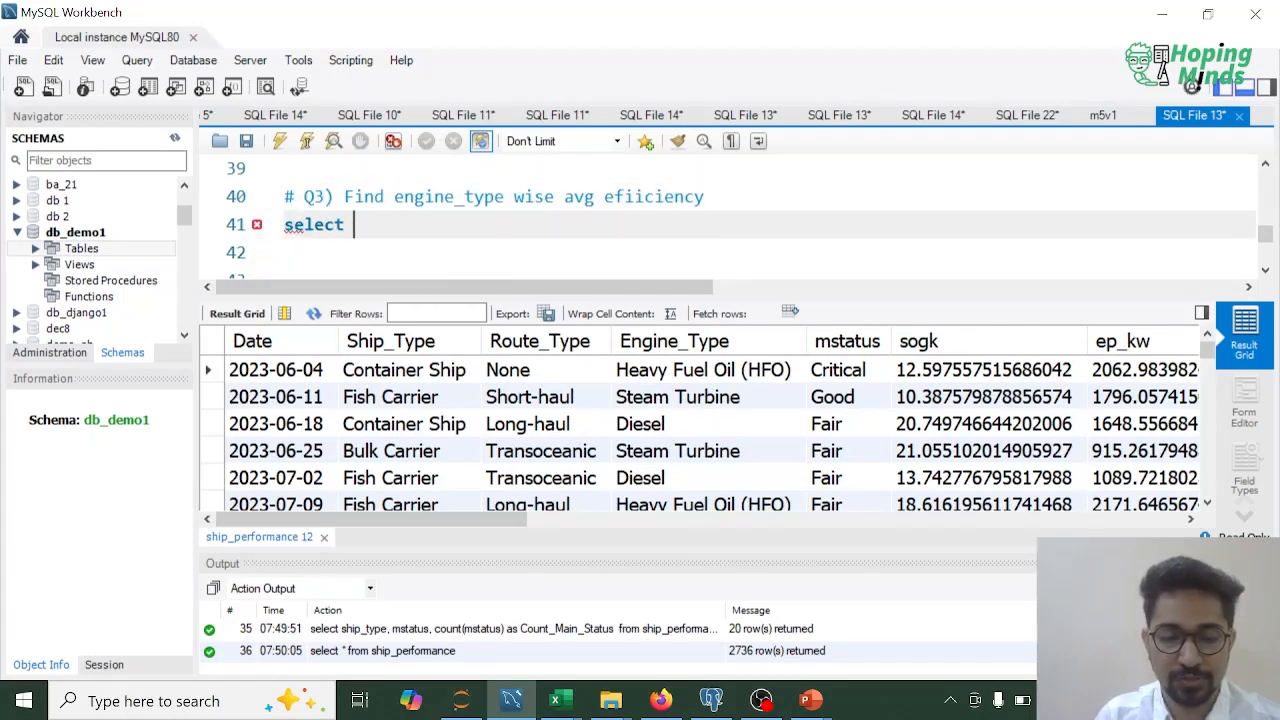
text(entin)
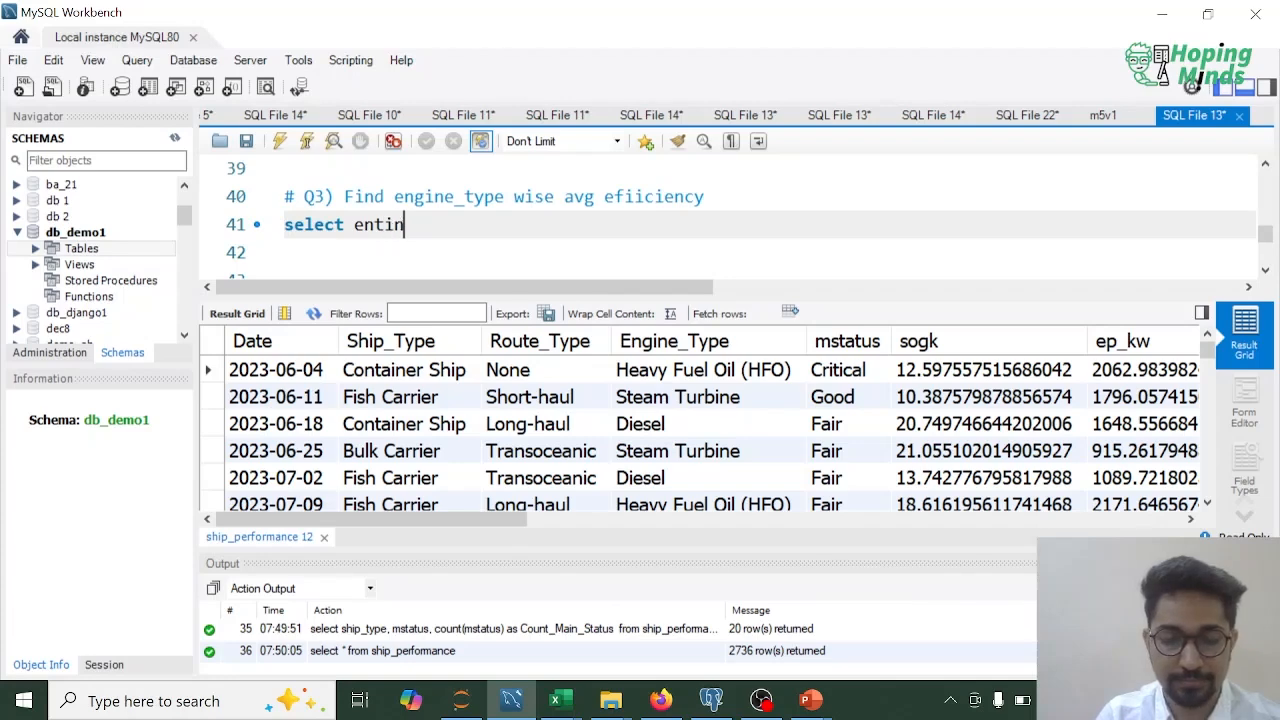
text(e_)
key(BackSpace)
text(gine_)
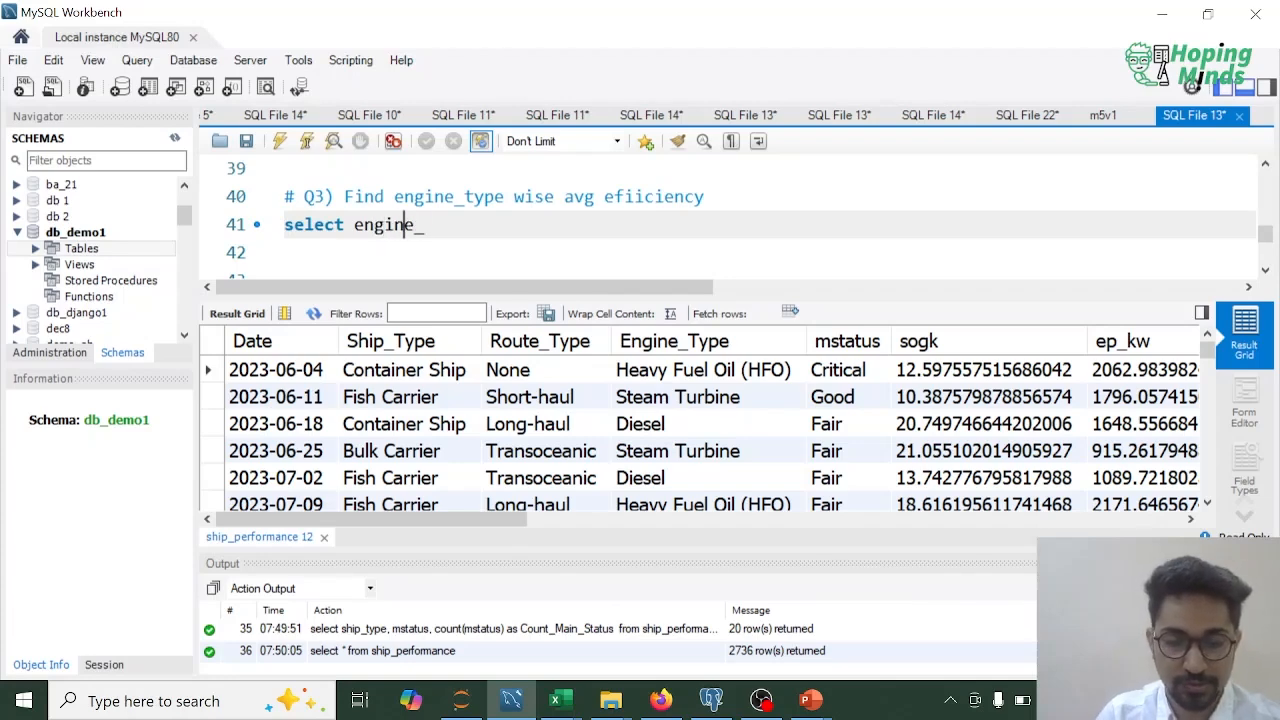
text(type, avg)
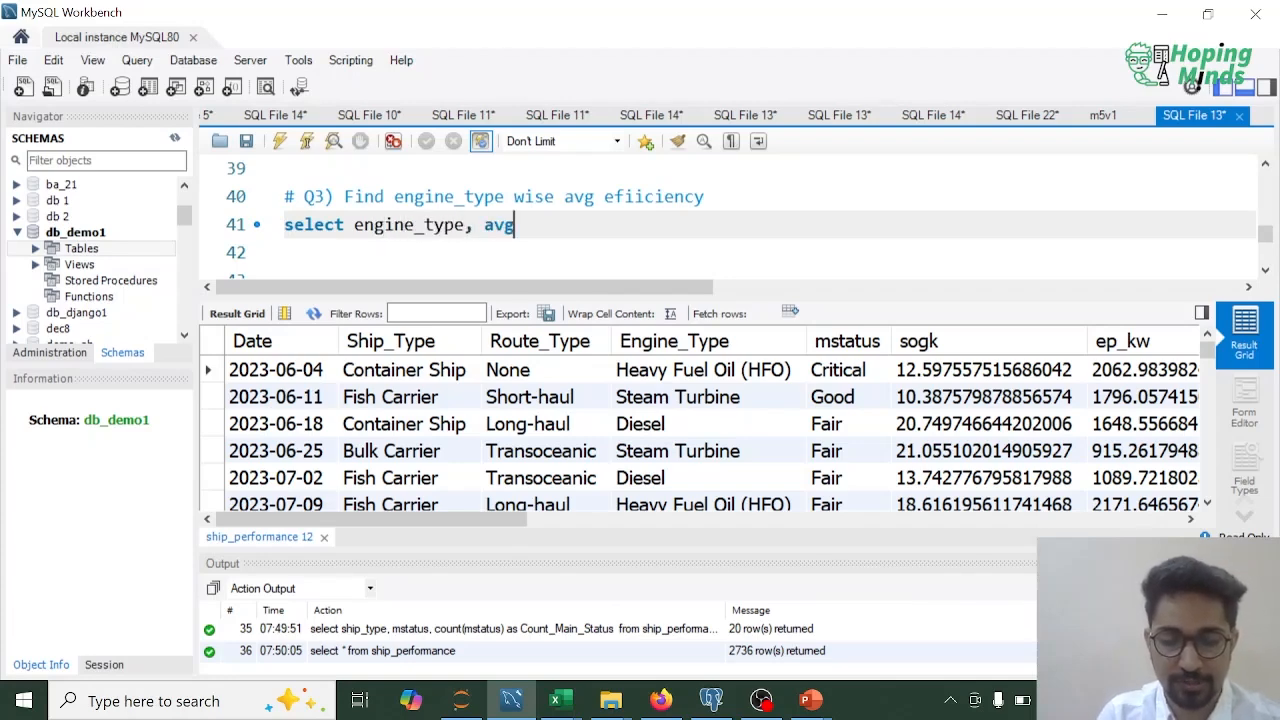
Find the efficiency column in the results and complete the Q3 select list with "avg(eff_nm_per_kWh) as Avg_Efficieny".
click(939, 514)
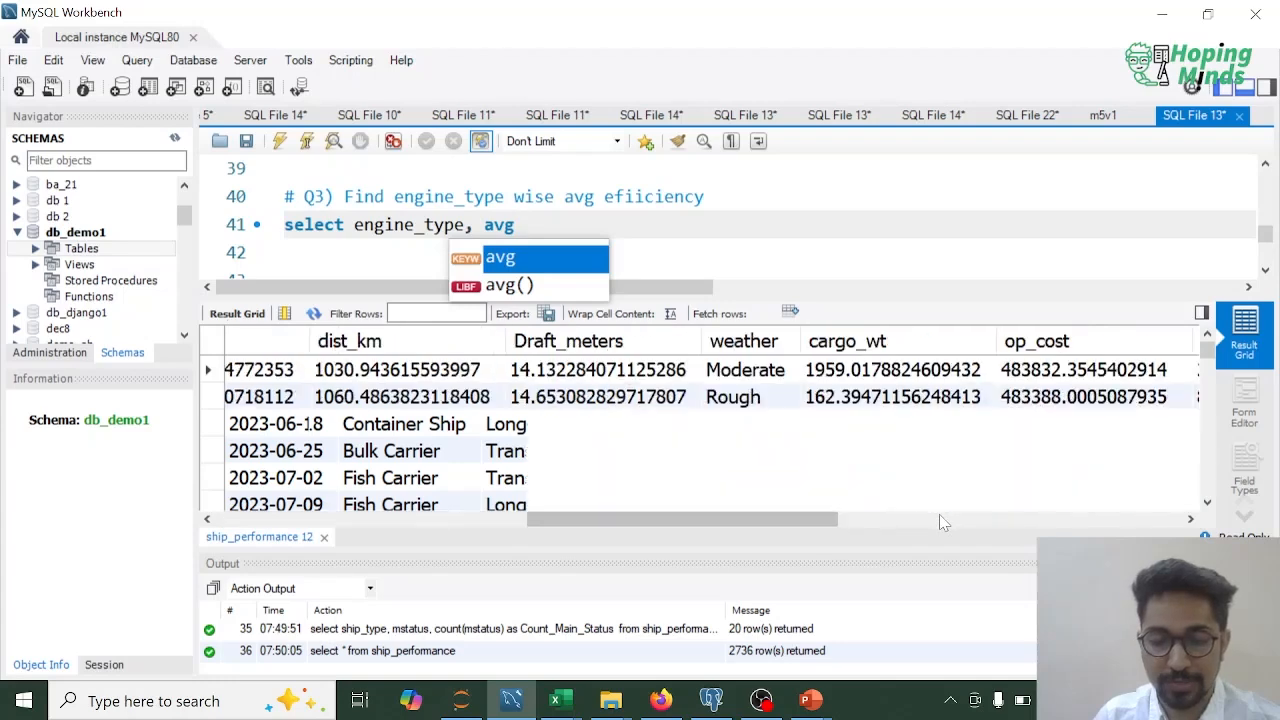
drag(736, 515, 1003, 527)
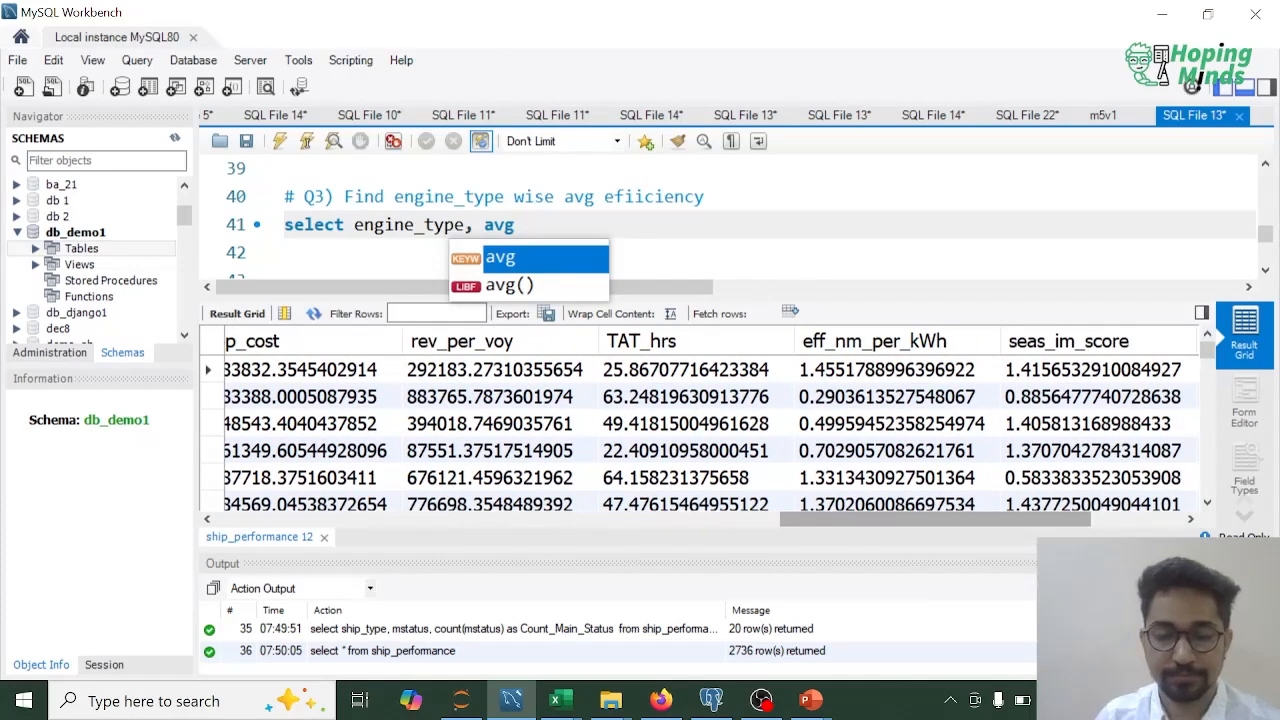
key(Escape)
text((eff)
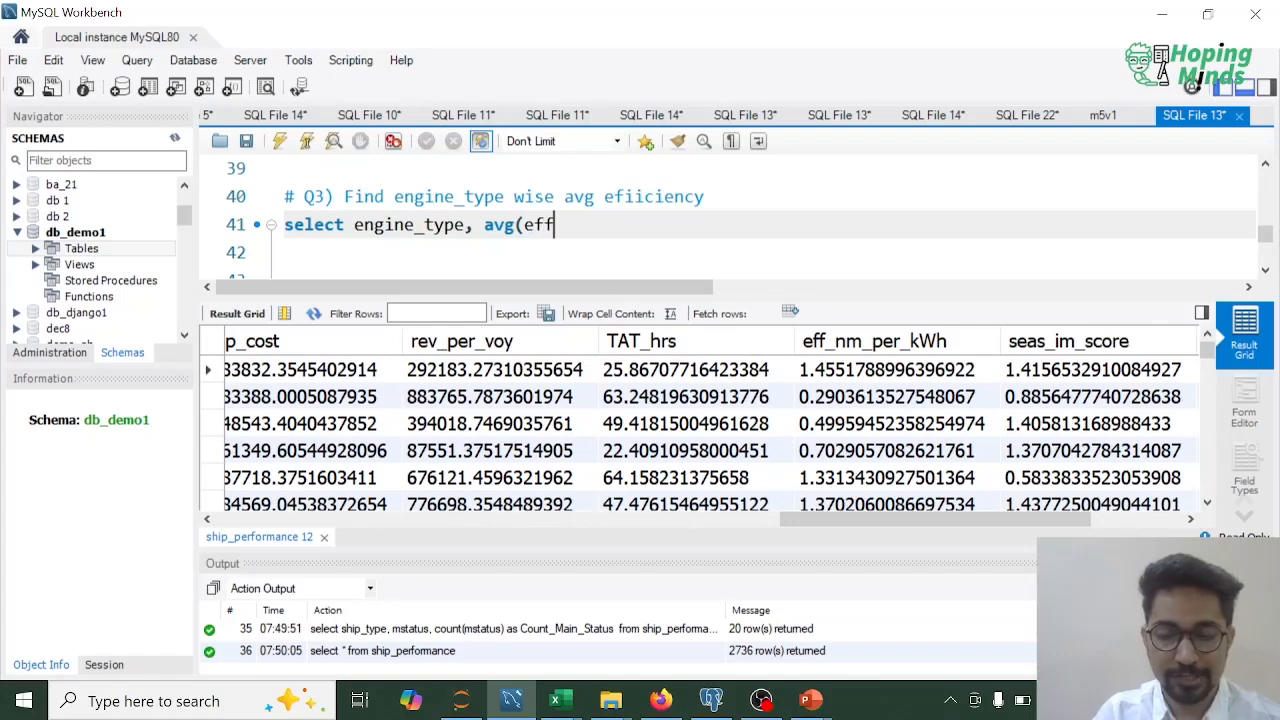
text(_nm_per)
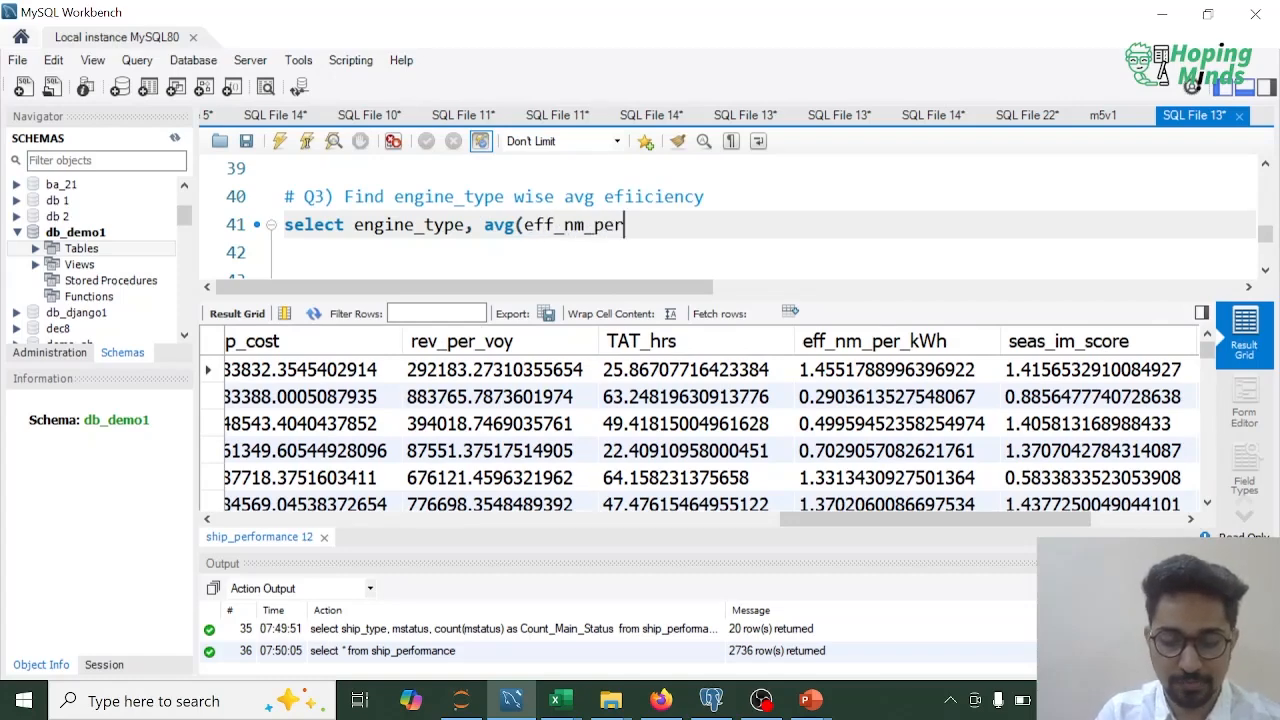
text(_kW)
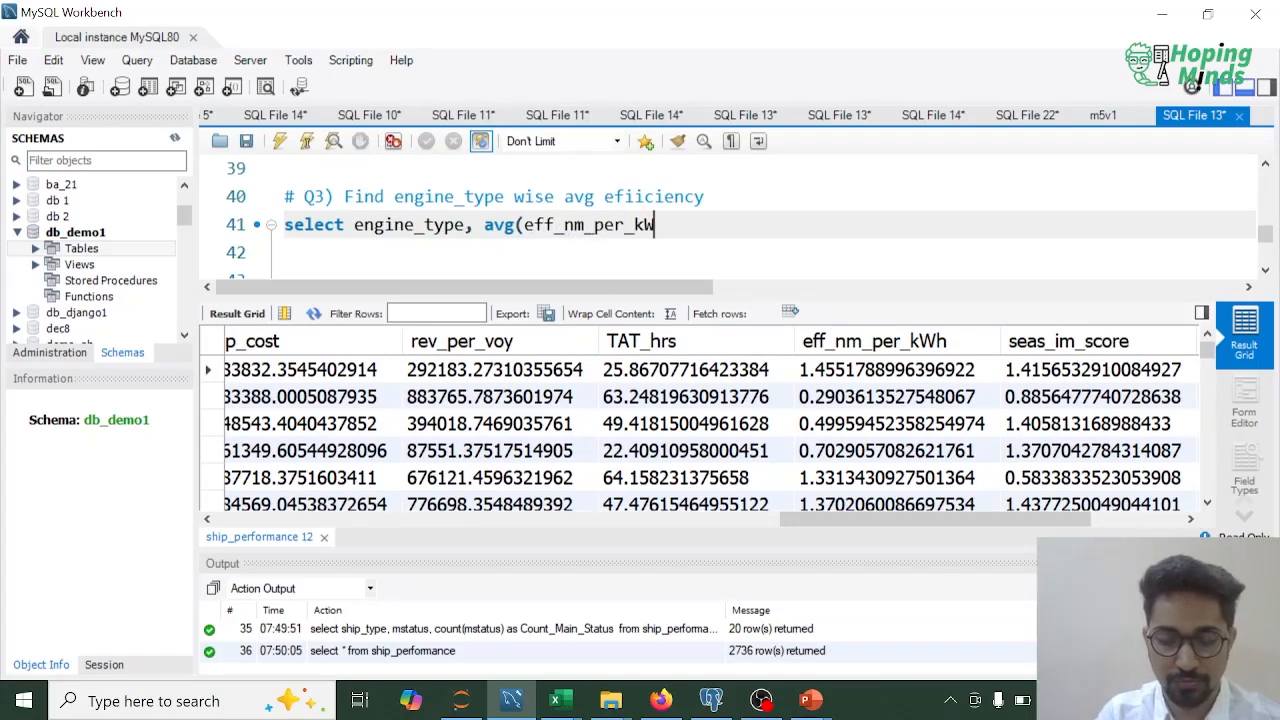
text(h) as E)
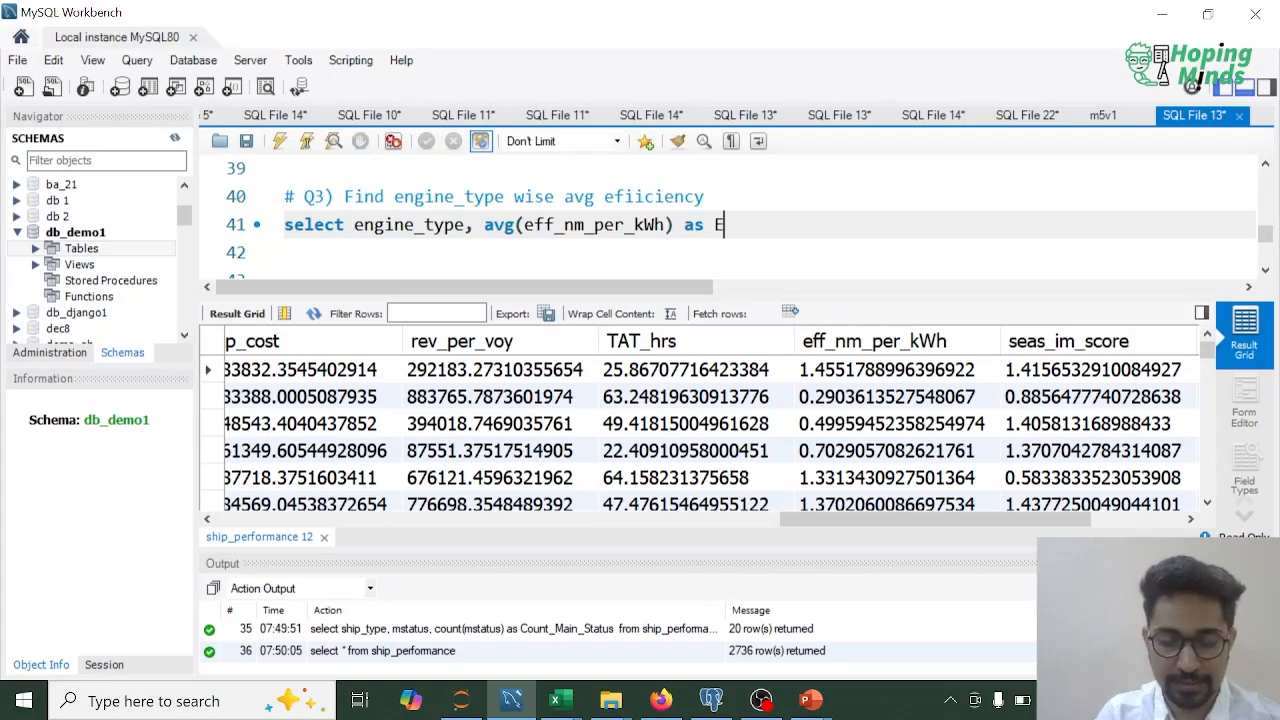
text(fficieny_)
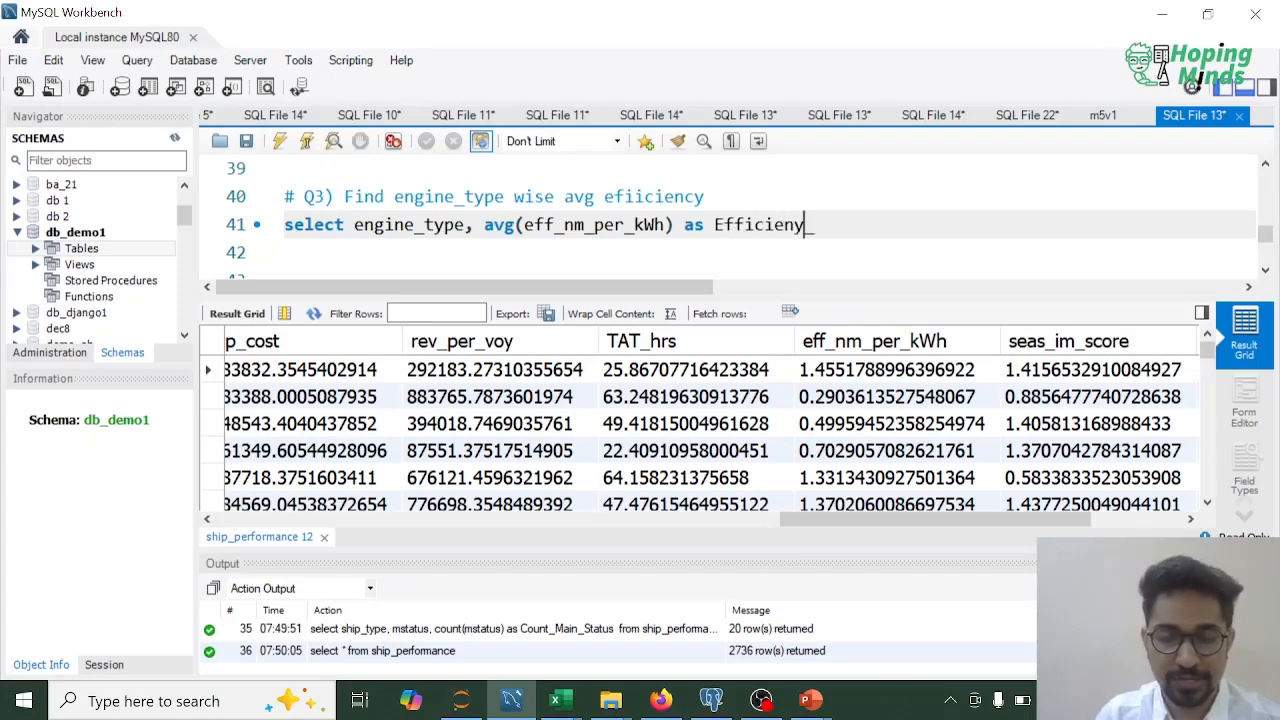
text(Avg_)
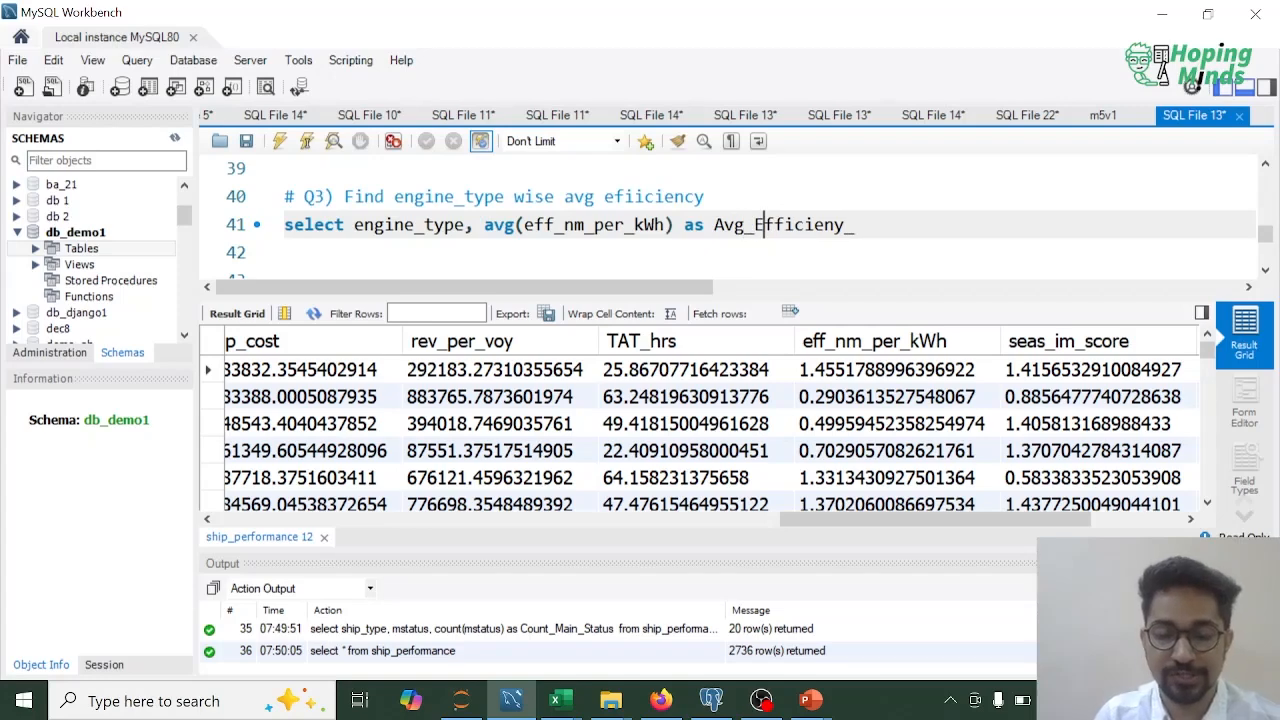
key(BackSpace)
Add the line "from ship_performance group by engine_type;" to the Q3 query.
key(Return)
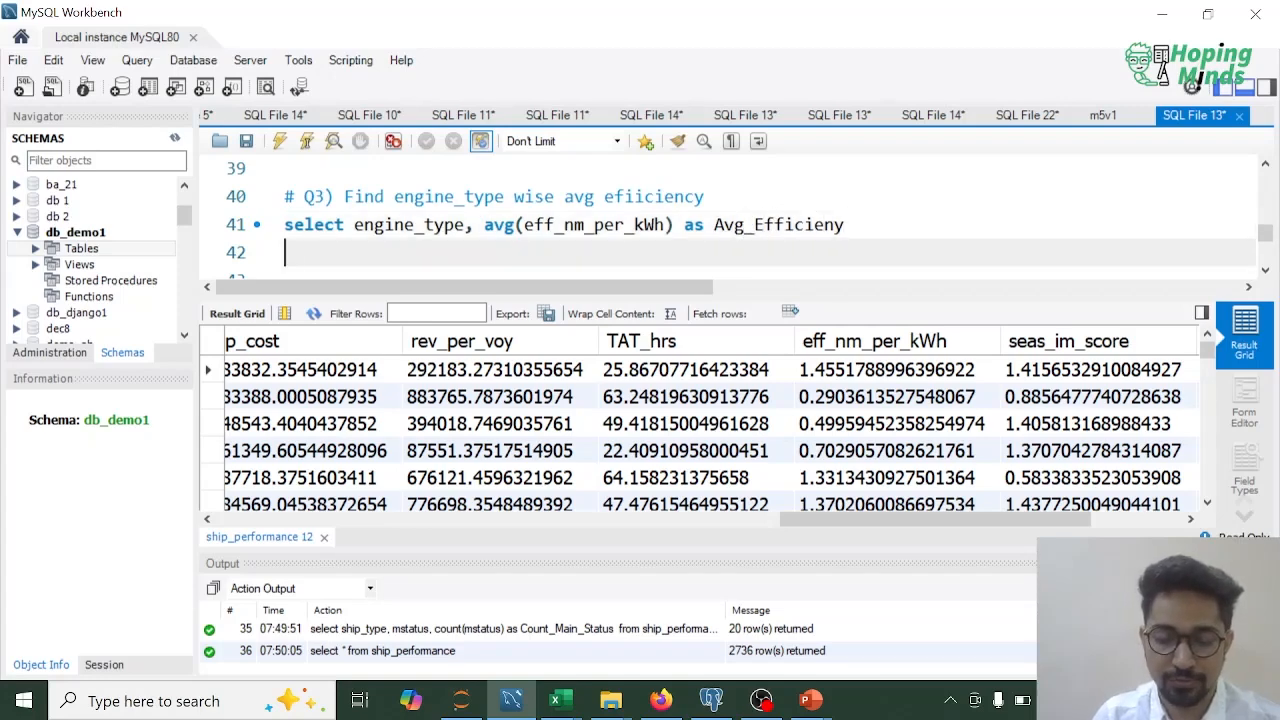
text(from ship_p)
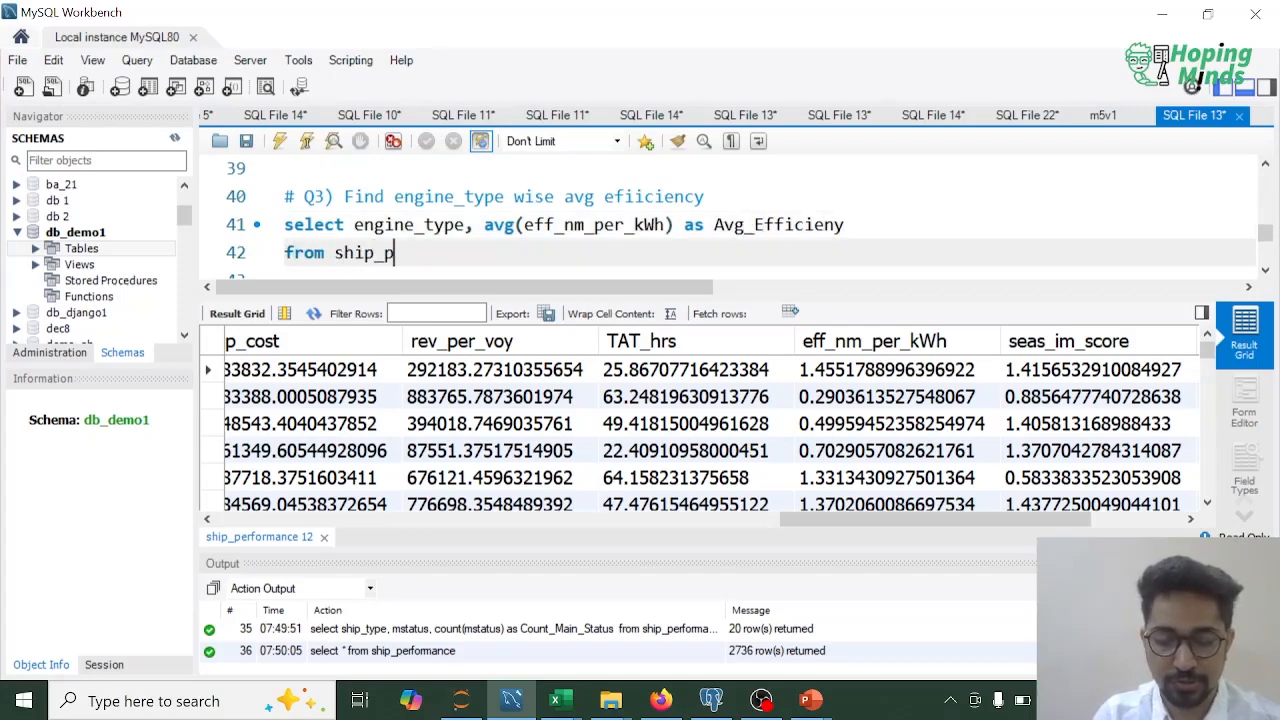
text(erformanc)
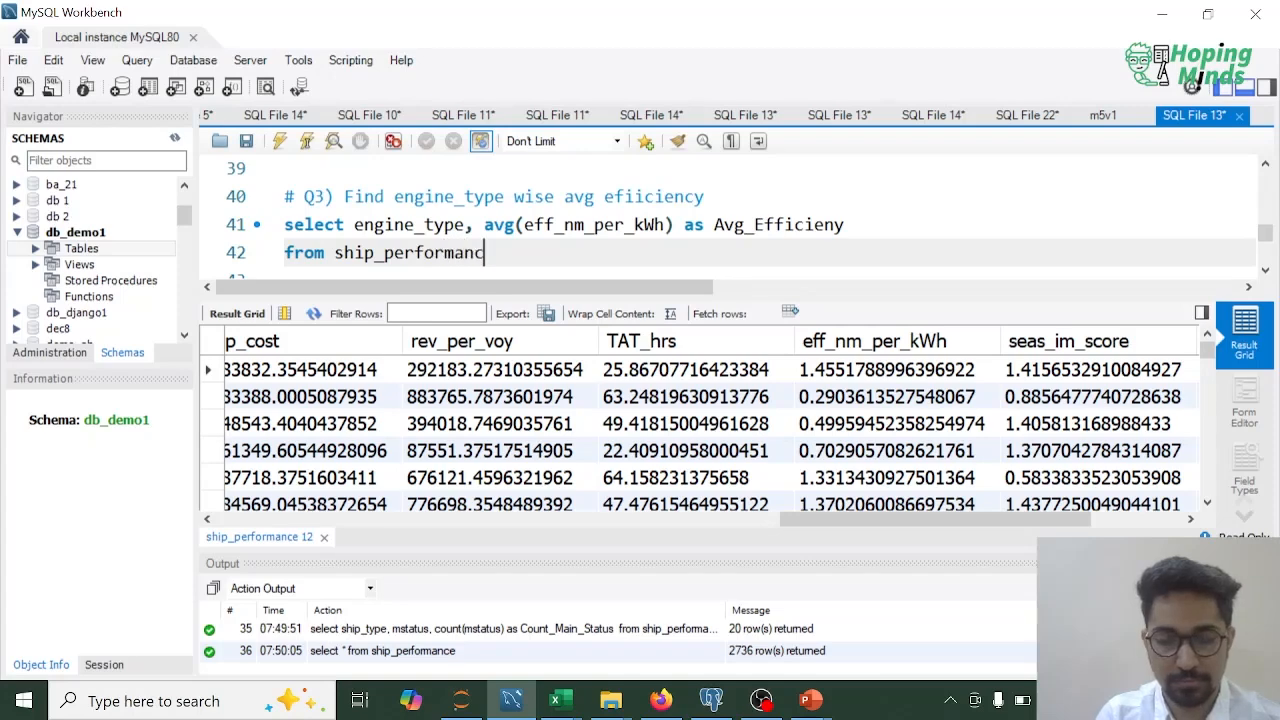
text(e or)
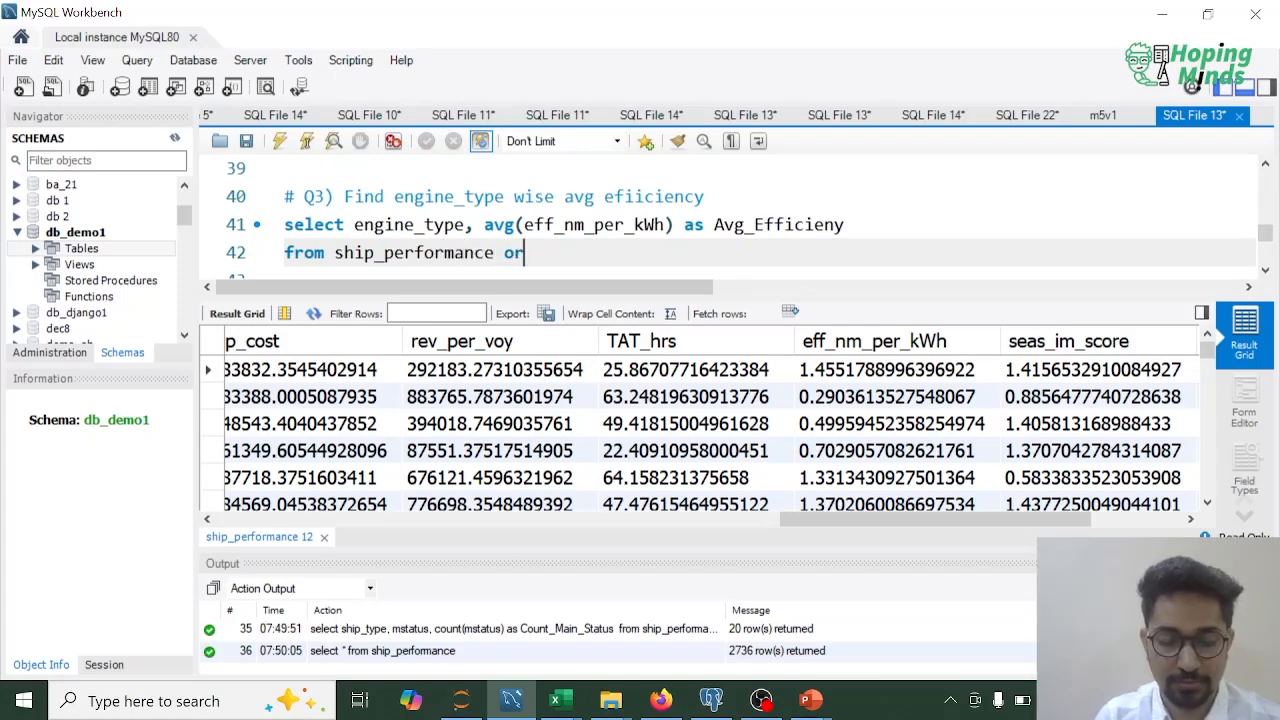
key(BackSpace)
key(BackSpace)
text(by)
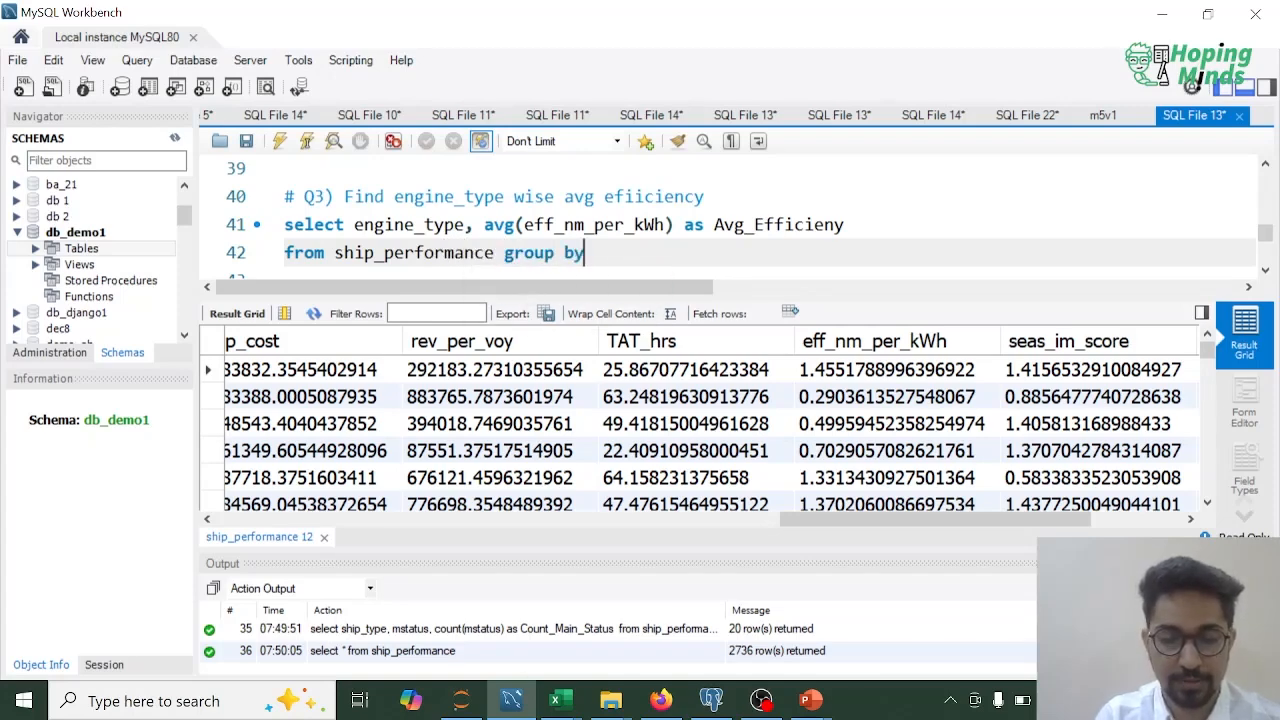
text( enigi)
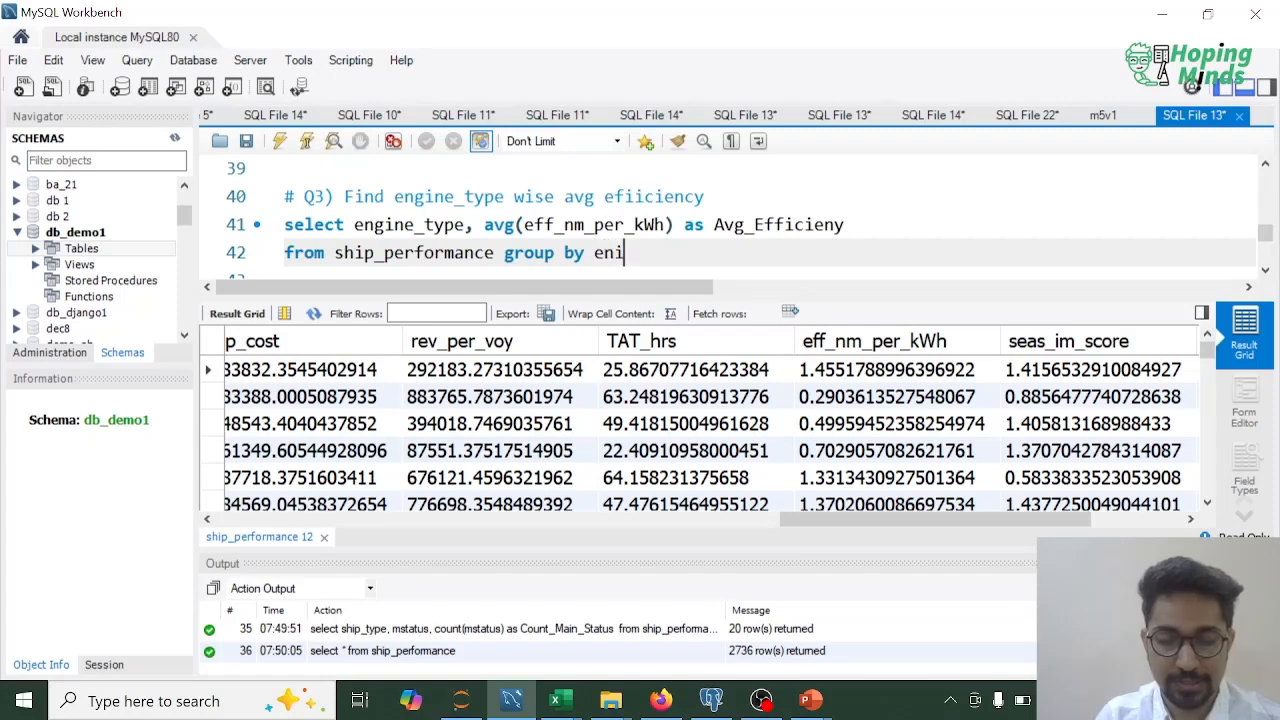
key(BackSpace)
key(BackSpace)
key(BackSpace)
text(gine_ty)
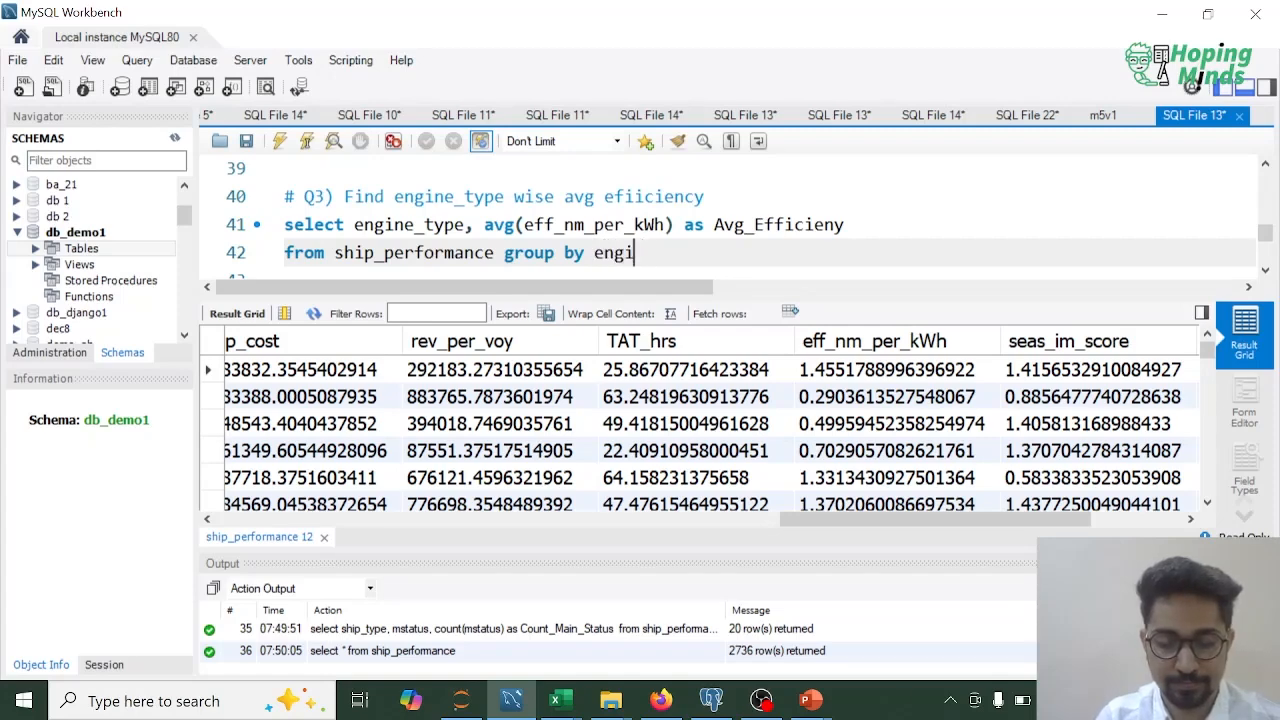
text(pe;)
Run the complete two-line Q3 average efficiency query.
key(shift+Up)
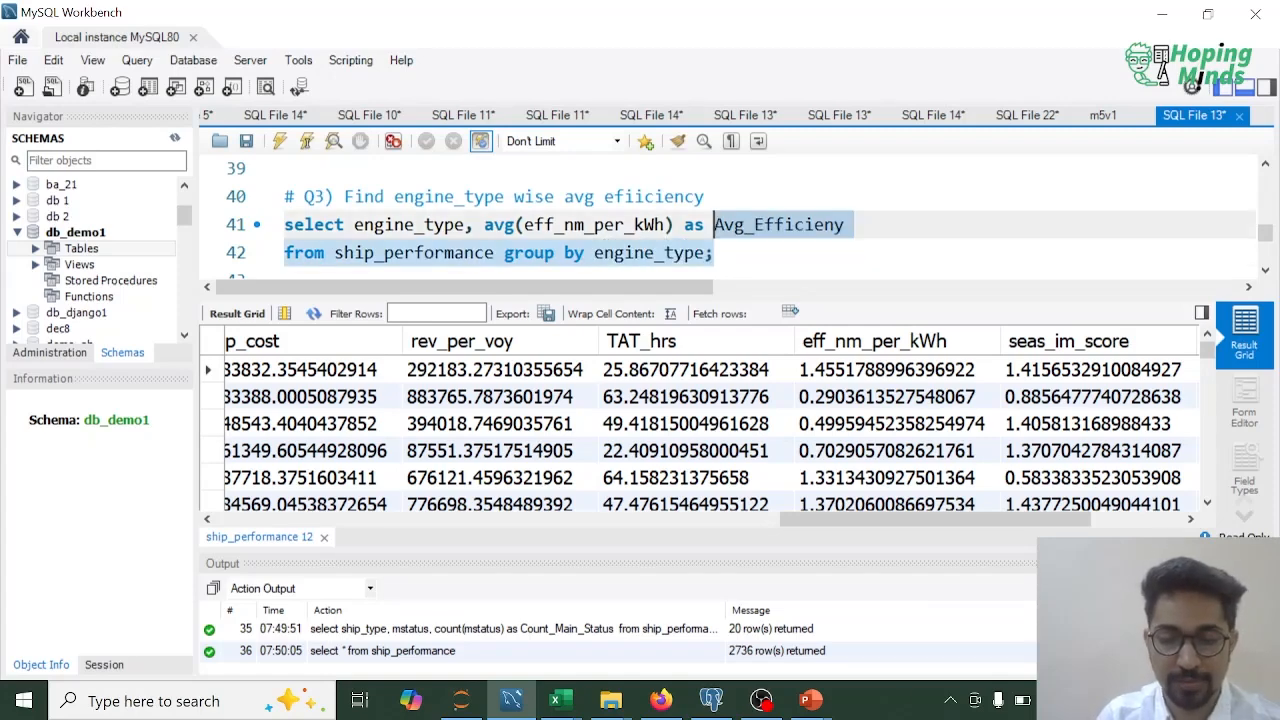
key(shift+Home)
key(ctrl+Return)
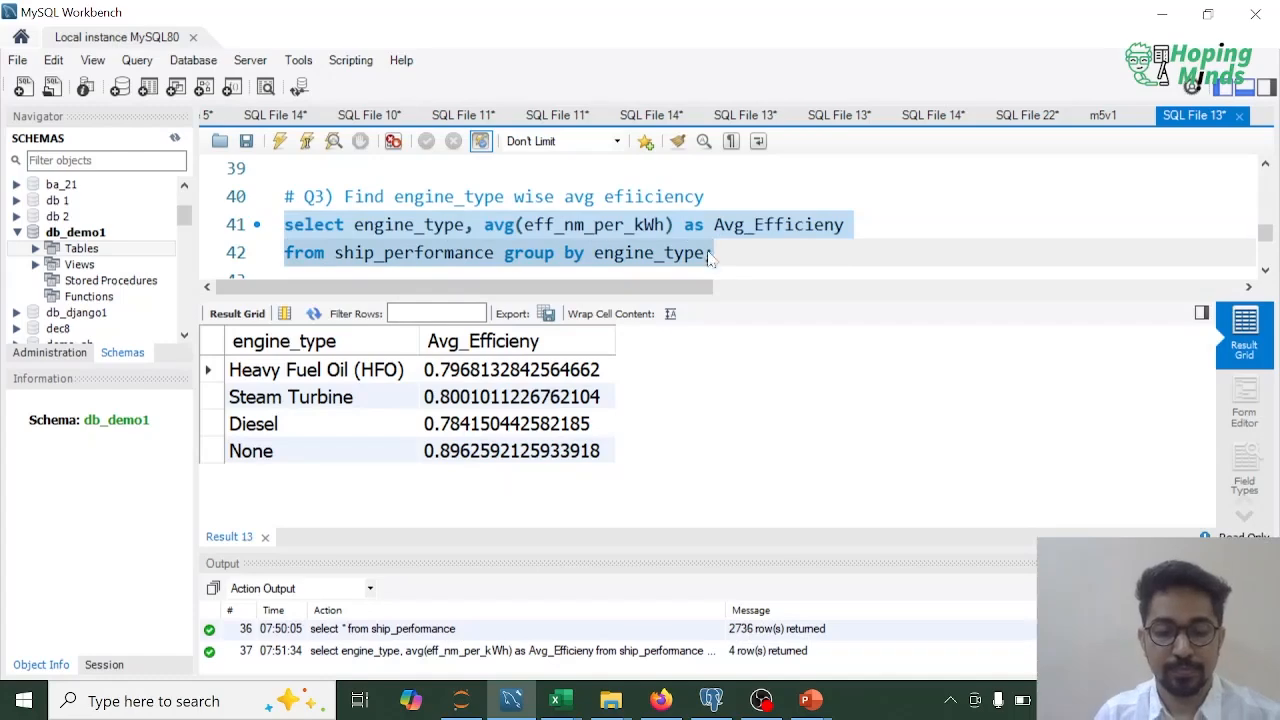
key(Right)
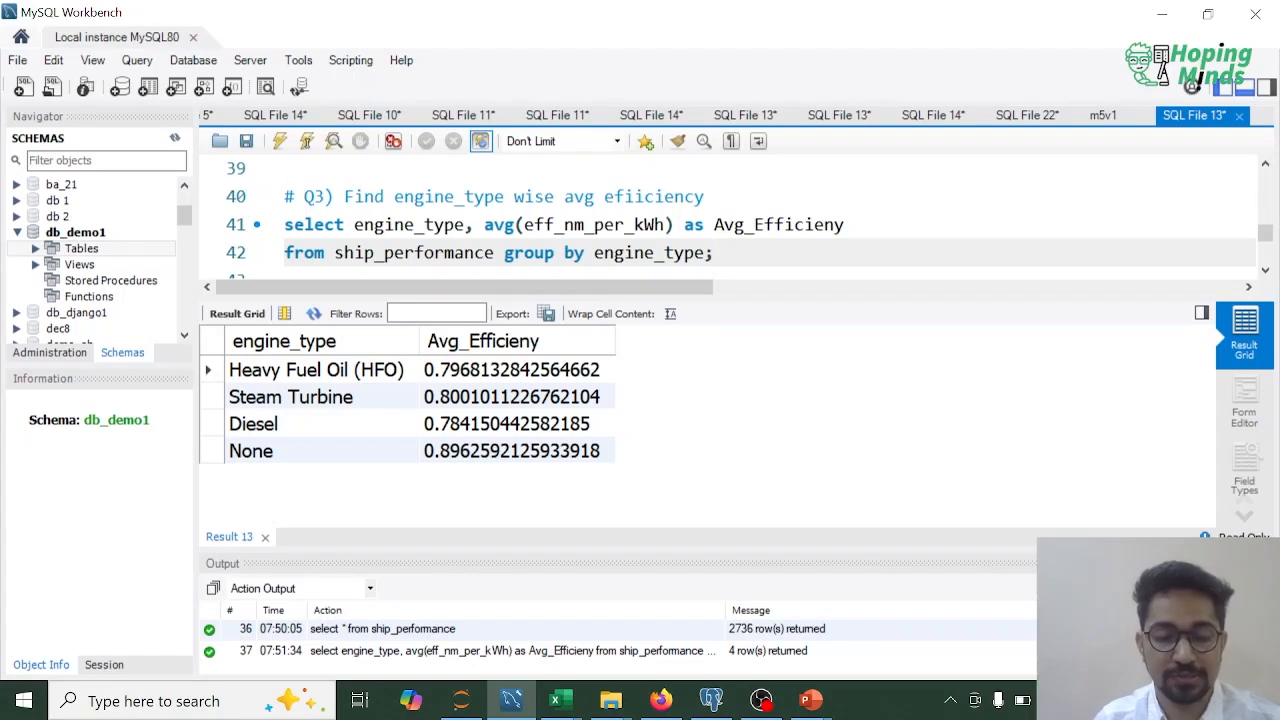
Remove the semicolon after engine_type and start an "order by" line below the group by clause.
key(Left)
key(Left)
key(Left)
key(Left)
key(Left)
key(Left)
key(Left)
key(Left)
key(Left)
key(Left)
key(Left)
key(Left)
key(Left)
key(Left)
key(Up)
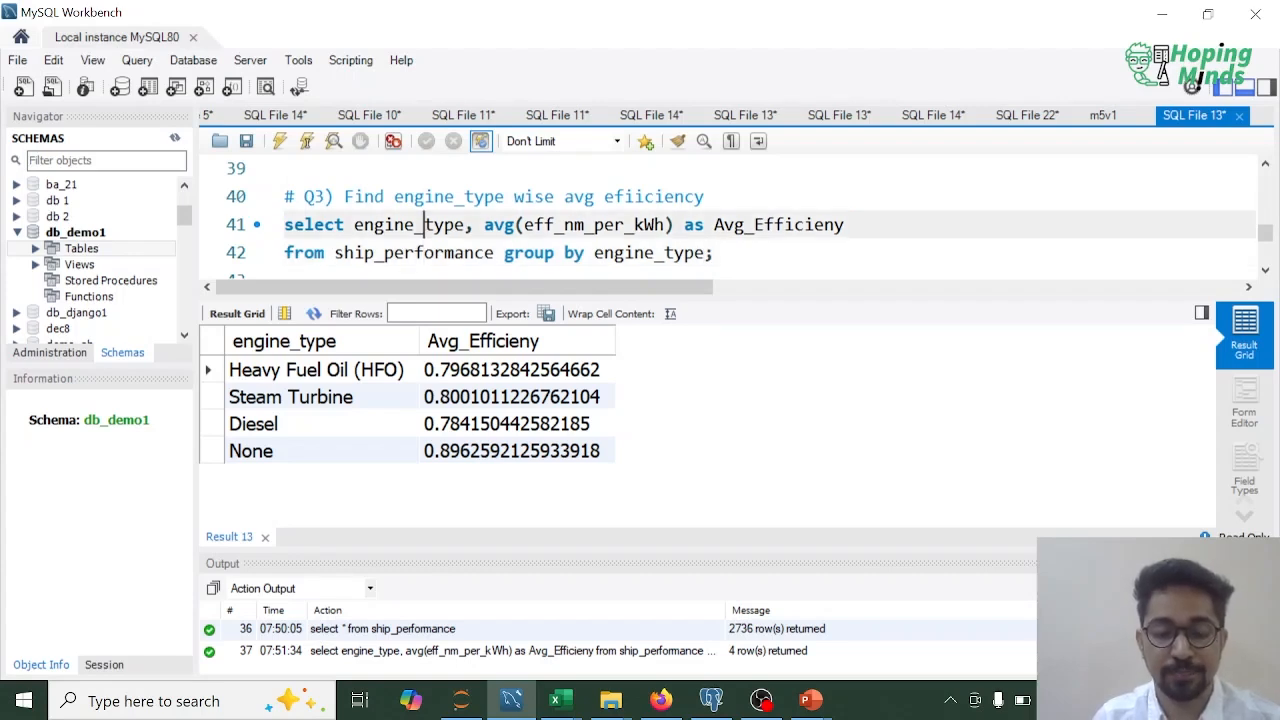
key(Down)
key(Down)
key(Left)
key(BackSpace)
key(Return)
text(order by)
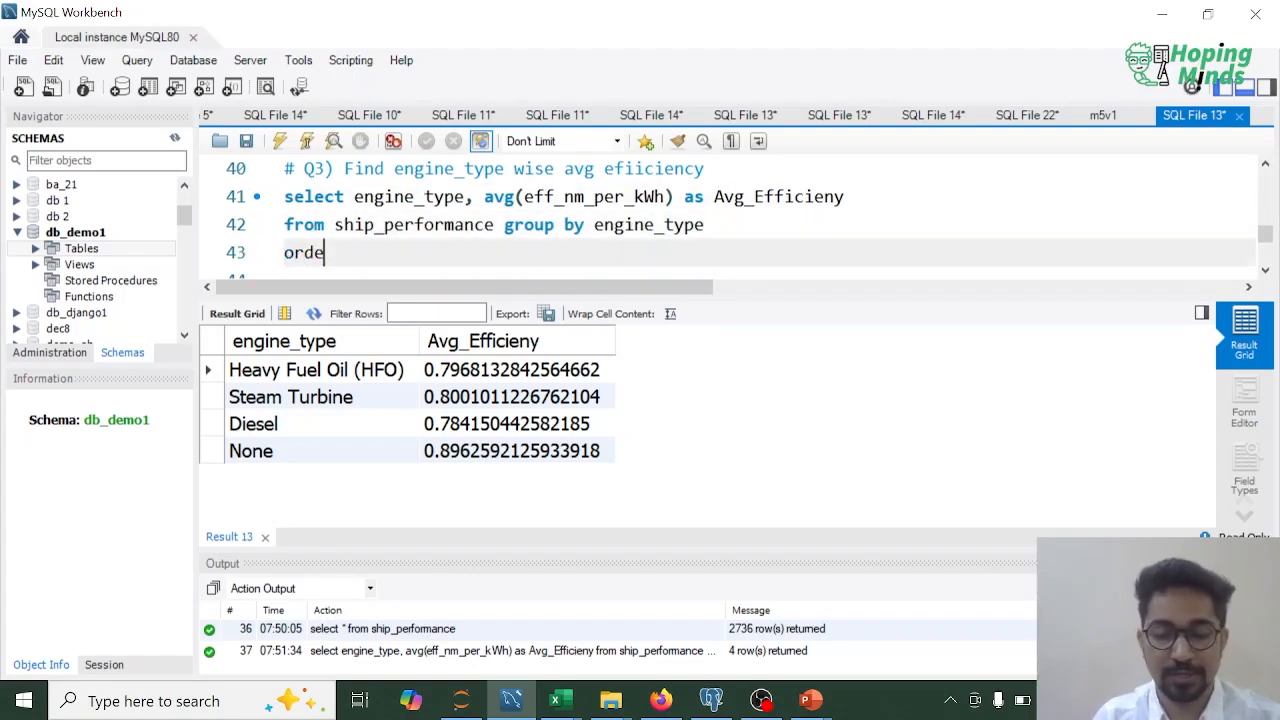
Complete the order by clause with the copied alias as "Avg_Efficieny desc;" and run the query.
key(Up)
key(Up)
key(End)
key(ctrl+shift+Left)
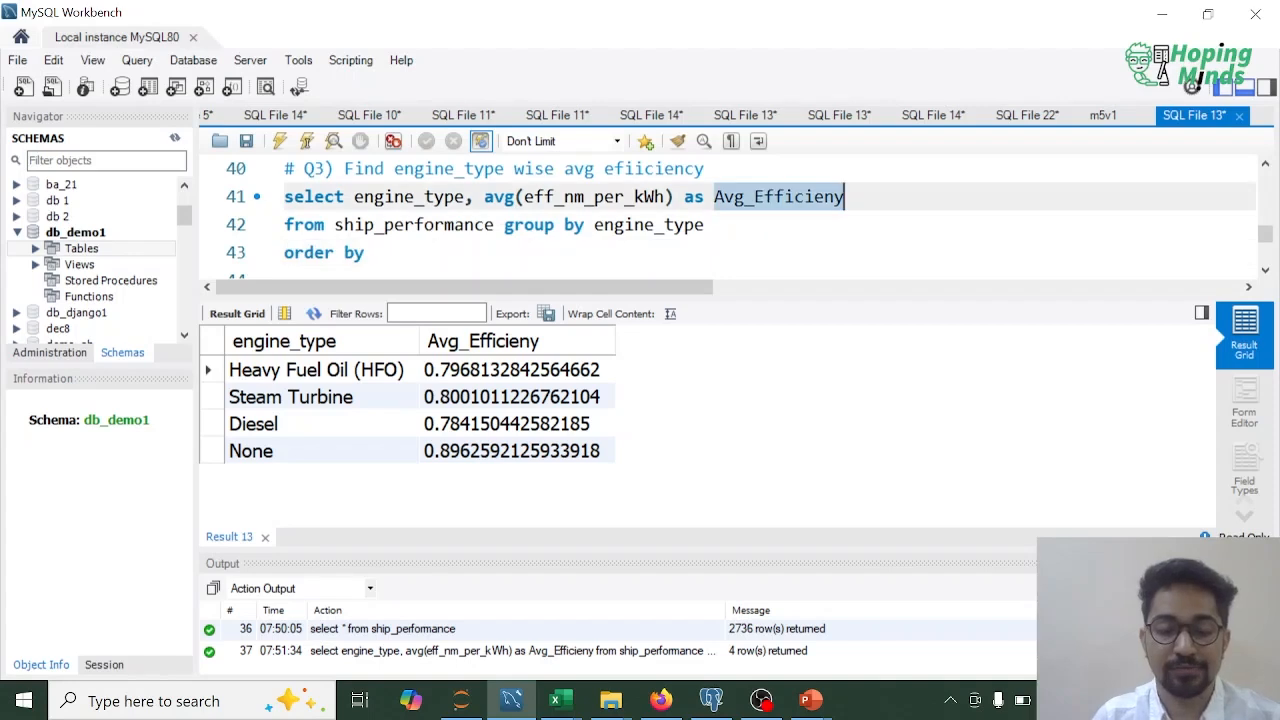
key(ctrl+c)
key(Down)
key(Down)
key(Down)
key(Up)
key(ctrl+v)
text(desc;)
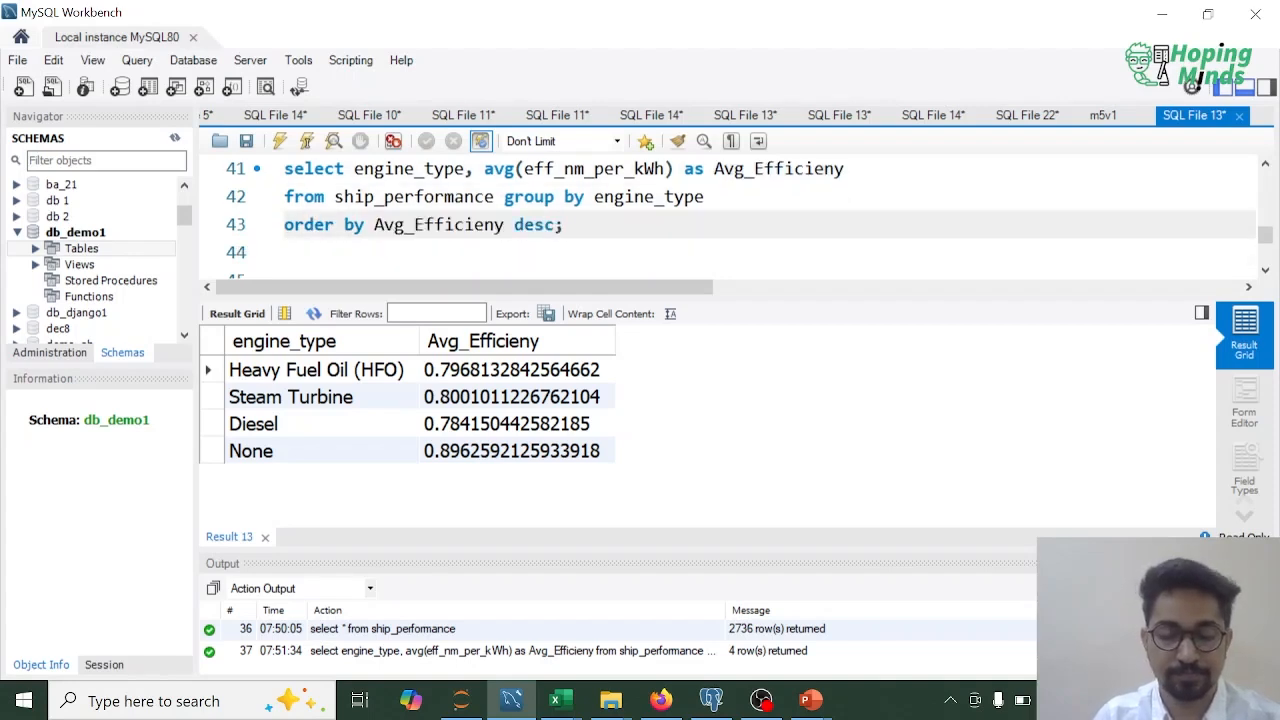
key(ctrl+Return)
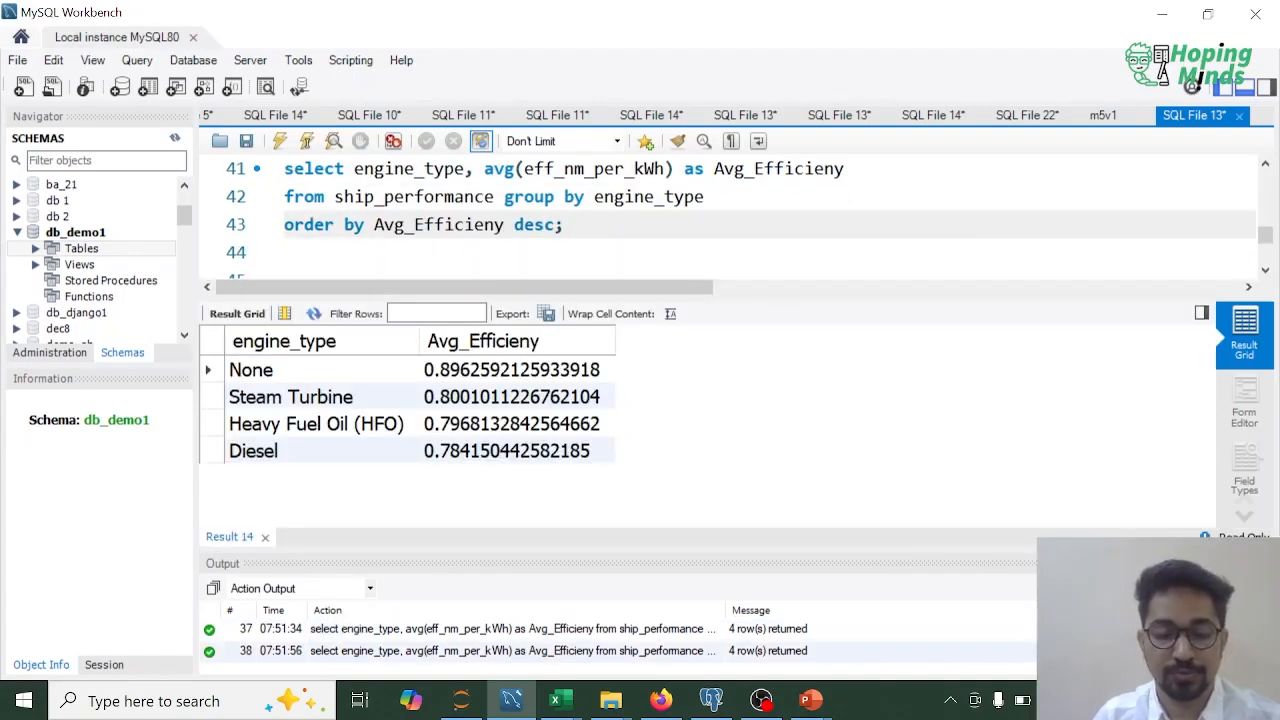
Wrap the average efficiency expression in a rounding function as "round(avg(eff_nm_per_kWh),2)".
click(484, 169)
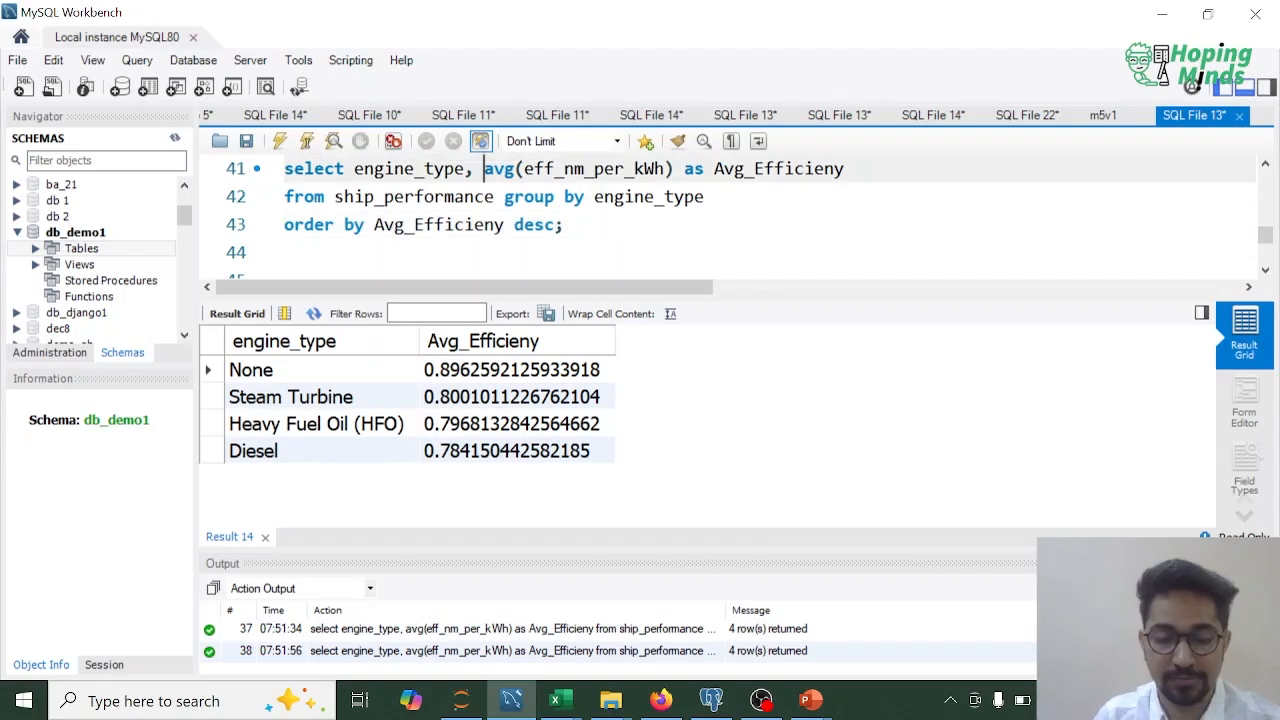
text(round()
key(Right)
key(Right)
key(Right)
key(Right)
key(Right)
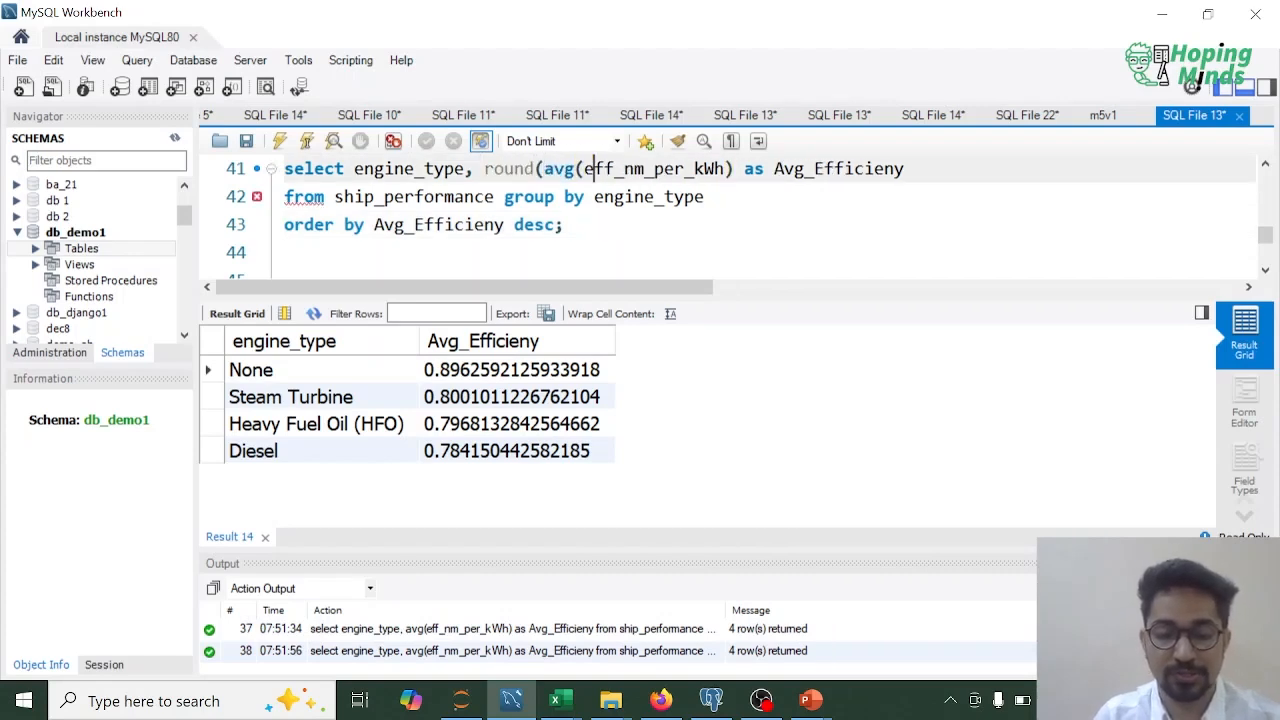
key(Right)
key(Right)
text(,2))
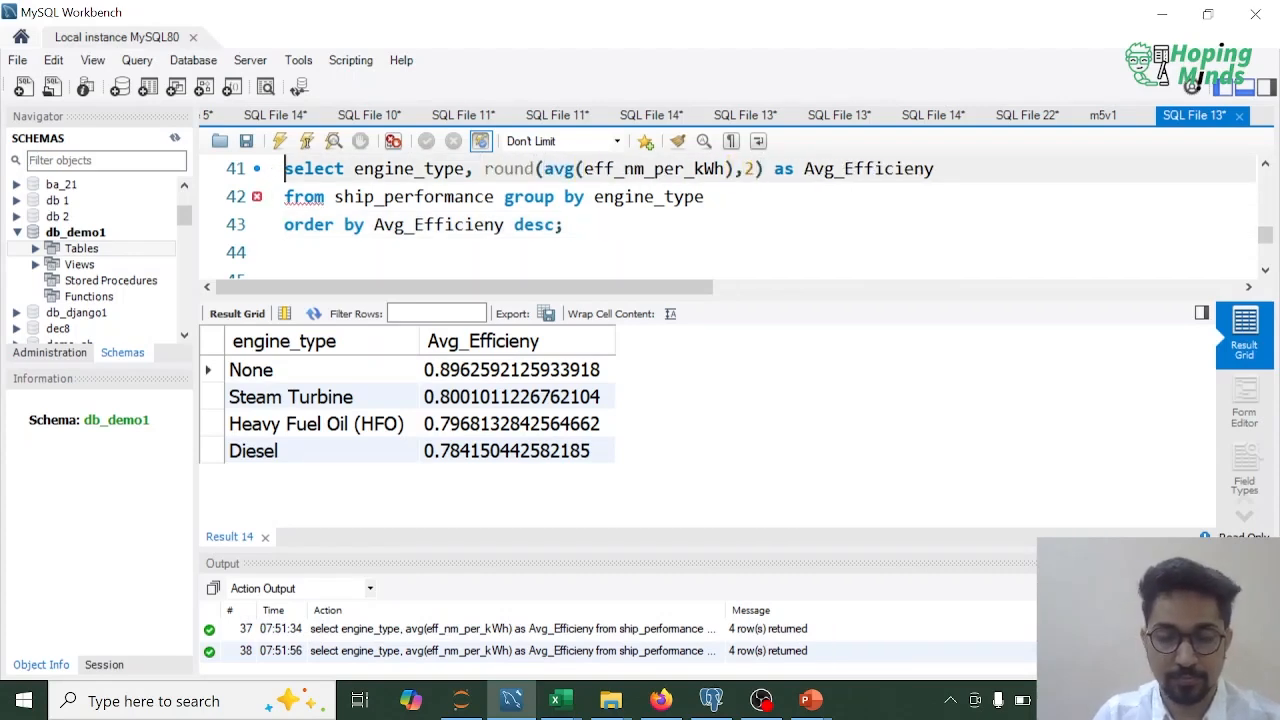
Run the whole three-line Q3 query with the rounded average.
key(Home)
key(shift+Down)
key(shift+Down)
key(shift+End)
key(ctrl+Return)
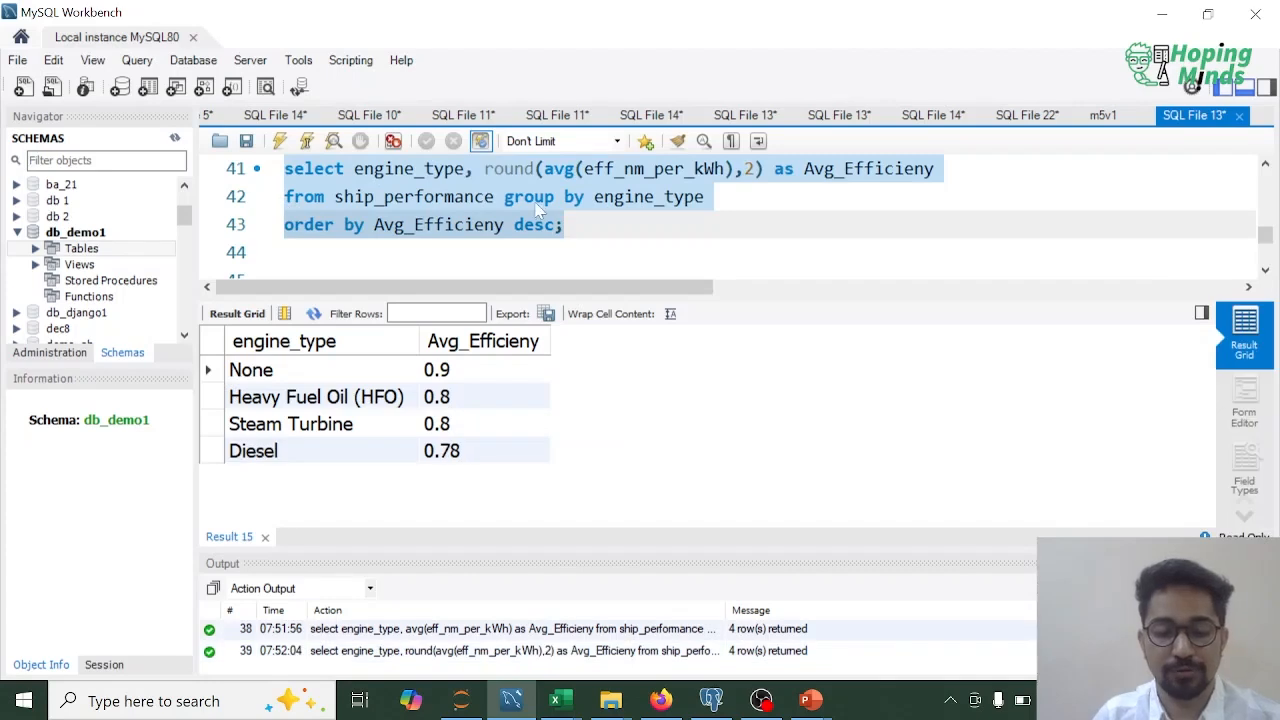
Change the average efficiency rounding to 4 decimal places and rerun the Q3 query.
click(757, 169)
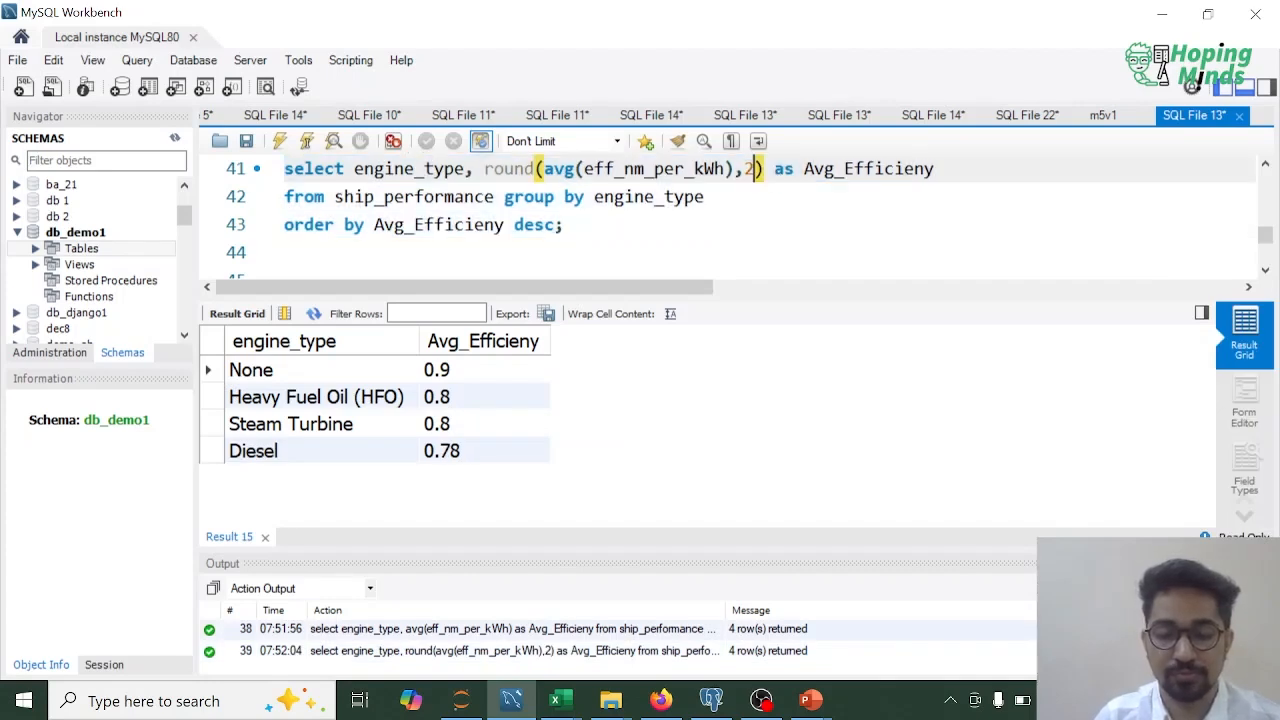
key(BackSpace)
text(4)
key(ctrl+Return)
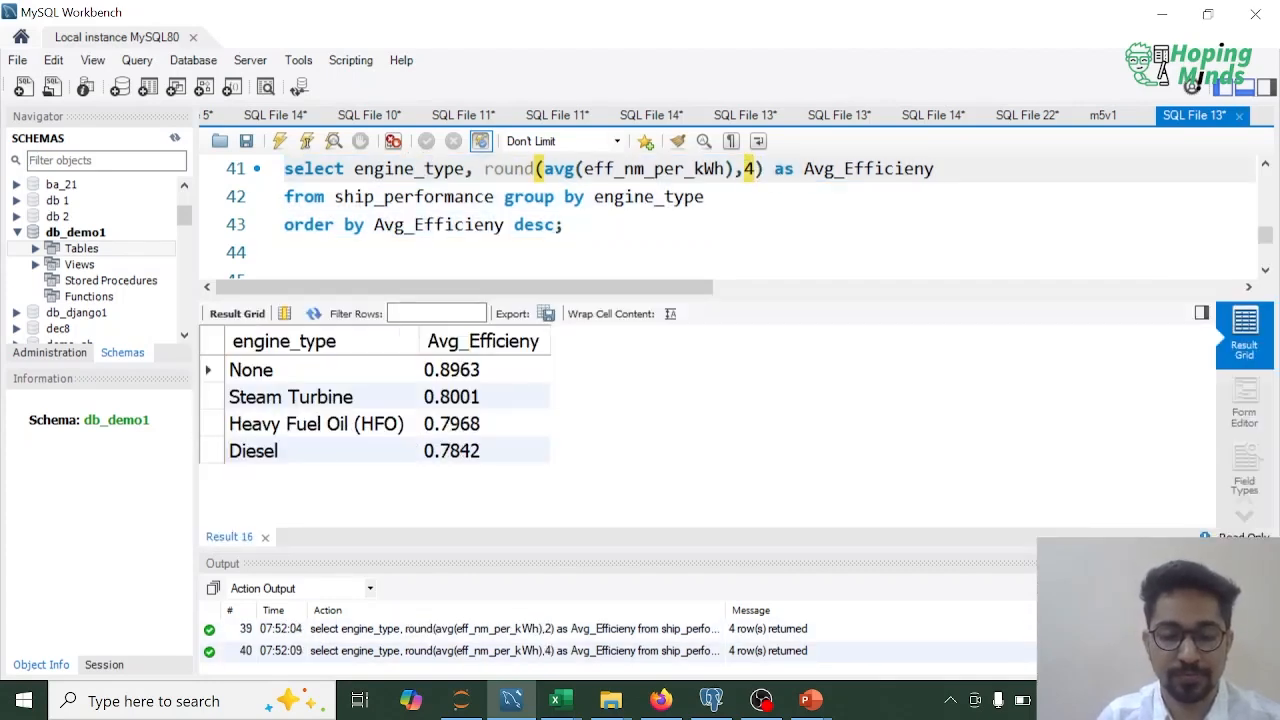
click(590, 225)
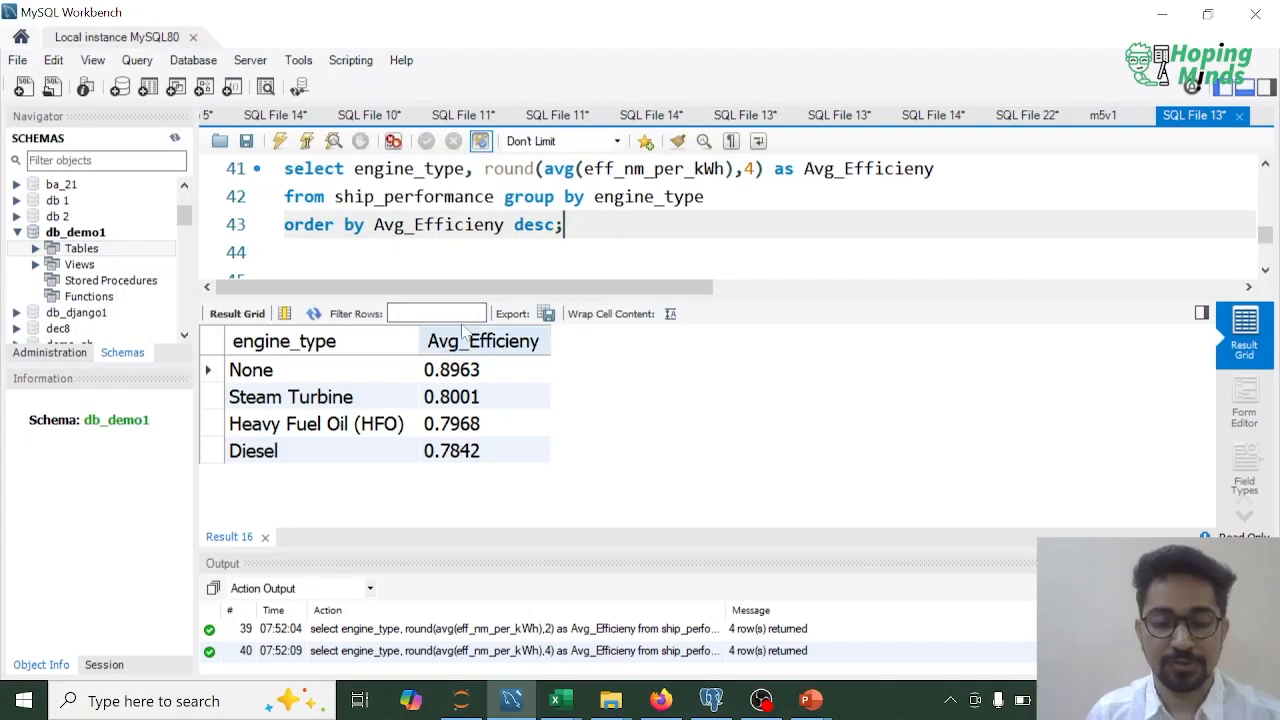
Close the query result and add the comment "# Q4)" one blank line below the Q3 query.
click(266, 539)
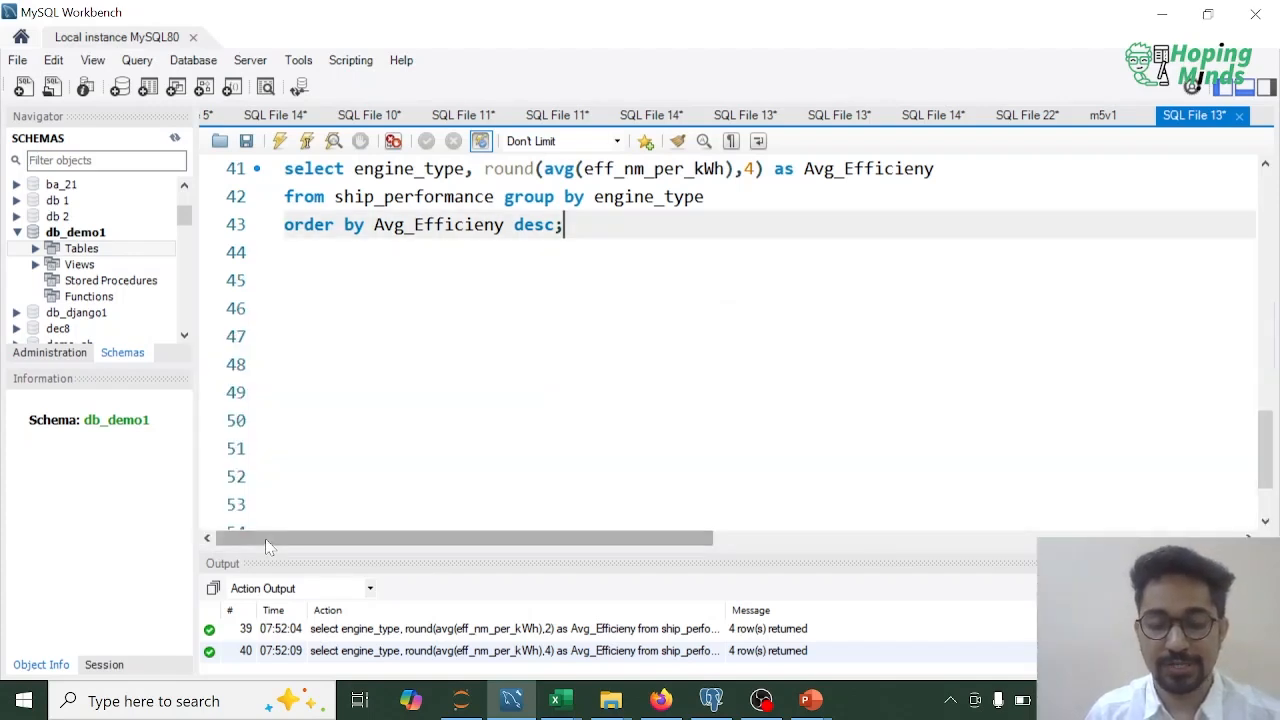
click(400, 308)
scroll(400, 308, up, 2)
click(290, 421)
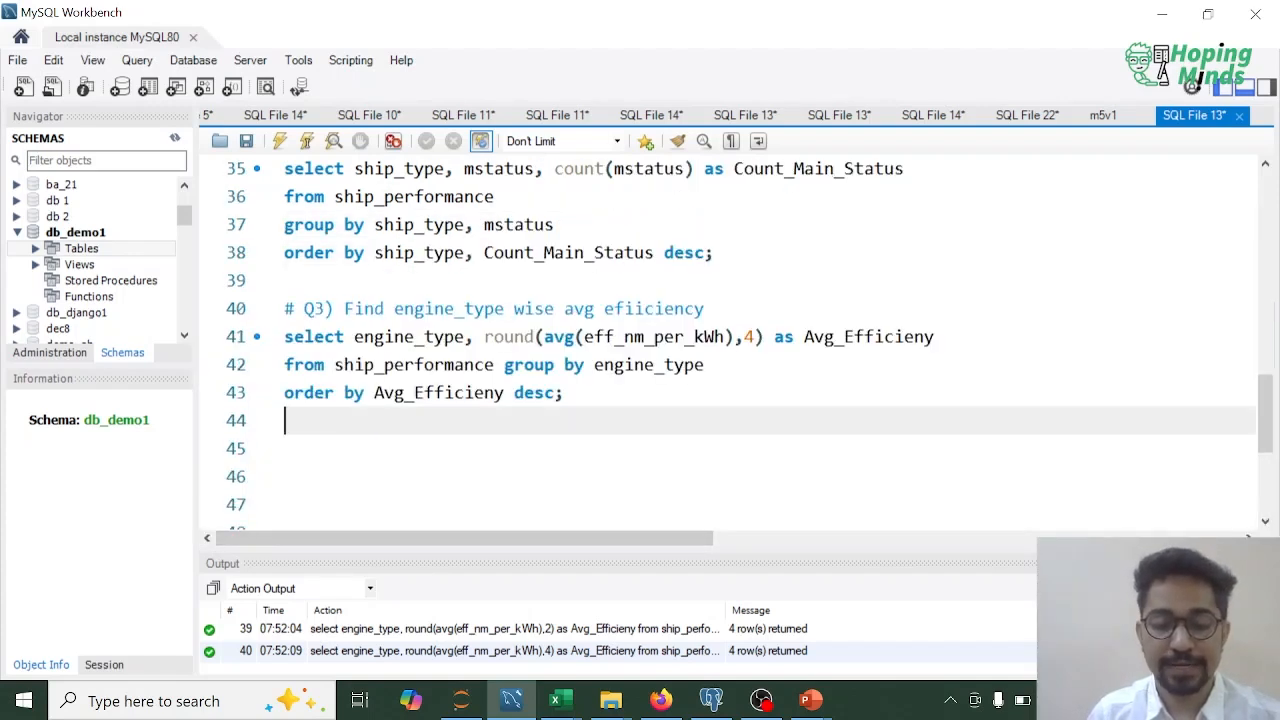
key(Return)
text(# Q45))
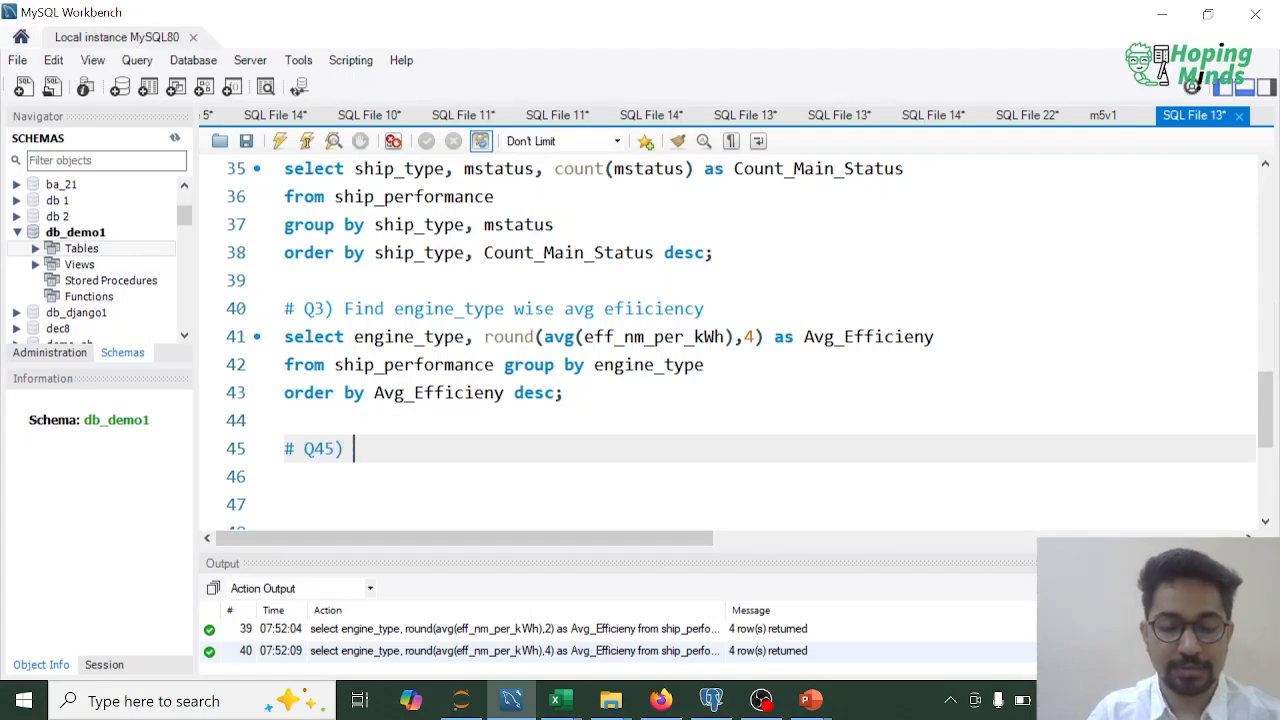
key(Left)
key(BackSpace)
Run the "select * from ship_performance;" query and look through the columns of its result.
key(Down)
key(Up)
key(Up)
key(Up)
key(Up)
key(Up)
key(Up)
key(Up)
key(Up)
key(Up)
key(Up)
key(Up)
key(Up)
key(Up)
key(Up)
key(Up)
key(Up)
key(Up)
key(Up)
key(Up)
key(Up)
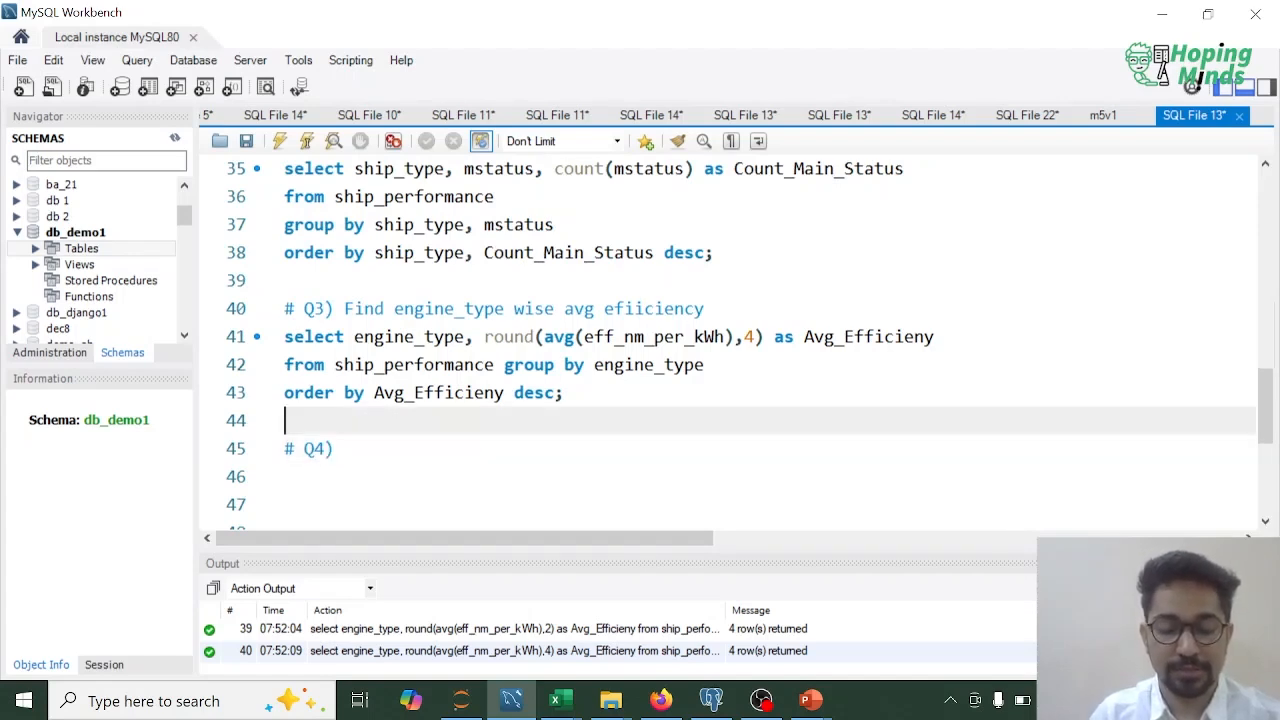
key(Up)
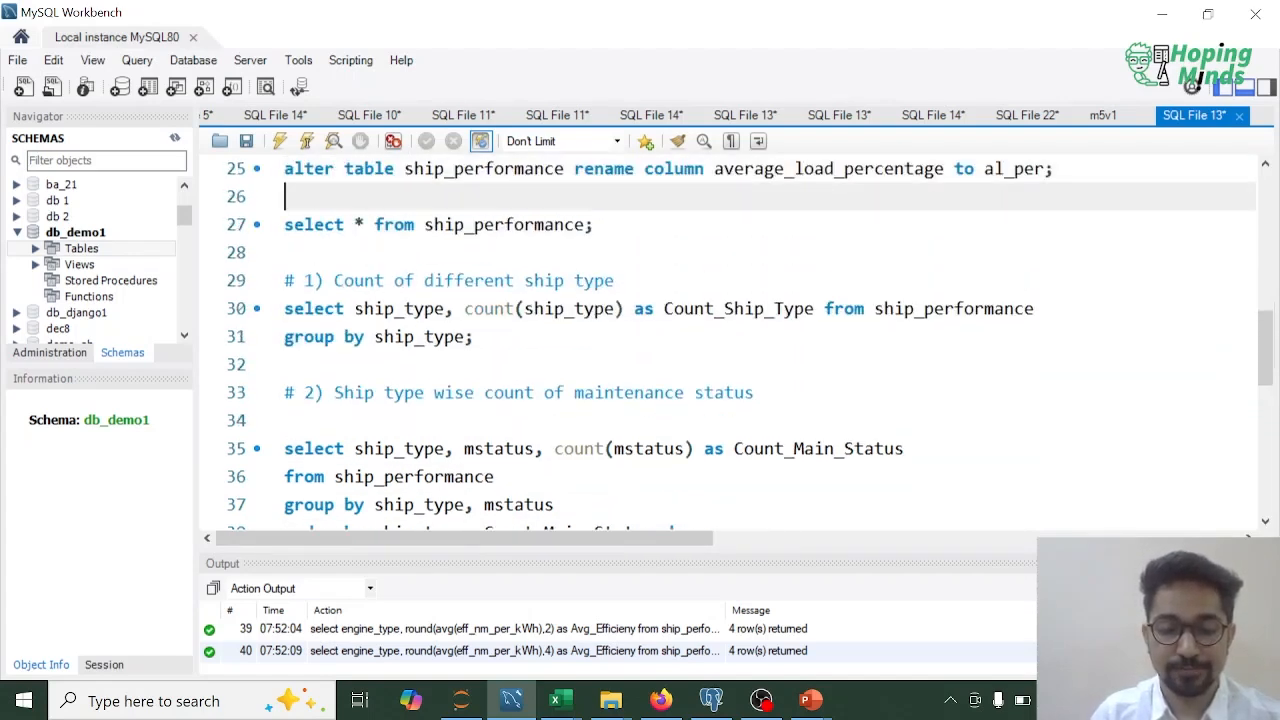
key(Down)
key(Down)
key(shift+End)
key(ctrl+Return)
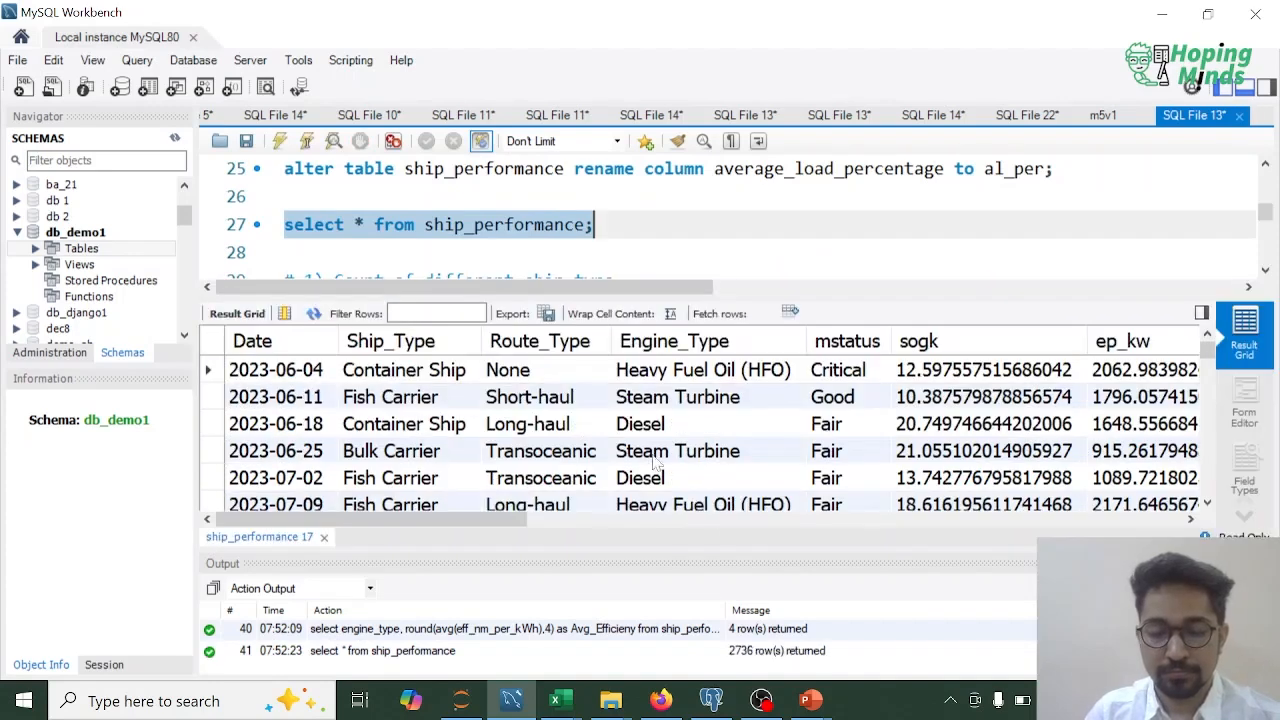
drag(507, 527, 664, 527)
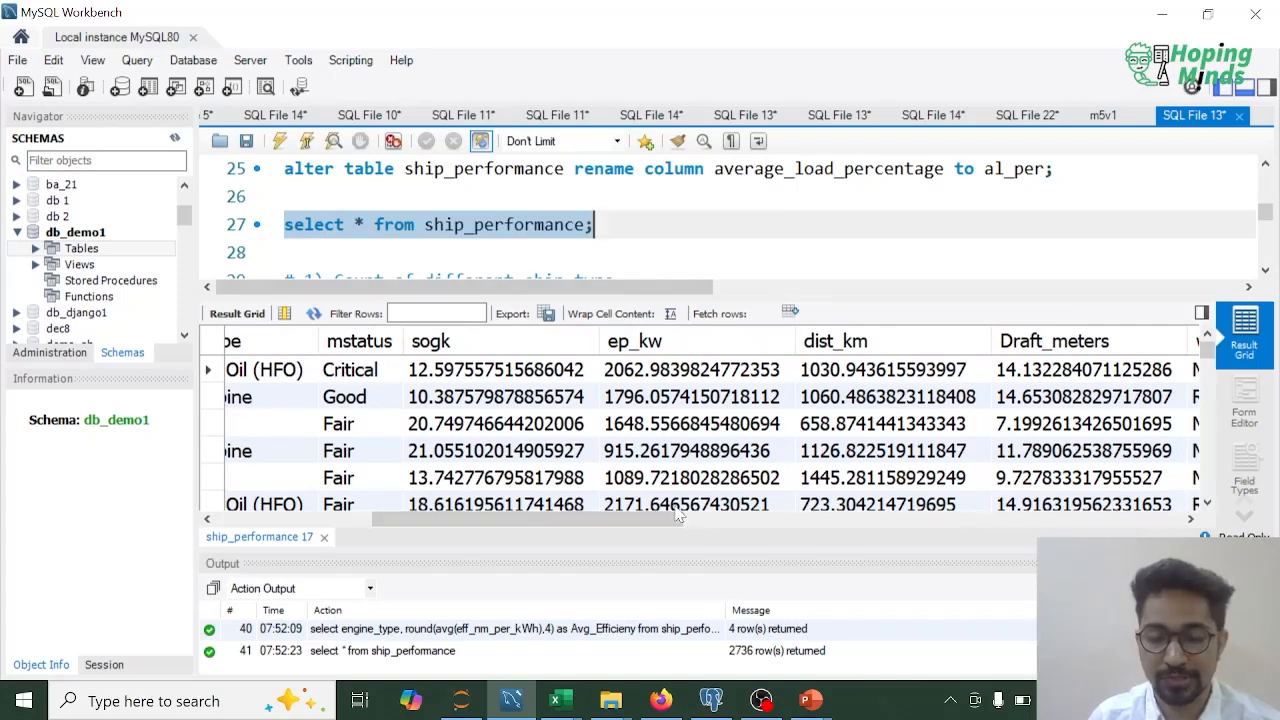
drag(662, 522, 902, 528)
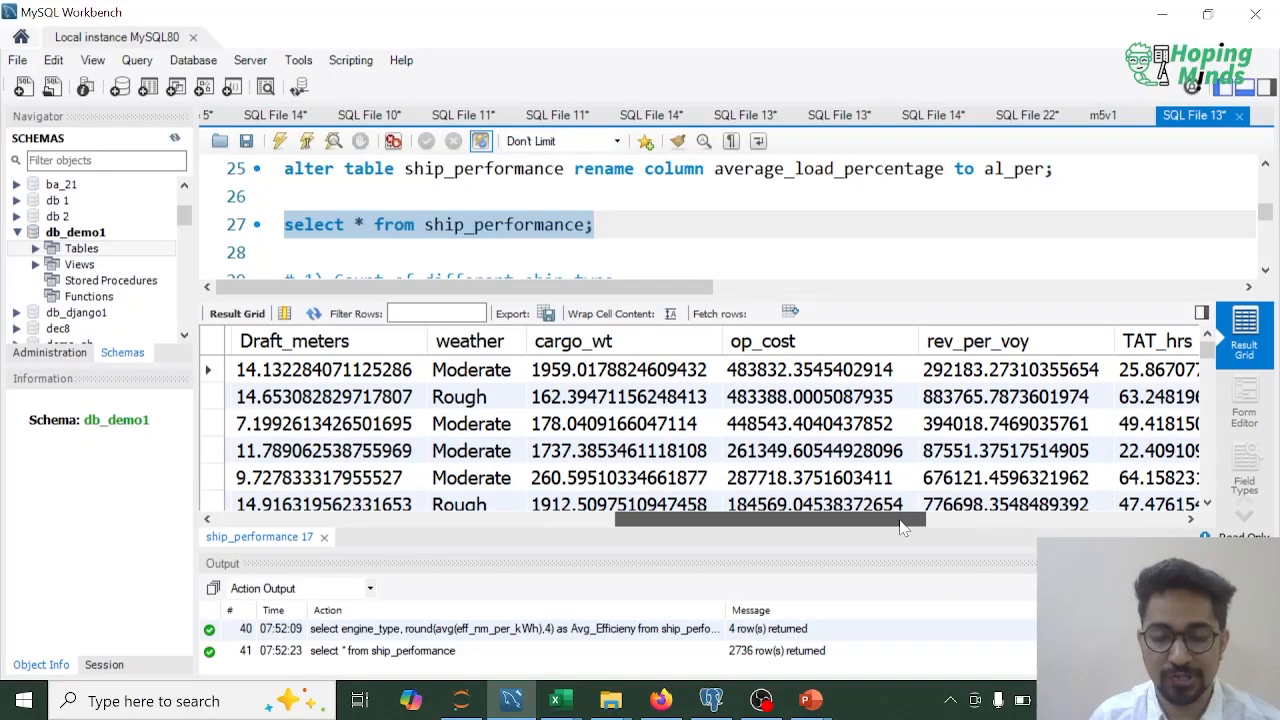
drag(902, 528, 310, 528)
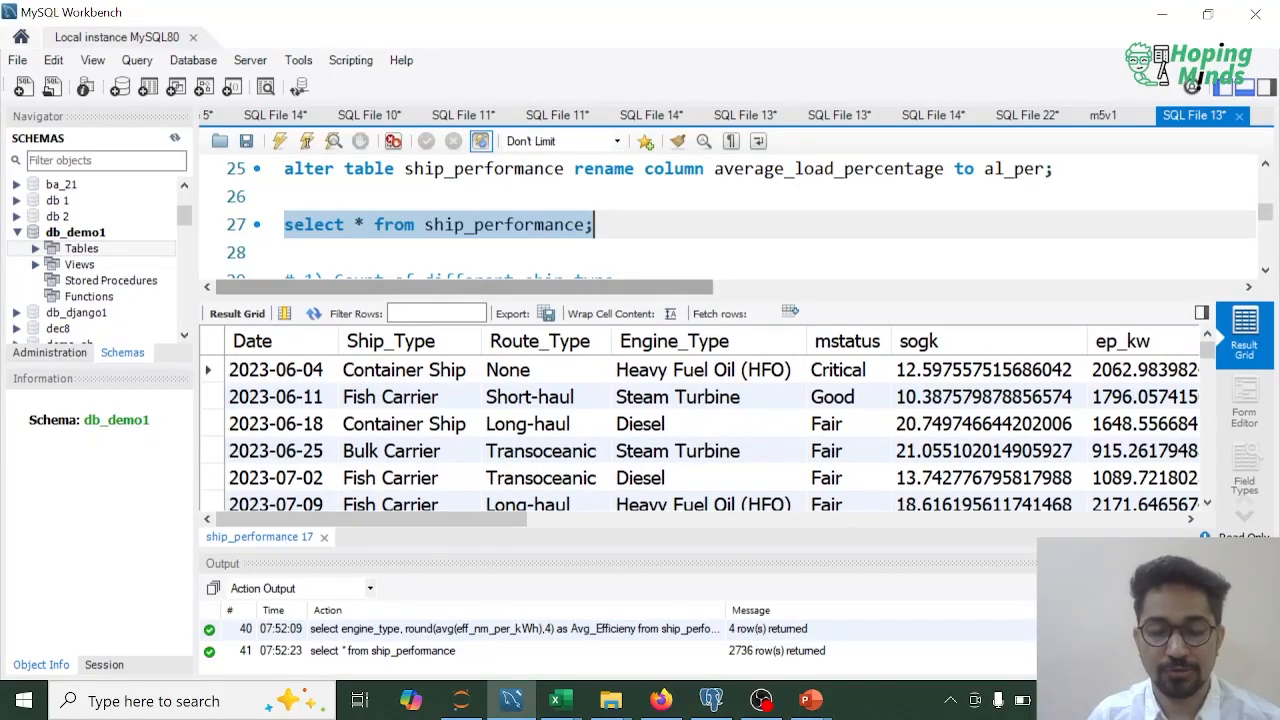
Complete the Q4 comment with "Find avg operational cost based on weather and route_type" and start a new line below it.
click(660, 226)
key(Down)
key(Down)
key(Down)
key(Down)
key(Down)
key(Down)
key(Down)
key(Down)
key(Down)
key(Down)
key(Down)
key(Down)
key(Down)
key(Down)
key(Down)
key(Down)
key(Down)
key(Down)
key(Down)
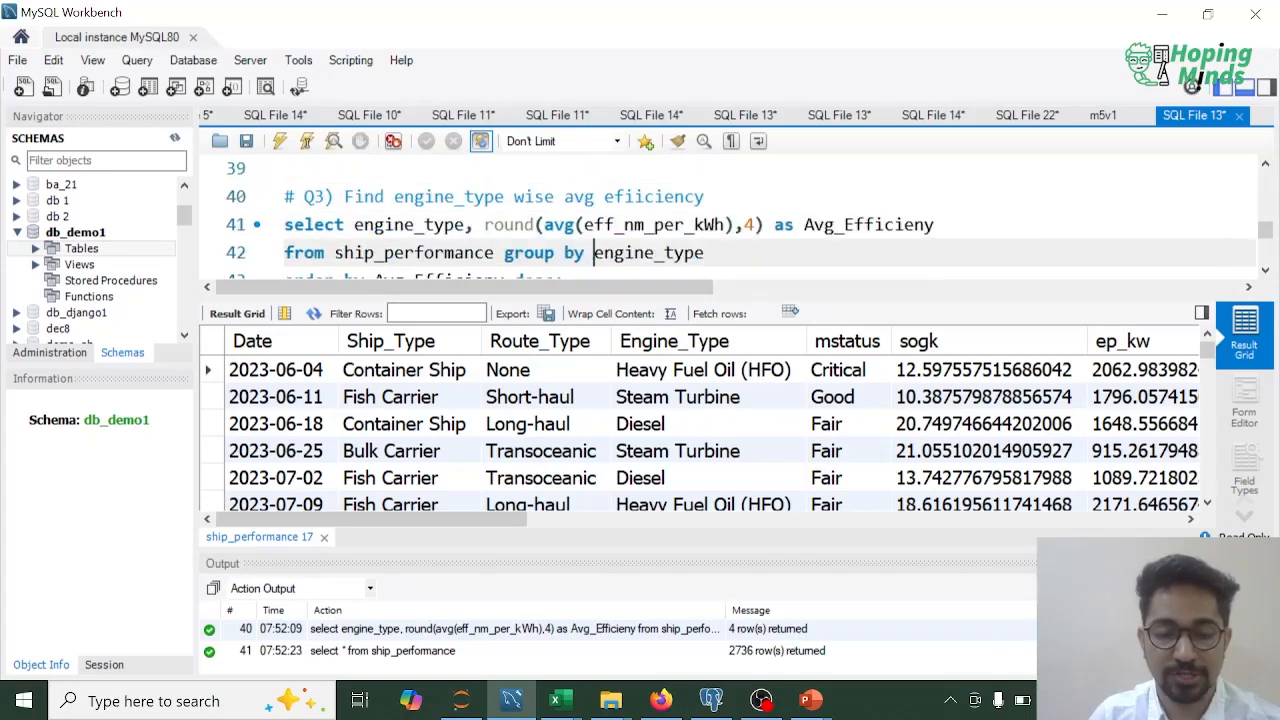
key(Up)
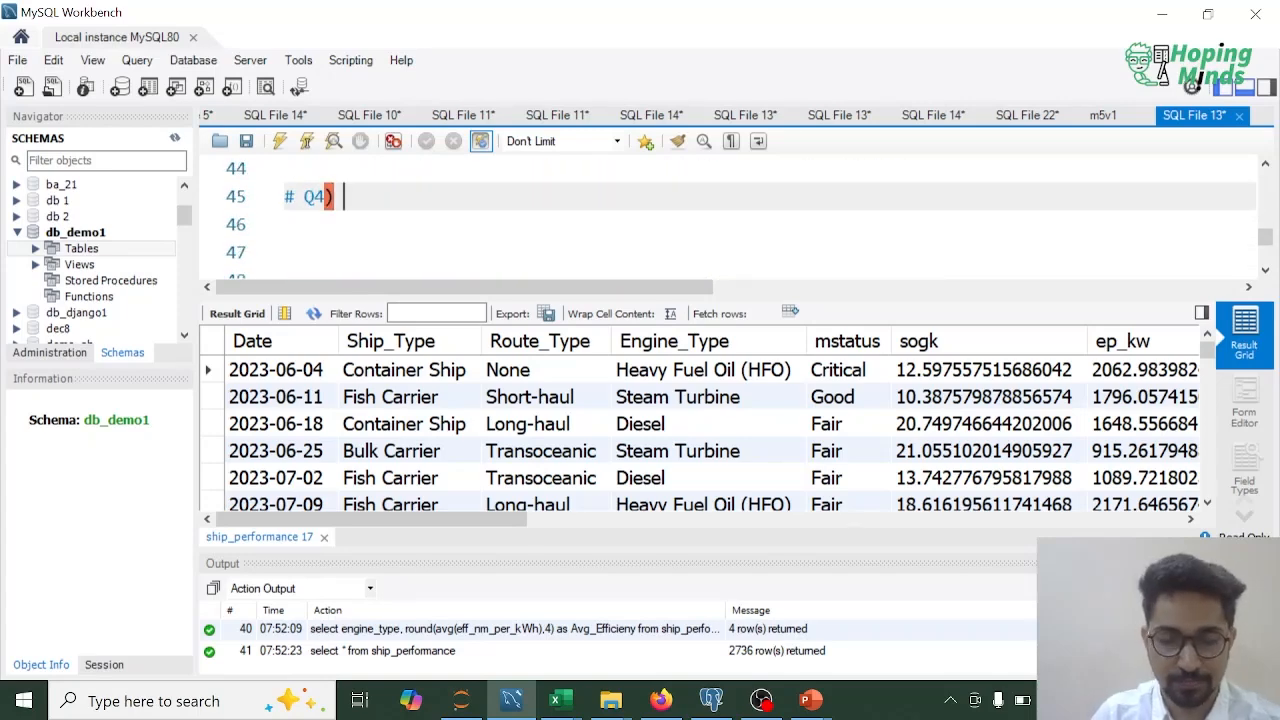
text(Find avg)
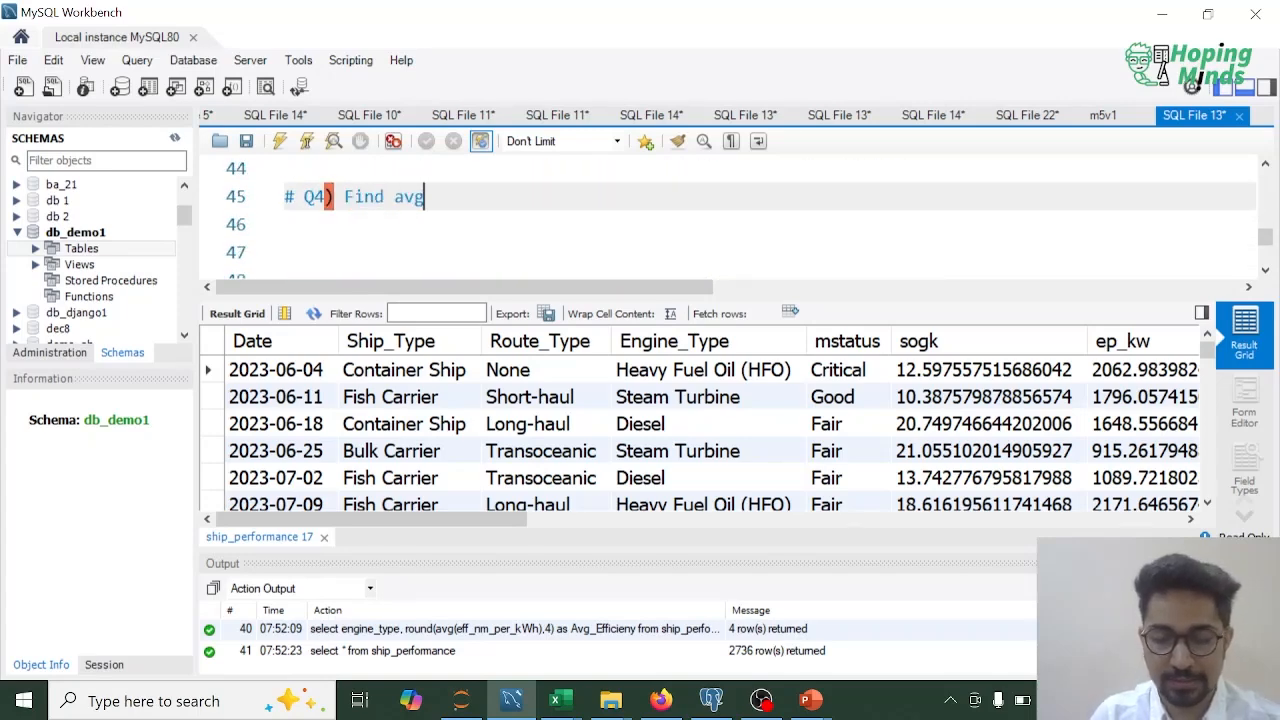
text( operational )
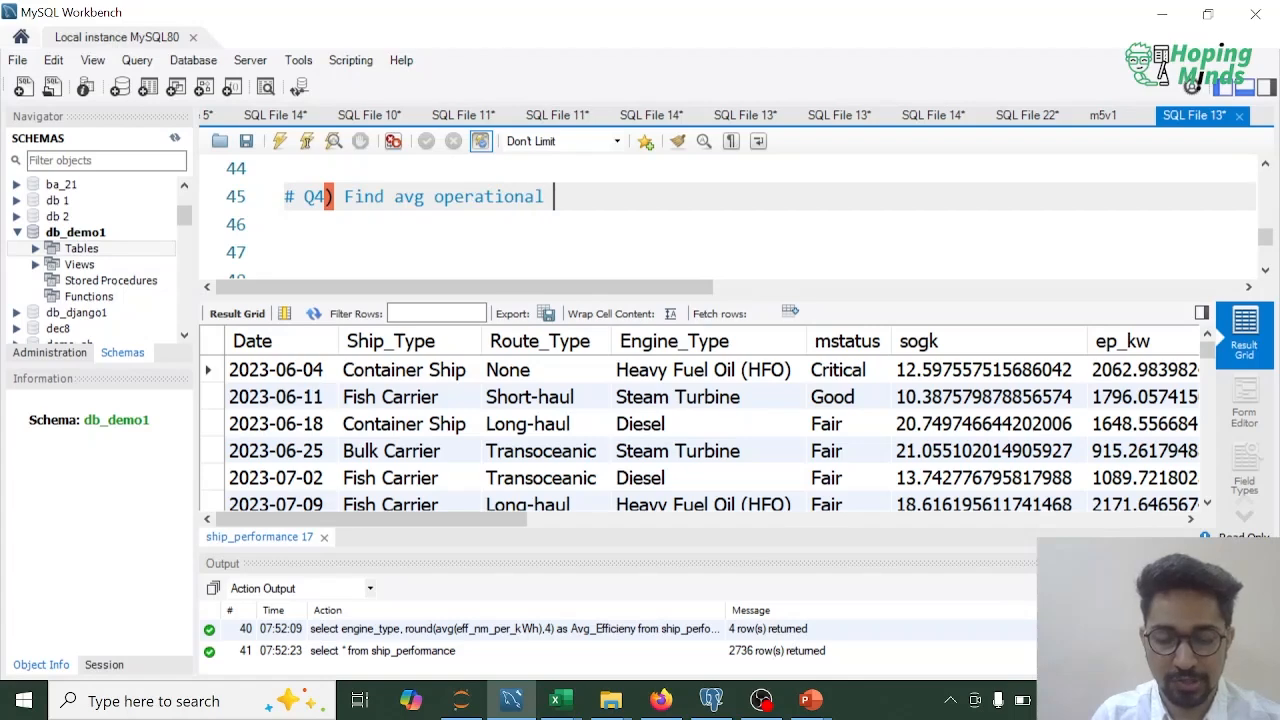
text(cost based o)
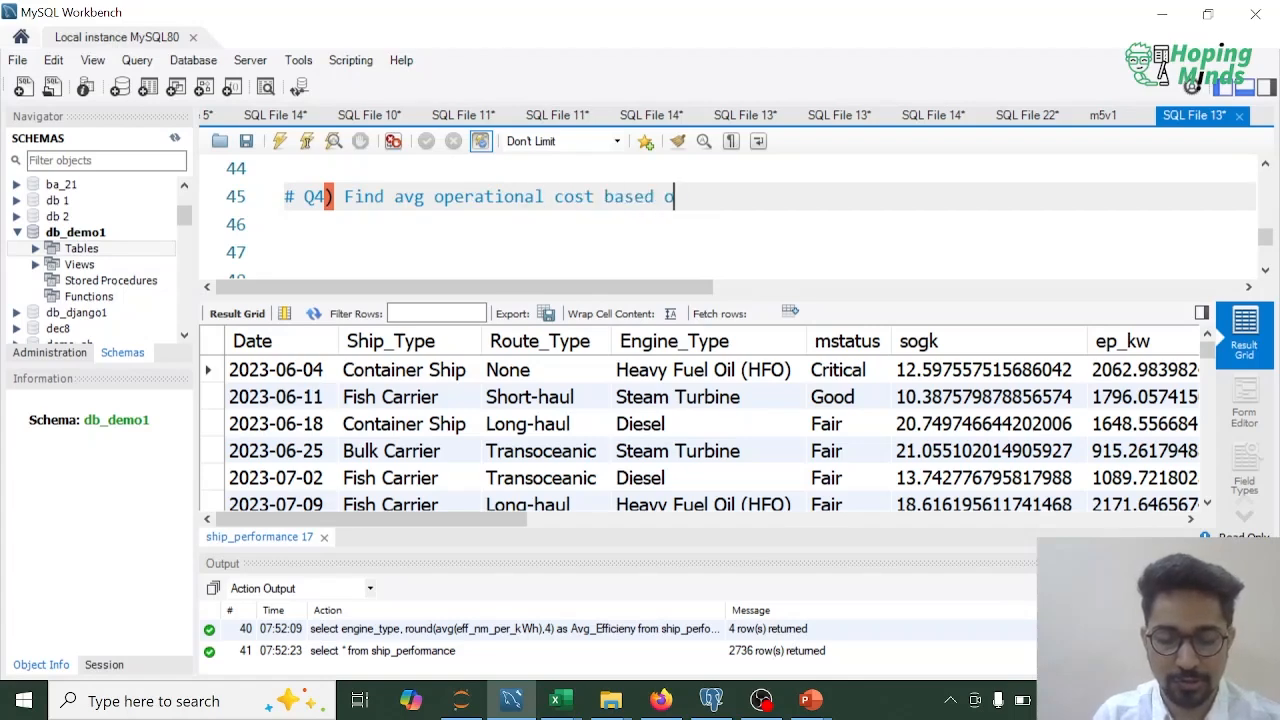
text(n weather and rou)
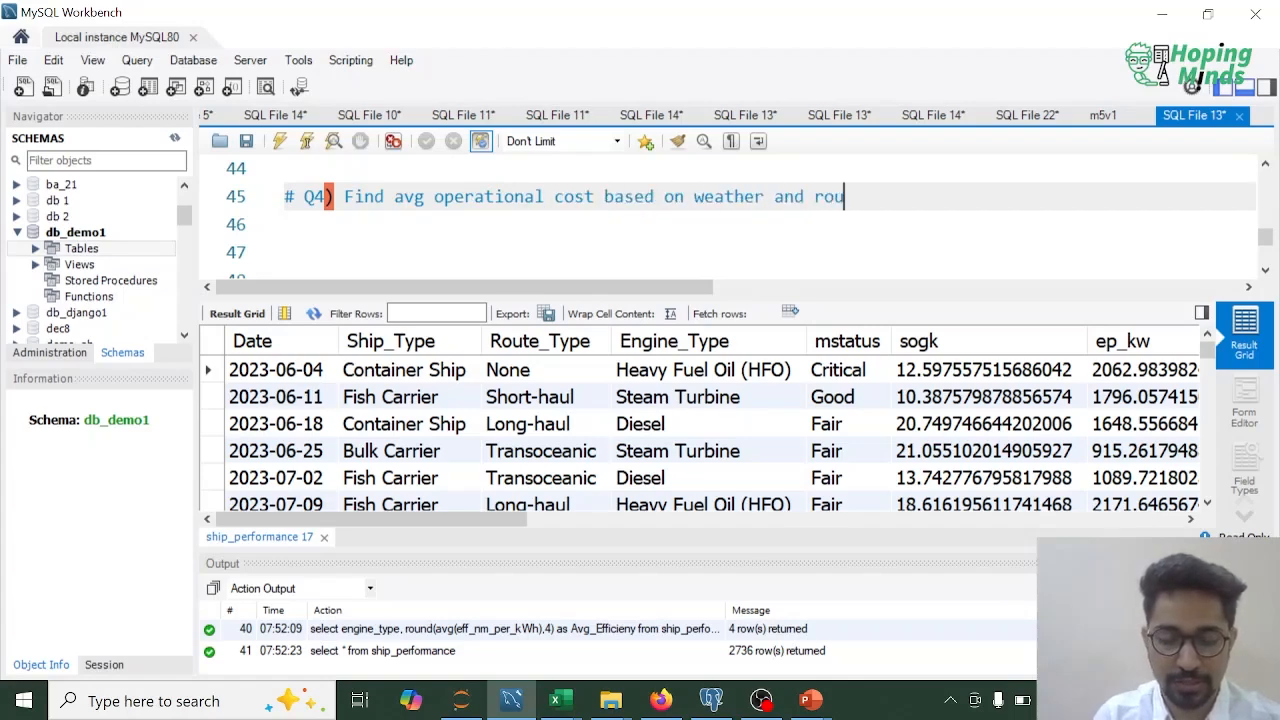
text(te_type)
key(Return)
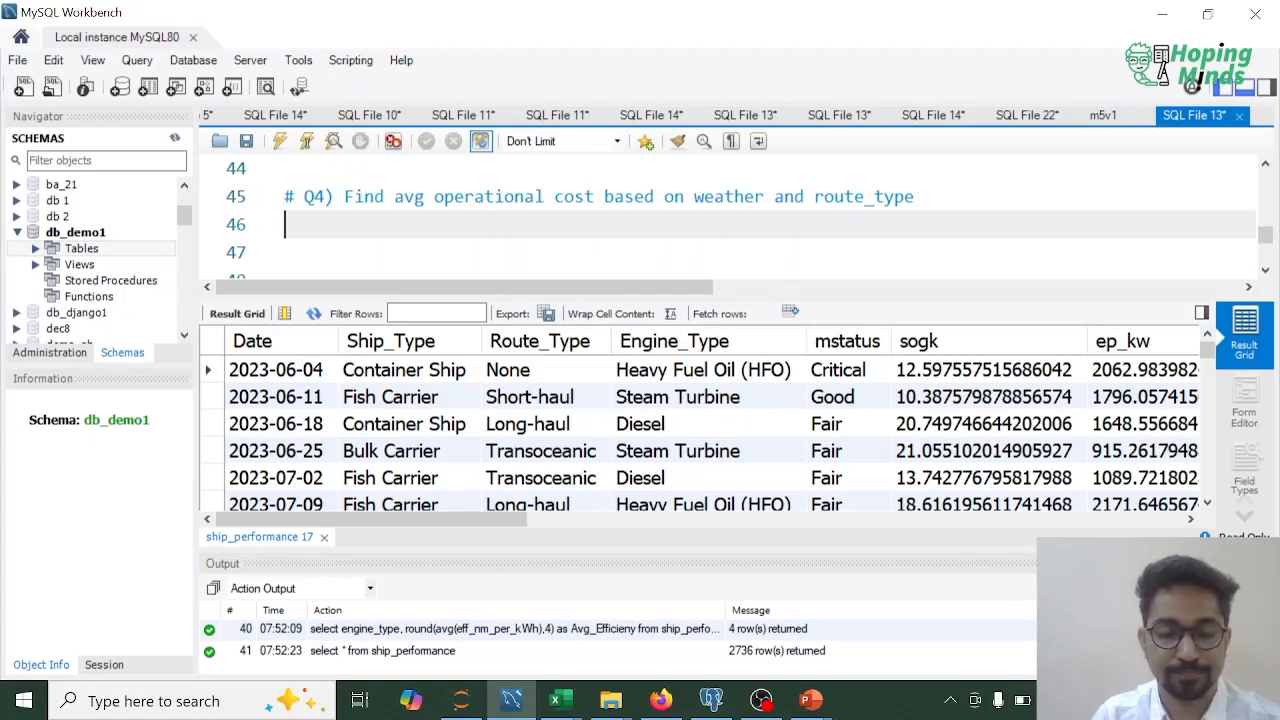
Leave a blank line below the Q4 comment and begin the query with "select weather, avg(op_cost) as", checking the cost column's name in the result.
key(Return)
text(select )
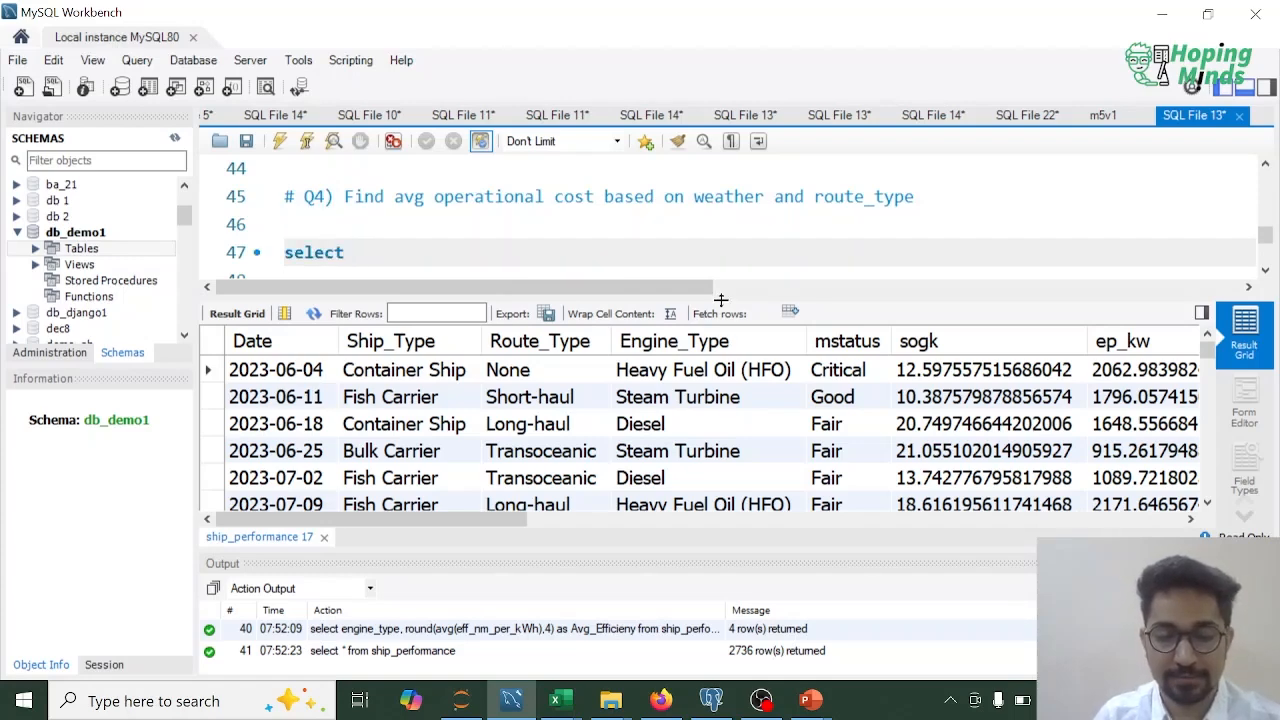
text(weather, )
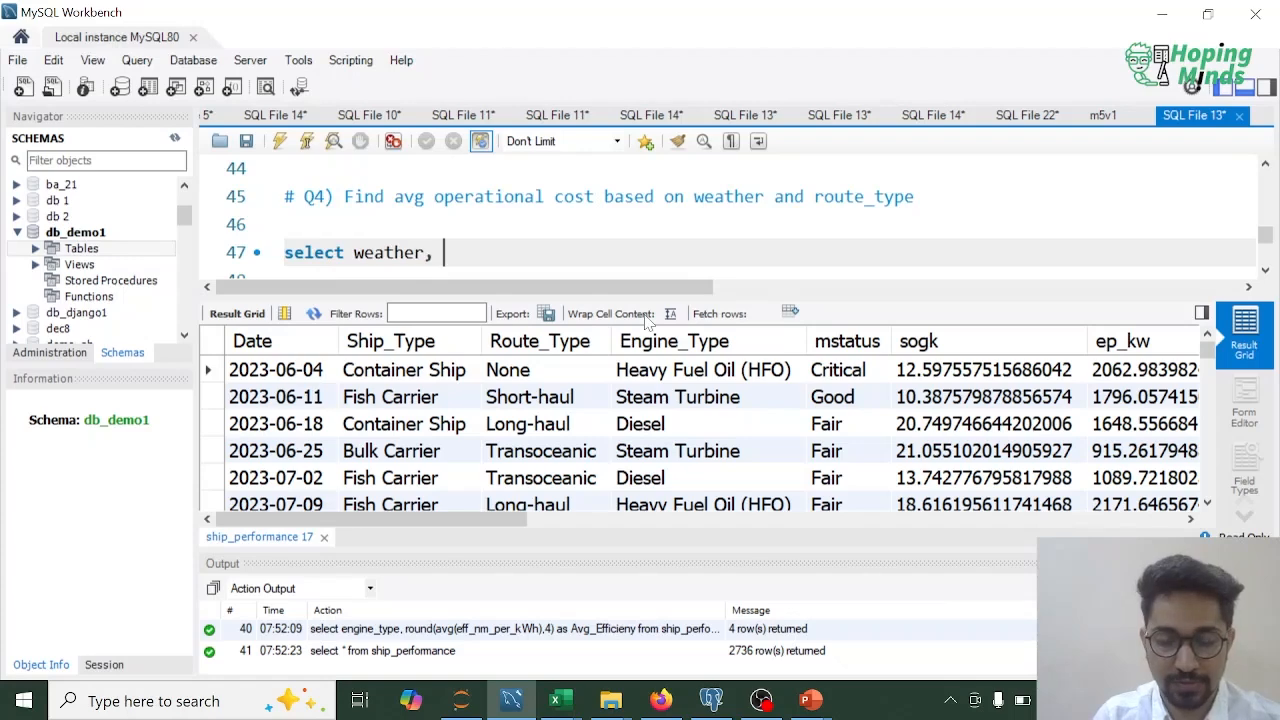
text(avg()
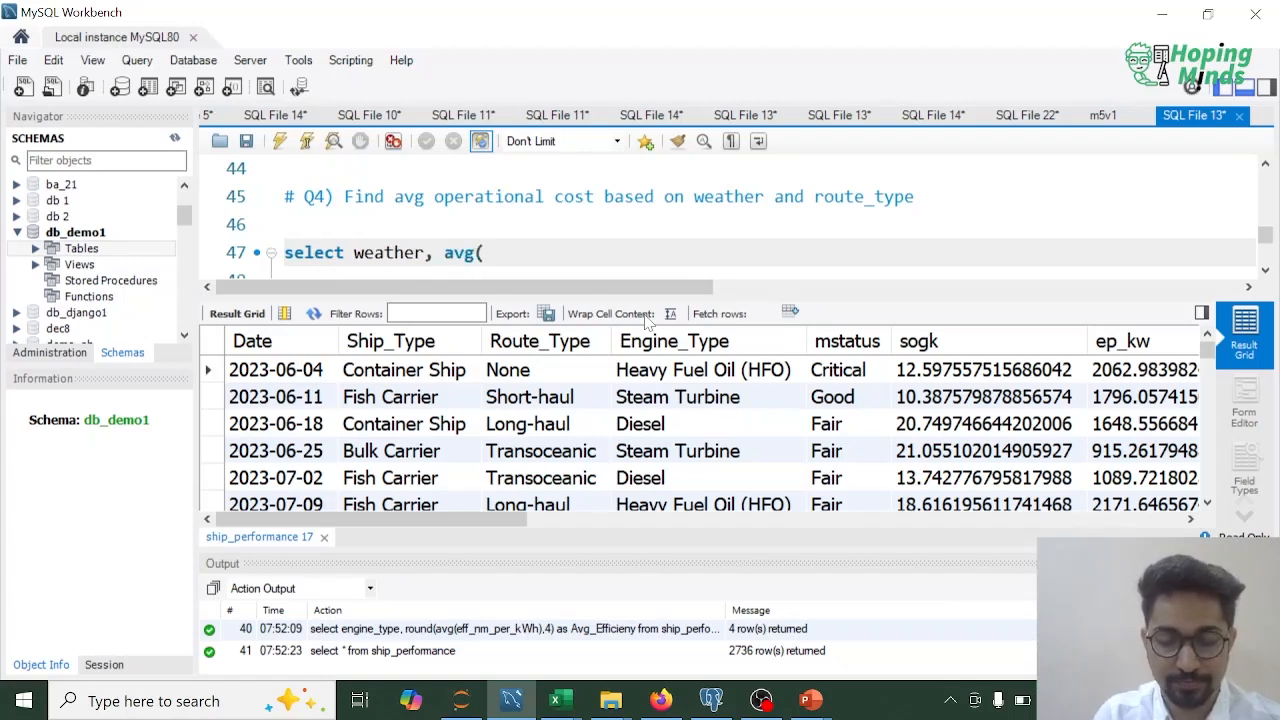
text(op)
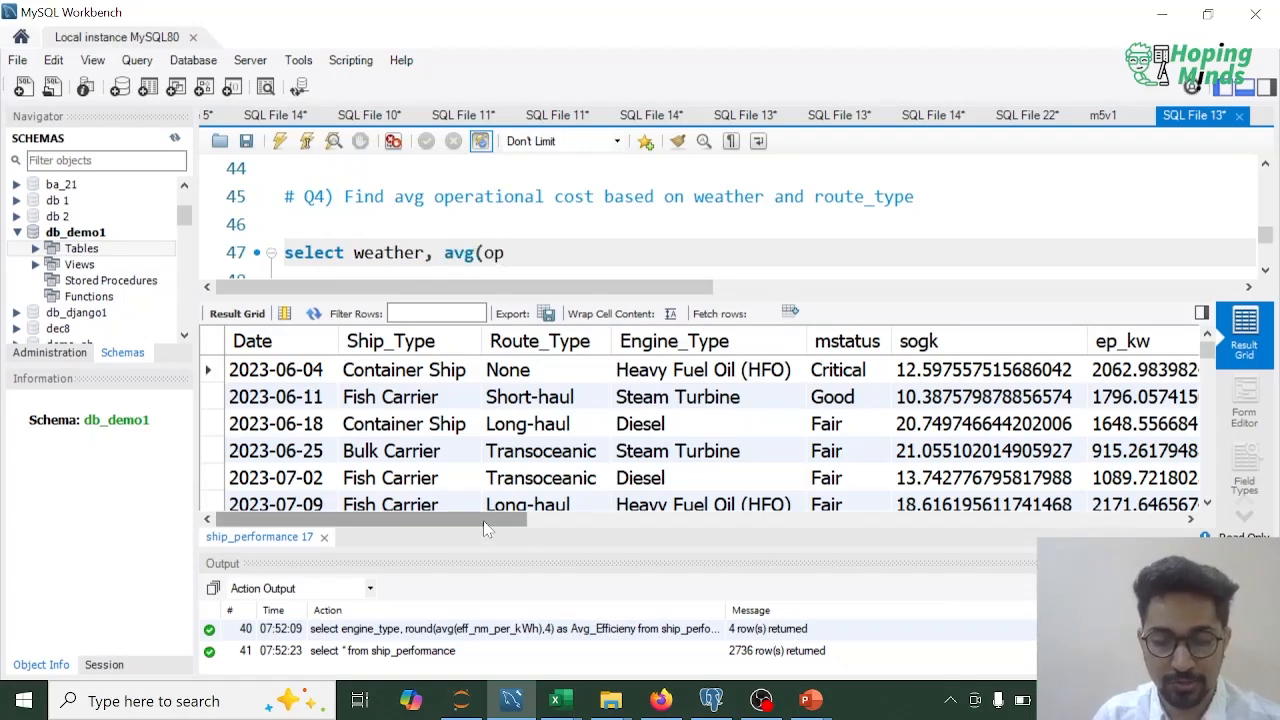
drag(484, 526, 802, 528)
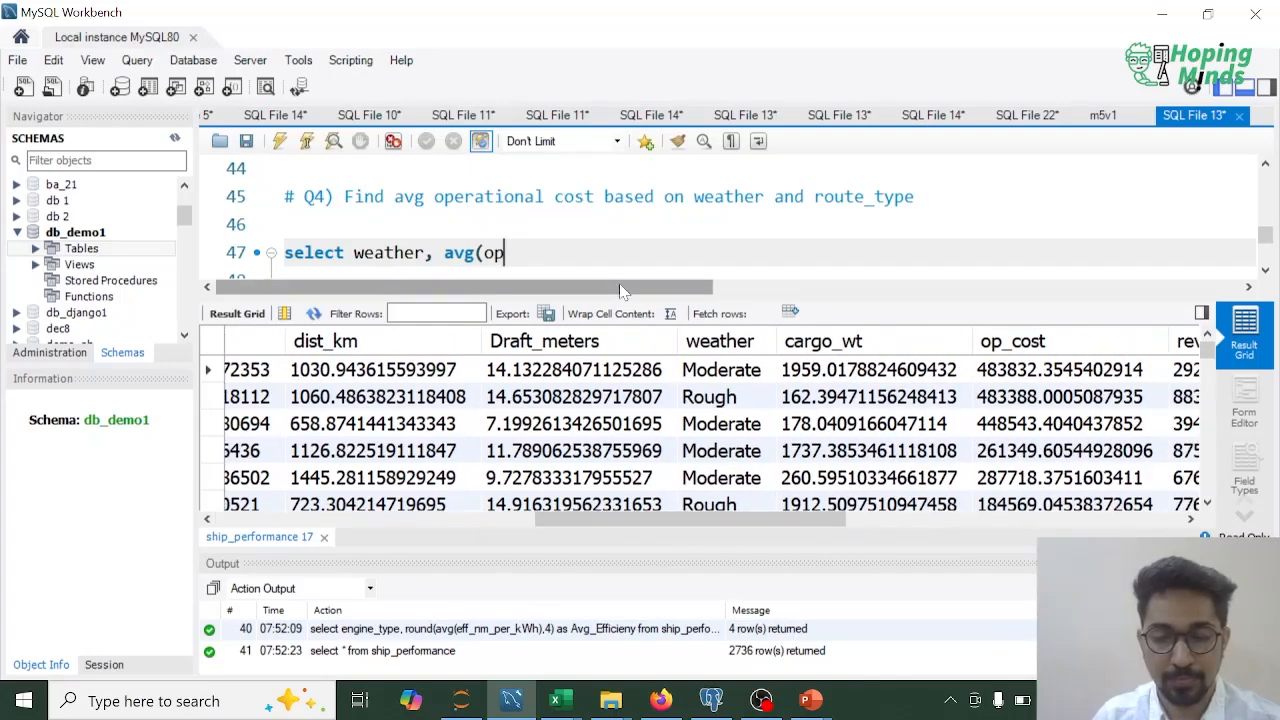
text(_cost) as )
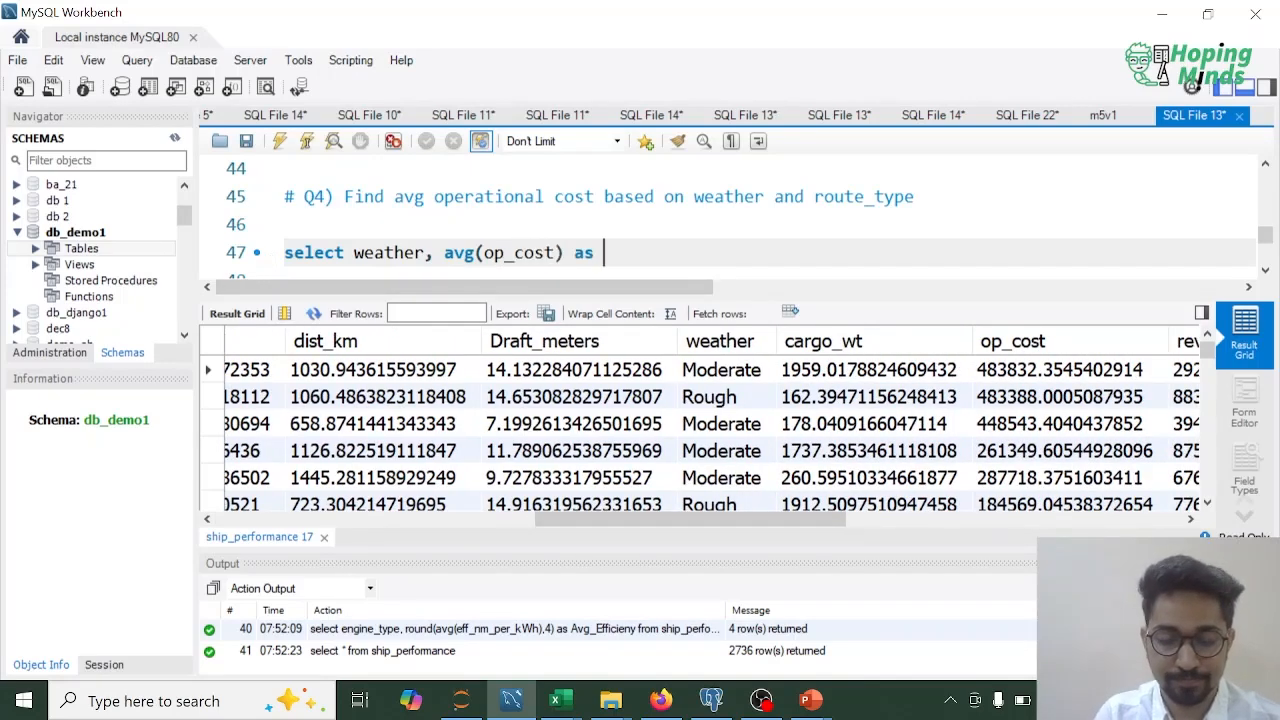
Alias the average cost as Avg_Operational_Cost and add "from" with ship_performance on the following line.
text(Avg_Opera)
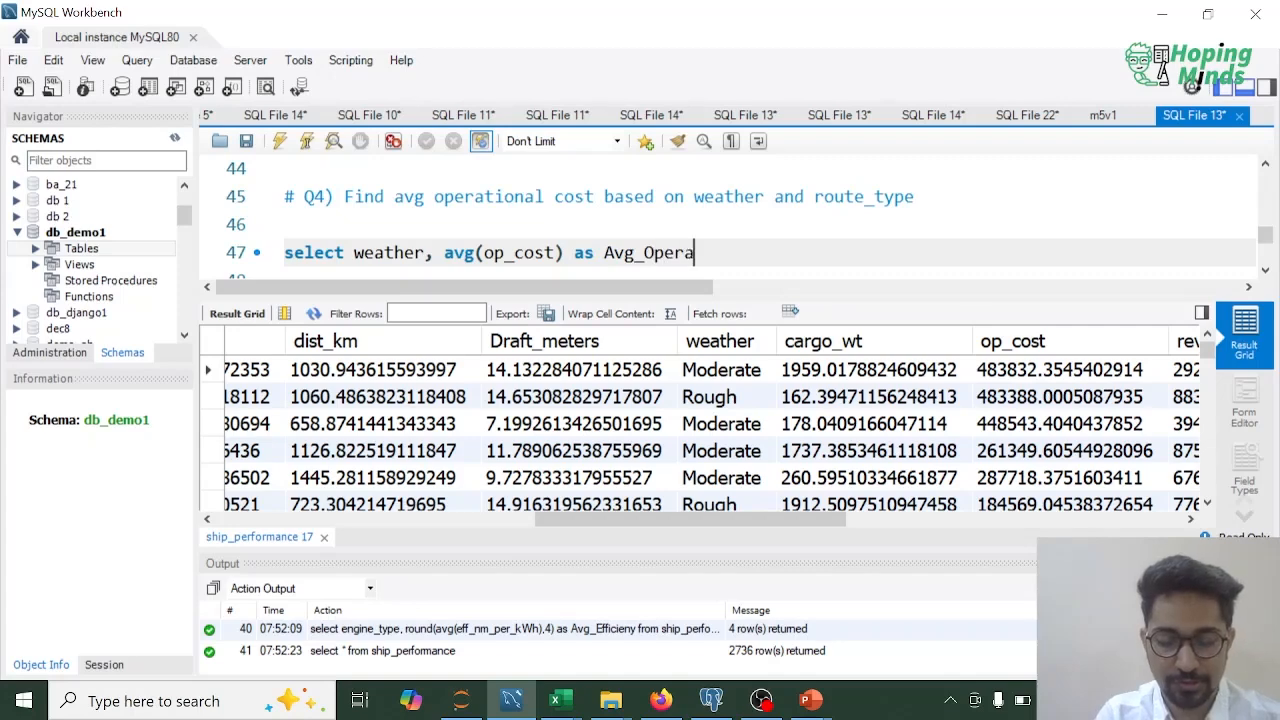
text(tional Cots)
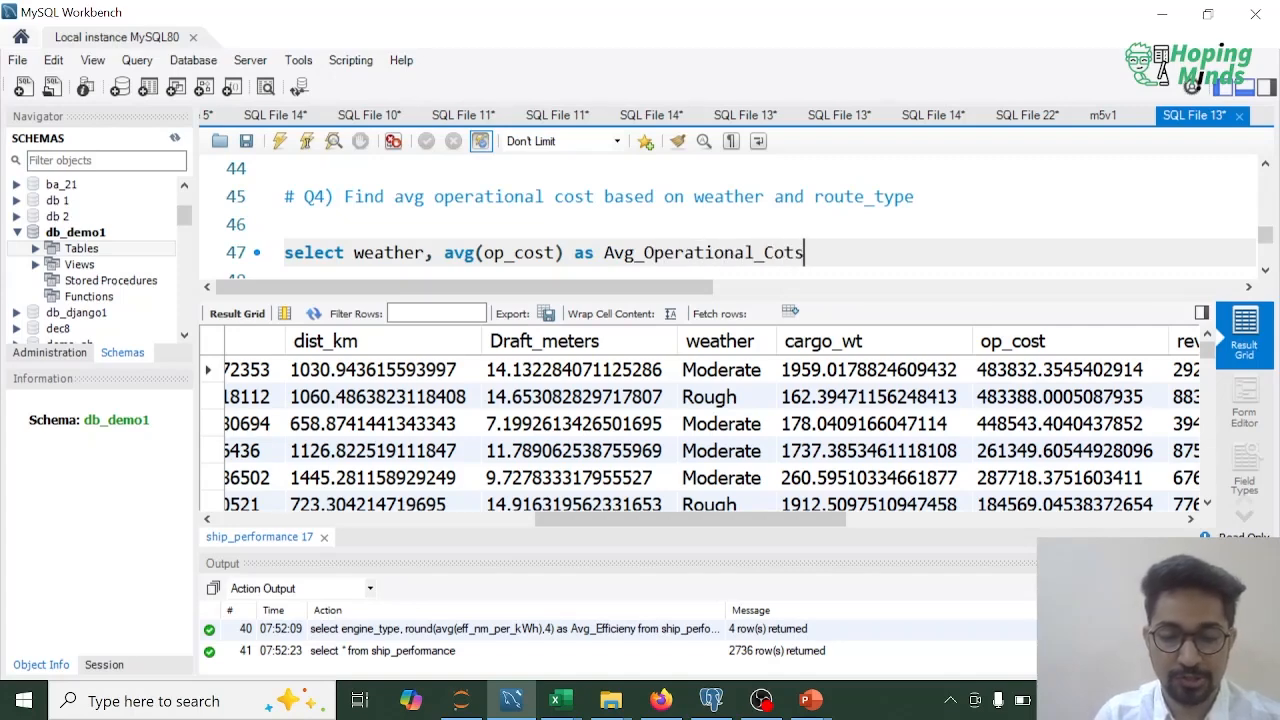
key(BackSpace)
key(BackSpace)
text(st from)
key(Return)
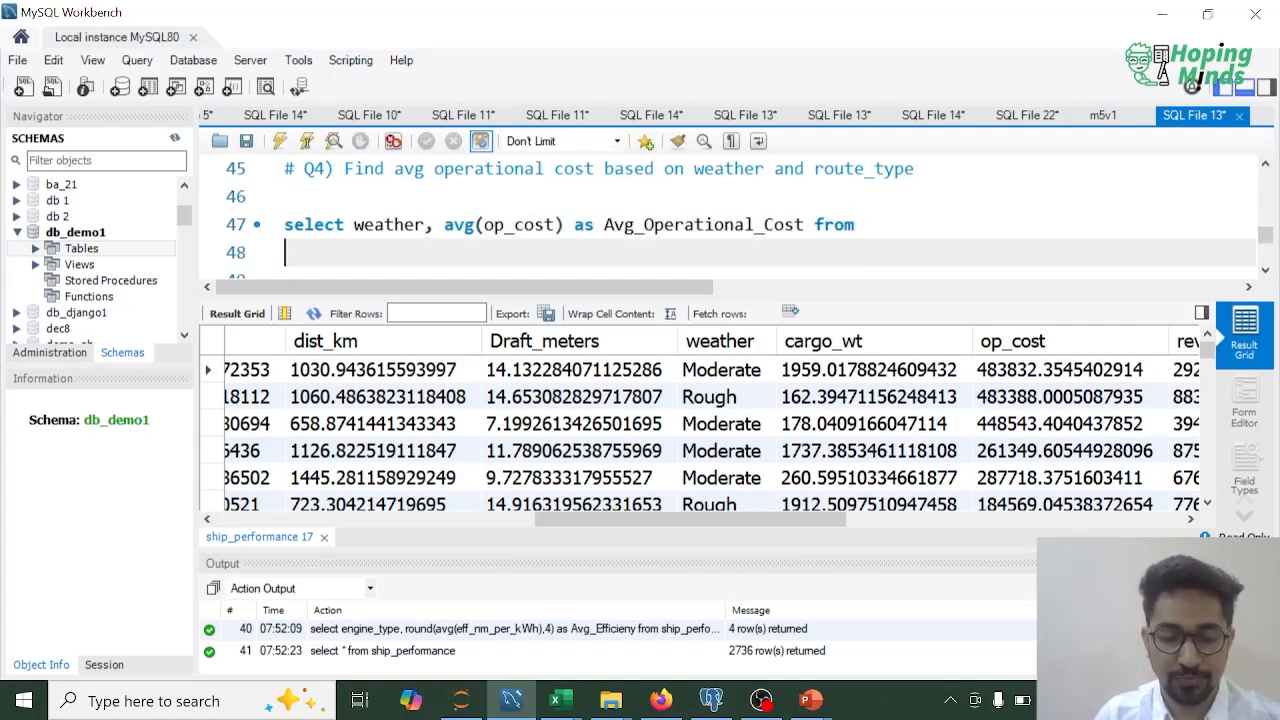
text(ship_)
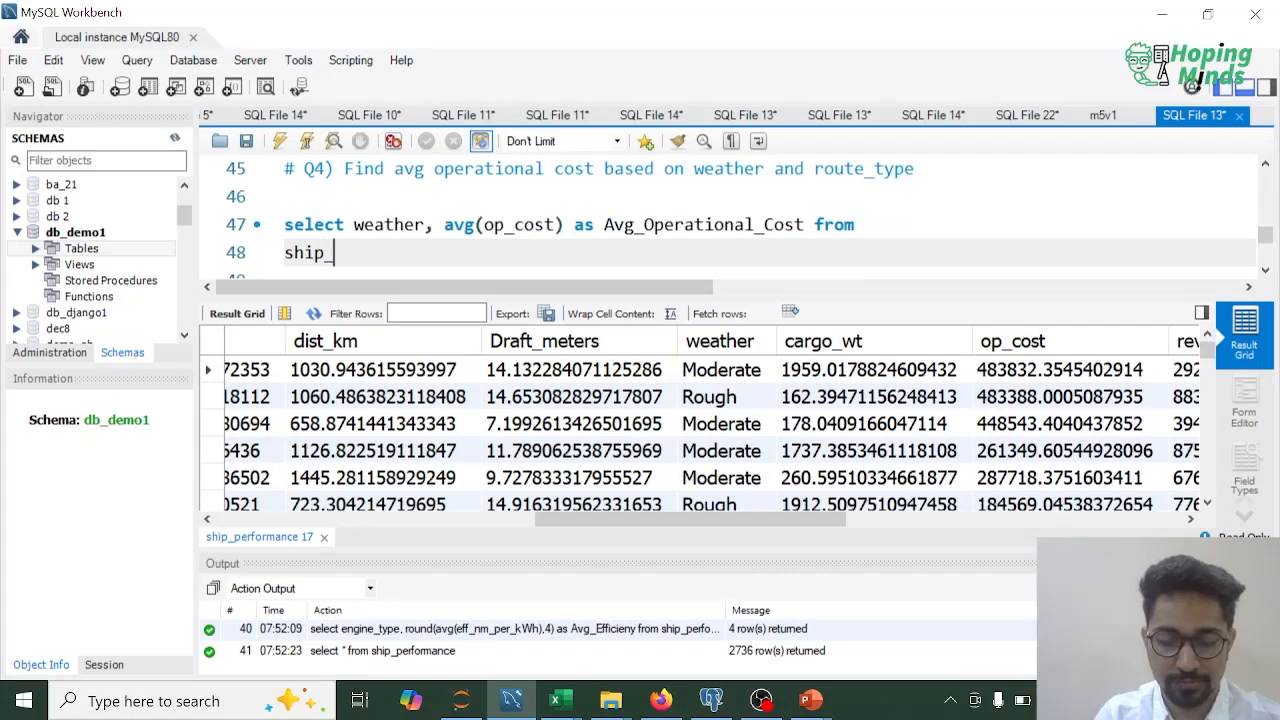
text(perfo)
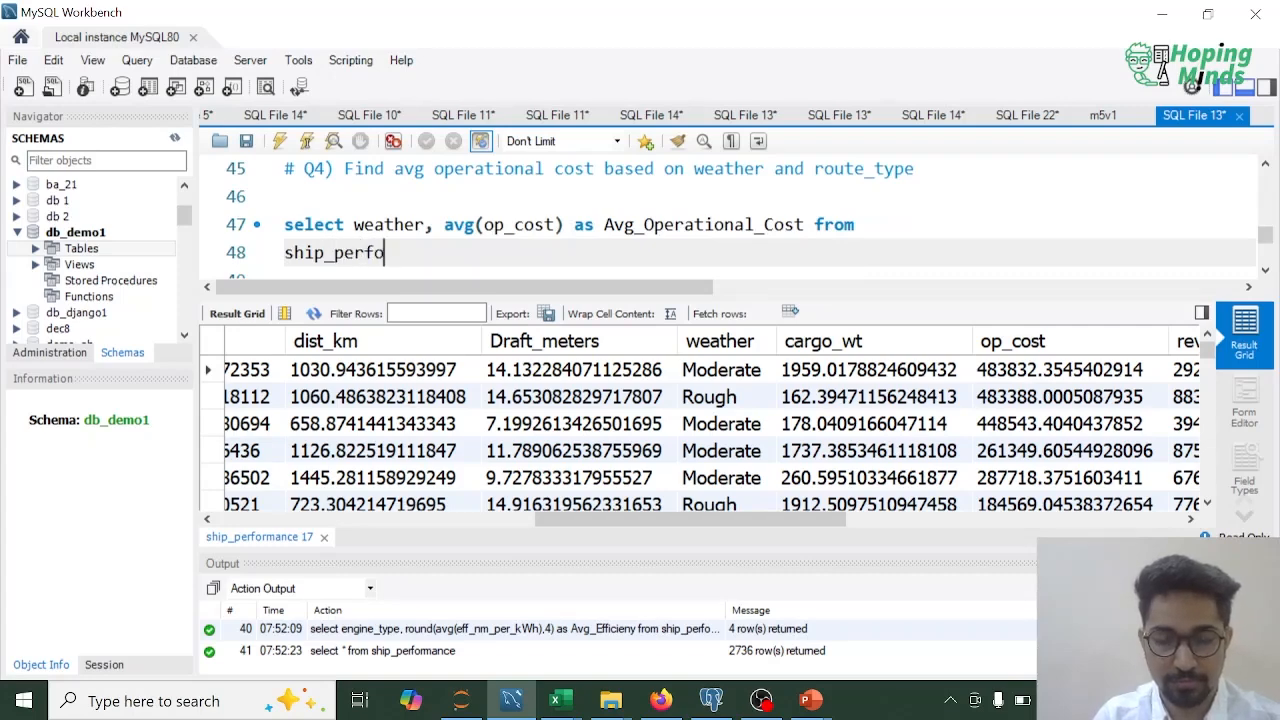
text(rmance)
Insert route_type after weather in the Q4 select list and check the Route_Type values in the result.
key(Left)
key(Up)
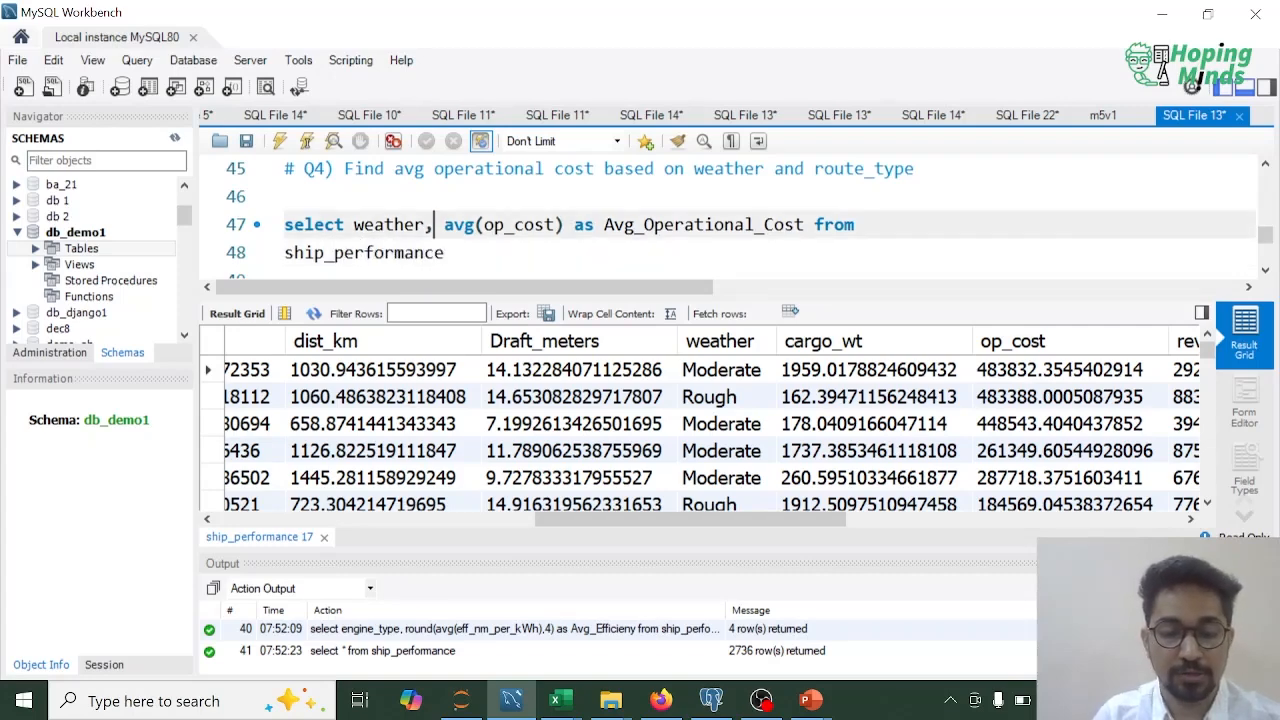
key(Right)
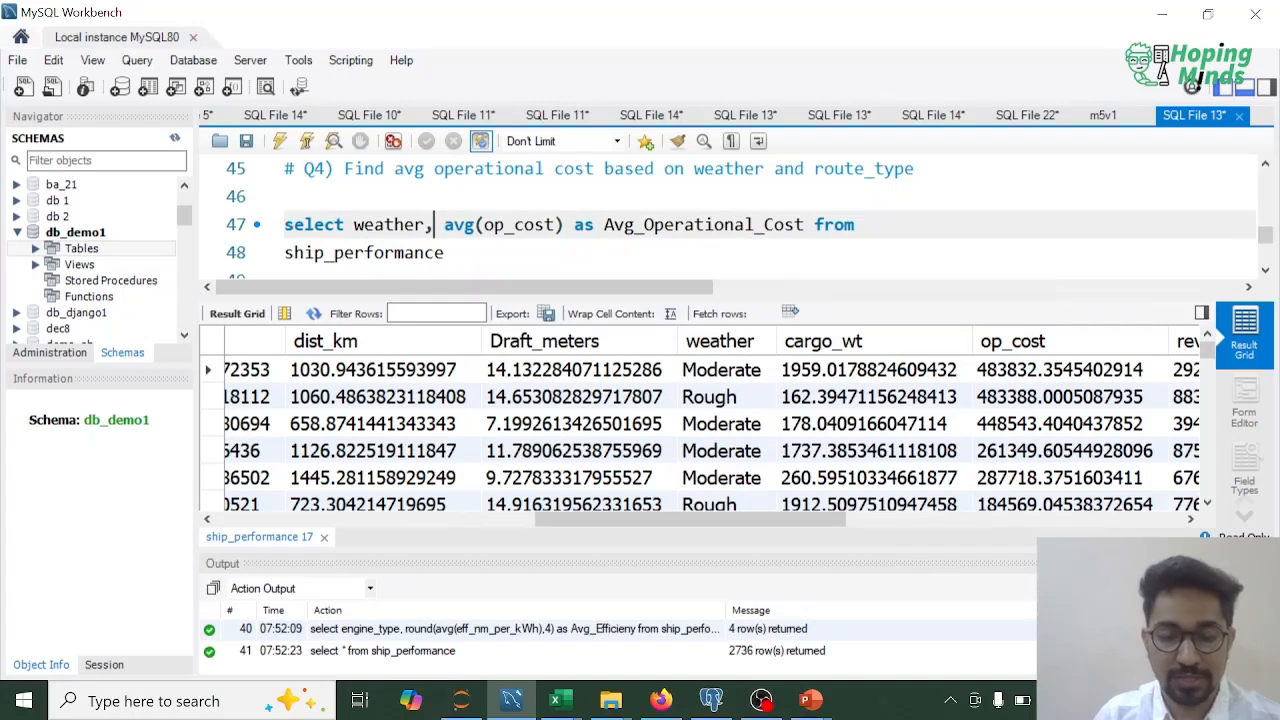
text(route_type)
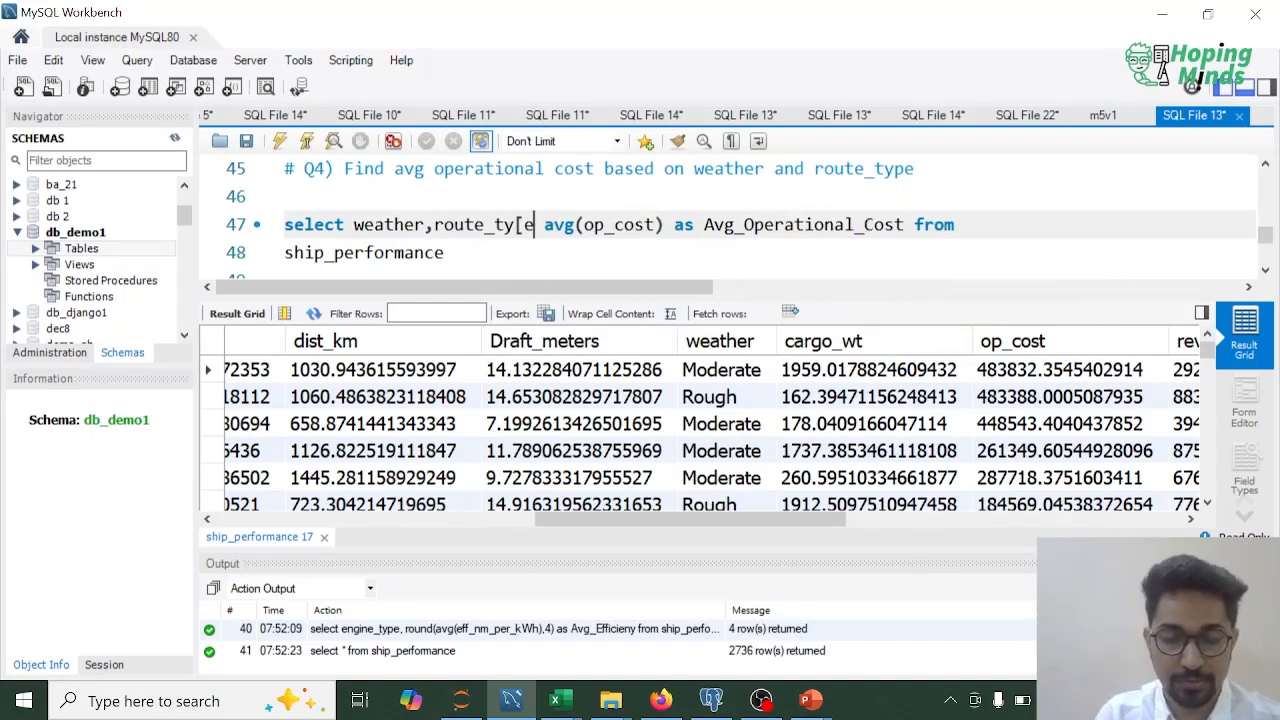
text(,)
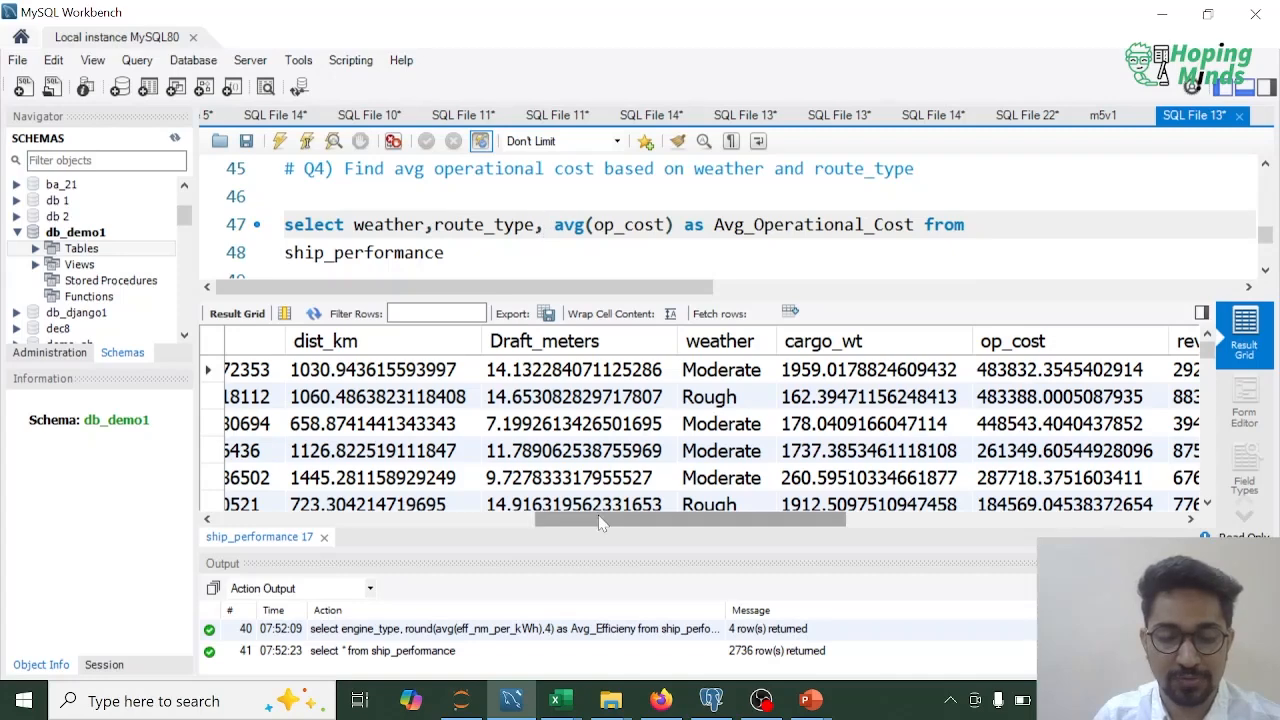
drag(625, 522, 320, 522)
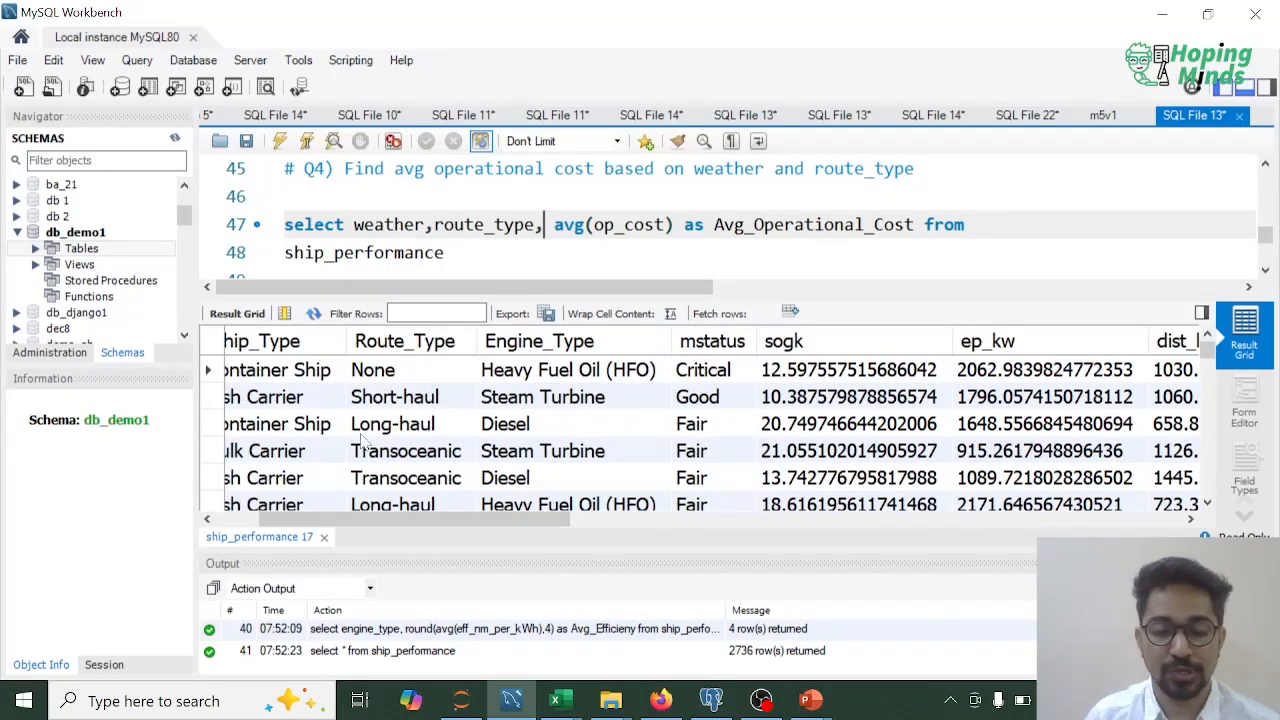
scroll(455, 428, down, 1)
scroll(455, 428, down, 2)
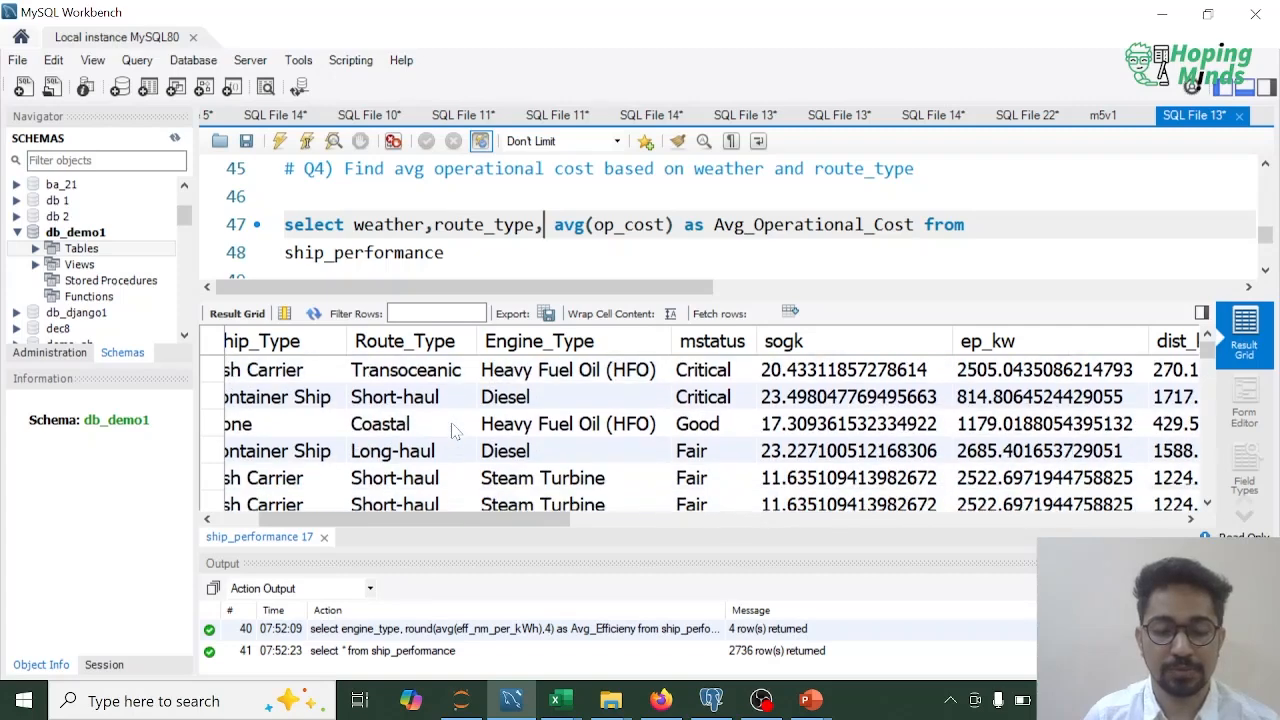
scroll(452, 430, up, 3)
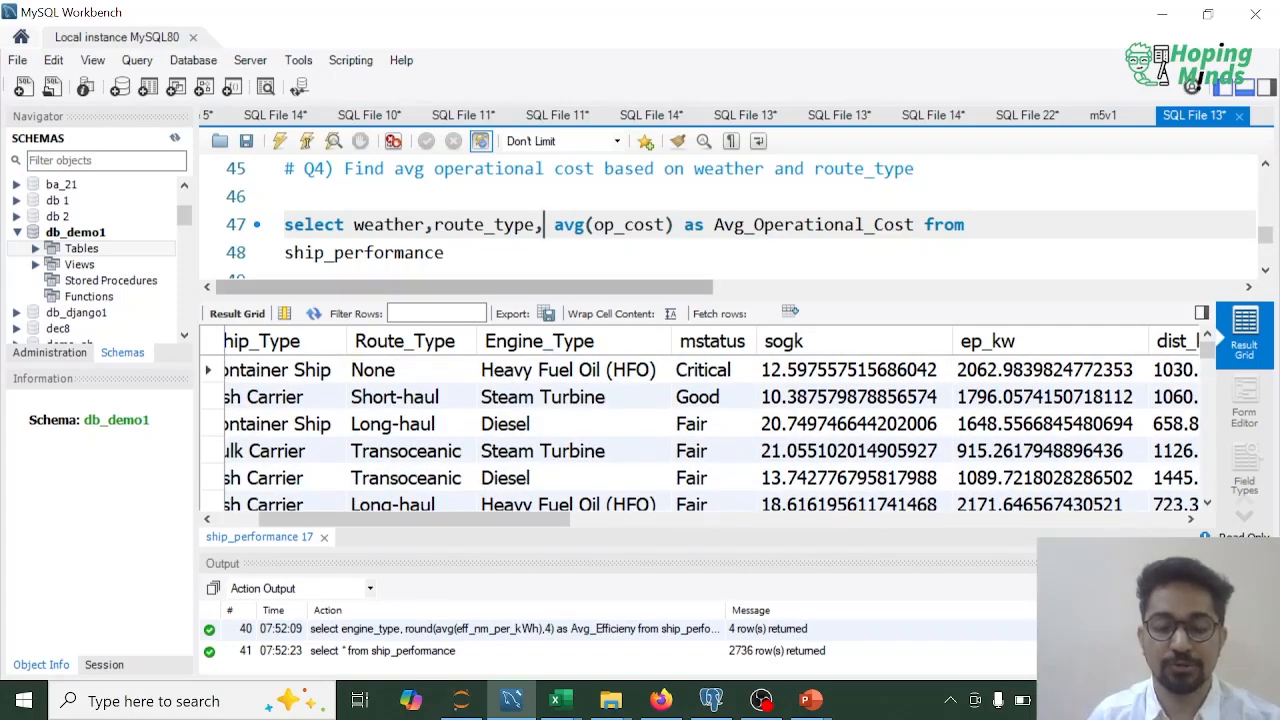
Add "group by" after ship_performance in the Q4 query and rearrange the lines so "from ship_performance group by" forms the second line.
click(445, 253)
text(group by)
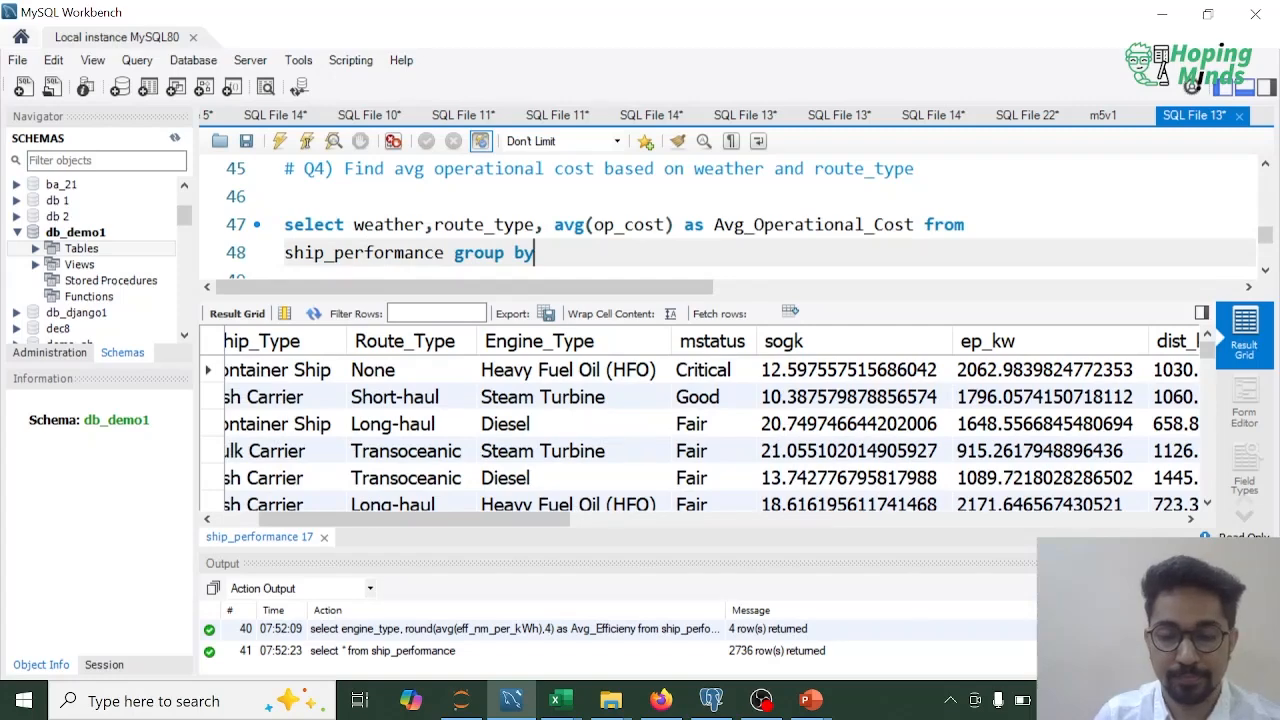
click(924, 224)
key(Return)
key(Down)
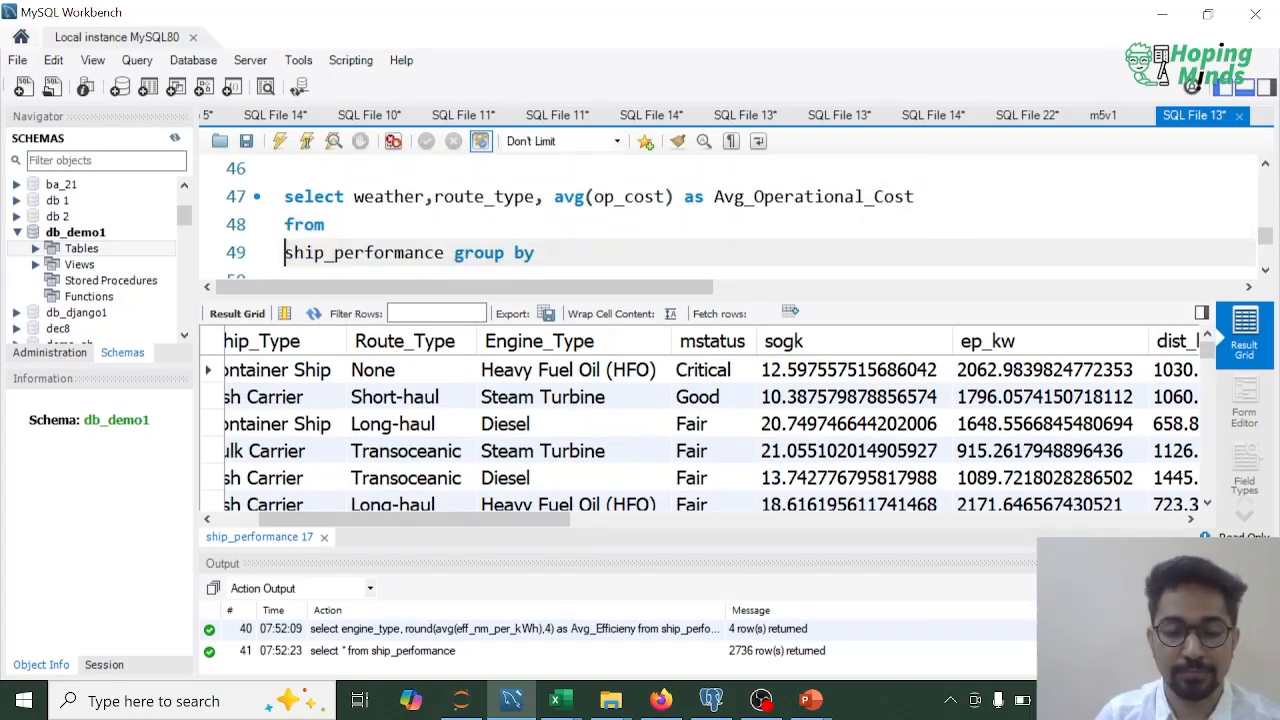
key(BackSpace)
key(End)
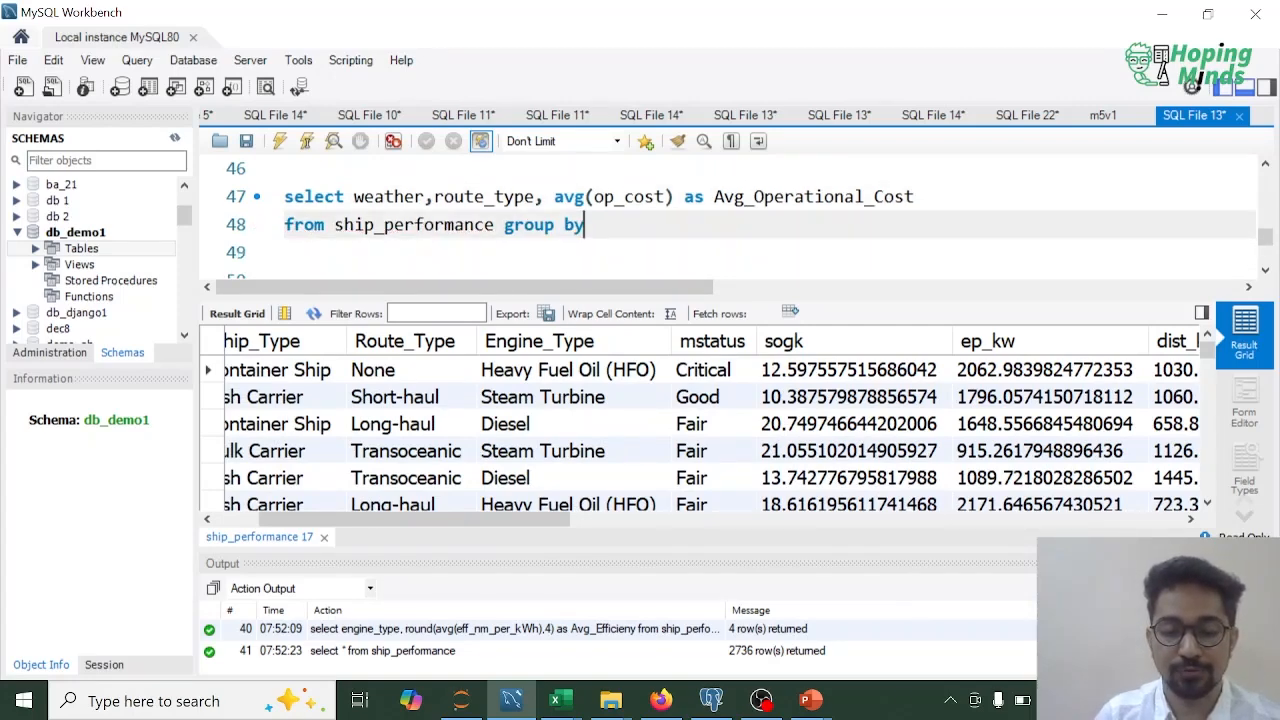
Group the Q4 query by weather, route_type, end it with a semicolon and run it.
text(weather, )
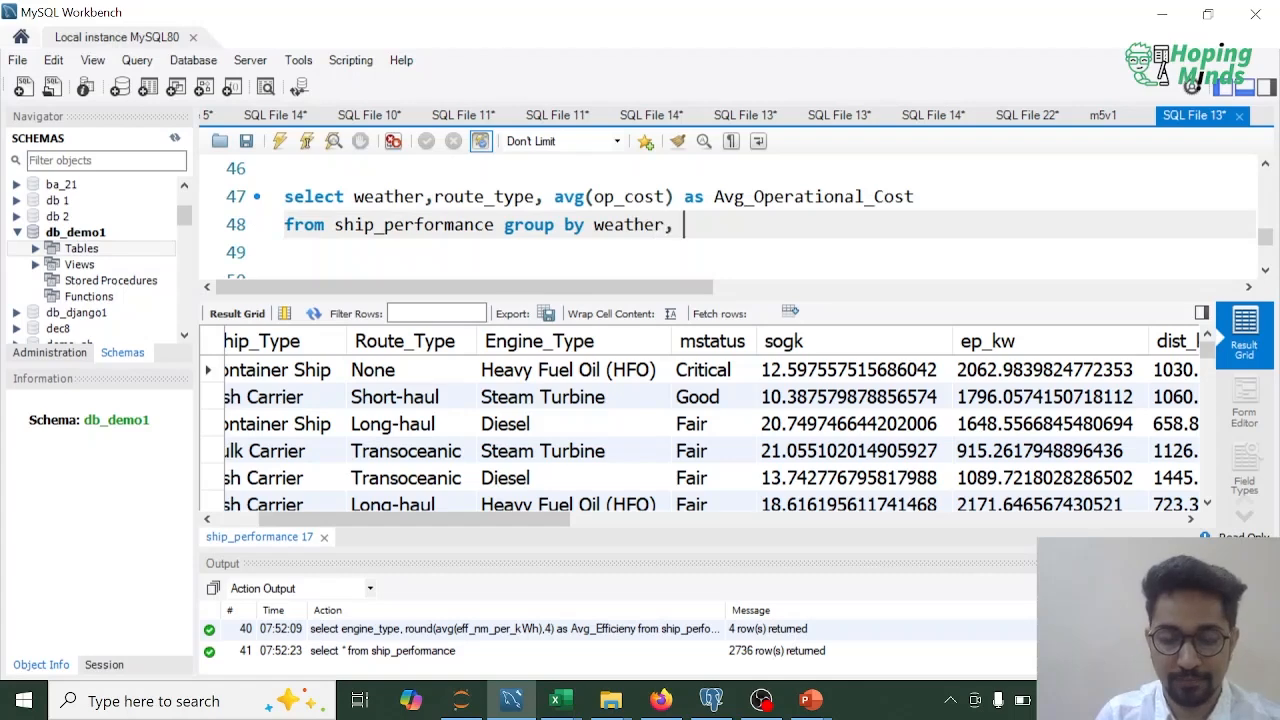
text(route_type)
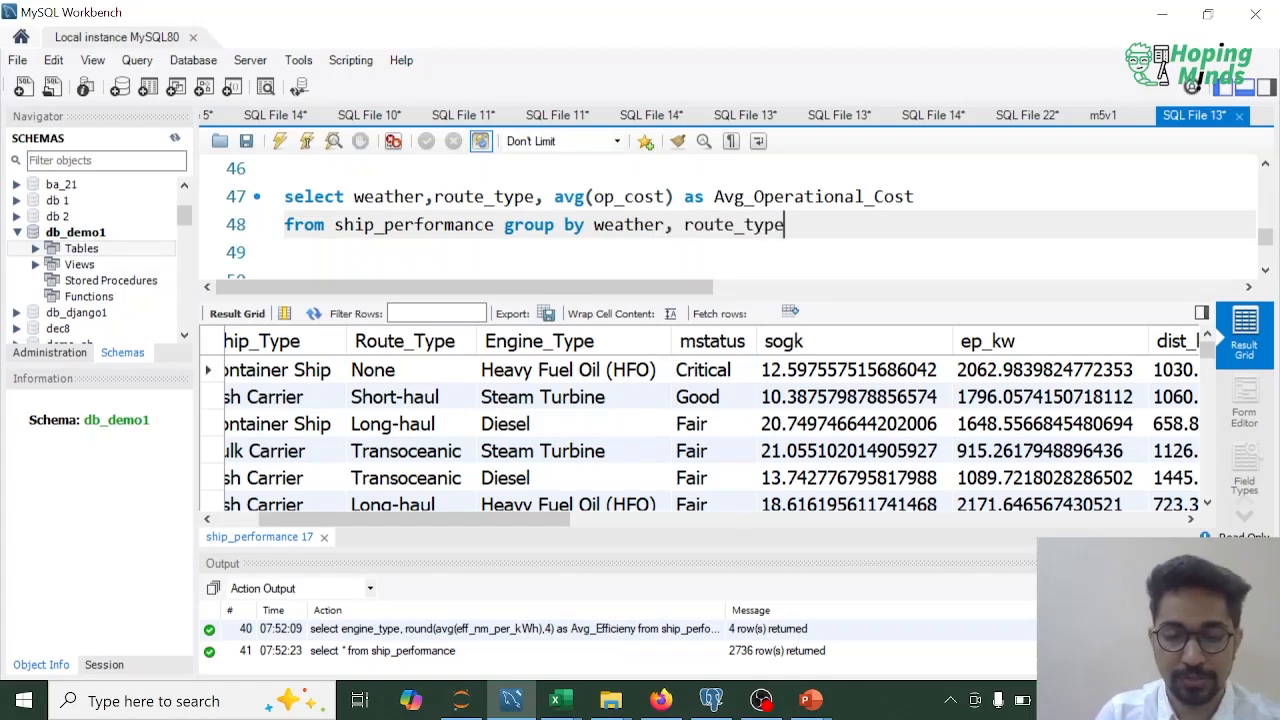
text(;)
key(shift+Up)
key(shift+Home)
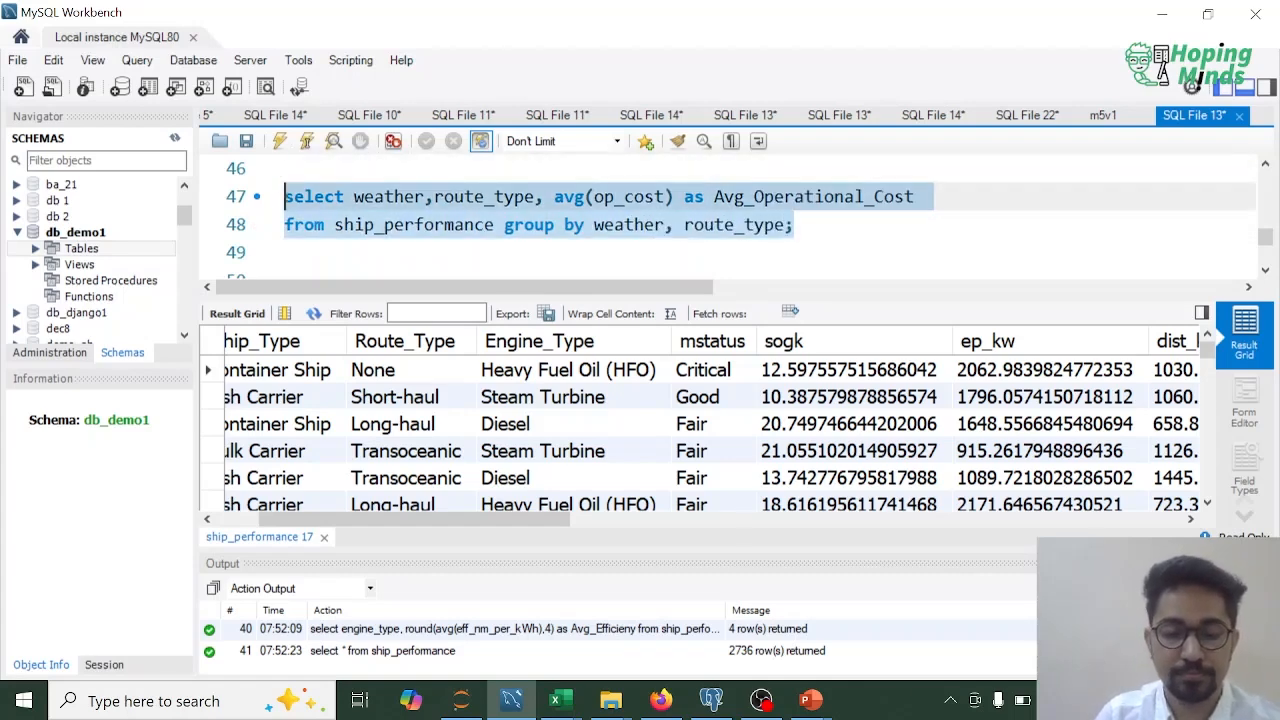
key(ctrl+Return)
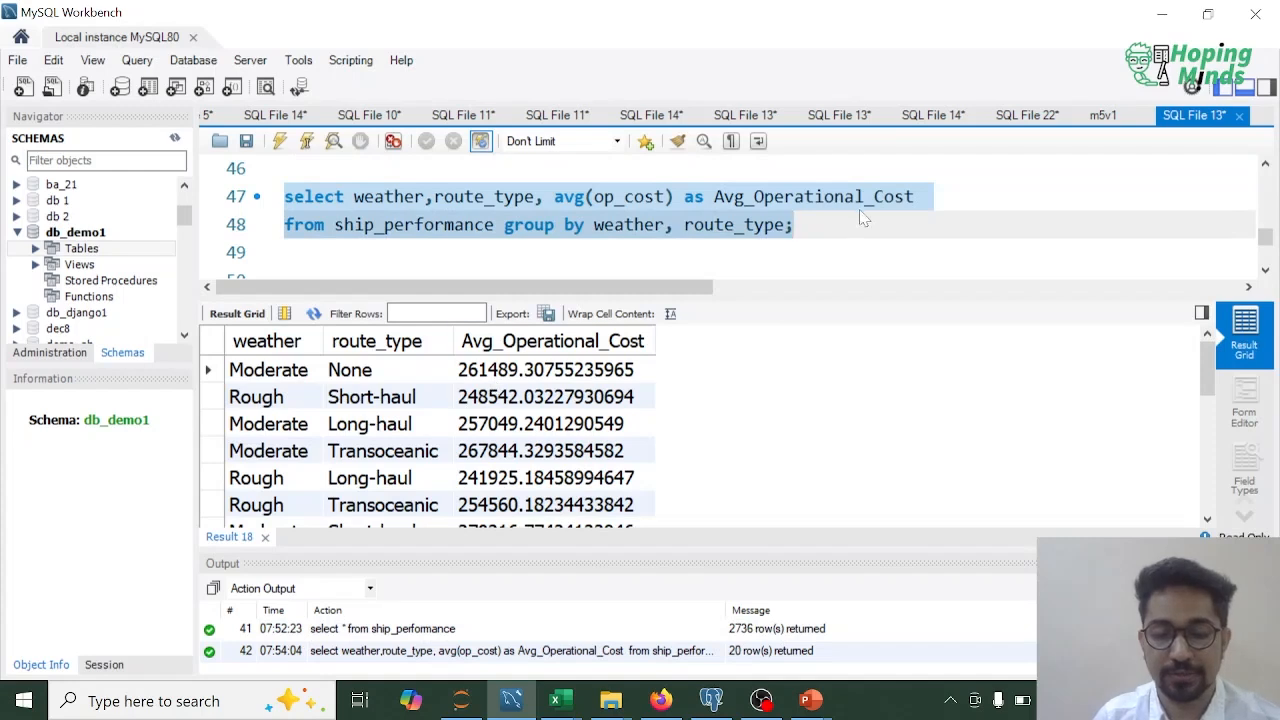
Remove the semicolon after route_type and add "order by weather" on a new line of the Q4 query.
click(863, 218)
key(BackSpace)
key(Return)
text(ord)
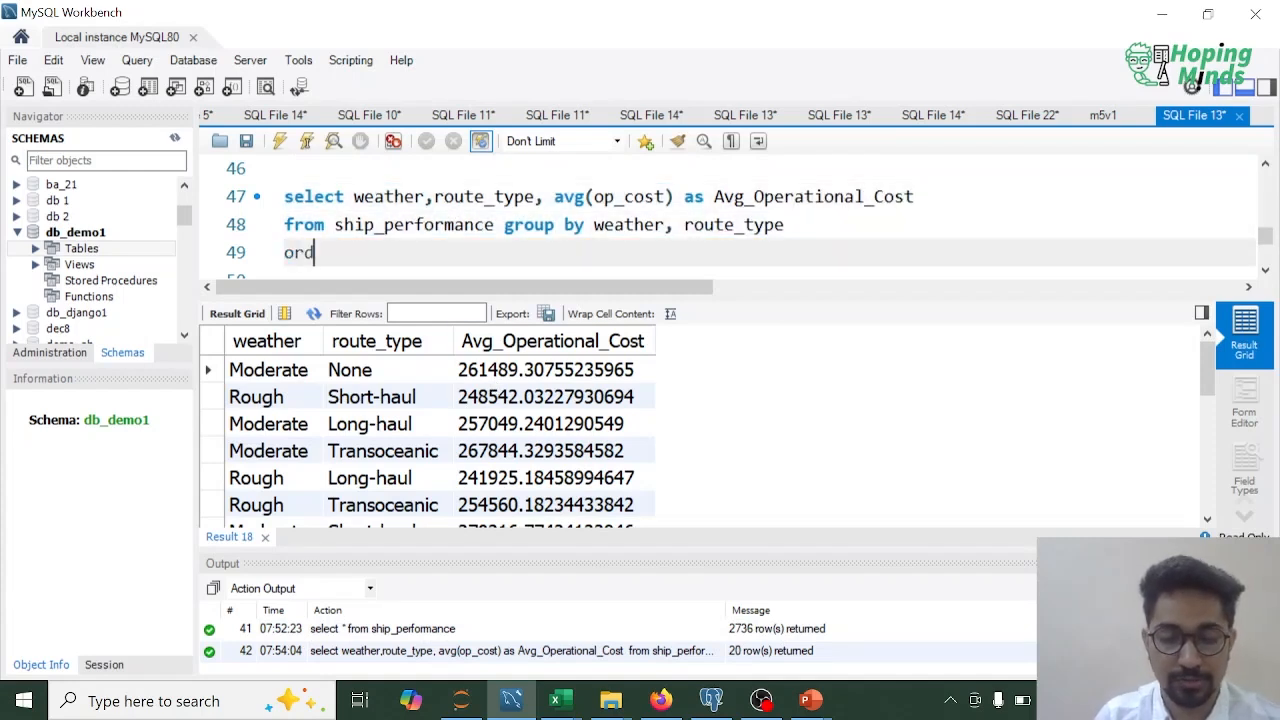
text(er by weather)
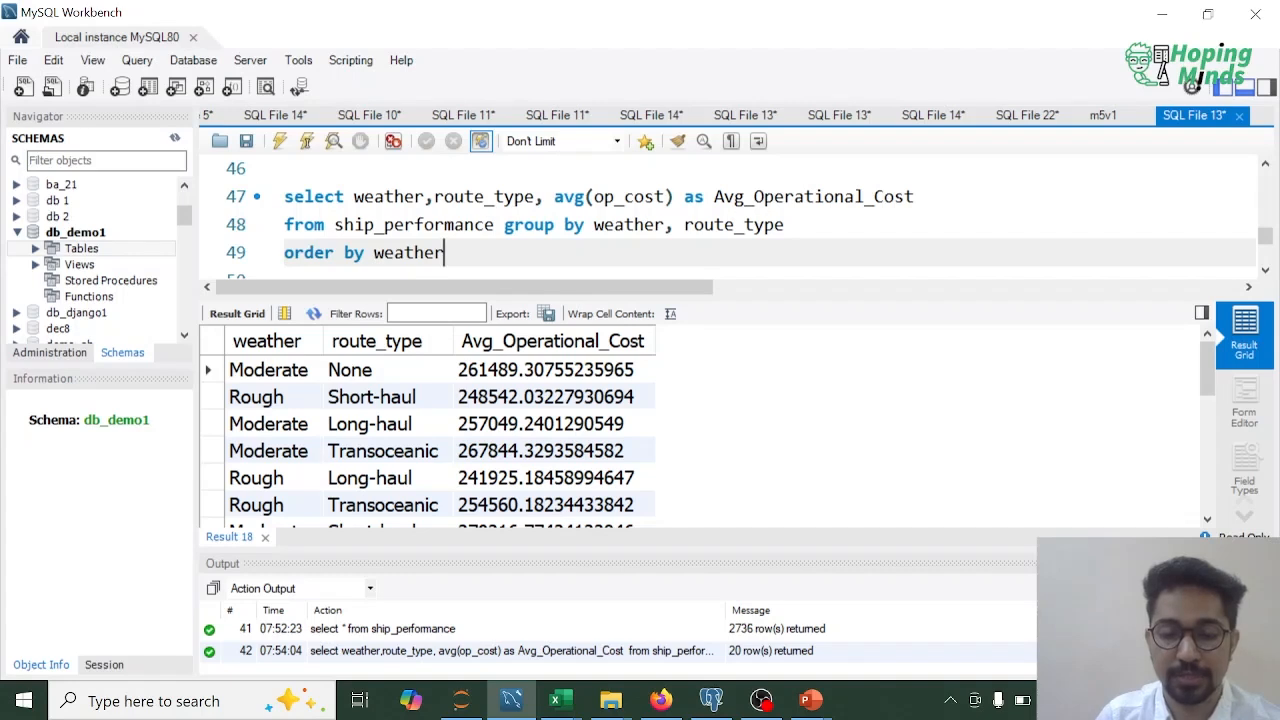
Wrap avg(op_cost) in a round function with 2 decimal places.
click(564, 197)
text(round()
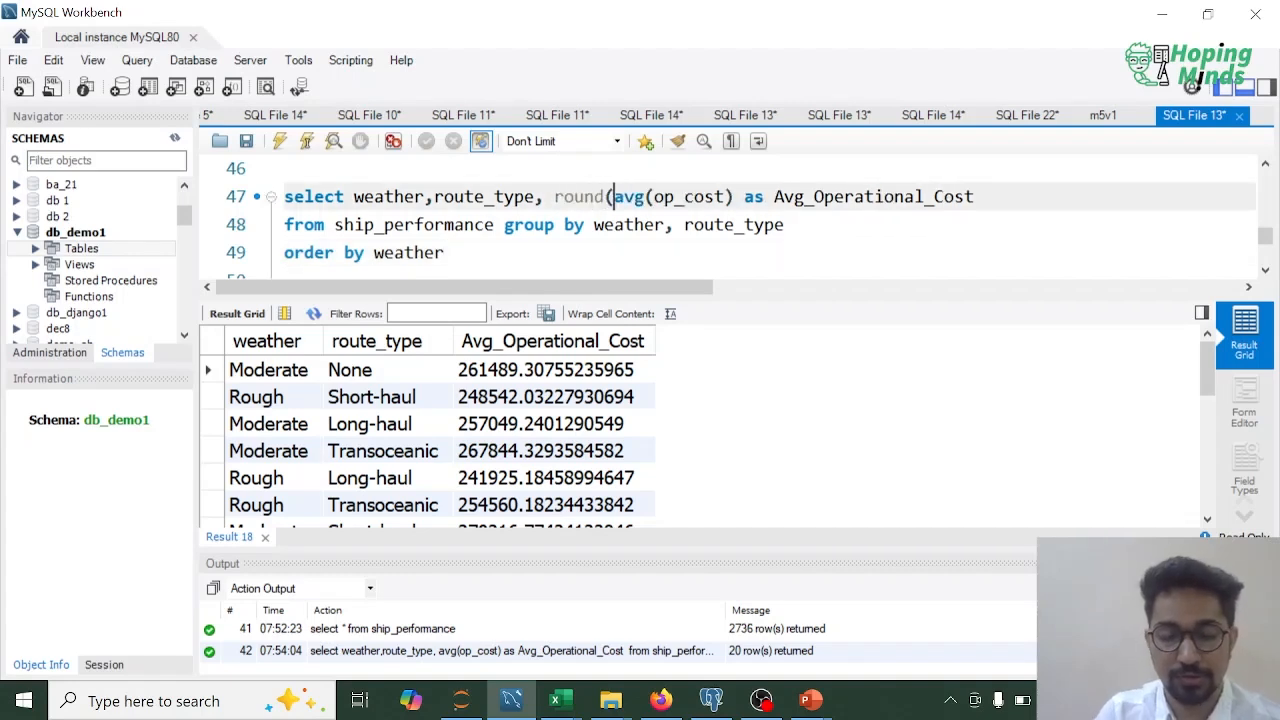
key(Right)
key(Right)
text(,2))
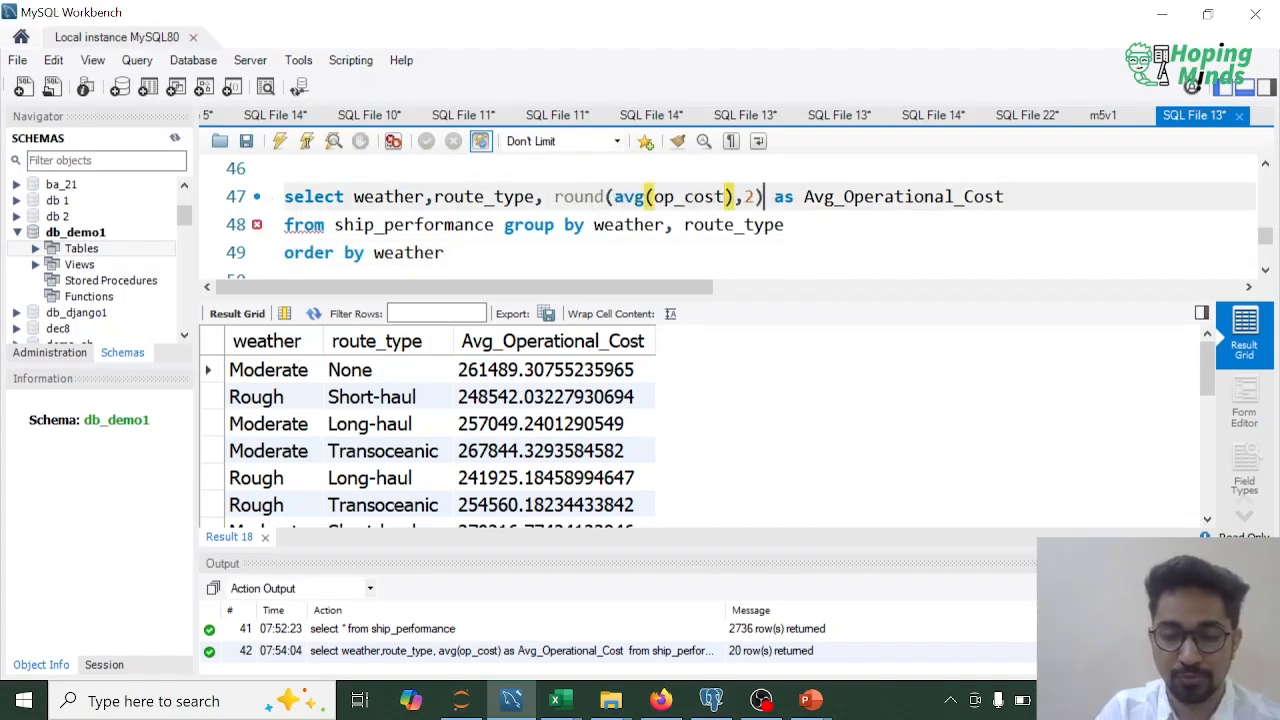
End the Q4 query with a semicolon after "order by weather" and run all three lines.
key(Home)
key(shift+Down)
key(shift+Down)
key(shift+Down)
key(Left)
text(;)
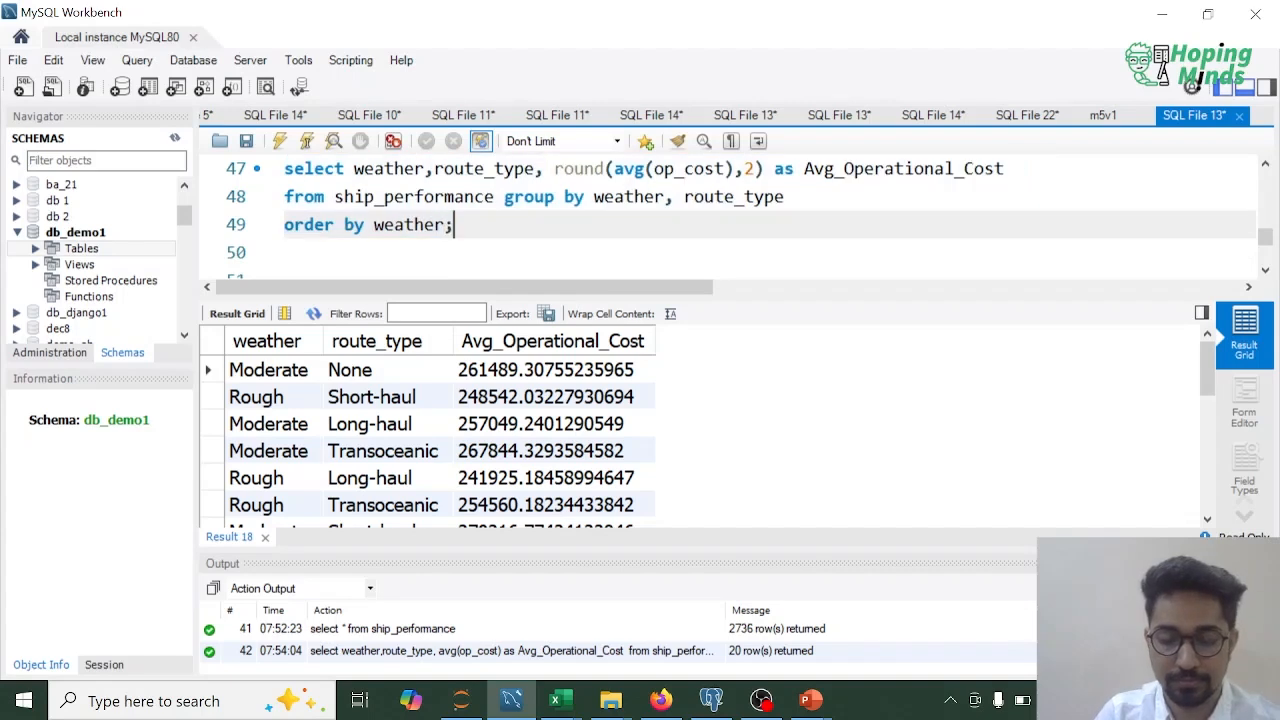
key(shift+Up)
key(shift+Up)
key(shift+Up)
key(ctrl+Return)
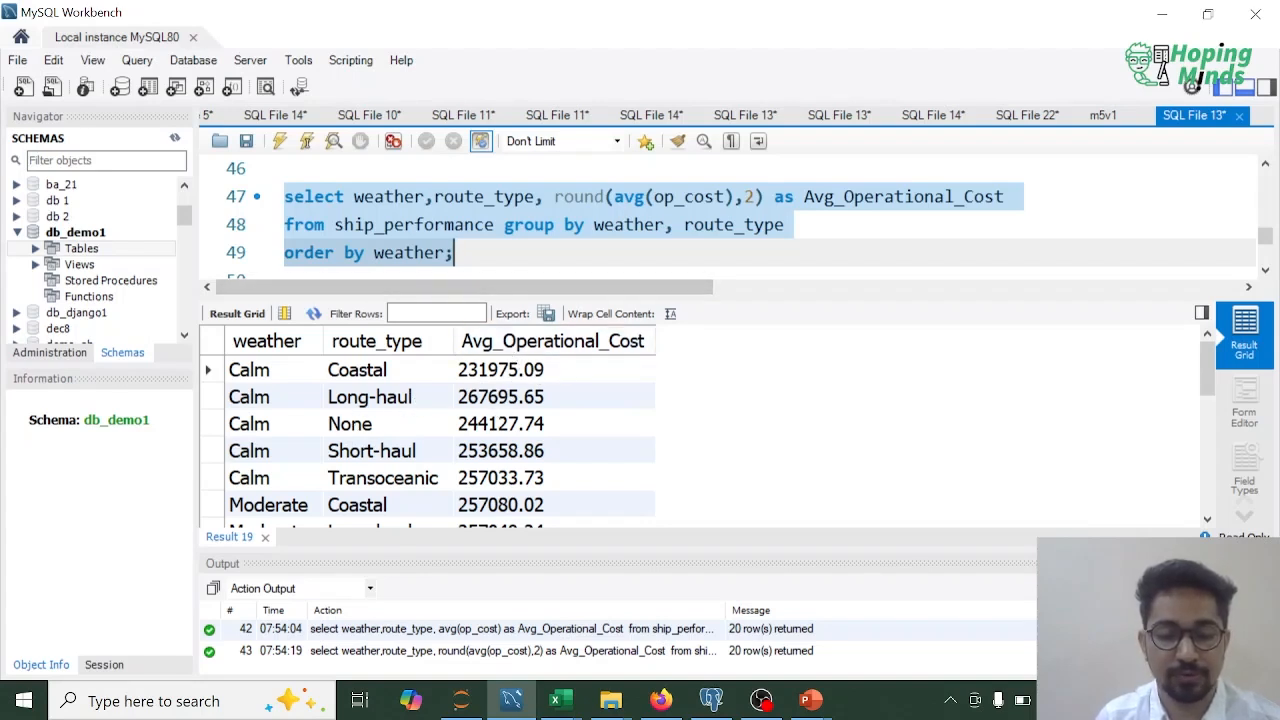
Extend the Q4 ordering to "order by weather,Avg_Operational_Cost desc;" by reusing the alias from the select line.
click(530, 253)
key(BackSpace)
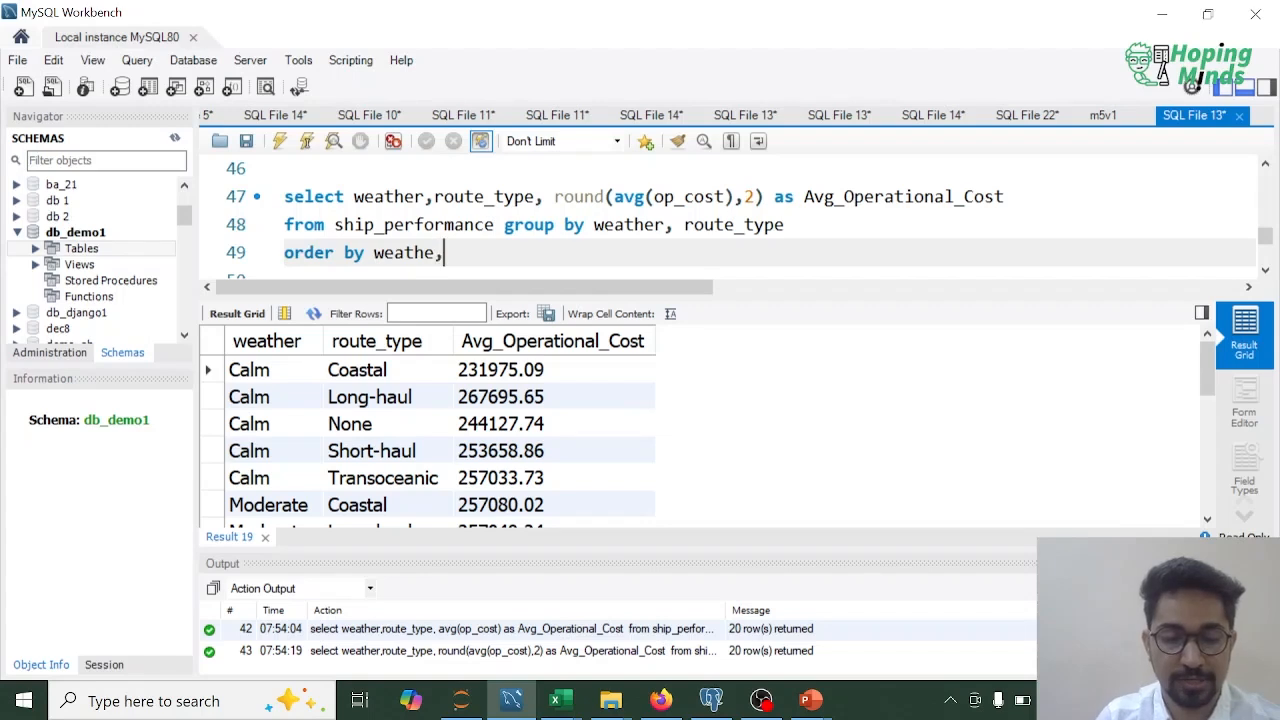
text(r,)
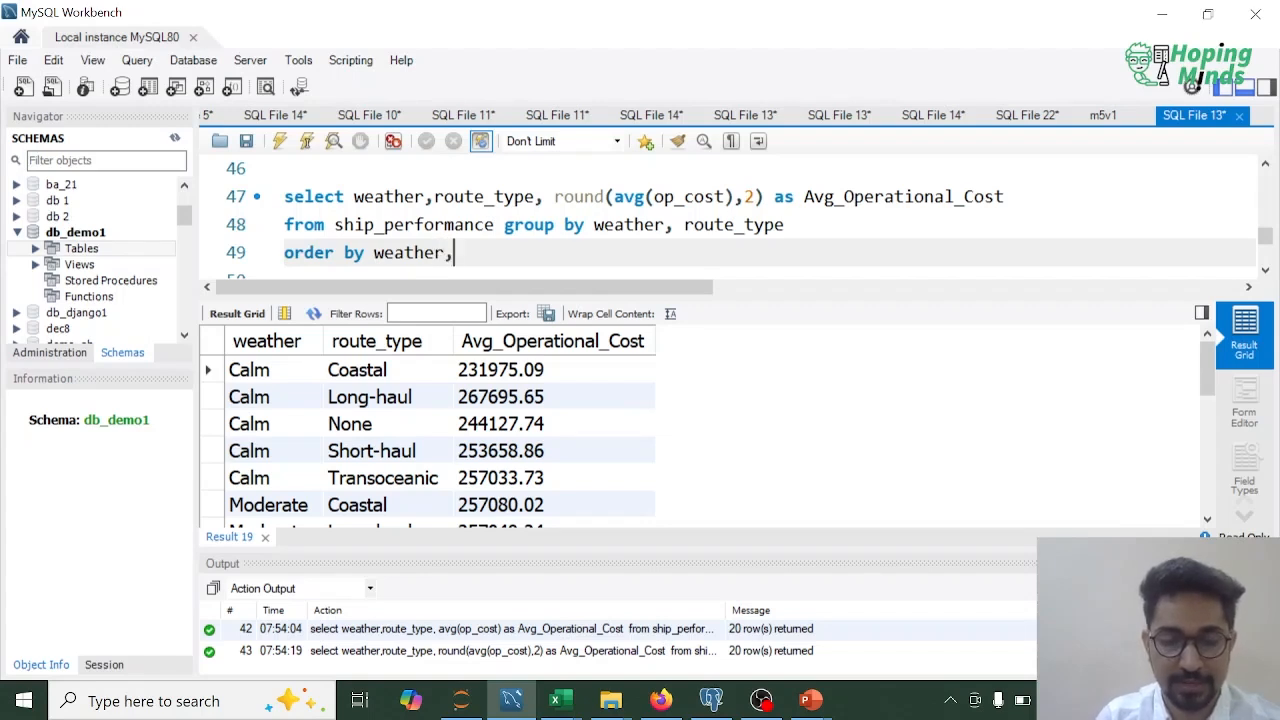
double_click(903, 197)
key(ctrl+c)
key(Down)
key(Down)
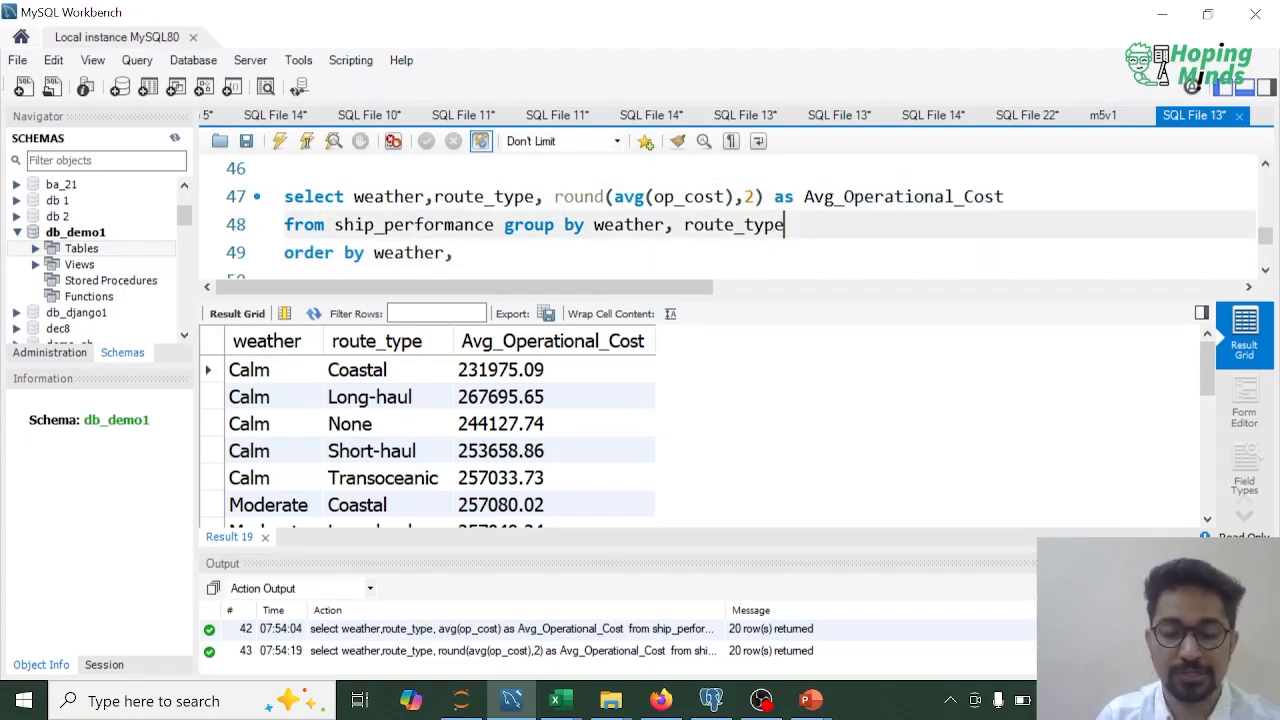
key(ctrl+v)
text(desc;)
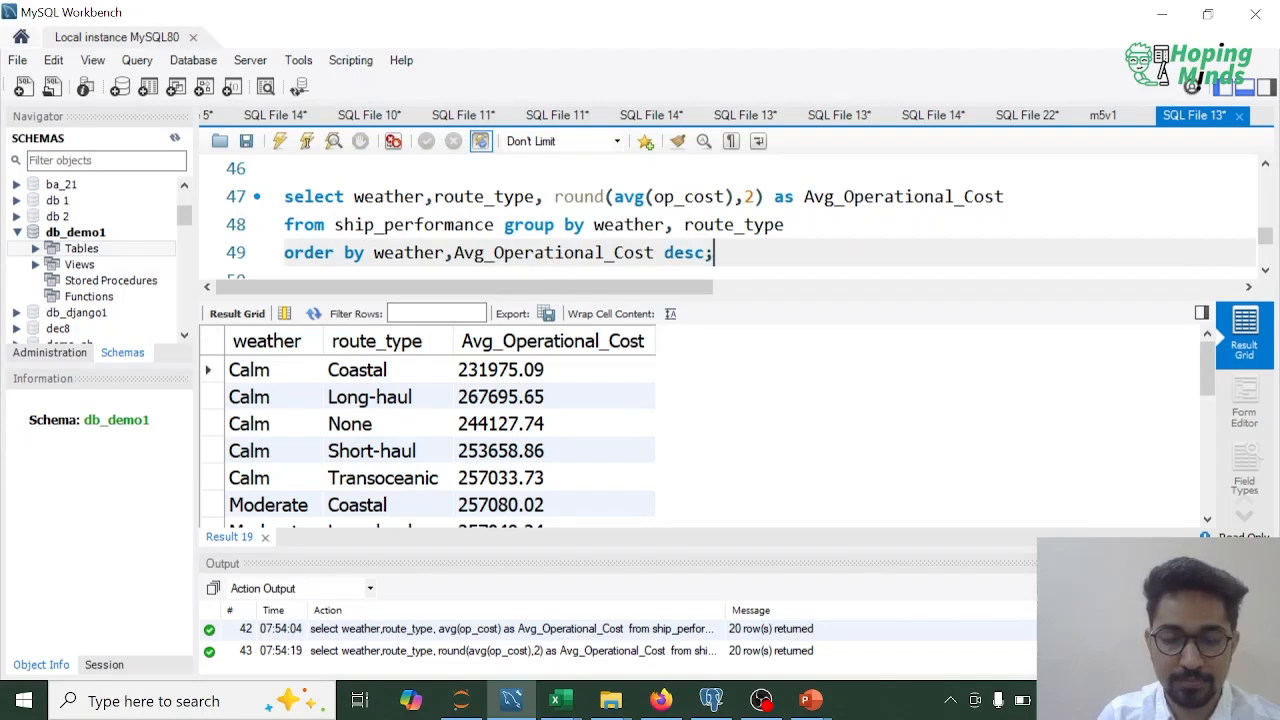
Run the complete three-line Q4 query with the two-level ordering and clear the text selection.
key(shift+Up)
key(shift+Up)
key(shift+Home)
key(ctrl+Return)
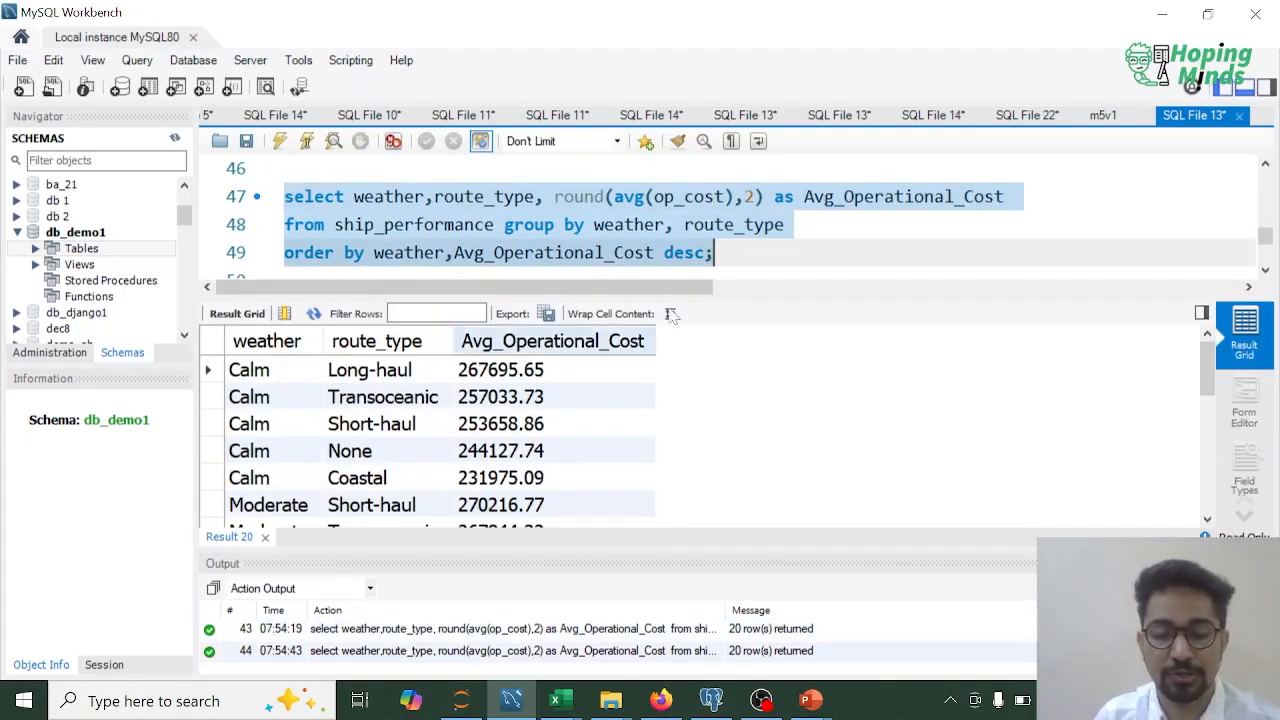
click(714, 252)
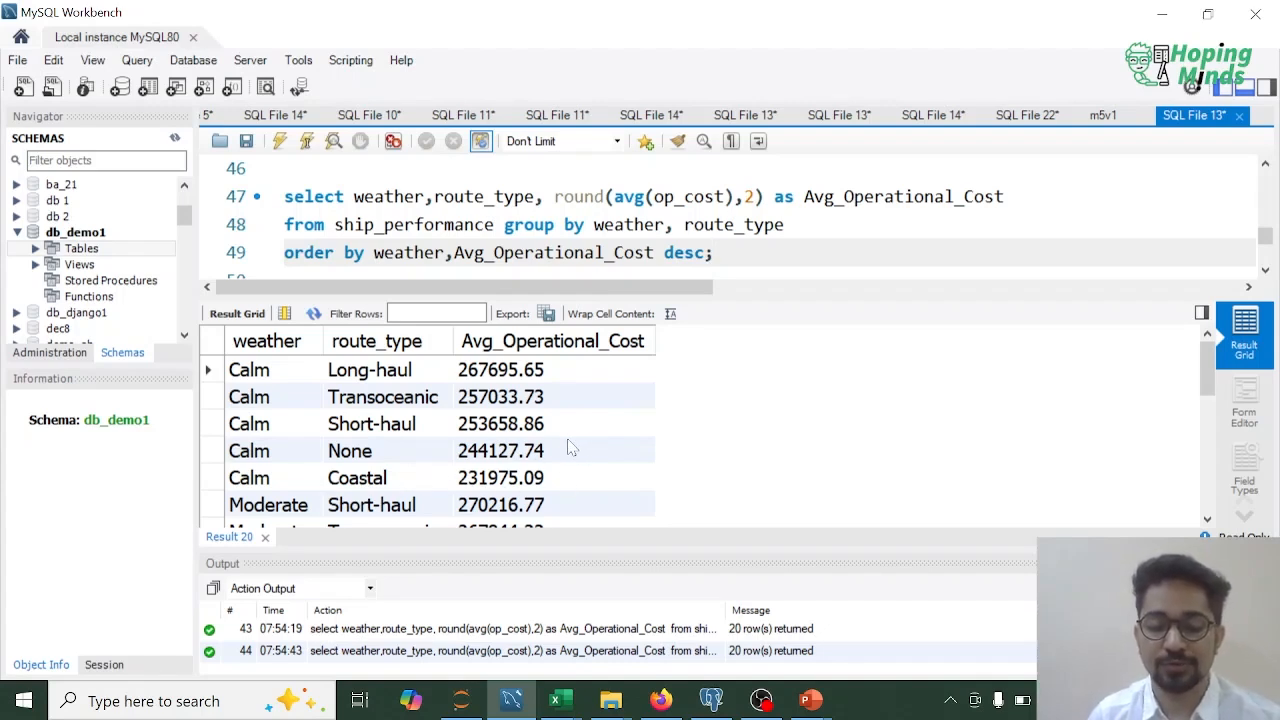
Examine the average operational costs per route type for the Calm and Moderate weather groups in the result.
scroll(537, 459, down, 1)
scroll(537, 459, up, 1)
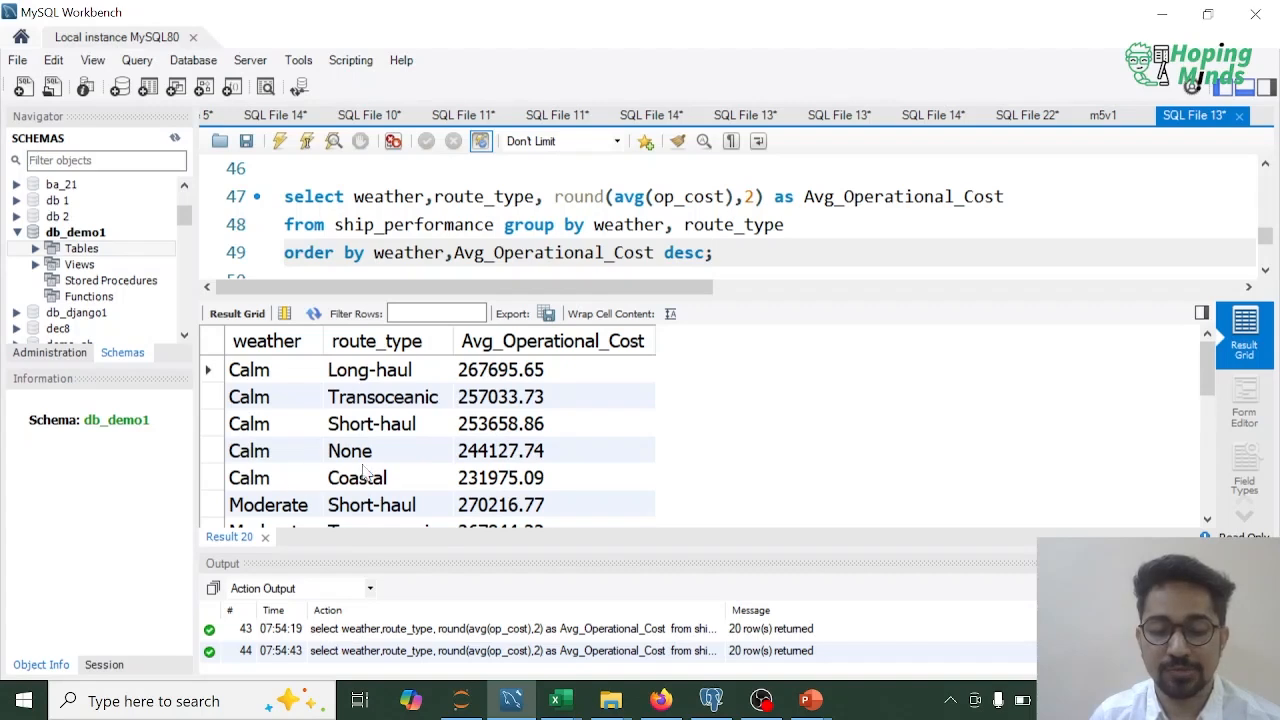
click(387, 457)
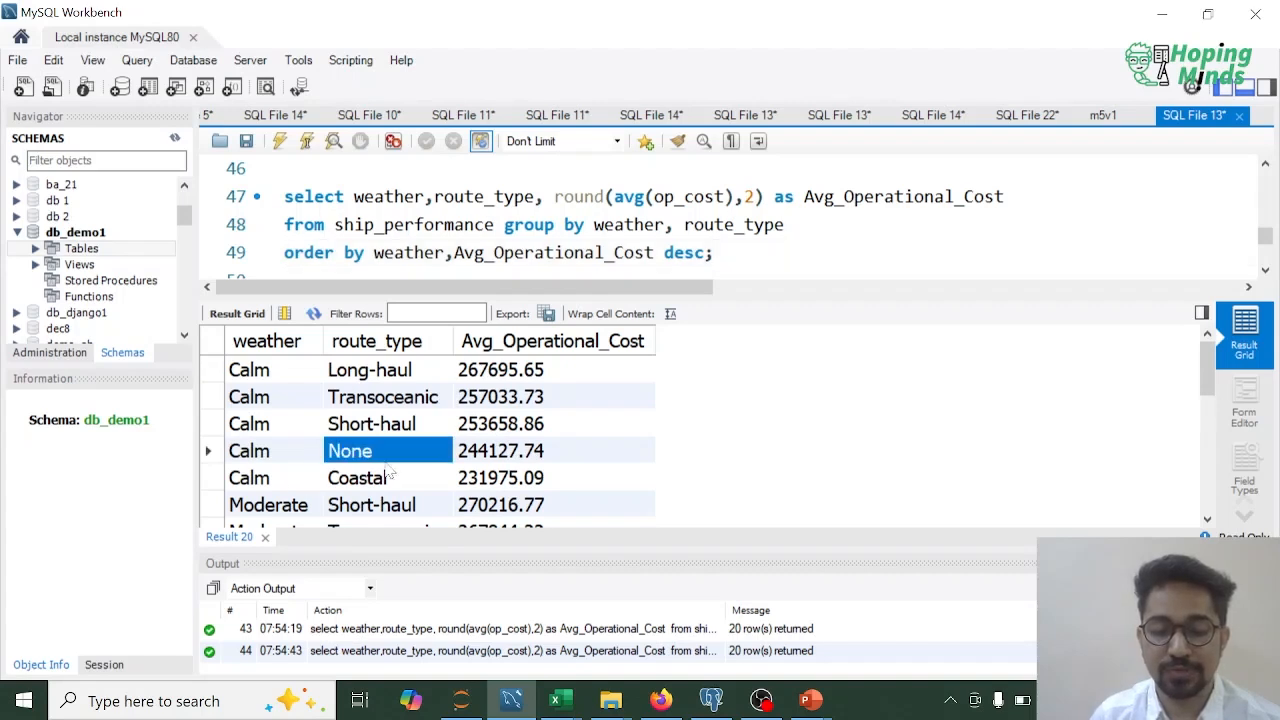
click(404, 380)
scroll(466, 416, down, 1)
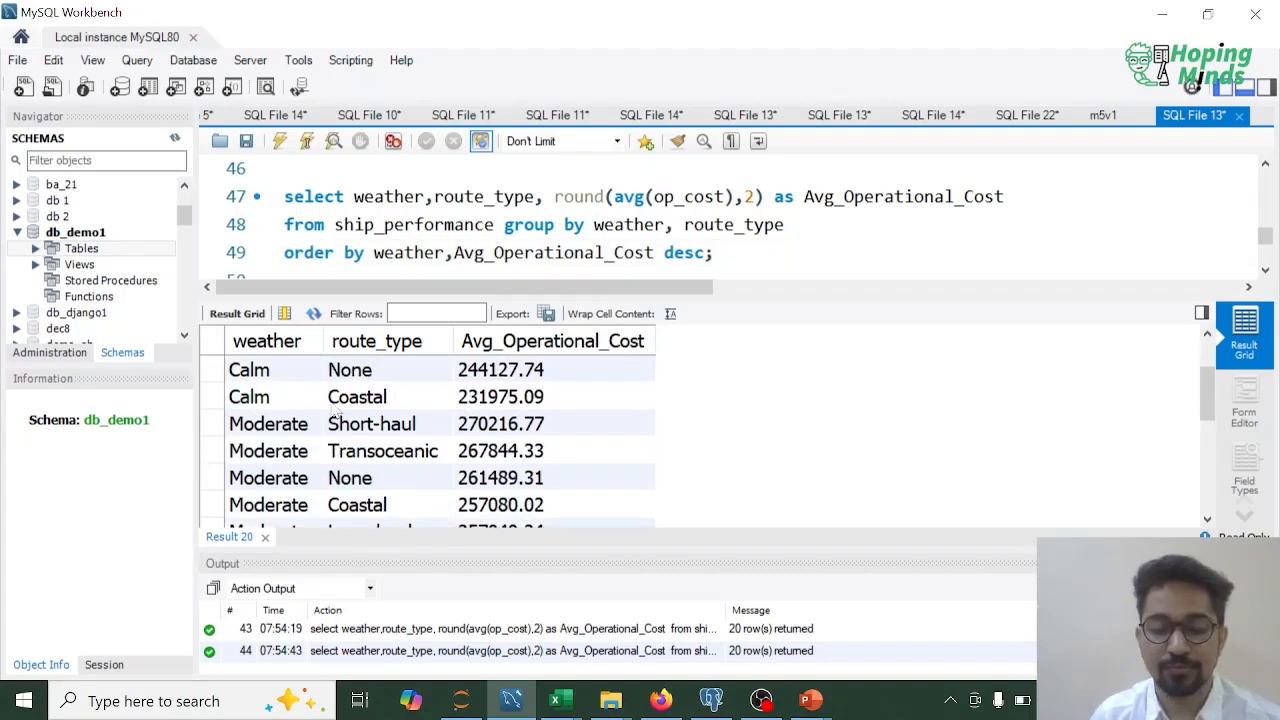
scroll(485, 425, down, 1)
scroll(485, 425, up, 1)
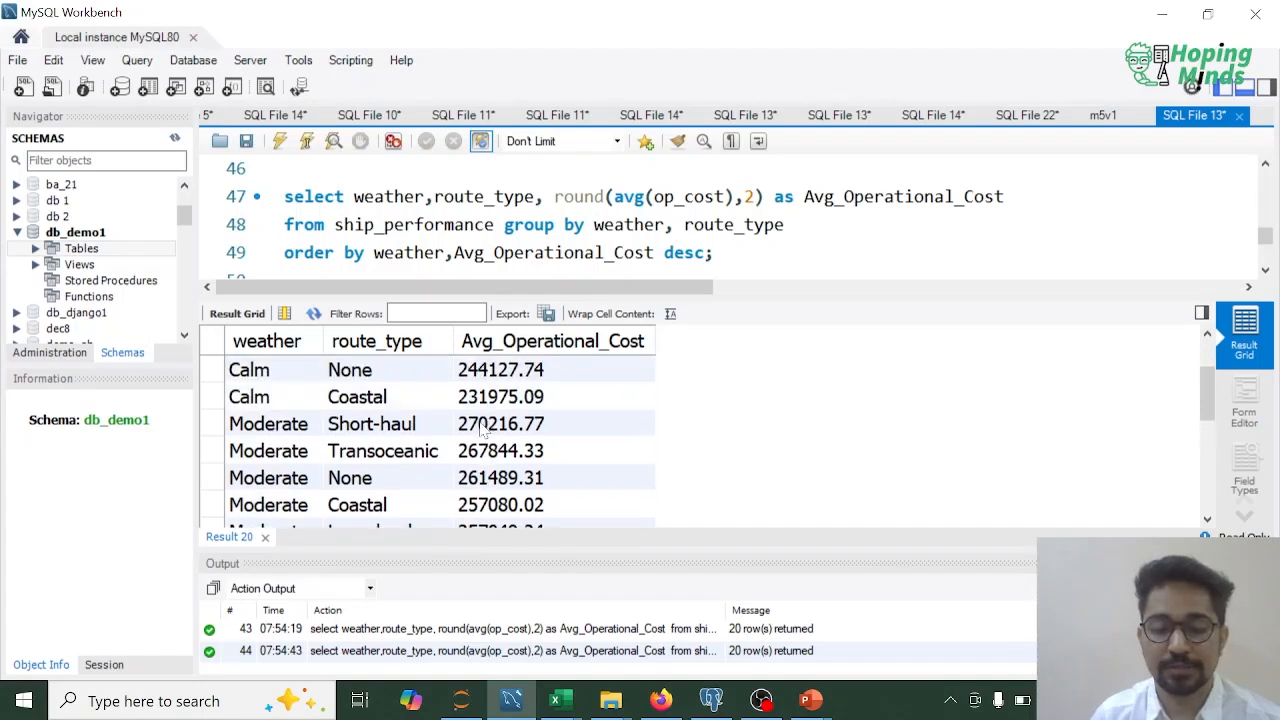
click(483, 428)
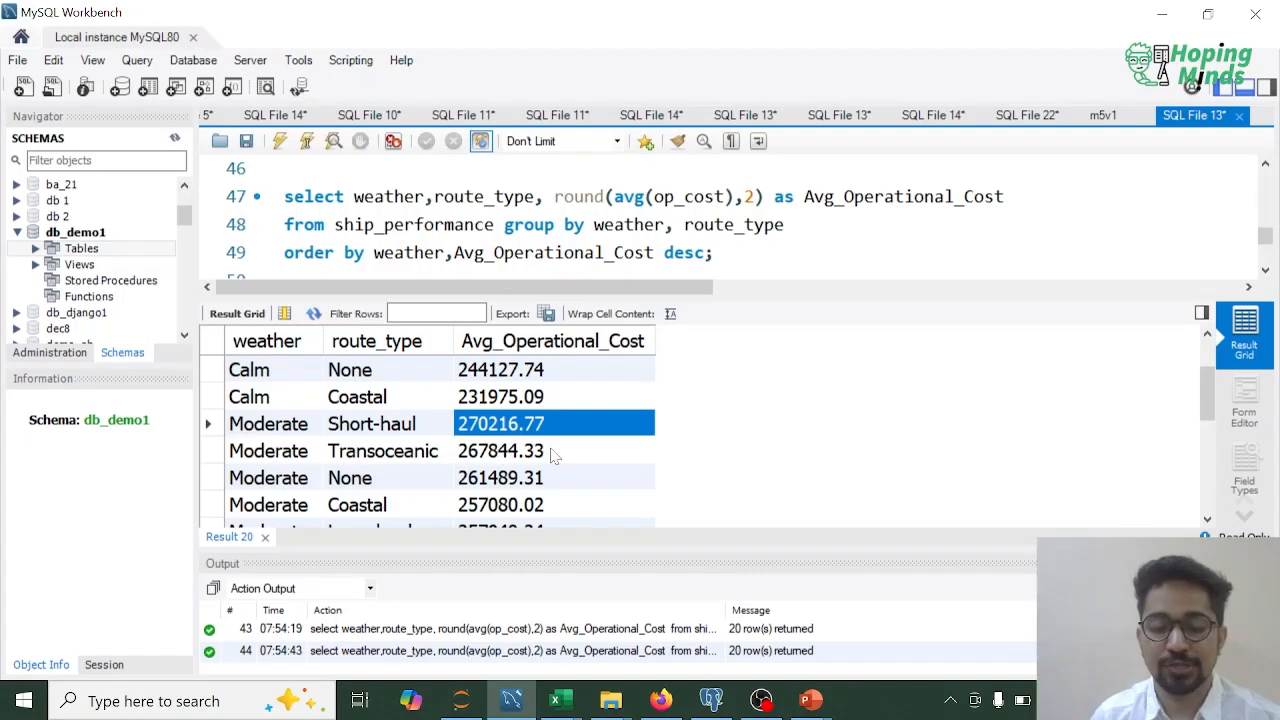
scroll(556, 456, down, 1)
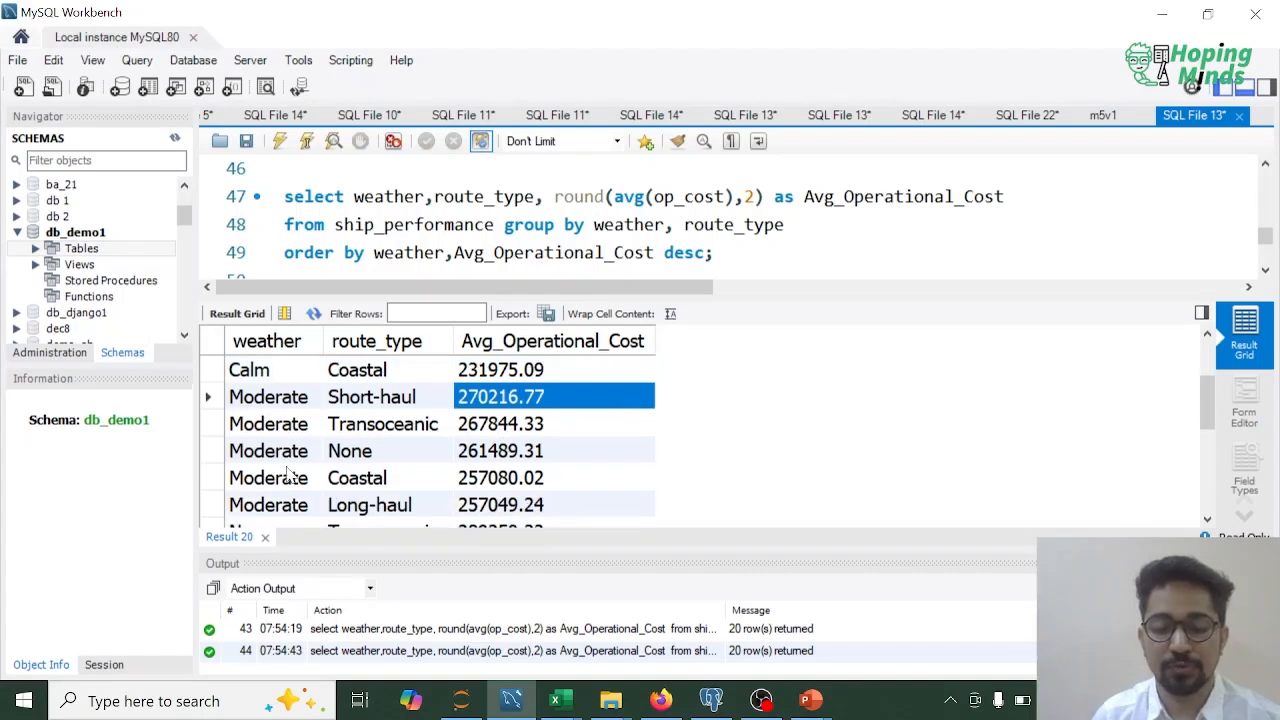
scroll(515, 468, down, 1)
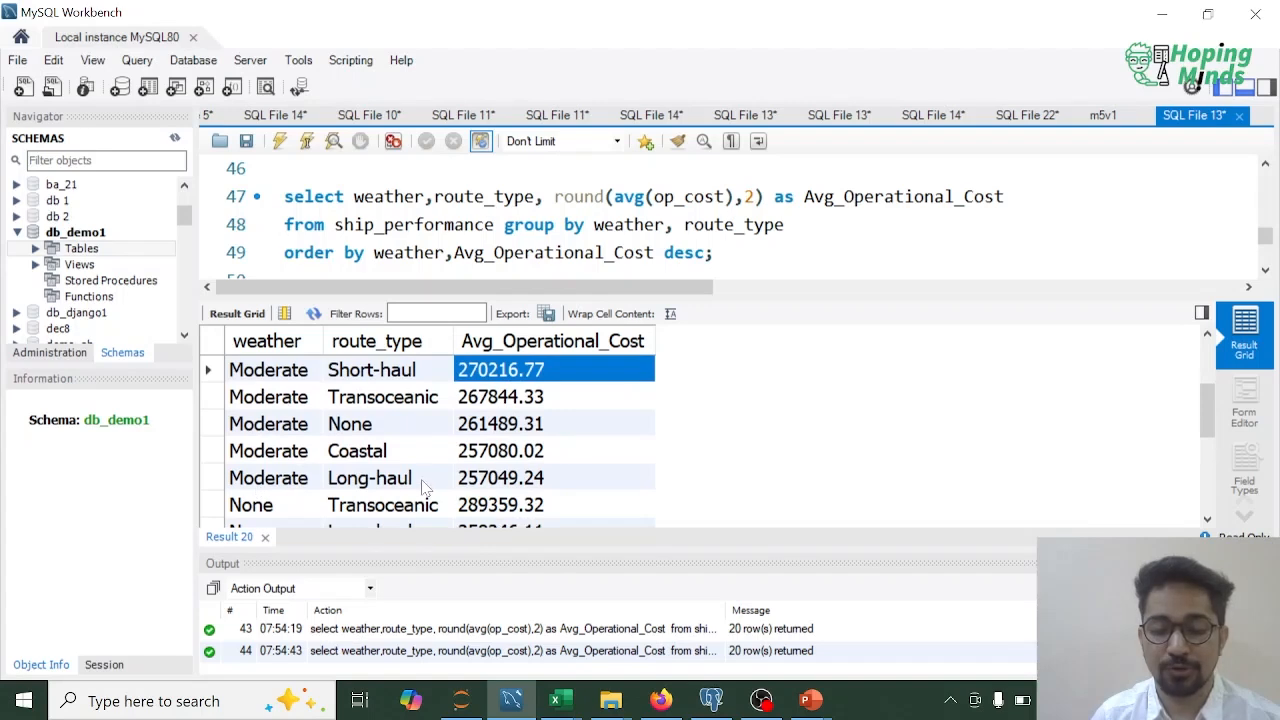
Examine the average operational costs per route type for the None and Rough weather groups, then return to the first result row.
scroll(498, 466, down, 1)
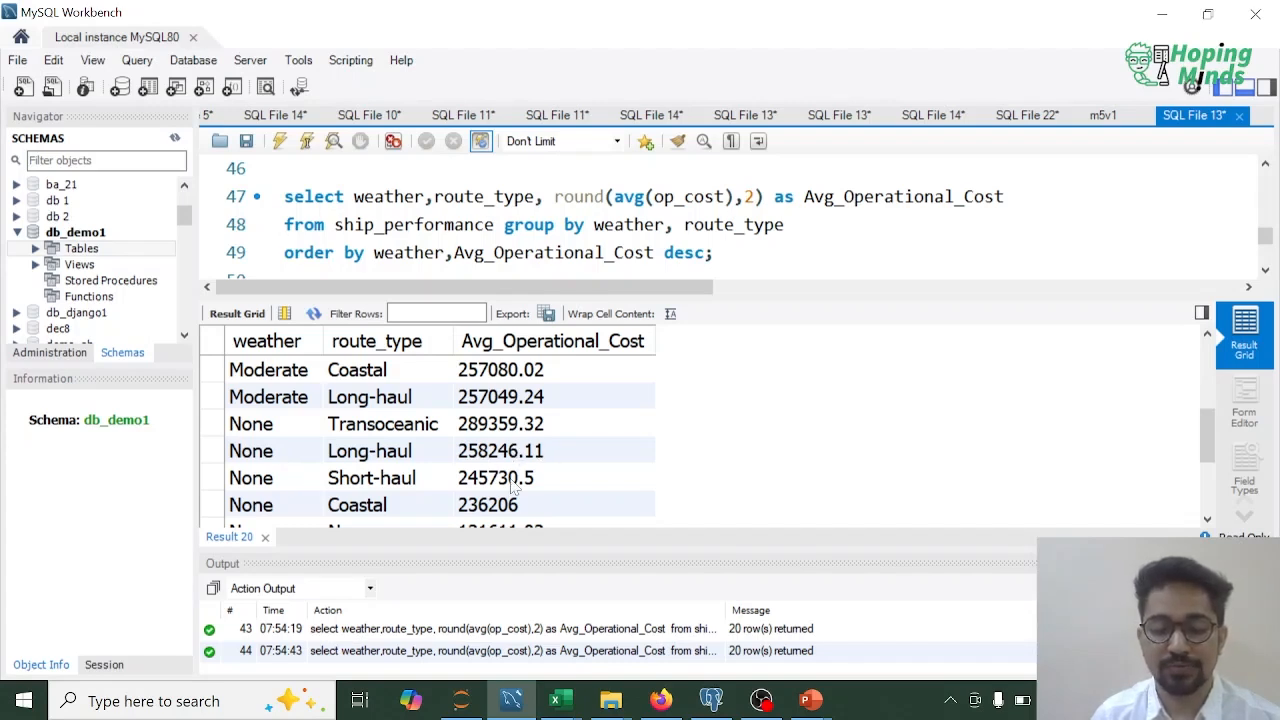
scroll(497, 484, down, 1)
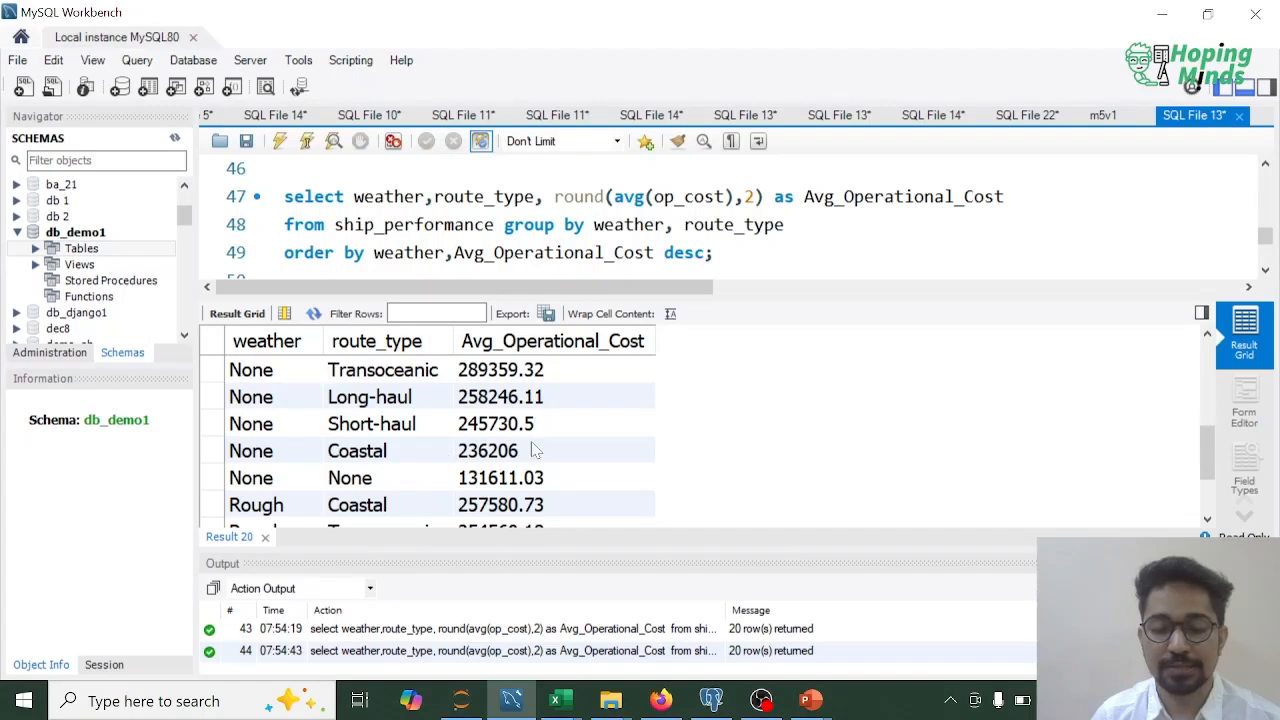
scroll(557, 449, down, 2)
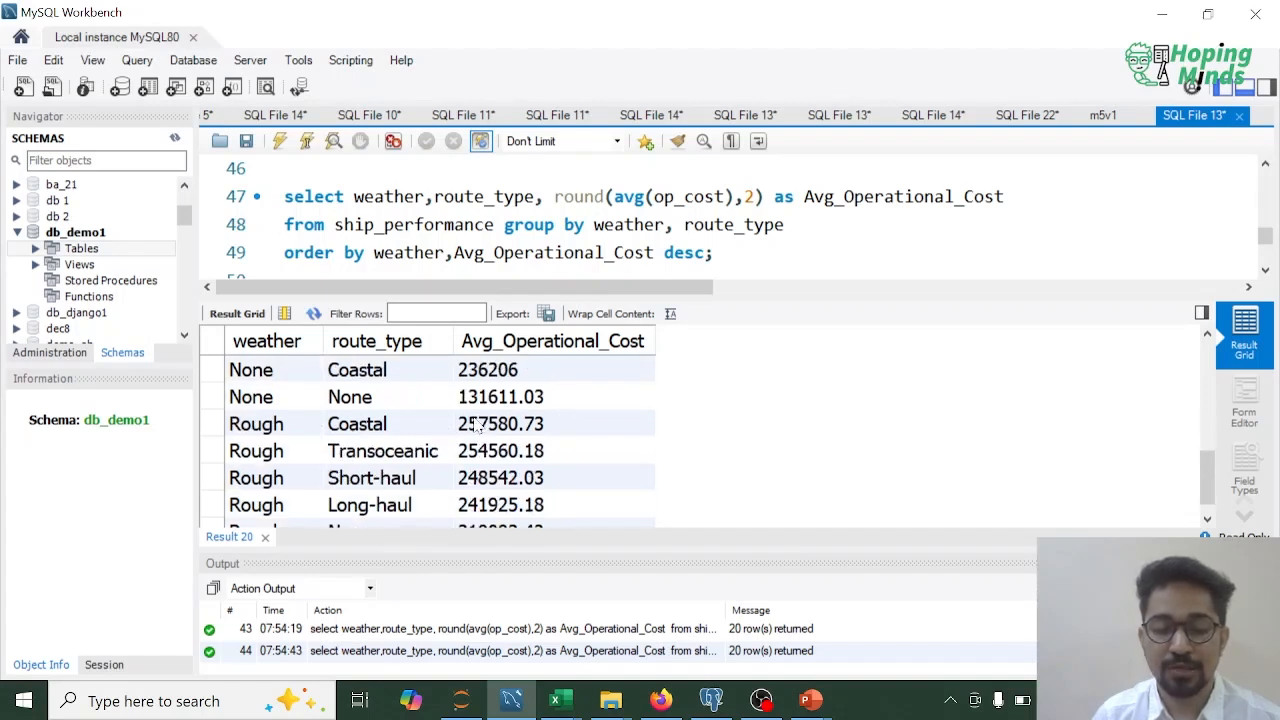
scroll(479, 426, down, 1)
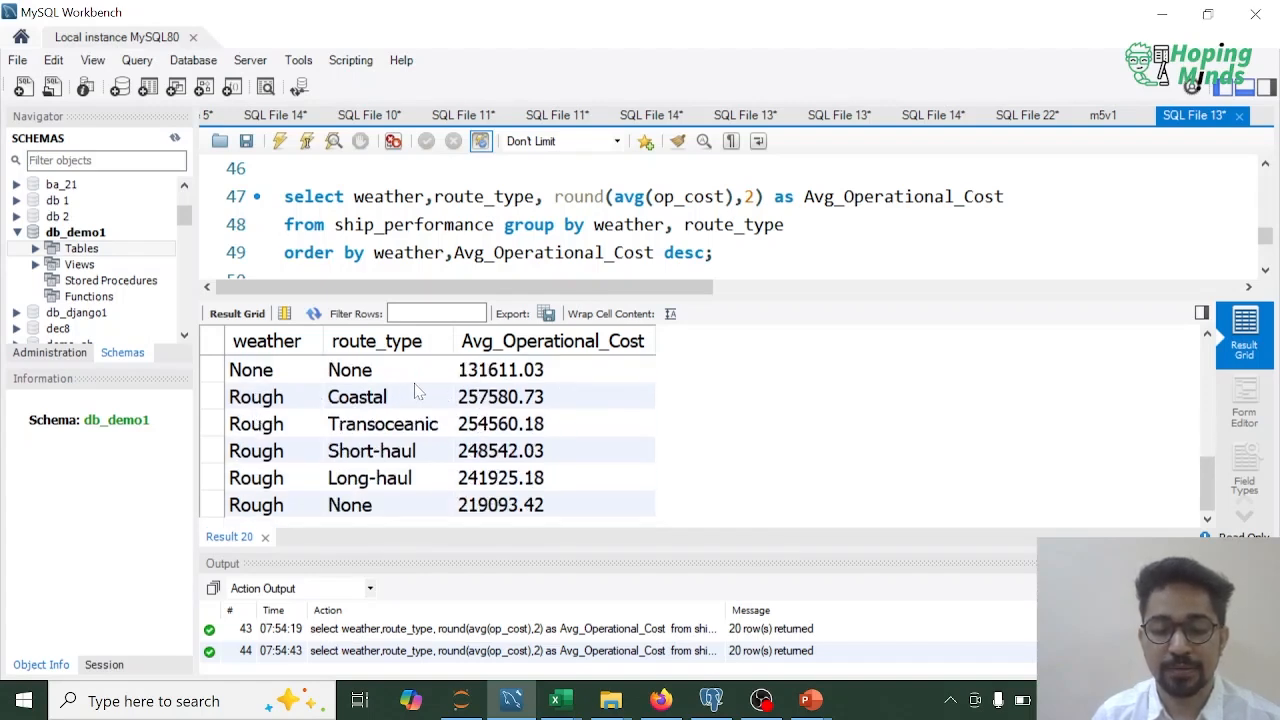
scroll(519, 437, up, 4)
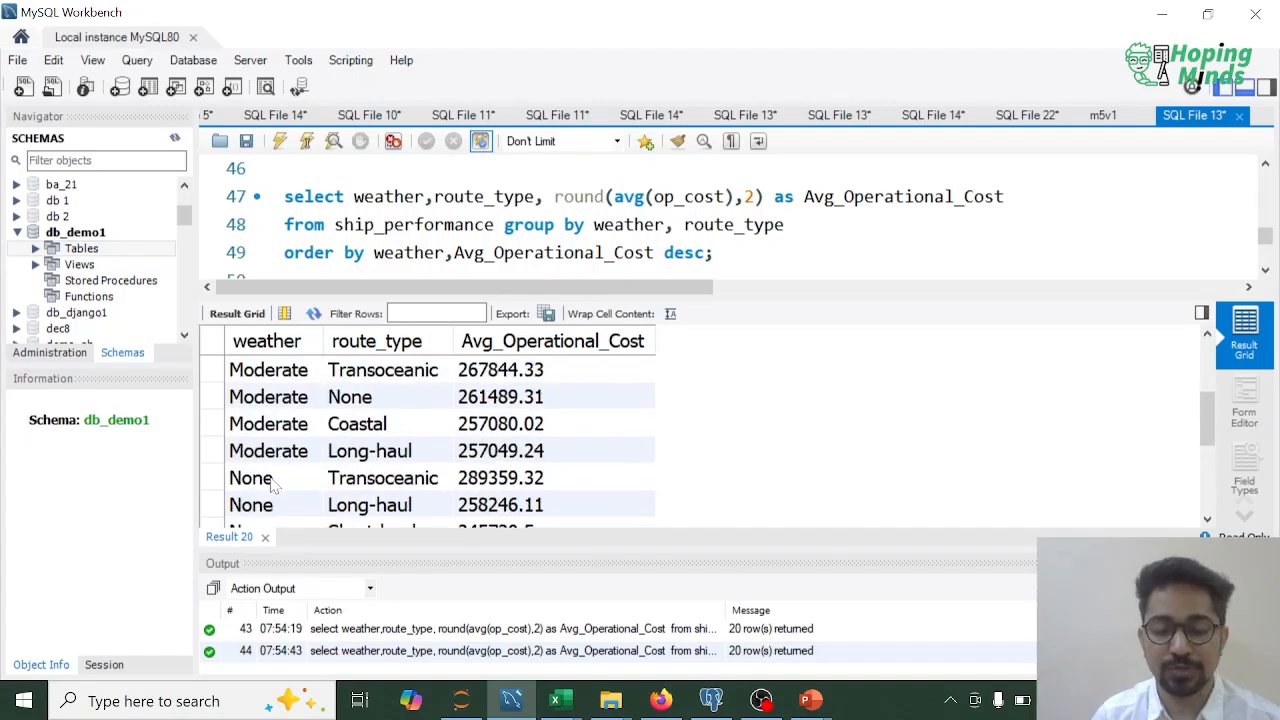
click(489, 486)
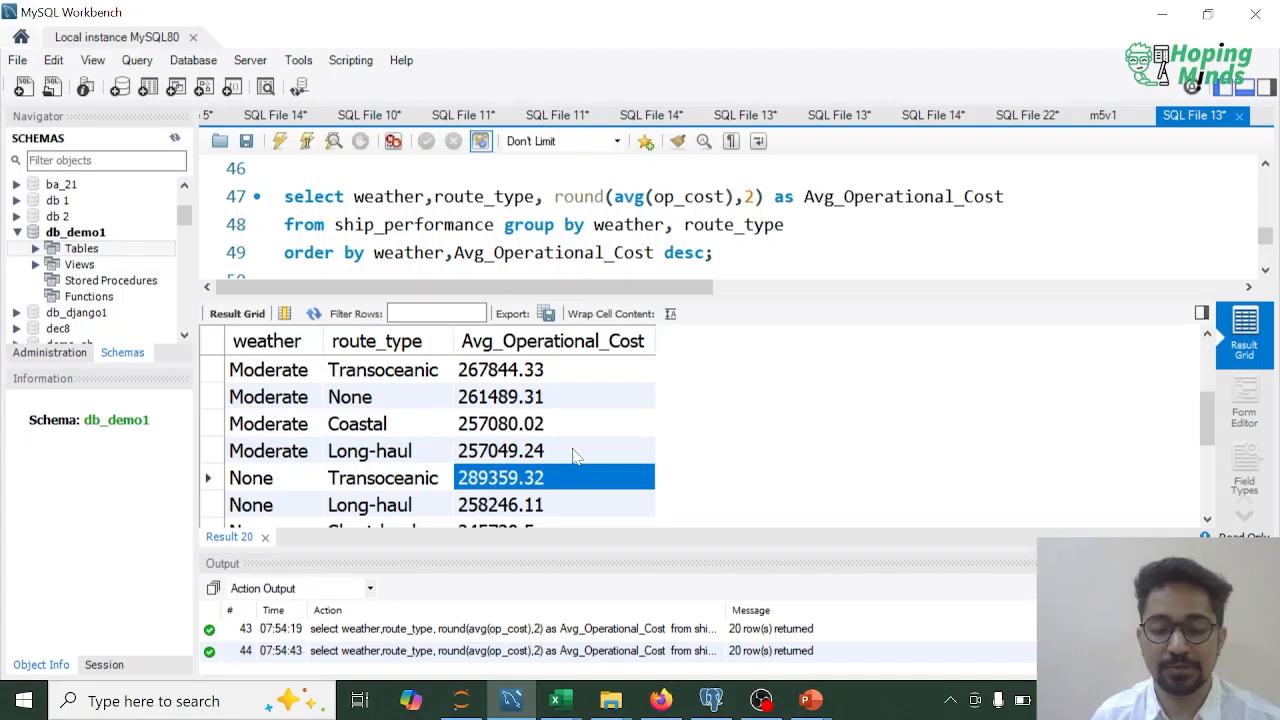
scroll(577, 420, up, 2)
scroll(580, 427, down, 4)
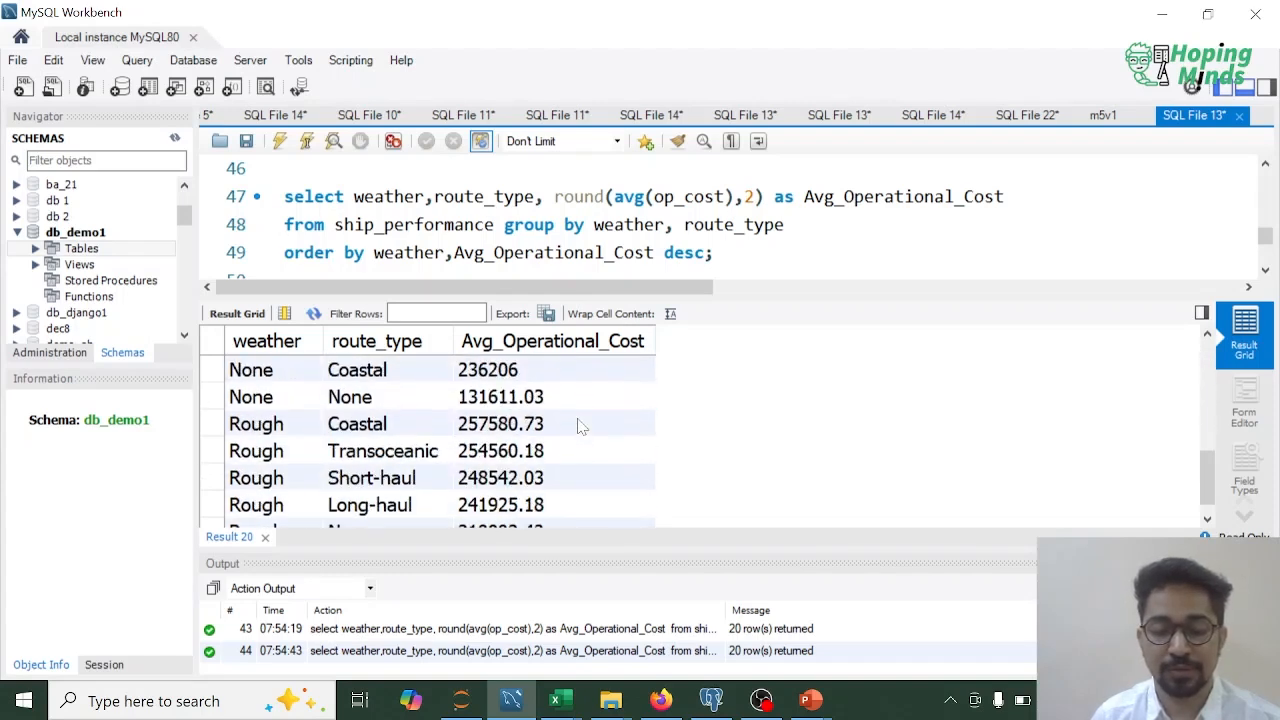
scroll(580, 427, down, 1)
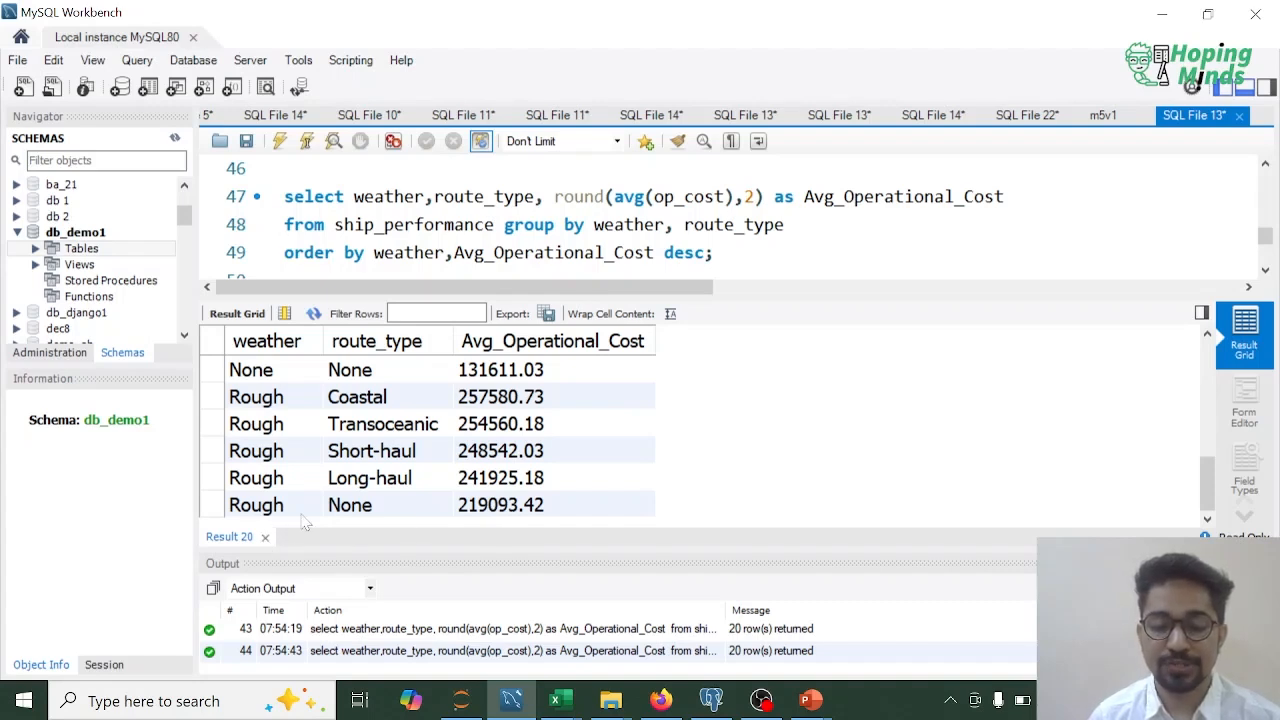
scroll(590, 392, up, 5)
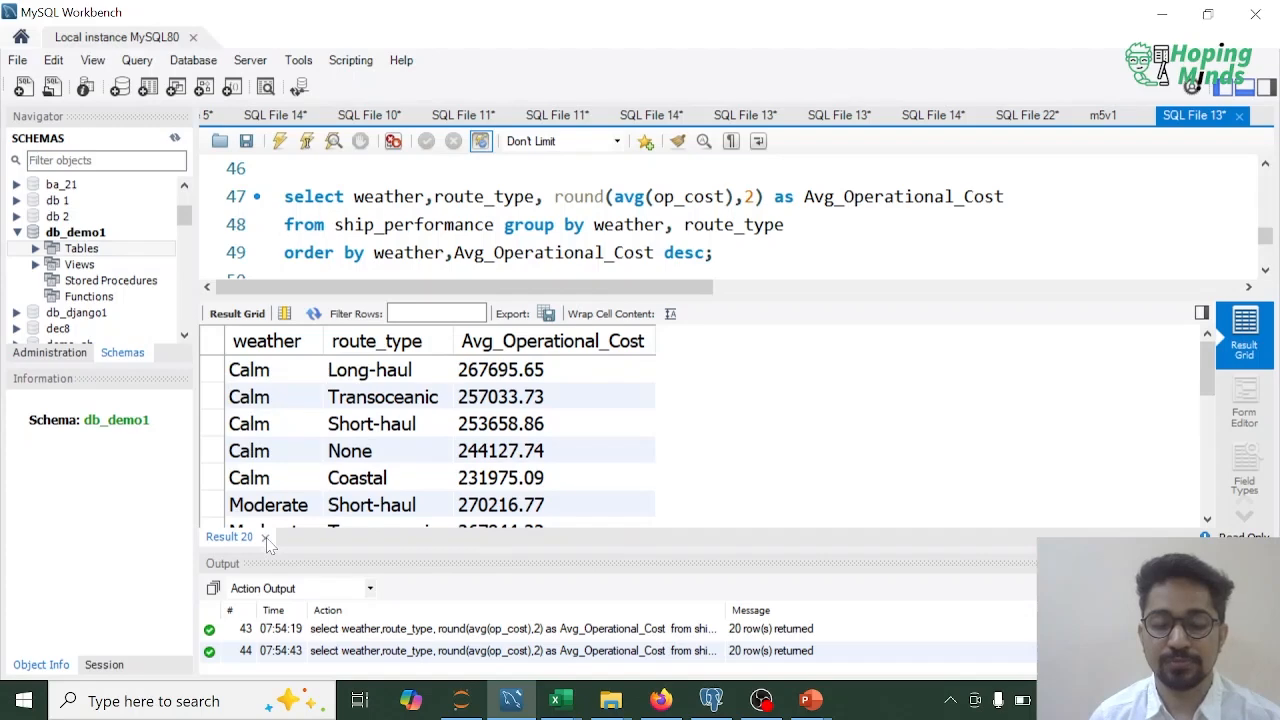
Close the Q4 result and run "select * from ship_performance;" on line 27 to list the whole table.
click(267, 539)
click(300, 308)
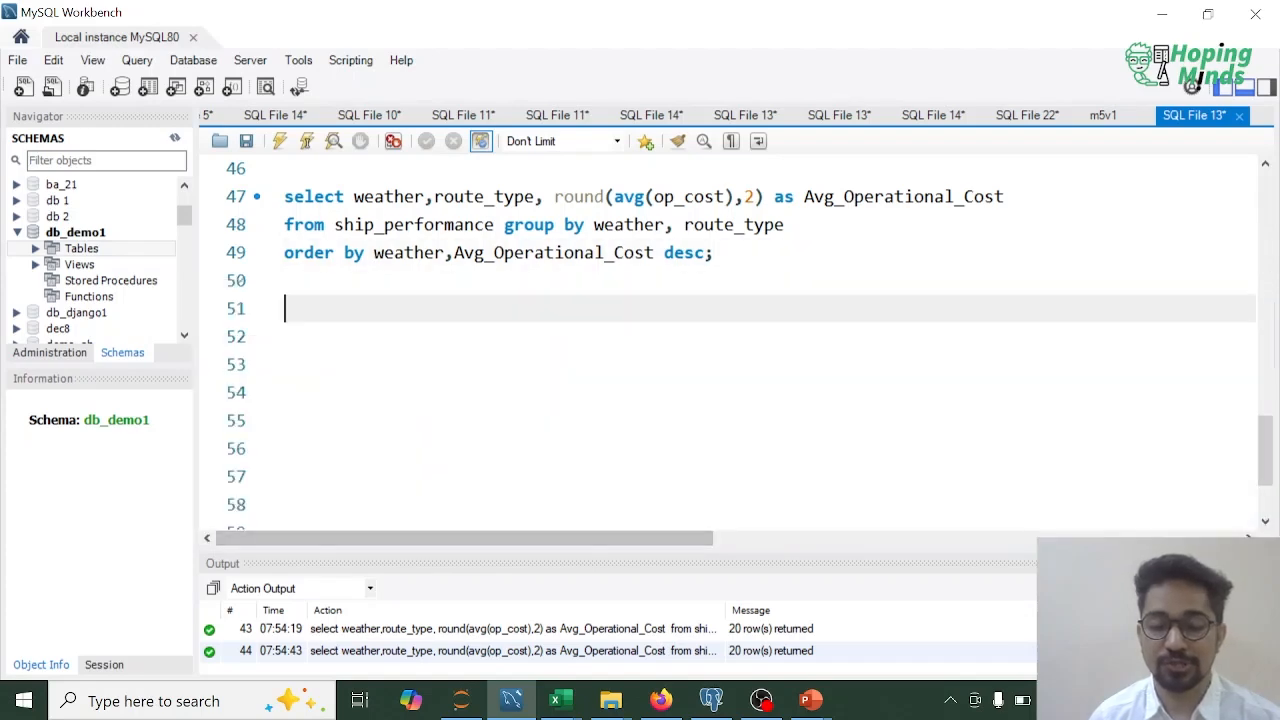
scroll(300, 308, up, 3)
scroll(730, 345, up, 6)
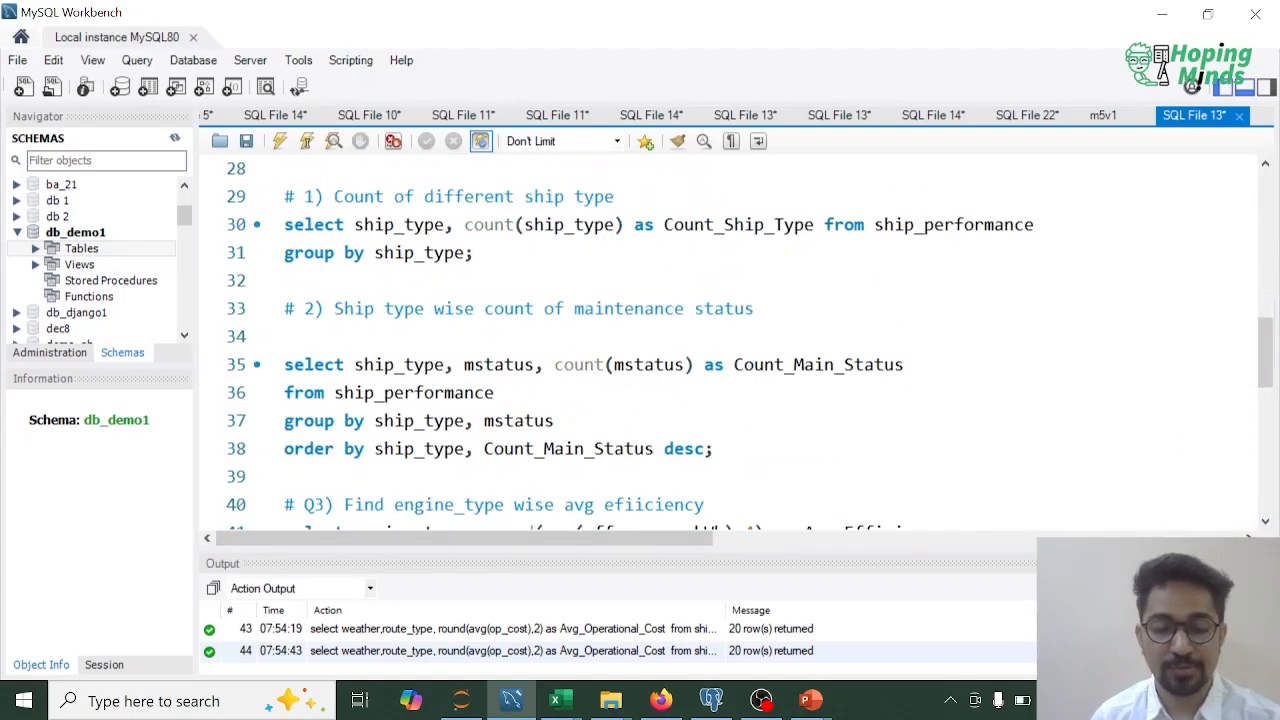
drag(596, 393, 285, 391)
key(ctrl+Return)
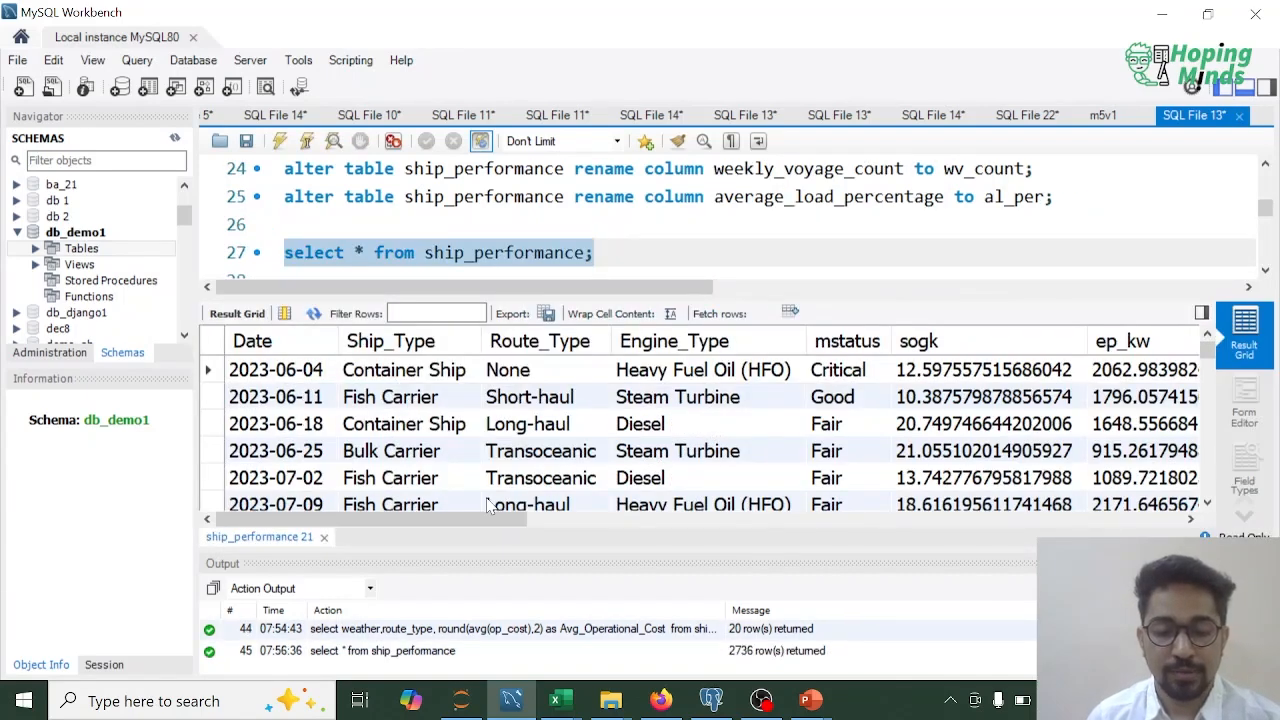
Examine the table's columns from Date through al_per in the result, then close the result.
drag(463, 530, 418, 530)
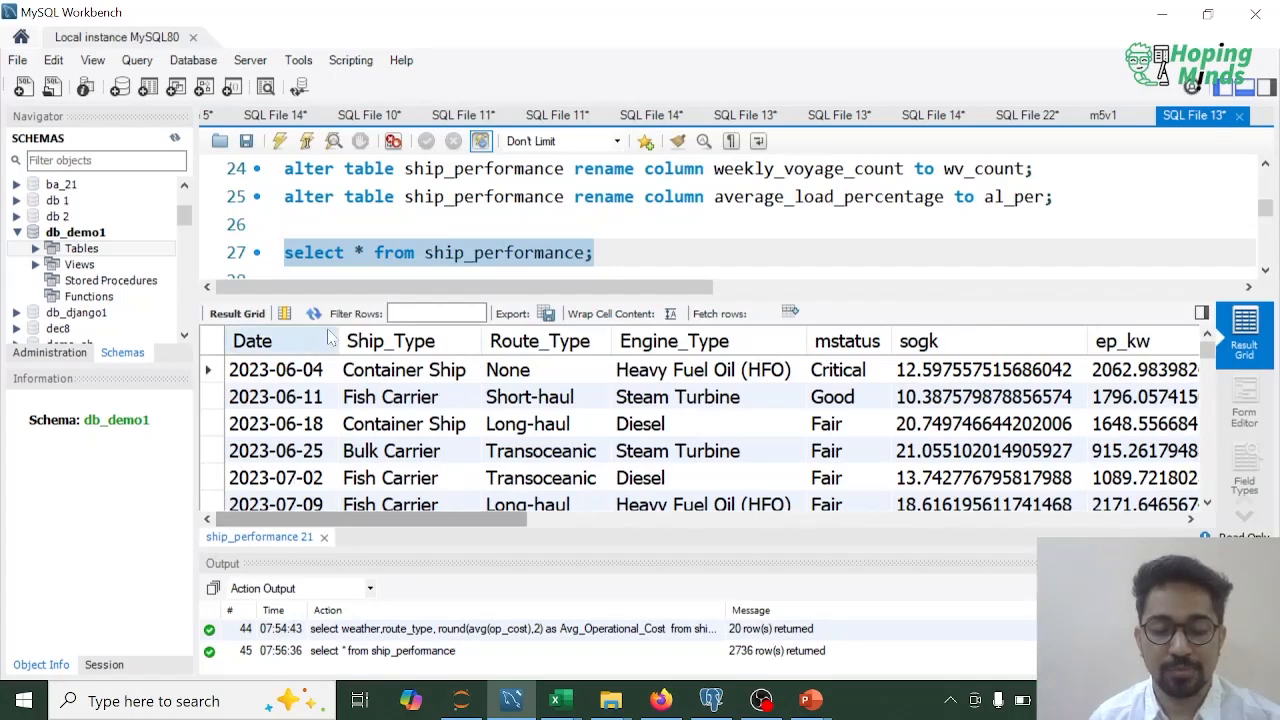
scroll(288, 458, down, 3)
scroll(288, 458, up, 3)
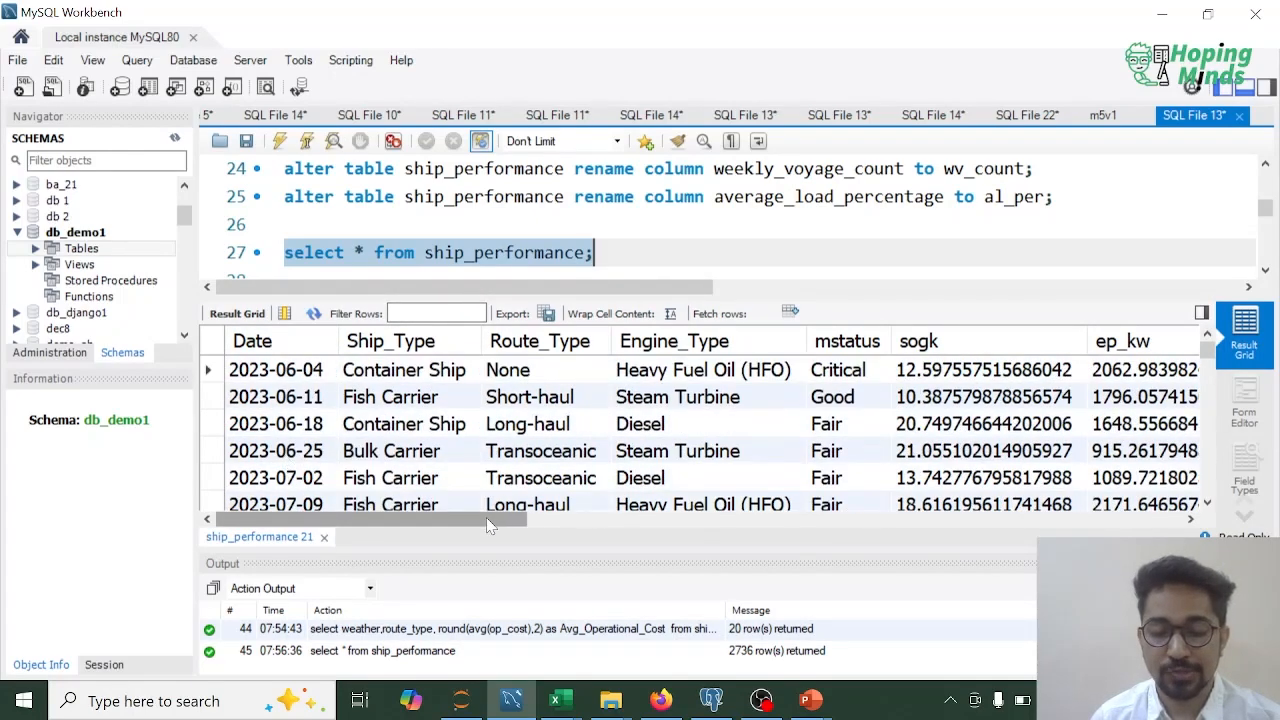
drag(486, 519, 1010, 527)
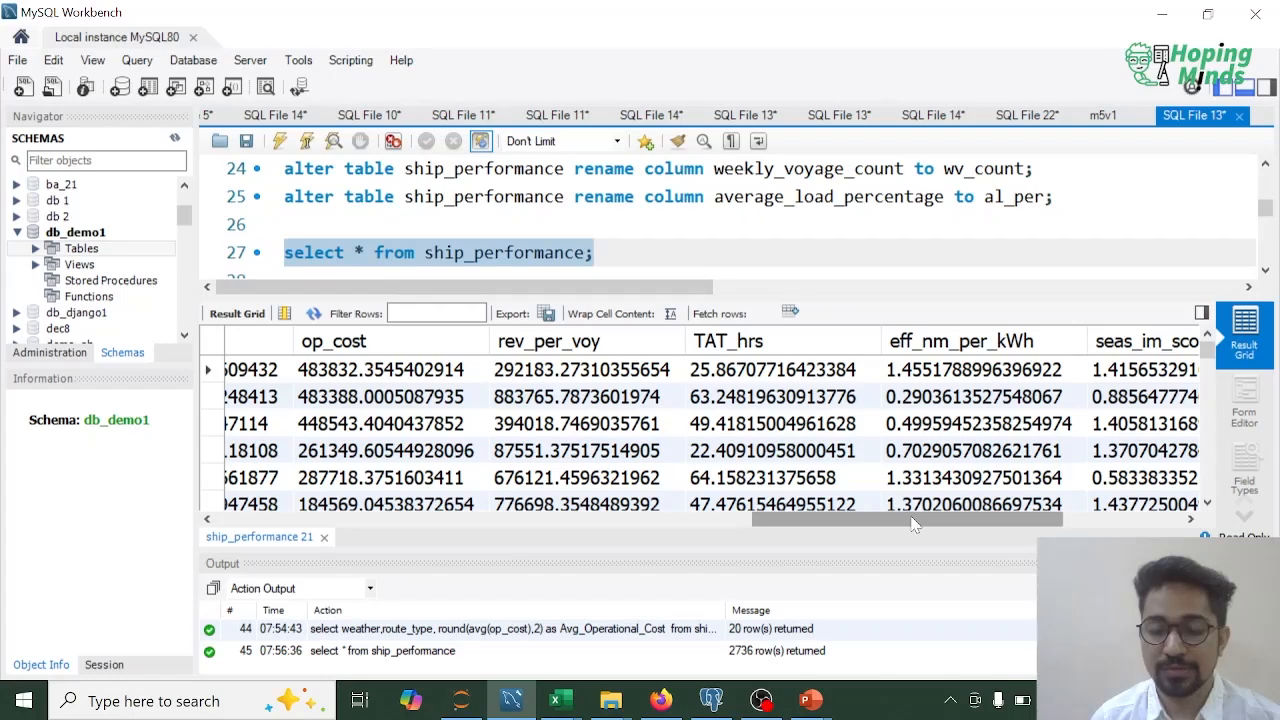
drag(912, 524, 1058, 522)
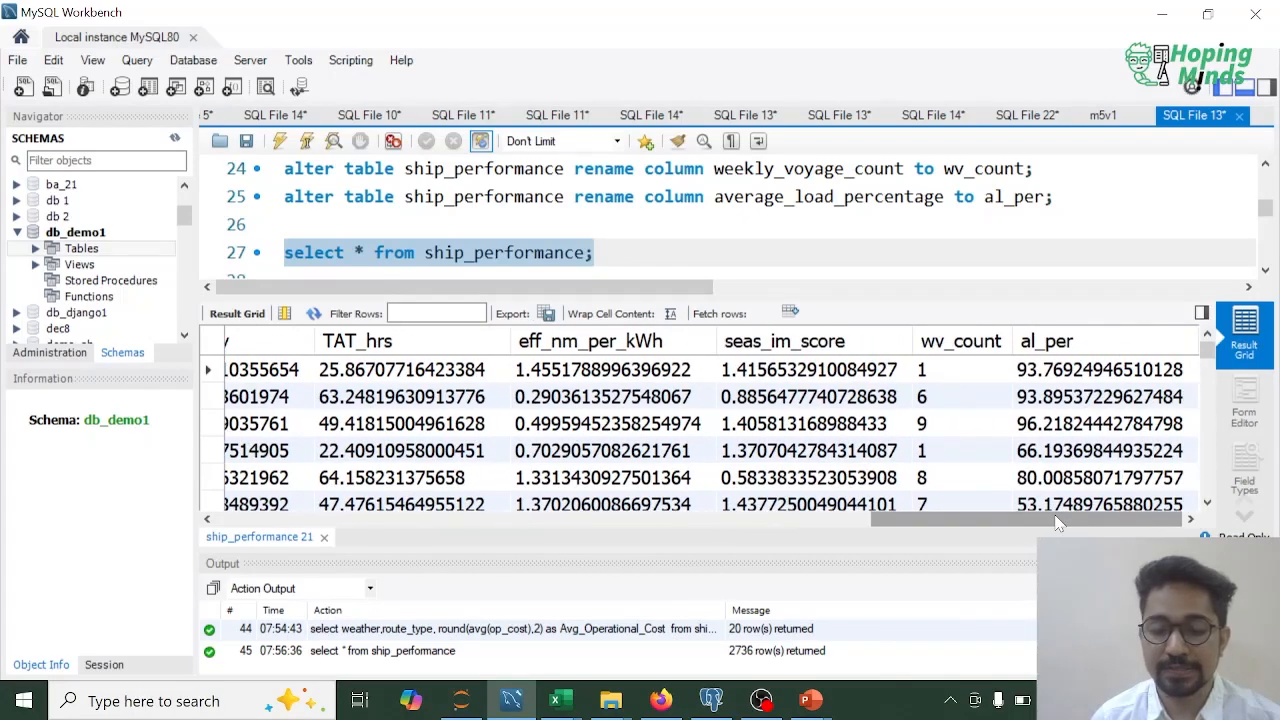
click(324, 537)
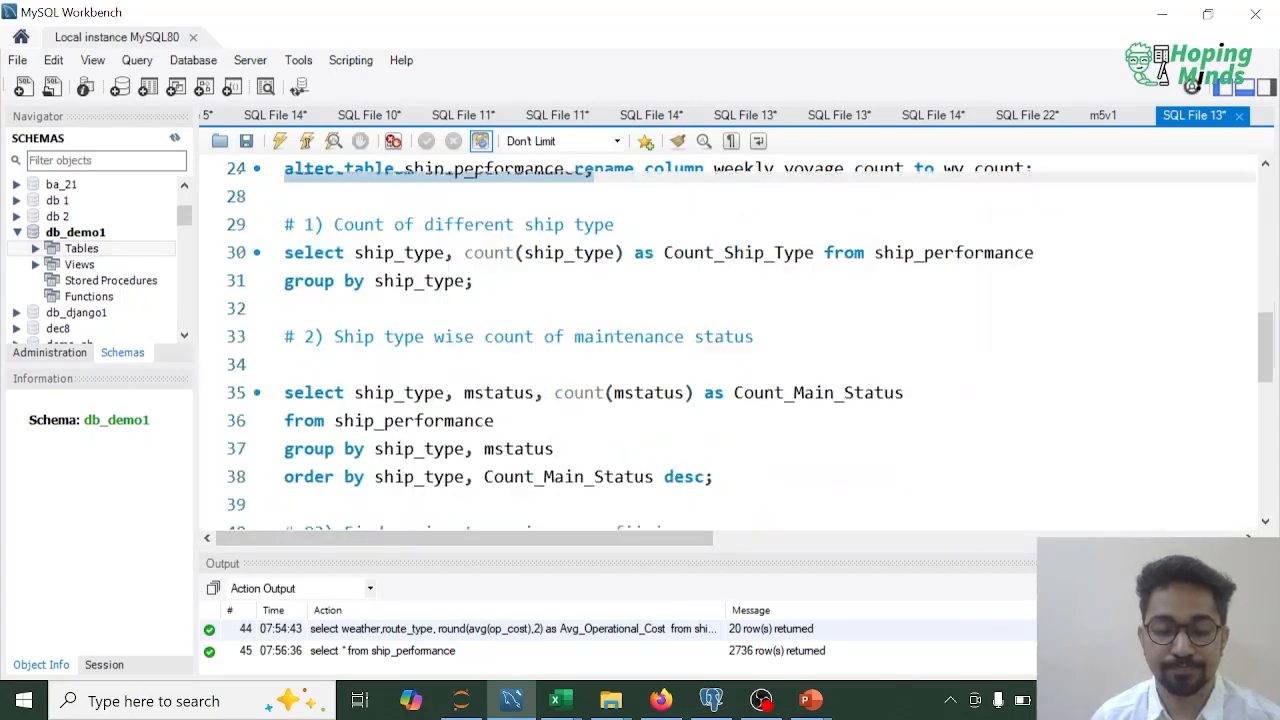
Start a new comment on line 53 below the Q4 query reading "# Q5) Find yera and month wise".
scroll(730, 345, down, 8)
scroll(730, 345, up, 2)
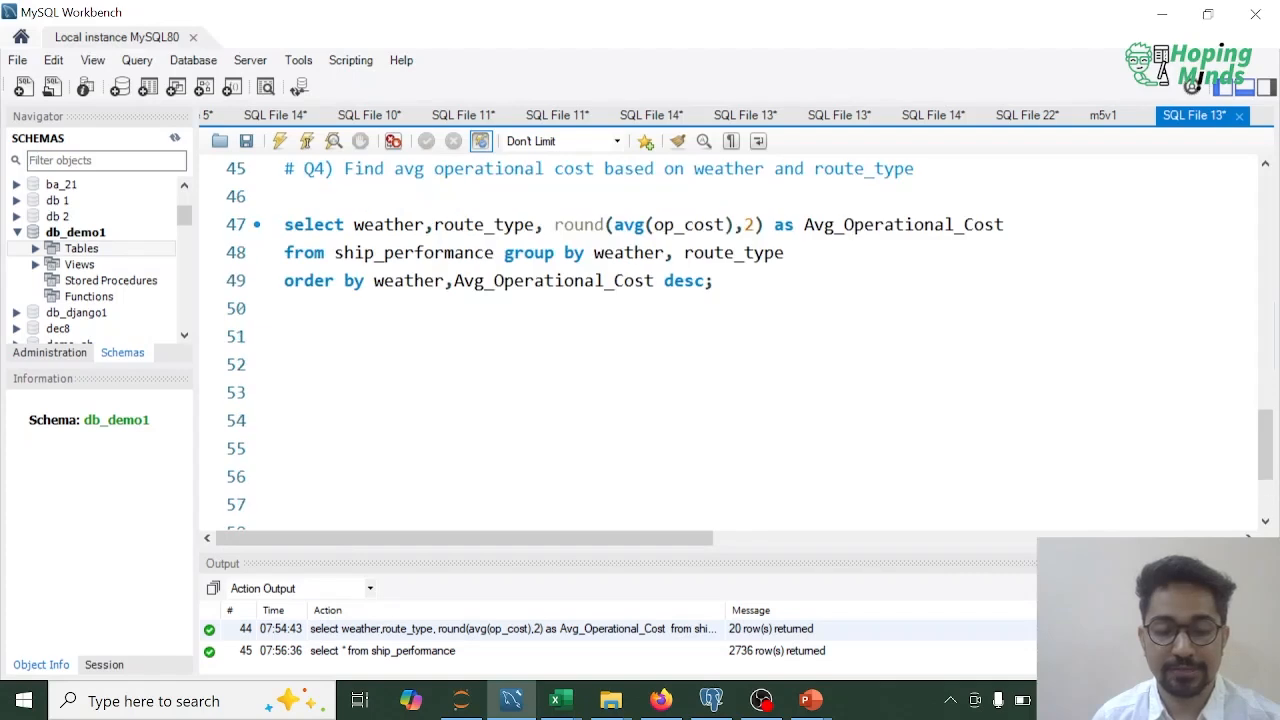
click(288, 477)
text(# Q)
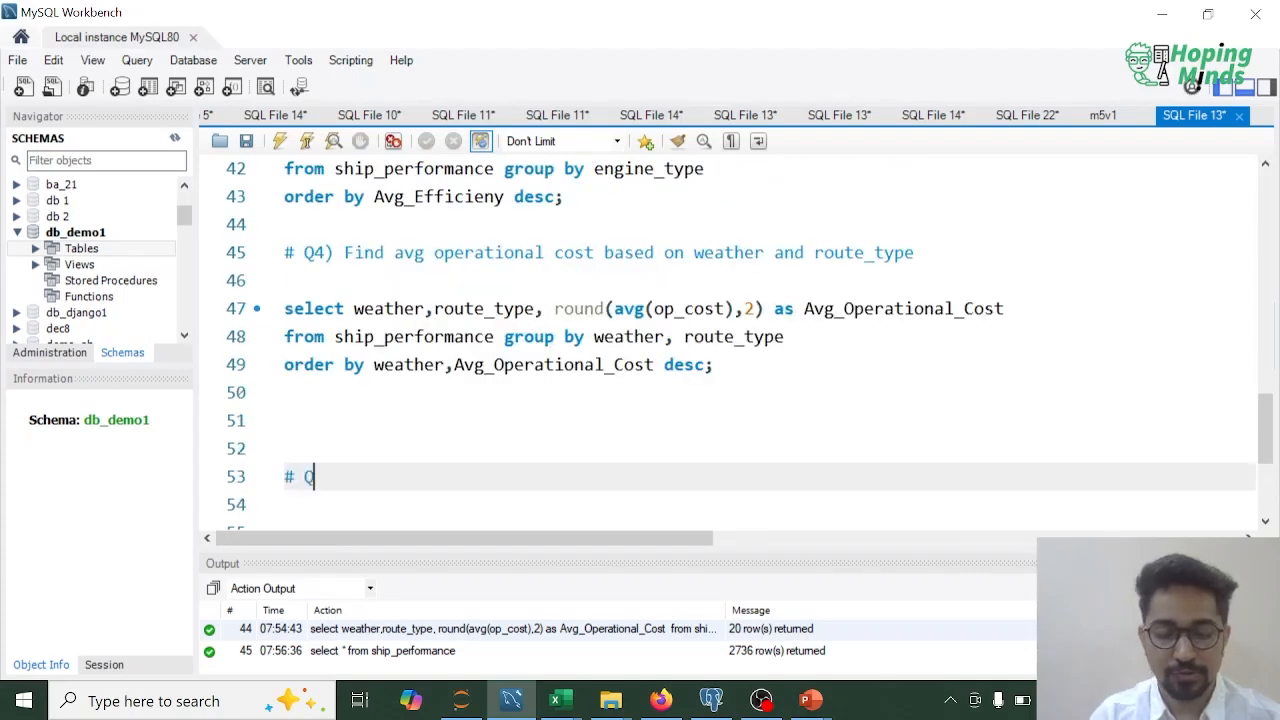
text(5) Fin yera)
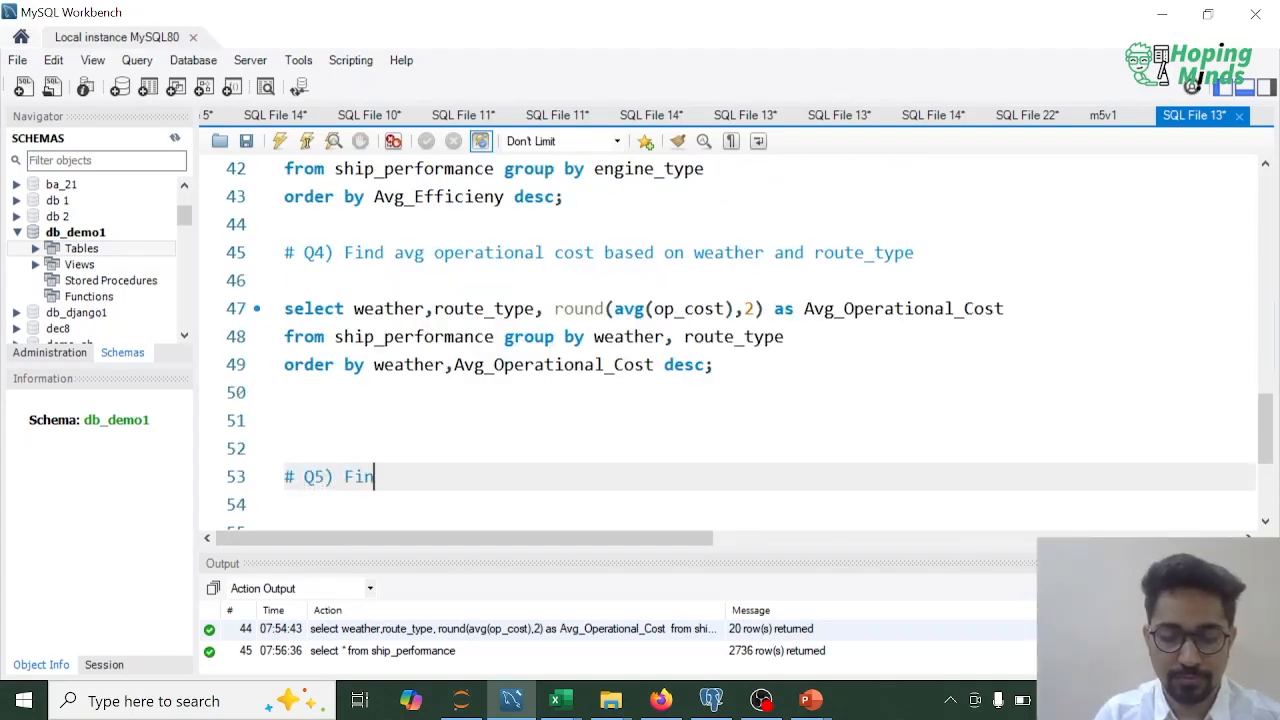
key(BackSpace)
key(BackSpace)
key(BackSpace)
key(BackSpace)
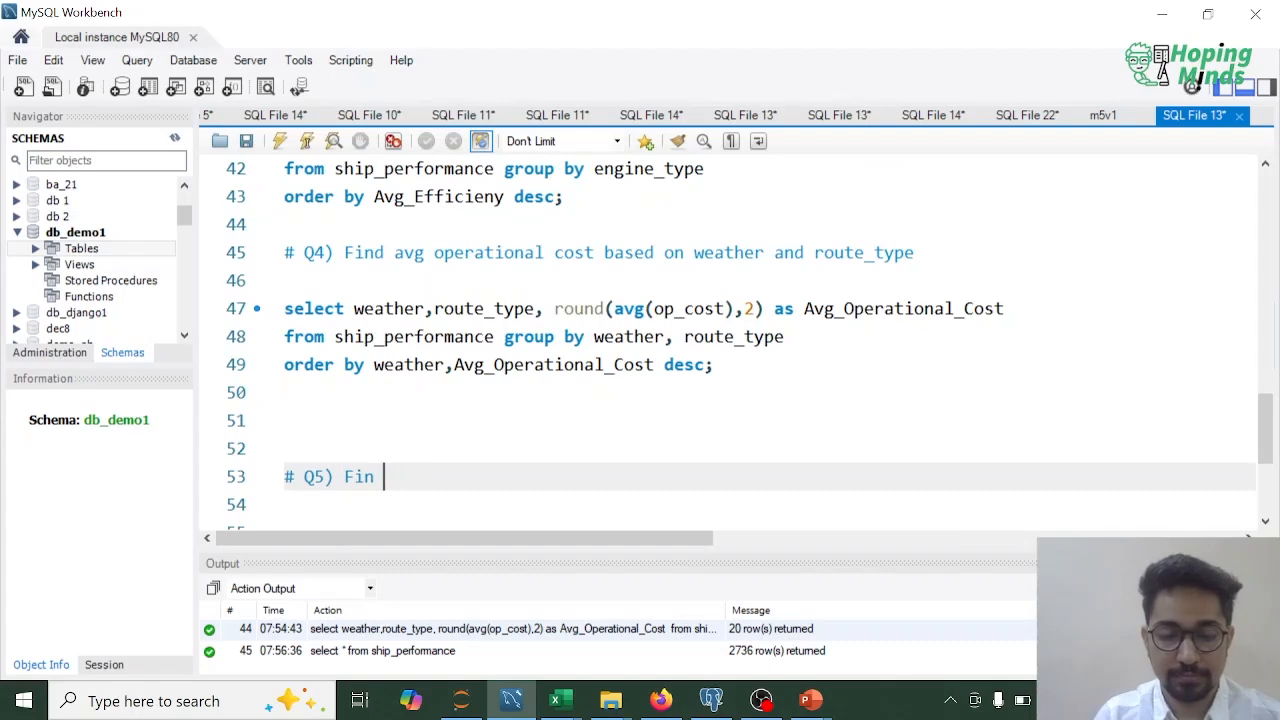
text(yera and mont)
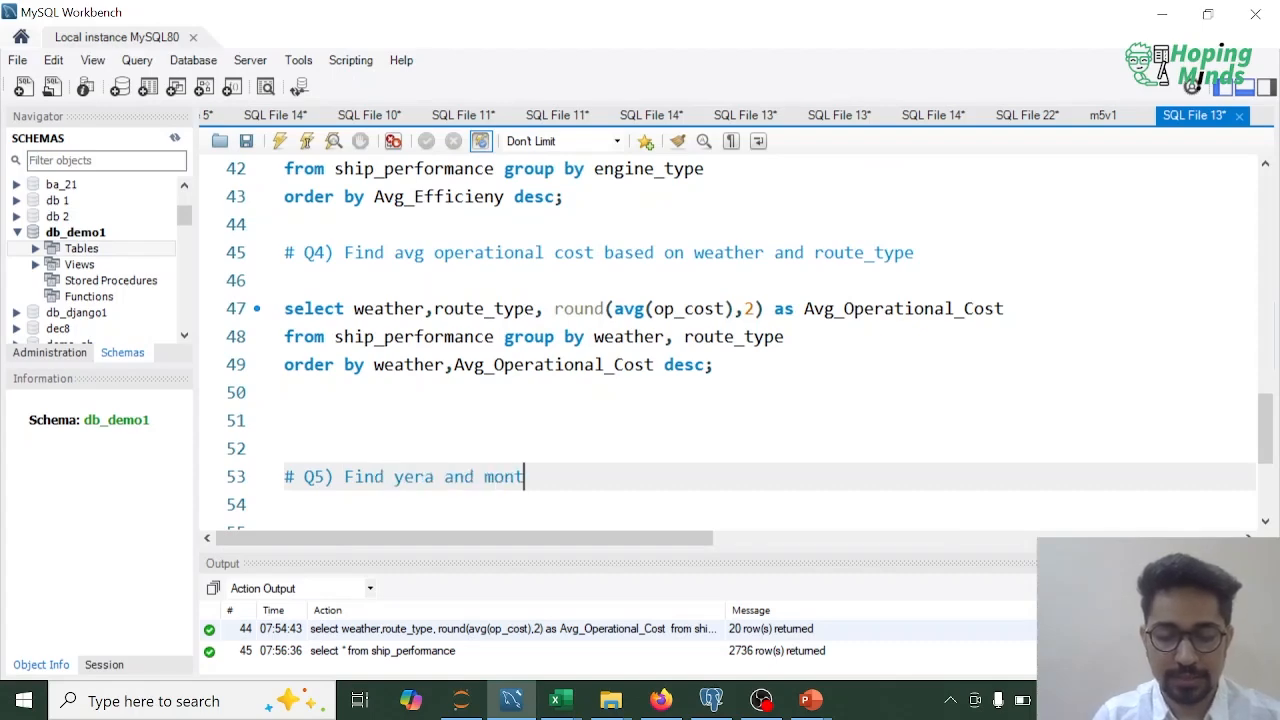
text(h wise)
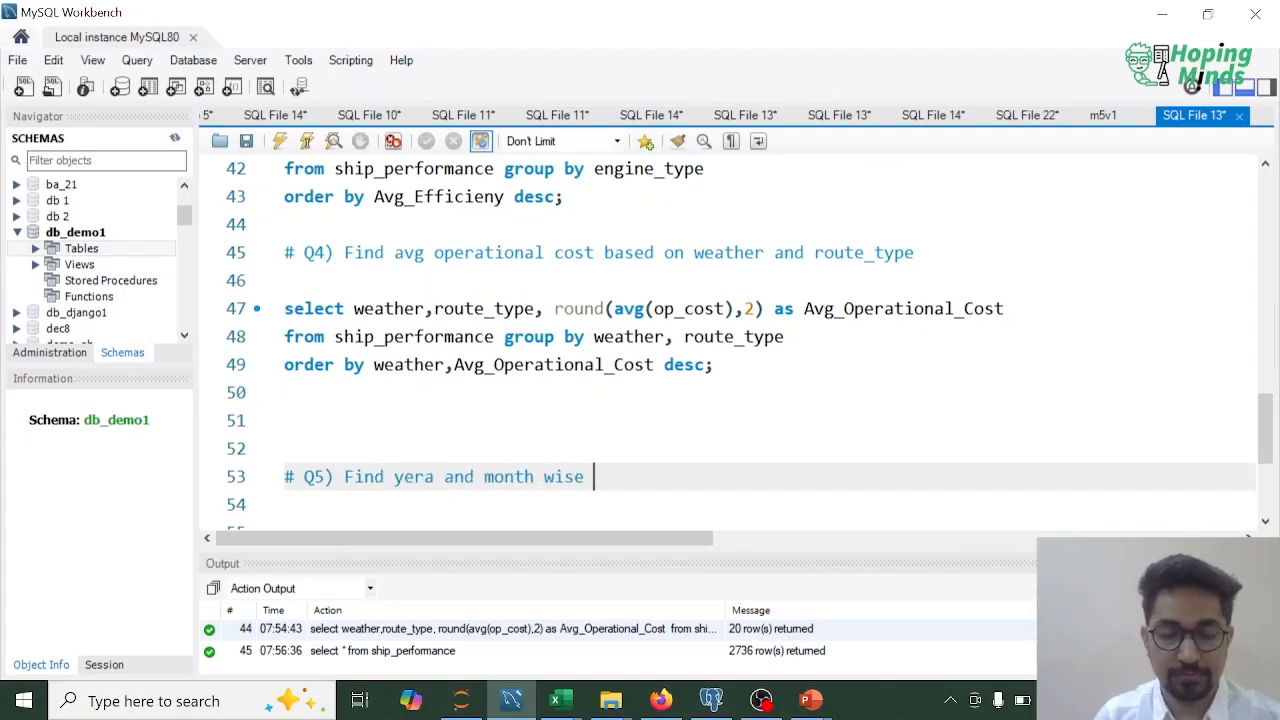
Complete the Q5 comment with "avg seasonal impact score", fixing the spelling of "impact".
scroll(730, 340, up, 3)
scroll(730, 340, down, 3)
text(avg)
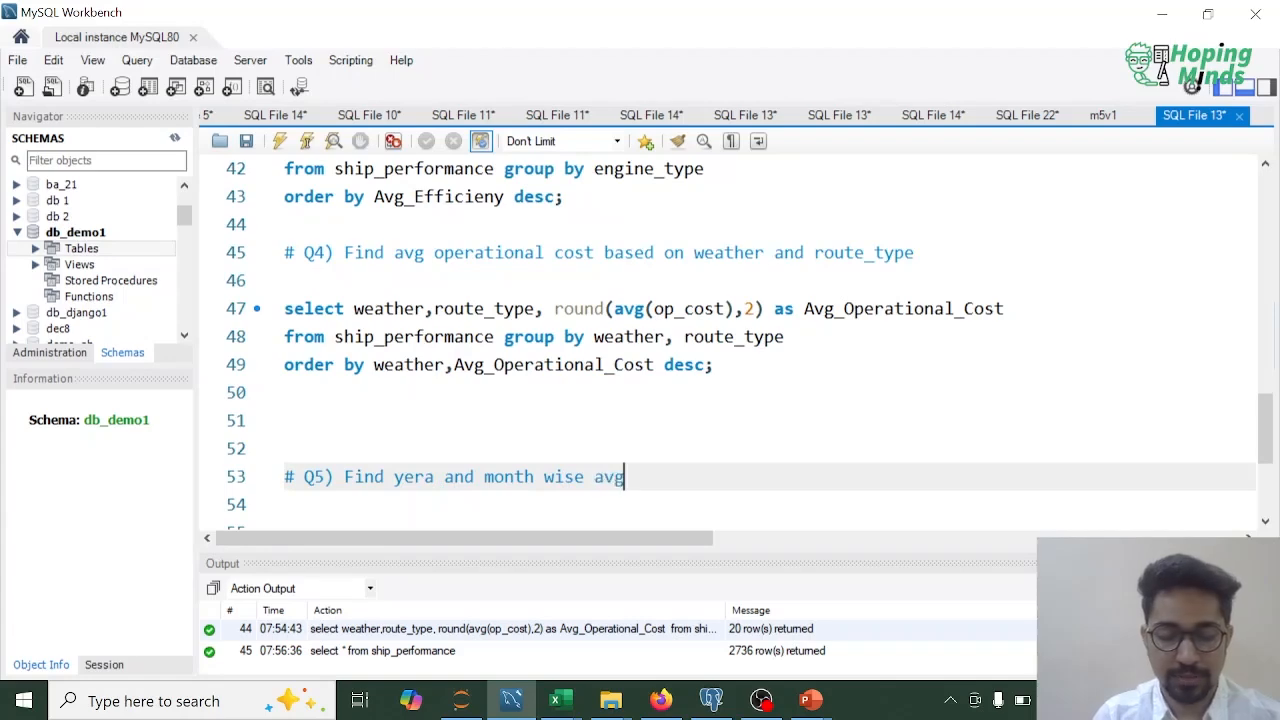
text( seasonal i)
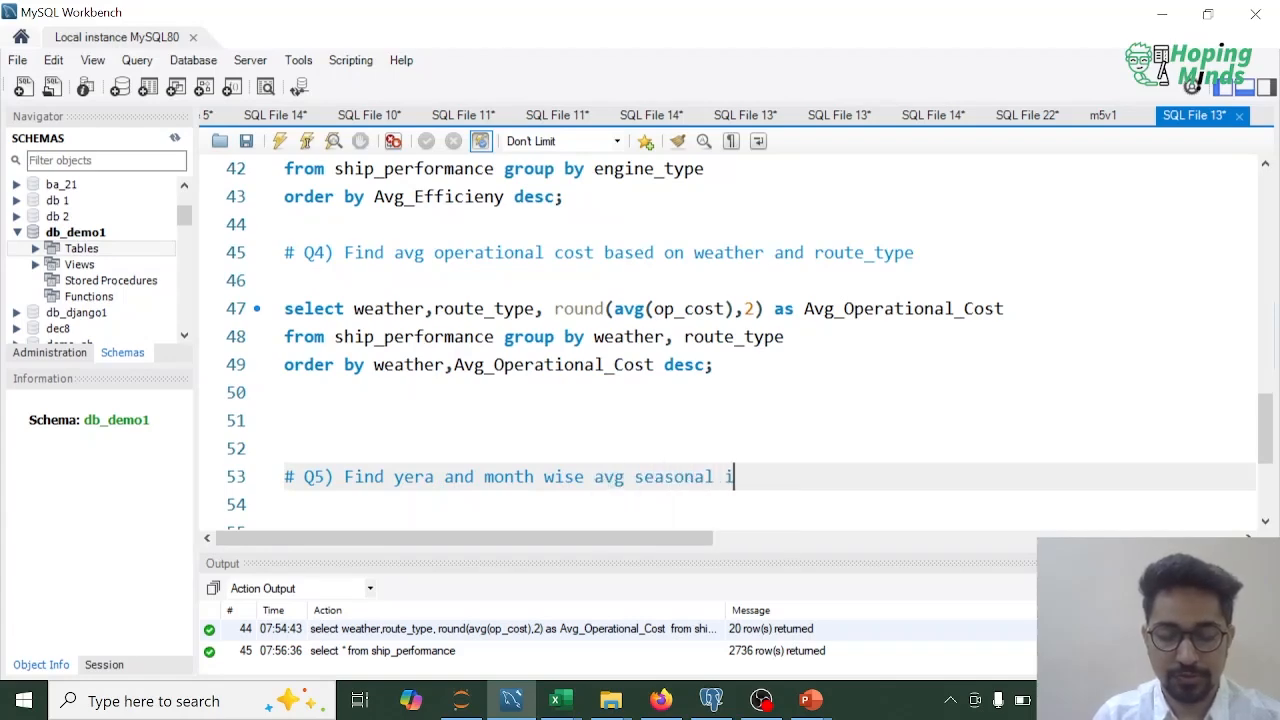
text(pact score)
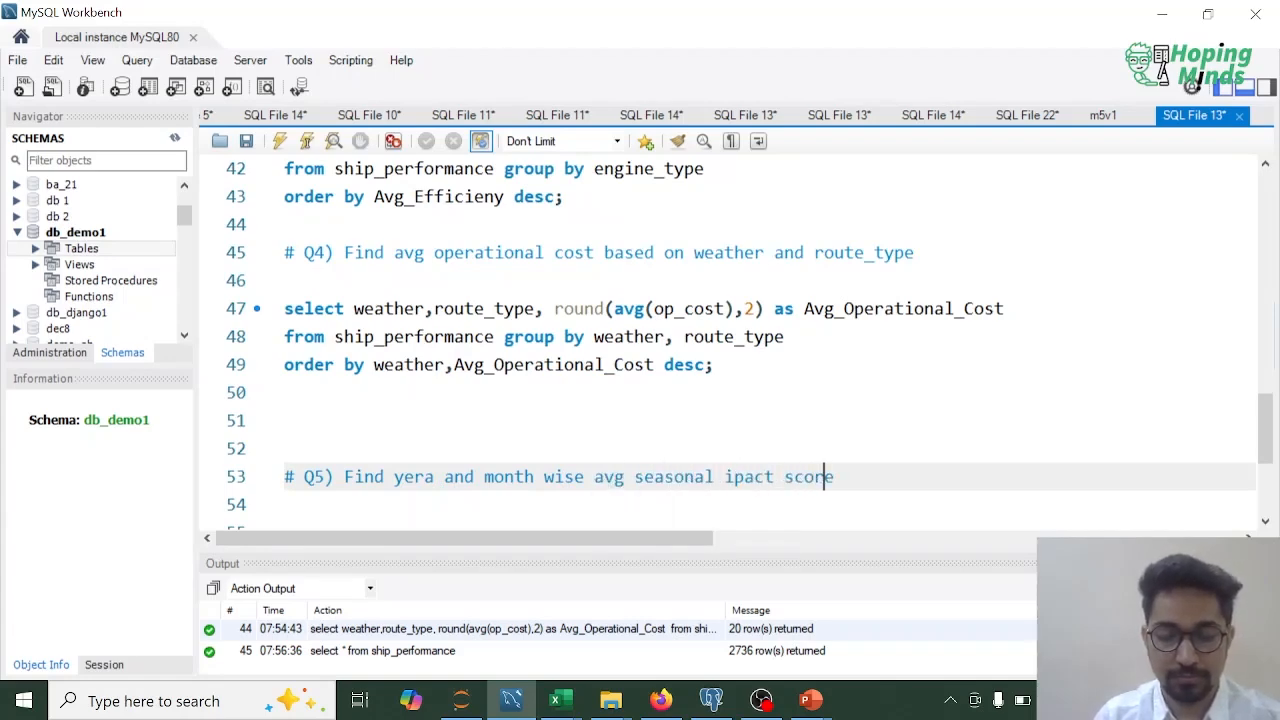
click(784, 476)
text(m)
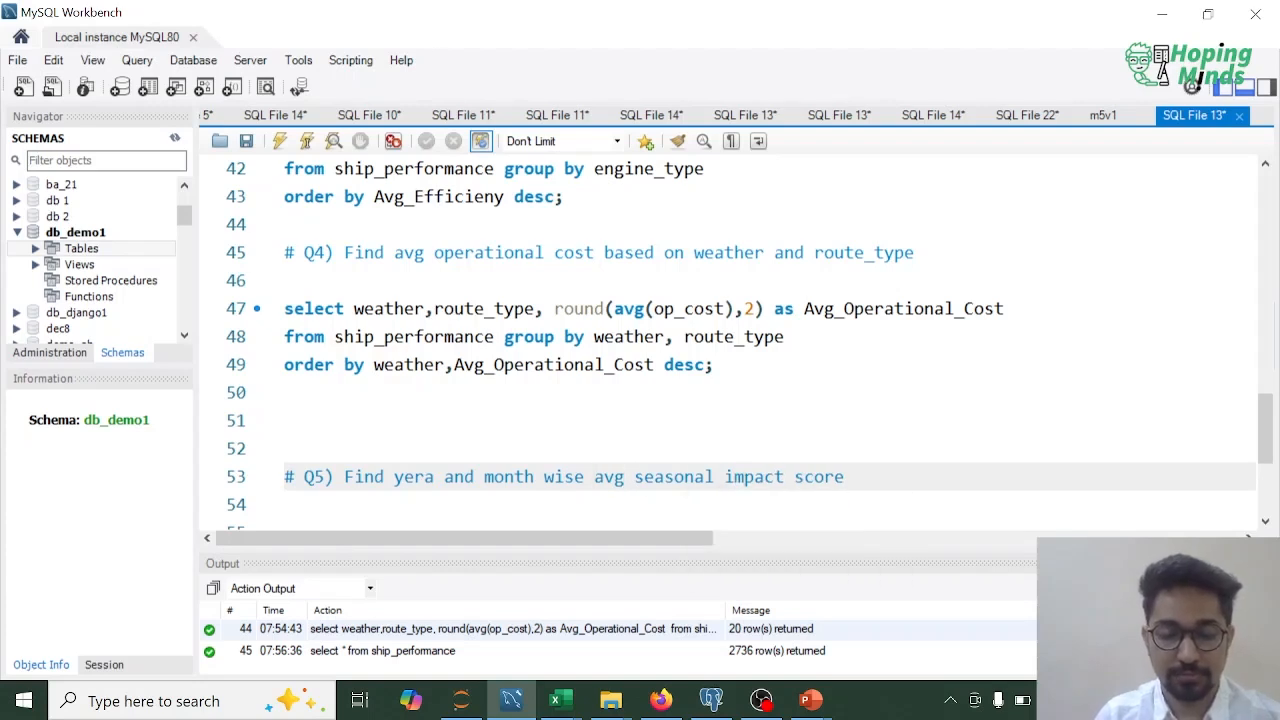
Insert "and" before "avg" in the Q5 comment and correct the misspelled word after "Find" to "year".
click(596, 476)
text(and avg)
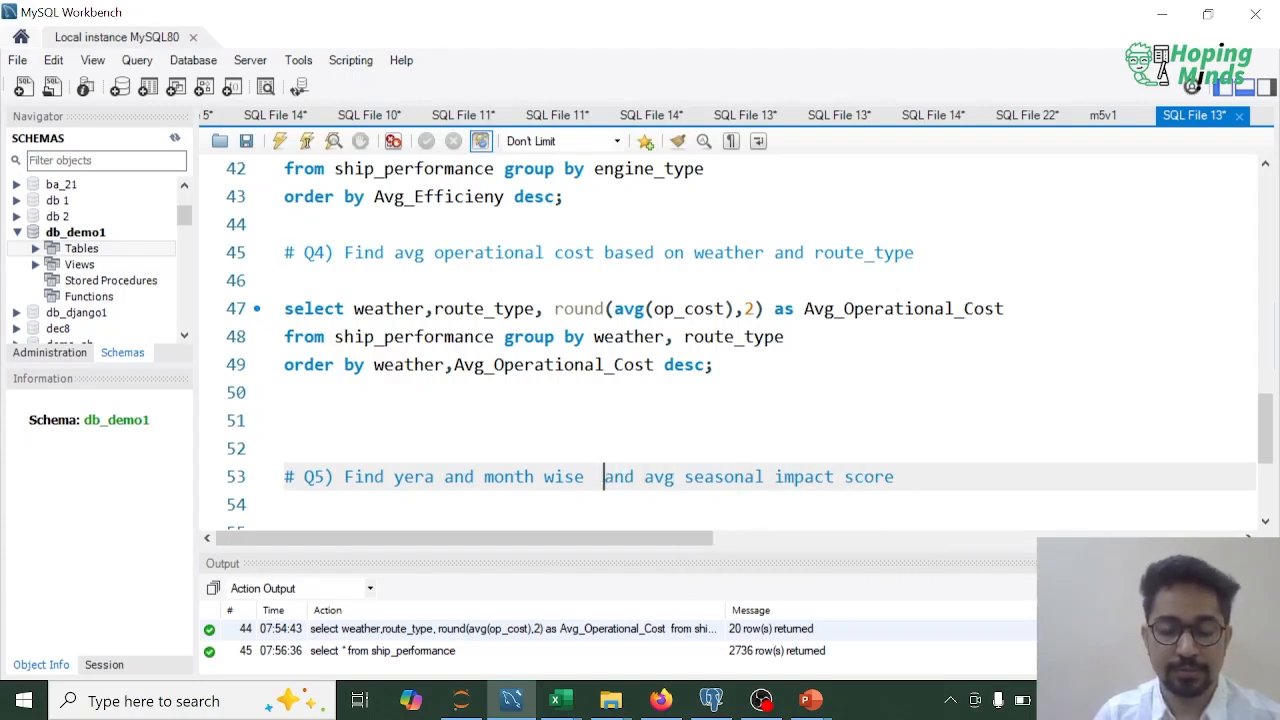
click(434, 476)
key(BackSpace)
key(BackSpace)
text(ar)
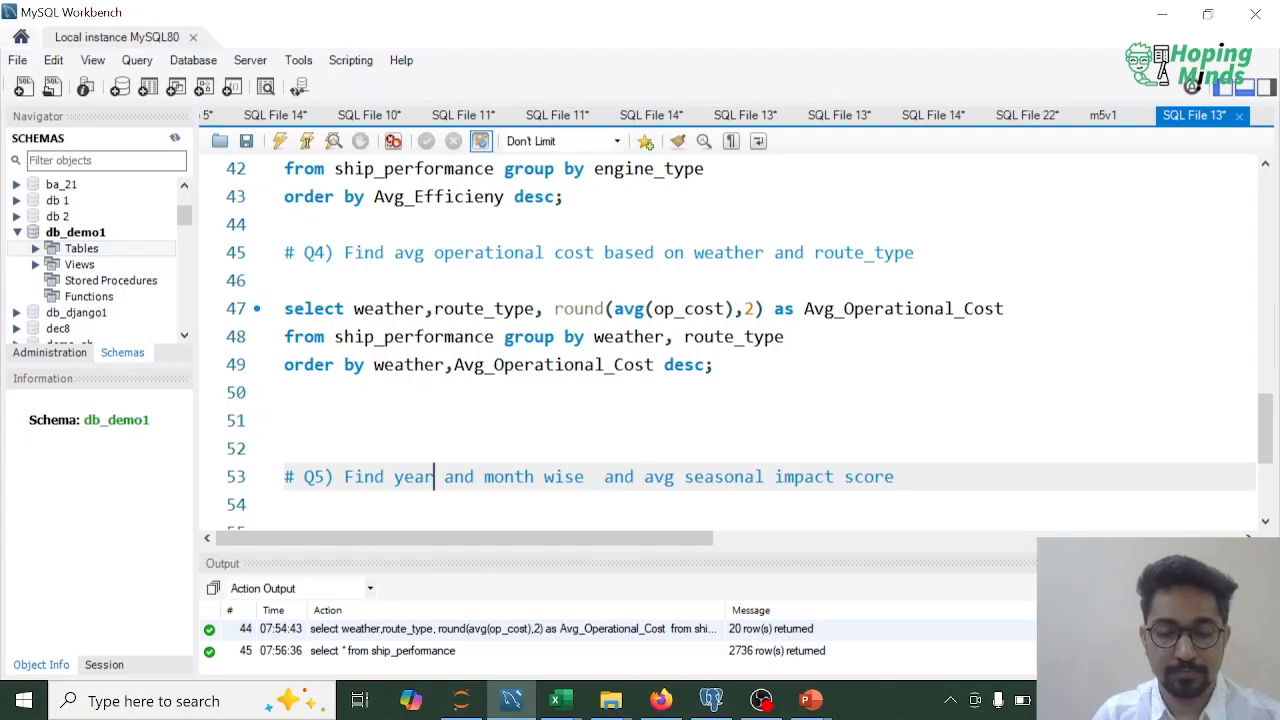
Rerun "select * from ship_performance;" and look through the columns for the revenue per voyage field.
scroll(640, 400, up, 8)
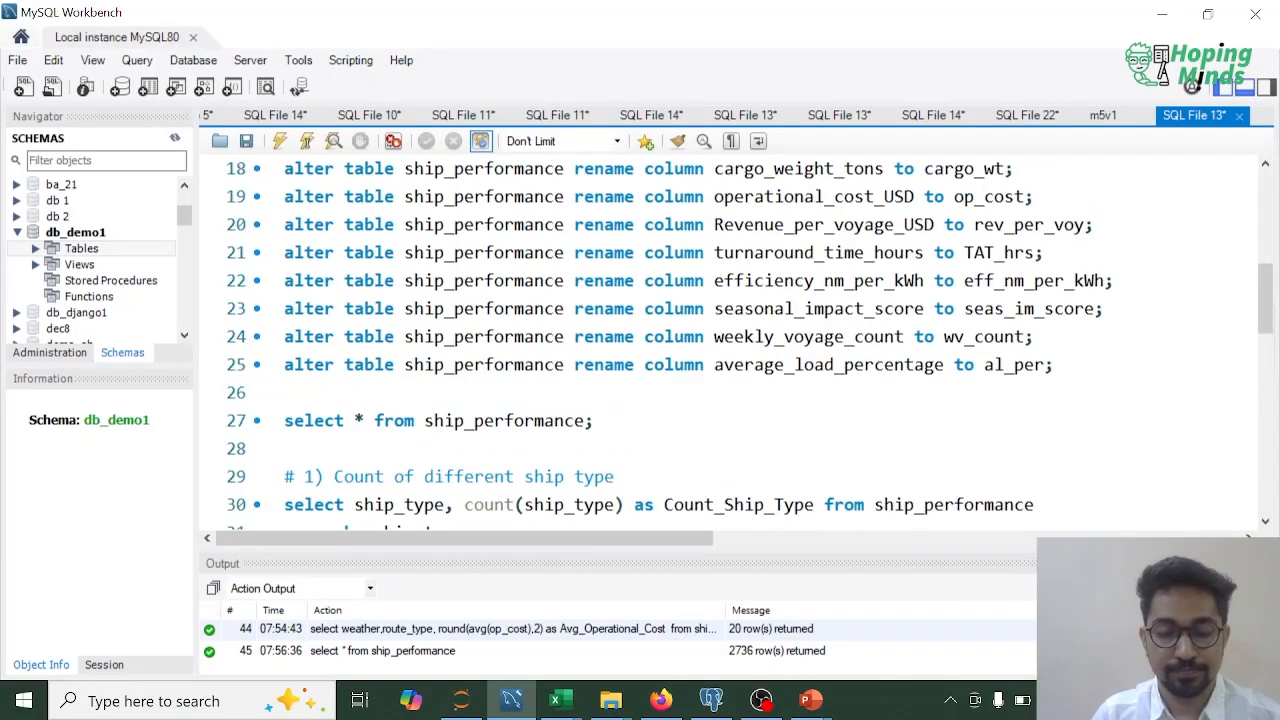
click(600, 420)
key(ctrl+Return)
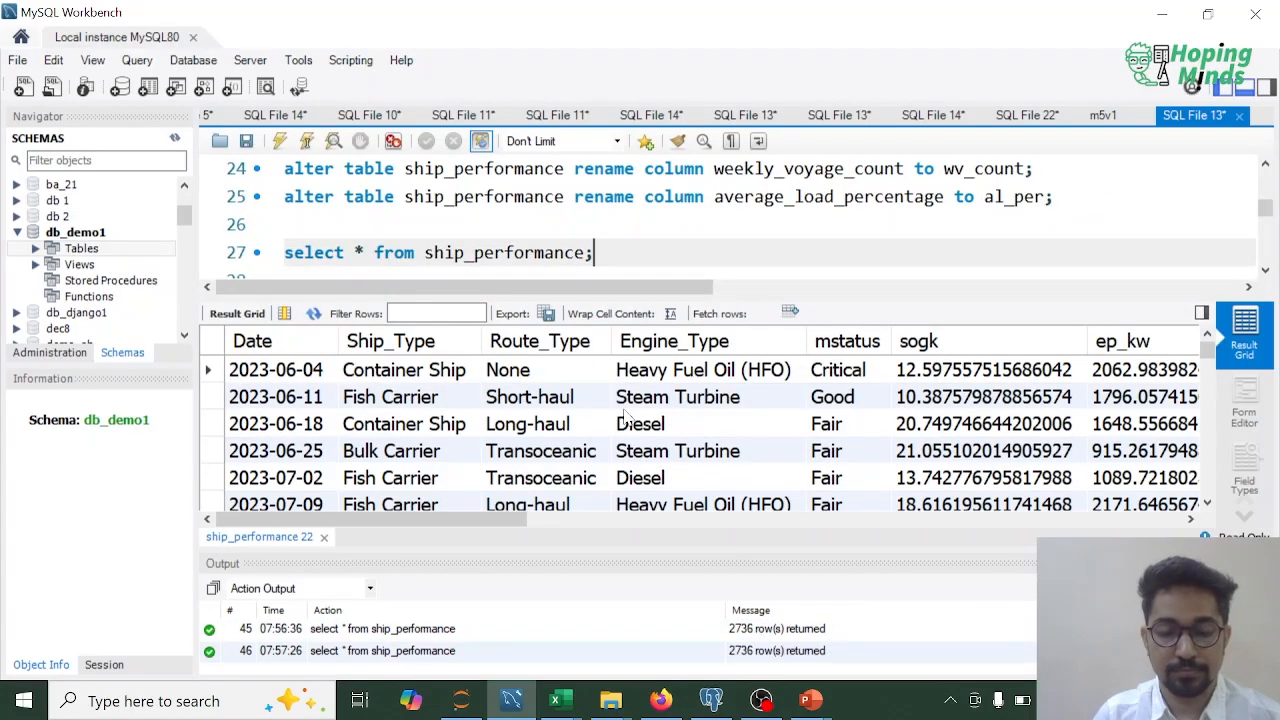
drag(449, 520, 862, 525)
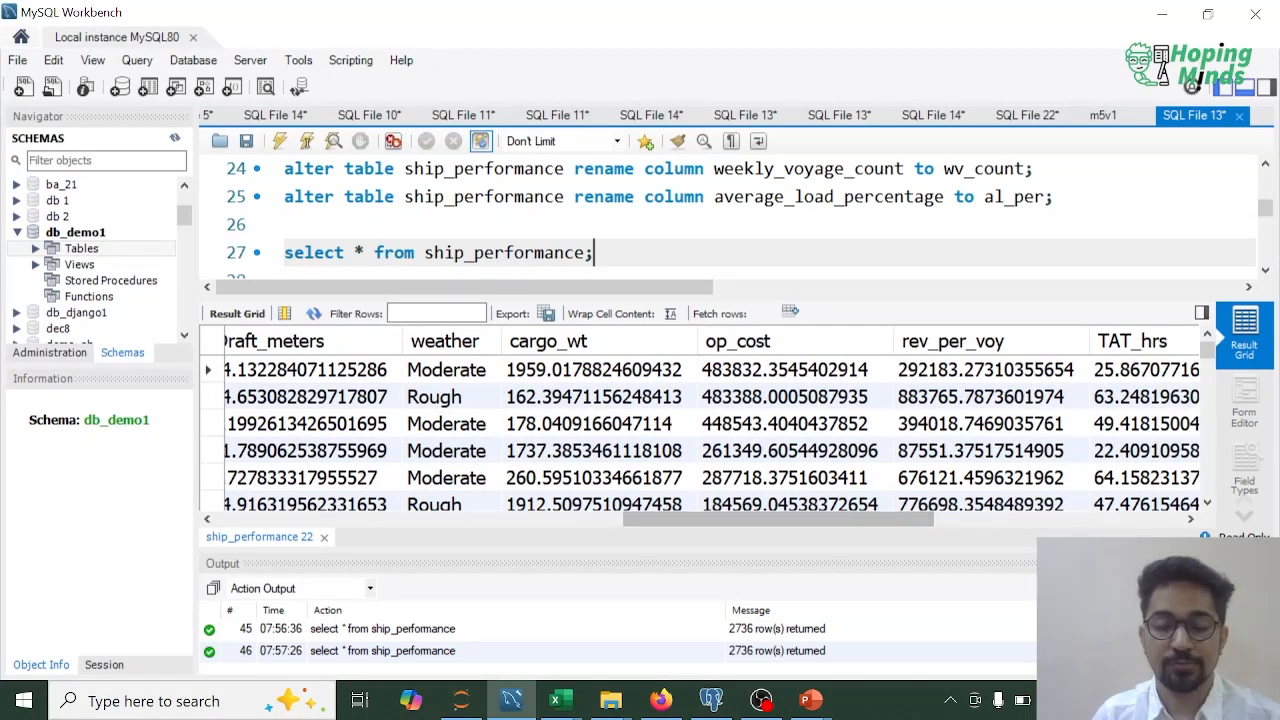
Insert "revenue_per_voyage" after "month wise" in the Q5 comment and remove the stray "alter" from line 54.
scroll(730, 210, down, 2)
scroll(730, 210, down, 7)
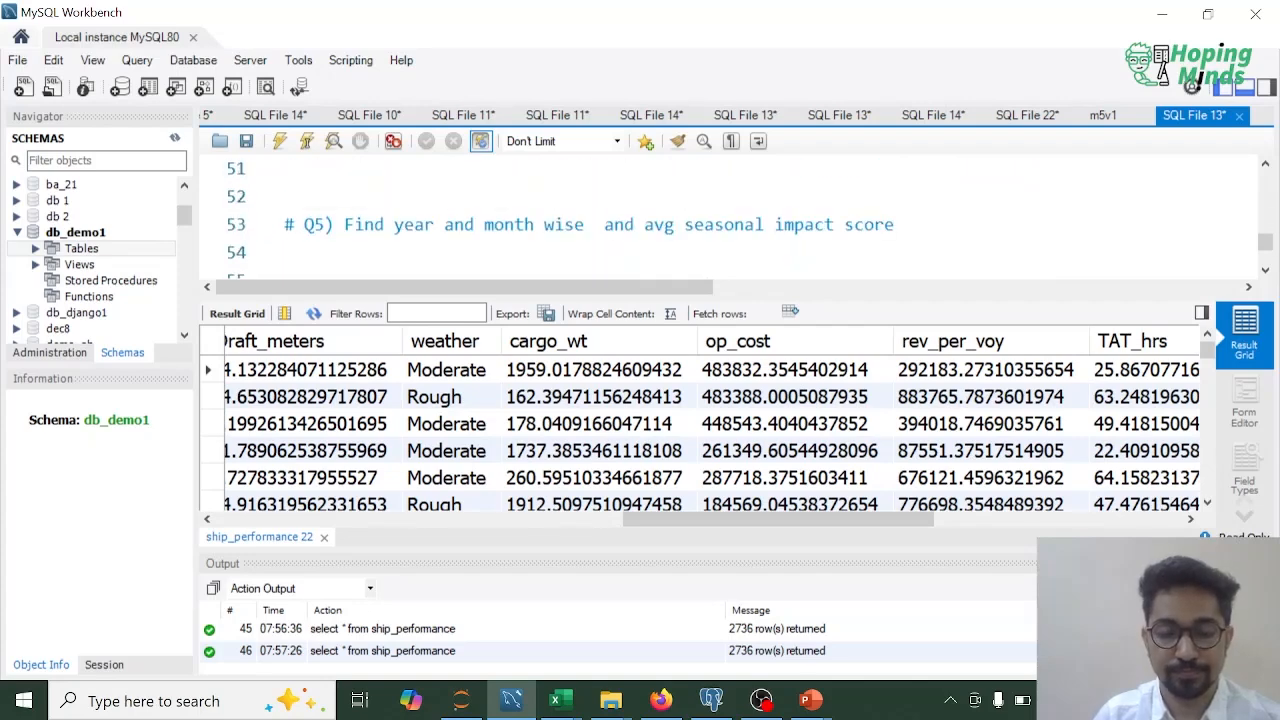
click(585, 225)
text(revenue)
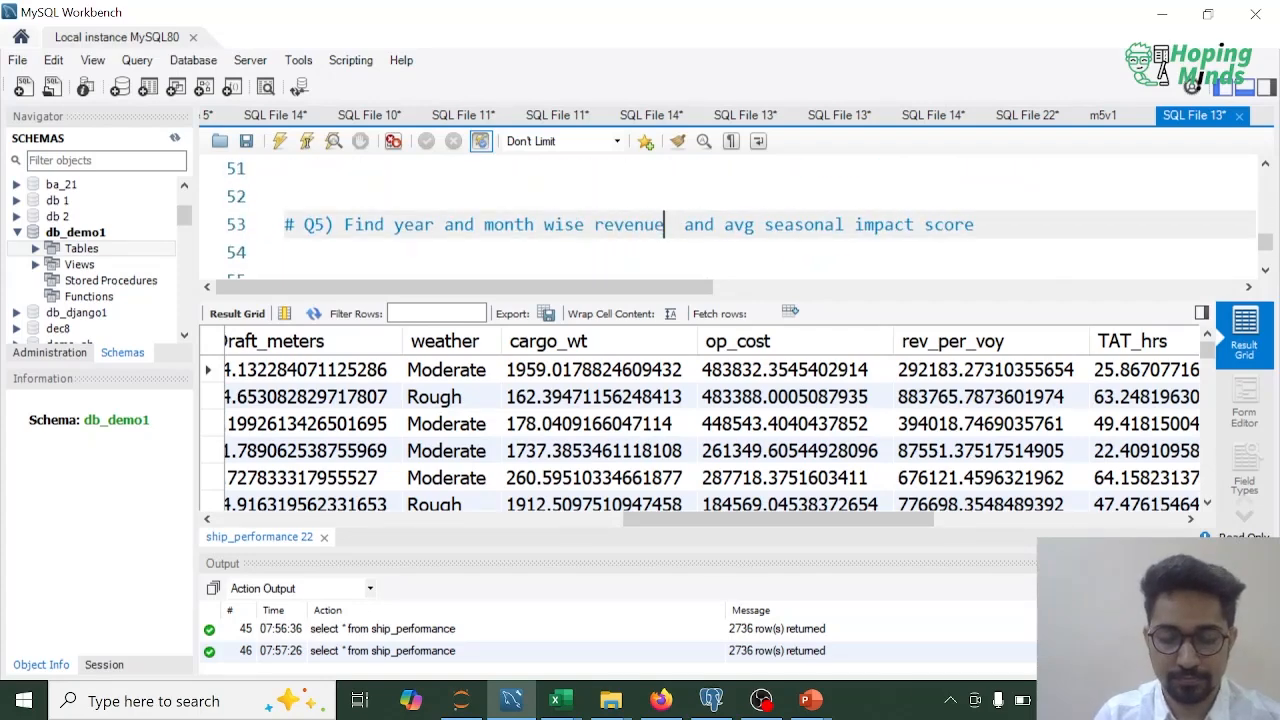
text(_per_voya)
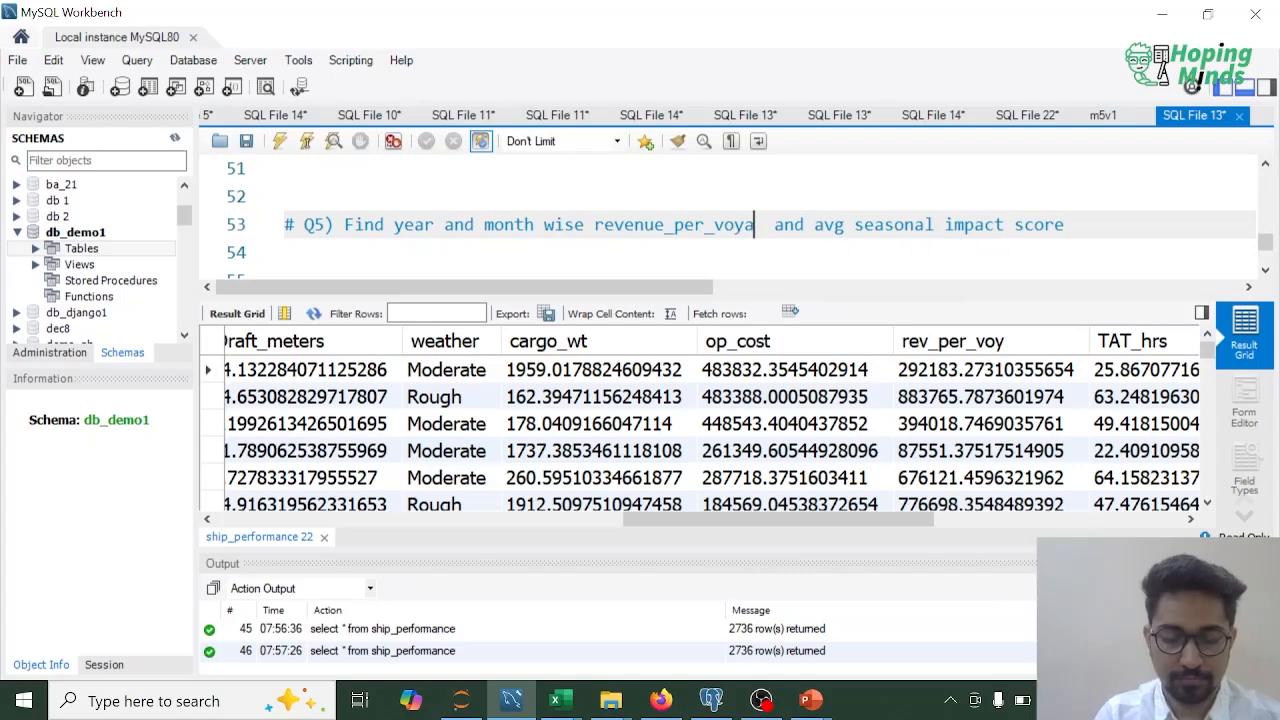
text(ge)
key(Down)
key(Return)
key(ctrl+shift+Left)
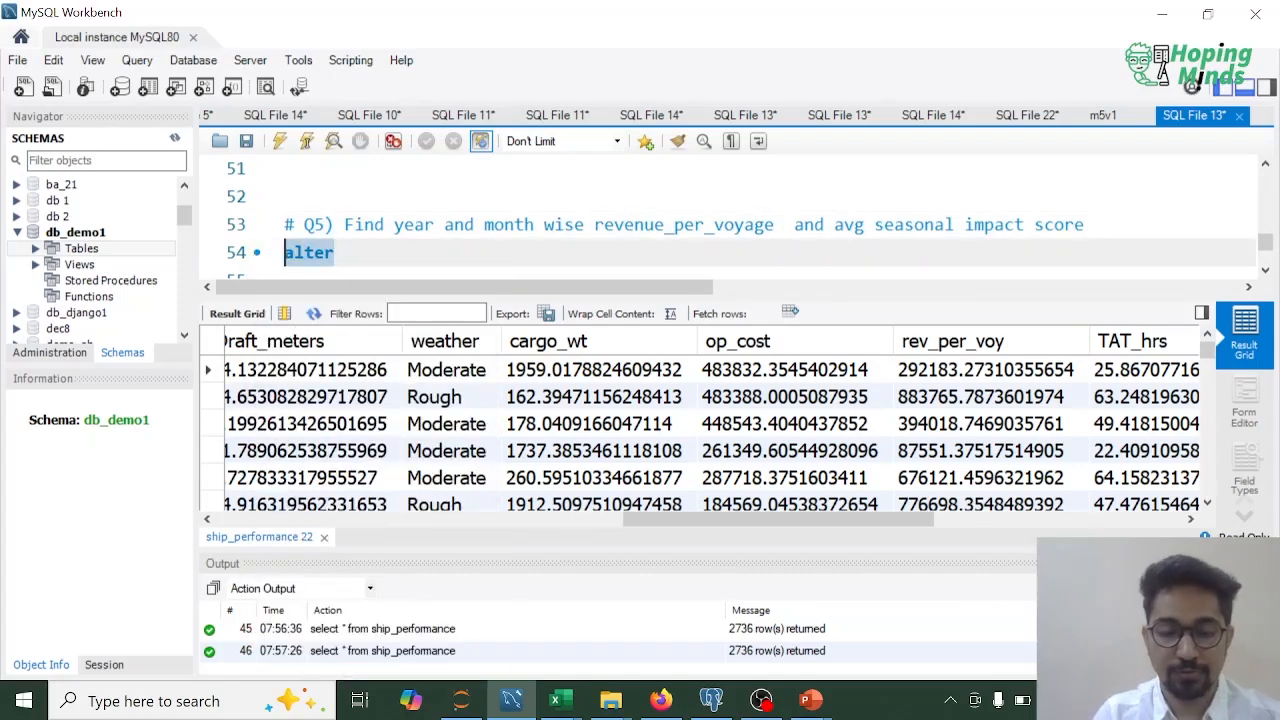
key(BackSpace)
Begin the Q5 query on line 55 with "select year(date) Yr,", leaving a blank line under the comment.
key(Return)
text(seelct y)
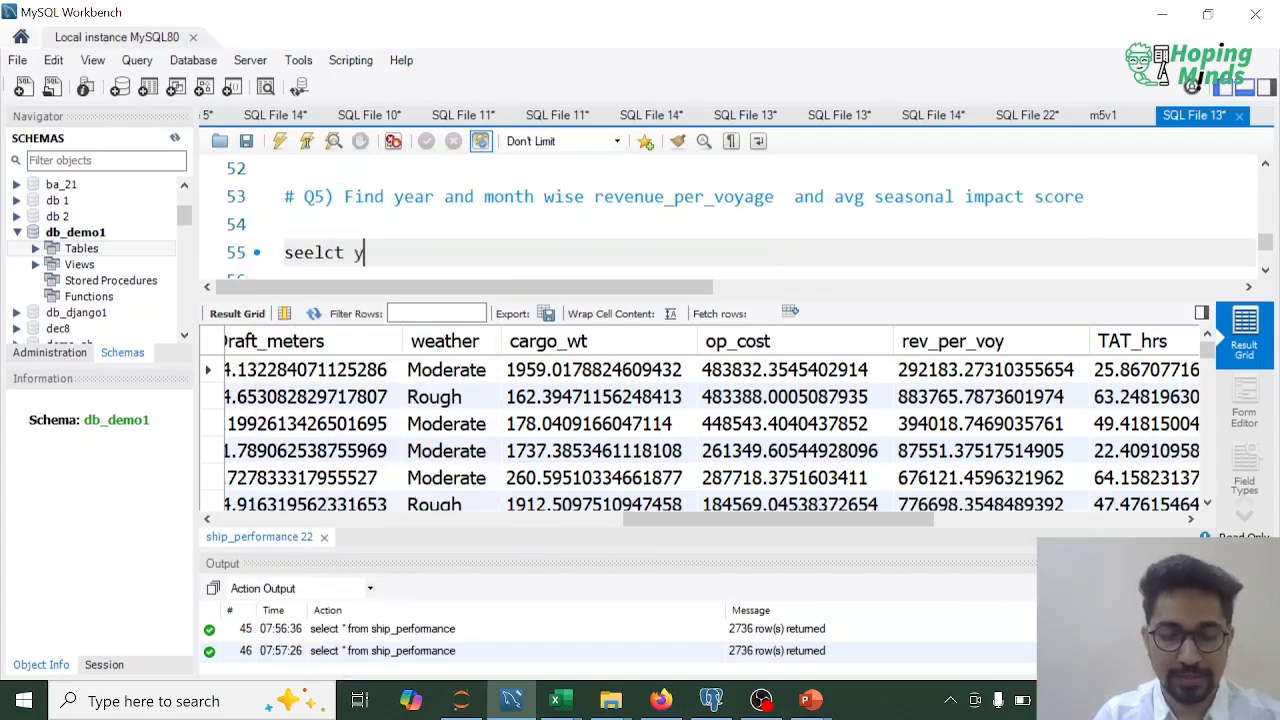
text(ear)
key(BackSpace)
key(BackSpace)
key(BackSpace)
key(BackSpace)
key(BackSpace)
key(BackSpace)
key(BackSpace)
key(BackSpace)
key(BackSpace)
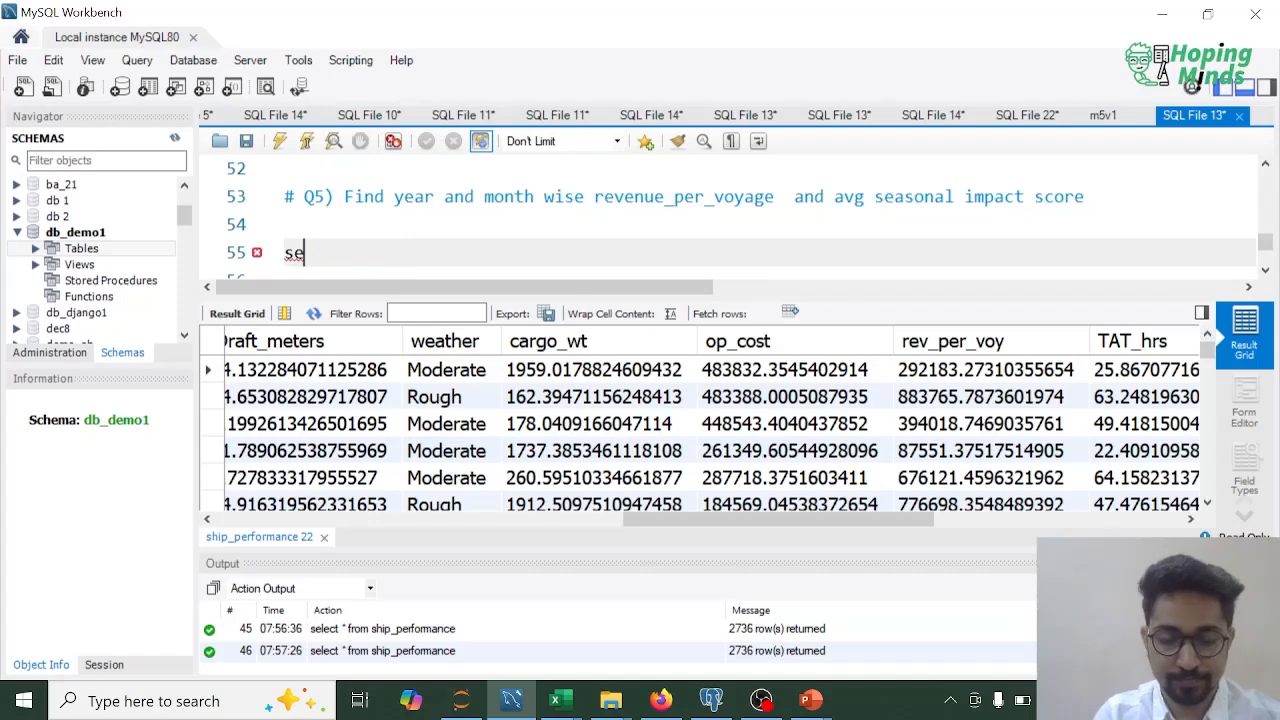
text(lect year()
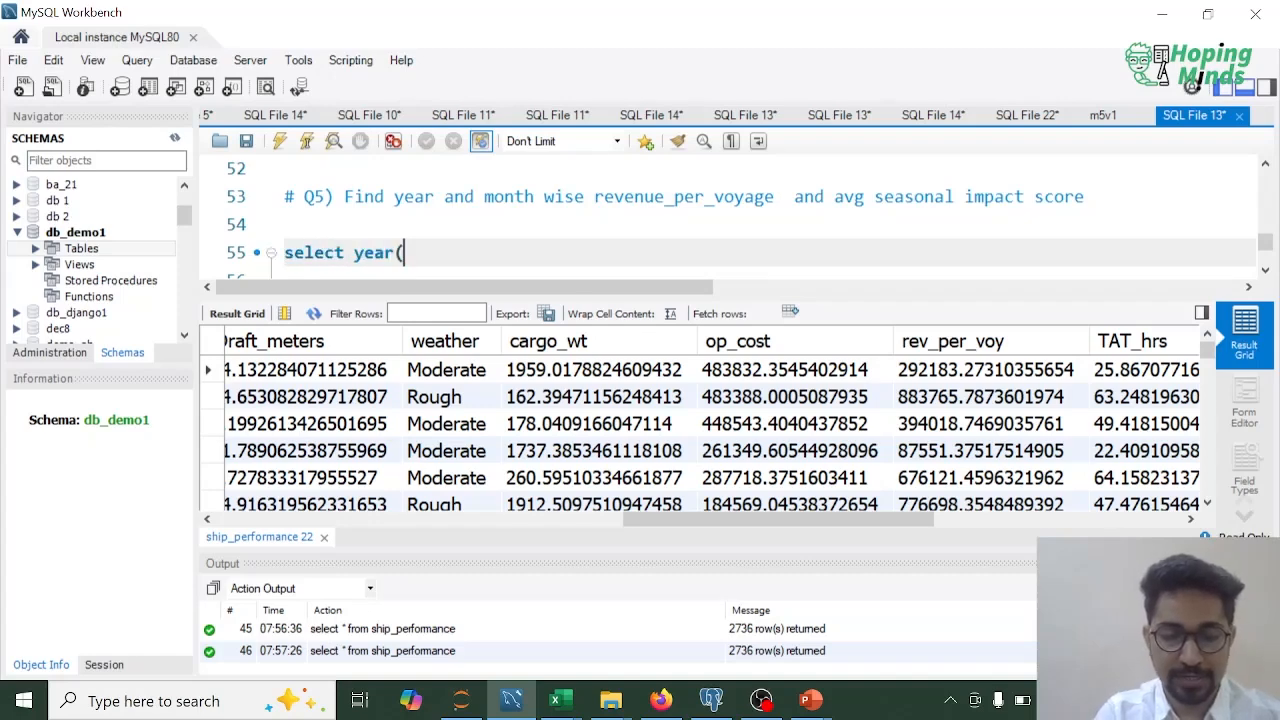
text(date), Y)
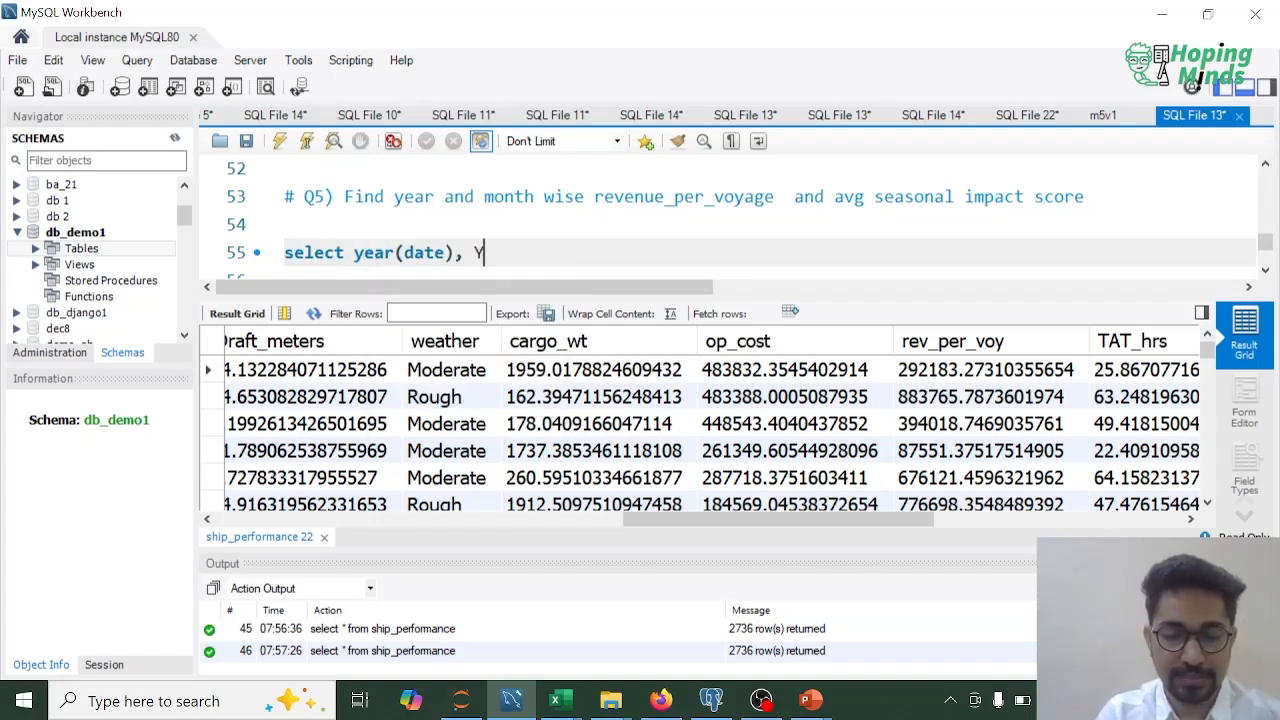
text(r,)
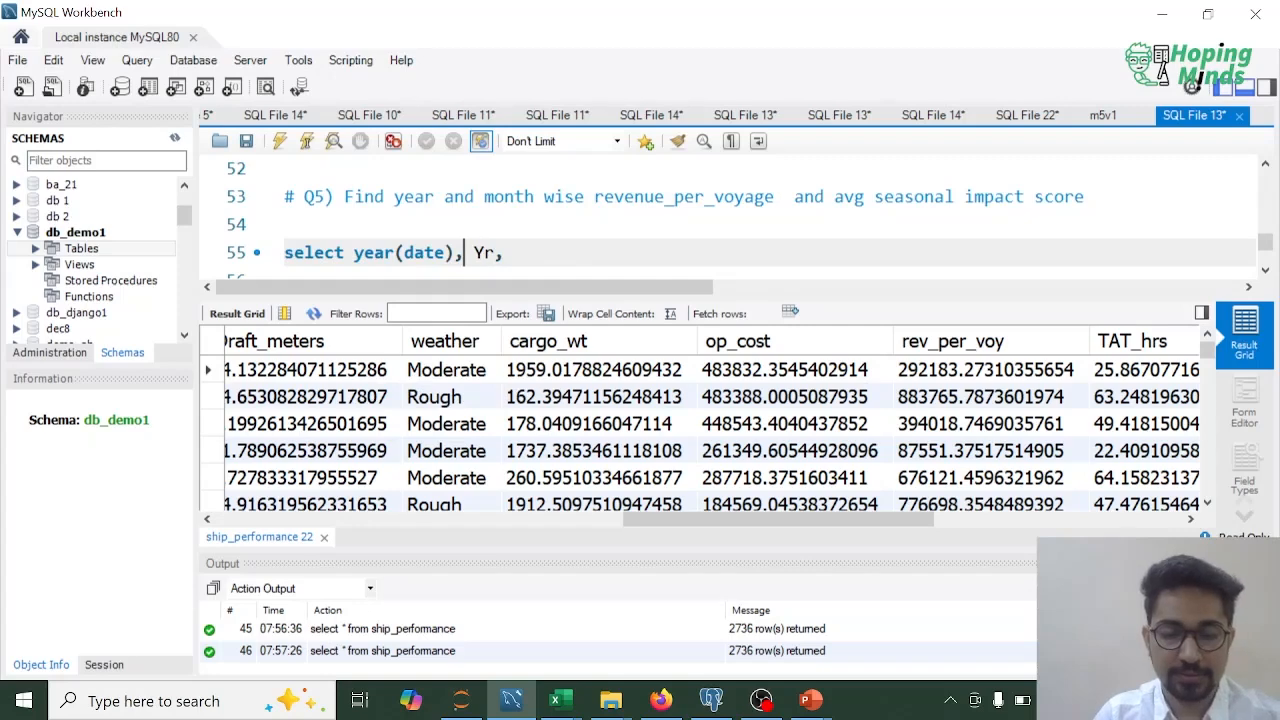
key(BackSpace)
key(End)
Add "month(date) as Mon" after the Yr column in the Q5 select list on line 55.
text(montj(date)
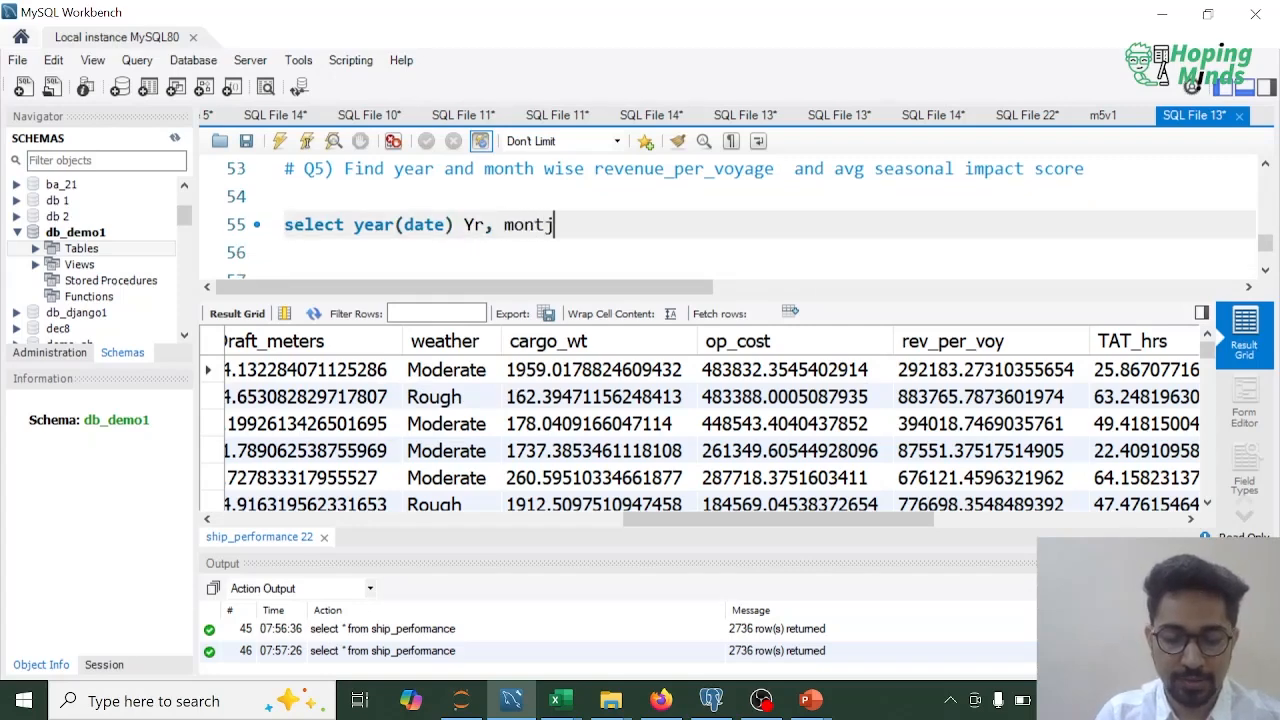
key(Left)
key(Left)
key(Left)
key(Left)
key(Left)
key(BackSpace)
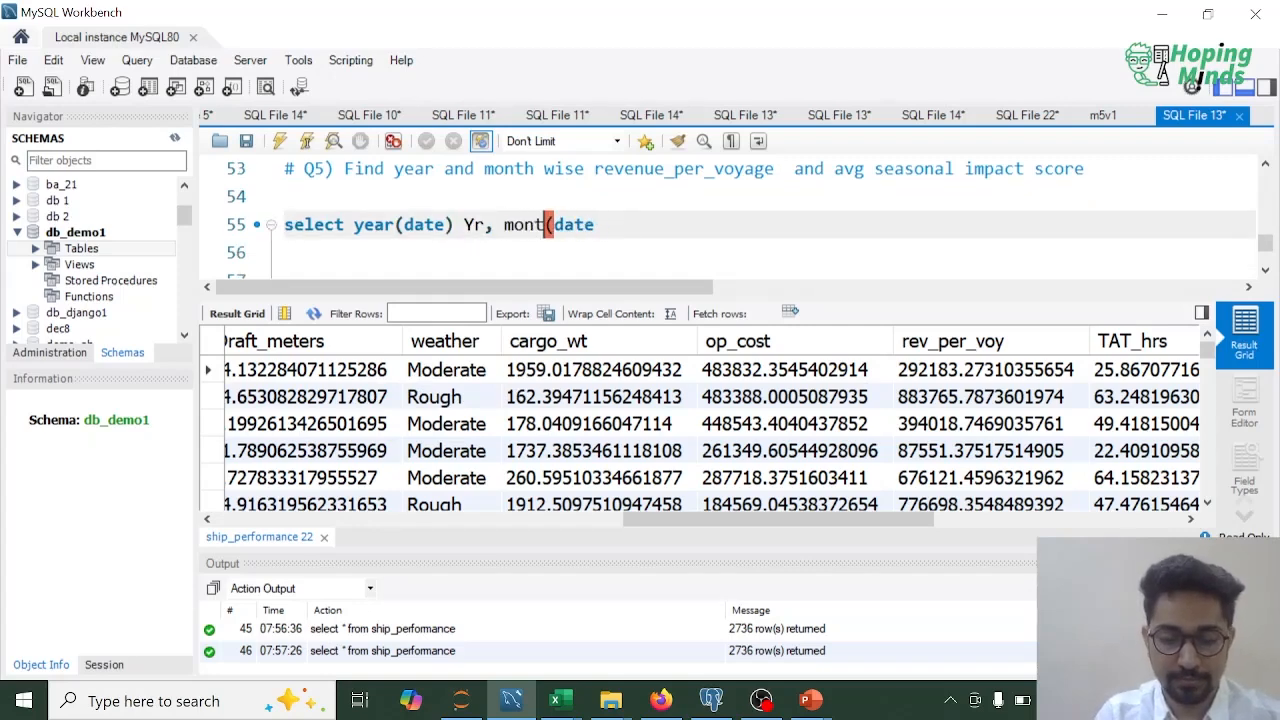
text(h)
key(Right)
key(Right)
key(Right)
key(Right)
key(Right)
text() as )
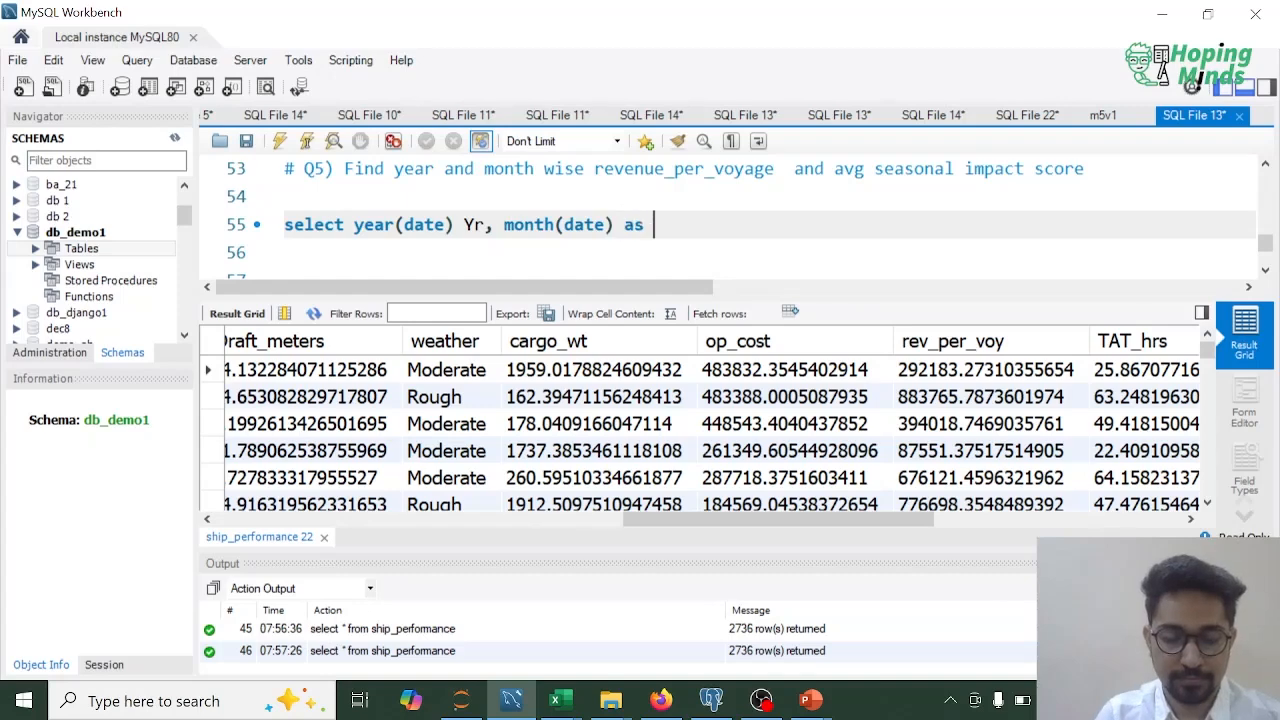
text(Month)
key(BackSpace)
key(BackSpace)
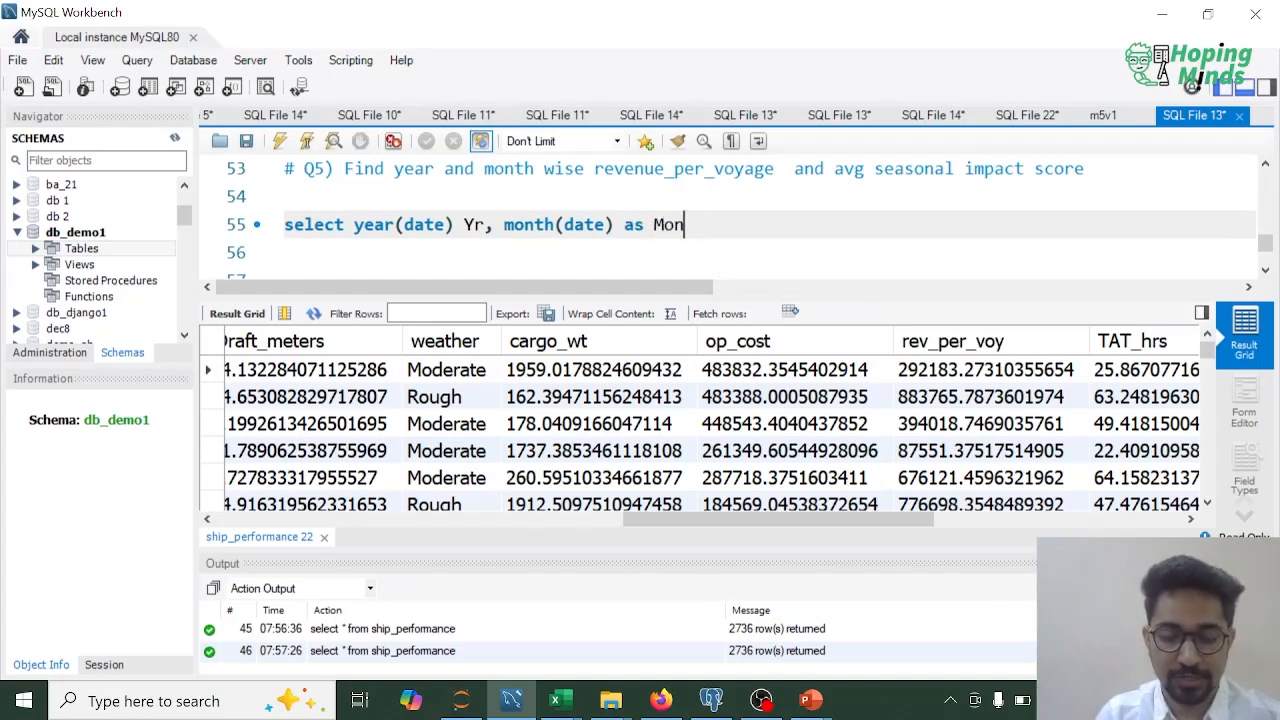
Add "avg(rev_per_voy) as Avg_Rev_Voy," to the Q5 select list after the month column.
text(, avg(rev_)
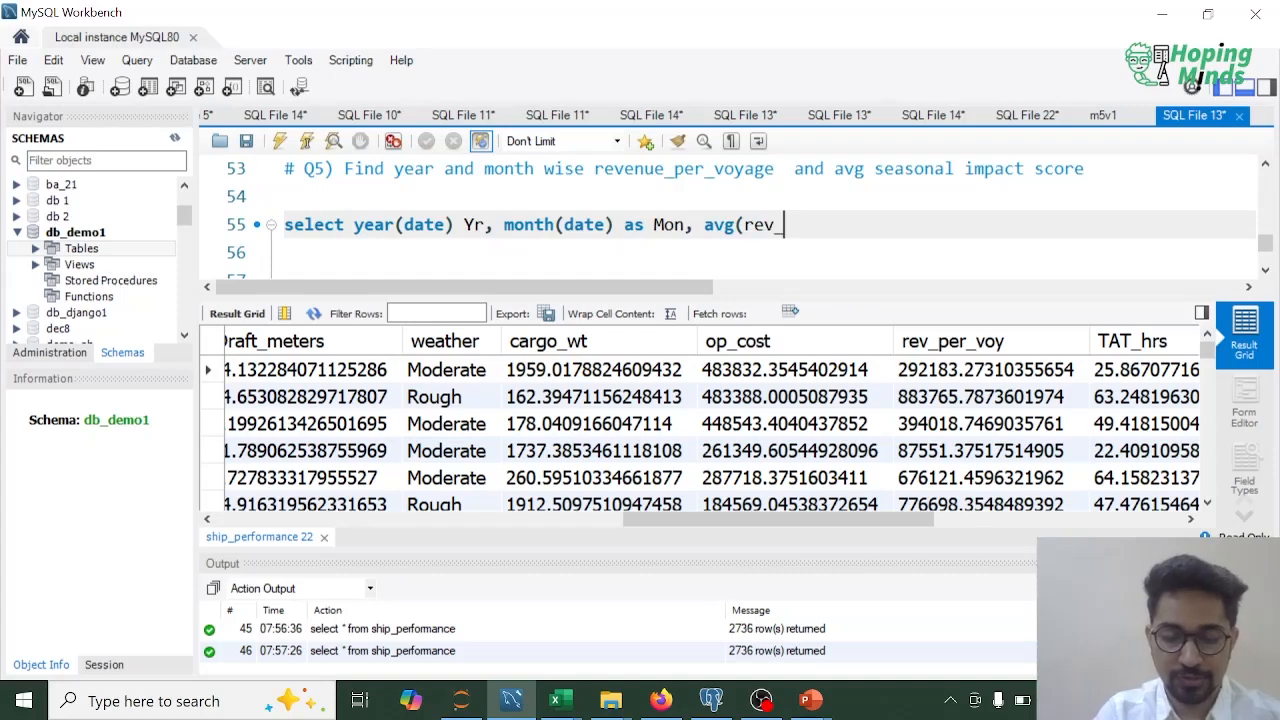
text(per_voy)
text())
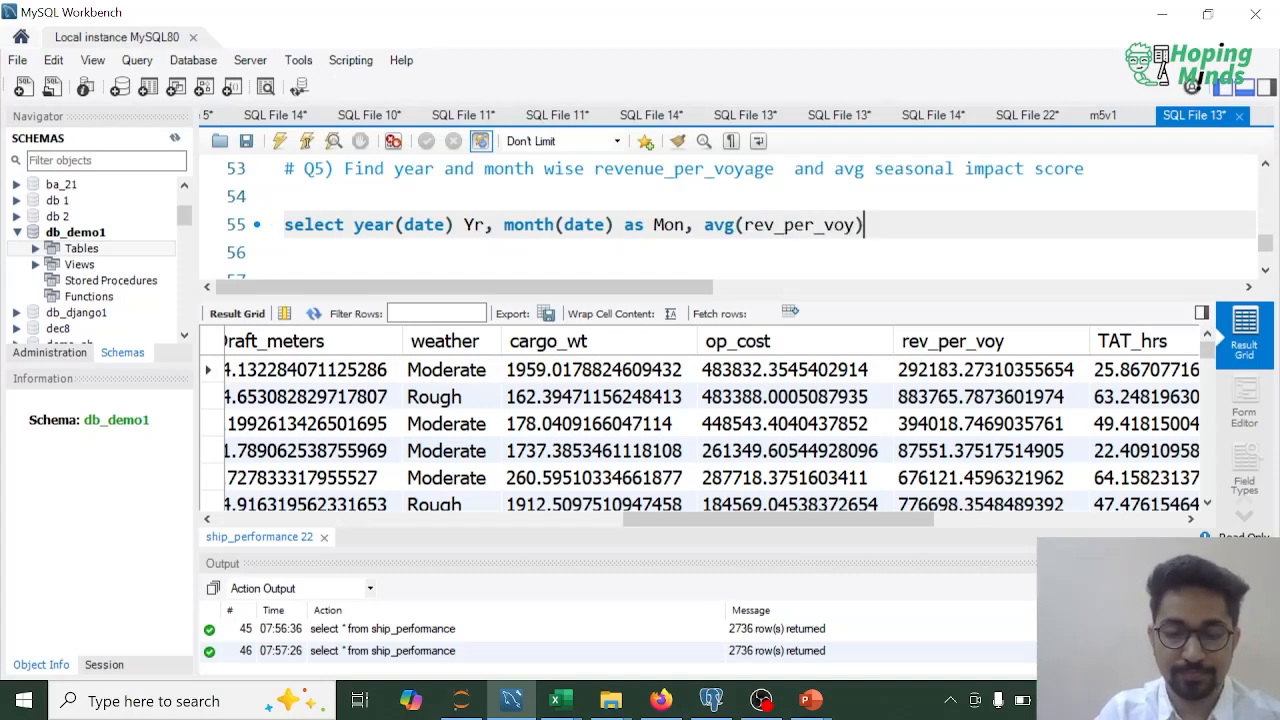
text( as Avg)
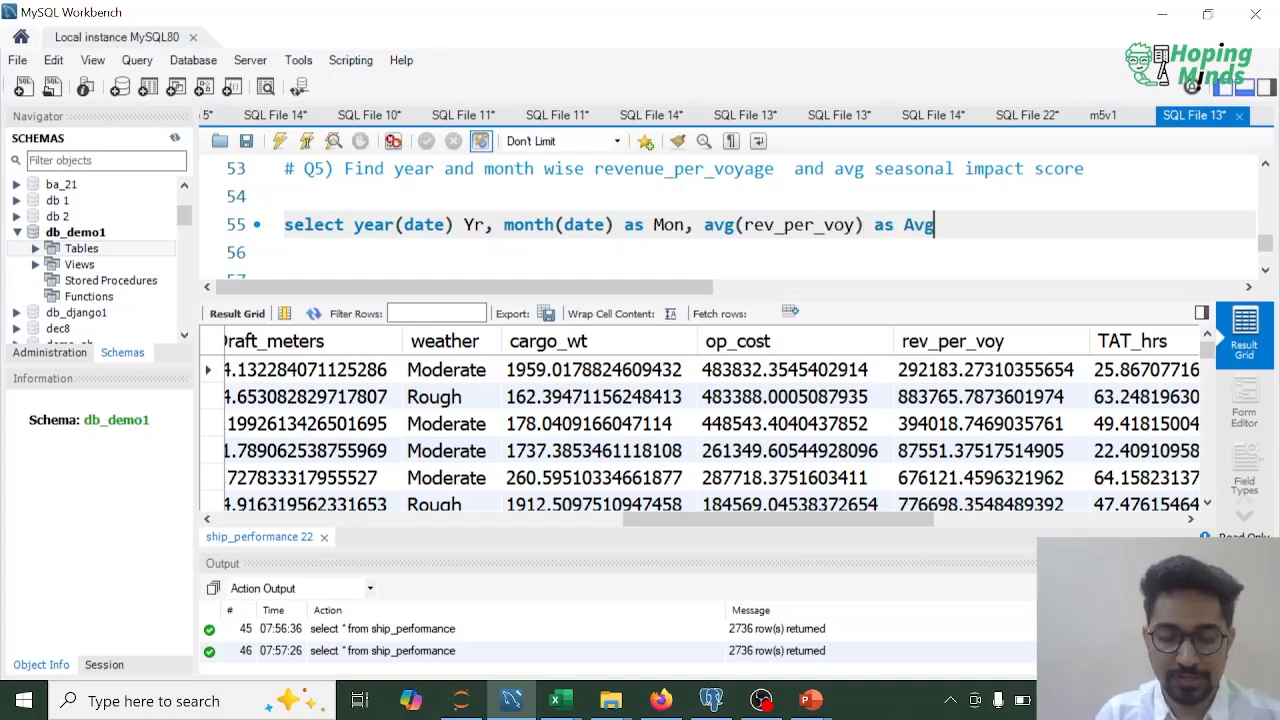
text(_rev_)
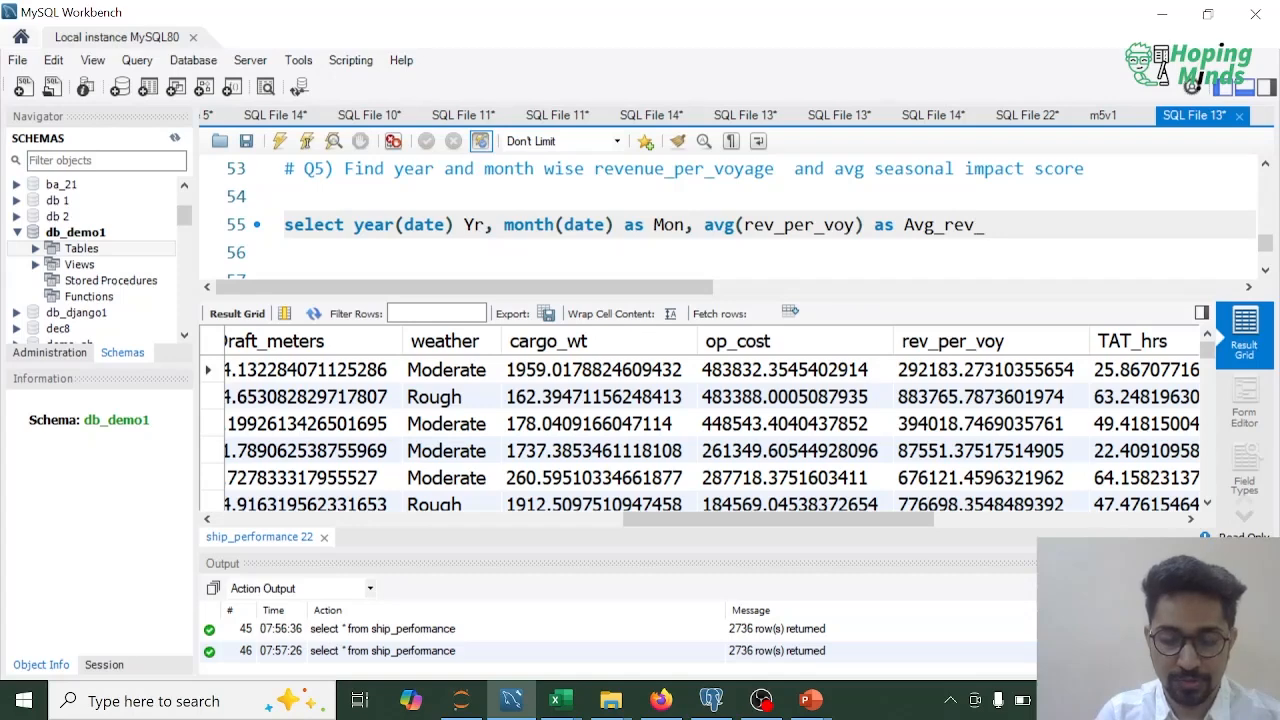
text(Voy)
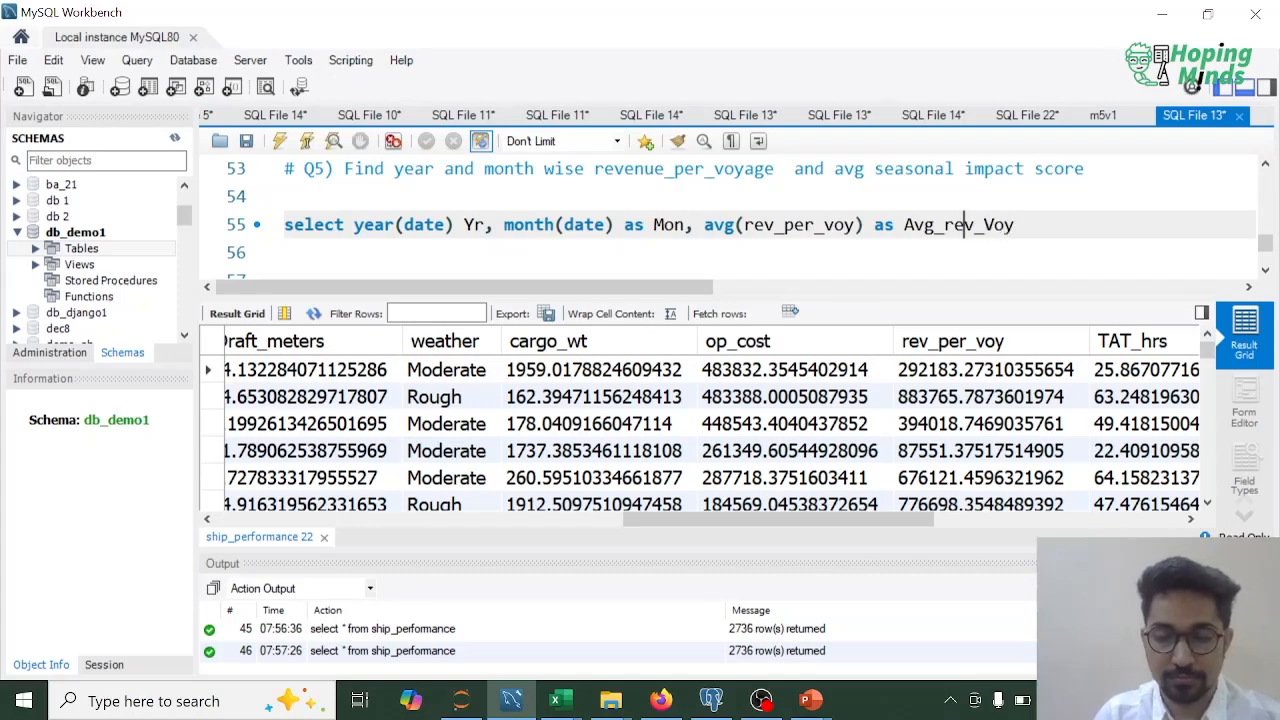
key(BackSpace)
text(R)
key(End)
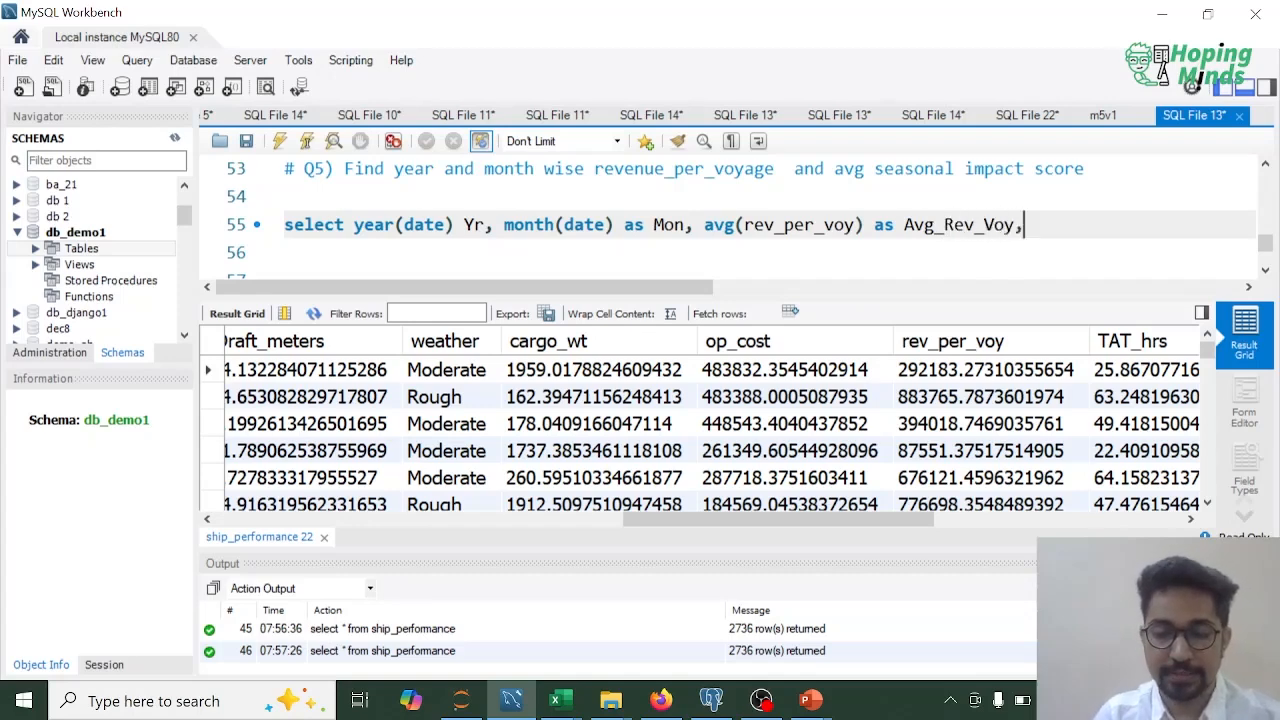
key(Home)
key(End)
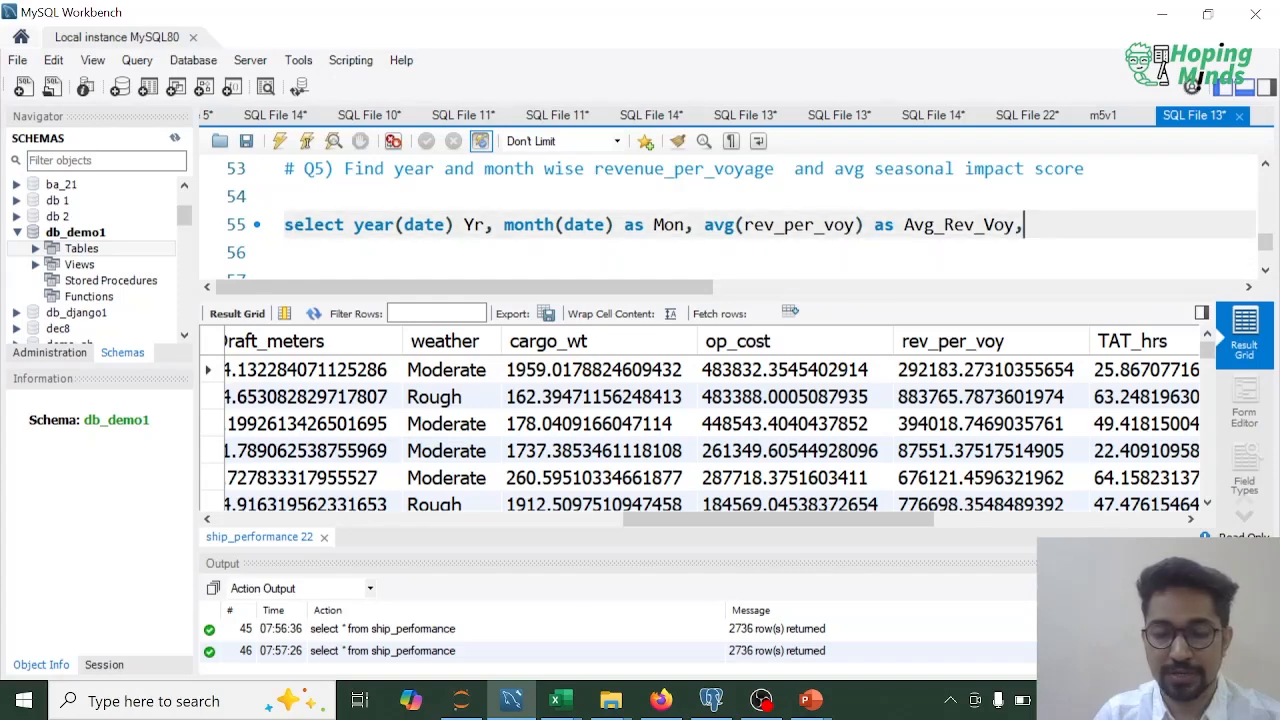
Add "avg(seas_im_score)" on line 56, looking up the seasonal impact score's column name in the result grid.
key(Return)
text(avg()
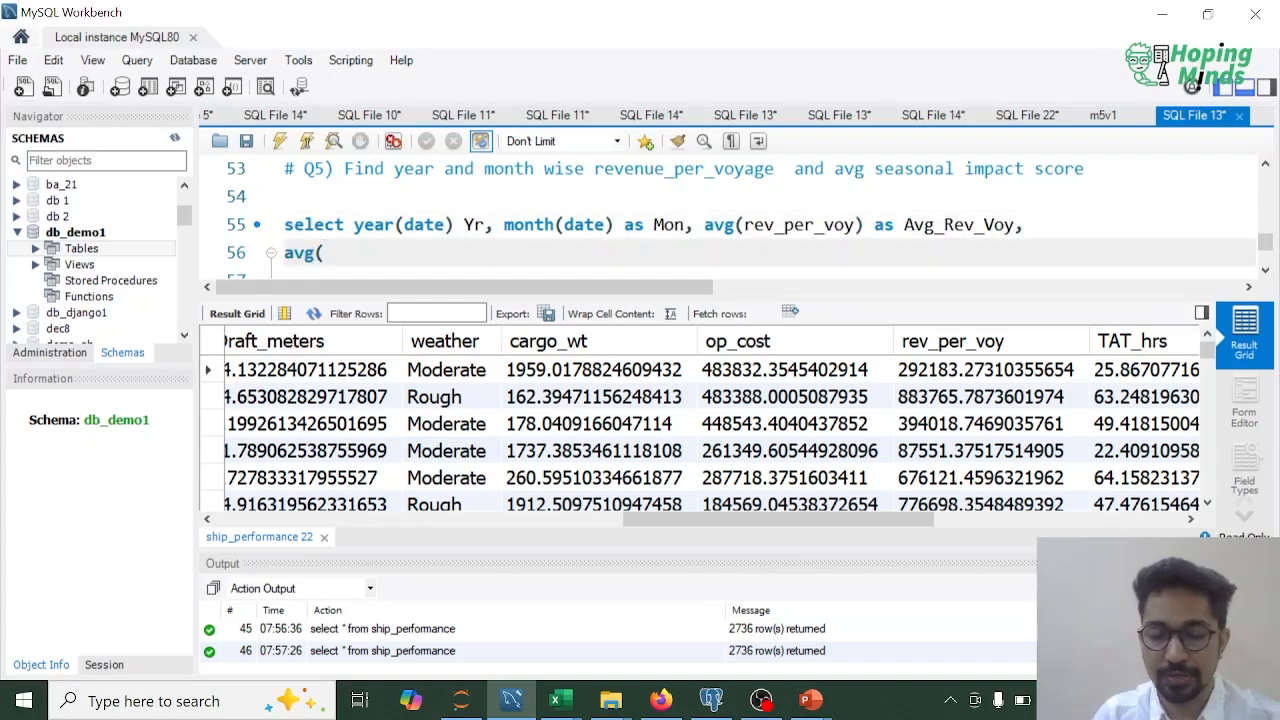
drag(876, 522, 1082, 527)
text(s)
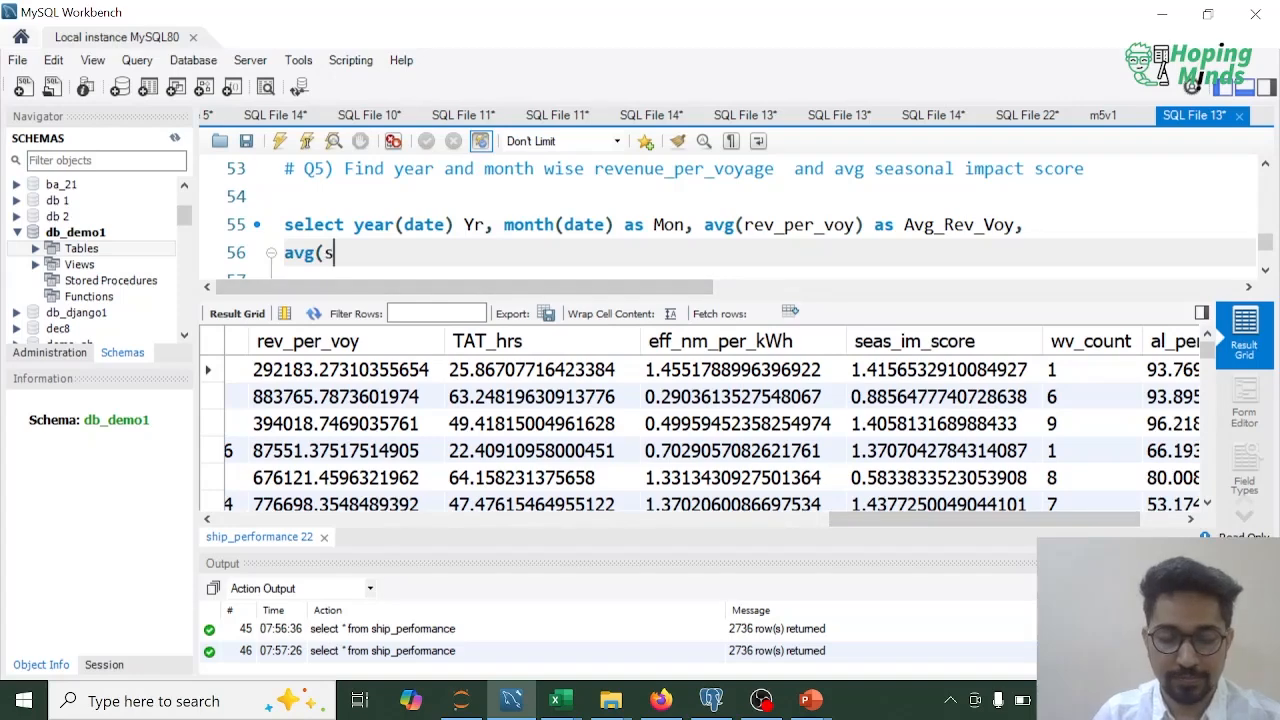
text(eas))
key(BackSpace)
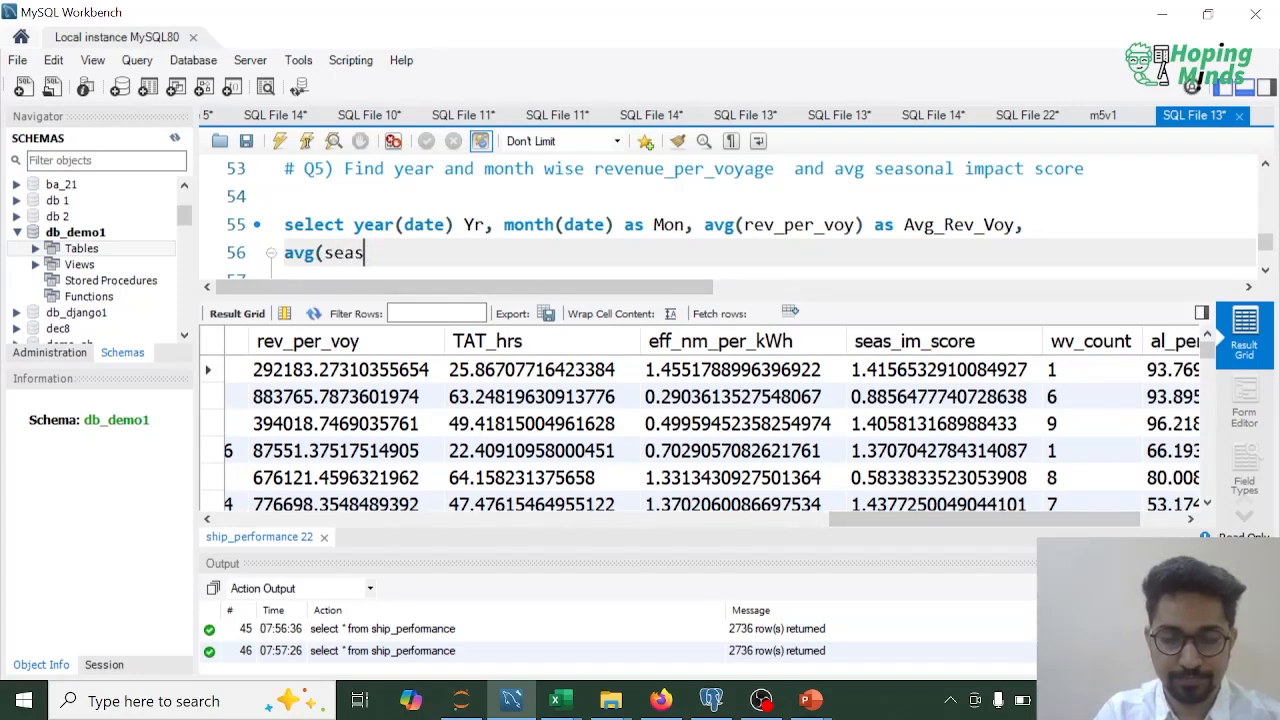
text(_im_scpor)
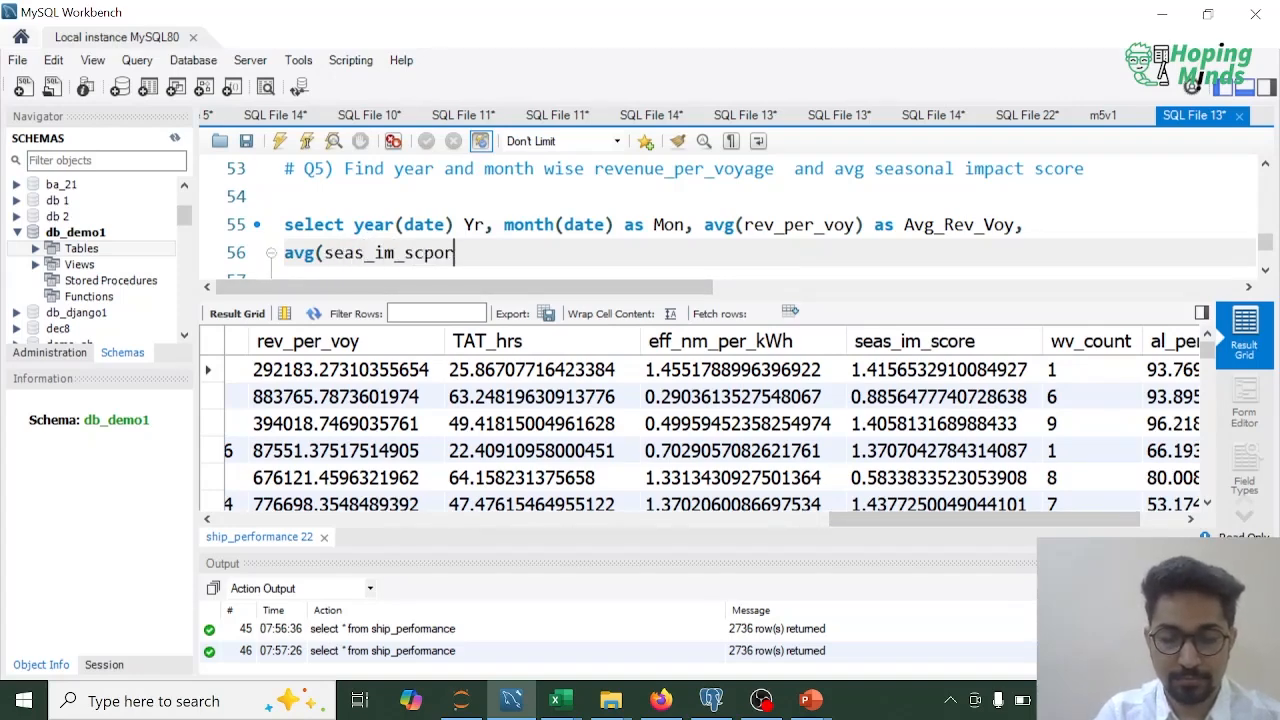
key(BackSpace)
key(BackSpace)
key(BackSpace)
text(ore))
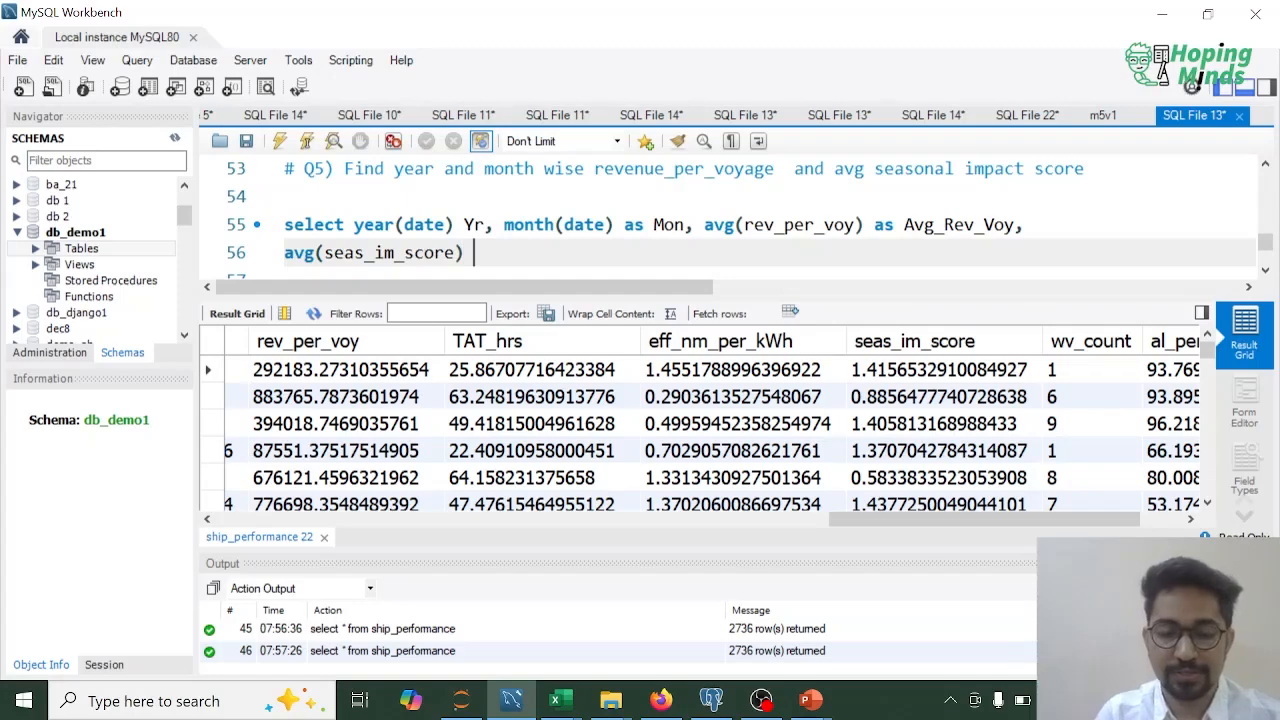
Alias the seasonal score average as Avg_Seasonal_Impact_Score and add "from ship_performance" to the query.
text( AS)
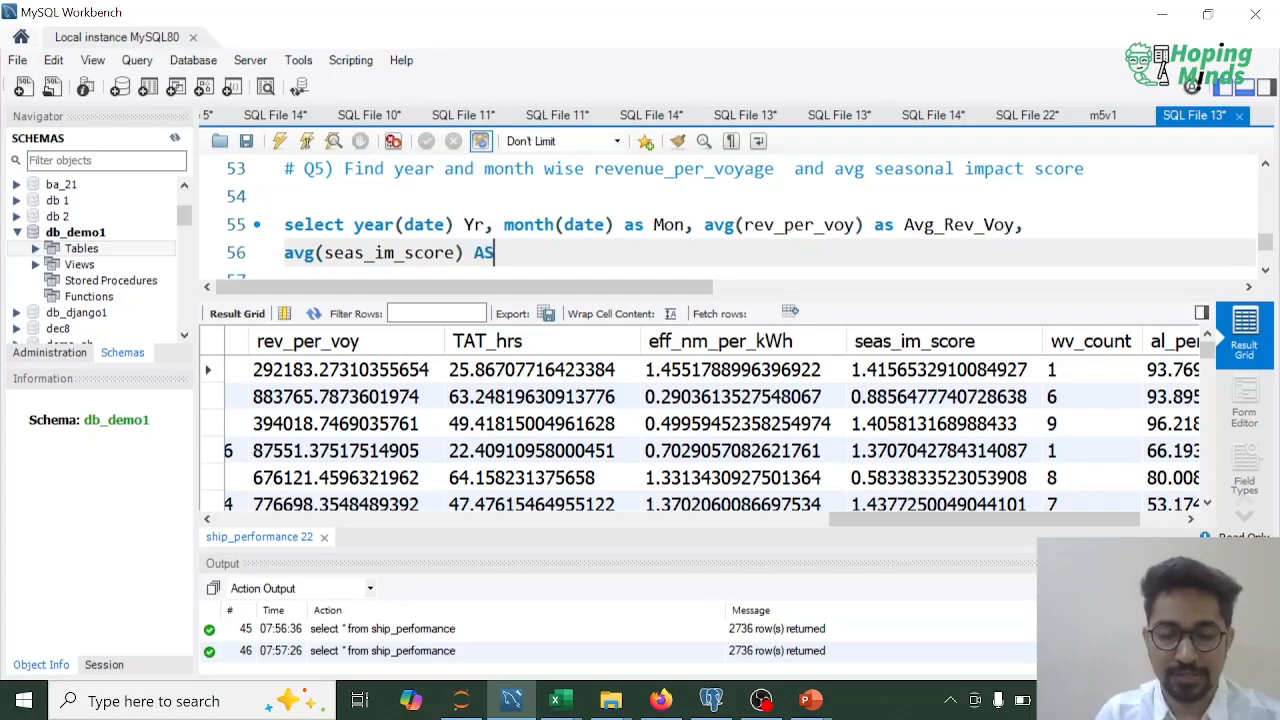
key(BackSpace)
key(BackSpace)
text(as )
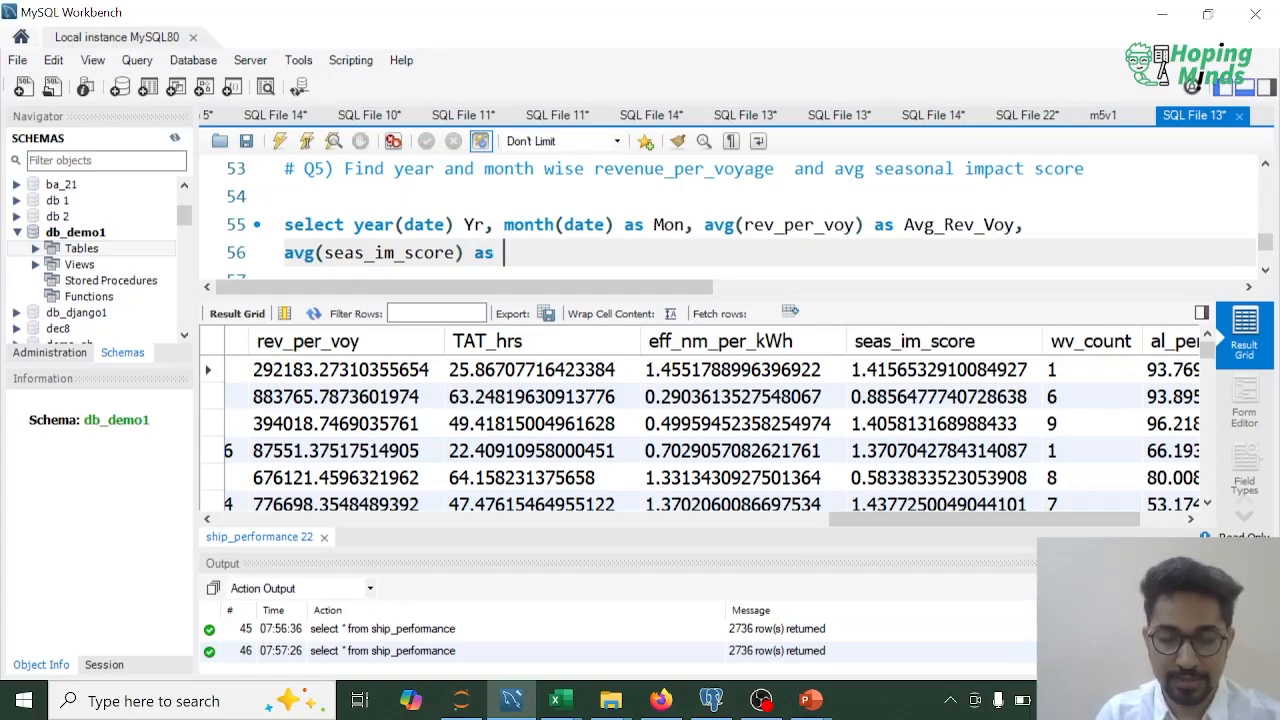
text(Avg_Season)
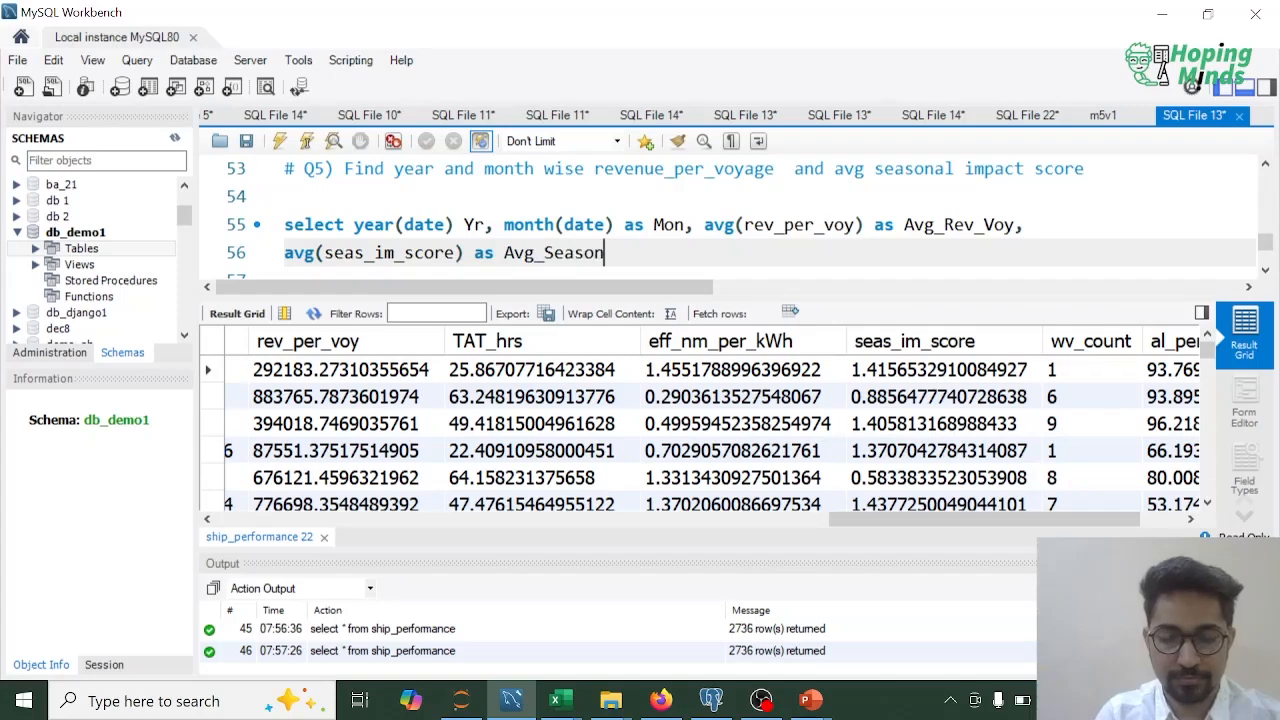
text(al_Impact_Score)
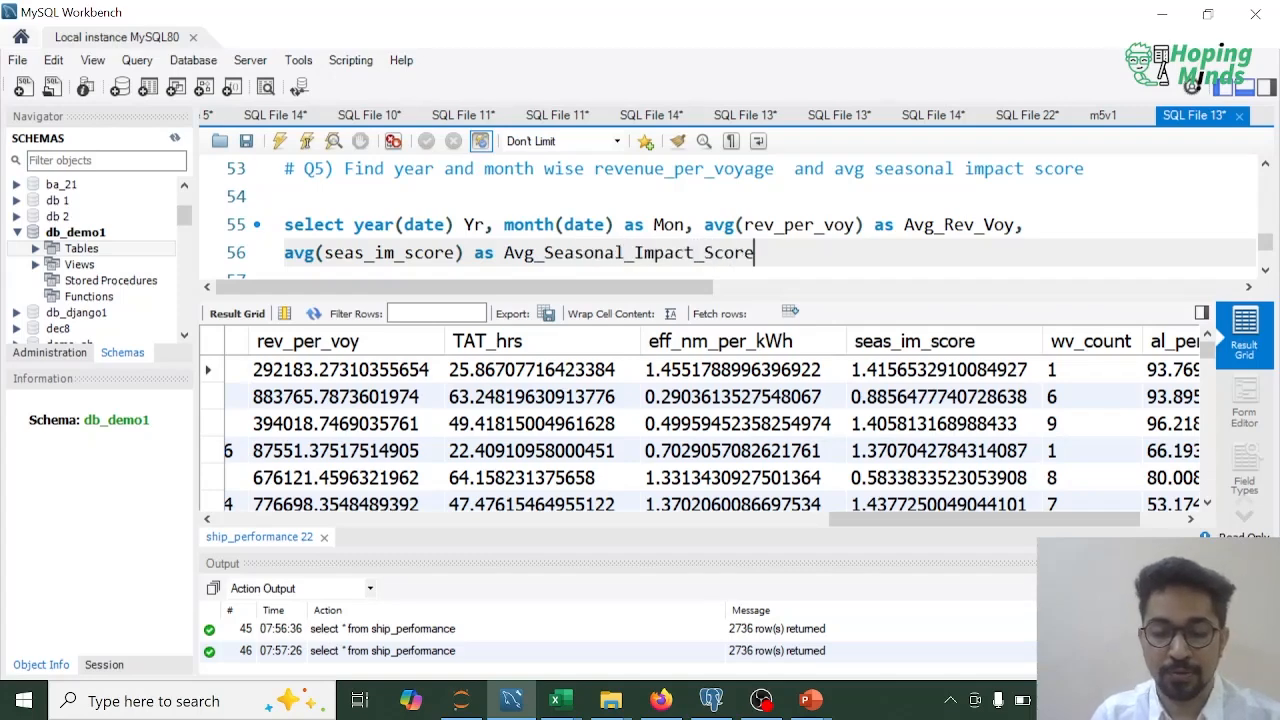
text( from sh)
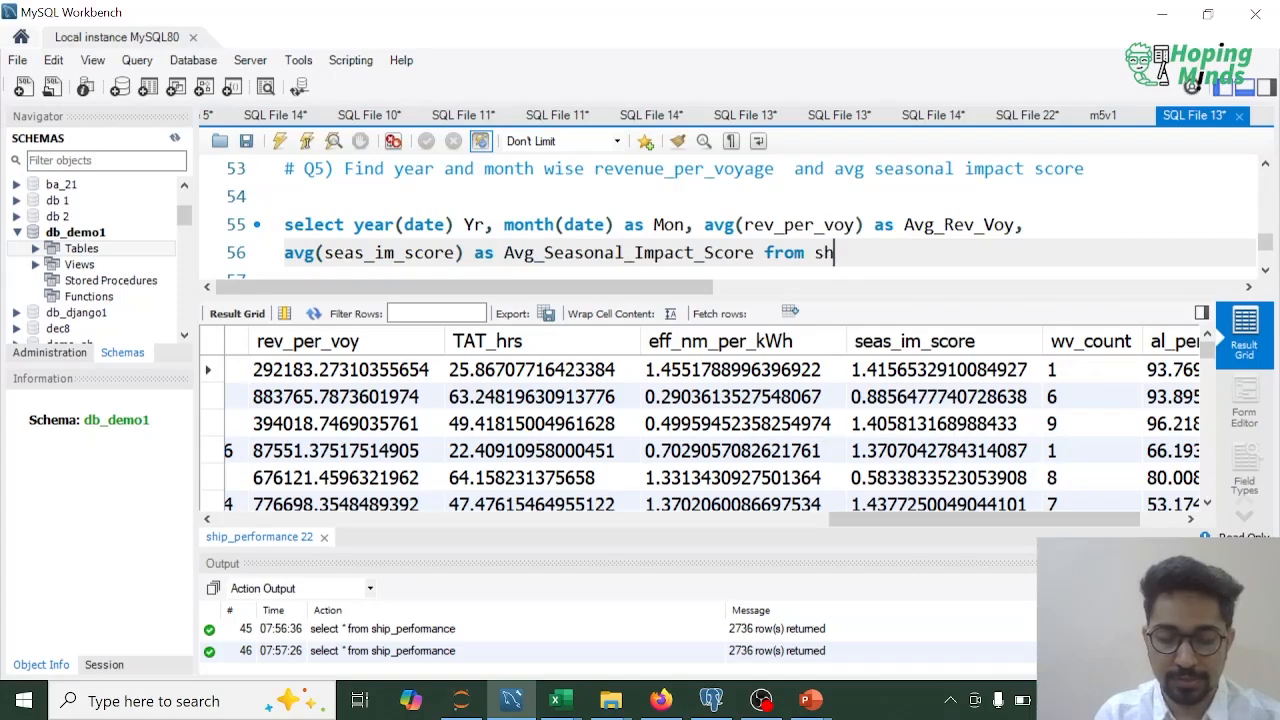
text(ip_performance)
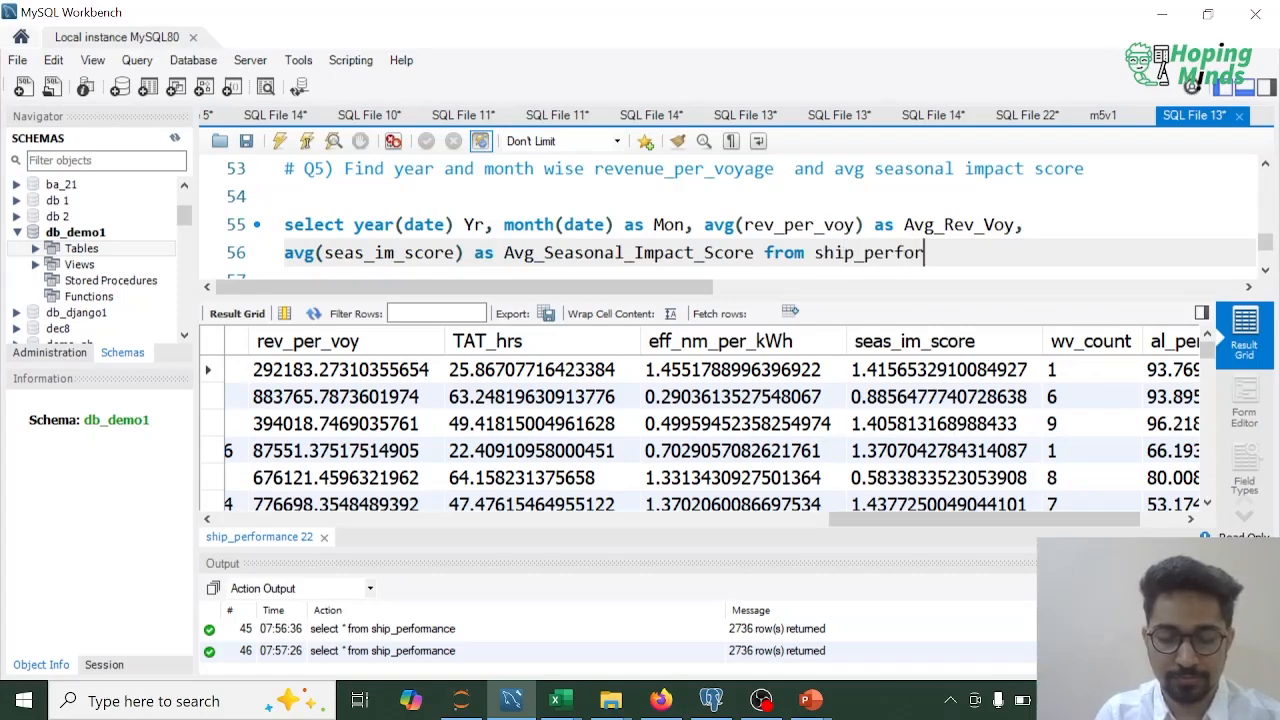
Add the clause "group by Yr, month" on line 57 of the Q5 query.
key(Return)
text(group)
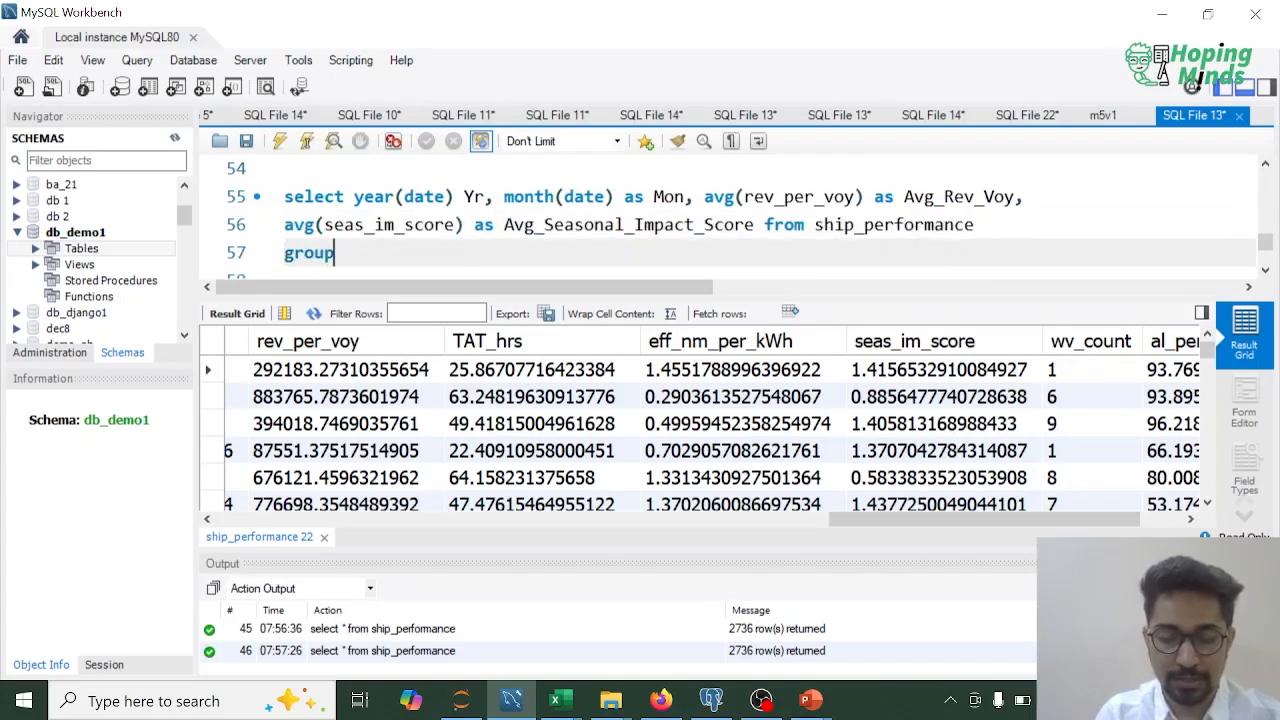
text( by Ytr,)
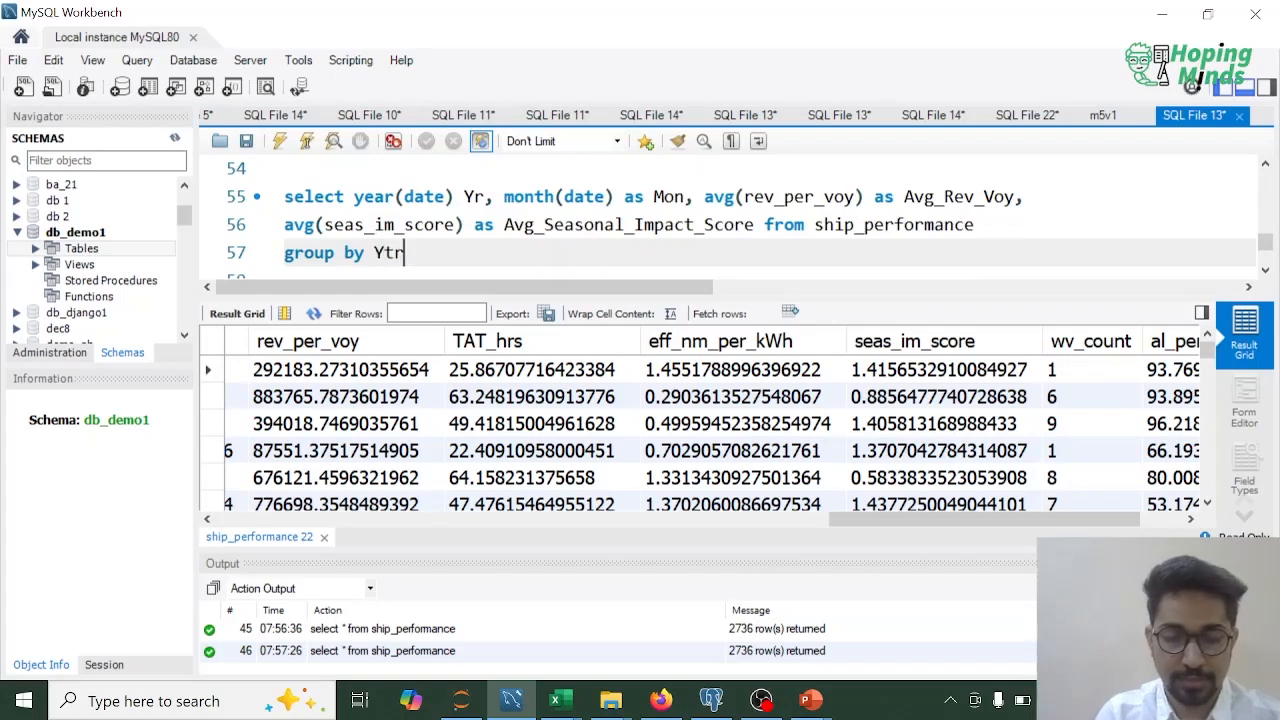
key(BackSpace)
key(BackSpace)
key(BackSpace)
text(r, Month)
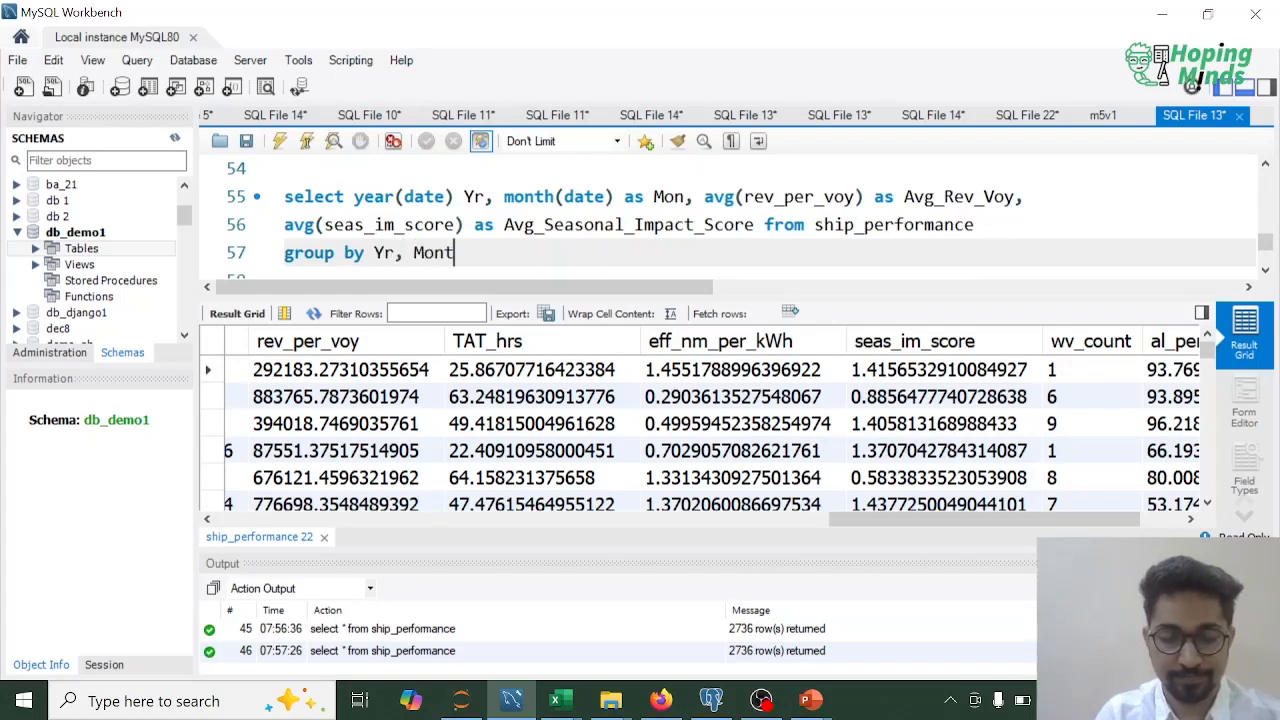
key(Return)
text(order)
key(BackSpace)
key(BackSpace)
key(BackSpace)
key(BackSpace)
key(BackSpace)
key(BackSpace)
key(BackSpace)
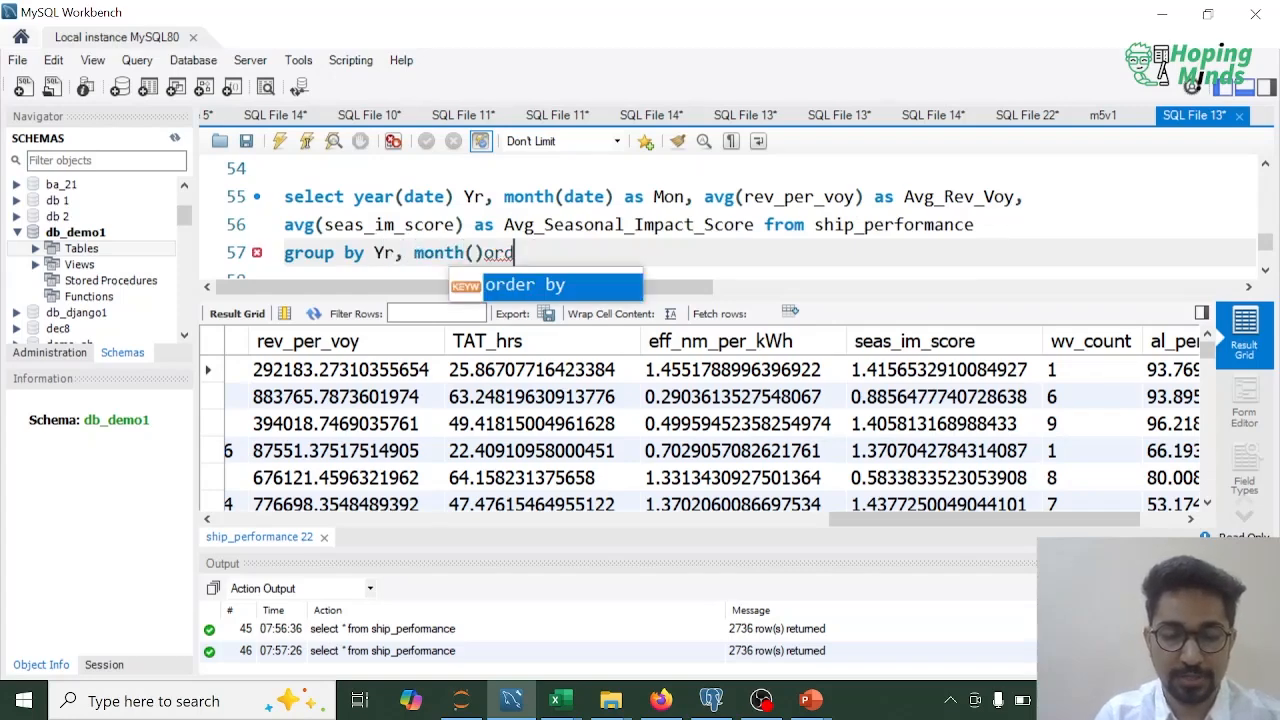
Finish the Q5 query with "order by Yr, month;" on line 58.
key(Return)
text(o)
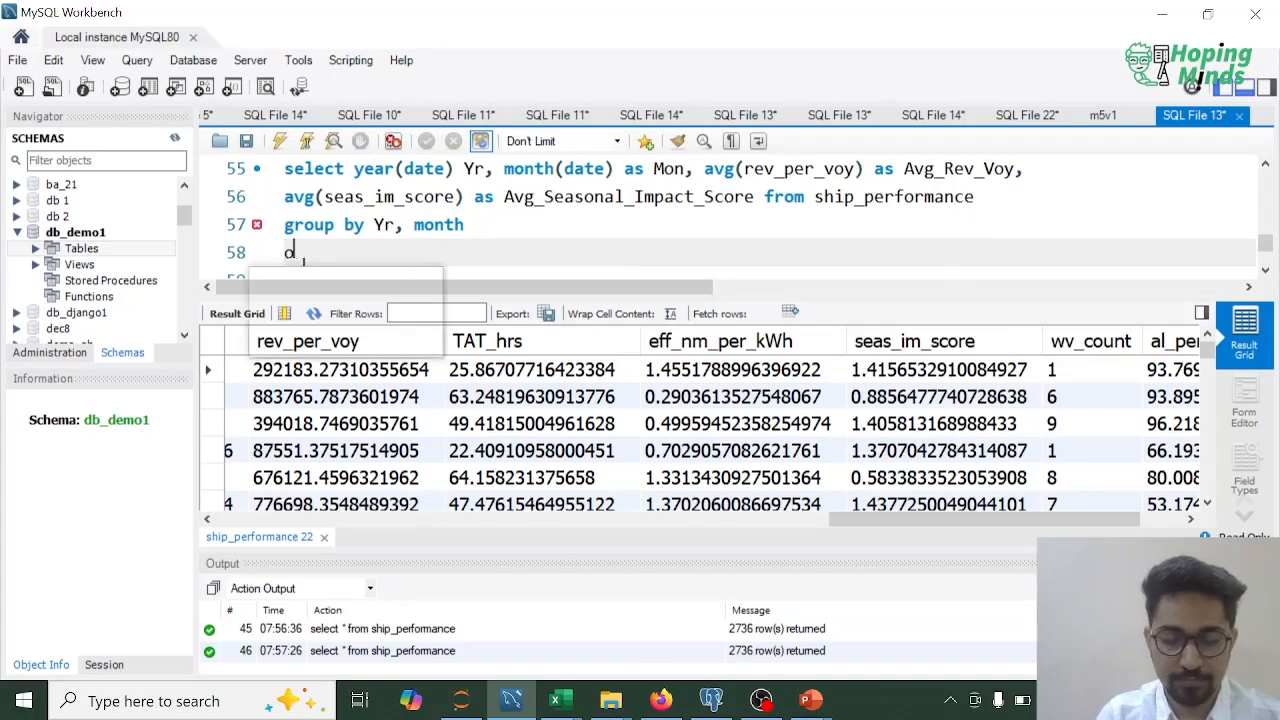
text(rder by year, month;)
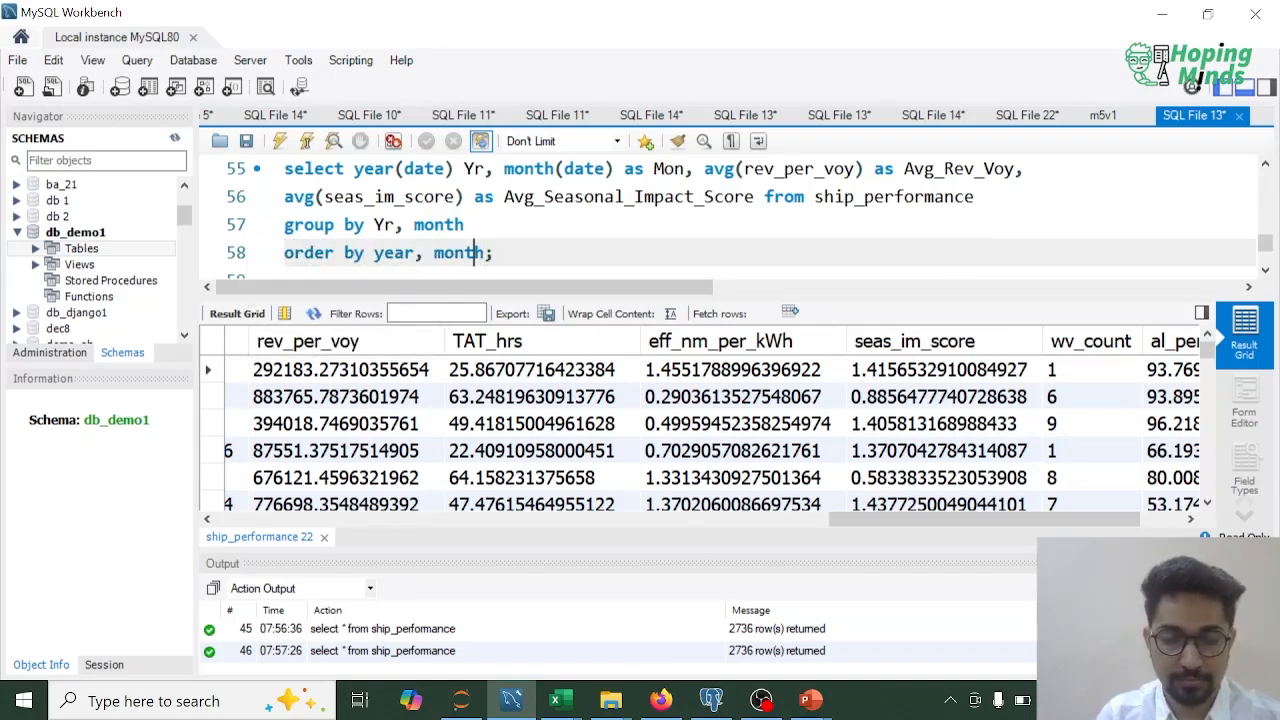
key(Left)
key(BackSpace)
key(BackSpace)
key(BackSpace)
key(BackSpace)
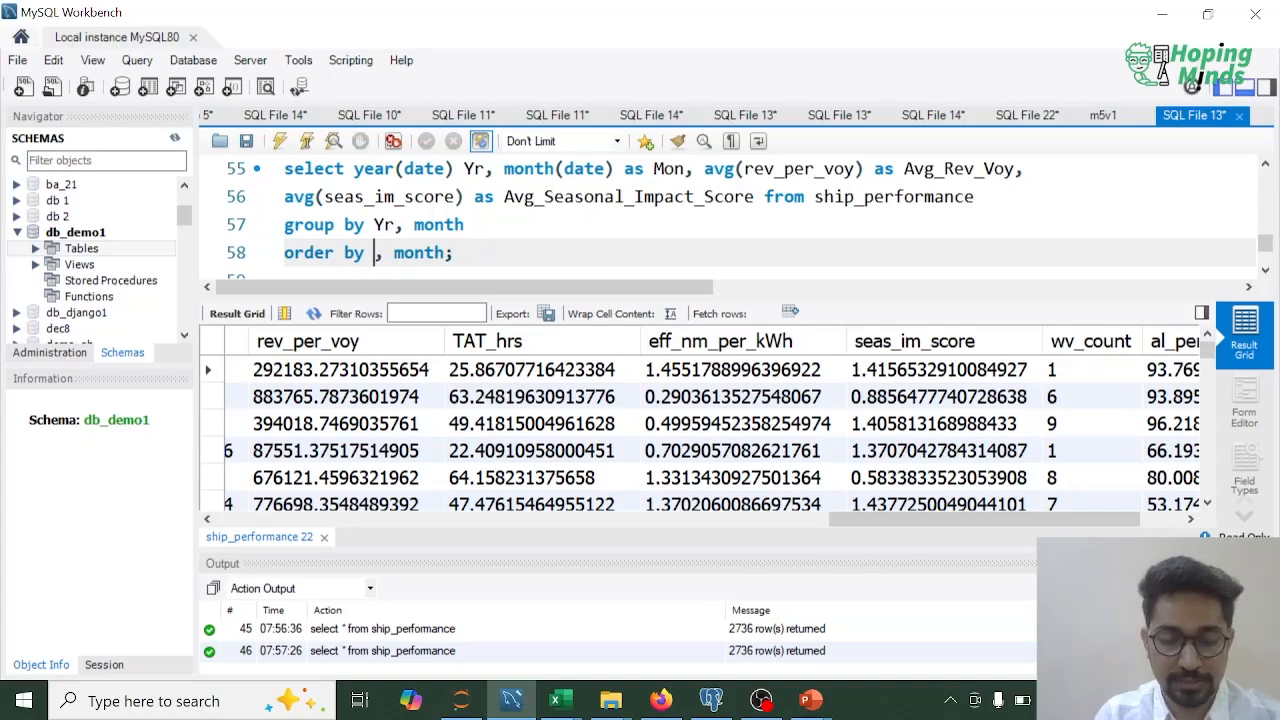
text(Yer)
key(BackSpace)
scroll(640, 214, down, 1)
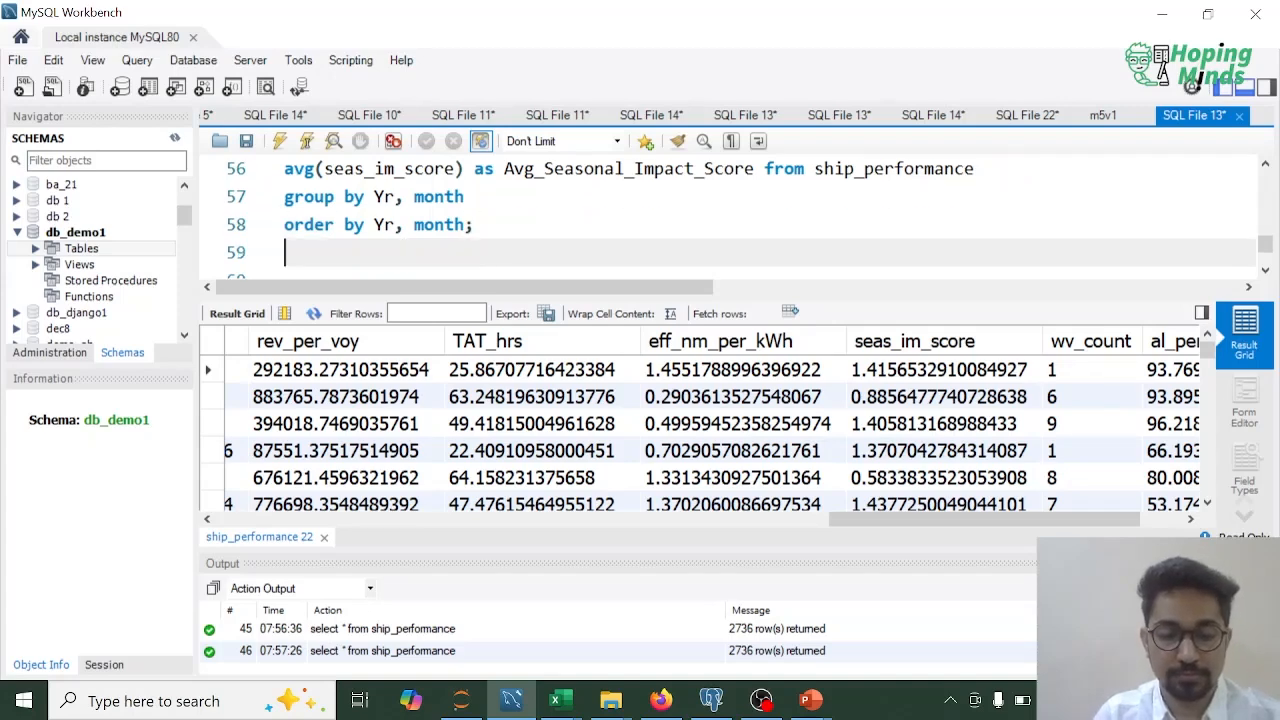
Run the complete Q5 query on lines 55 to 58.
drag(474, 224, 285, 196)
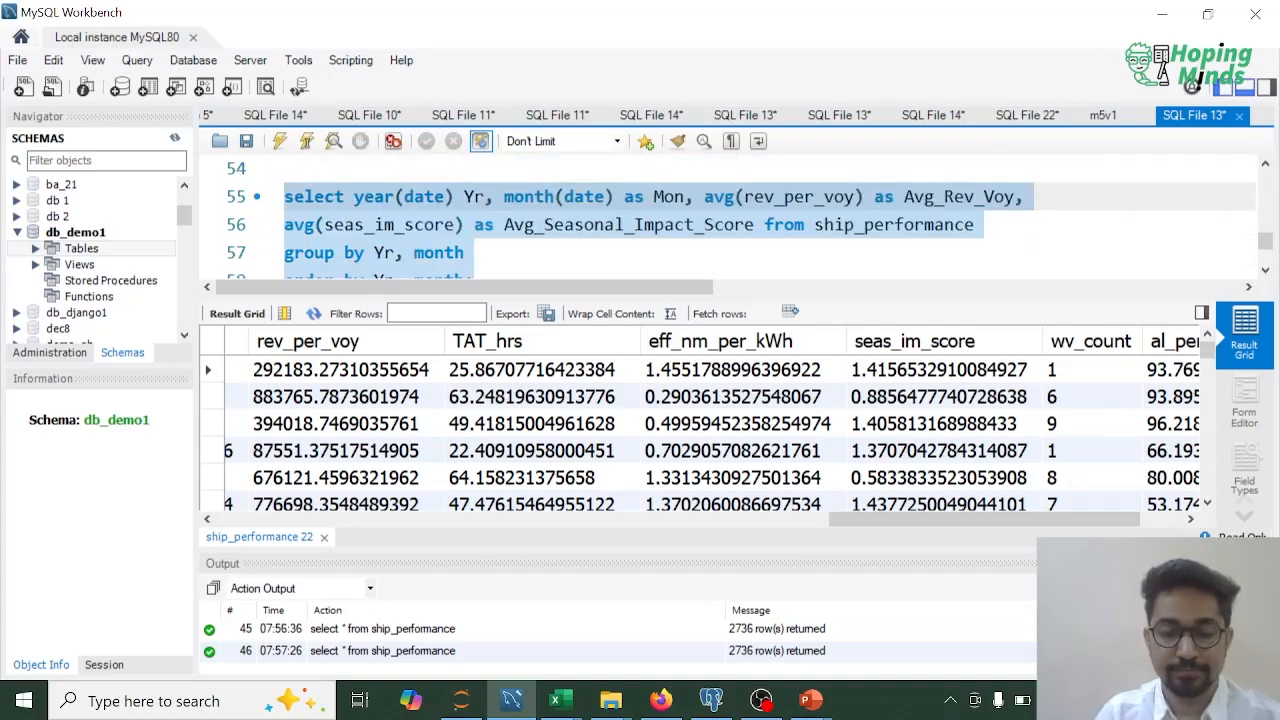
key(ctrl+Return)
click(286, 337)
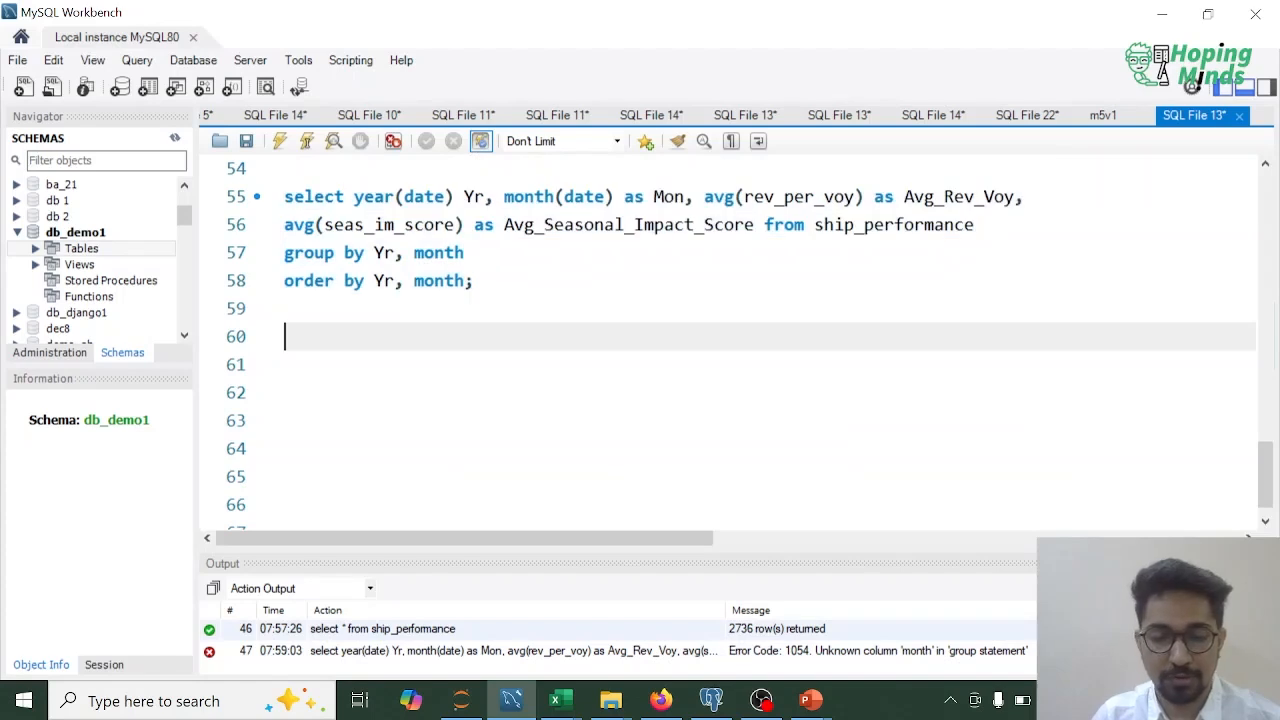
Remove "month;" from the order by clause and replace "month" with the alias "Mon" in the group by clause.
double_click(438, 281)
text(Mon)
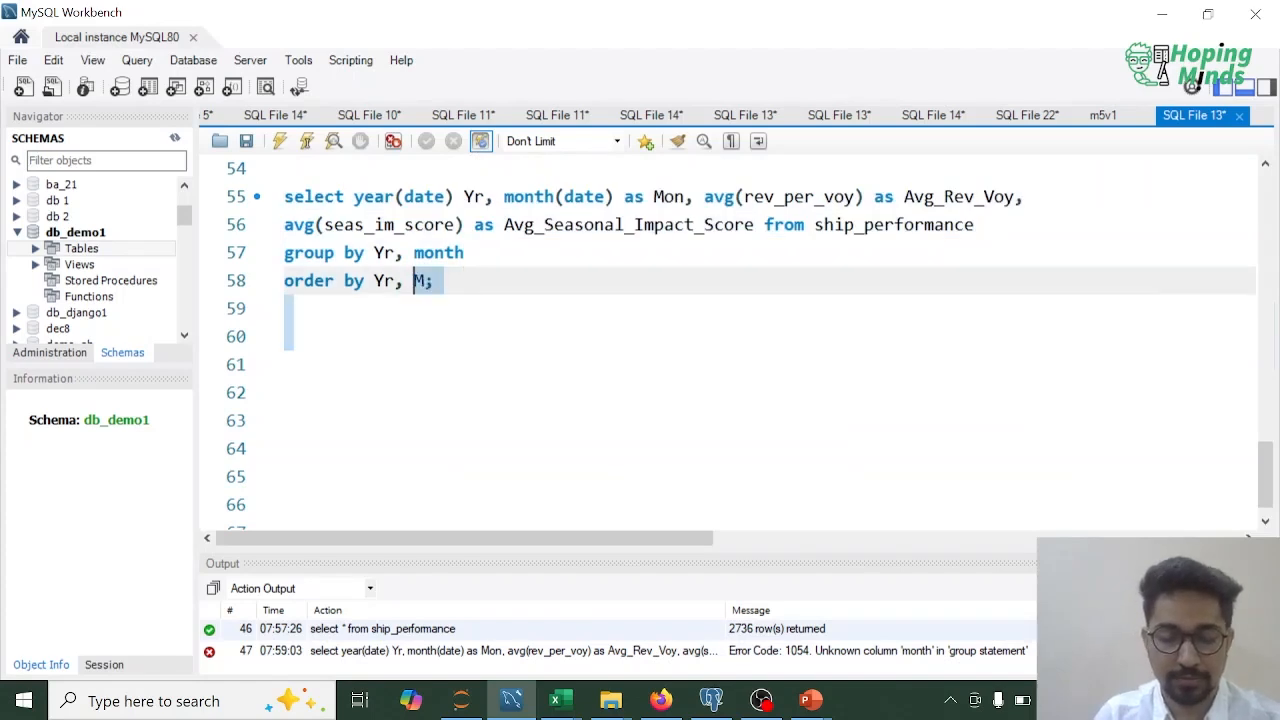
key(BackSpace)
key(BackSpace)
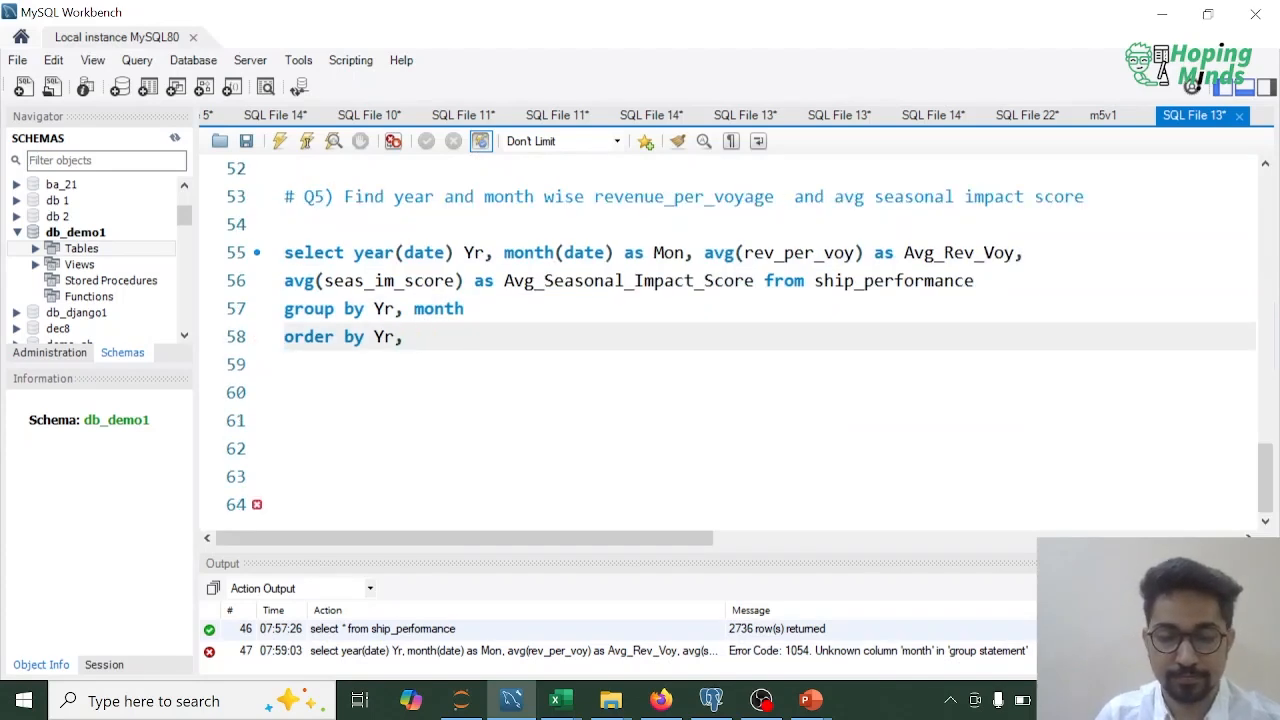
double_click(669, 253)
double_click(438, 309)
text(Mon)
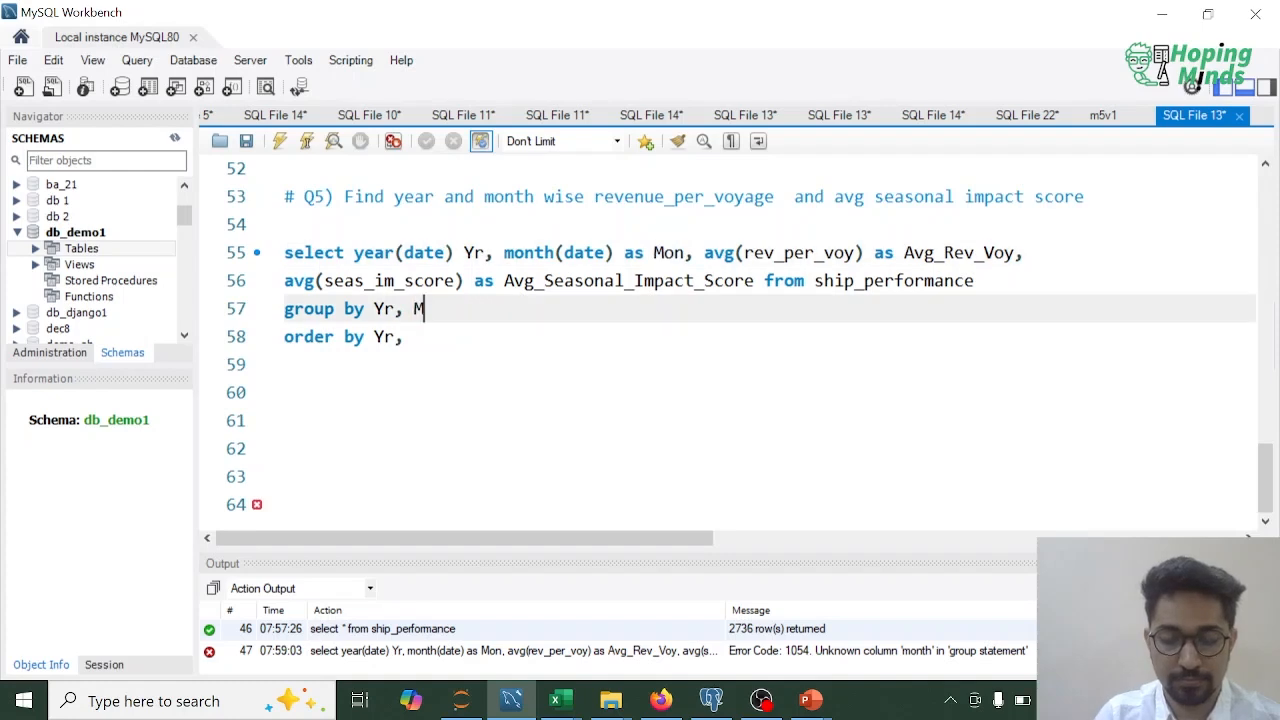
Complete the order by clause on line 58 with "Mon;" and run the Q5 query on lines 55 to 58.
key(Down)
text(Mon;)
key(shift+Up)
key(shift+Up)
key(shift+Up)
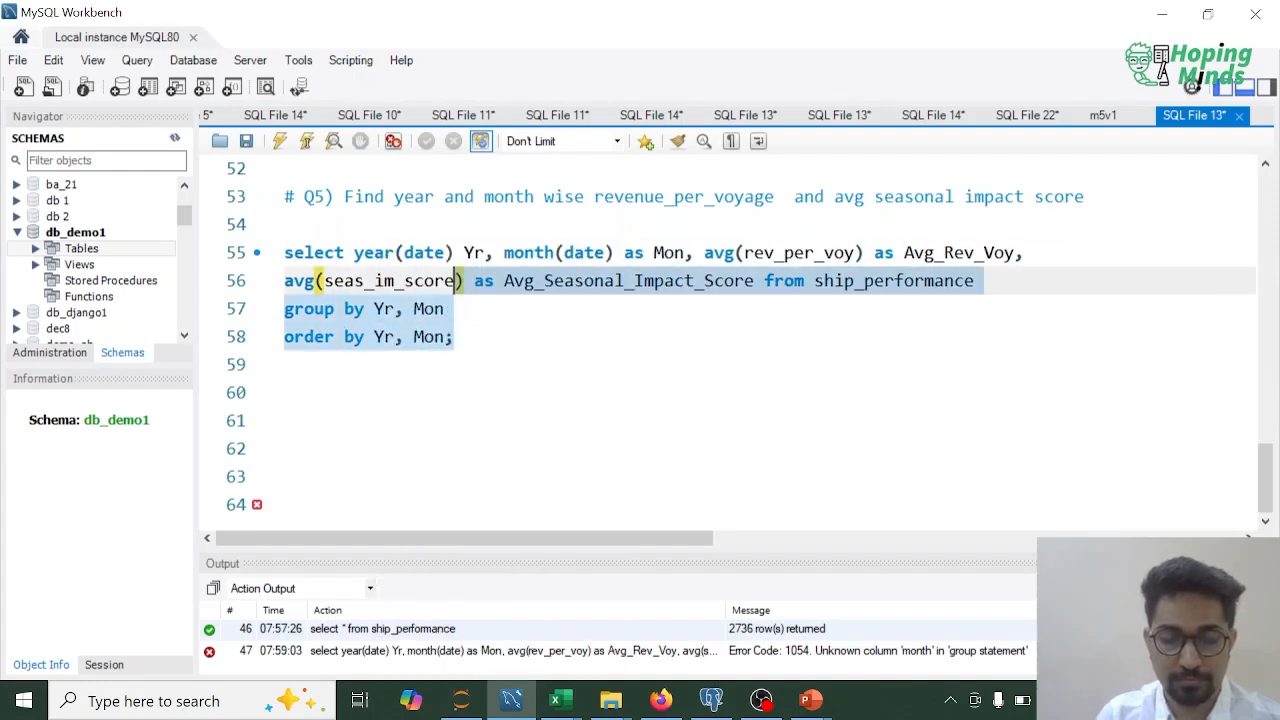
key(shift+Home)
key(ctrl+shift+Return)
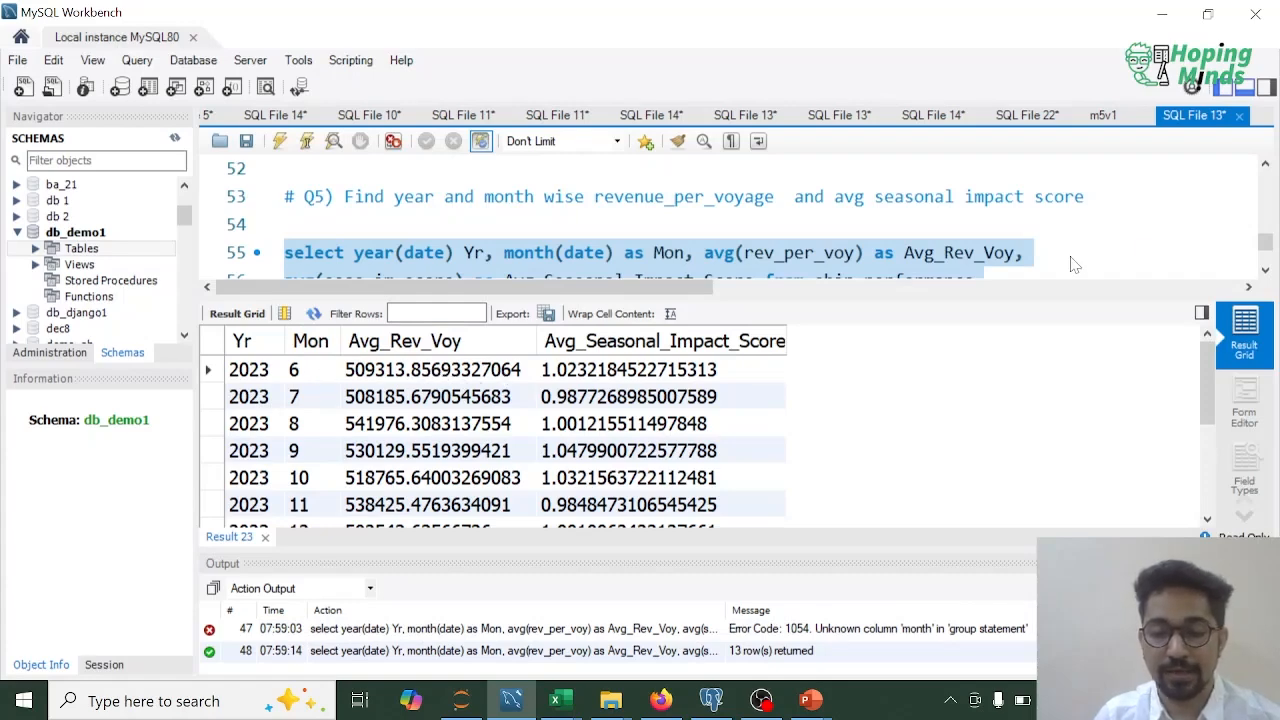
Rename the average revenue alias on line 55 to Avg_Rev_per_Voyage and rerun the Q5 query.
scroll(1262, 268, down, 2)
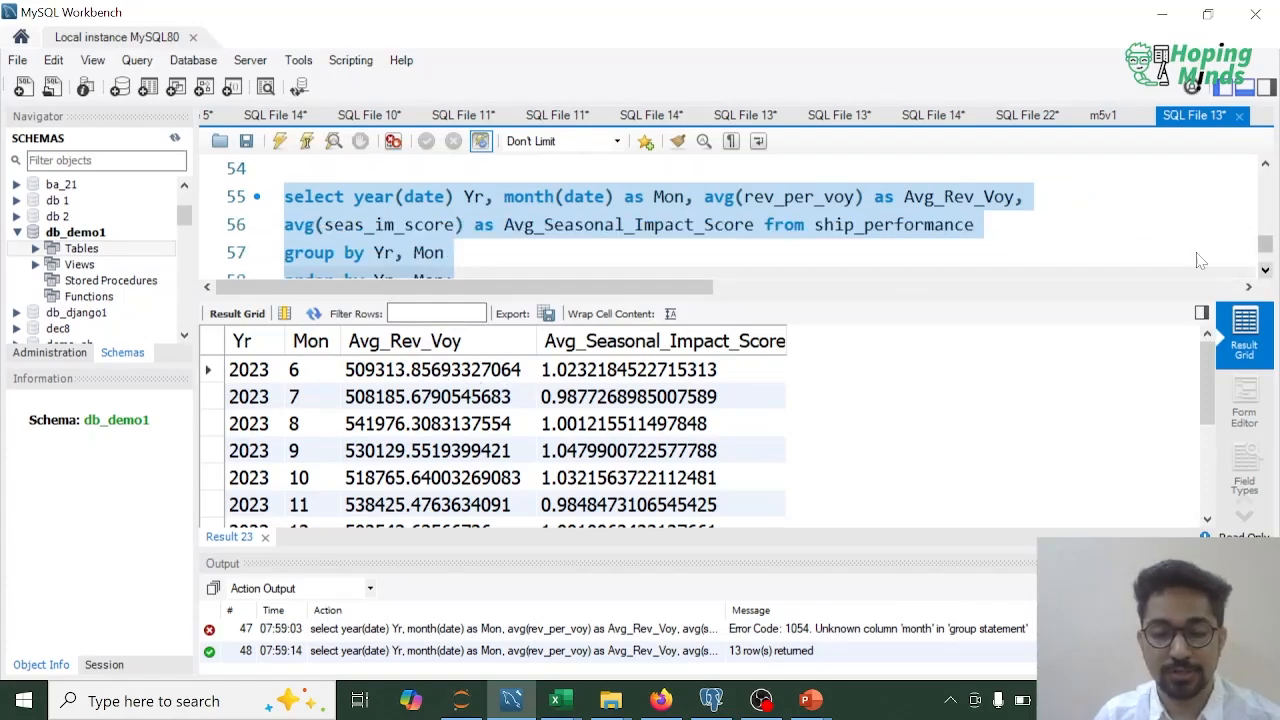
click(803, 197)
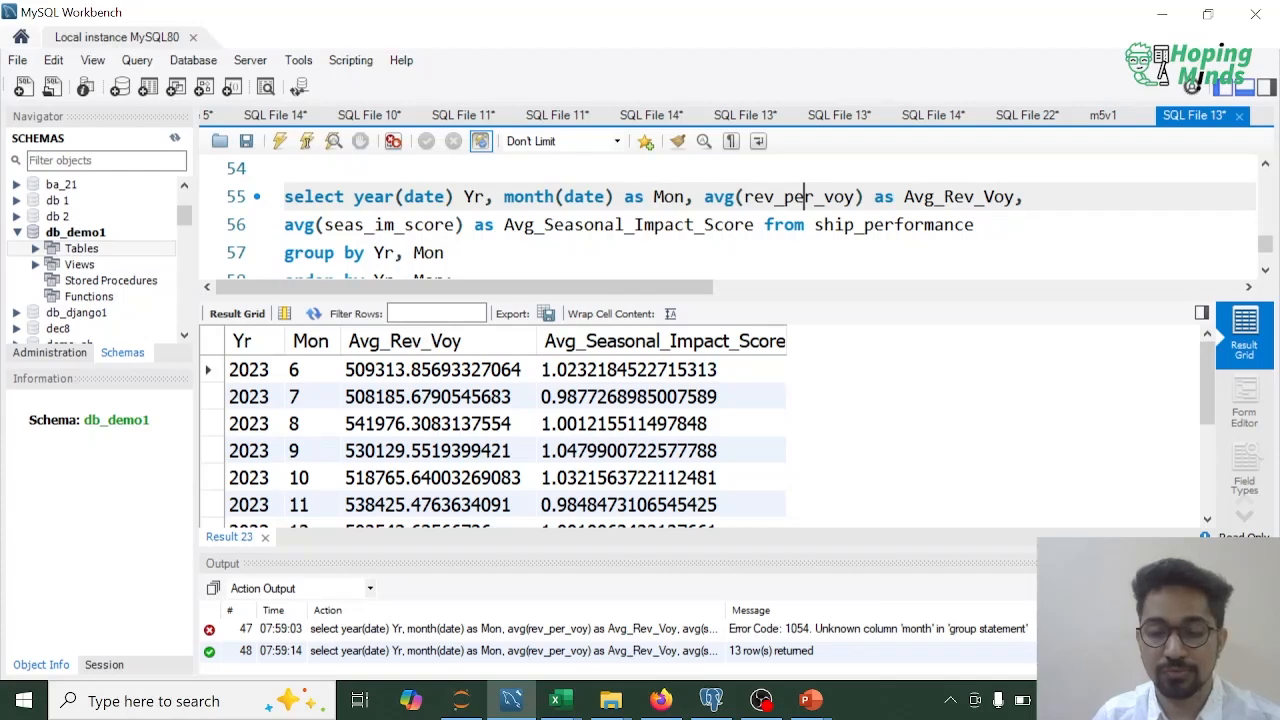
text(per_)
key(Right)
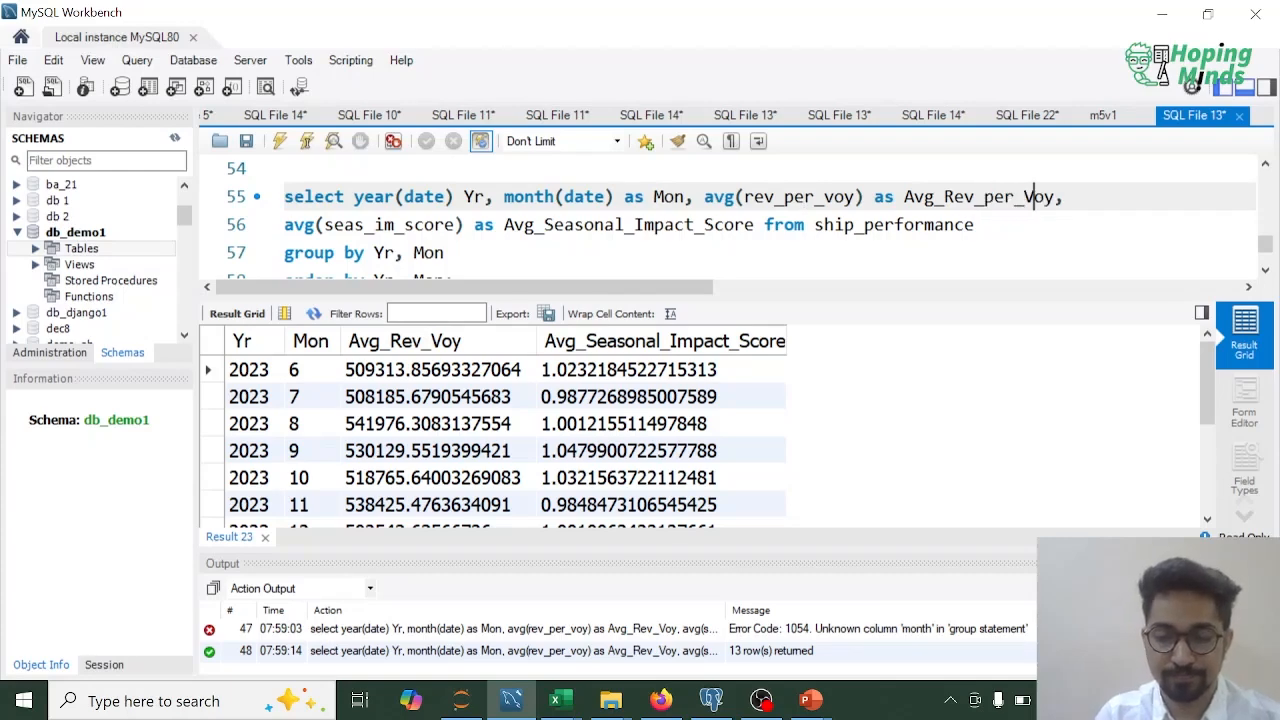
text(age)
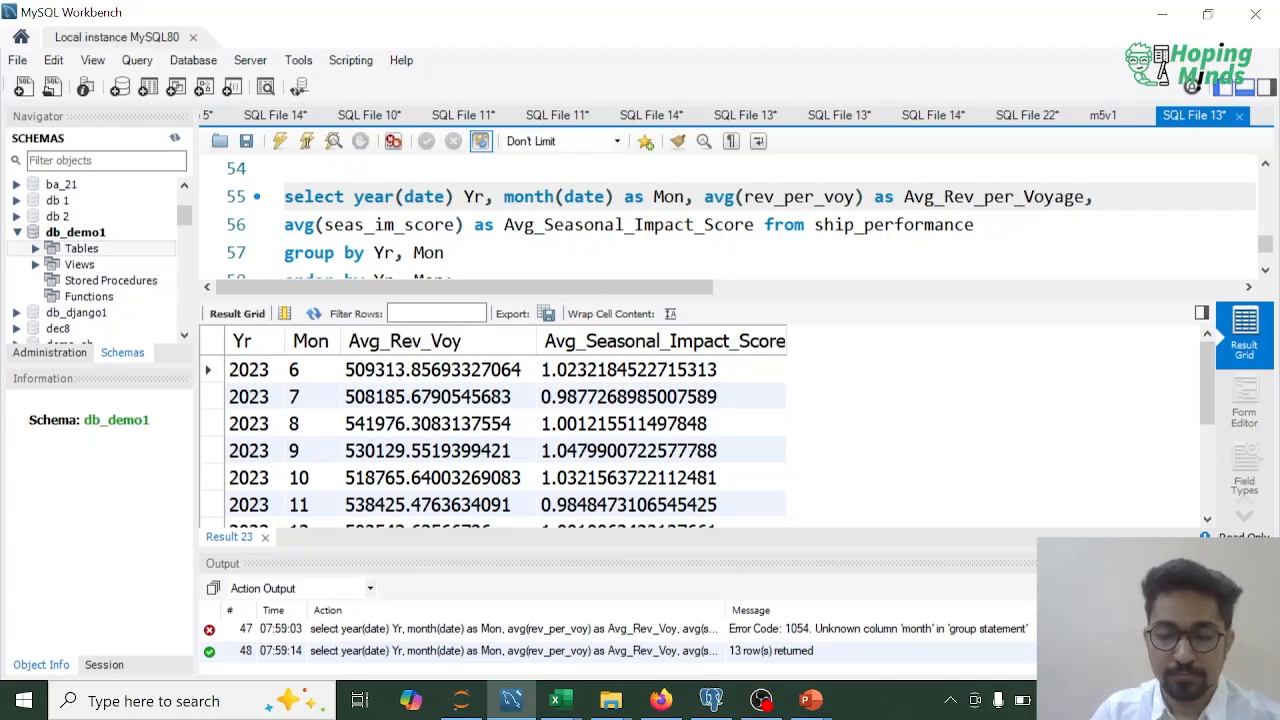
key(ctrl+Return)
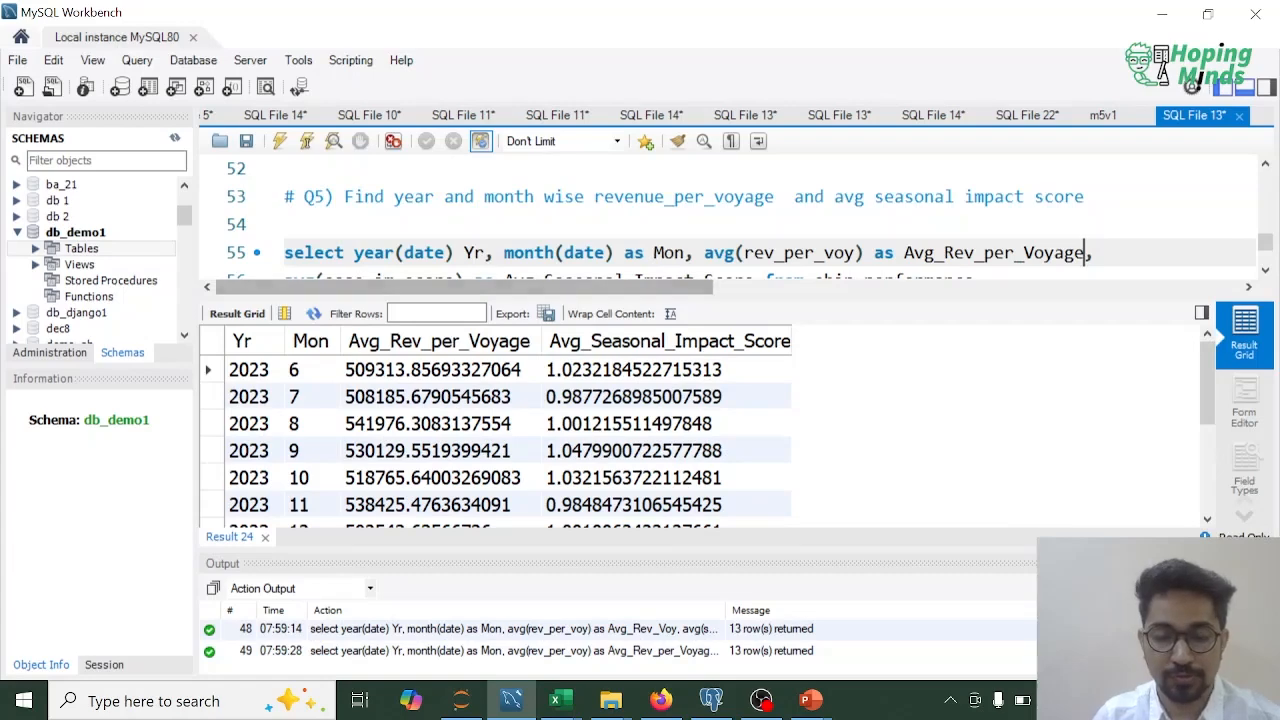
Wrap avg(rev_per_voy) on line 55 in round() with 2 decimal places.
text(round()
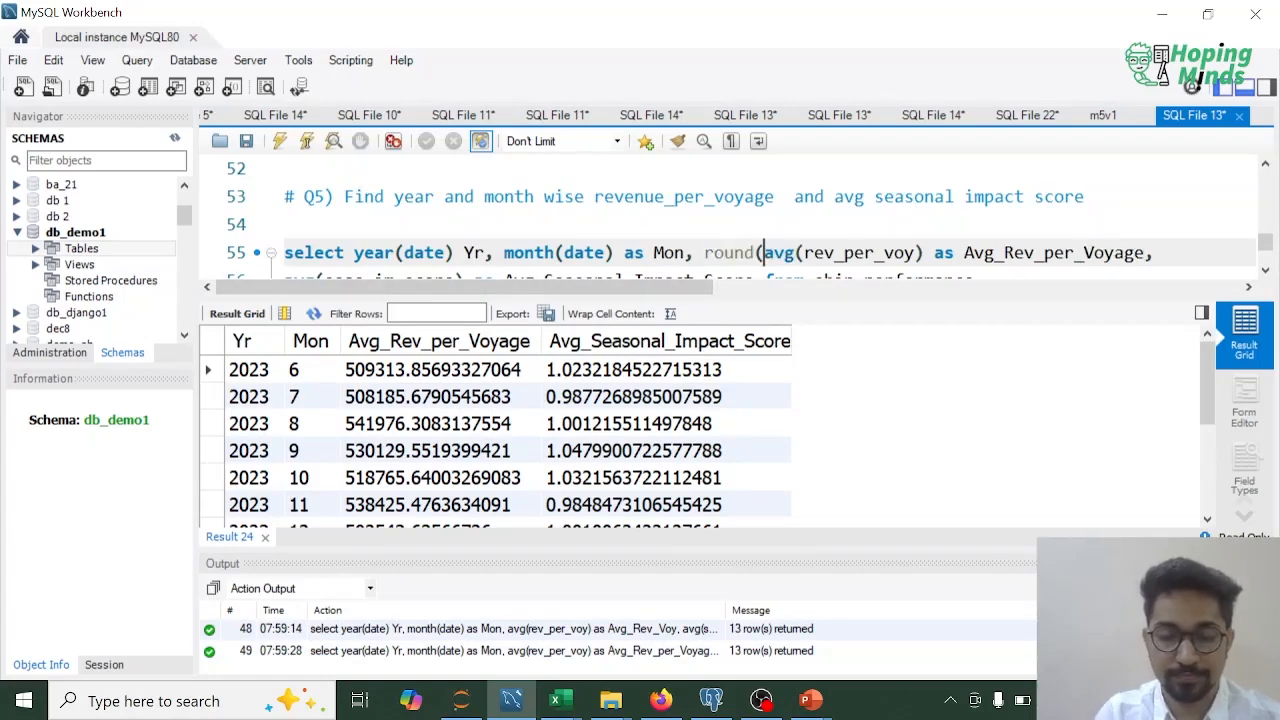
click(922, 253)
text(,2))
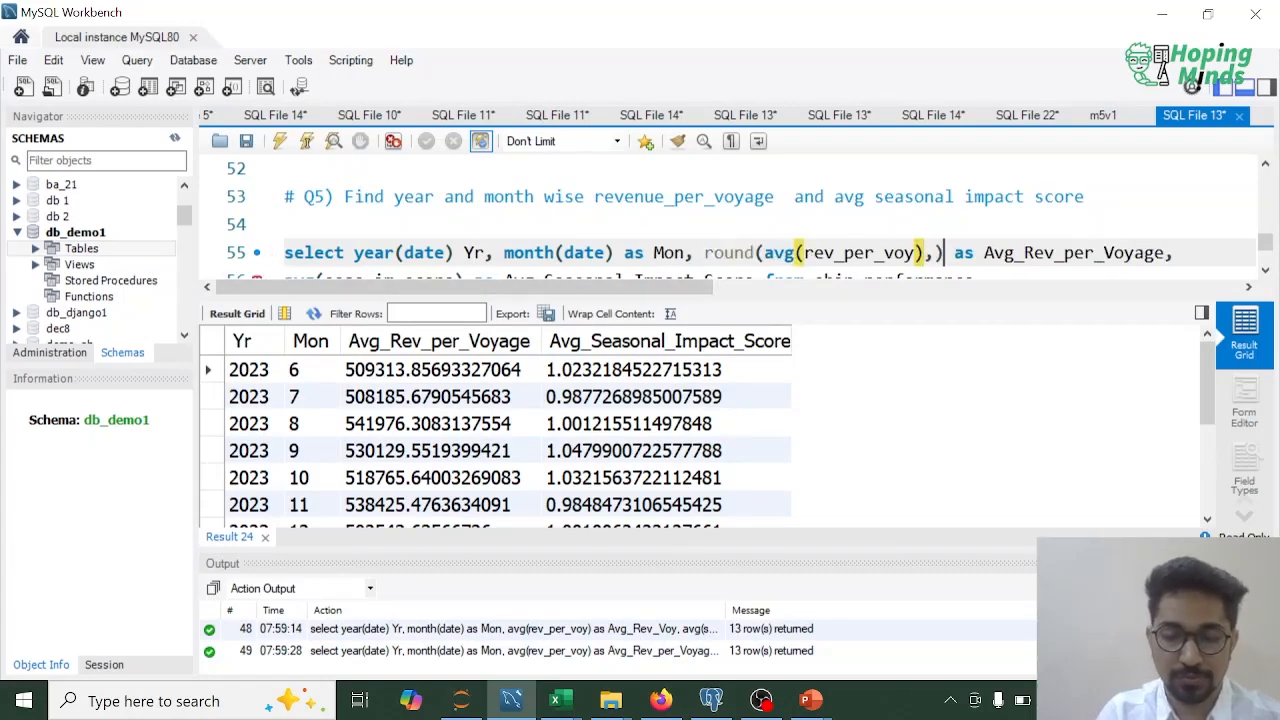
key(Left)
key(Left)
key(Left)
key(Left)
key(Left)
key(Left)
key(Left)
key(Left)
key(Left)
key(Left)
key(Left)
key(Left)
key(Left)
key(Left)
key(Left)
key(Left)
key(Left)
key(Left)
key(Left)
key(Left)
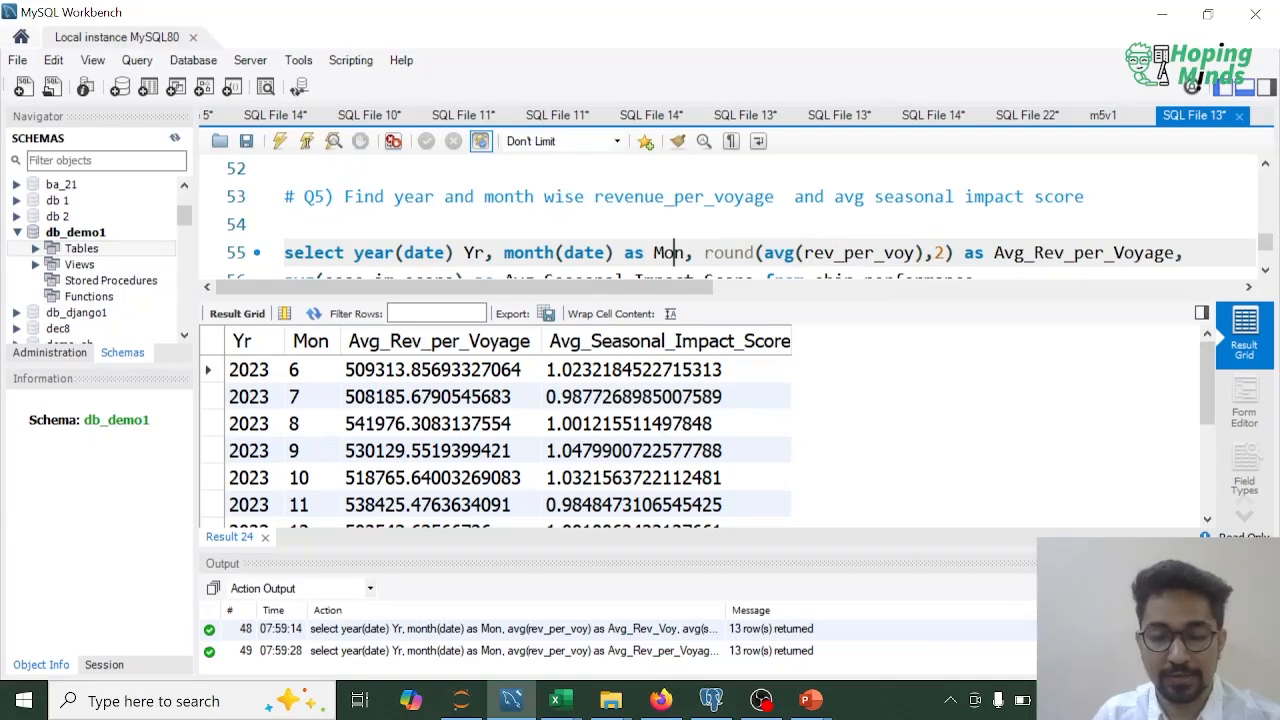
text(roun)
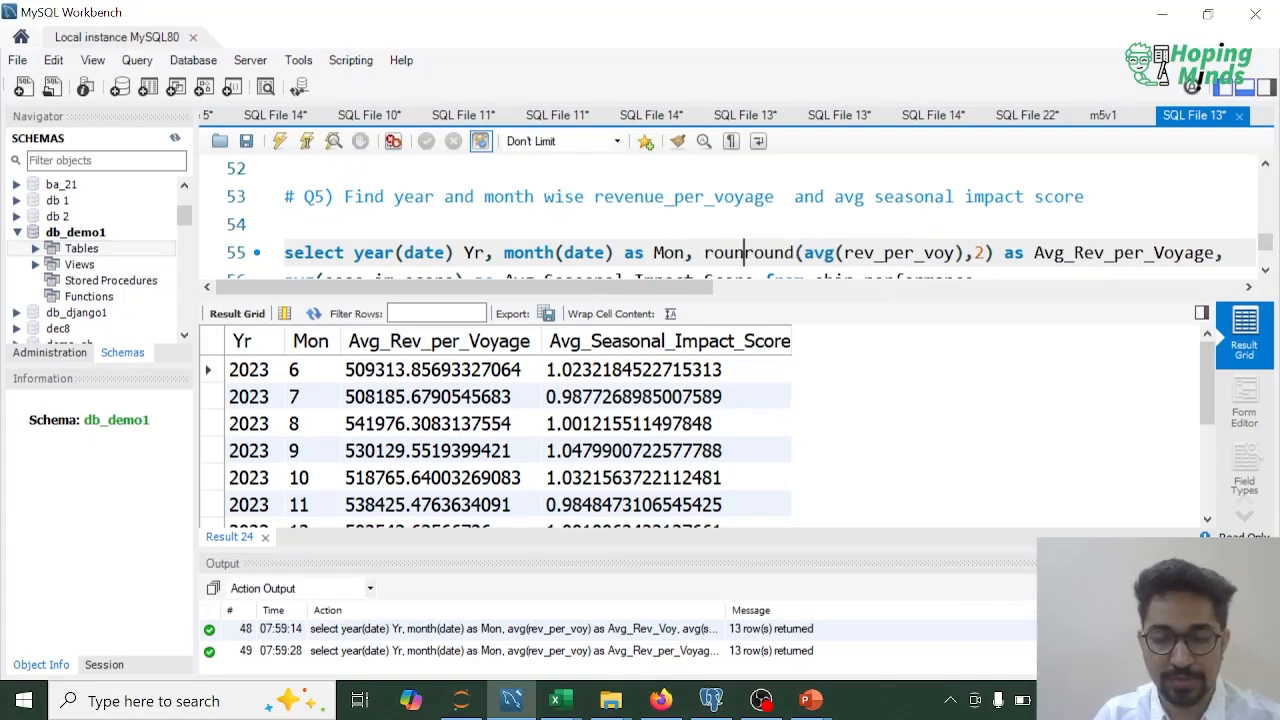
key(BackSpace)
key(BackSpace)
key(BackSpace)
key(BackSpace)
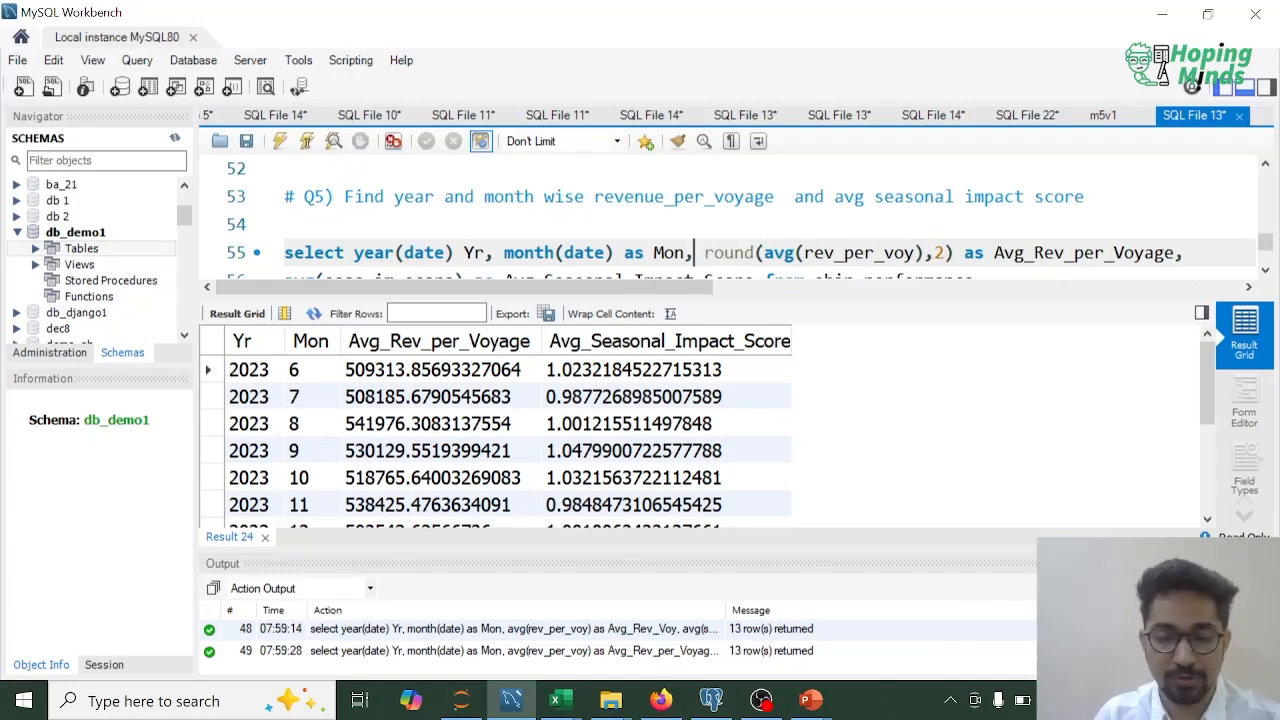
Wrap avg(seas_im_score) on line 56 in round() with 2 decimal places.
key(Right)
key(Right)
key(Right)
key(Right)
key(Right)
key(Right)
key(Right)
key(Right)
key(Down)
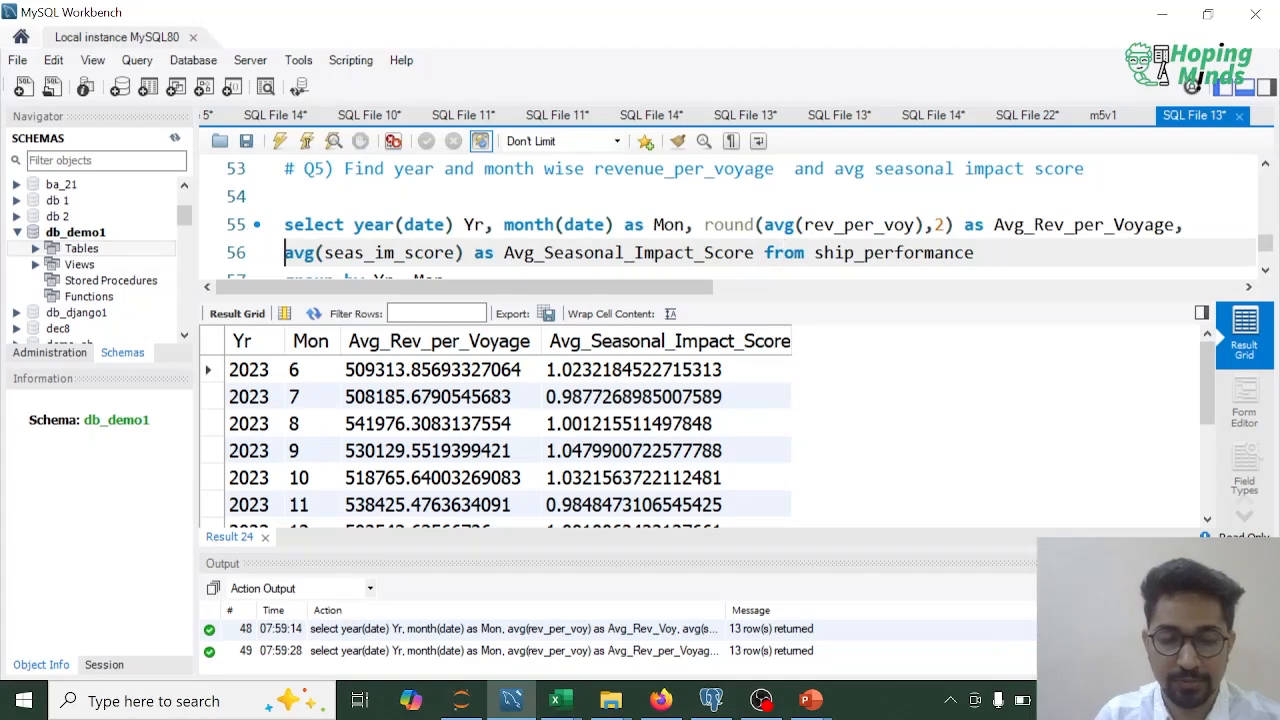
text(round()
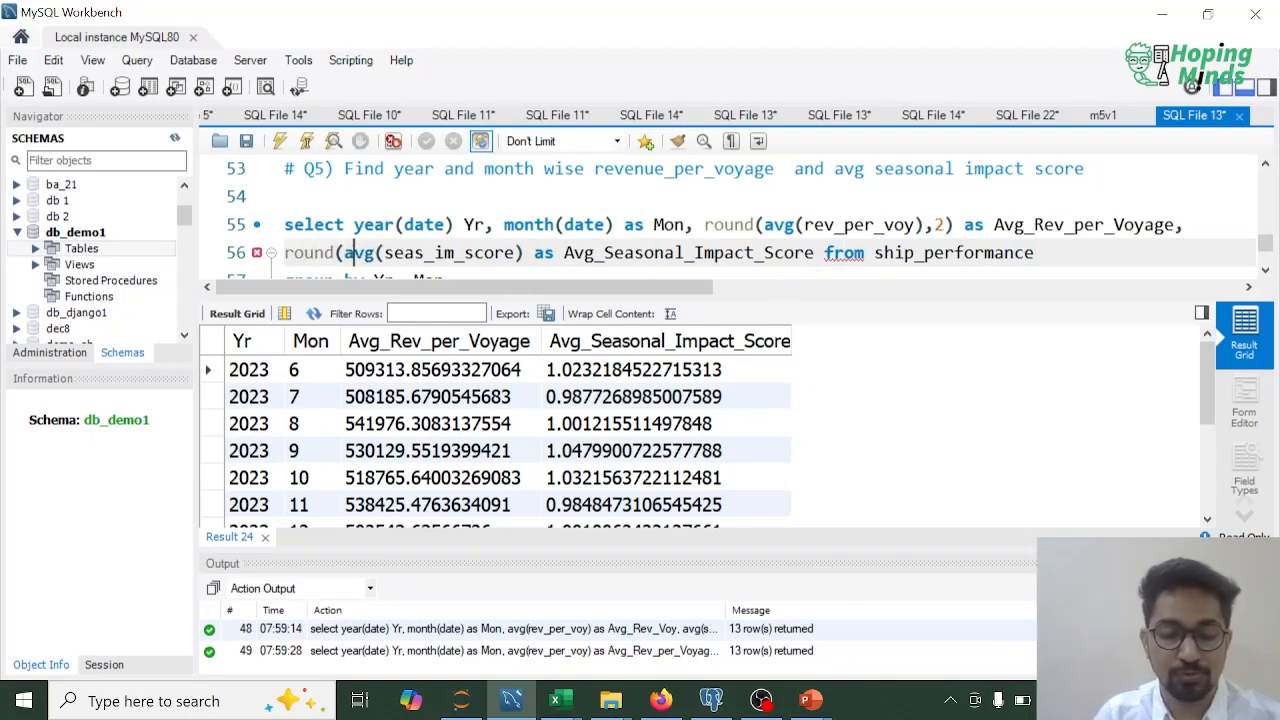
key(Right)
key(Right)
key(Right)
key(Right)
text(,2))
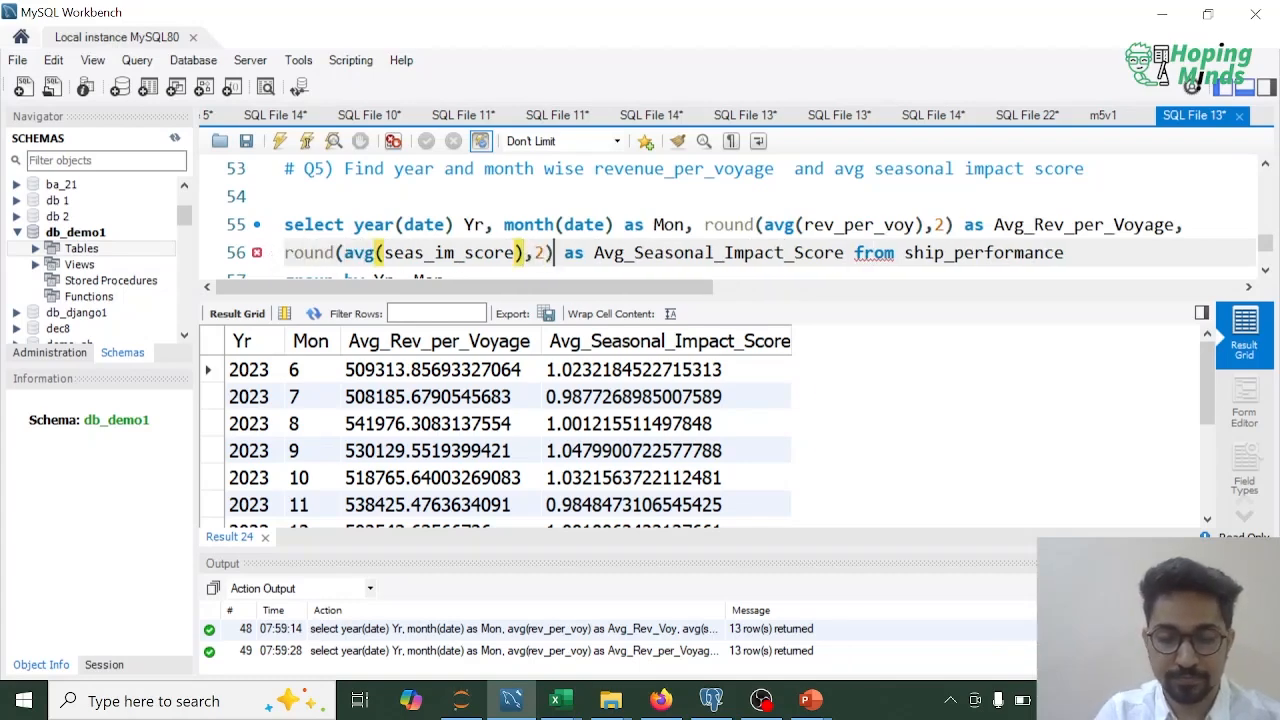
Run the complete rounded Q5 query on lines 55 to 58 and look through its year and month rows.
key(Home)
key(Up)
key(shift+Down)
key(shift+Down)
key(shift+Down)
key(shift+End)
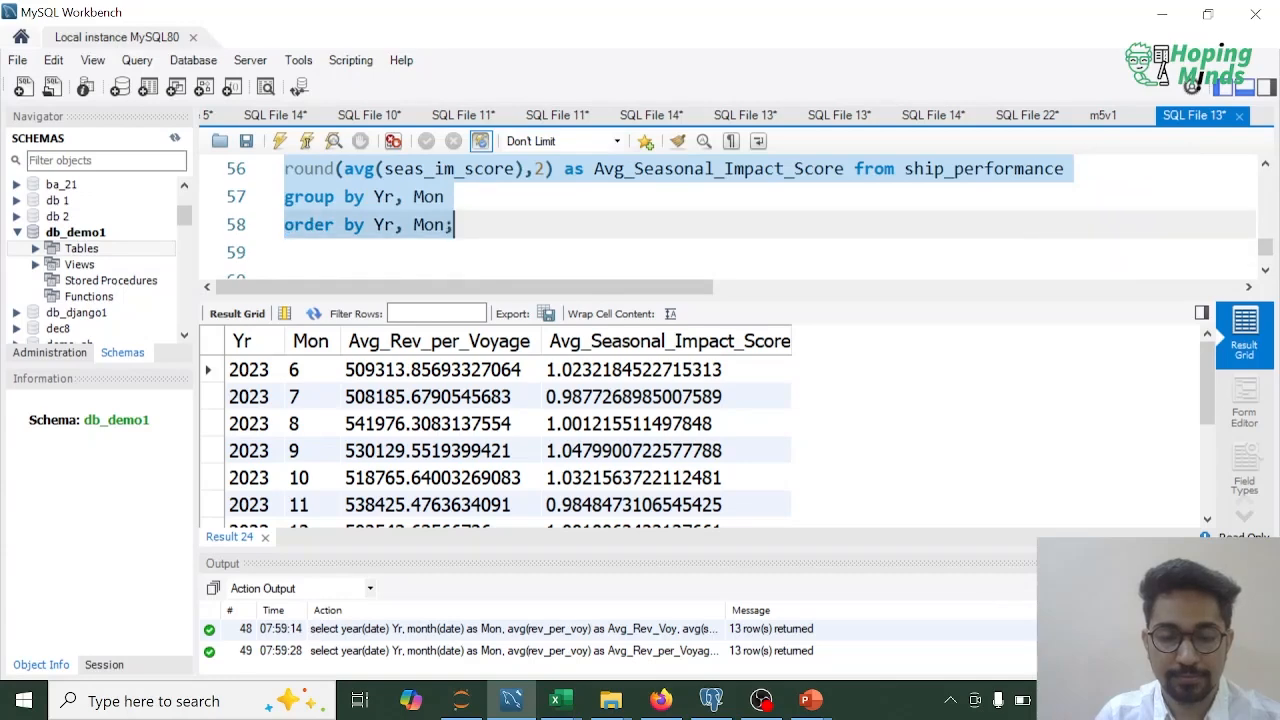
key(ctrl+Return)
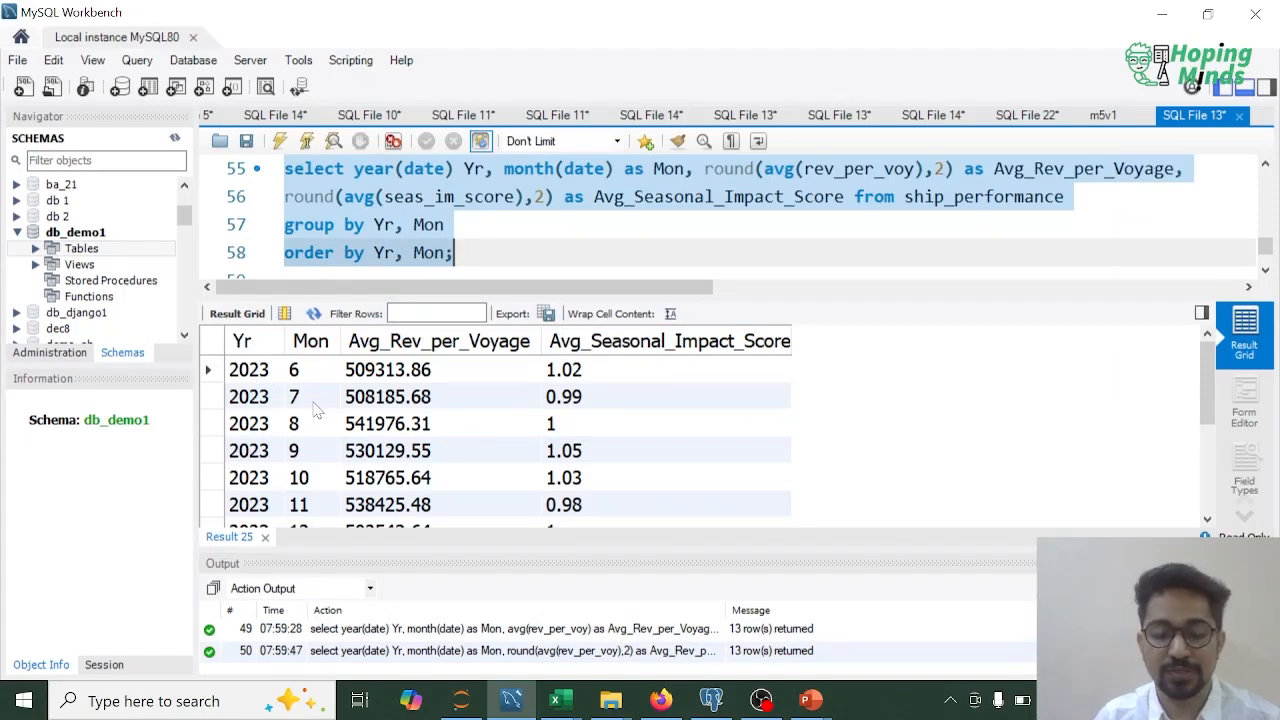
scroll(322, 466, down, 1)
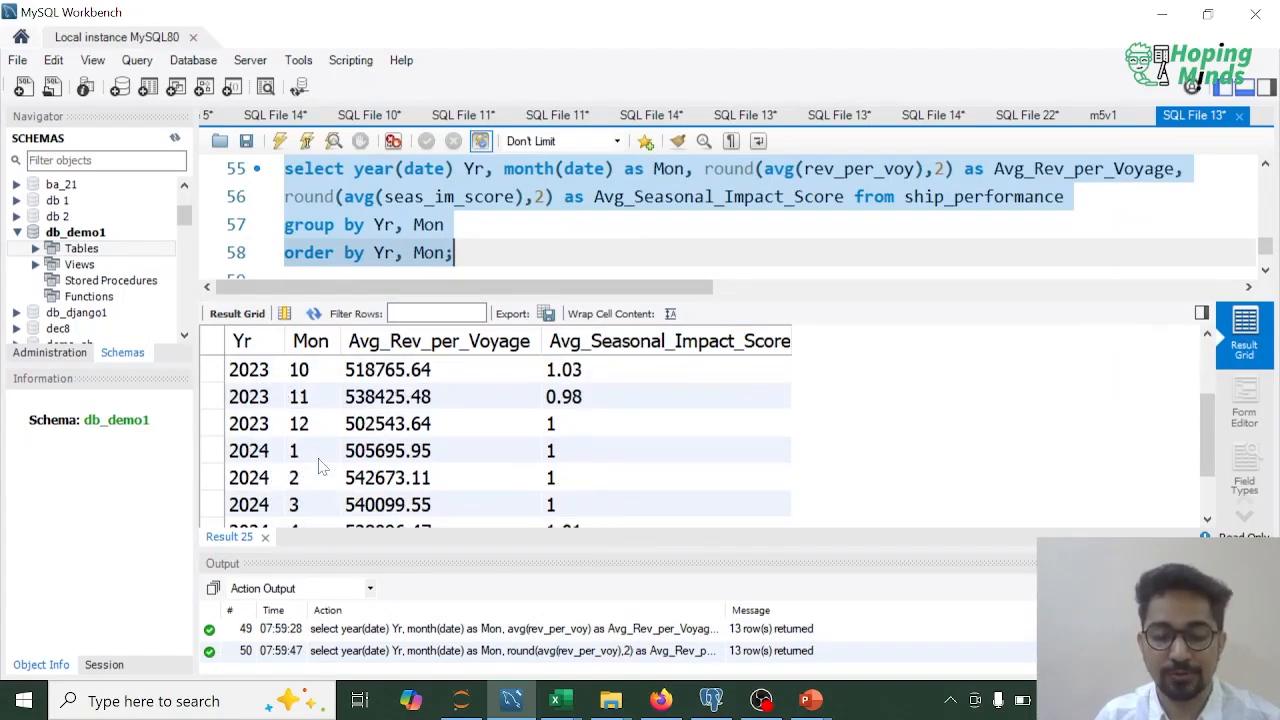
scroll(347, 395, down, 1)
scroll(340, 405, down, 1)
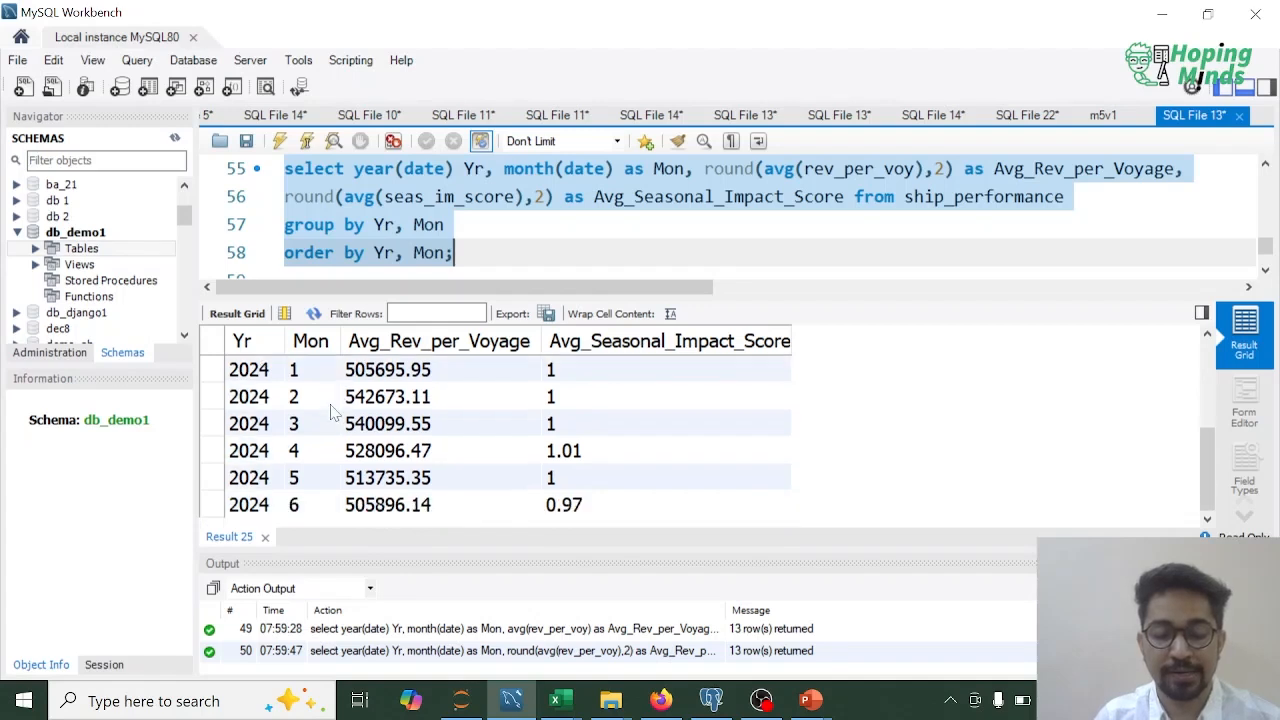
scroll(332, 413, up, 1)
scroll(335, 414, down, 1)
scroll(389, 417, up, 2)
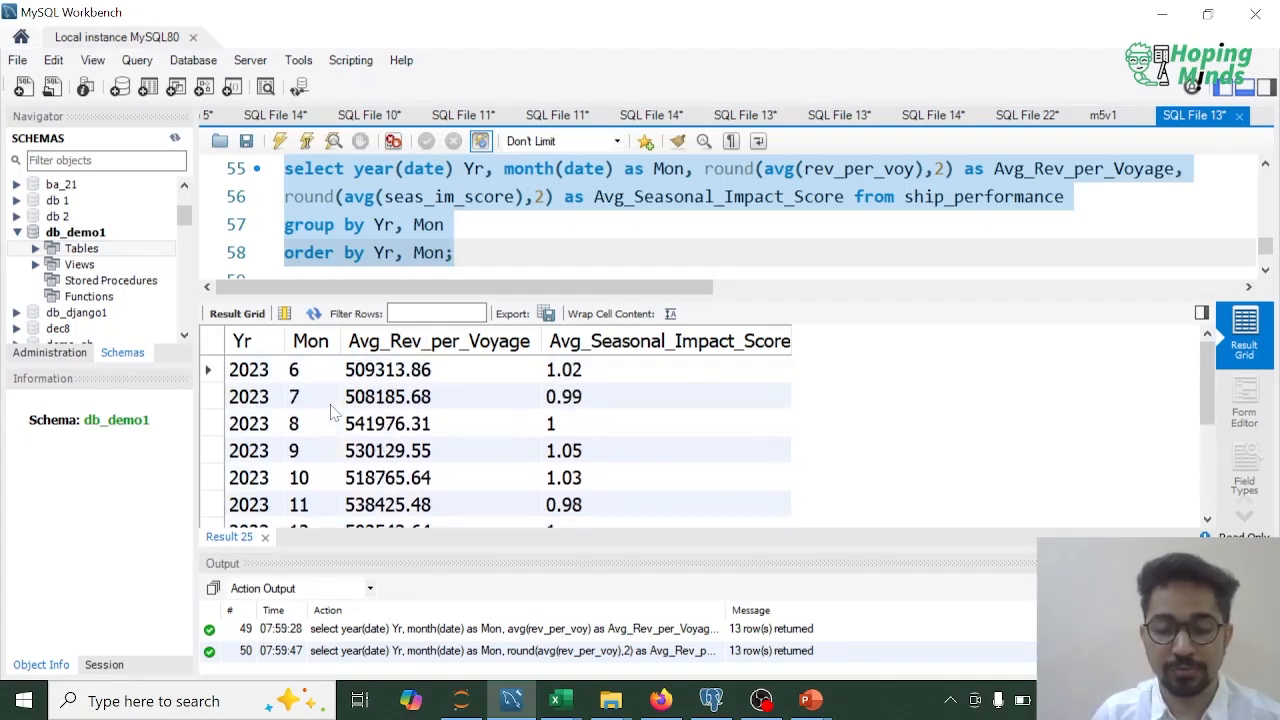
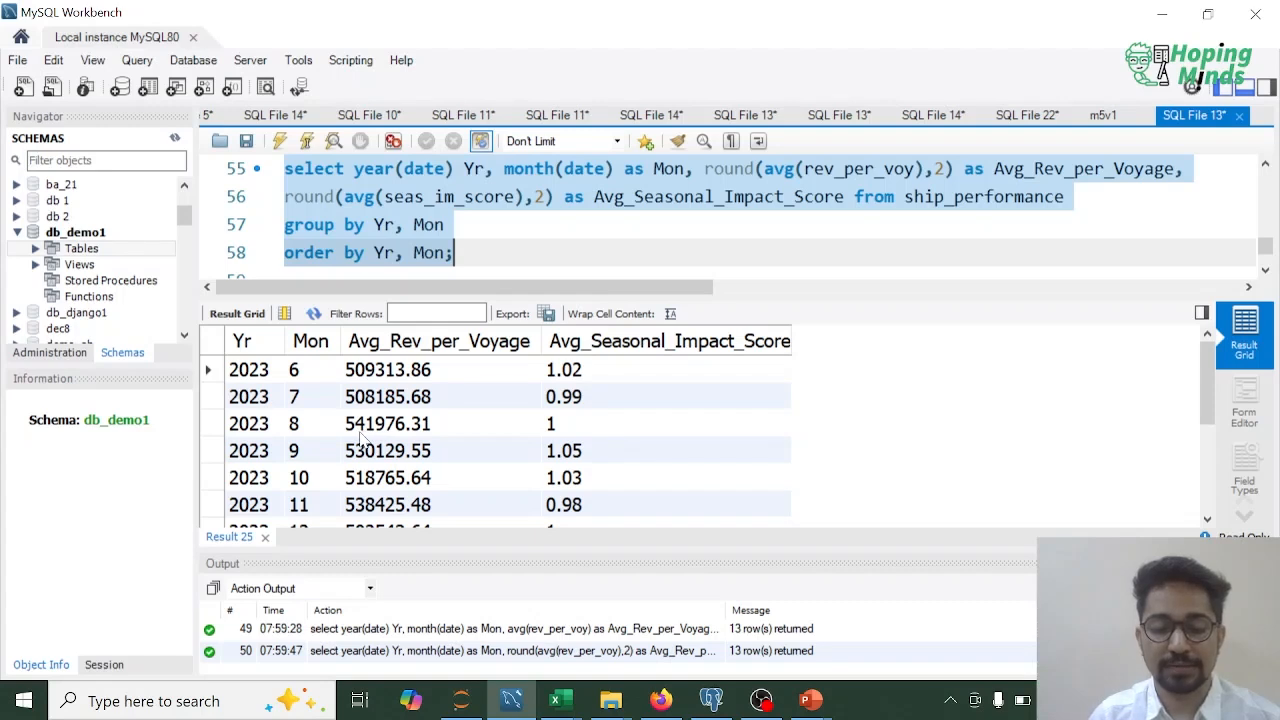
Compare the Avg_Rev_per_Voyage values across the months, checking August 2023 against February and March 2024.
click(425, 423)
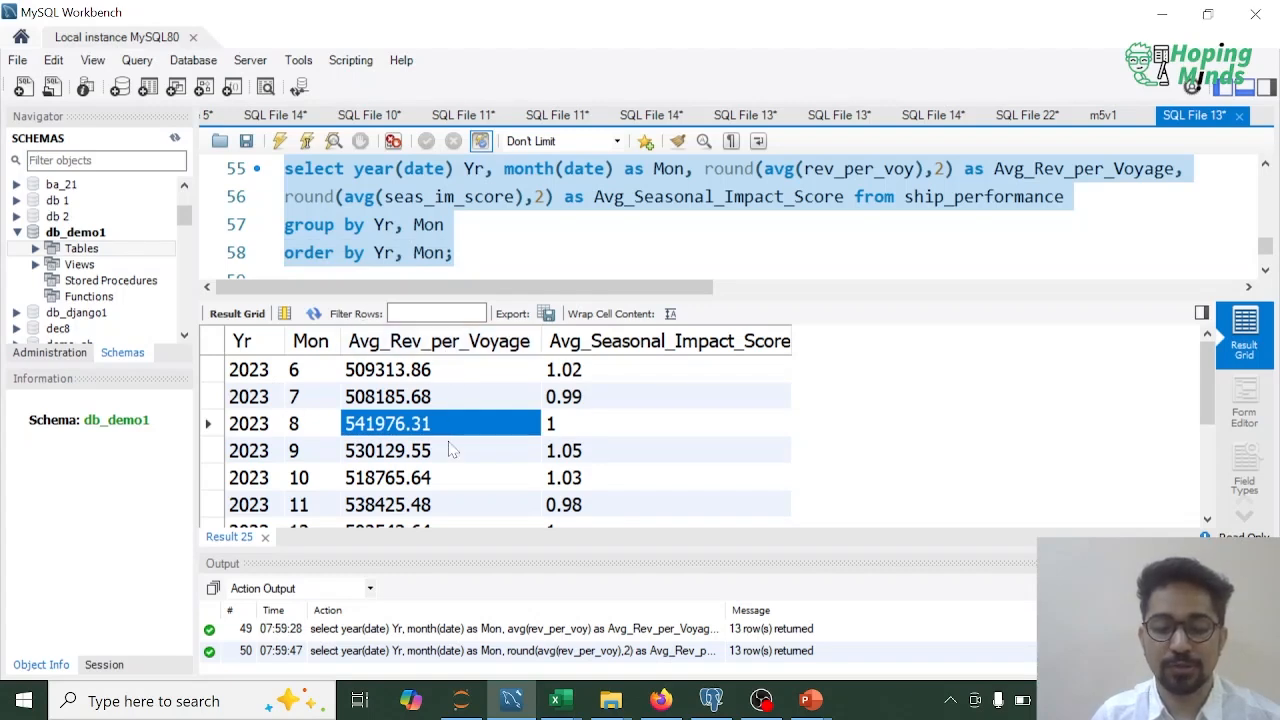
scroll(452, 450, down, 1)
scroll(452, 450, up, 1)
scroll(452, 450, up, 1)
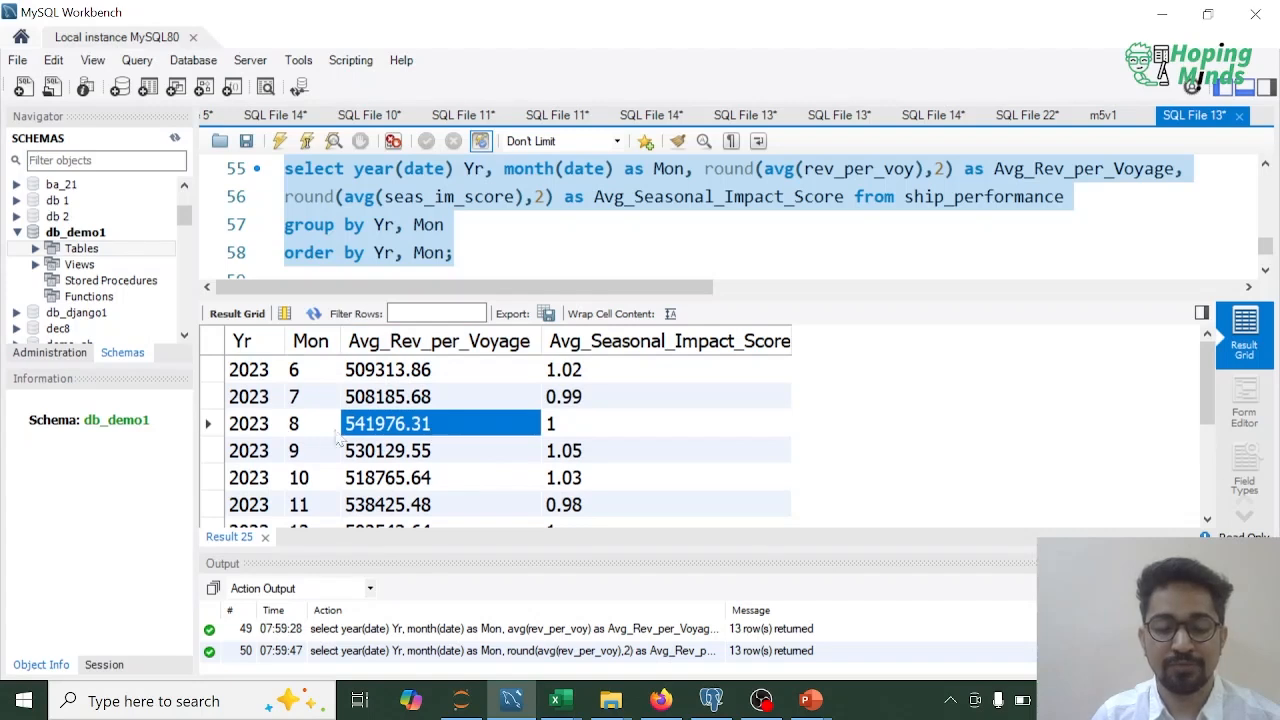
scroll(340, 438, down, 1)
scroll(360, 432, up, 1)
scroll(405, 438, down, 1)
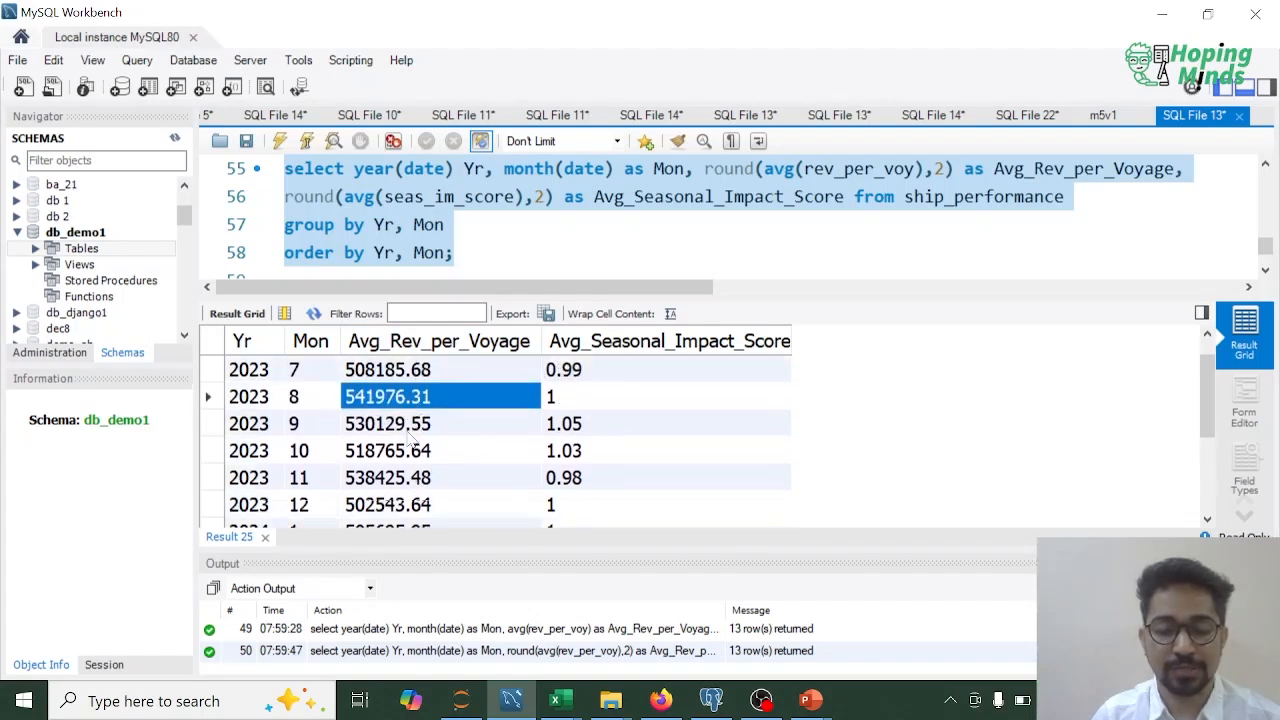
scroll(408, 440, down, 1)
scroll(400, 455, down, 3)
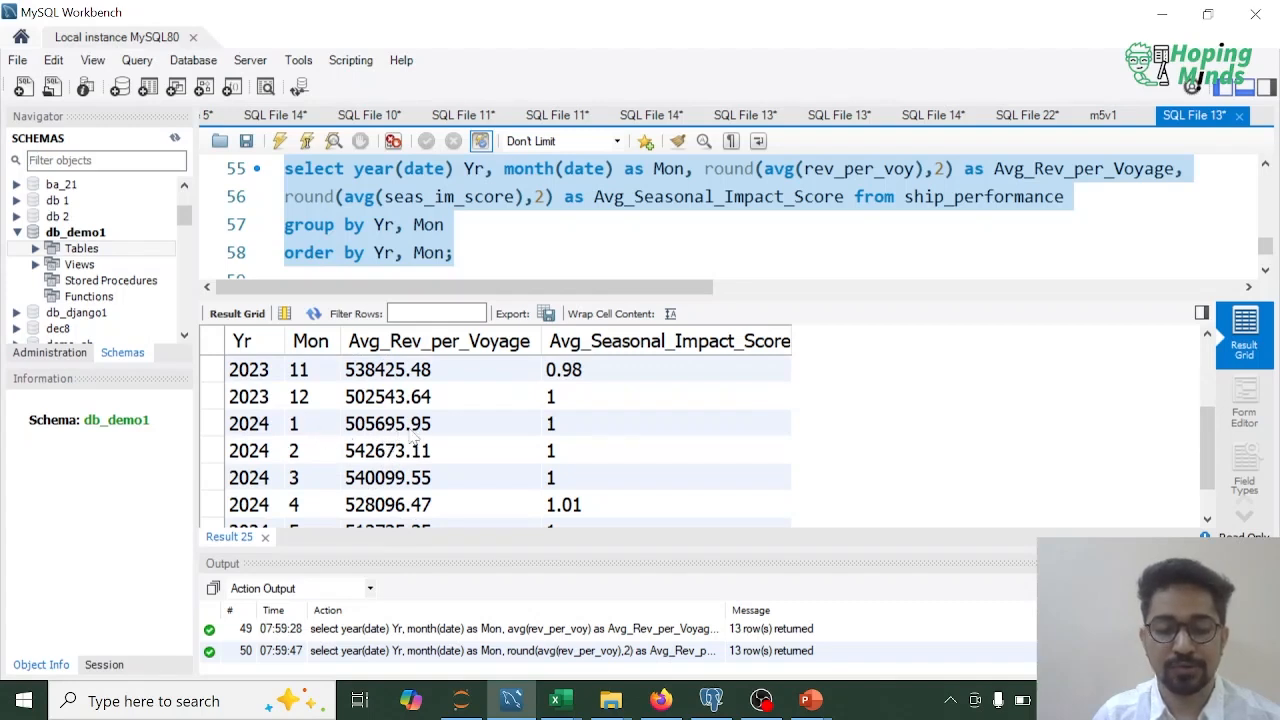
click(390, 451)
shift+click(392, 478)
scroll(388, 483, down, 1)
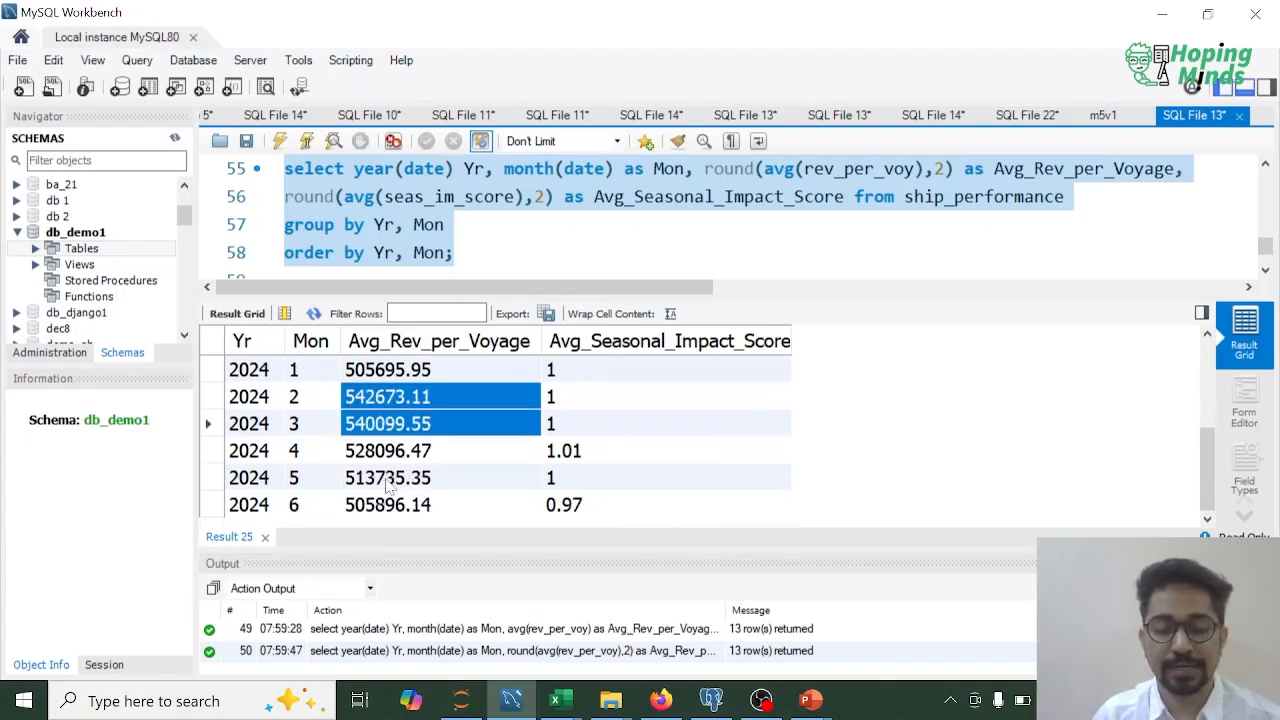
scroll(398, 425, up, 3)
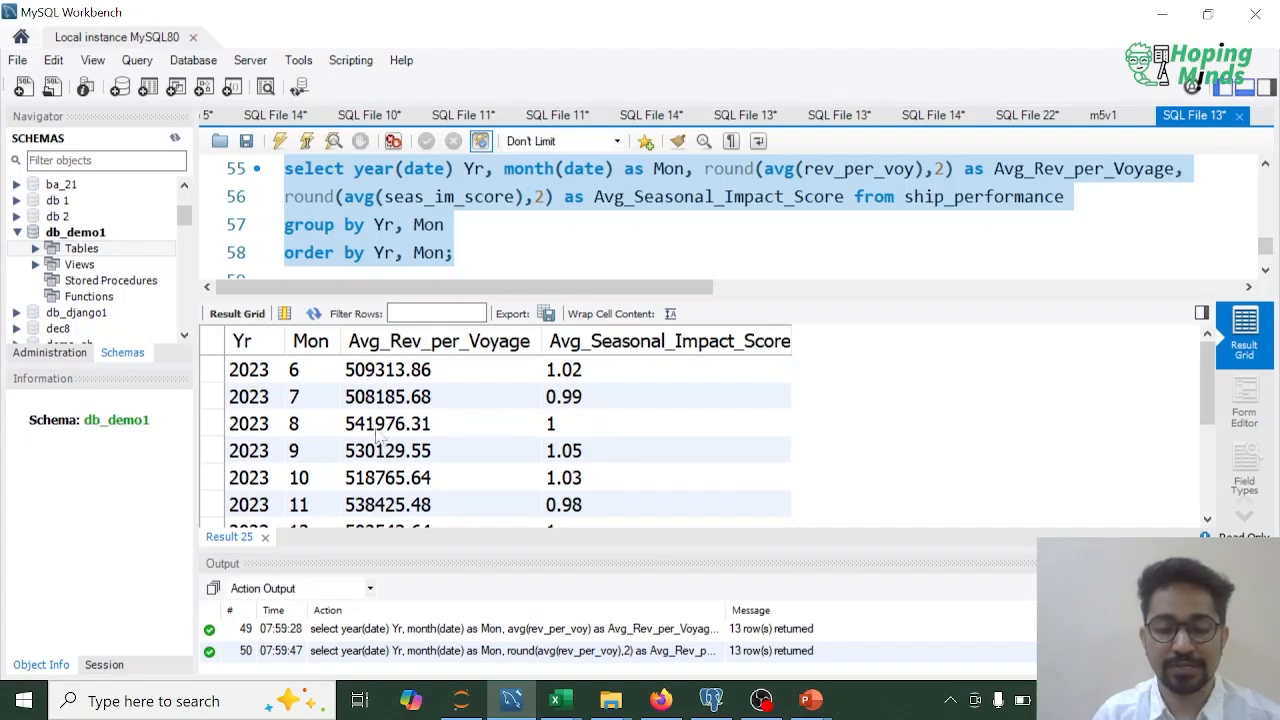
click(377, 432)
scroll(437, 443, down, 3)
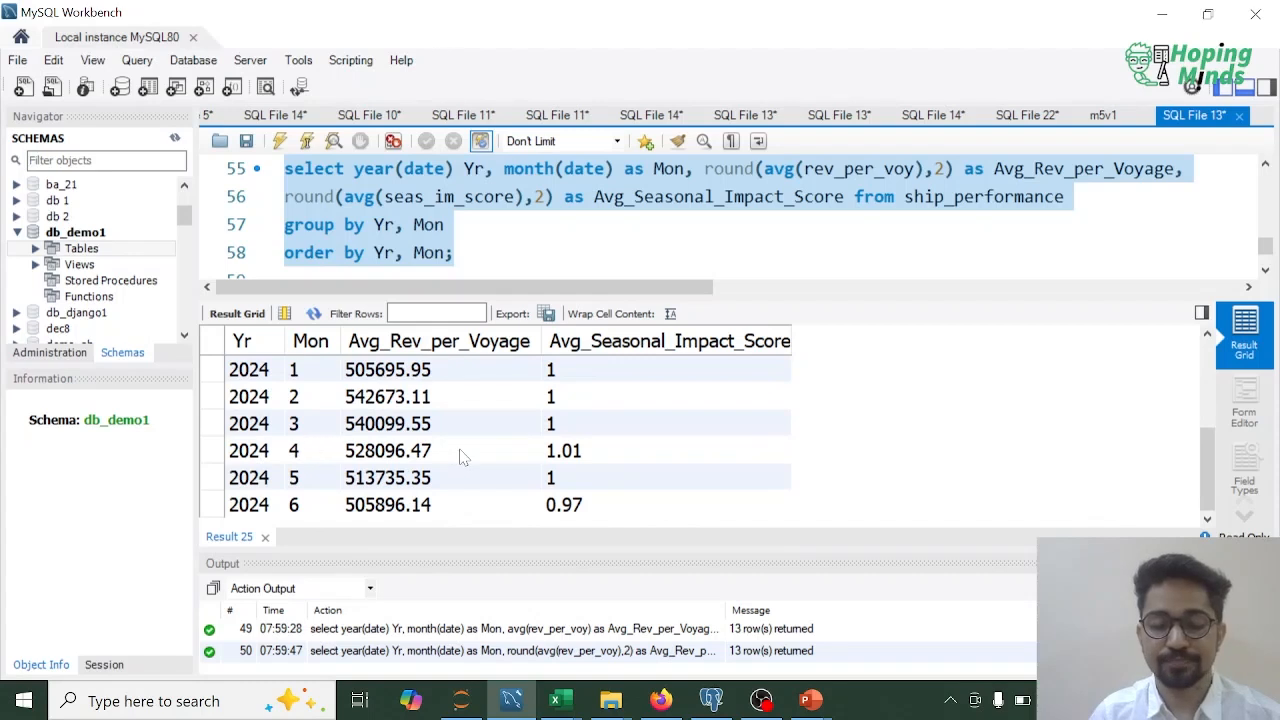
scroll(463, 457, up, 3)
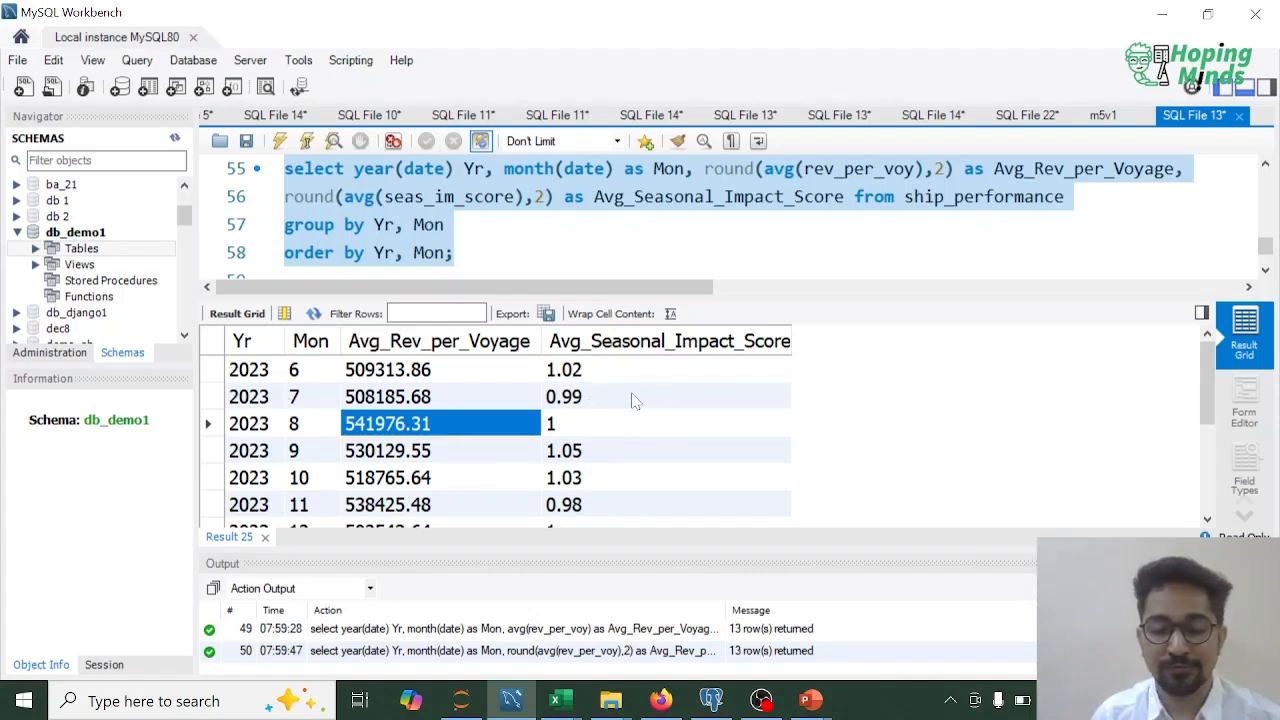
Compare the Avg_Seasonal_Impact_Score values across the months of 2023 and 2024, checking July and November 2023.
click(618, 397)
scroll(605, 410, down, 2)
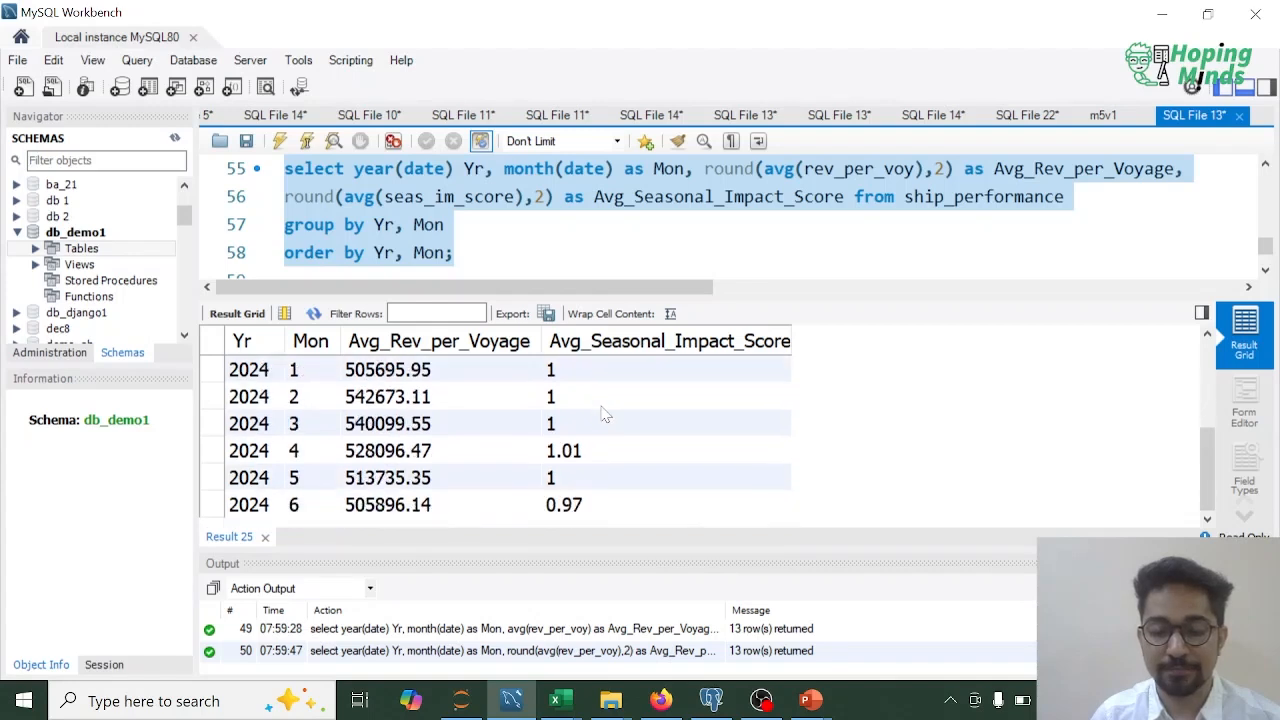
scroll(603, 413, up, 1)
scroll(605, 415, up, 1)
scroll(605, 415, down, 2)
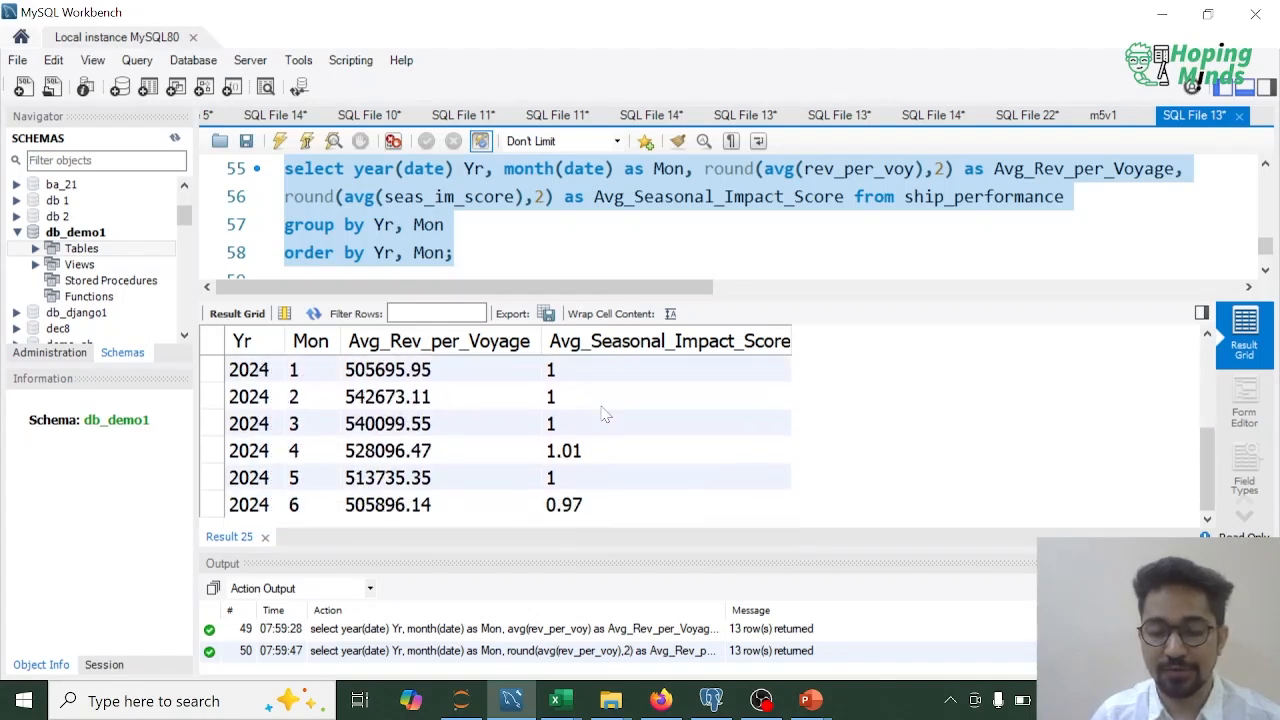
scroll(605, 415, up, 1)
scroll(605, 415, up, 1)
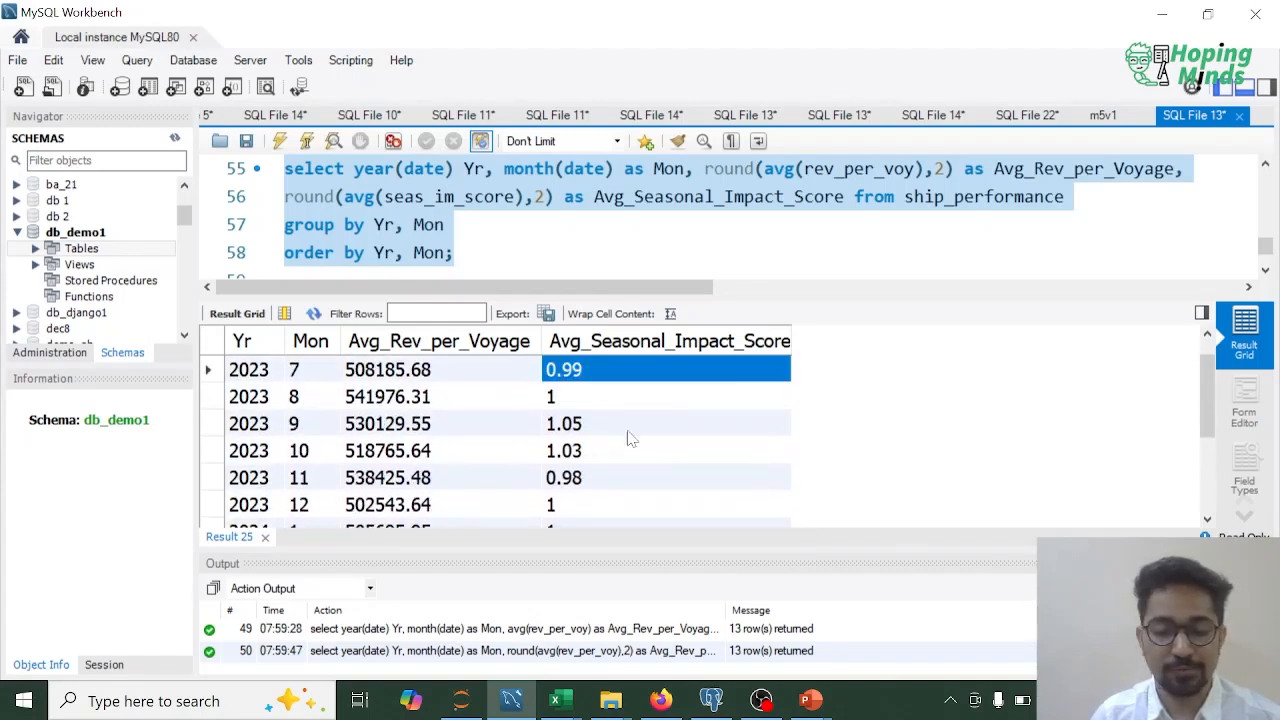
click(250, 482)
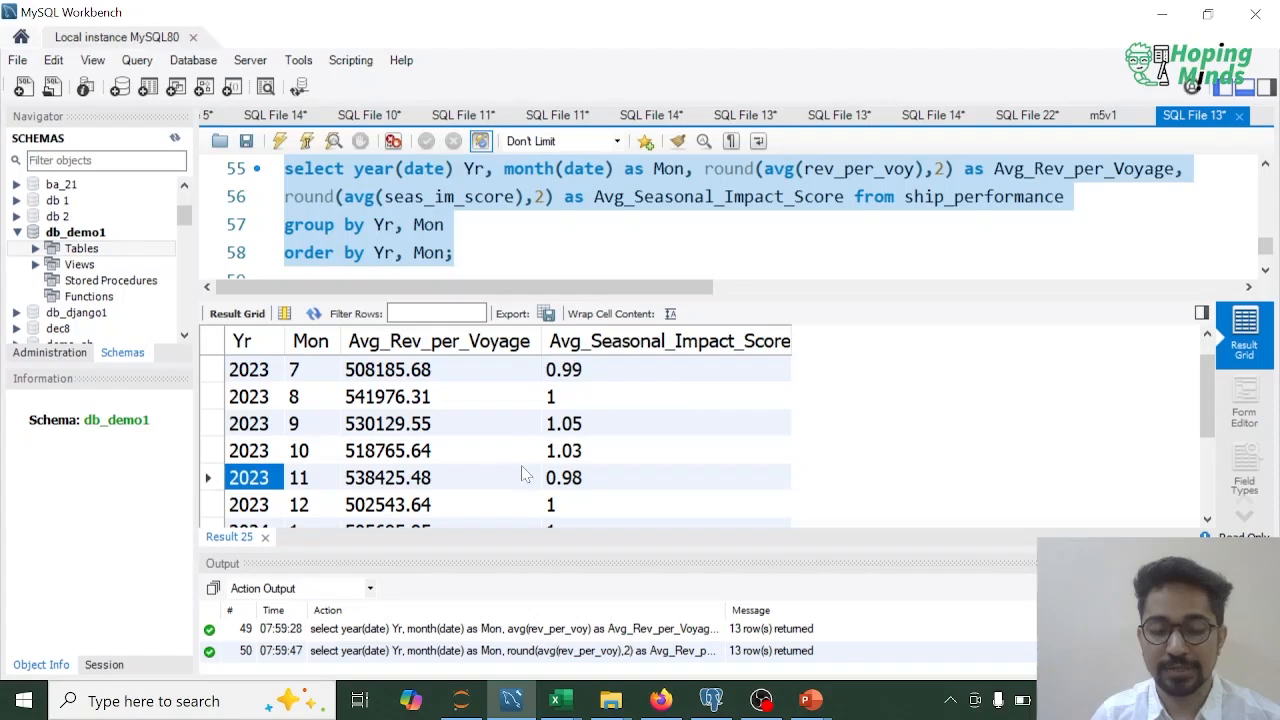
click(603, 478)
scroll(612, 449, down, 2)
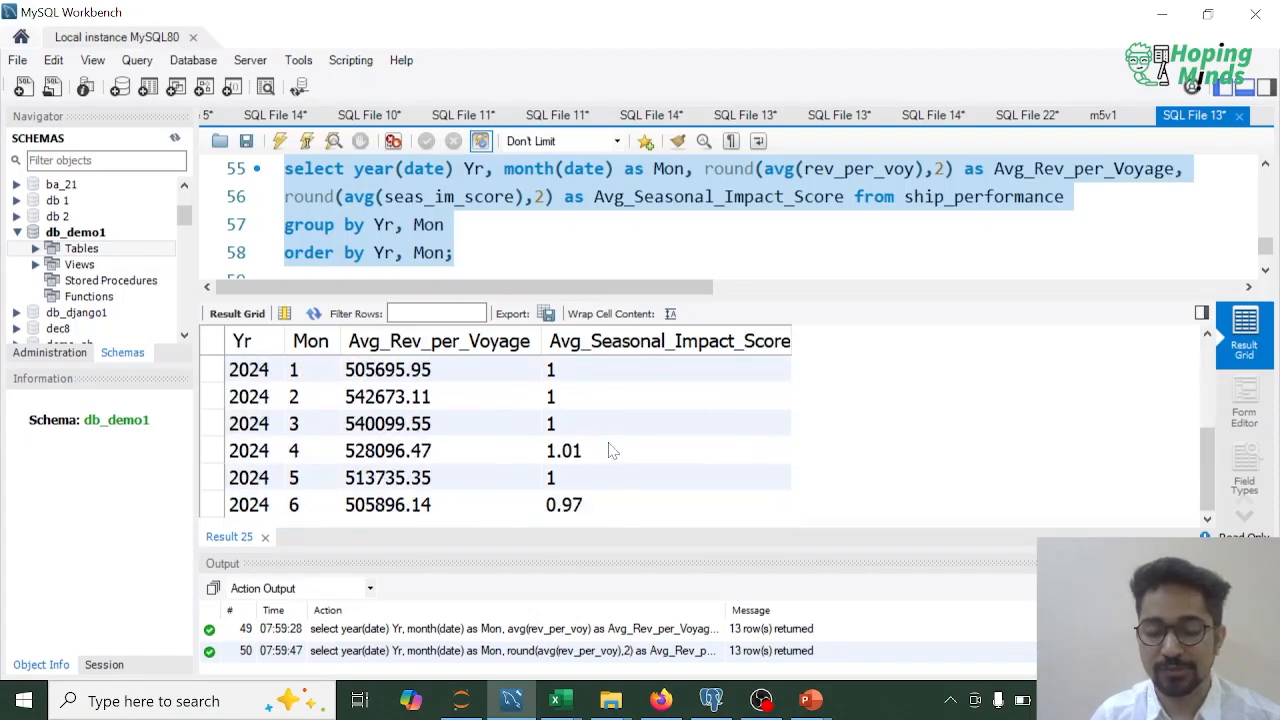
scroll(612, 449, up, 3)
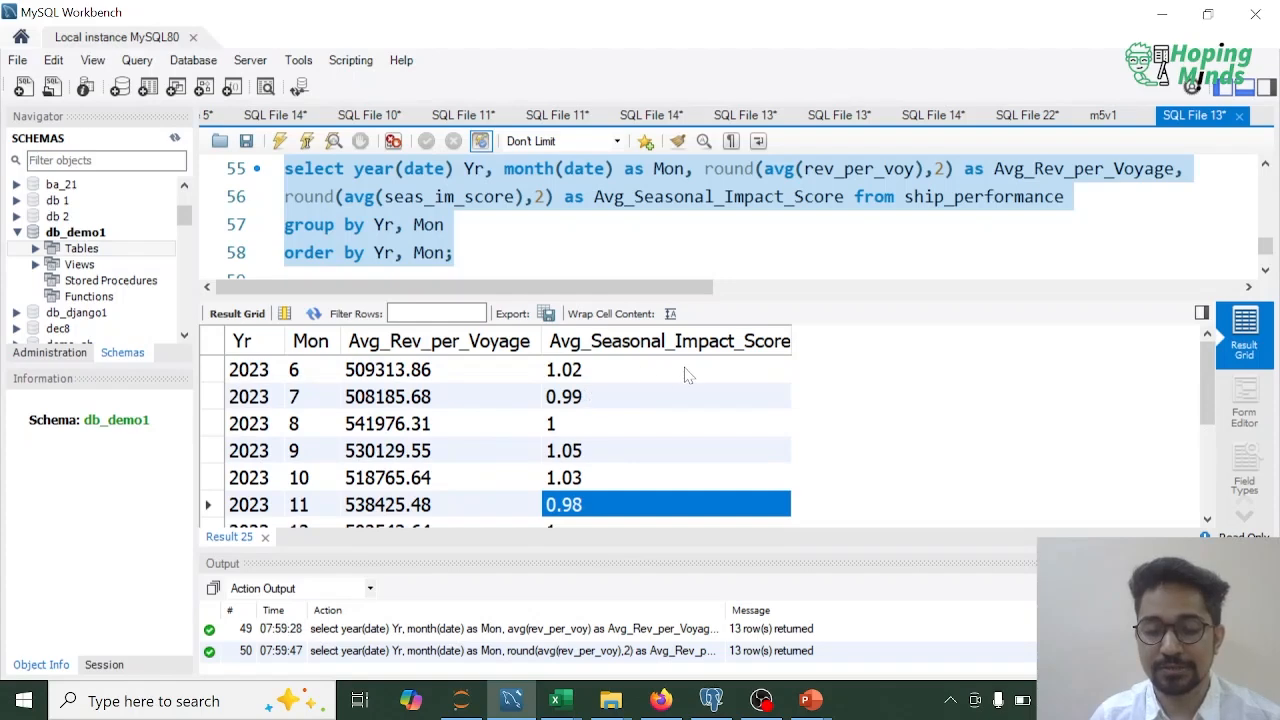
Examine how Avg_Seasonal_Impact_Score rises and falls from June 2023 to June 2024 in the Q5 result.
scroll(597, 424, down, 2)
scroll(595, 425, up, 3)
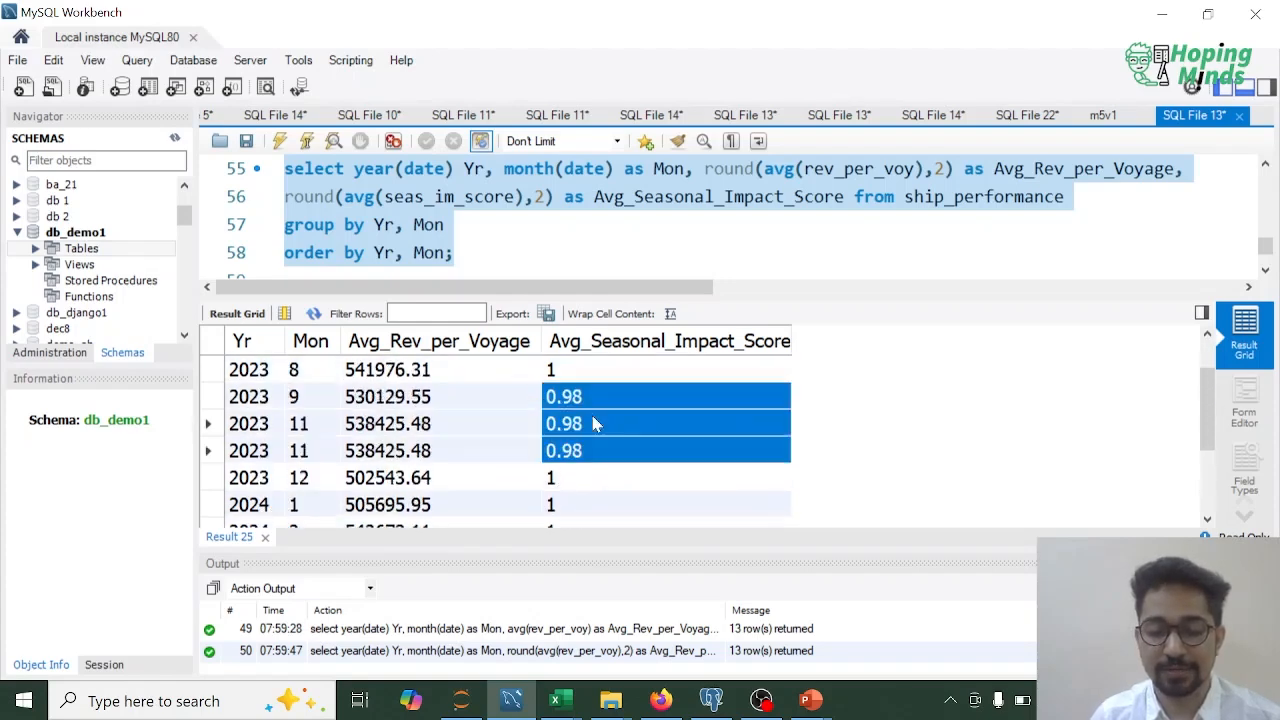
scroll(593, 424, down, 2)
scroll(593, 424, up, 3)
scroll(593, 424, down, 3)
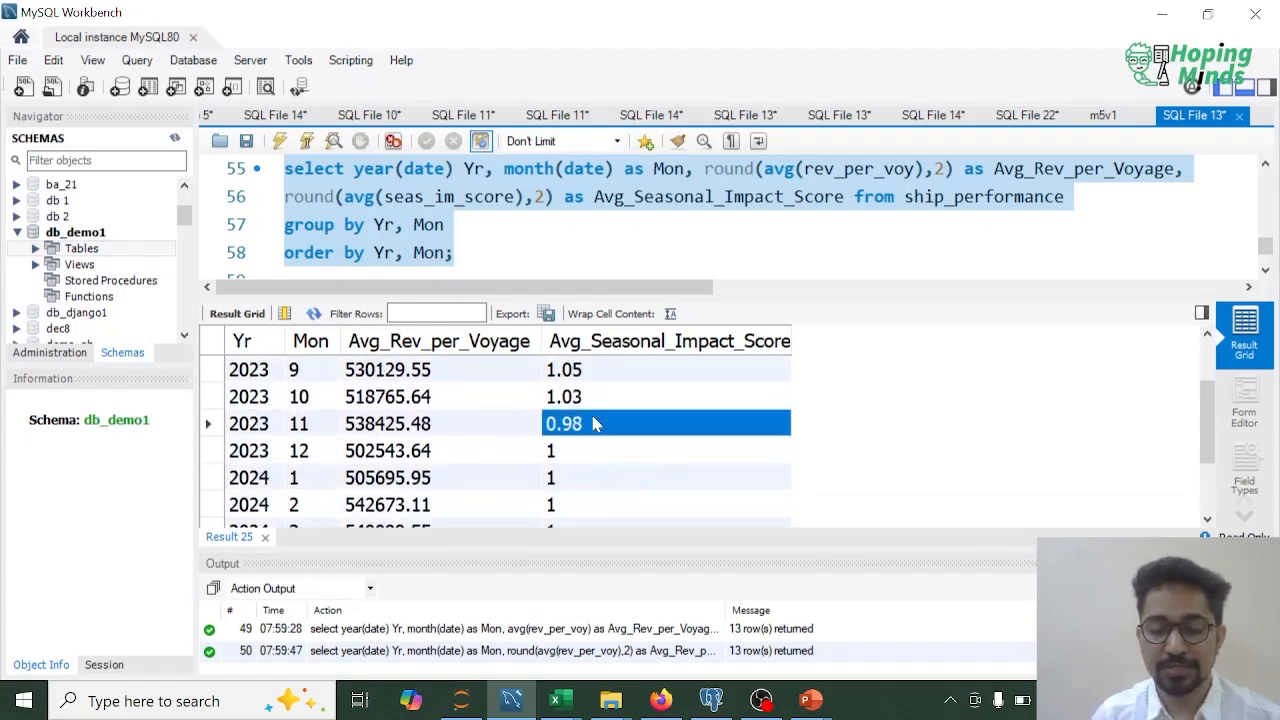
scroll(593, 424, up, 3)
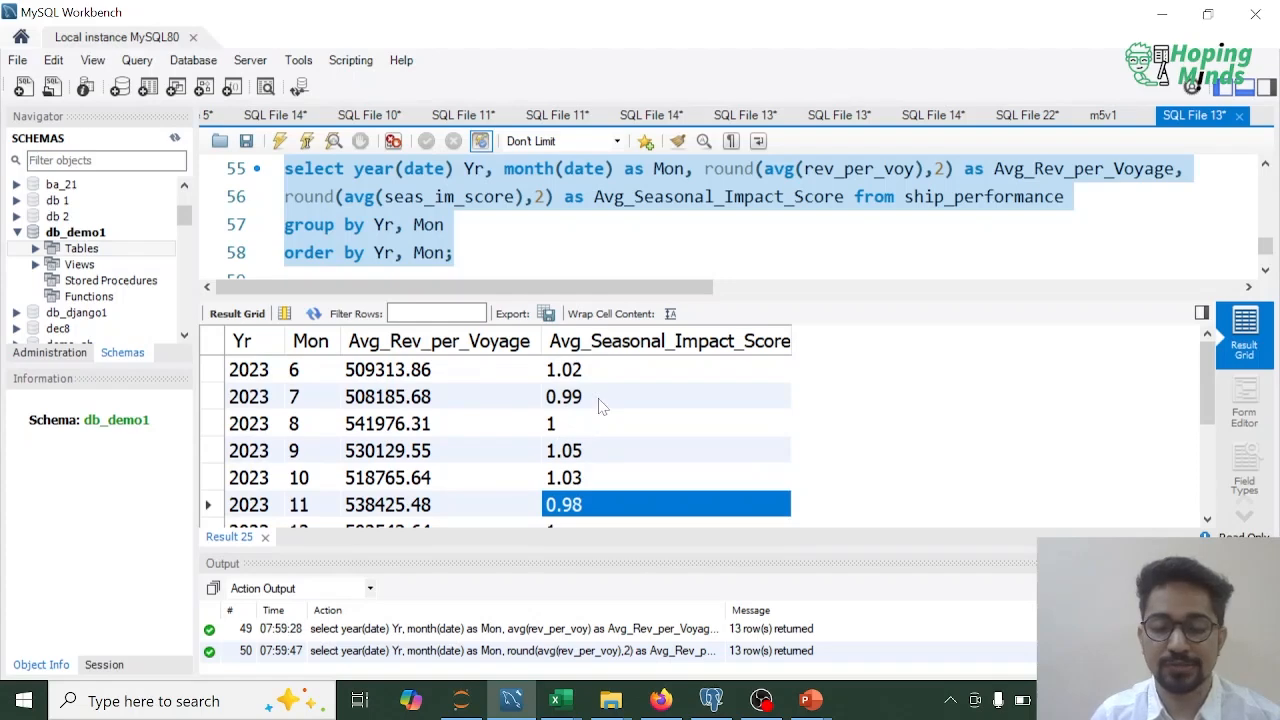
scroll(634, 425, down, 2)
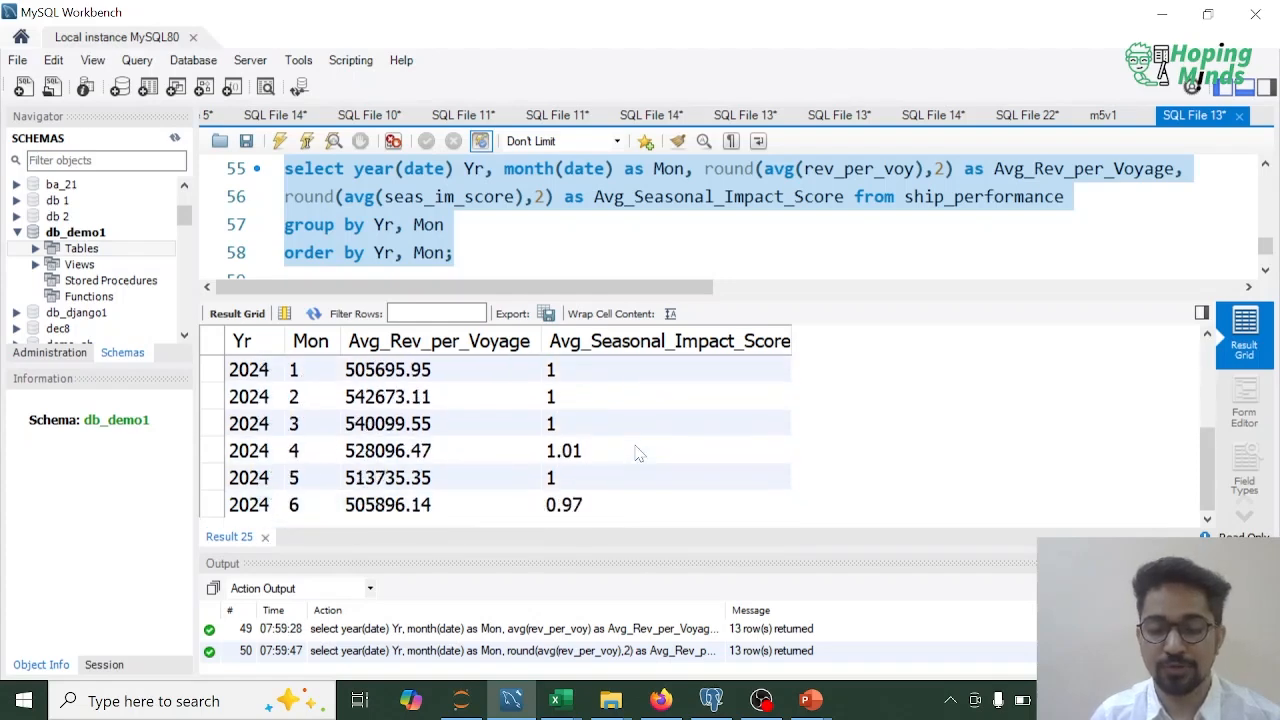
scroll(636, 465, up, 1)
scroll(636, 478, up, 2)
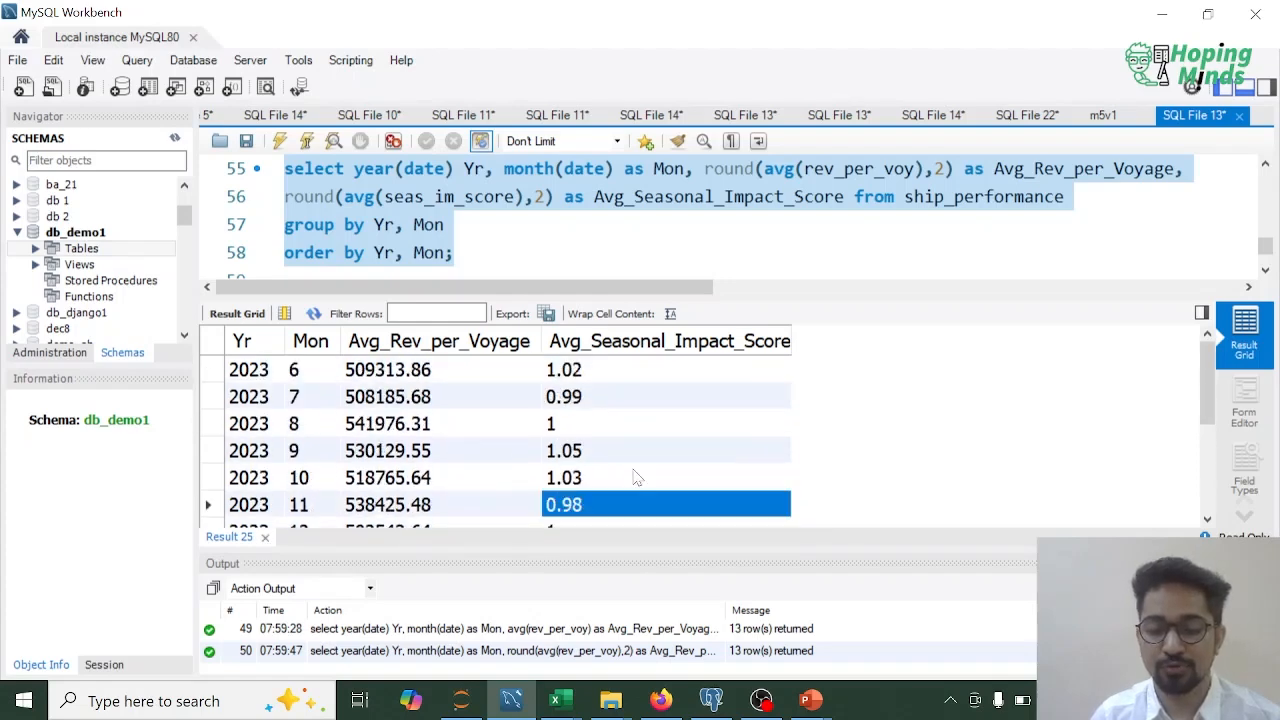
Close the Q5 result and start a new comment "# Q6)" on line 61 below the query.
click(265, 539)
click(288, 364)
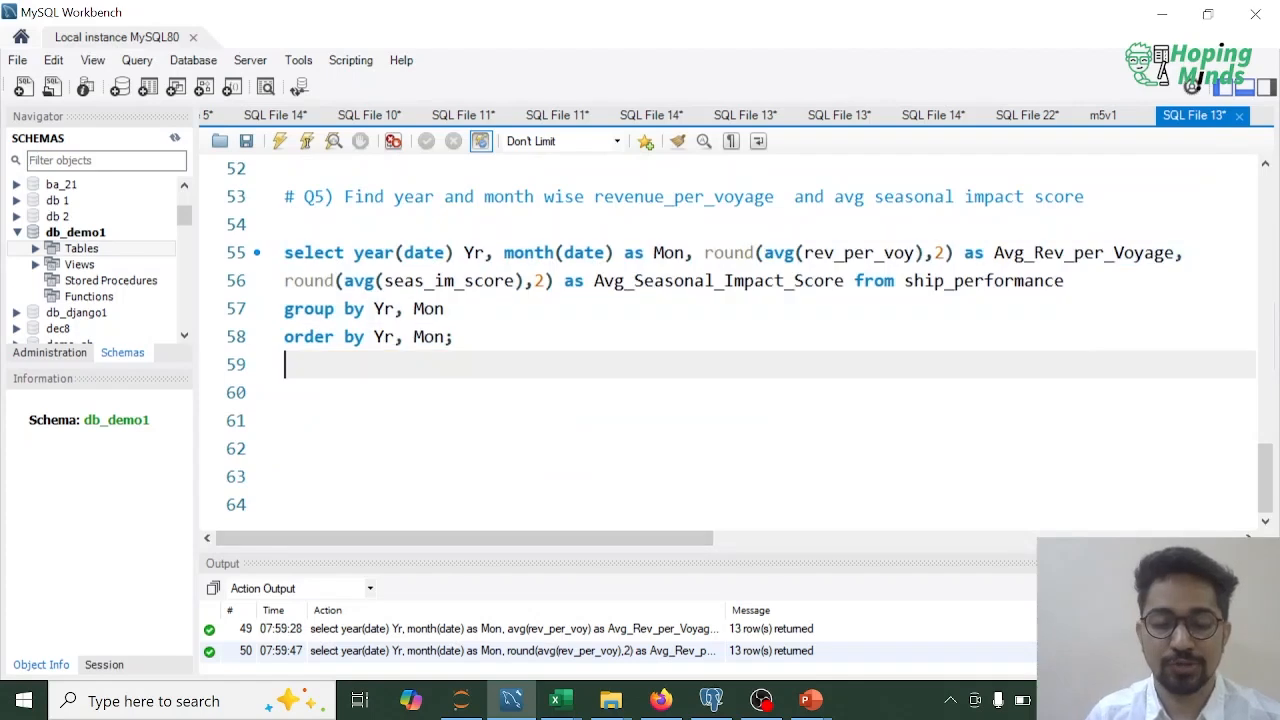
key(Return)
key(Return)
text(# Q6()
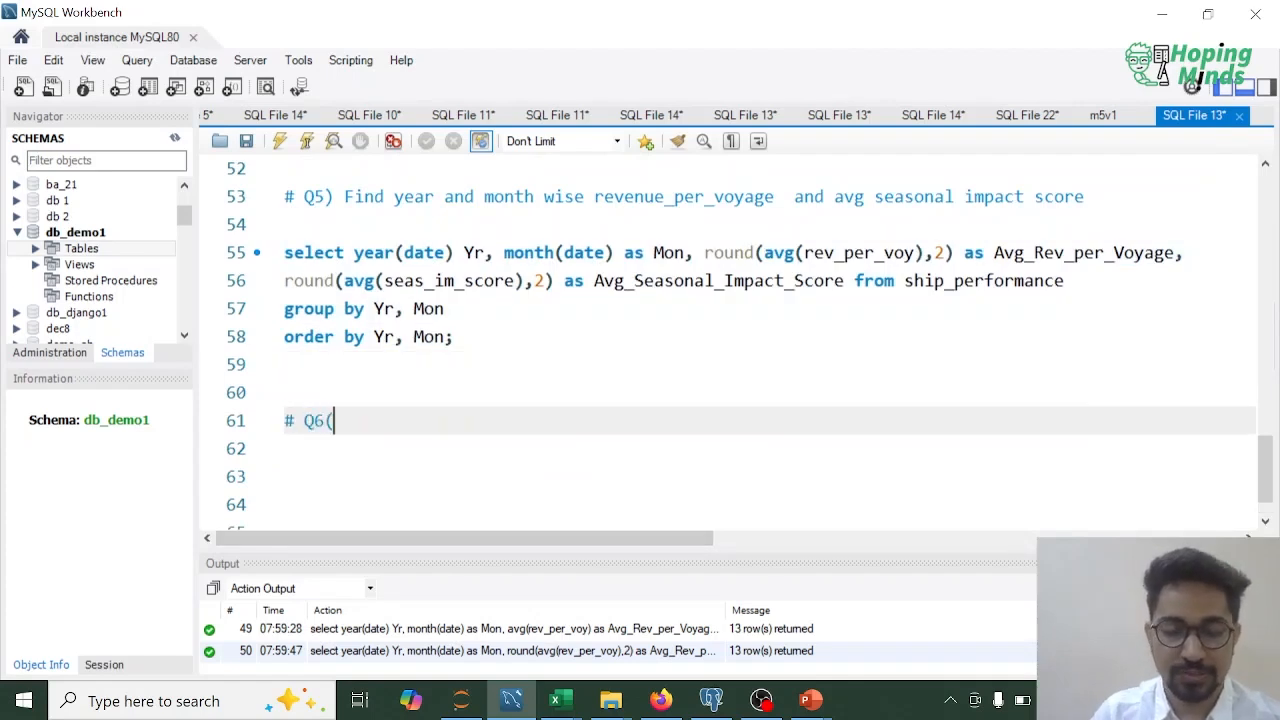
text())
Run select * from ship_performance on line 27 again and look through all its columns up to wv_count and al_per.
key(Up)
key(Up)
key(Up)
key(Up)
key(Up)
key(Up)
key(Up)
key(Up)
key(Up)
key(Up)
key(Up)
key(Up)
key(Up)
key(Up)
key(Up)
key(Up)
key(Up)
key(Up)
key(Up)
key(Up)
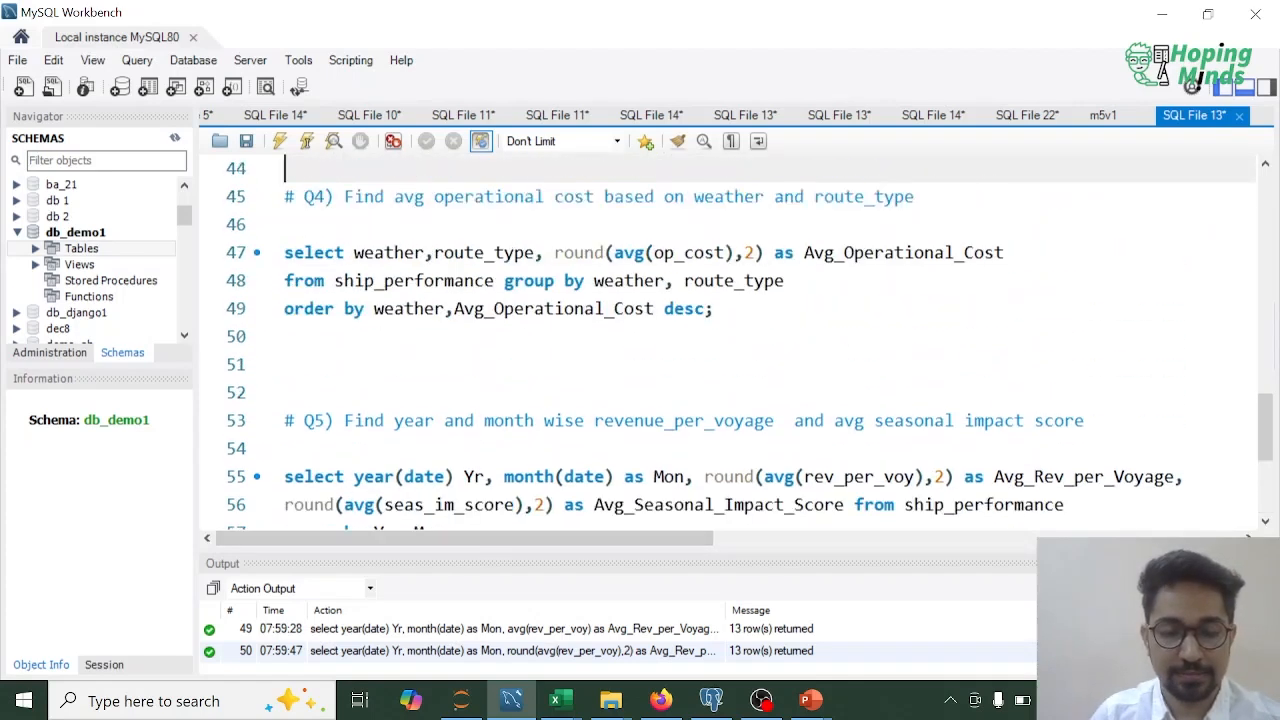
key(Up)
key(Up)
key(Up)
key(Up)
key(Up)
key(Down)
key(Down)
key(Down)
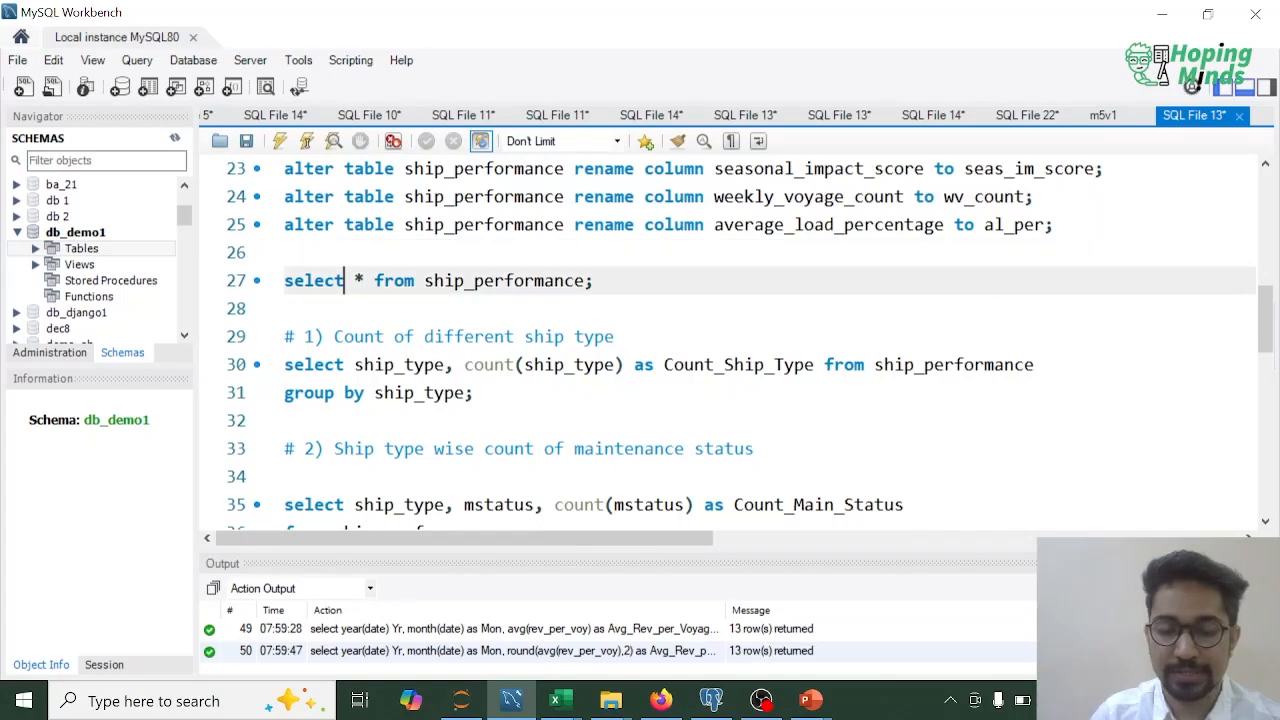
key(ctrl+Return)
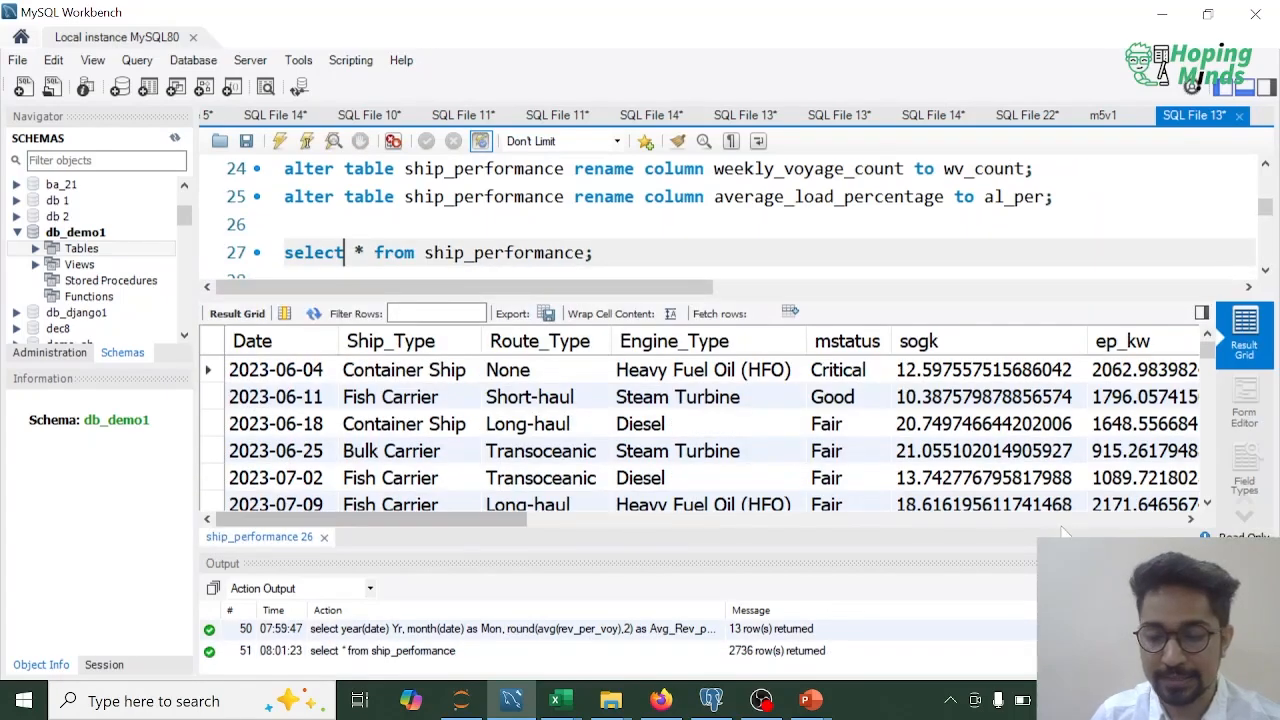
click(1077, 525)
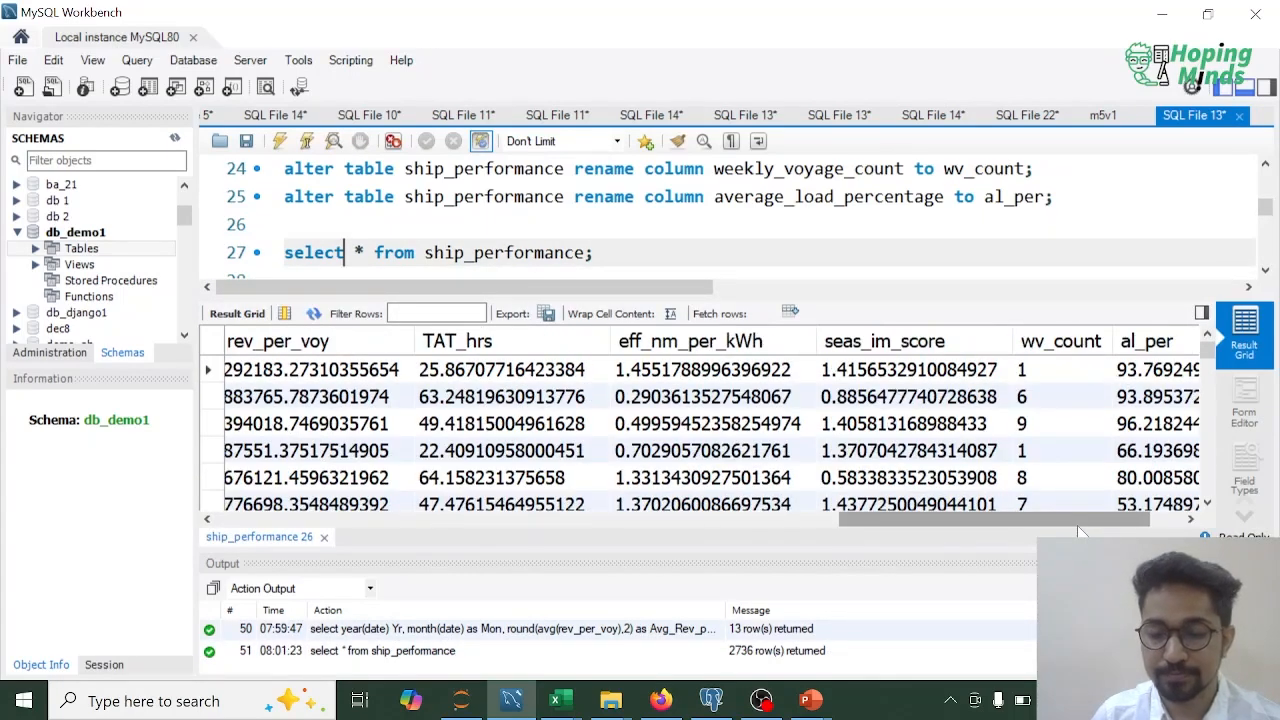
drag(1097, 521, 1150, 528)
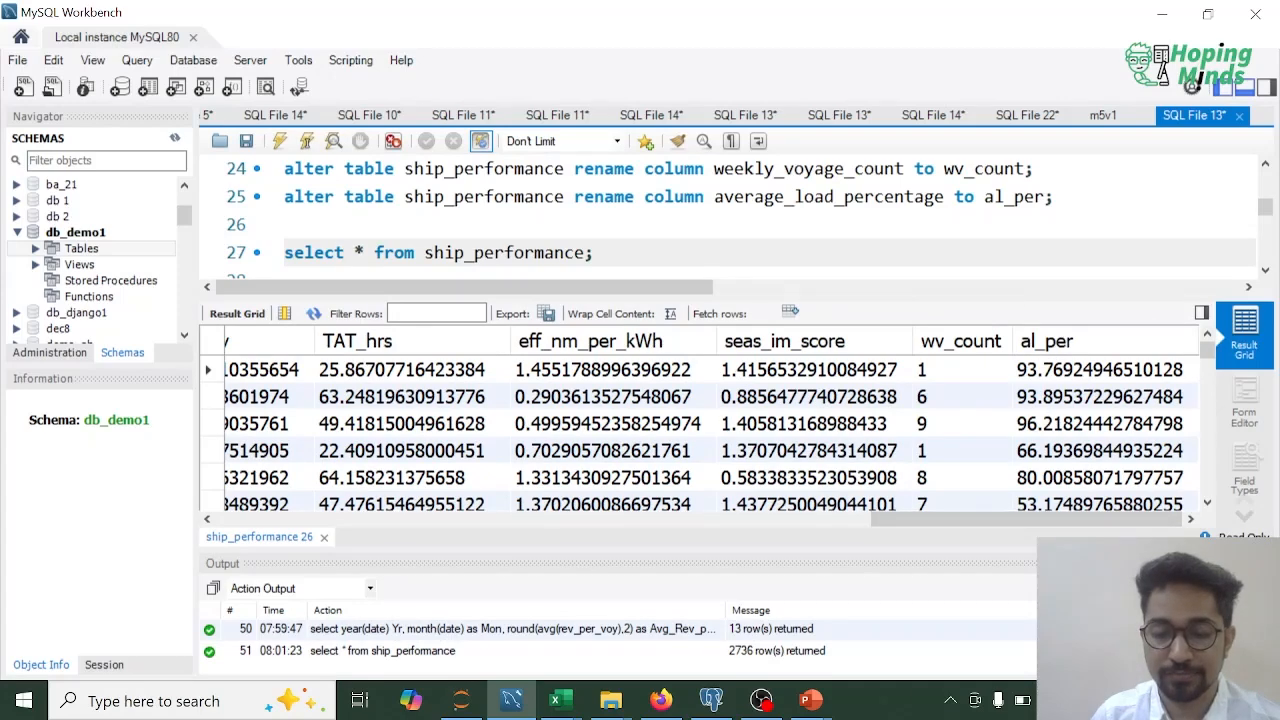
scroll(720, 210, up, 5)
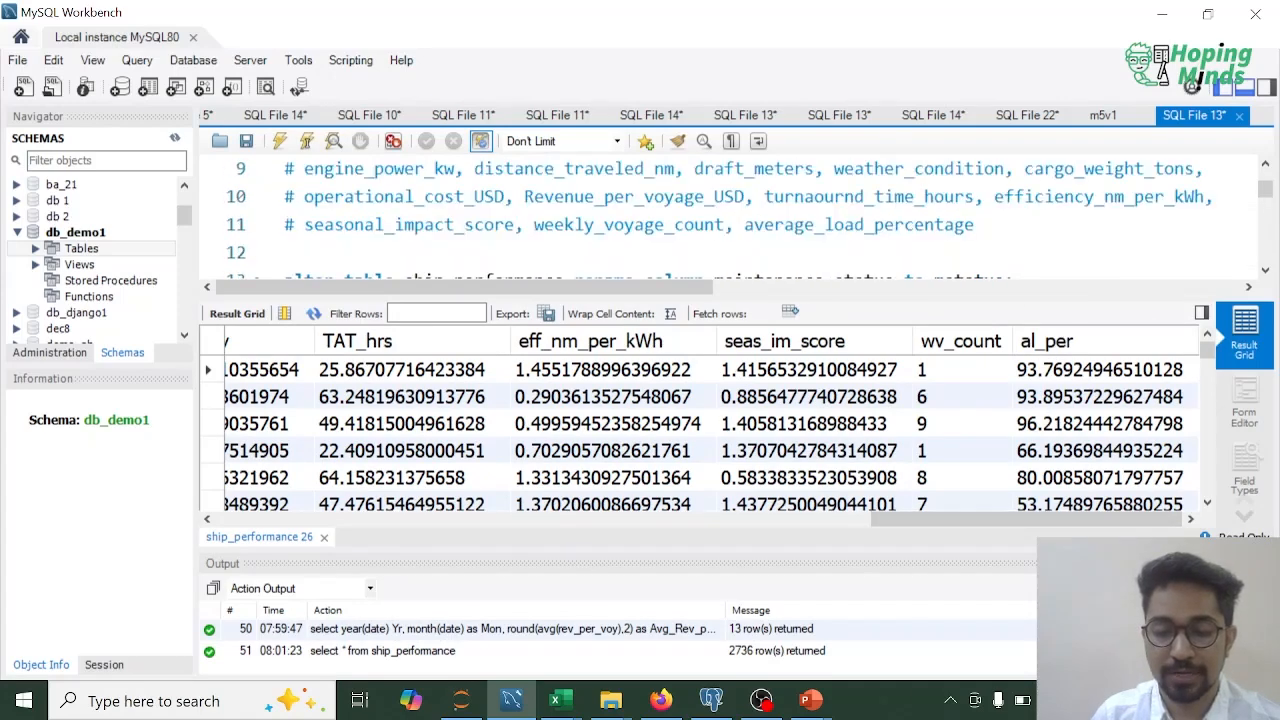
scroll(720, 210, down, 6)
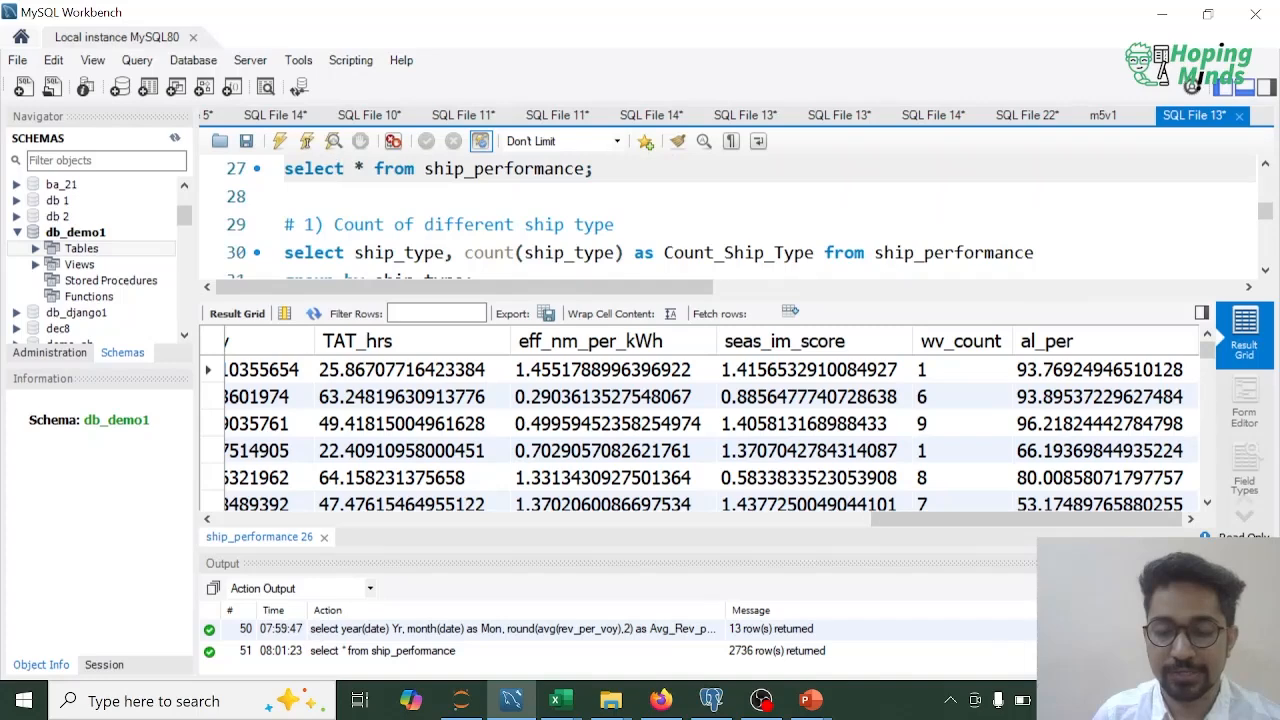
scroll(720, 210, up, 1)
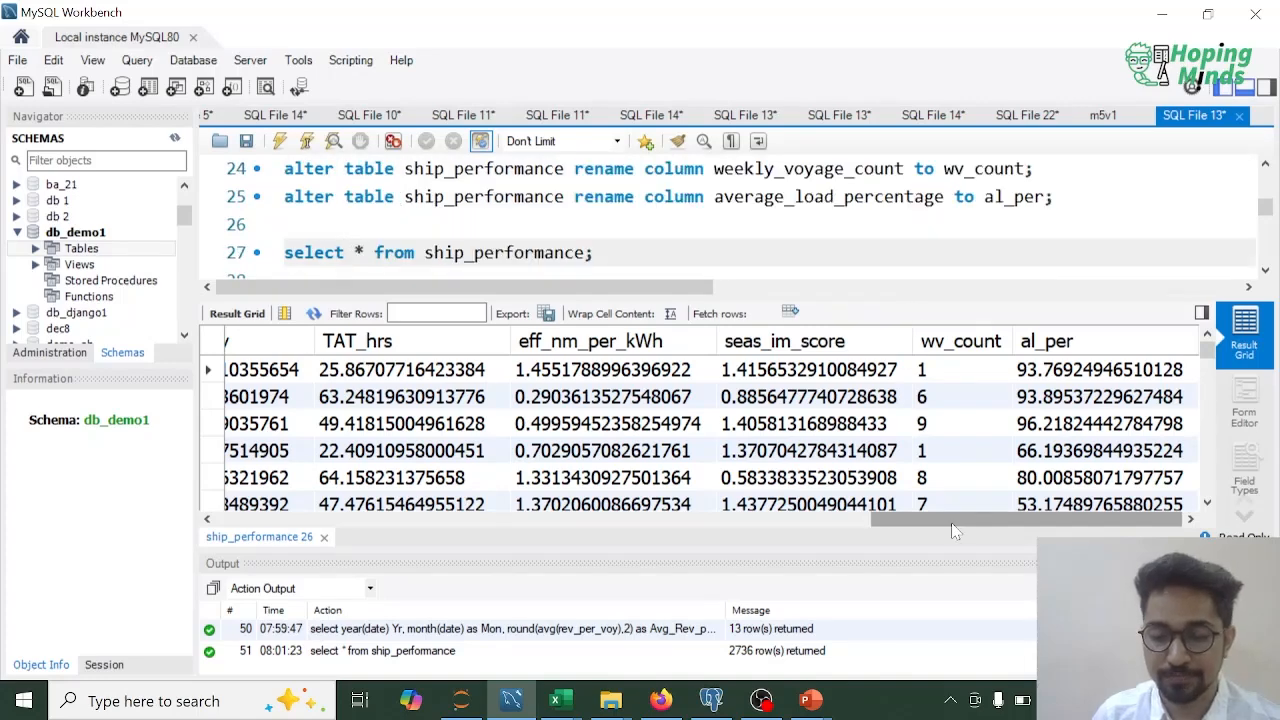
drag(955, 530, 300, 522)
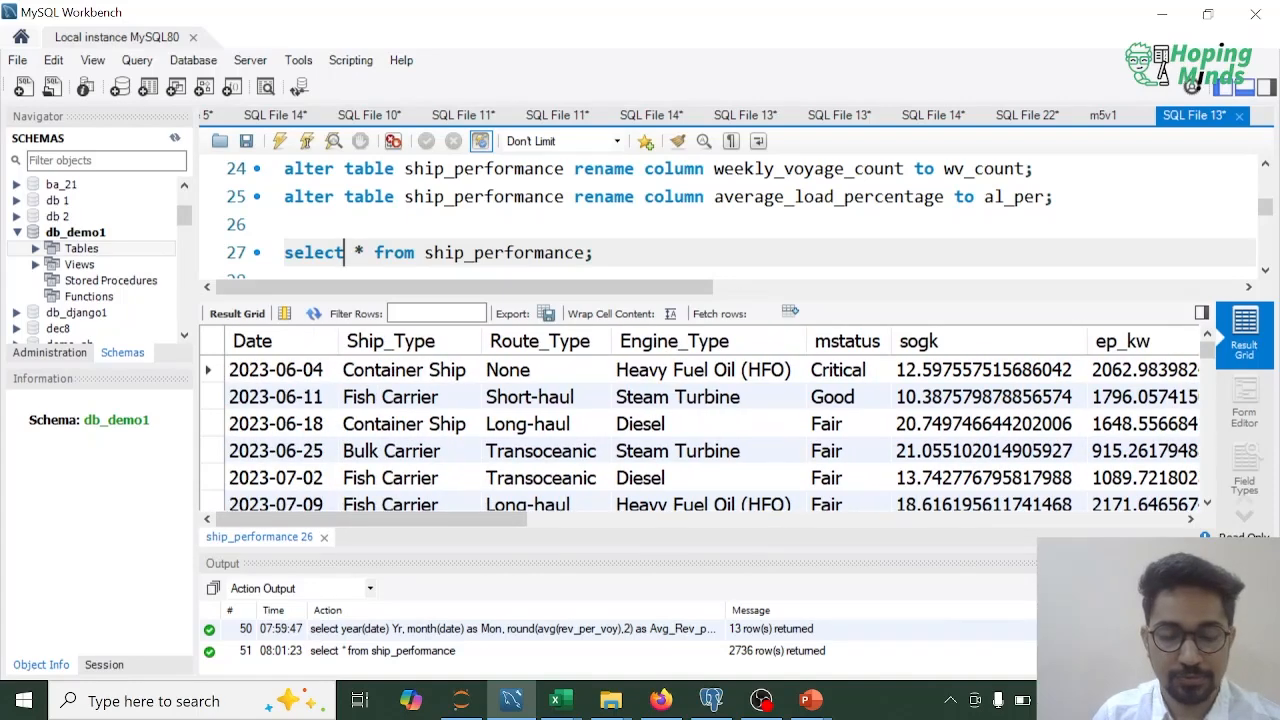
Complete the Q6 comment on line 61 with the text "Ship type wise avg_load_percentage".
scroll(700, 210, down, 13)
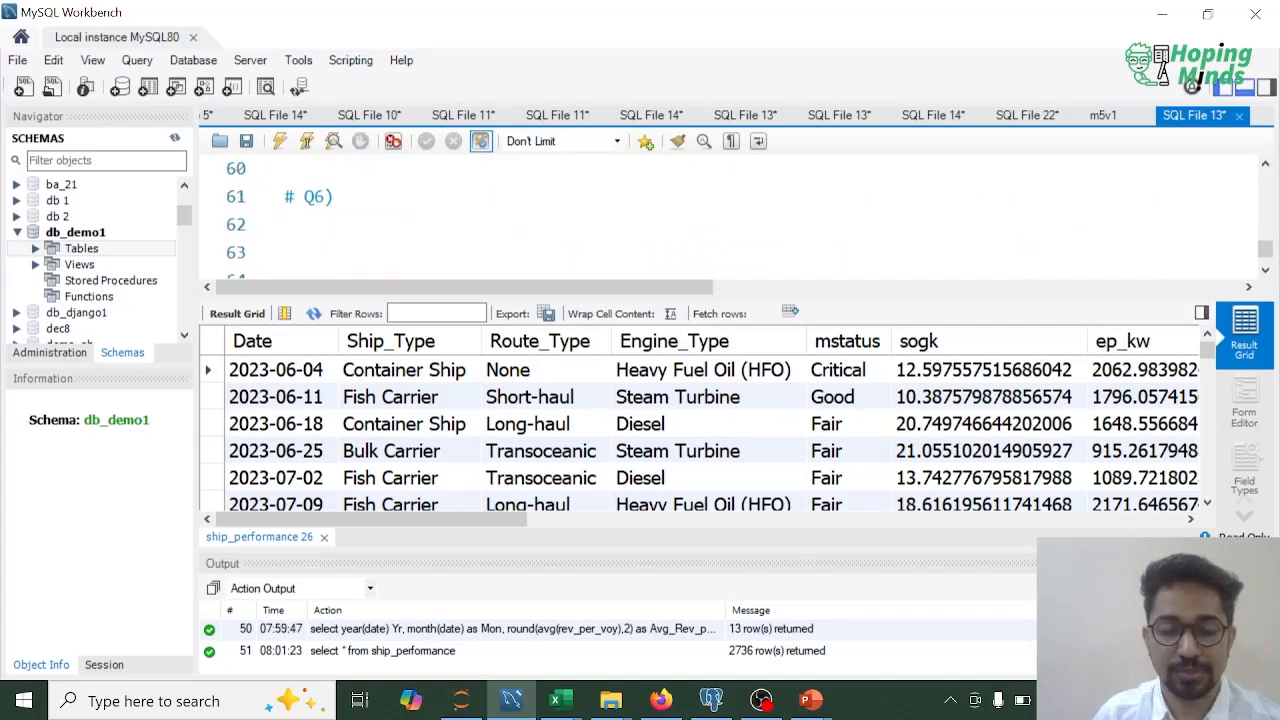
scroll(700, 210, up, 1)
click(344, 197)
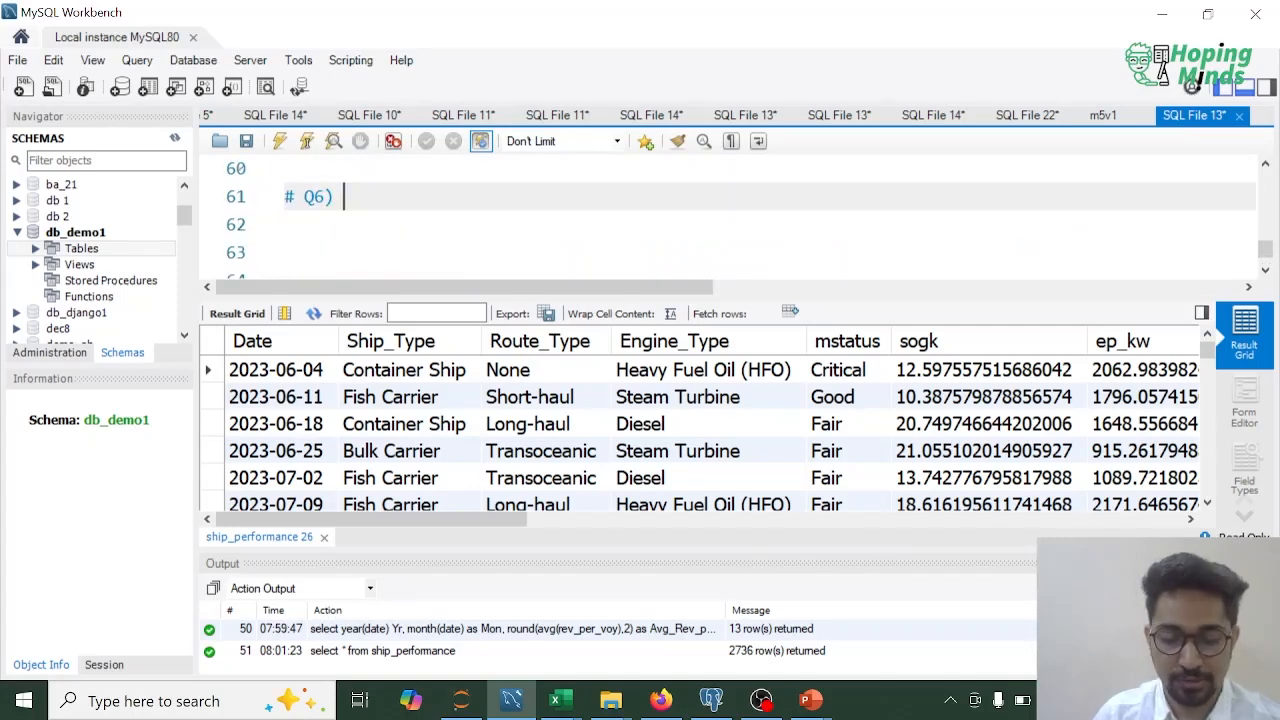
text(Ship type wise)
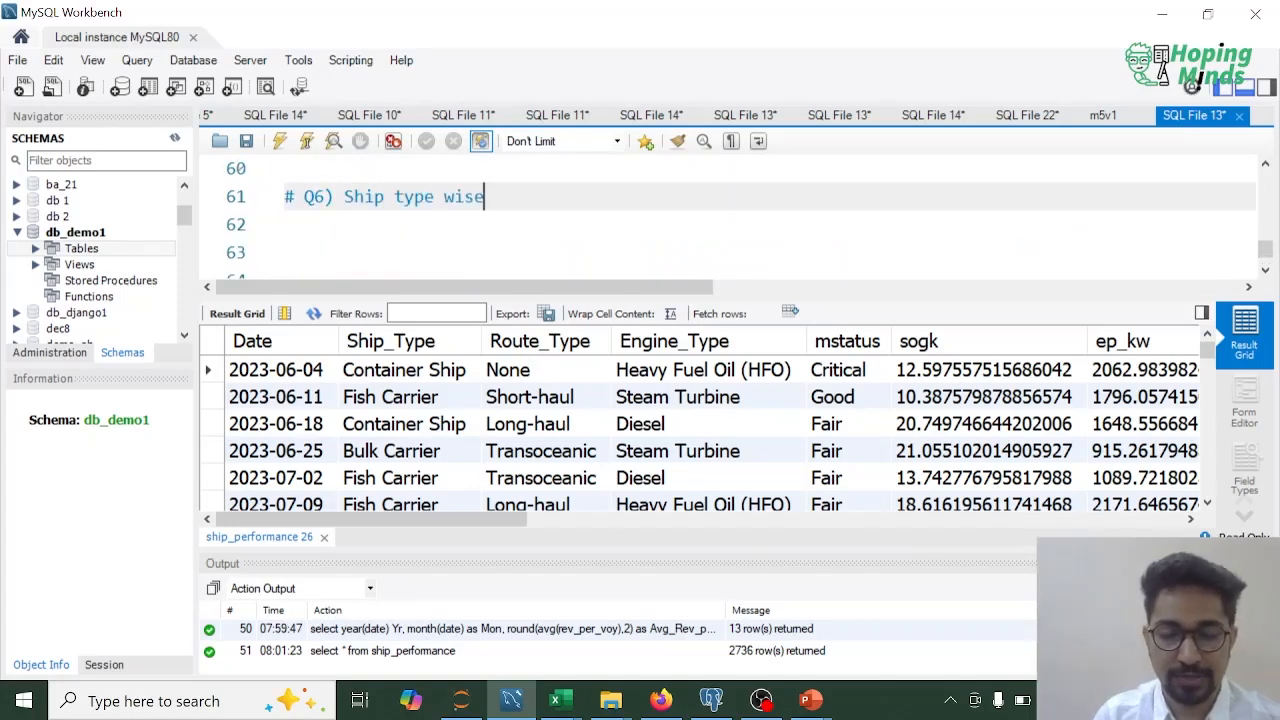
text( avg_l)
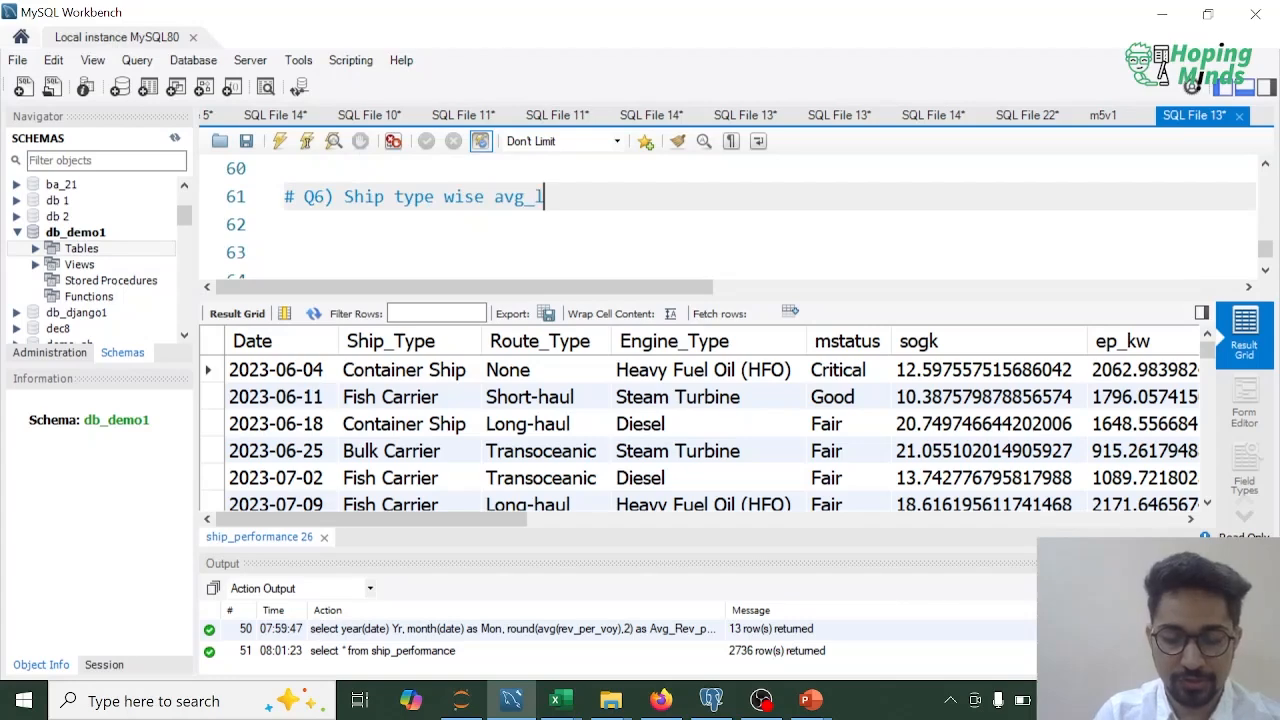
text(oad_percenagte)
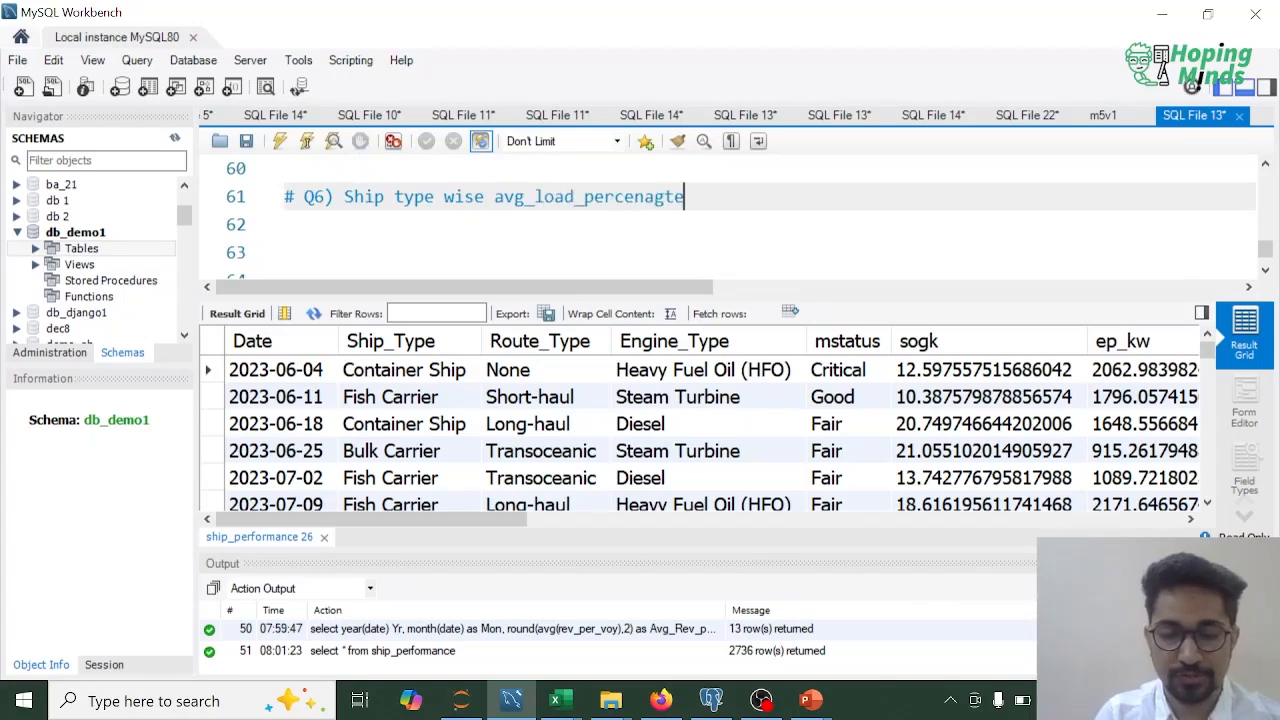
key(BackSpace)
key(BackSpace)
key(BackSpace)
key(BackSpace)
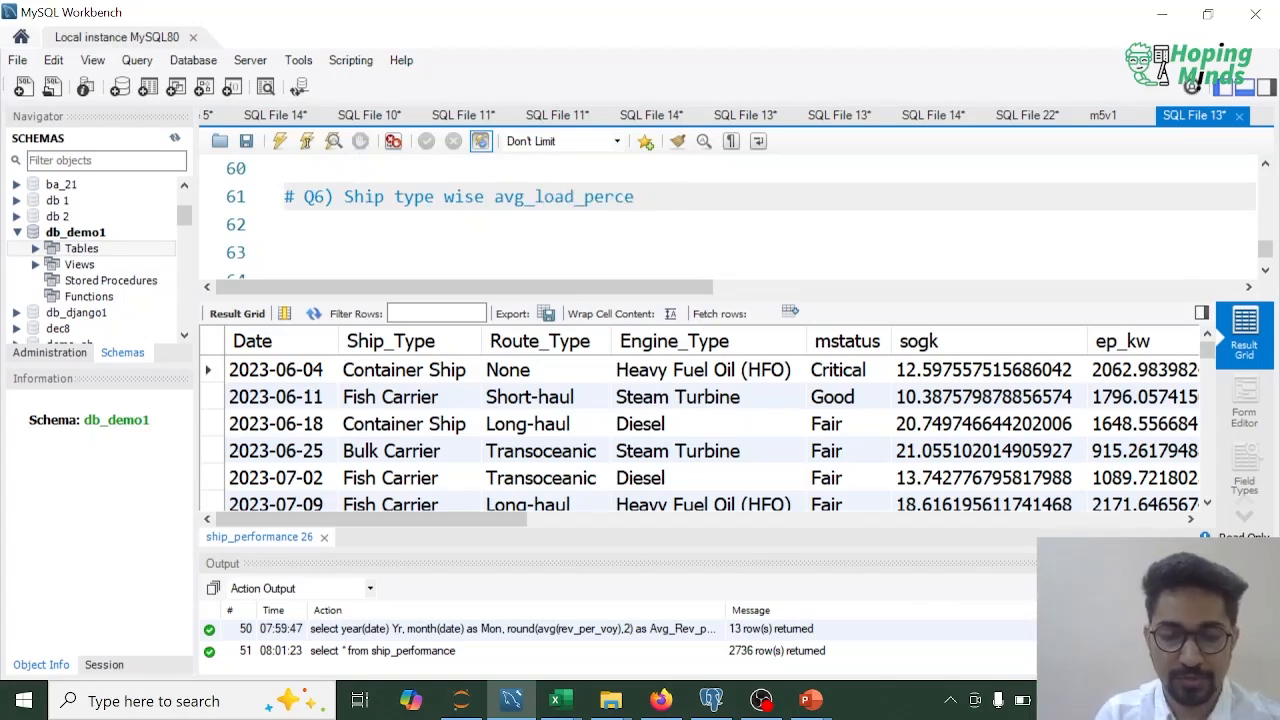
text(ntage)
key(Return)
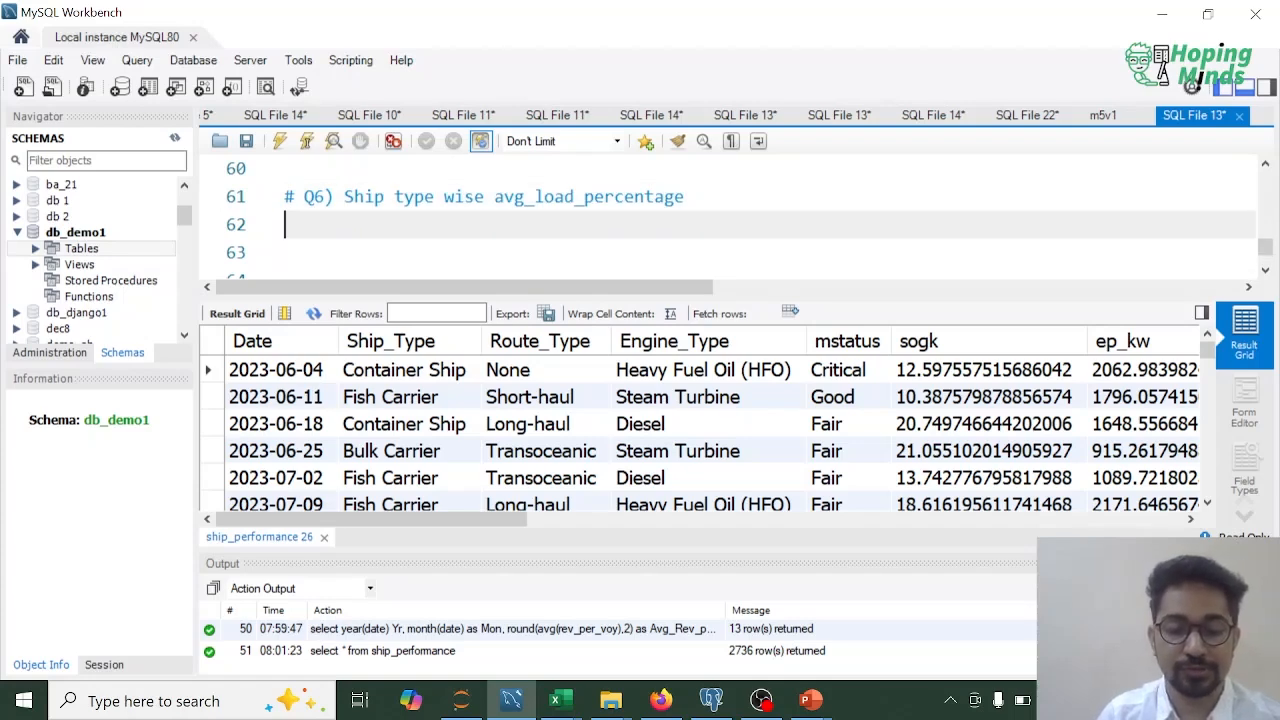
Insert "min and max" before avg_load_percentage in the Q6 comment.
key(BackSpace)
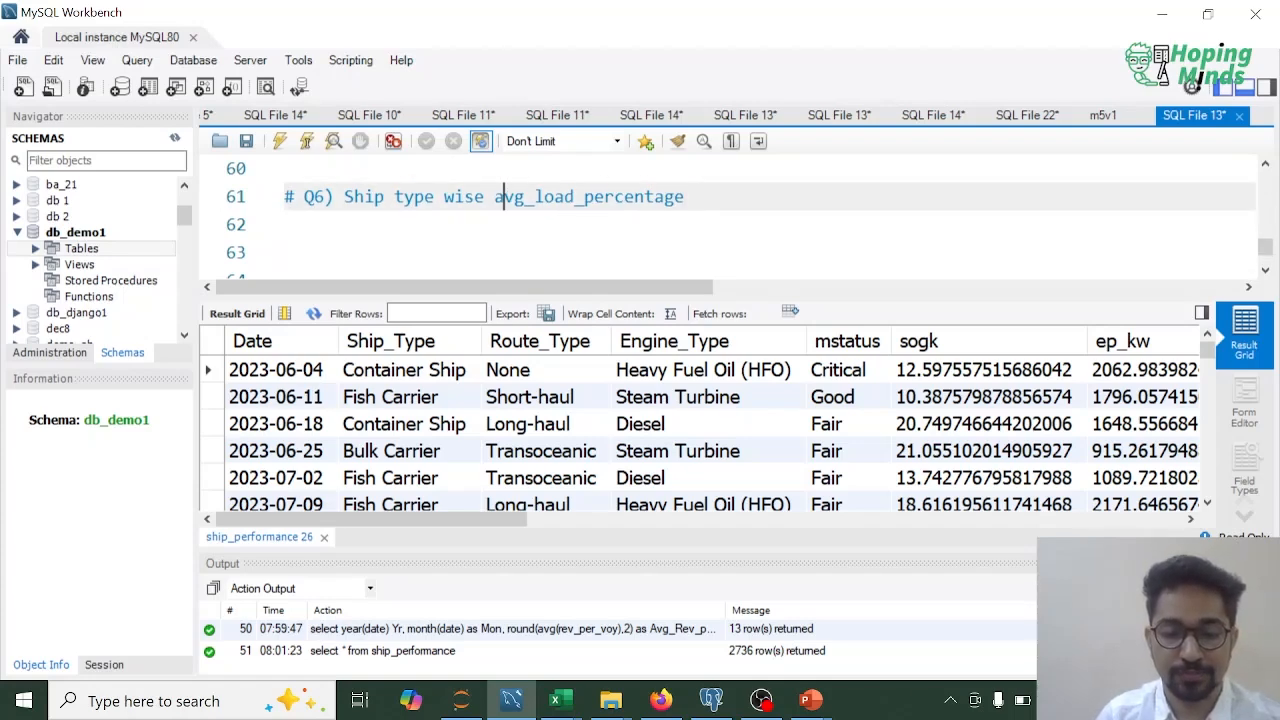
text(min and max)
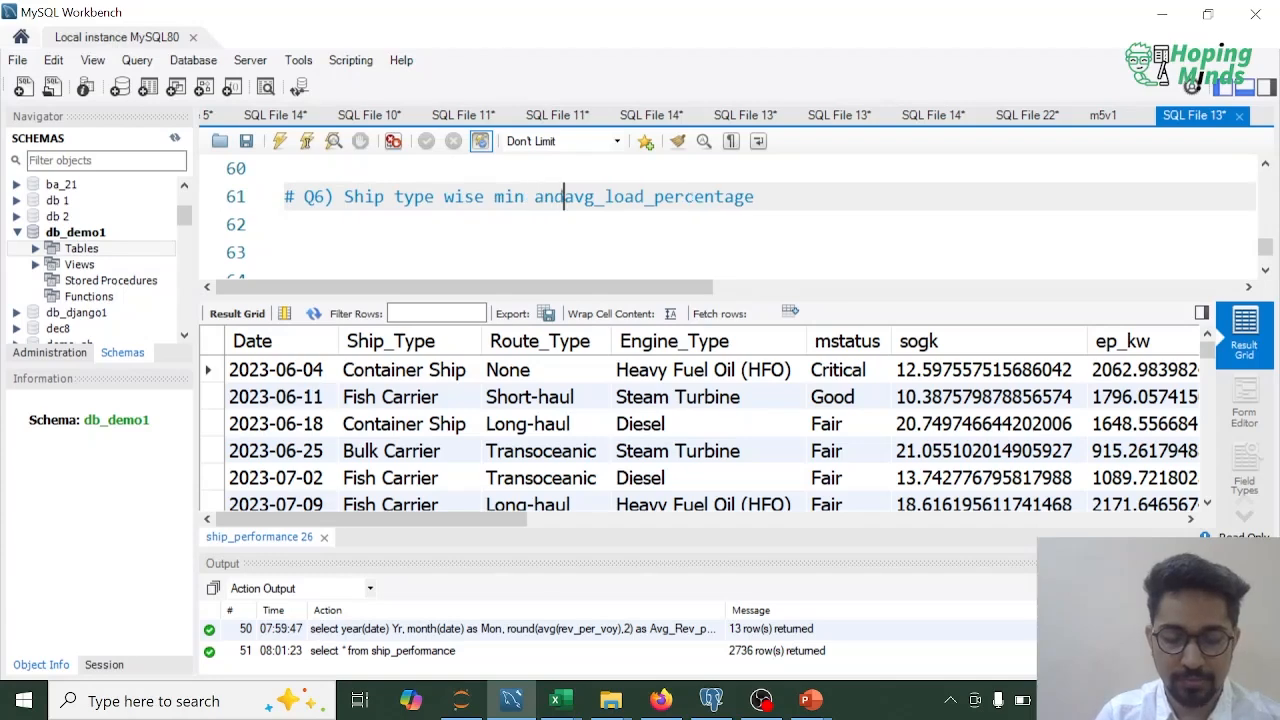
key(Down)
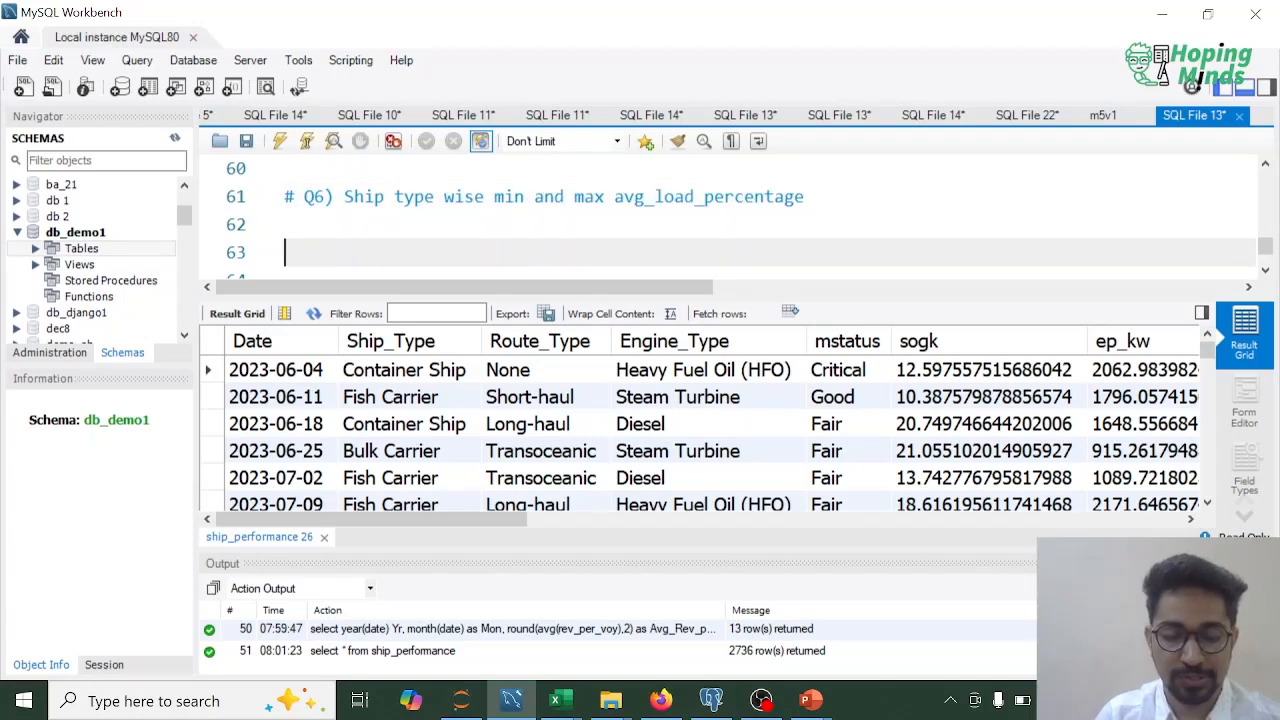
Begin the Q6 query on line 62 with "select ship_type, avg(al_per) as", checking the load percentage column's name in the result.
text(select ship)
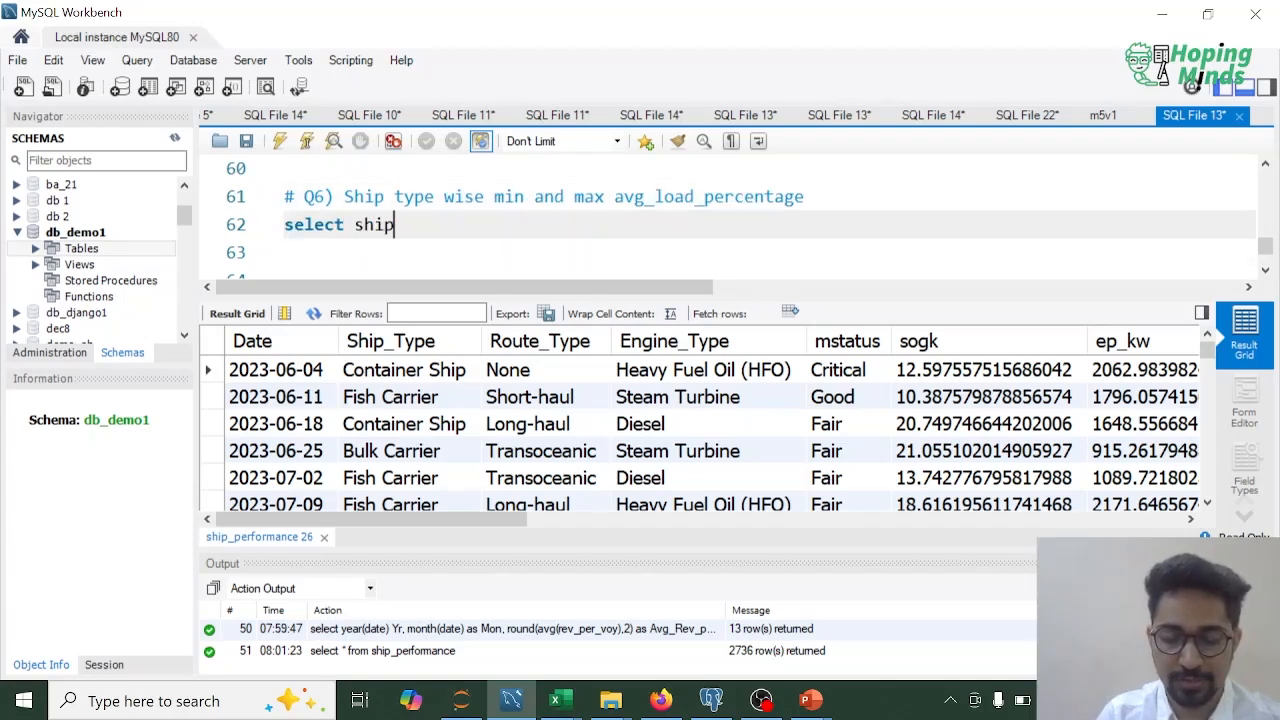
text(_type, avg()
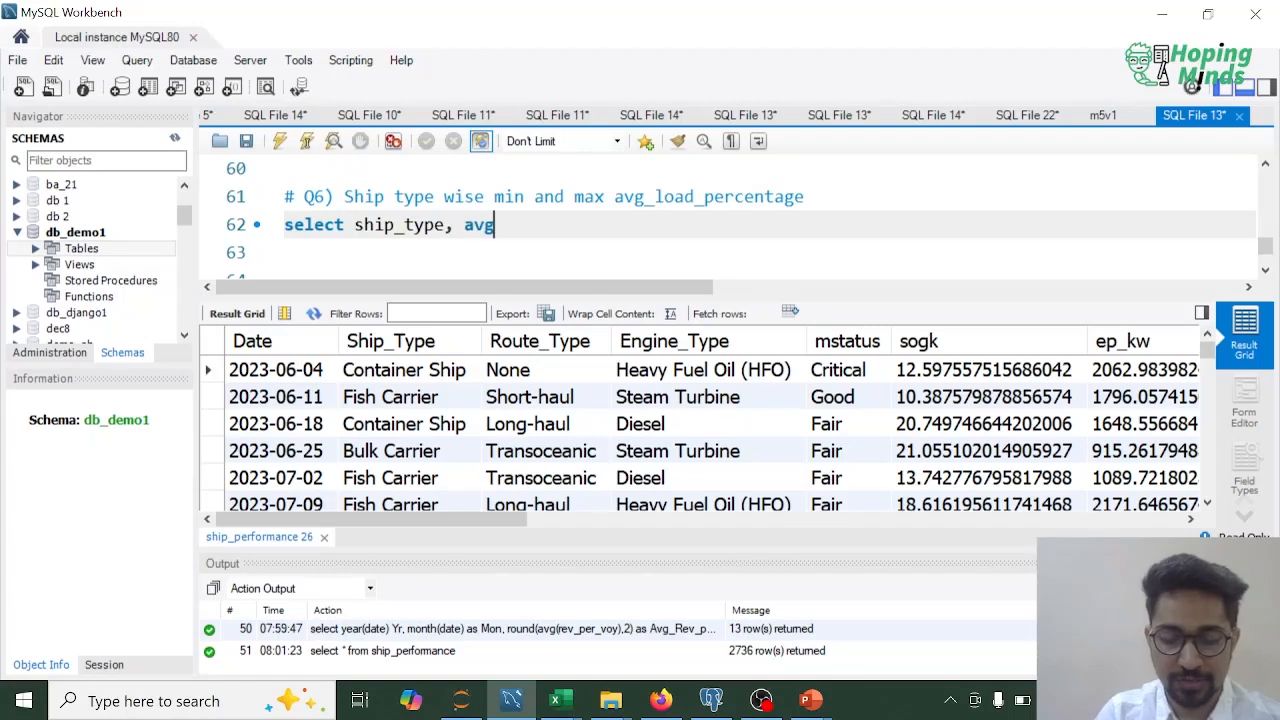
click(1150, 520)
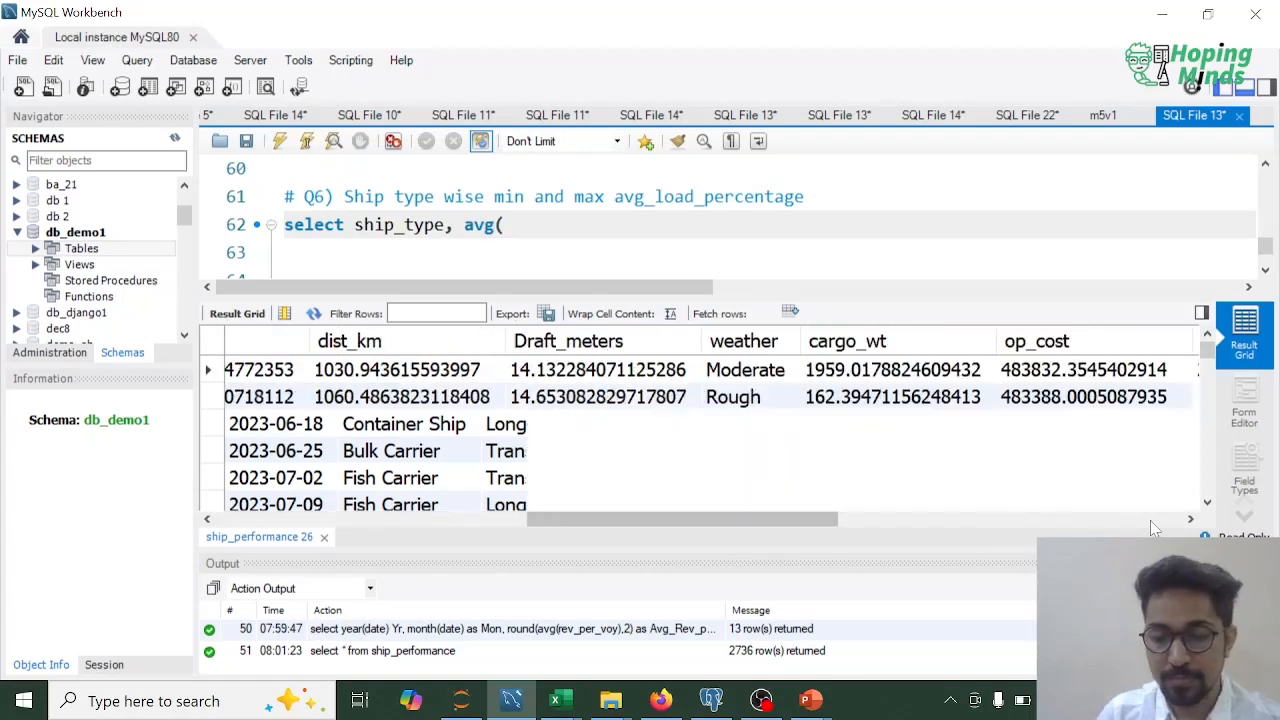
text(al)
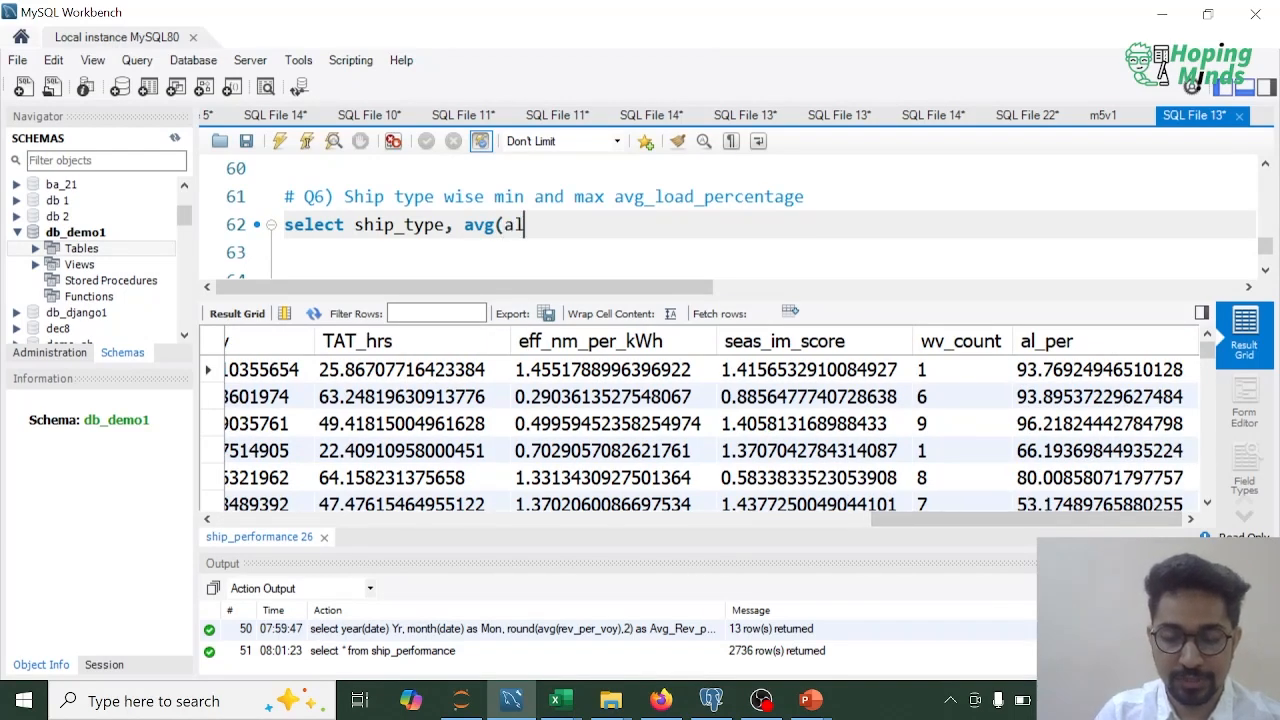
text(_per) as)
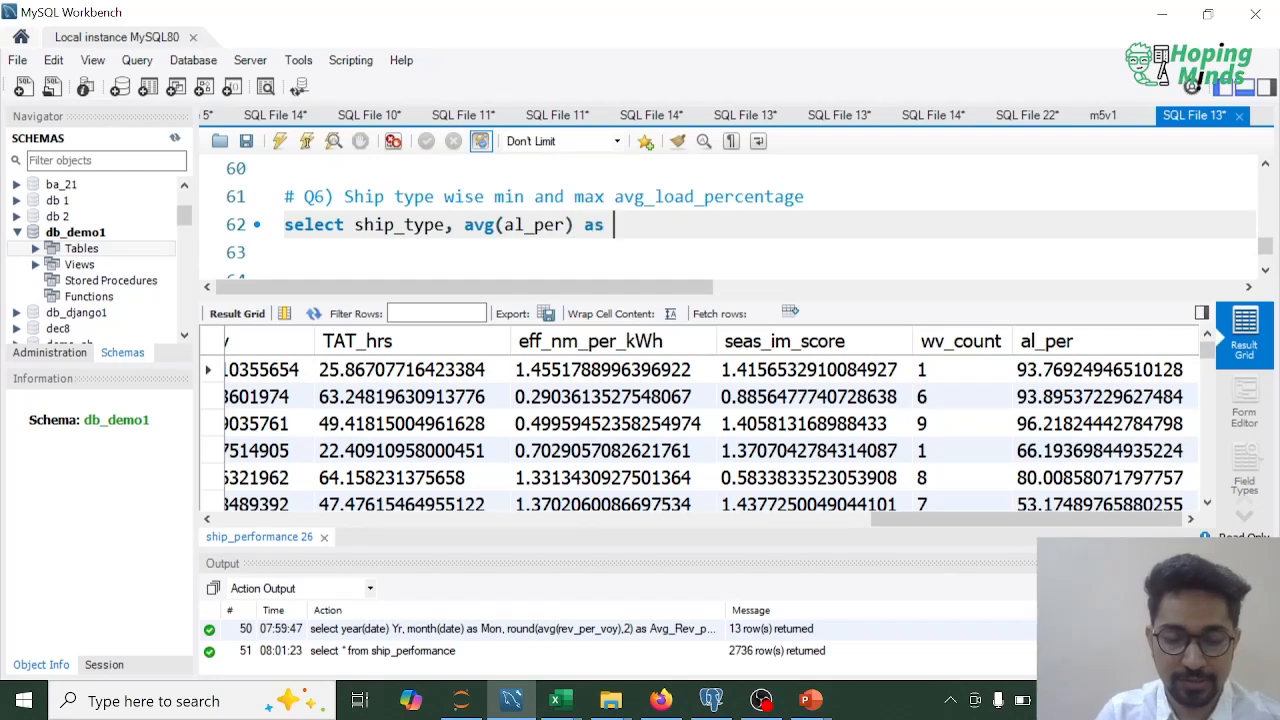
Replace the avg function around al_per with min in the Q6 query on line 62.
key(Left)
key(Left)
key(Left)
key(Left)
key(Left)
key(Left)
key(Left)
key(Left)
key(Left)
key(Left)
key(Left)
key(Left)
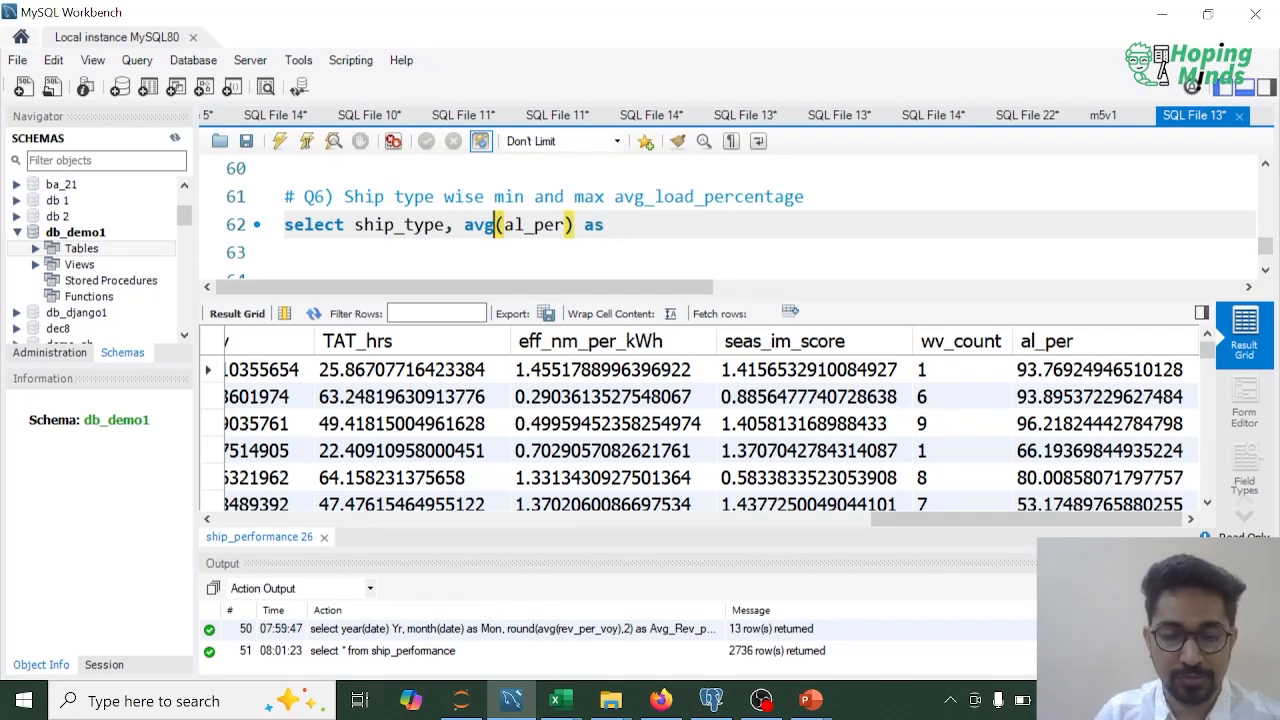
key(shift+Left)
key(shift+Left)
text(min)
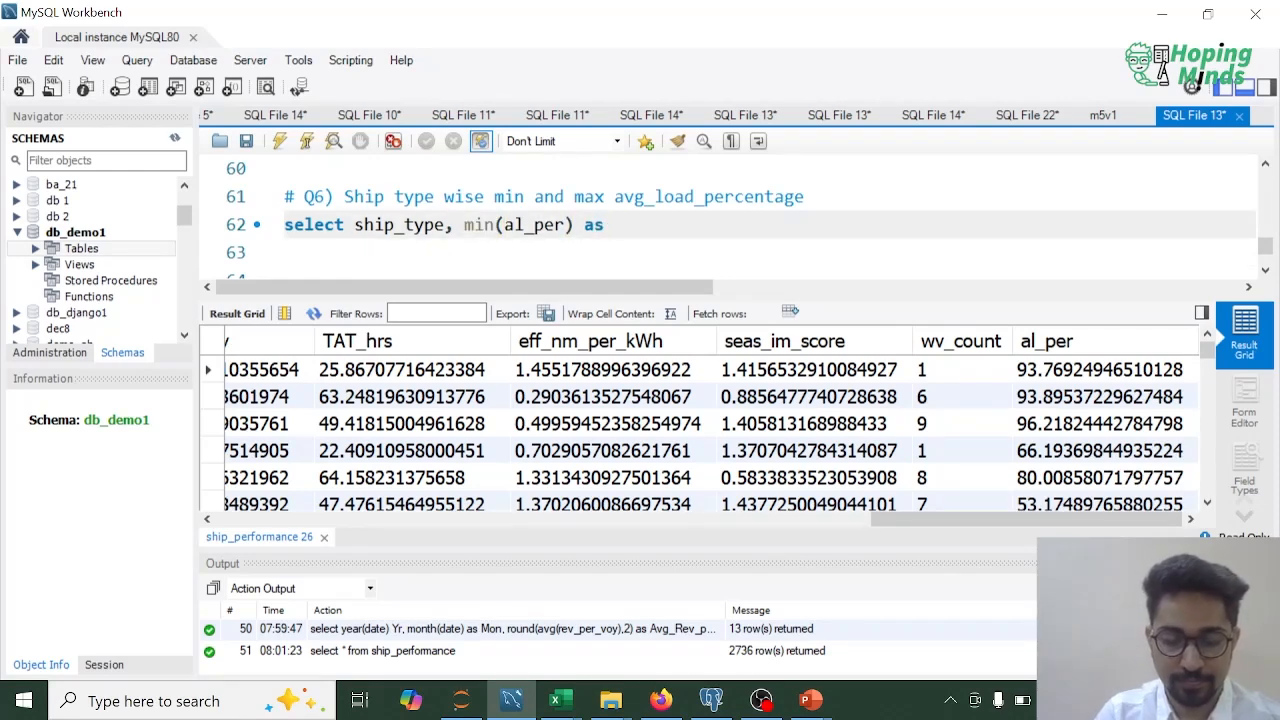
Give min(al_per) on line 62 the alias Min_Avg_Load_Per.
key(End)
text(Min_Avg_L)
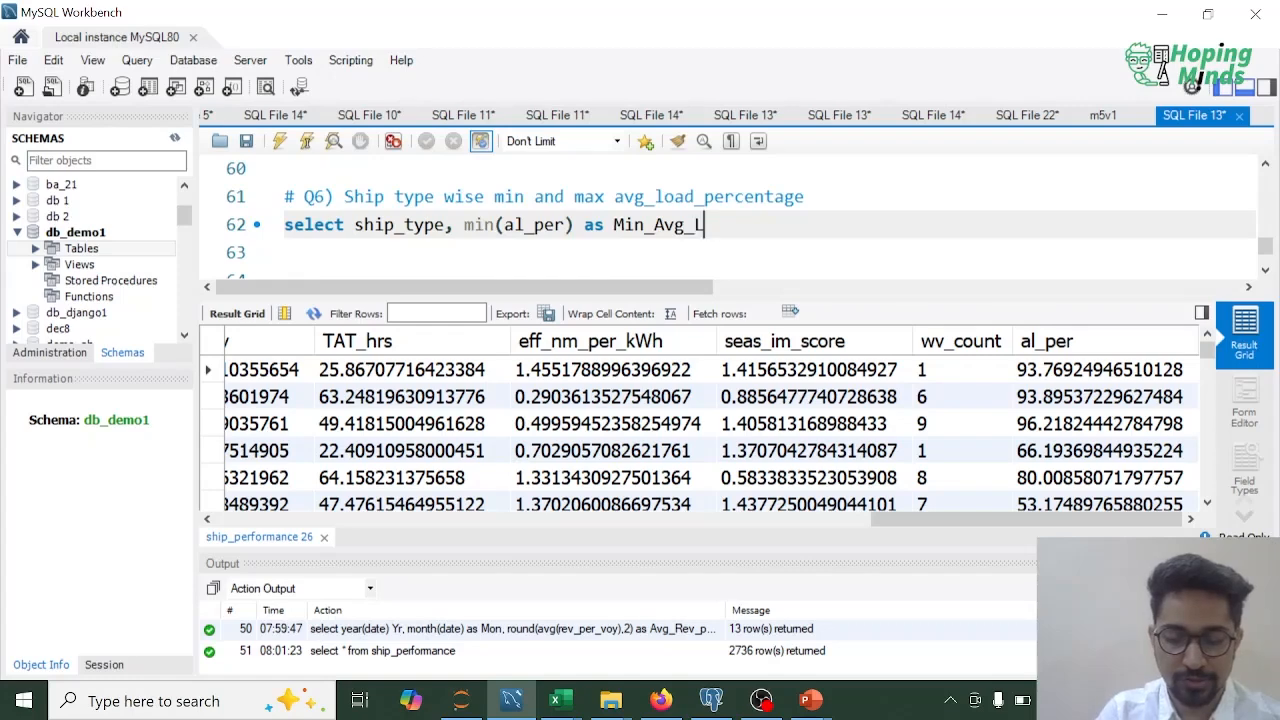
text(oad_Per)
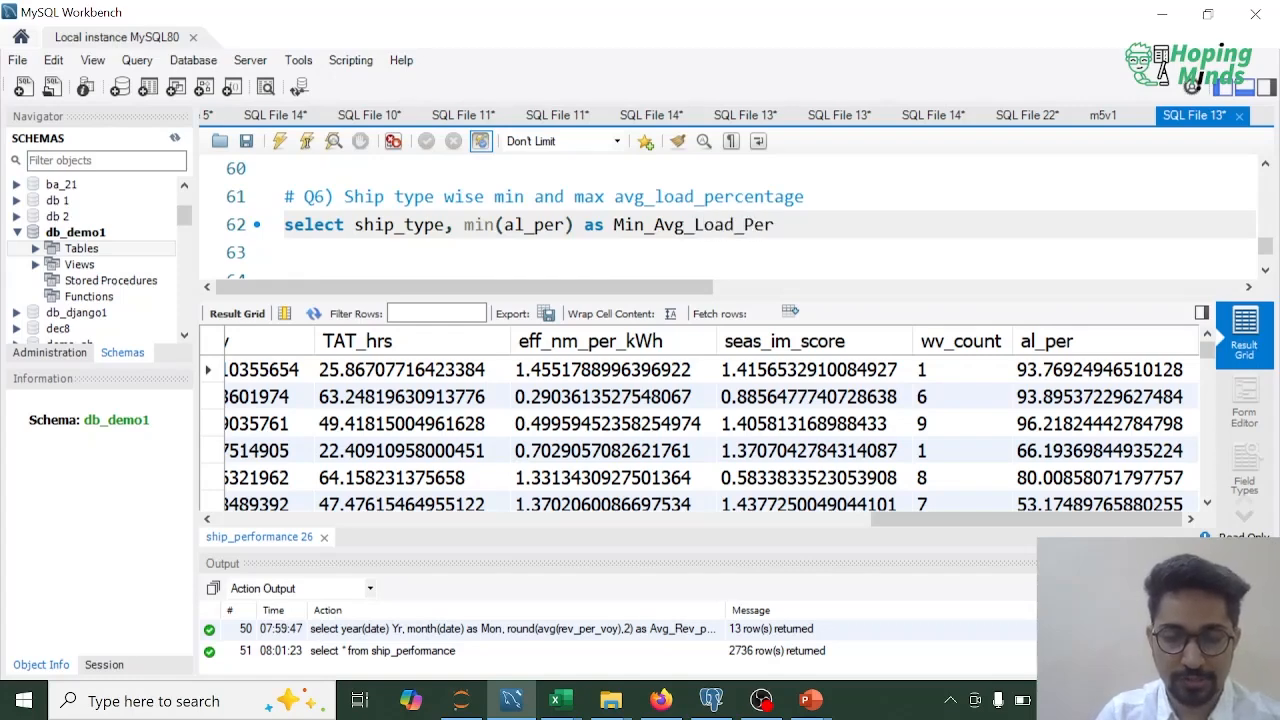
Add a comma after Min_Avg_Load_Per and duplicate "min(al_per) as Min_Avg_Load_Per" onto line 63 of the Q6 query.
text(,)
key(Left)
key(shift+Left)
key(shift+Left)
key(shift+Left)
key(shift+Left)
key(shift+Left)
key(shift+Left)
key(shift+Left)
key(shift+Left)
key(shift+Left)
key(shift+Left)
key(shift+Left)
key(shift+Left)
key(shift+Left)
key(shift+Left)
key(shift+Left)
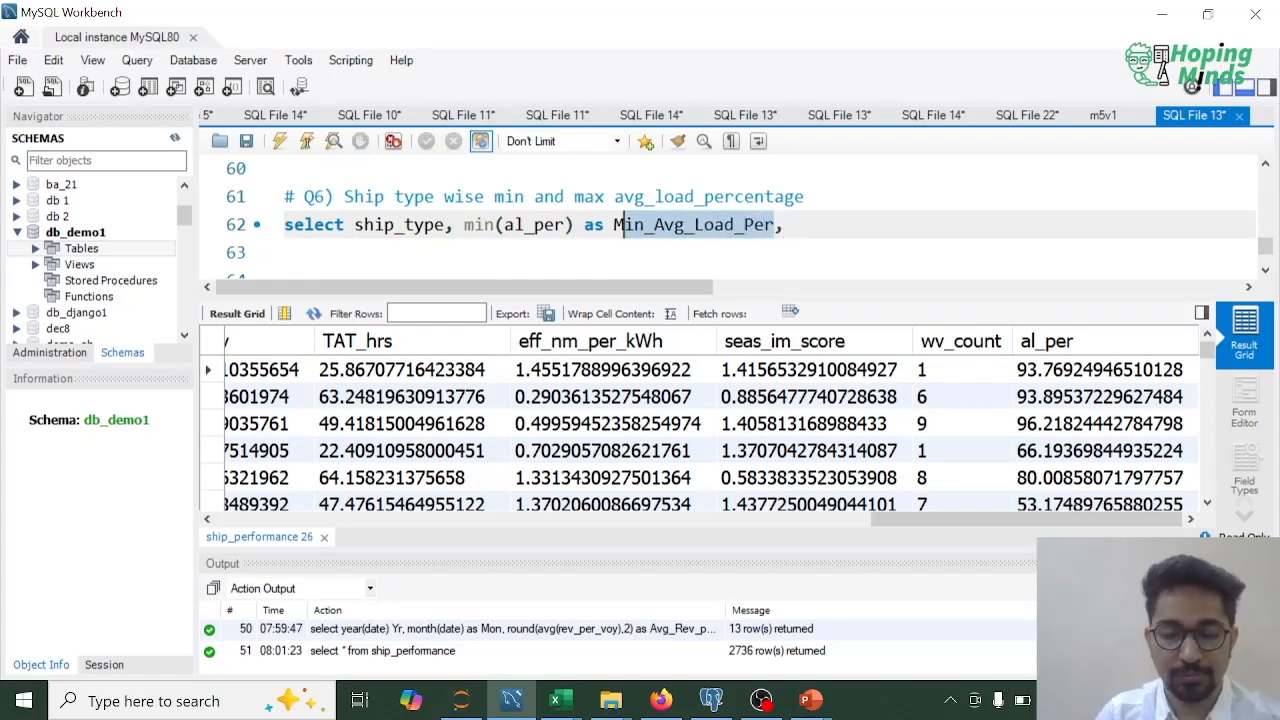
key(shift+Left)
key(shift+Left)
key(shift+Left)
key(shift+Left)
key(shift+Left)
key(shift+Left)
key(shift+Left)
key(shift+Left)
key(shift+Left)
key(shift+Left)
key(shift+Left)
key(shift+Left)
key(shift+Left)
key(shift+Left)
key(shift+Left)
key(shift+Left)
key(ctrl+c)
scroll(740, 220, down, 1)
key(Left)
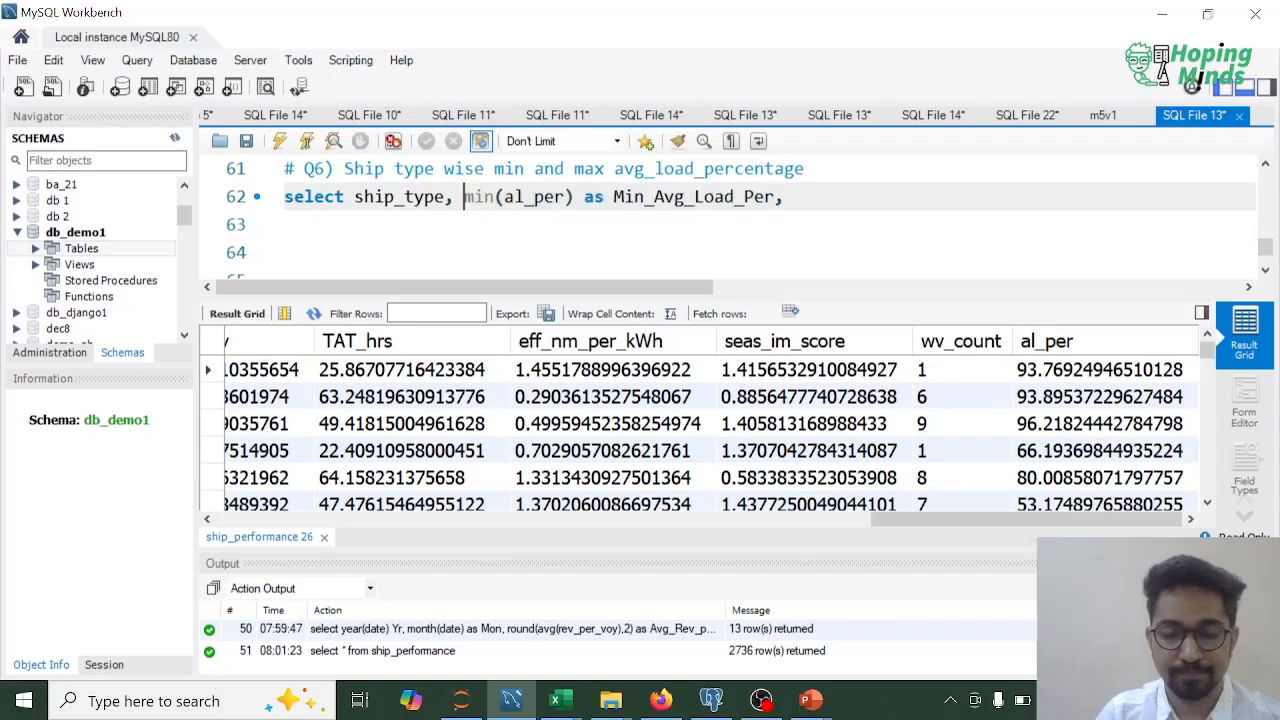
key(Down)
key(ctrl+v)
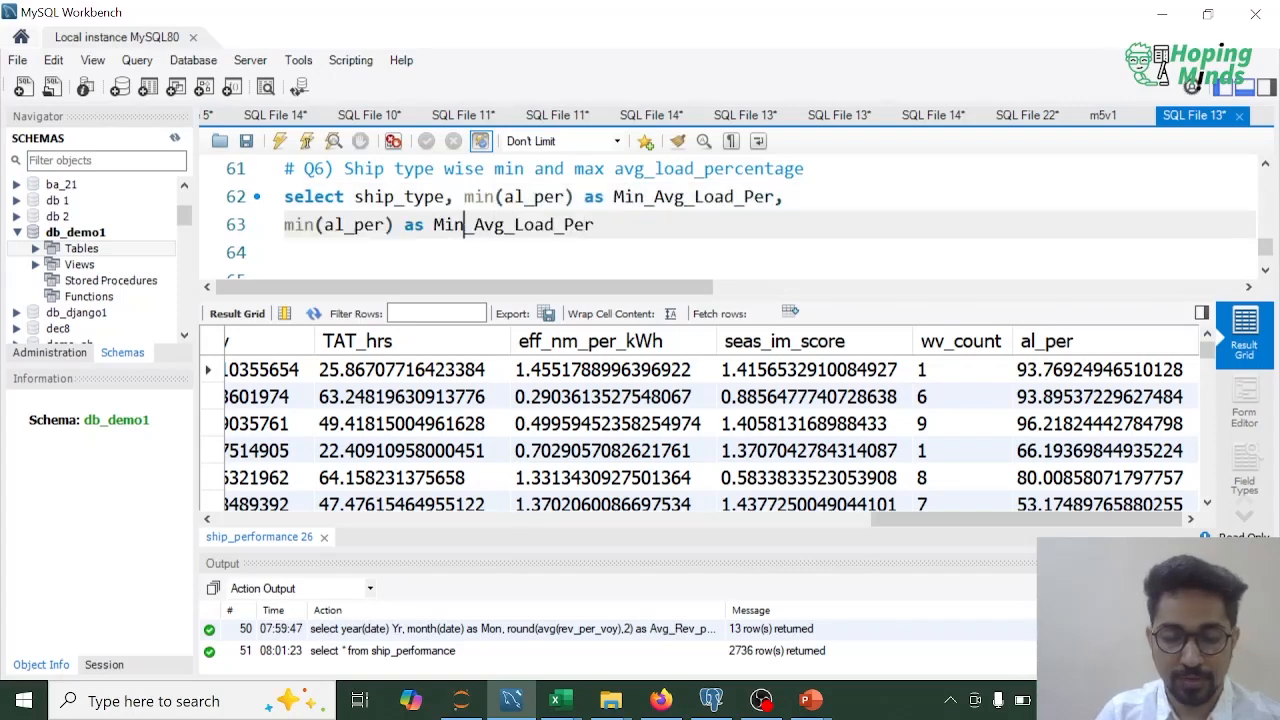
Turn the copied expression on line 63 into "max(al_per) as Max_Avg_Load_Per".
key(BackSpace)
key(BackSpace)
text(ax)
key(Home)
key(Delete)
key(Delete)
text(ax)
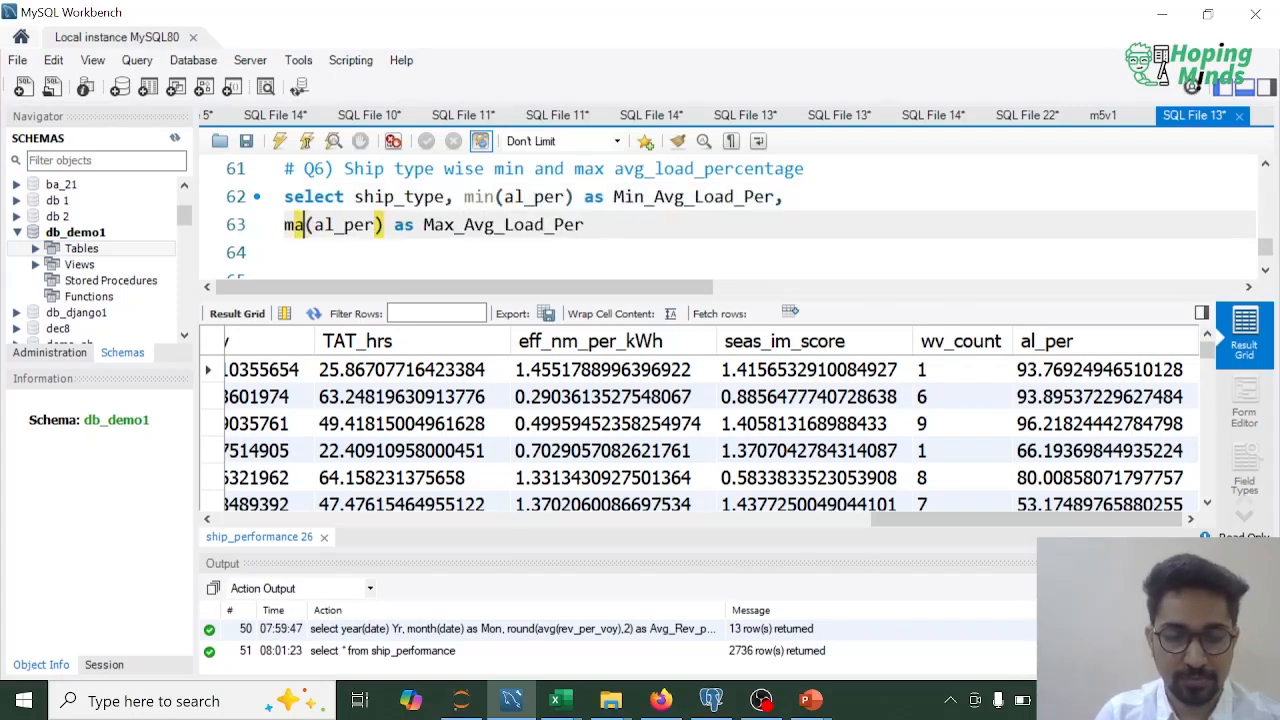
Append "from ship_performance" after Max_Avg_Load_Per on line 63.
key(End)
text(from)
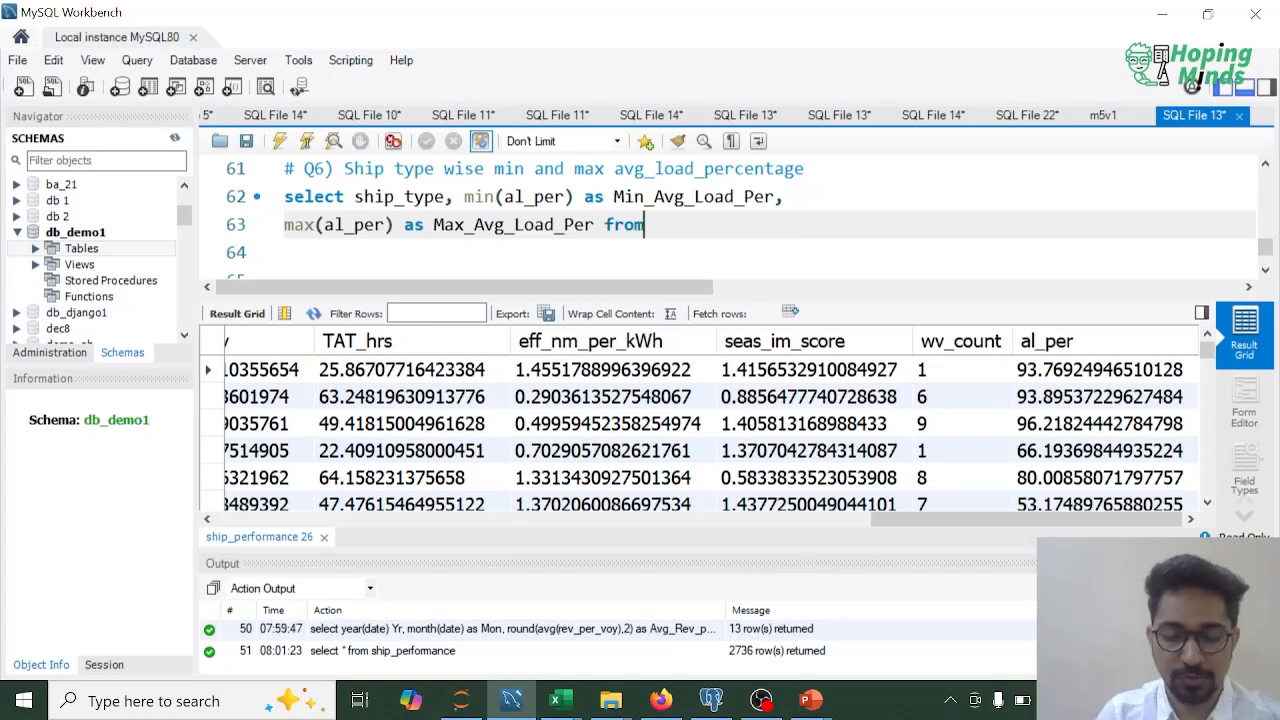
text( ship_per)
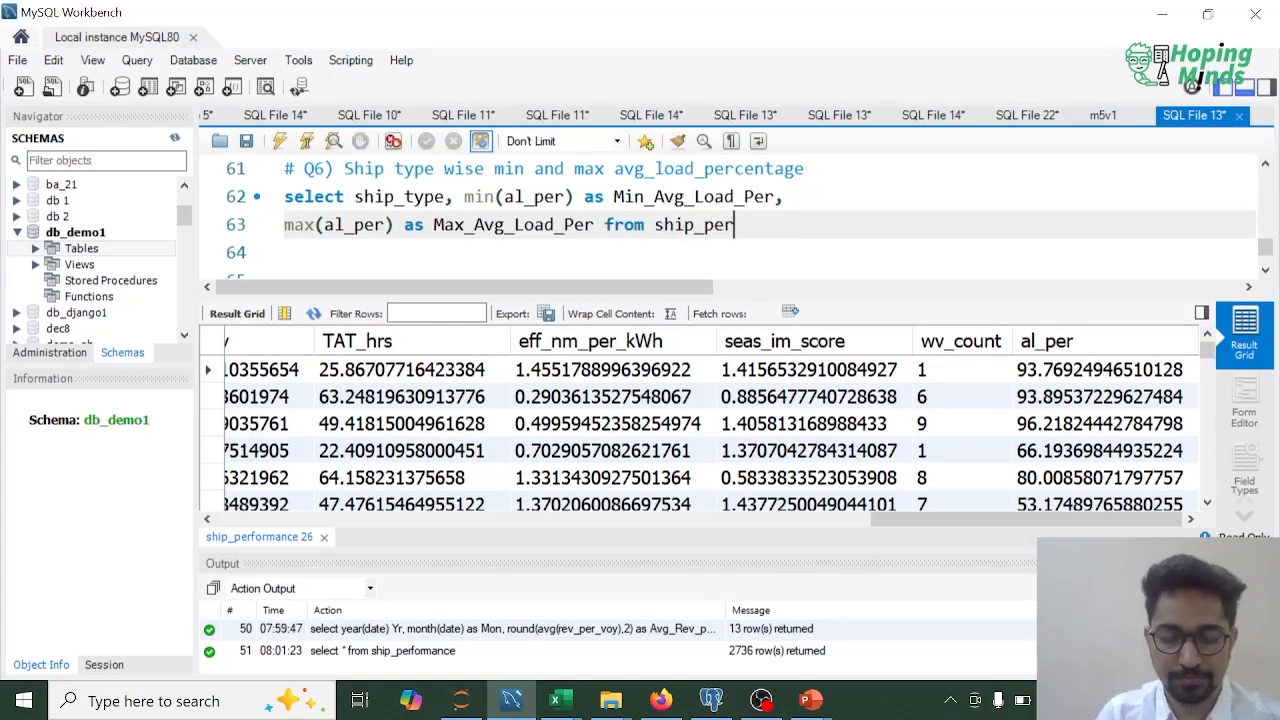
text(formanc)
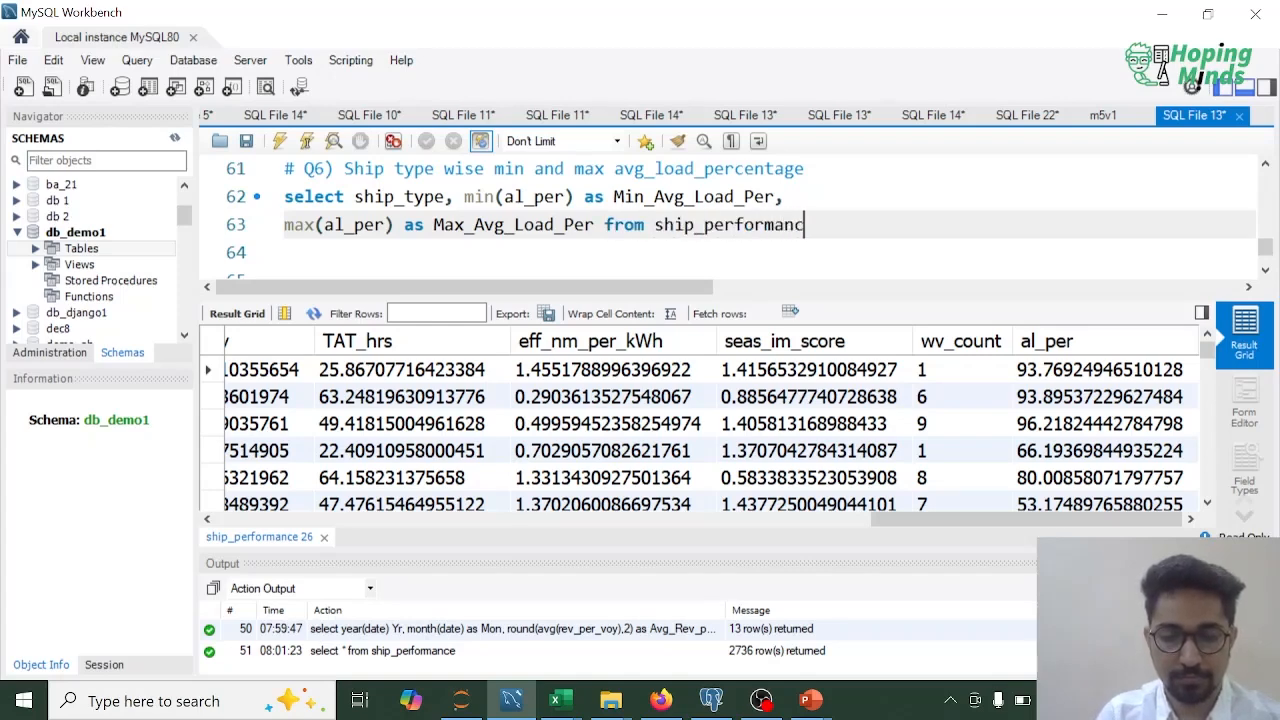
text(e)
Add "group by ship_type" on line 64 of the Q6 query.
key(Return)
text(fg)
key(BackSpace)
key(BackSpace)
text(group by)
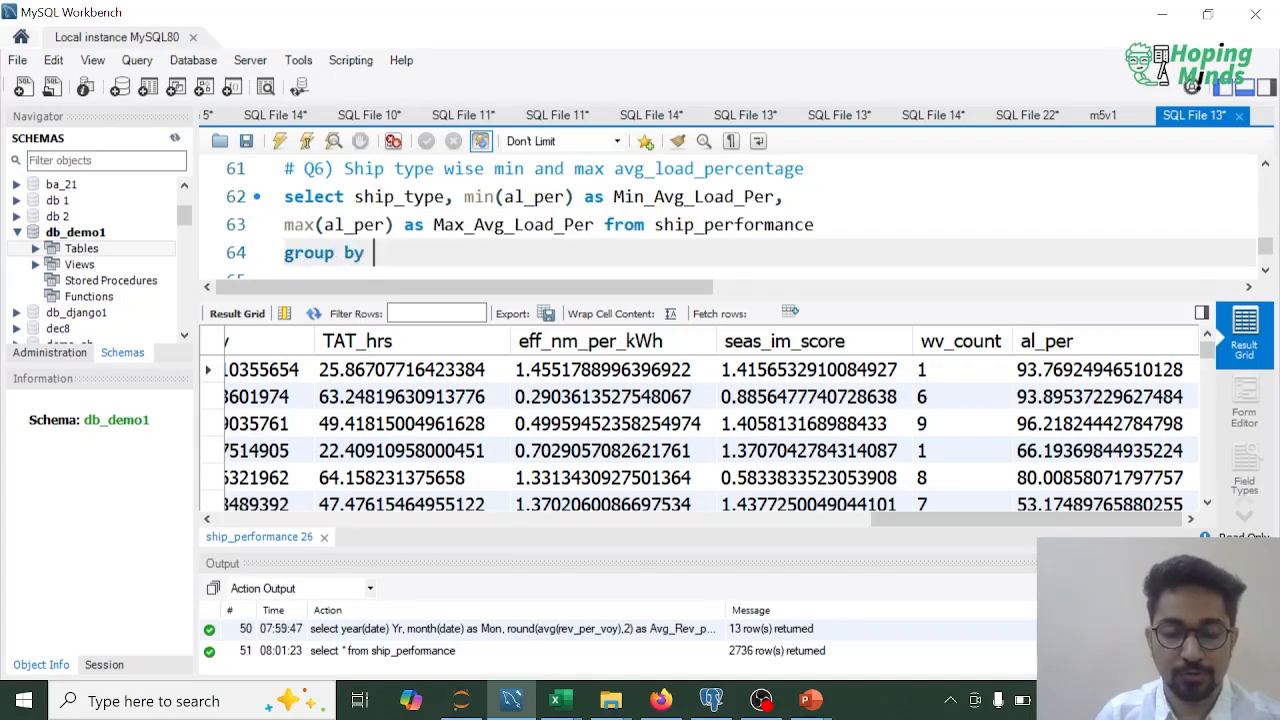
double_click(425, 197)
key(ctrl+c)
key(Down)
key(Down)
key(ctrl+v)
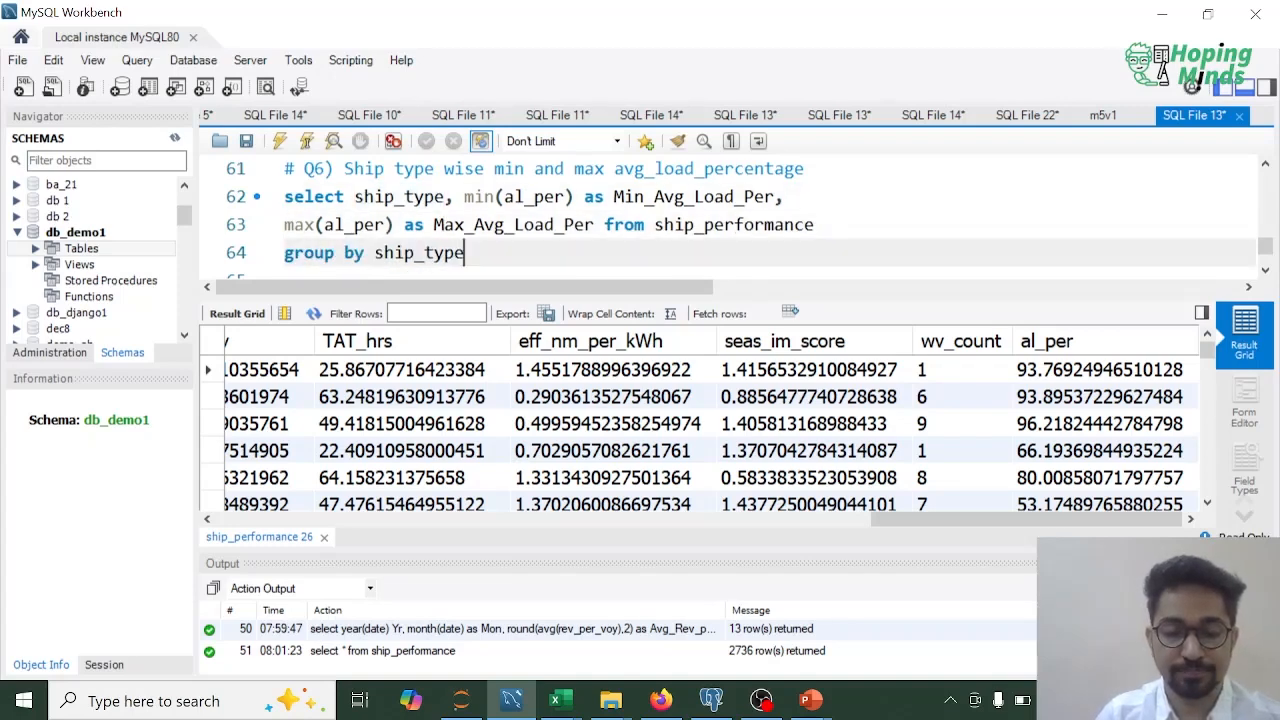
key(Return)
key(Up)
text(from)
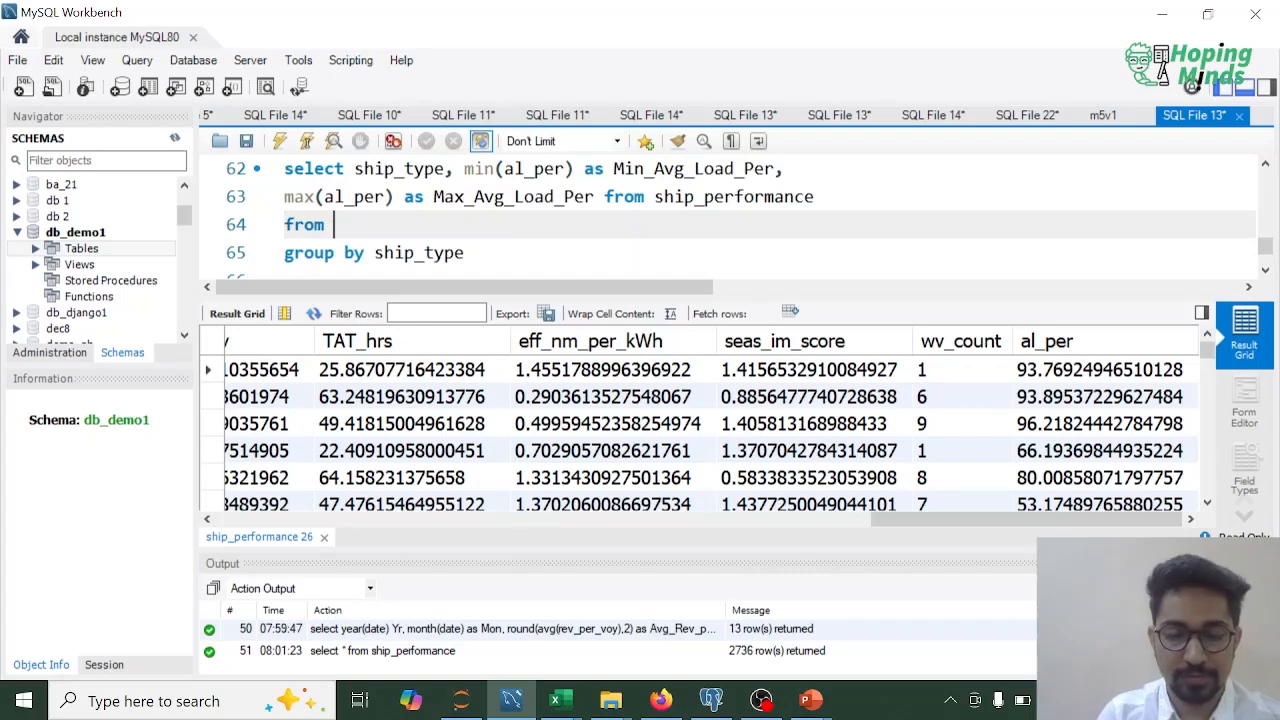
text( ship_p)
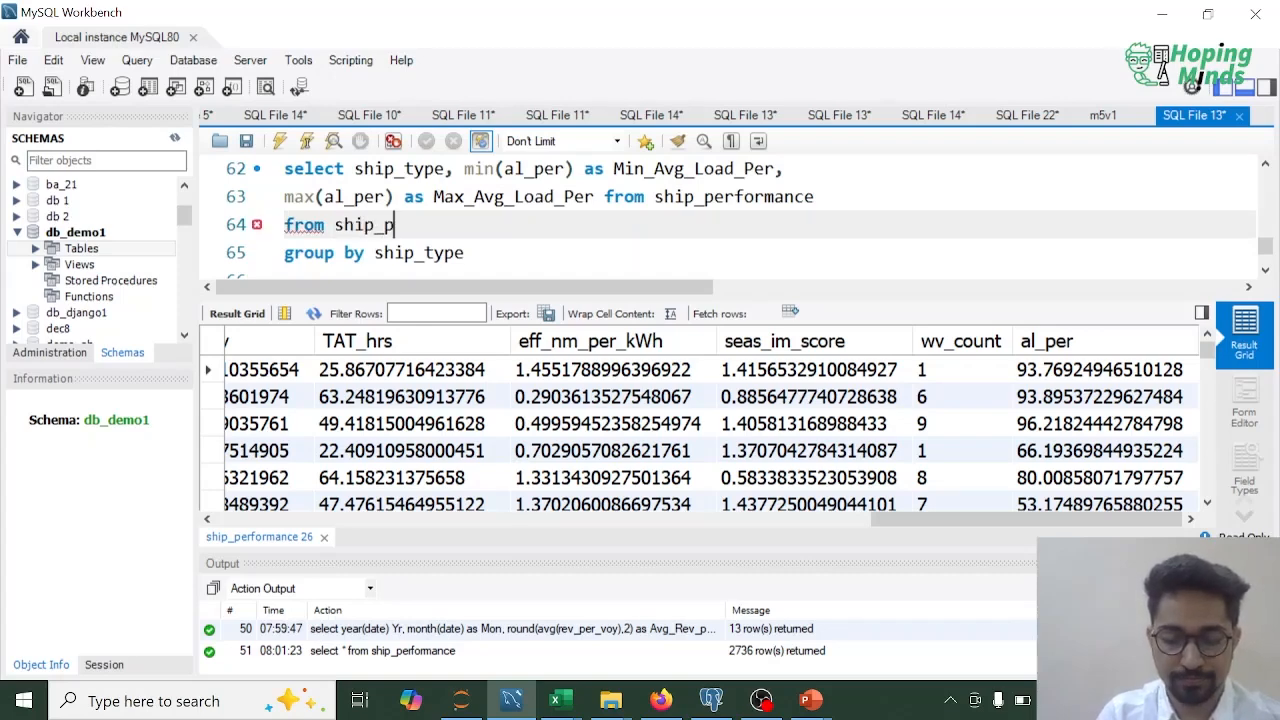
text(erformance)
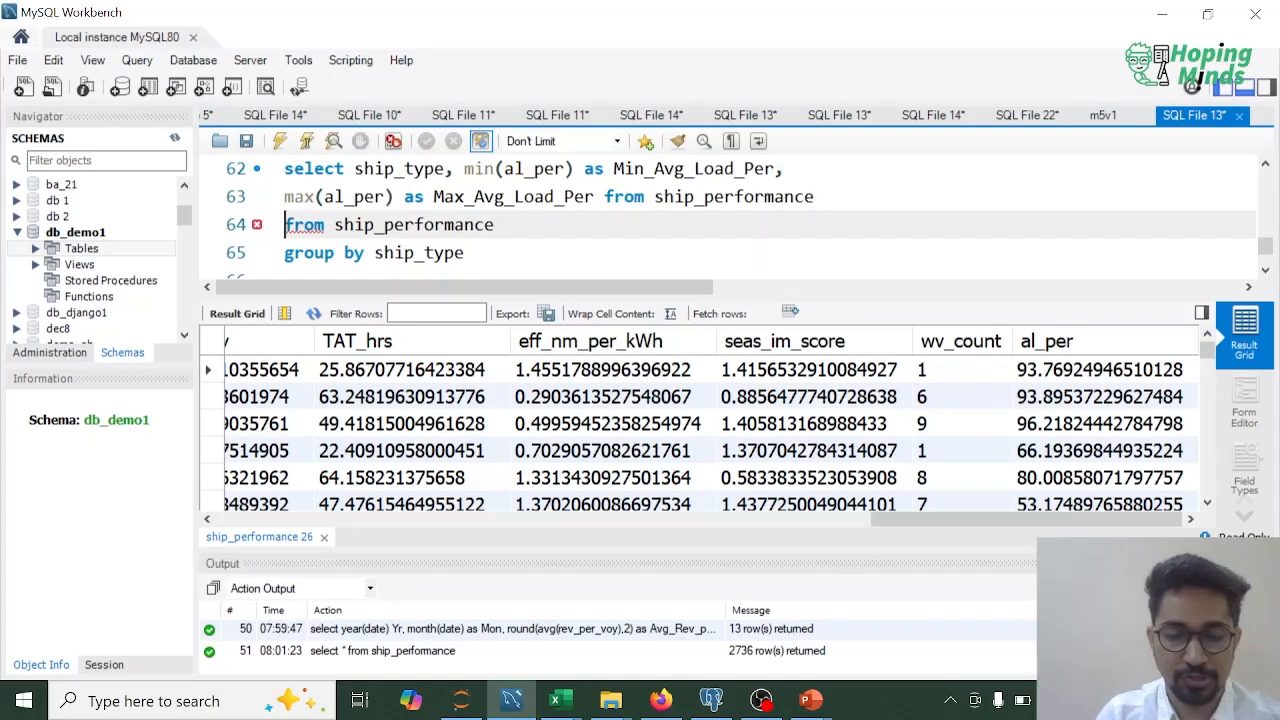
key(Left)
key(Down)
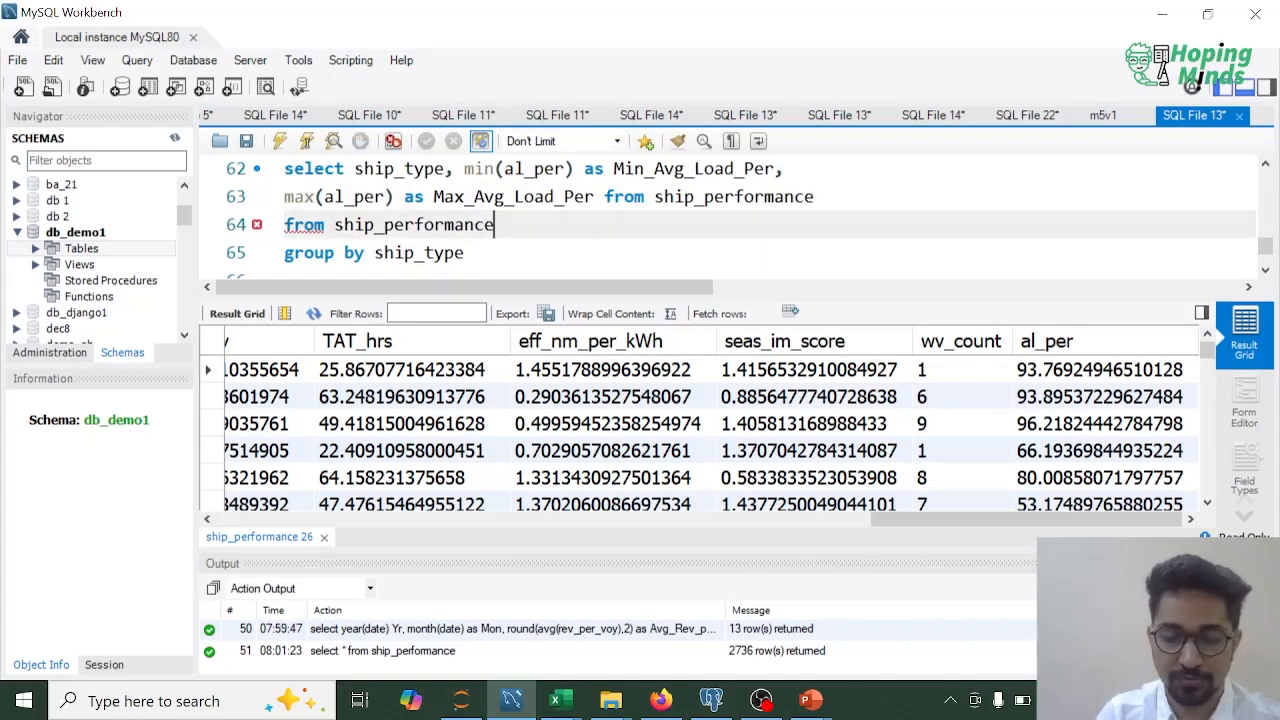
key(shift+Home)
key(BackSpace)
key(BackSpace)
End the Q6 query with a semicolon and wrap max(al_per) on line 63 in round with 2 decimals.
key(Down)
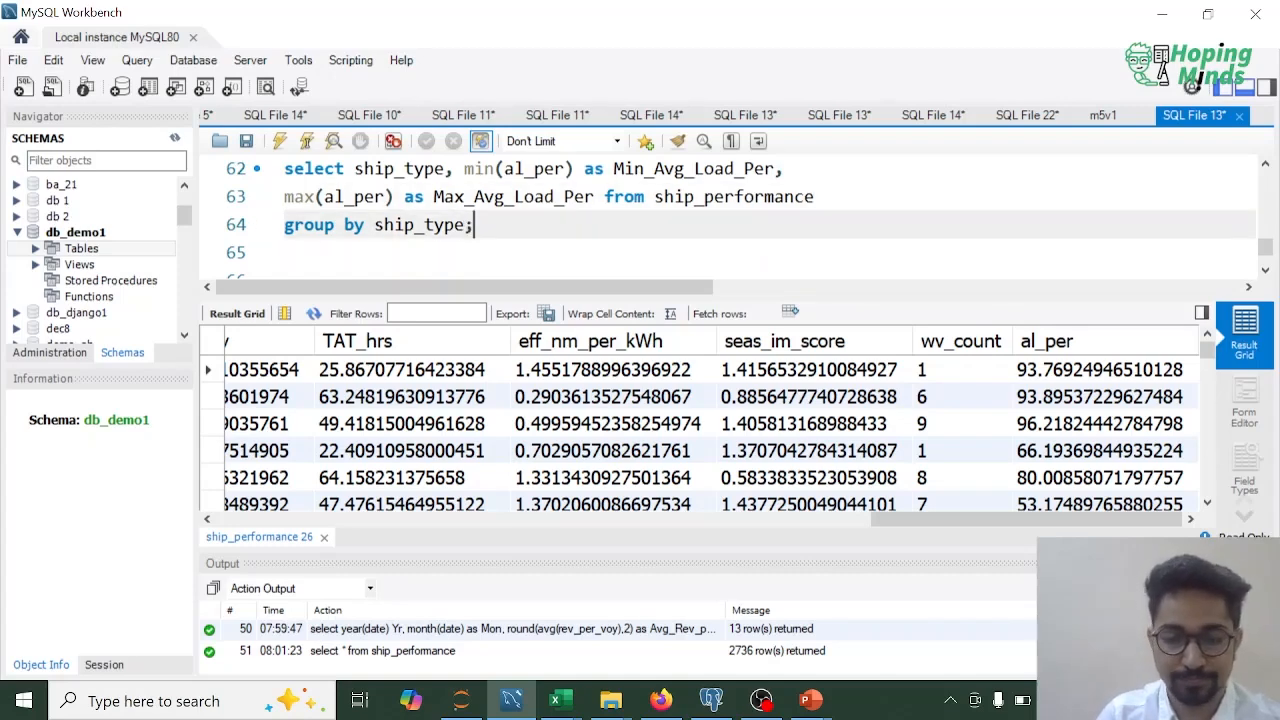
key(shift+Up)
key(shift+Up)
key(shift+Home)
key(Left)
key(Down)
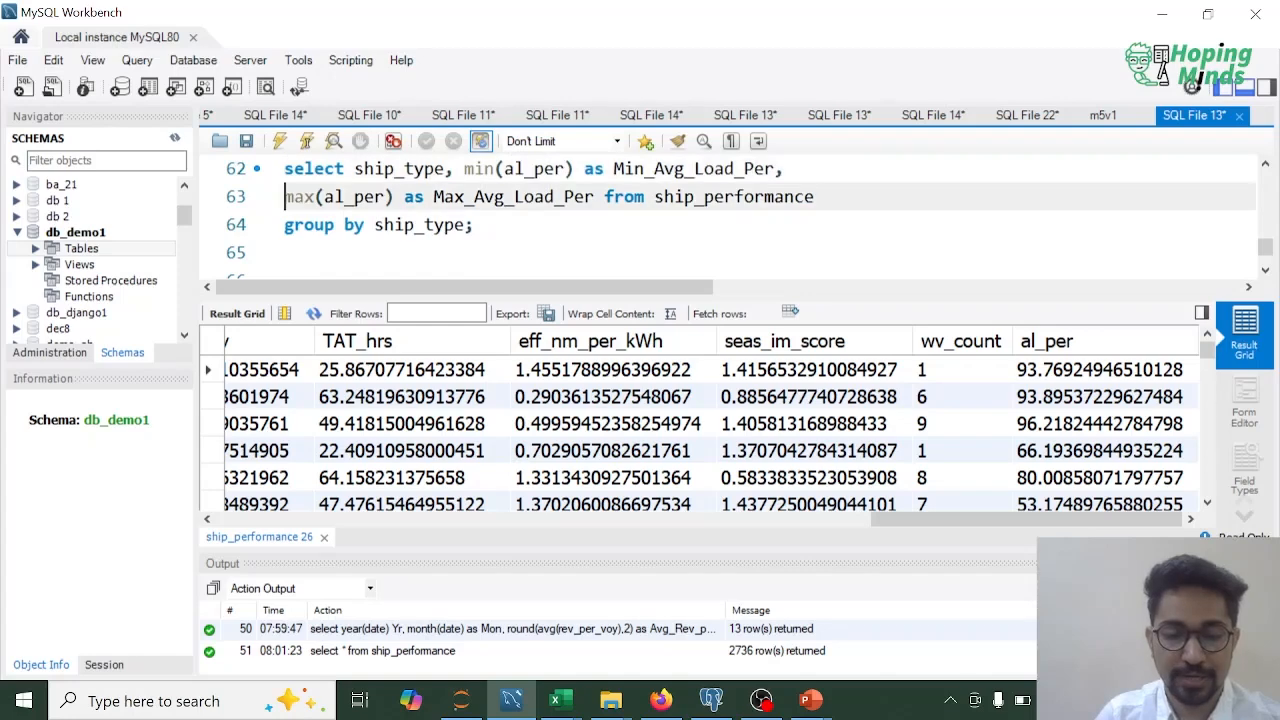
text(round()
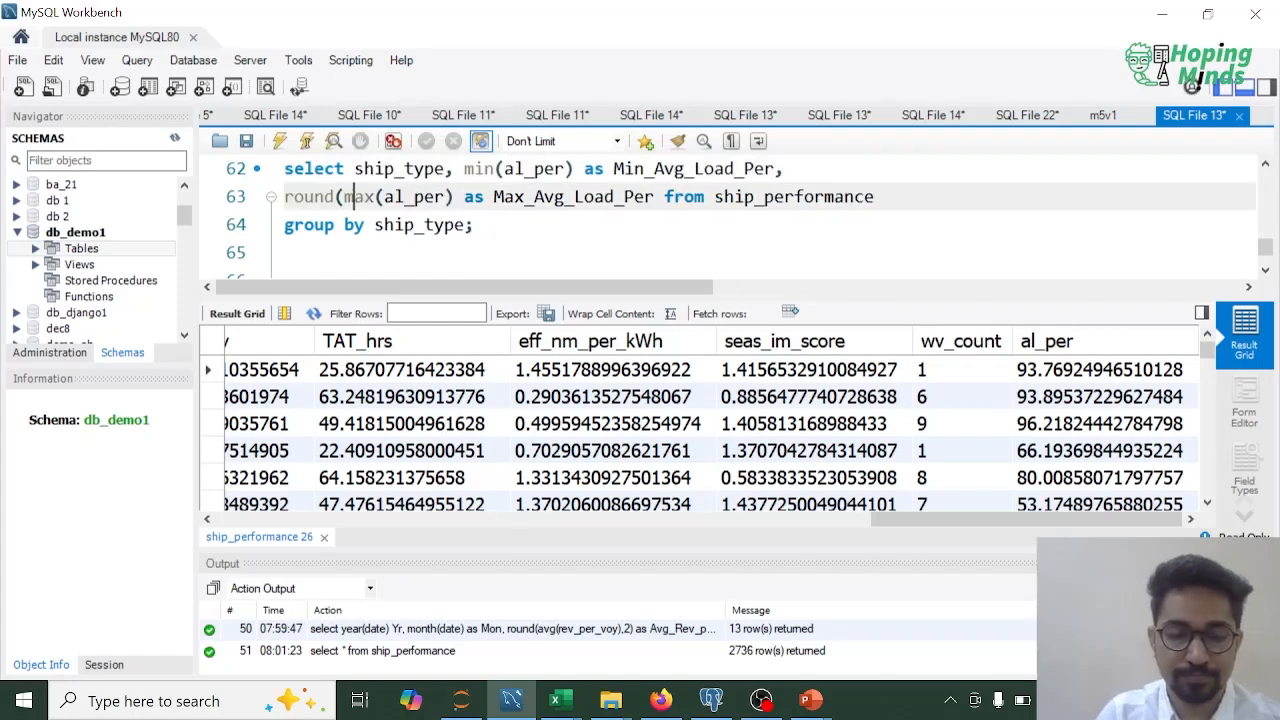
key(Right)
key(Right)
key(Right)
key(Right)
key(Right)
key(Right)
key(Right)
key(Right)
key(Right)
text(,2))
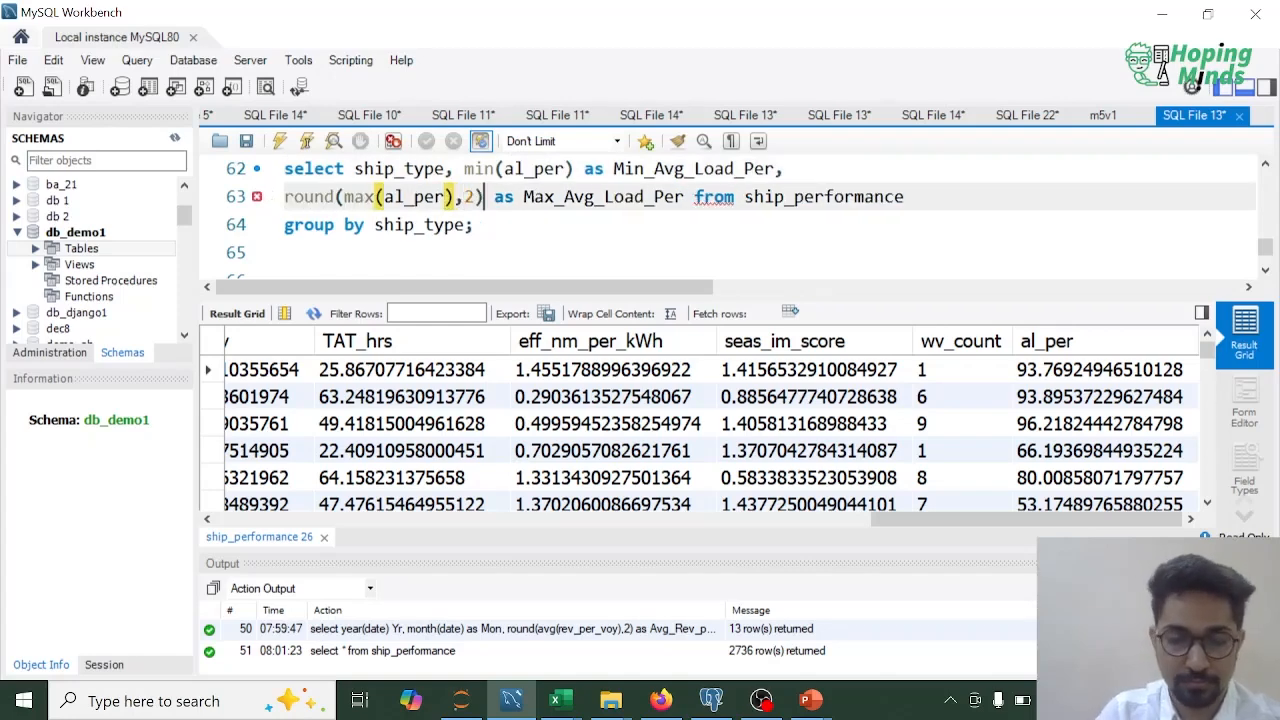
Wrap min(al_per) on line 62 in the round function with 2 decimals.
key(Up)
key(Left)
key(Left)
key(Left)
text(round()
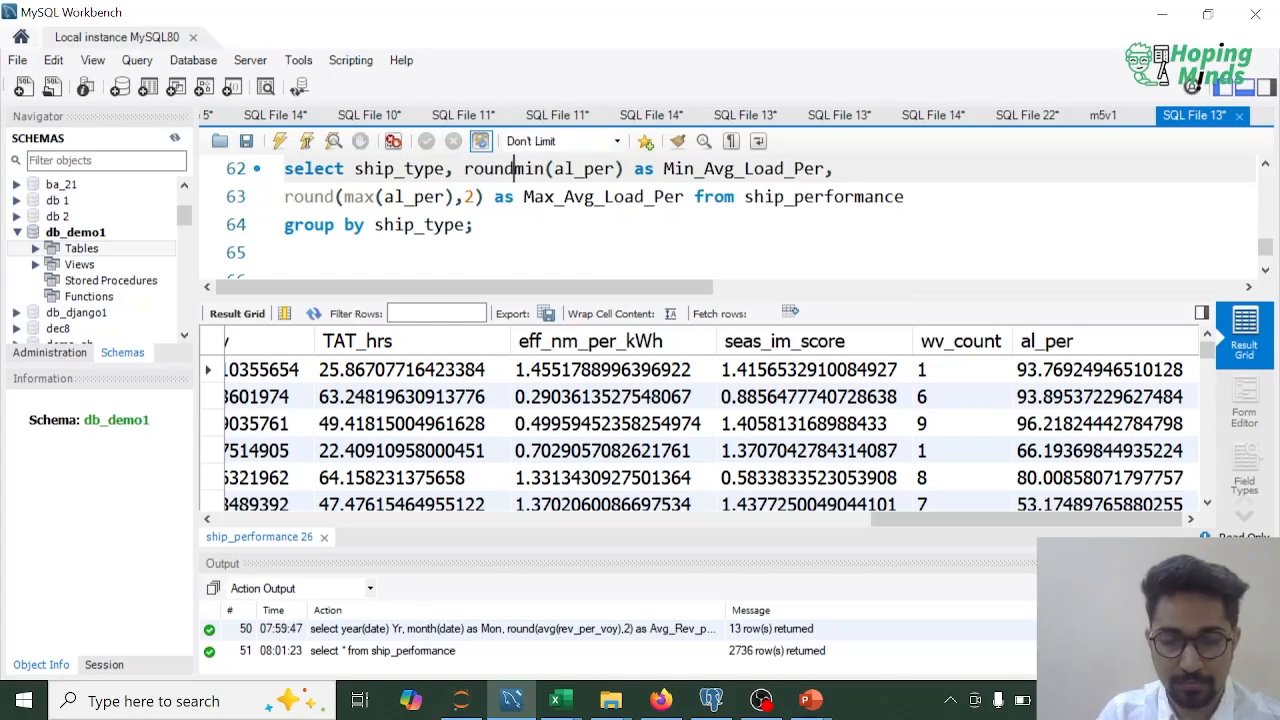
key(Right)
key(Right)
key(Right)
key(Right)
text(,2))
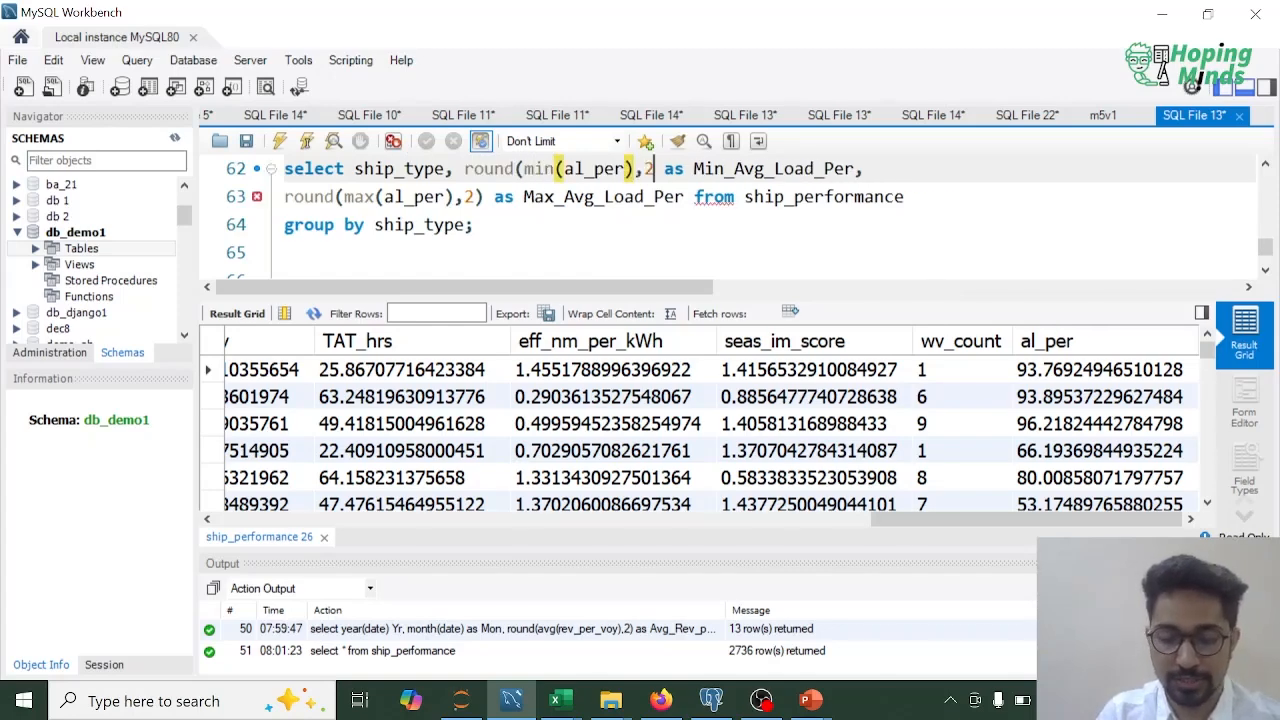
Run the complete Q6 query on lines 62 to 64, review its output and close the result grid.
key(Home)
key(shift+Down)
key(shift+Down)
key(shift+End)
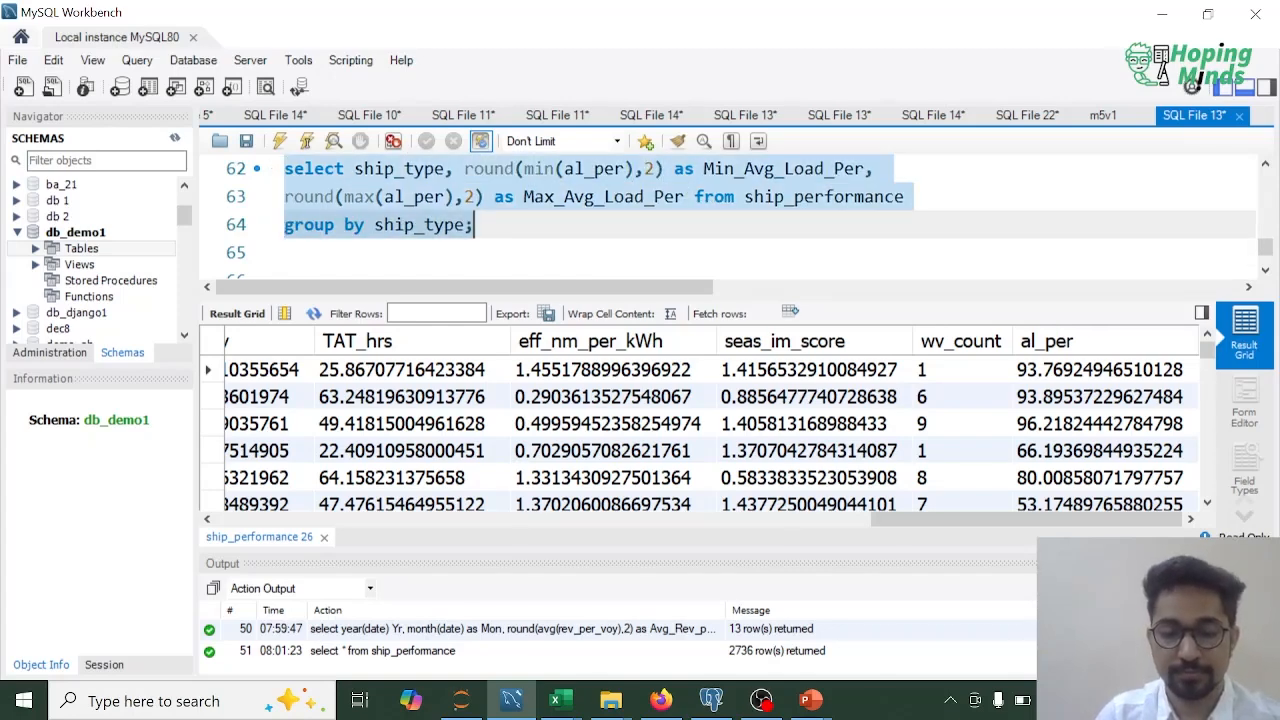
key(ctrl+Return)
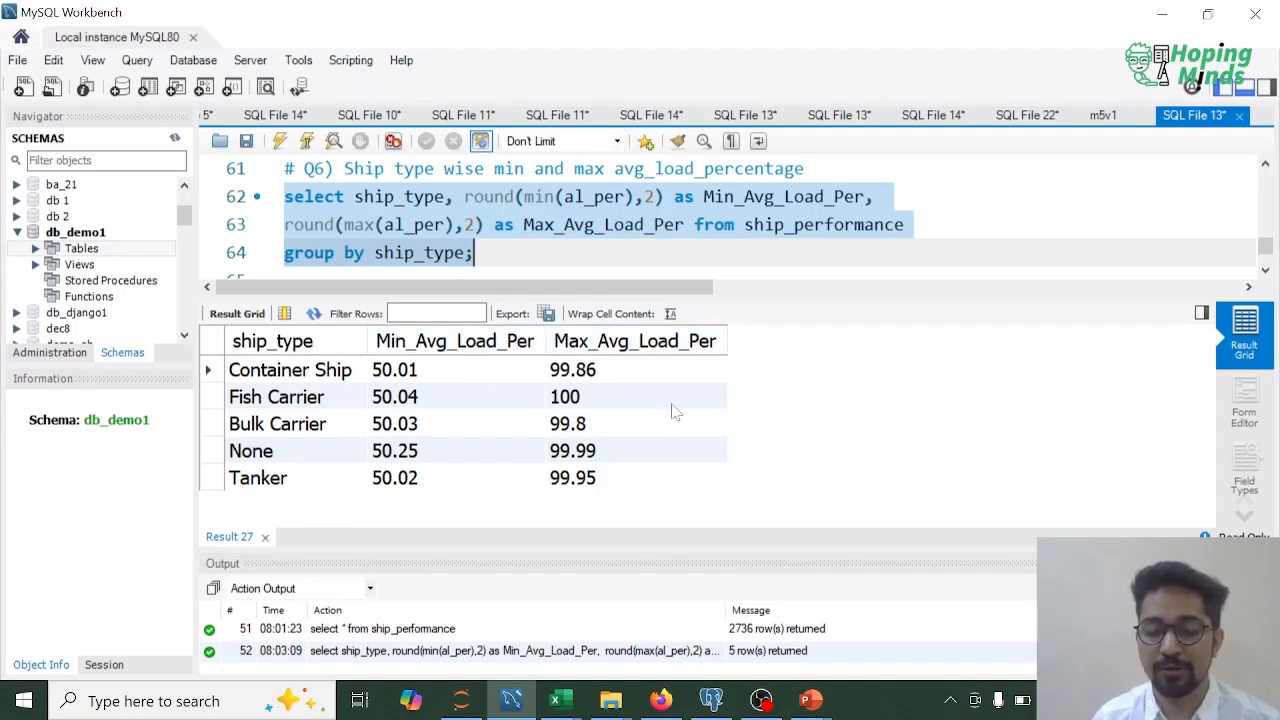
click(265, 537)
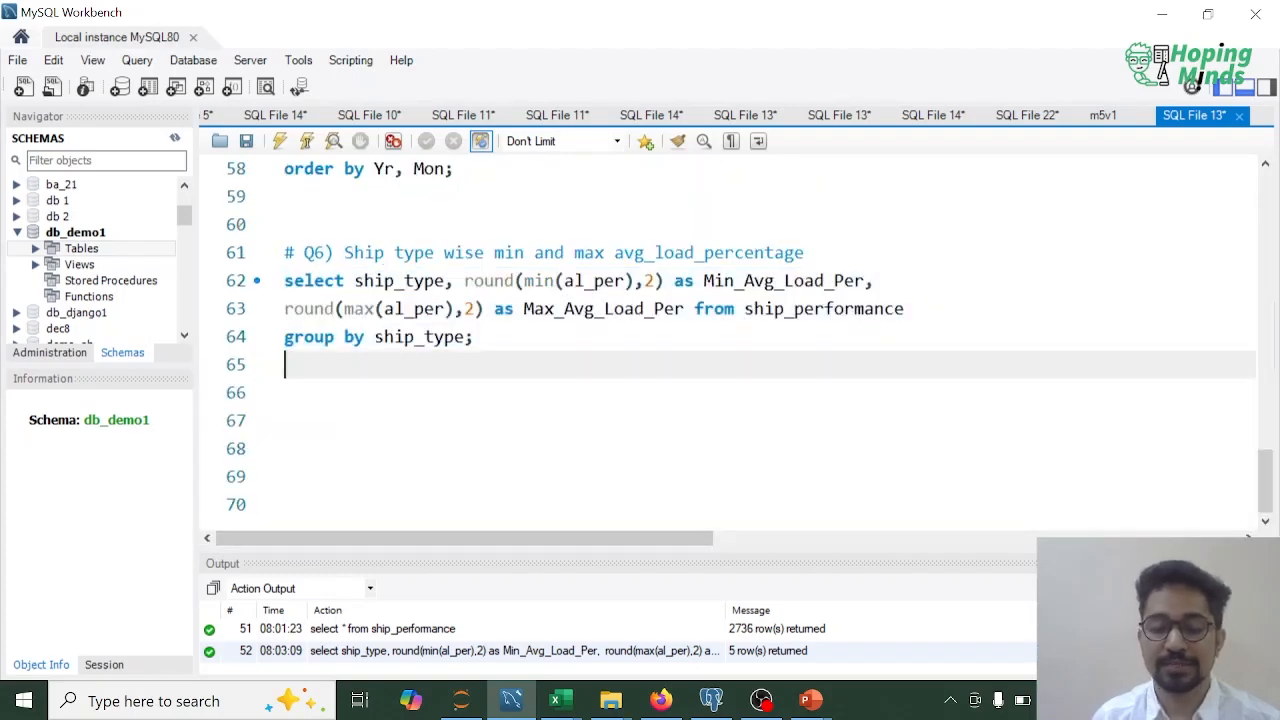
Remove the extra blank line above the Q5 comment in the script.
scroll(700, 340, up, 2)
scroll(700, 340, up, 9)
scroll(700, 340, down, 6)
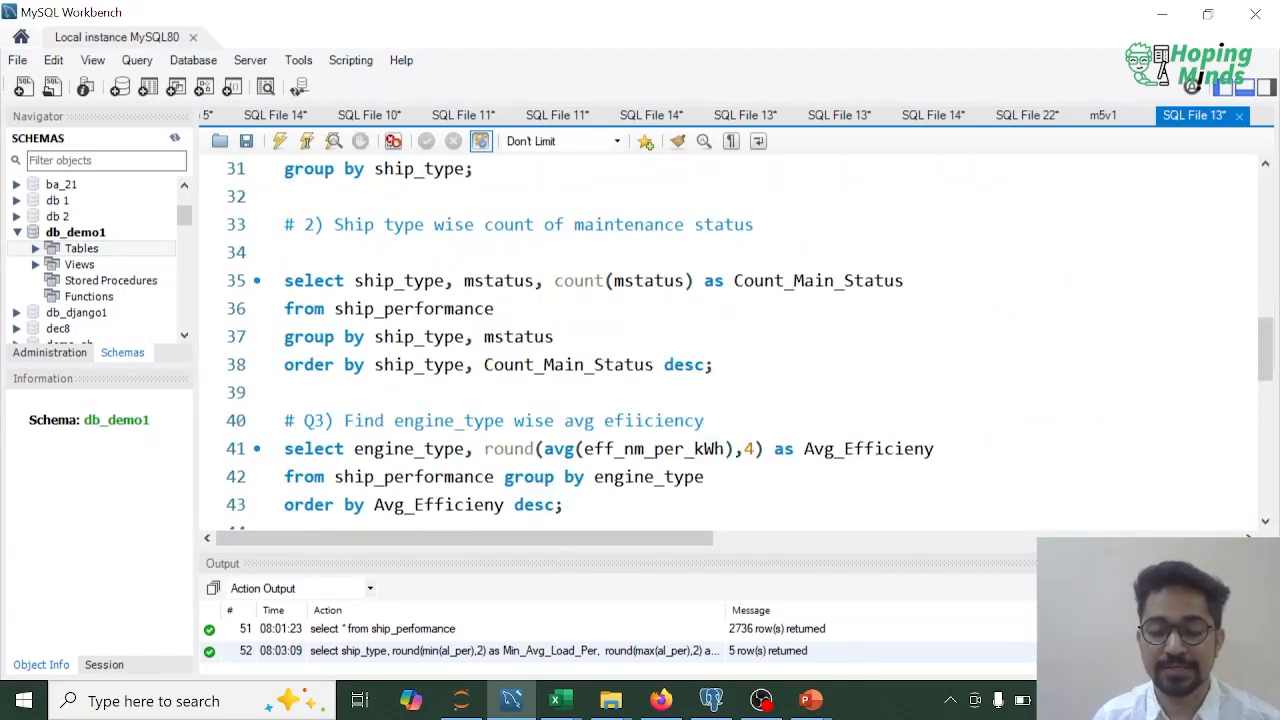
scroll(700, 340, down, 2)
click(285, 225)
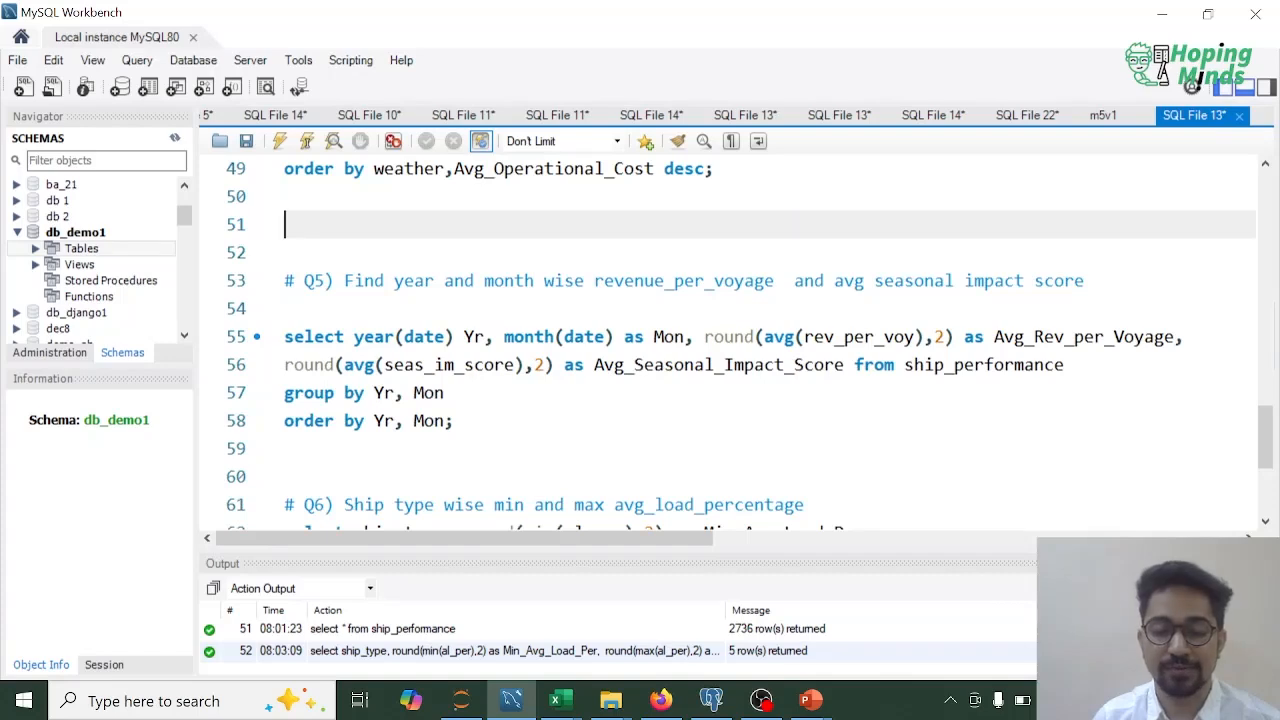
click(285, 253)
key(BackSpace)
click(285, 281)
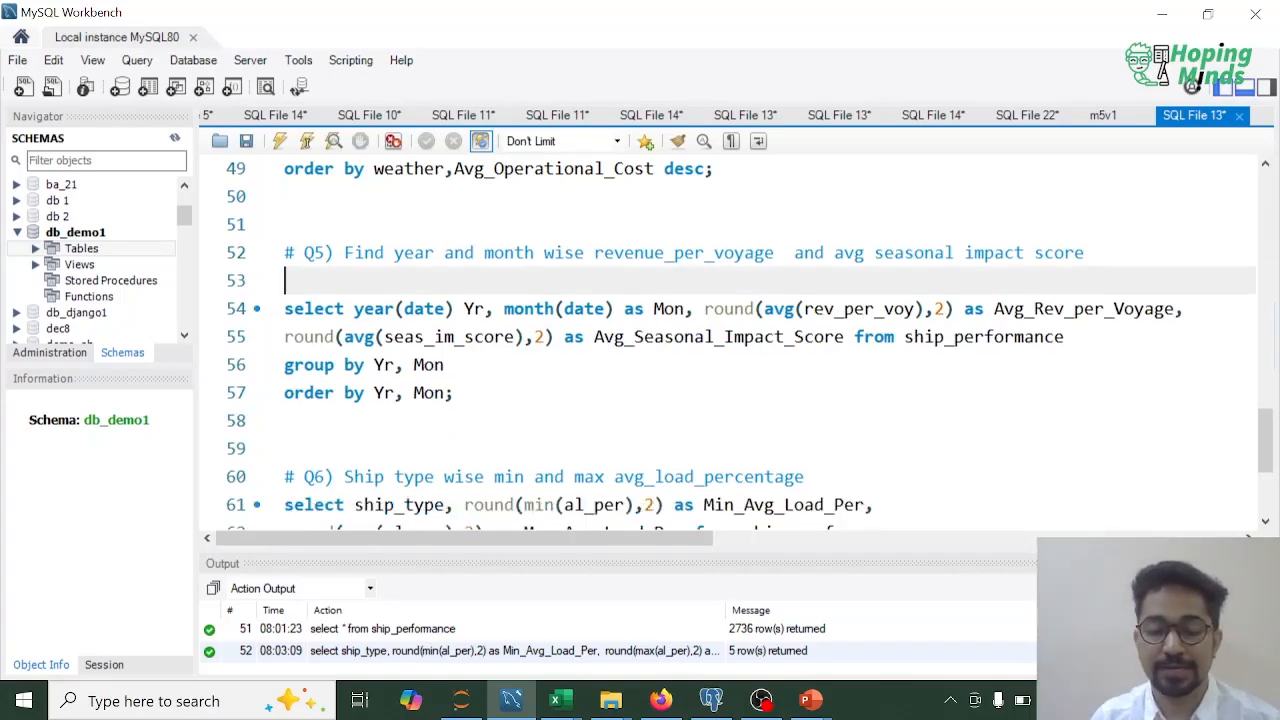
click(455, 393)
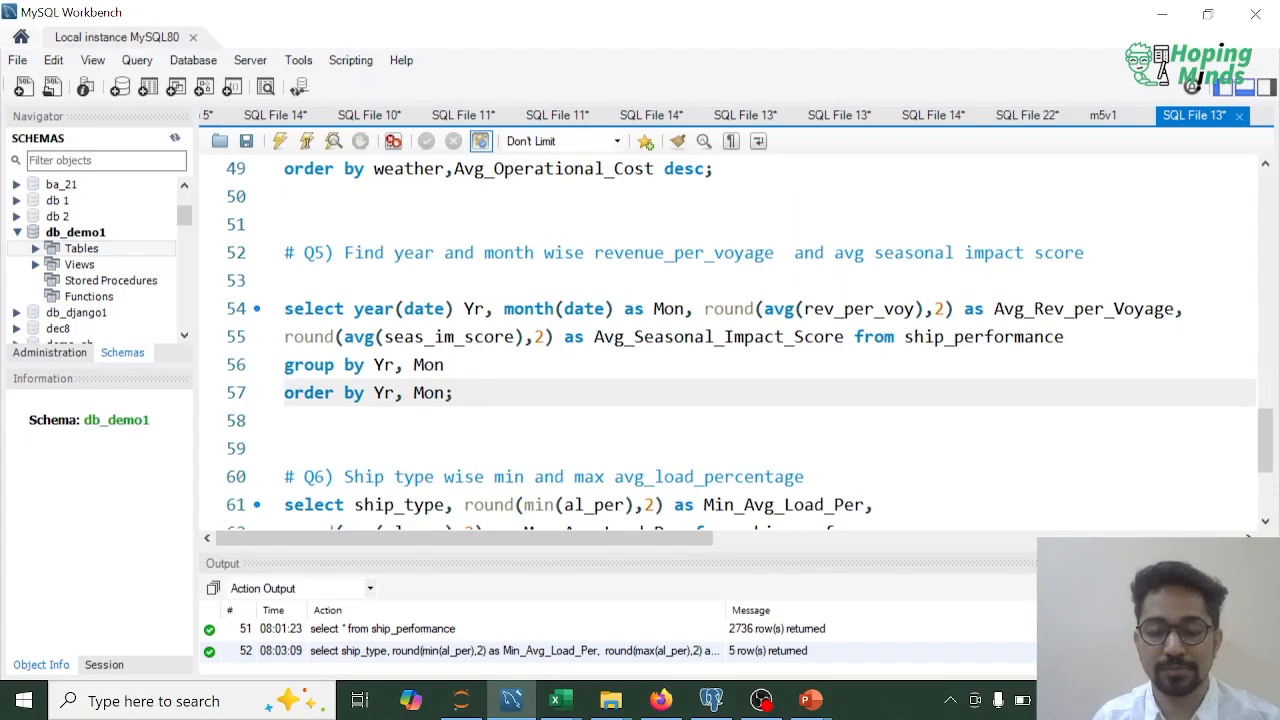
Switch to the running PowerPoint slide show and advance to the Summary slide.
key(alt+Tab)
key(alt+Tab)
key(alt+Tab)
key(alt+Tab)
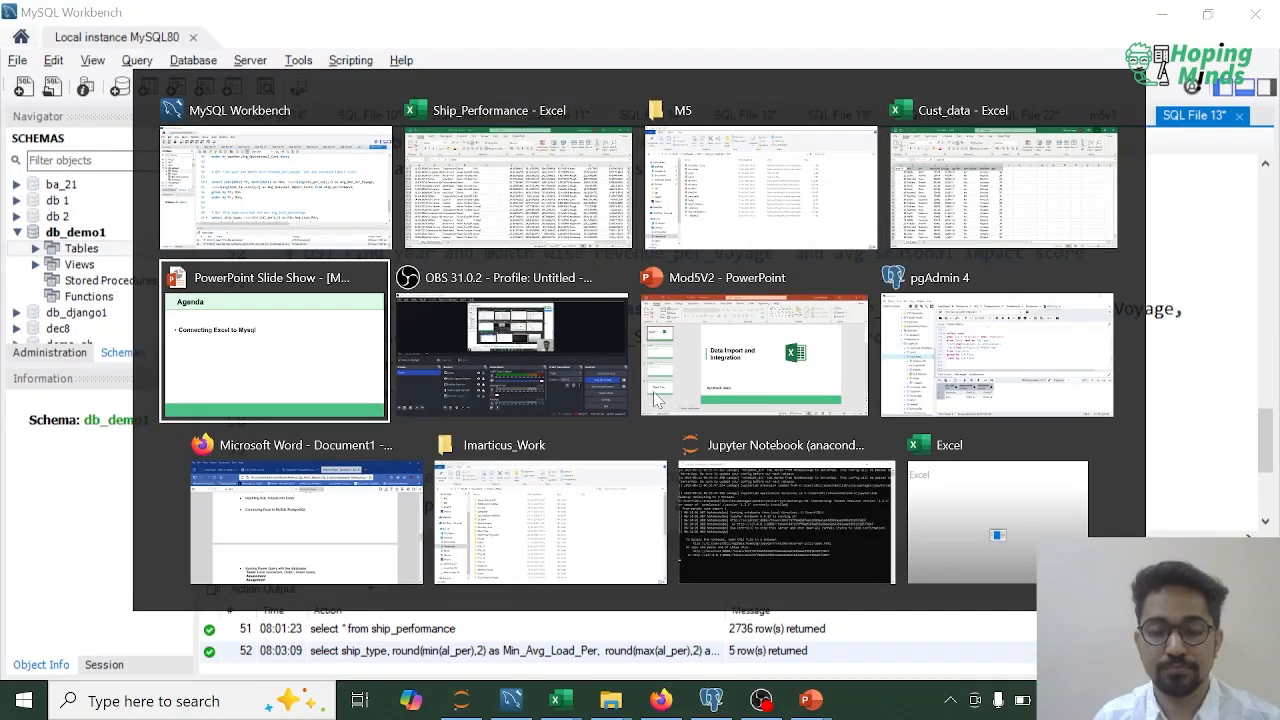
key(Right)
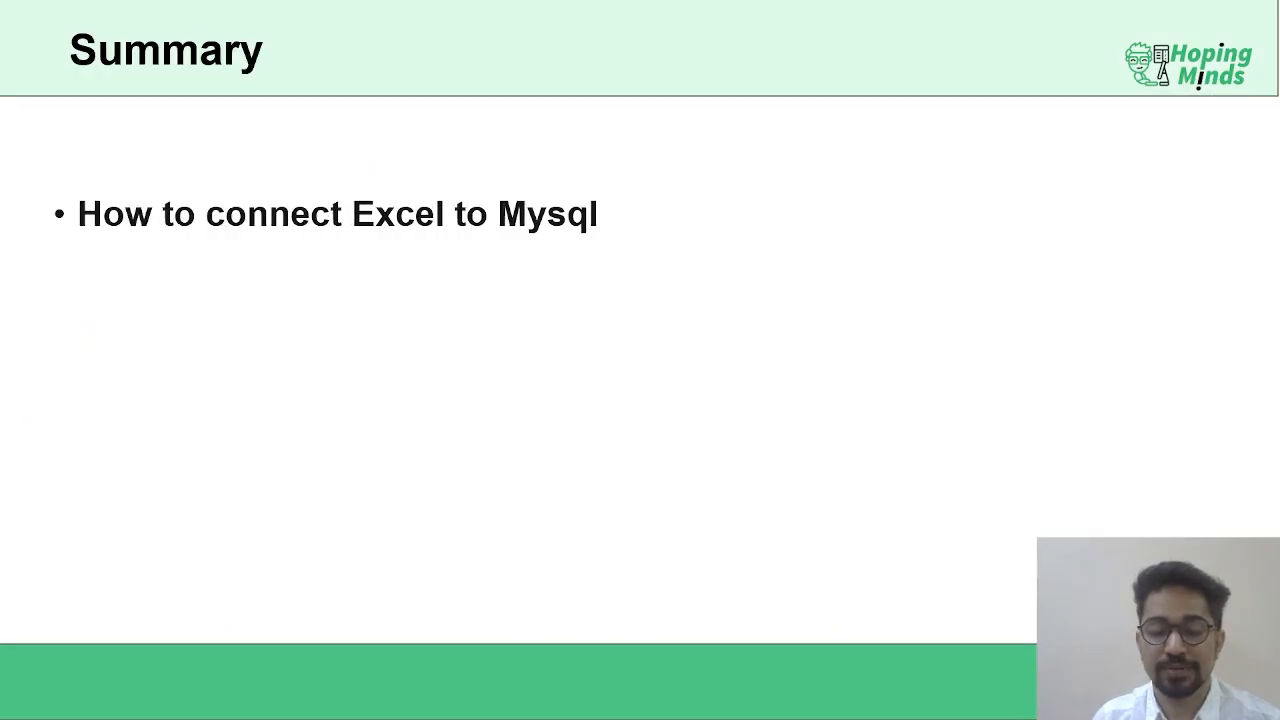